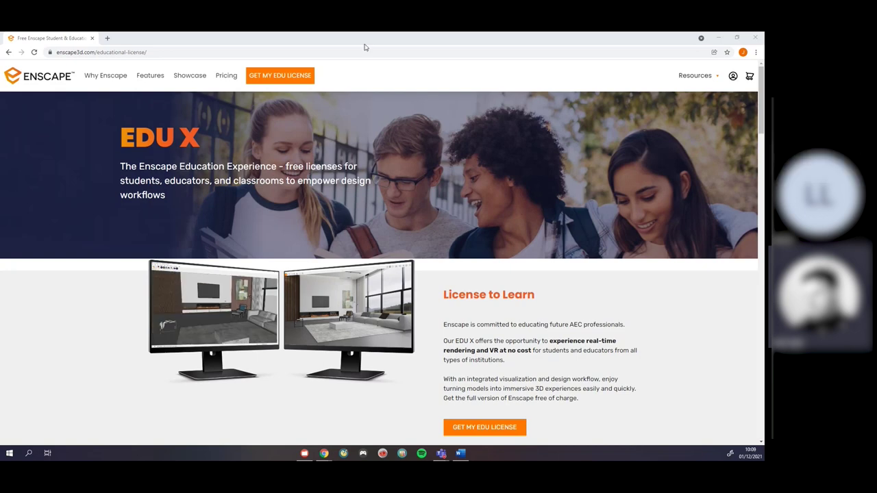
Review the free educational license options and the supported modelling programs on the Enscape EDU X page
scroll(576, 257, down, 10)
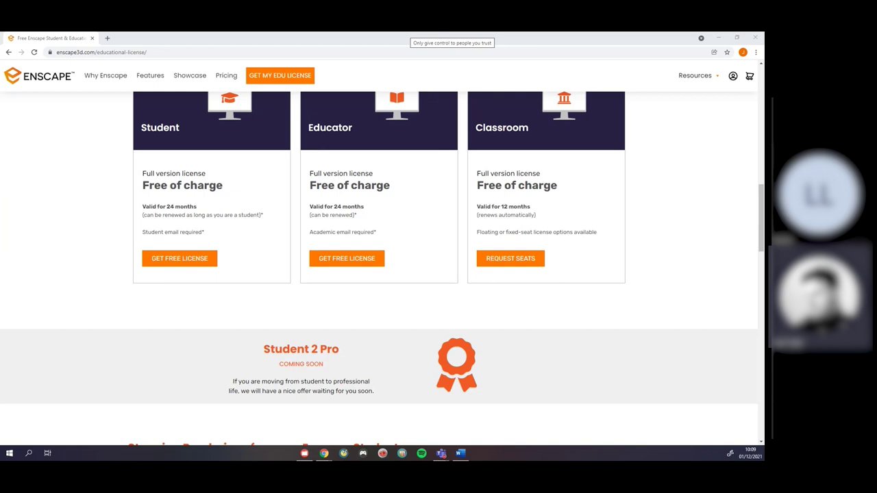
click(62, 78)
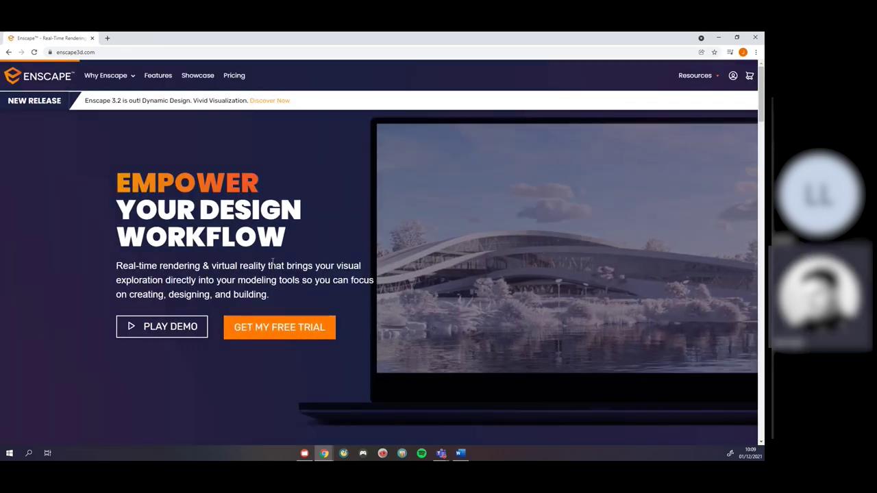
click(8, 52)
scroll(162, 243, up, 5)
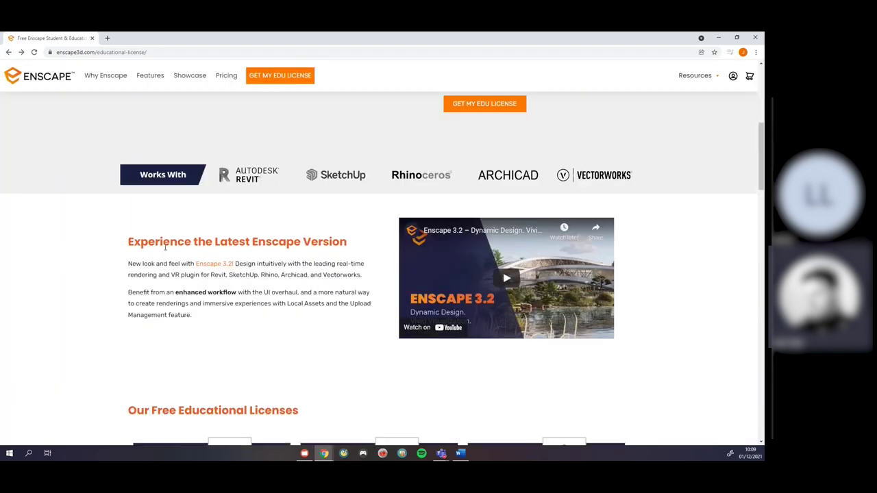
scroll(284, 290, up, 2)
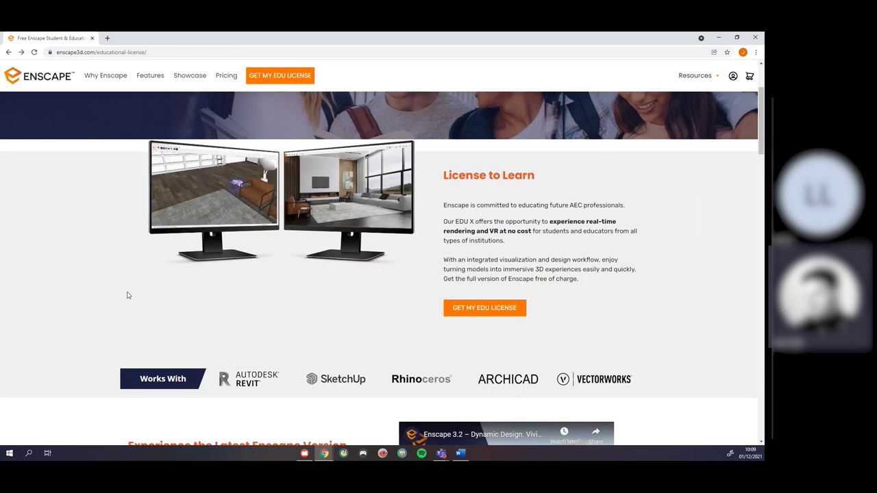
scroll(141, 313, down, 1)
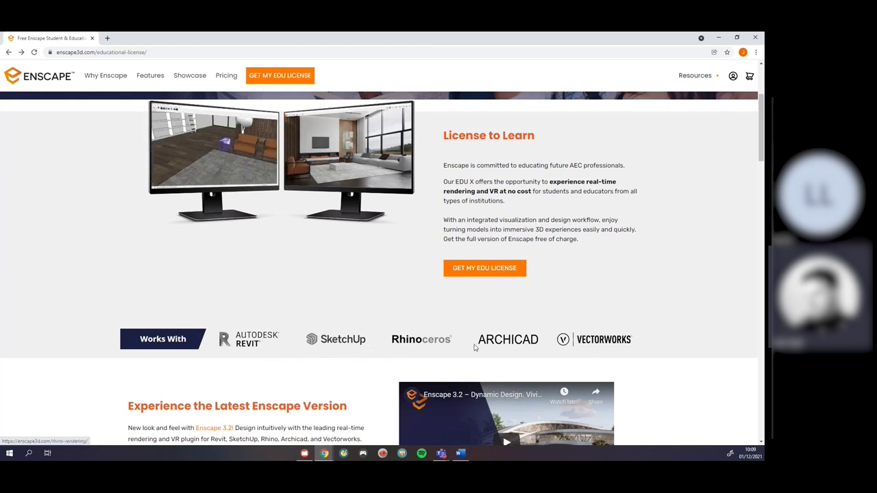
scroll(464, 354, down, 1)
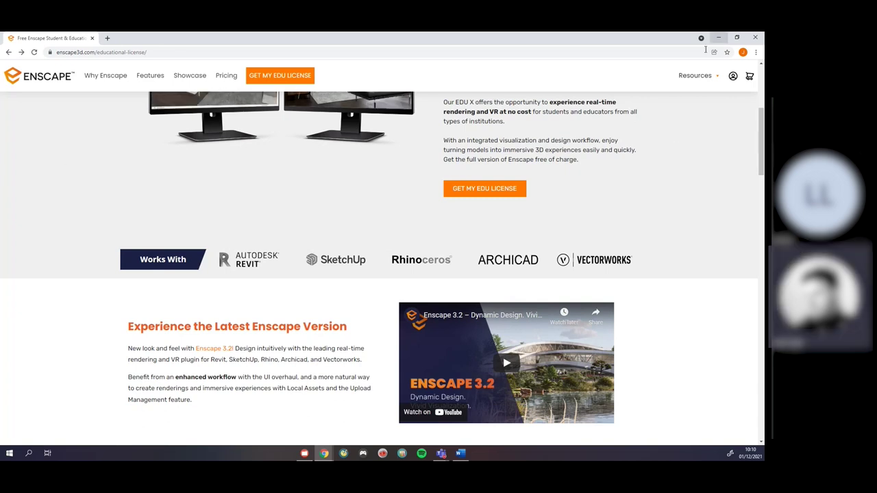
scroll(238, 236, up, 5)
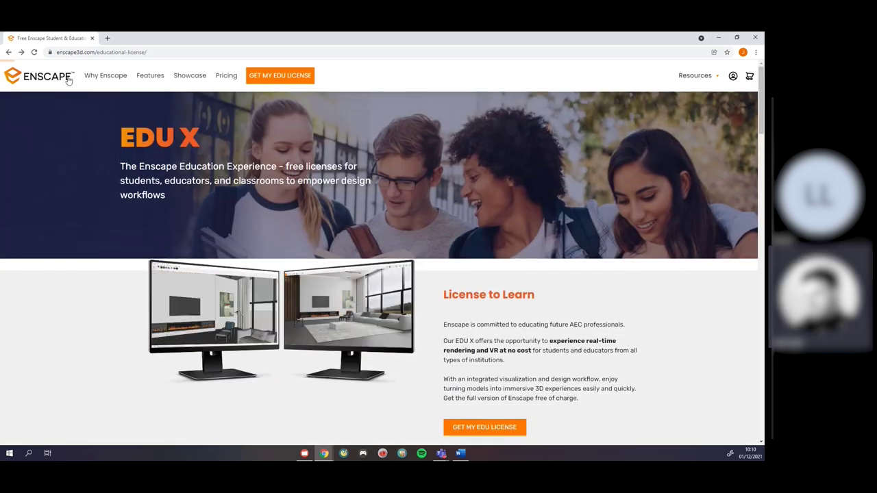
Open the Why Enscape page and look through its design process phases from Pre-Design to Construction Phase
click(104, 77)
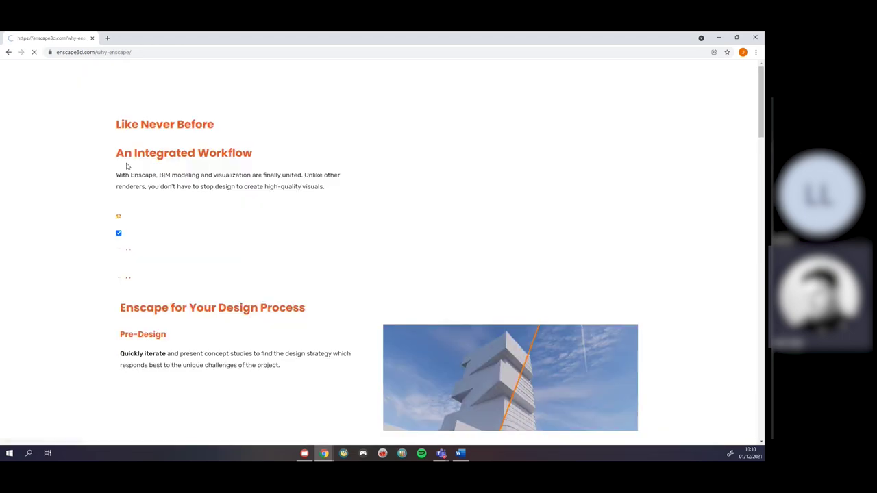
scroll(192, 205, down, 15)
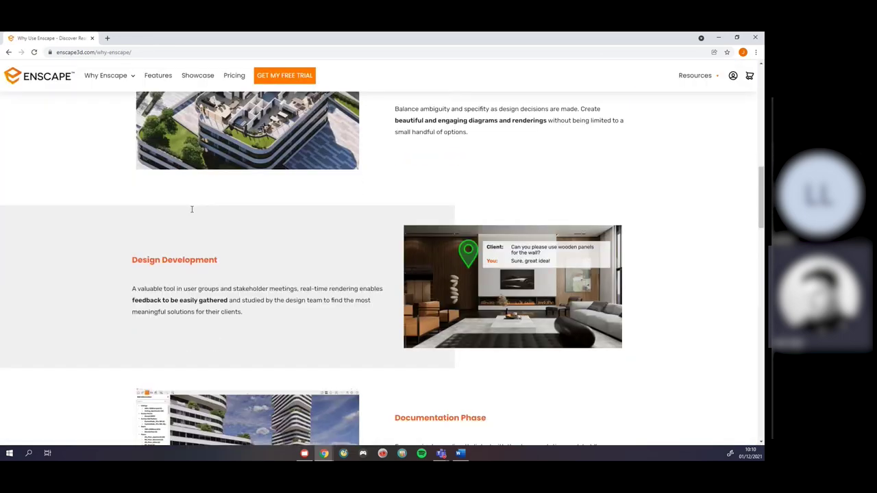
scroll(193, 219, down, 10)
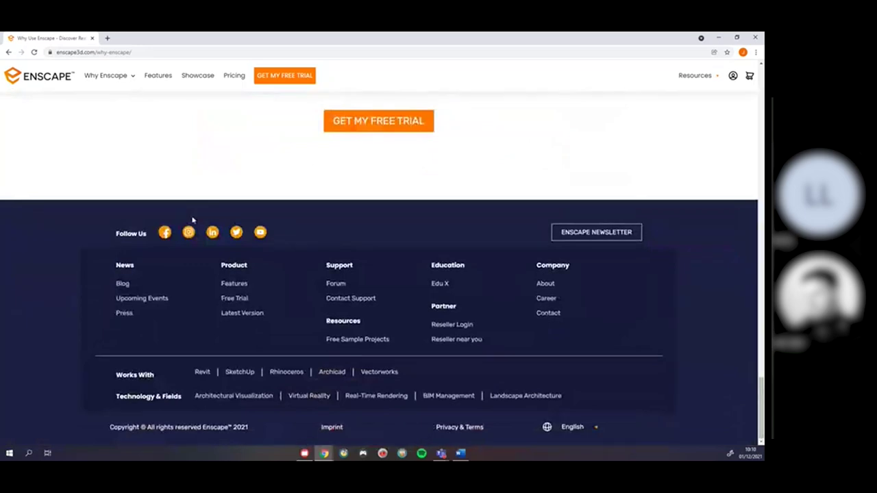
scroll(311, 249, up, 5)
scroll(311, 249, up, 10)
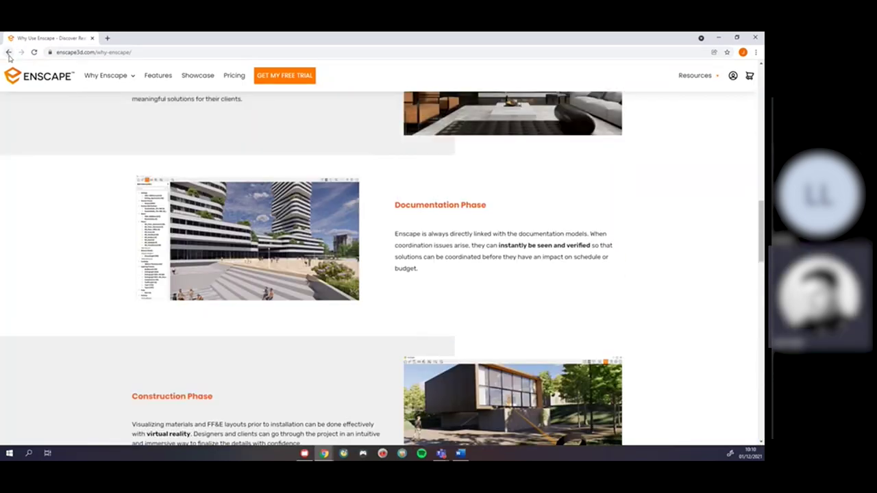
Return to the educational license page and look through its content down to the footer
click(9, 52)
scroll(428, 391, down, 6)
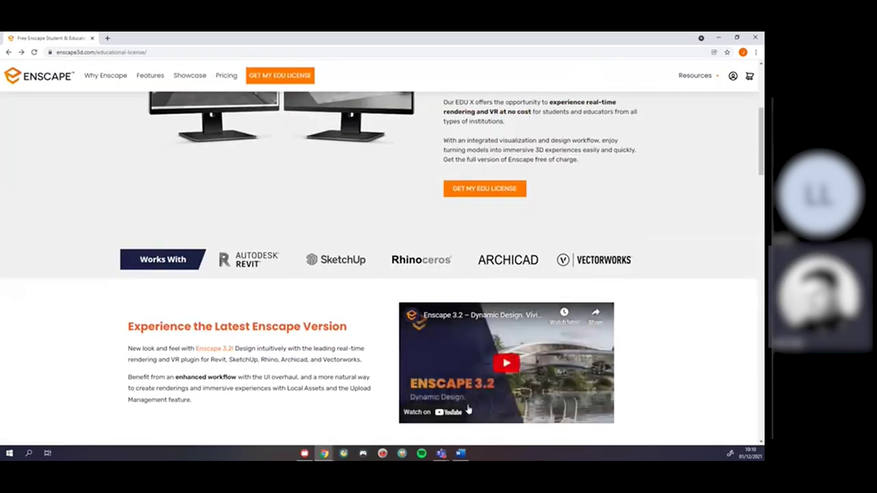
scroll(382, 377, down, 15)
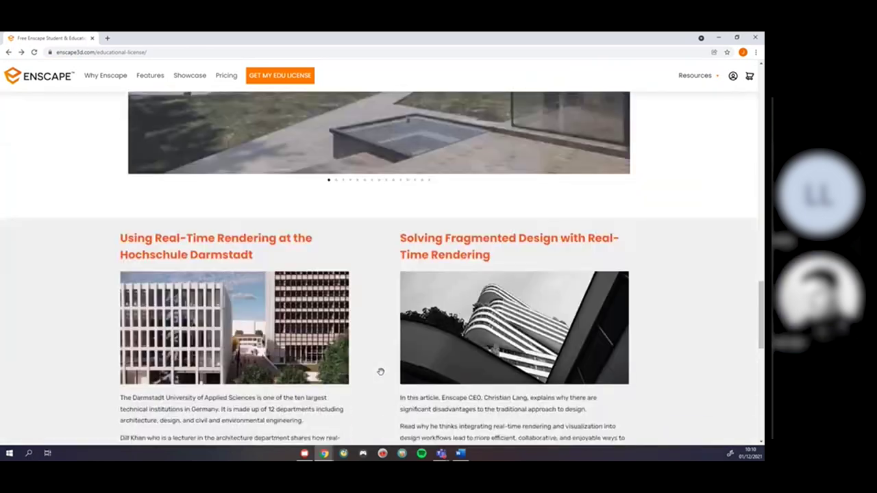
scroll(382, 376, down, 5)
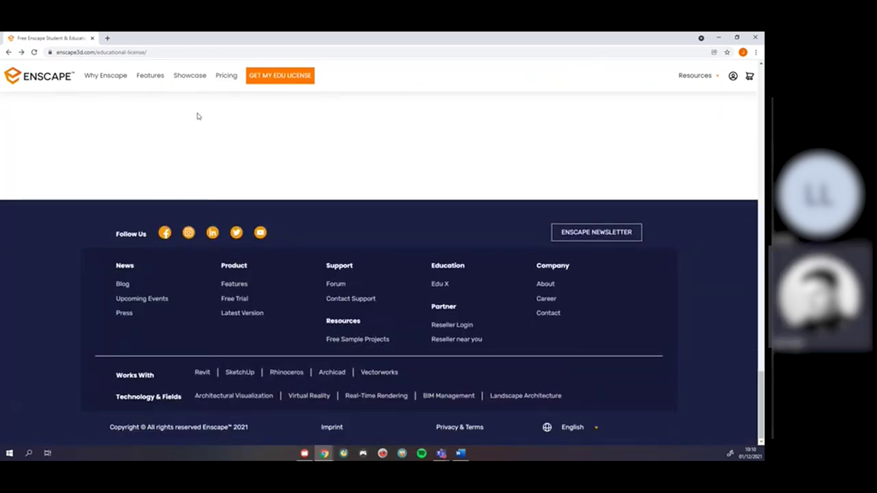
Open the Showcase page and browse its gallery of renders
click(195, 79)
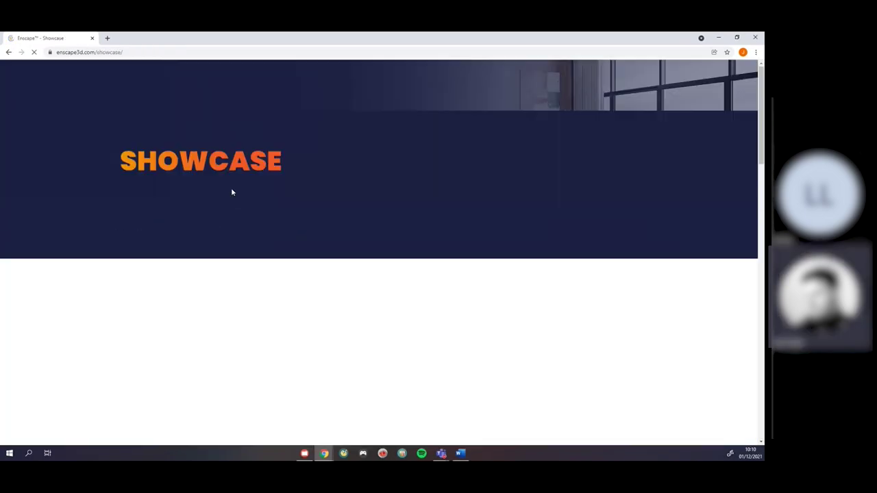
scroll(92, 198, down, 3)
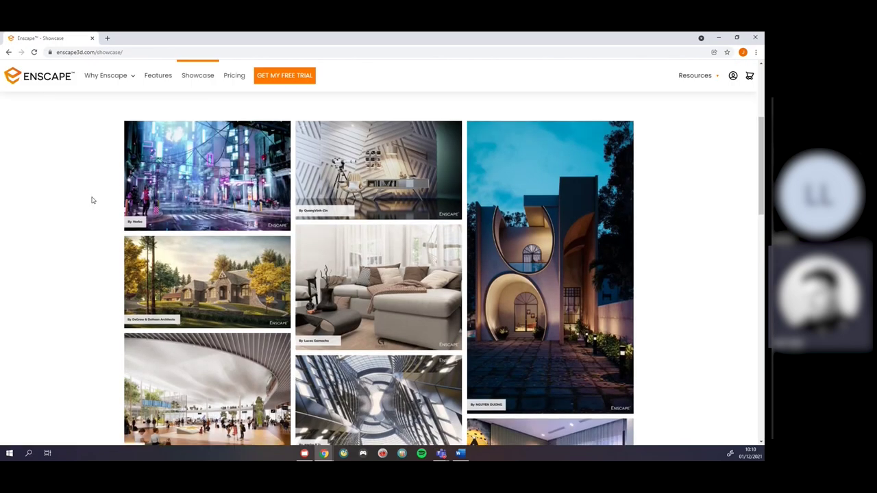
scroll(92, 200, down, 15)
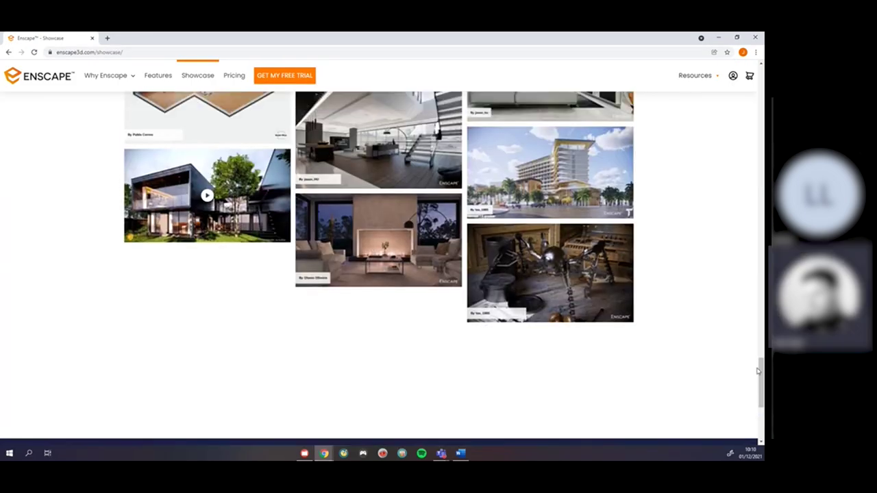
drag(759, 368, 760, 292)
scroll(430, 288, up, 3)
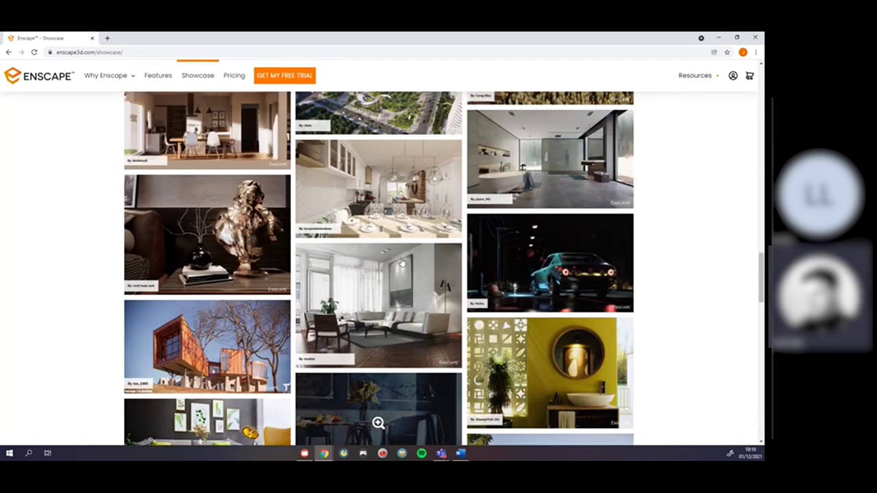
View the night-time car render and the bathroom render enlarged, closing each one
click(498, 261)
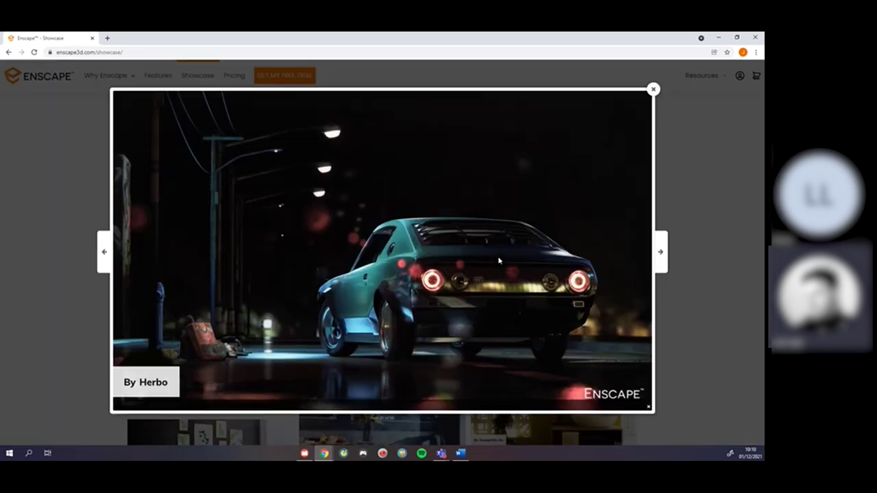
click(652, 90)
click(528, 144)
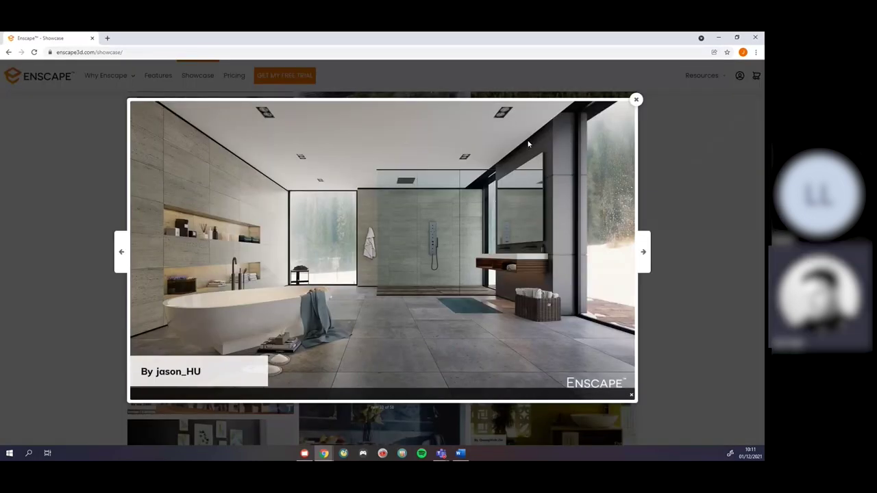
click(637, 102)
Find the pale multi-storey building render in the gallery, view it enlarged and close it
scroll(378, 407, down, 5)
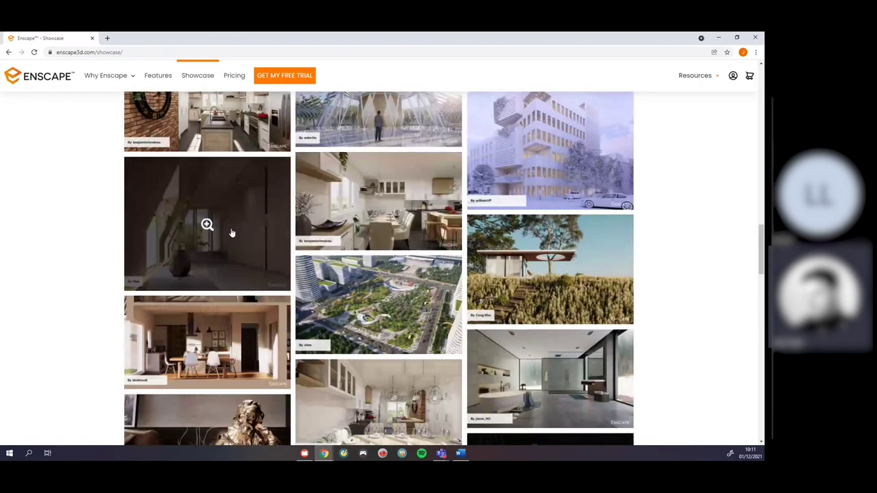
scroll(229, 231, up, 2)
click(525, 248)
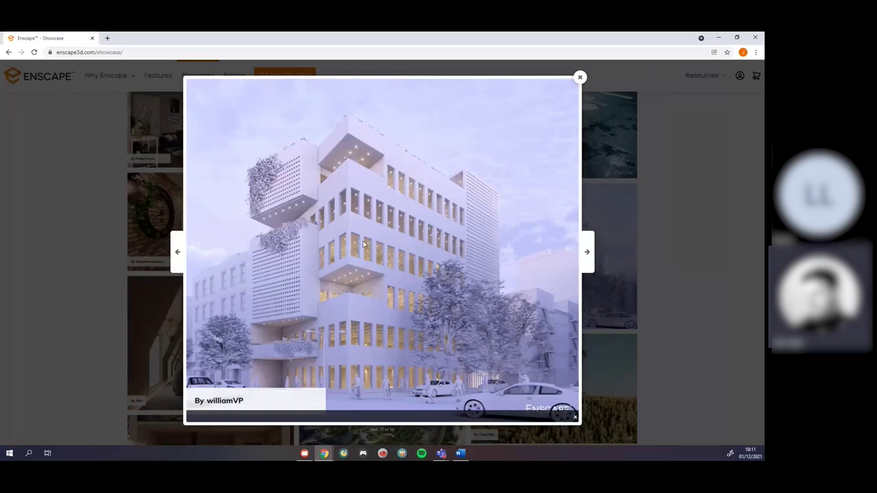
click(579, 79)
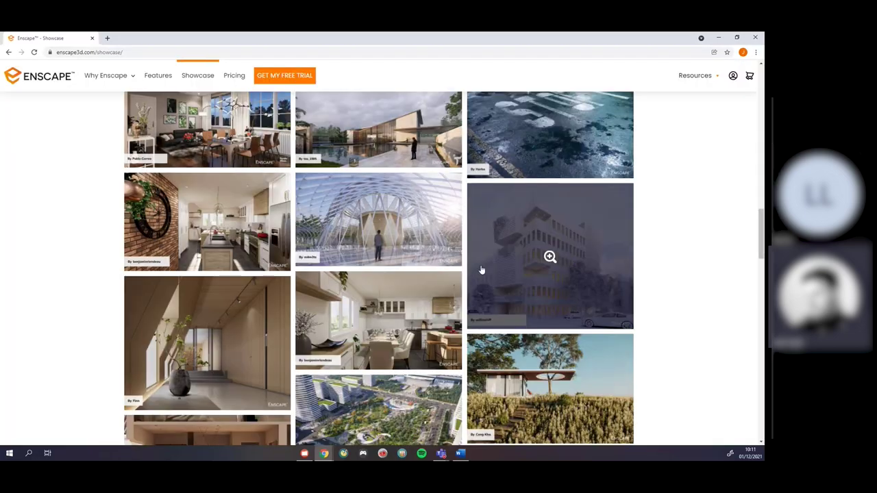
View the red motorcycle render enlarged, close it and return to the start of the Showcase page
scroll(482, 270, up, 5)
scroll(398, 302, up, 2)
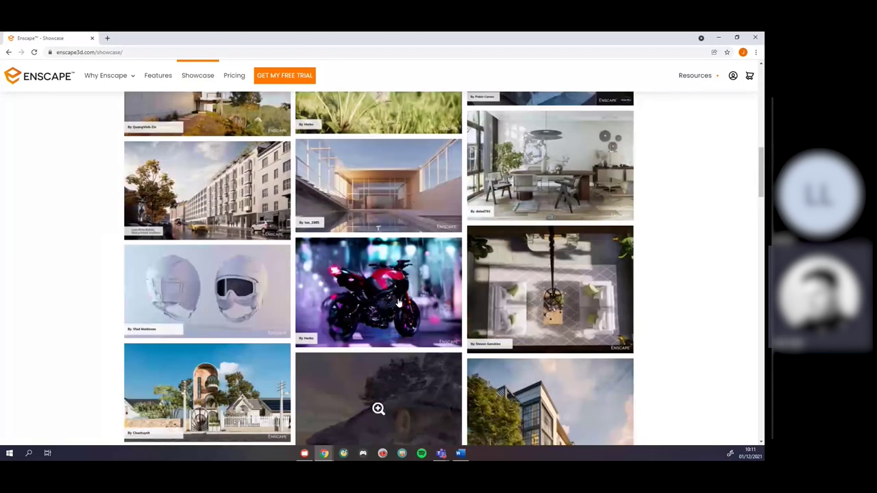
scroll(411, 316, up, 1)
click(434, 339)
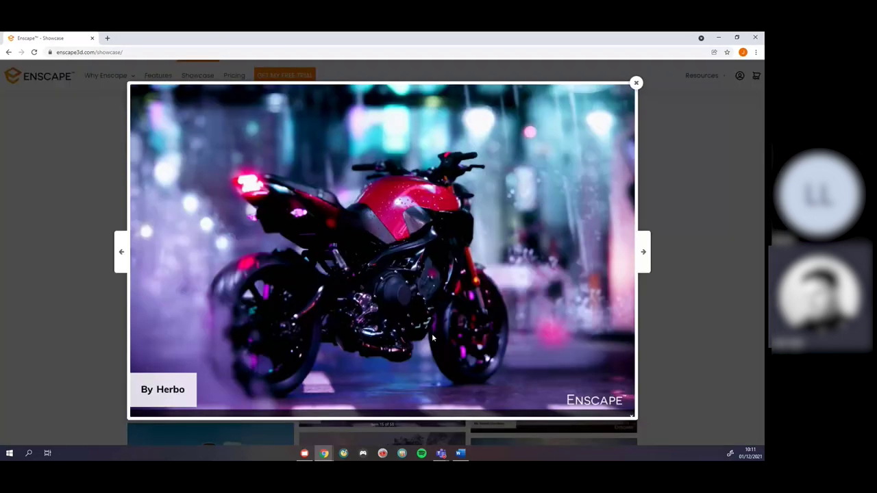
click(636, 83)
scroll(370, 274, up, 10)
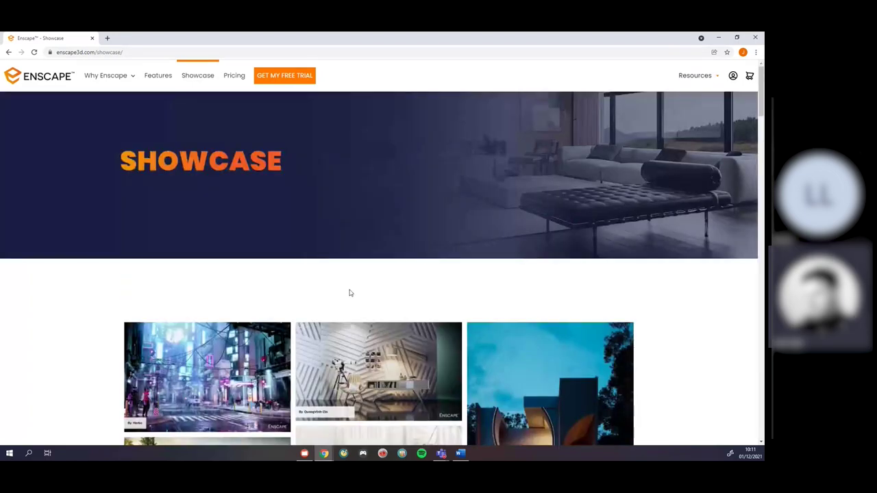
Open the Features page and look through the walk-through, virtual reality, Asset Library and planned feature sections
click(161, 79)
scroll(243, 267, down, 15)
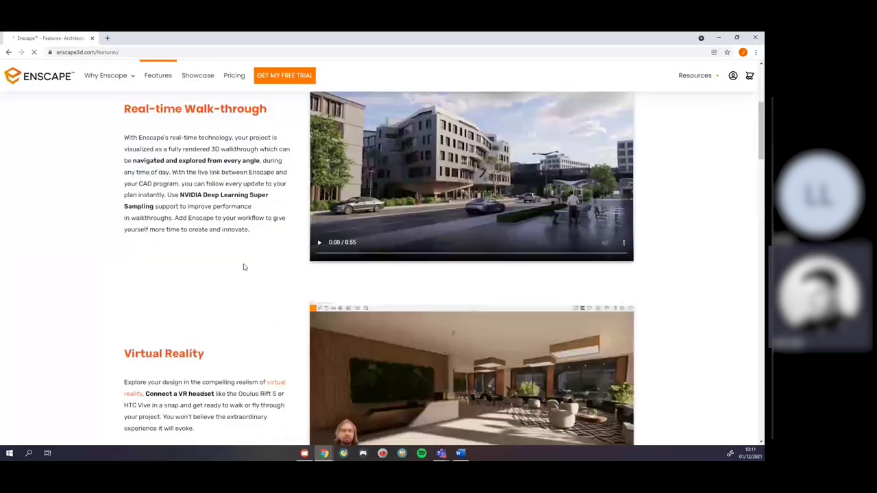
scroll(243, 267, down, 20)
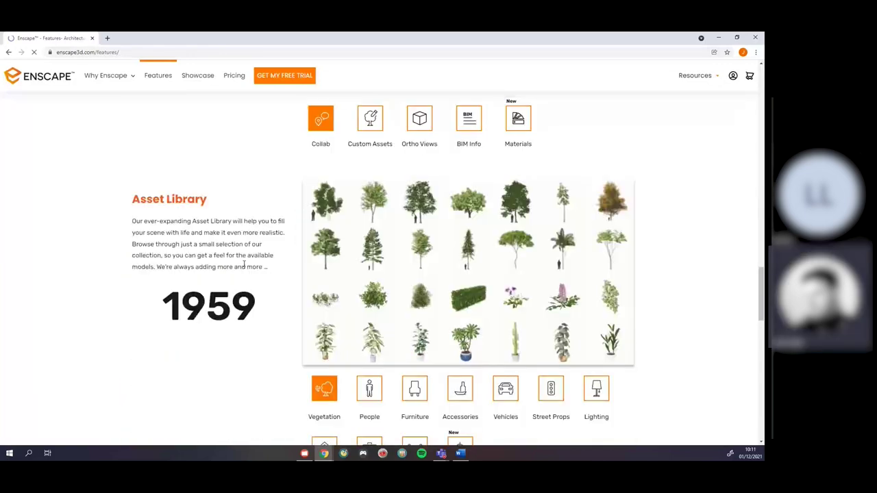
scroll(245, 268, up, 5)
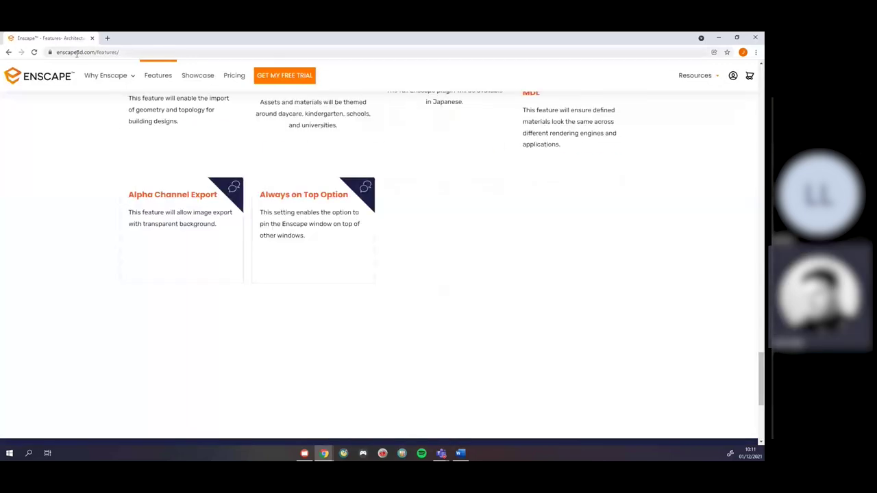
View the 14-day free trial registration form and close it without filling it in
mouse_move(128, 82)
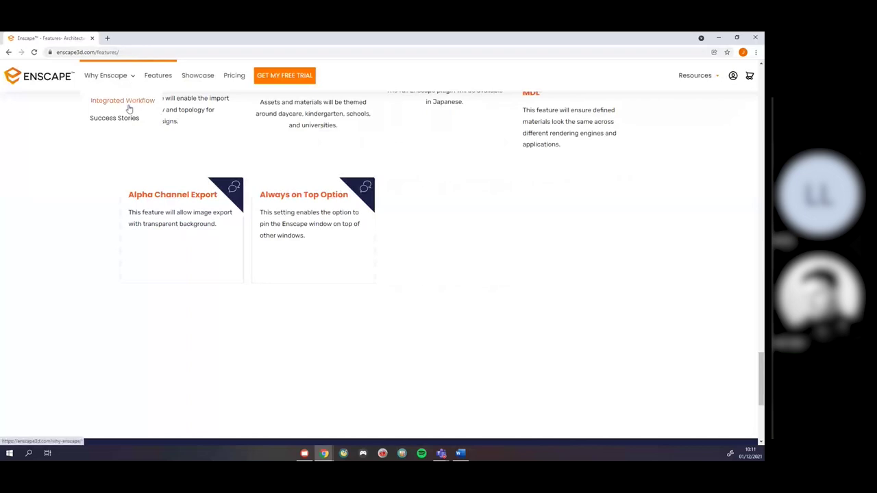
click(282, 76)
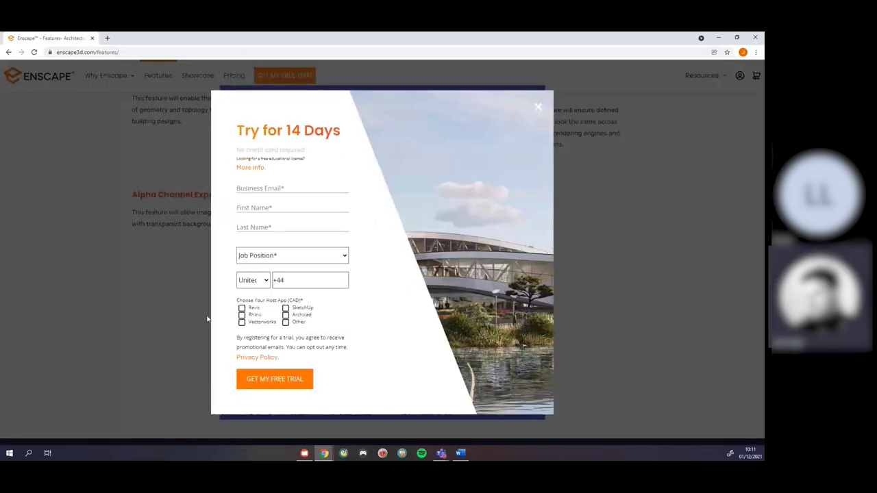
click(537, 111)
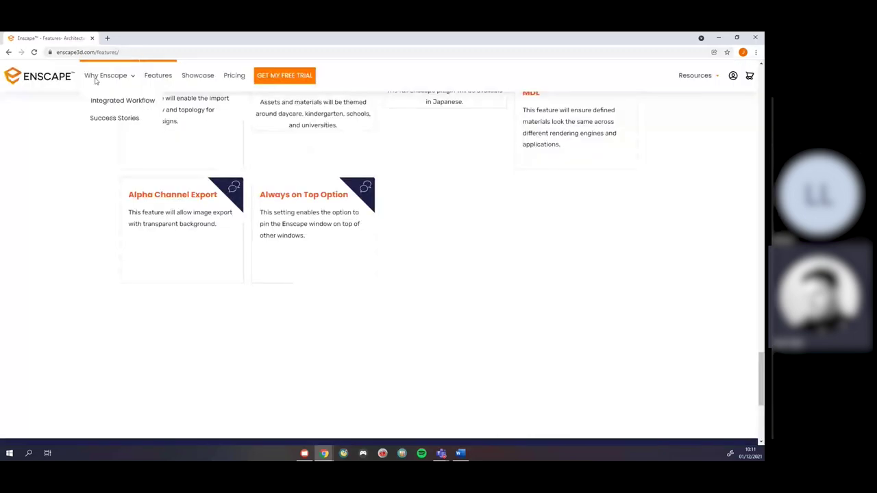
Look through the Enscape home page down to its footer and show the site's Resources links
click(37, 76)
scroll(312, 250, down, 15)
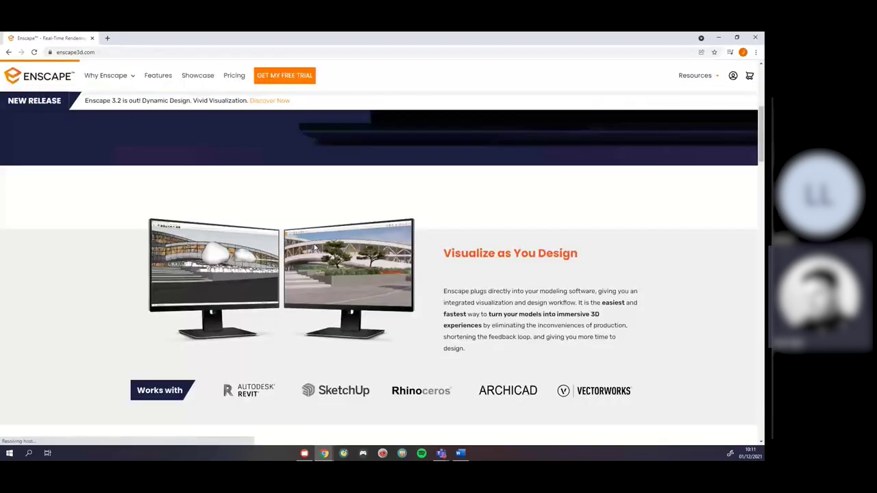
scroll(307, 260, down, 10)
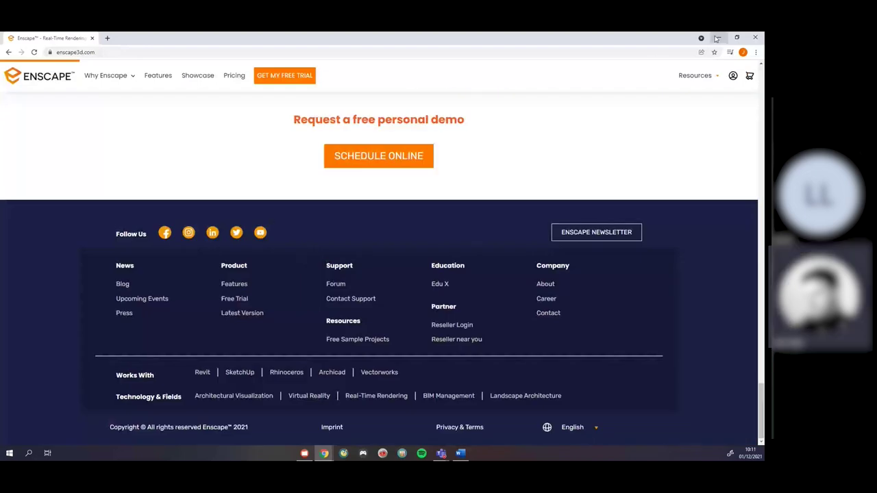
mouse_move(715, 86)
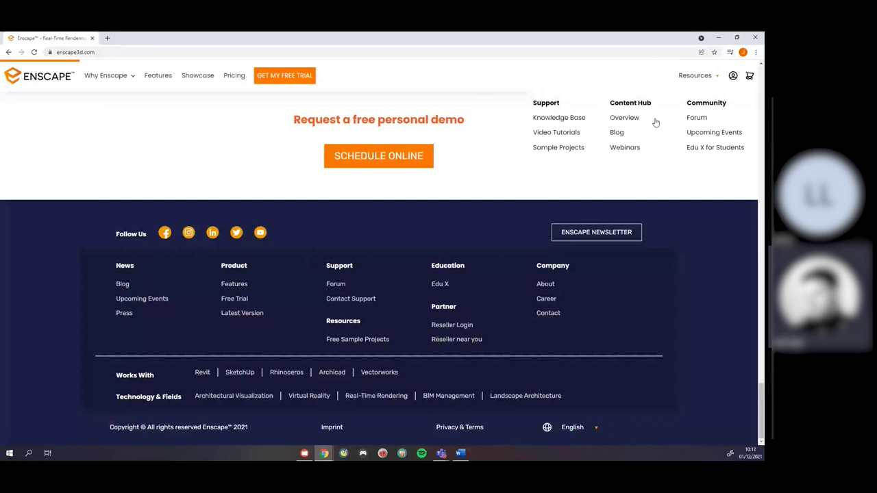
Open the Sample Projects page and look through the free Revit projects down to the SketchUp ones
click(562, 149)
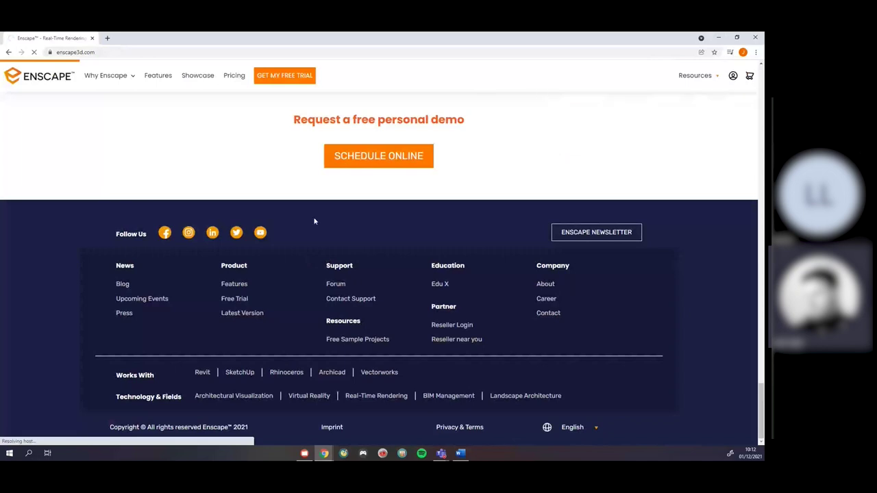
scroll(530, 262, down, 5)
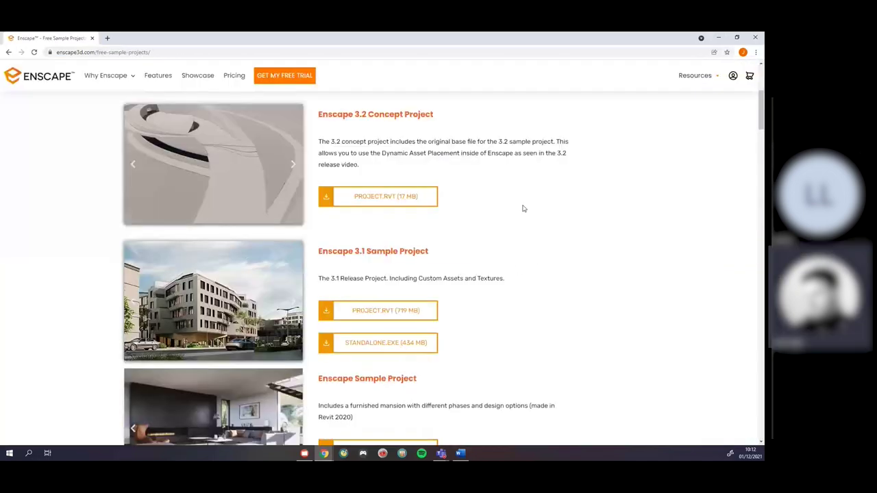
scroll(524, 226, down, 2)
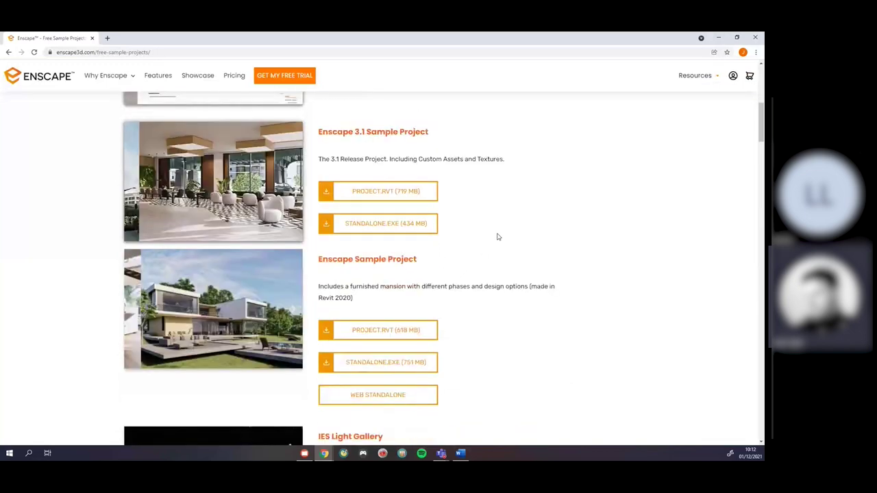
scroll(493, 233, up, 1)
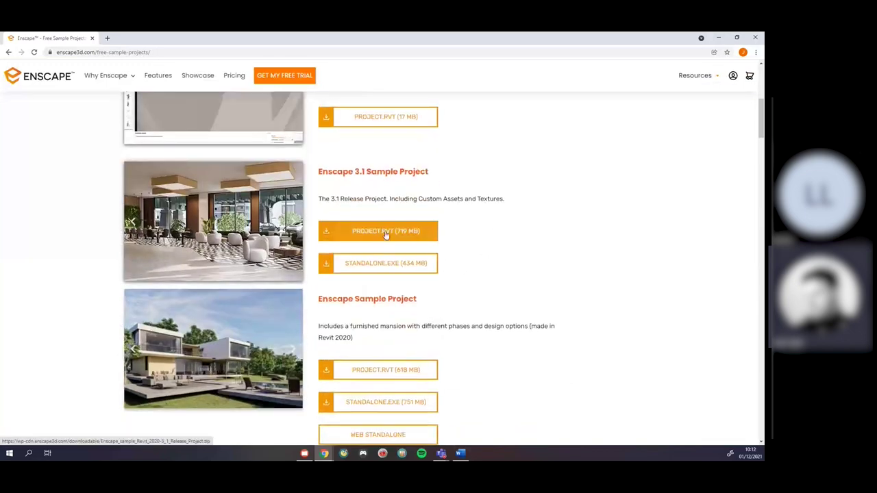
scroll(539, 241, down, 3)
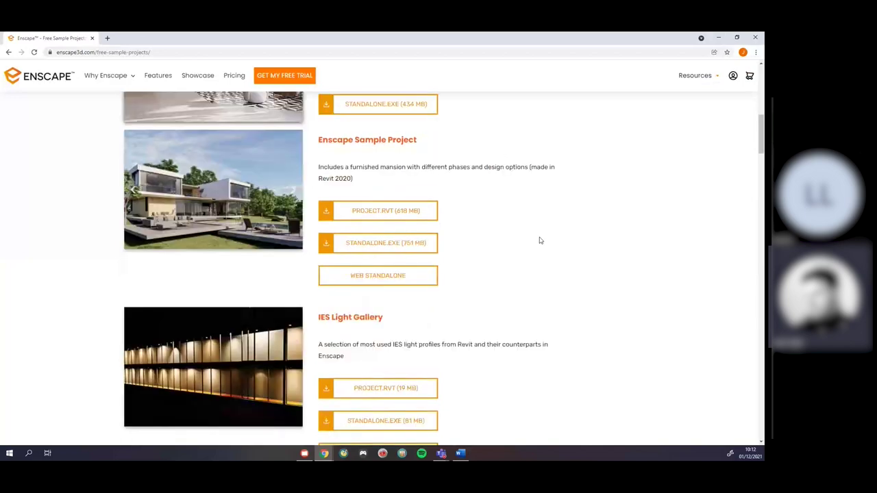
scroll(539, 241, down, 3)
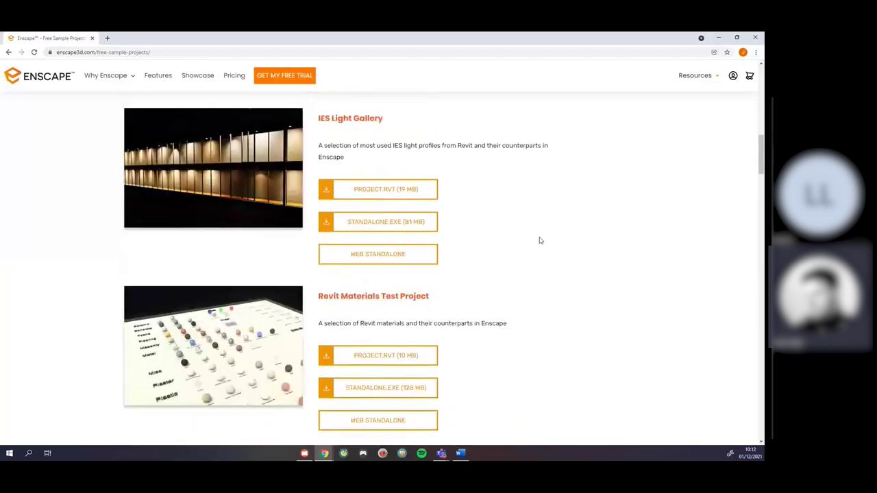
scroll(539, 240, down, 5)
scroll(520, 238, down, 3)
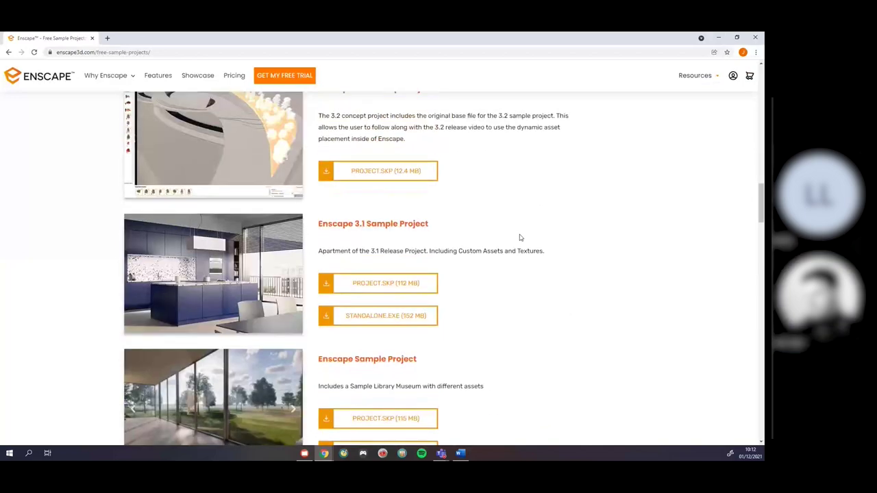
Look through the free SketchUp, Archicad, Rhino and Vectorworks sample projects down to the page footer
scroll(519, 237, up, 3)
scroll(489, 242, down, 6)
scroll(453, 265, down, 5)
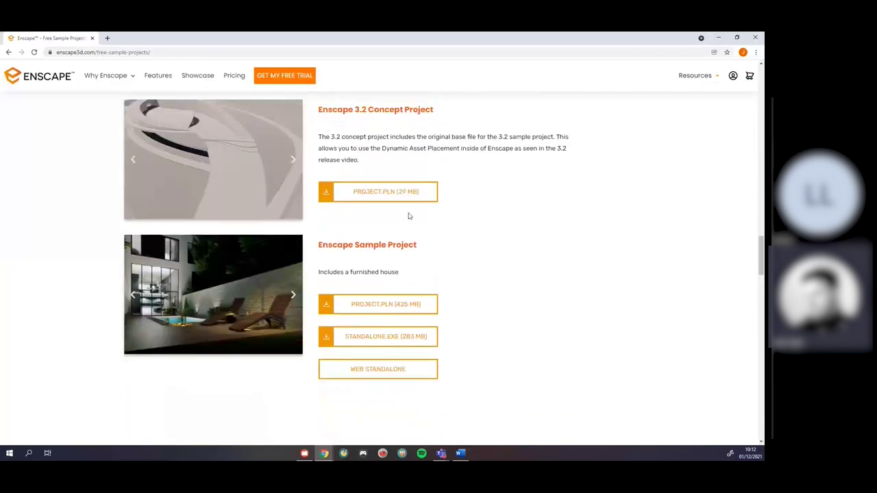
scroll(409, 218, down, 5)
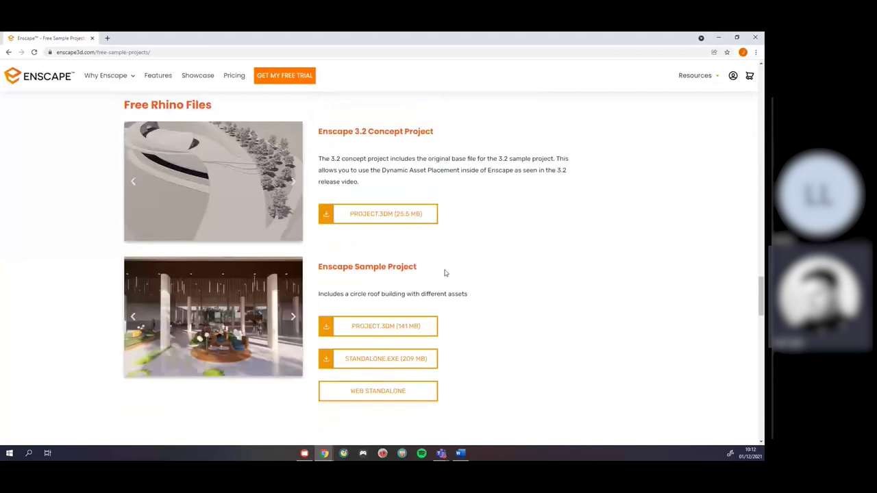
scroll(444, 273, down, 6)
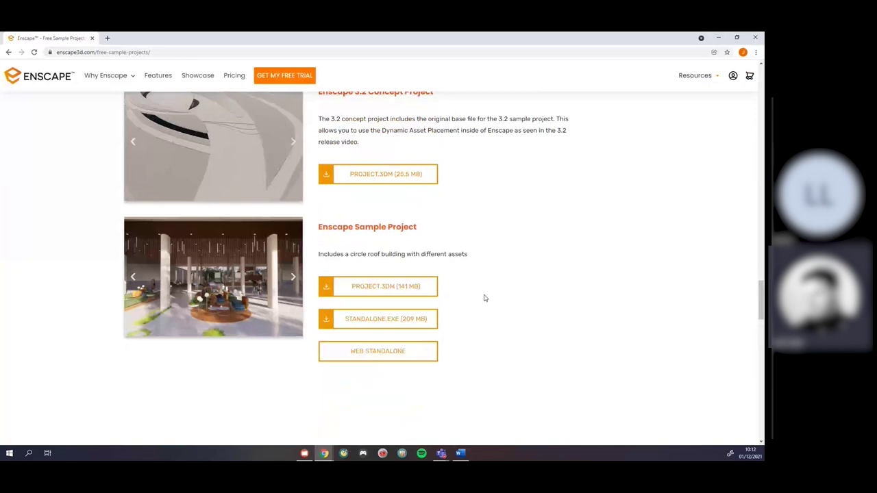
scroll(484, 298, down, 2)
scroll(484, 298, up, 2)
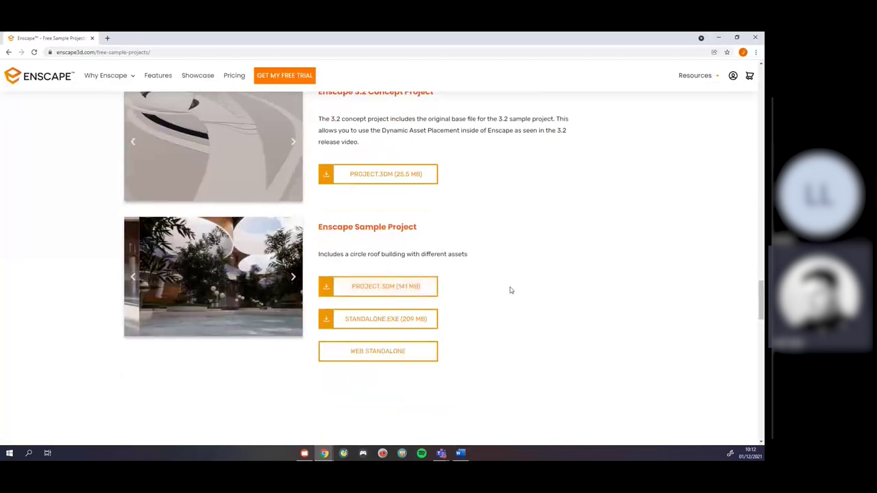
scroll(510, 291, down, 6)
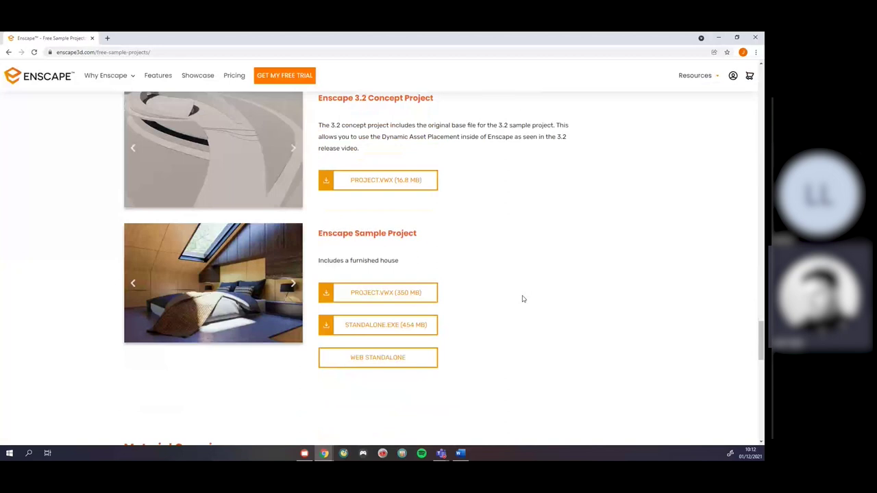
scroll(521, 298, down, 10)
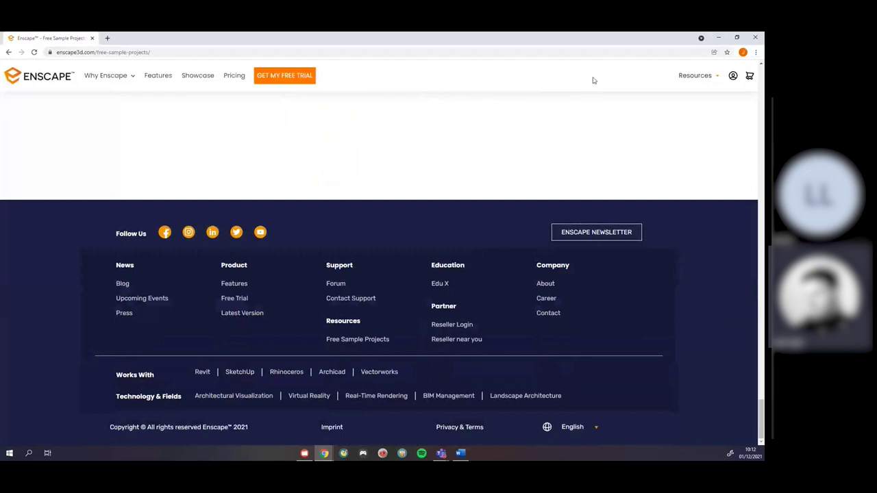
Minimize the browser and Word, and maximize the Rhino window with EnscapeSampleProjectRhino.3dm
click(717, 39)
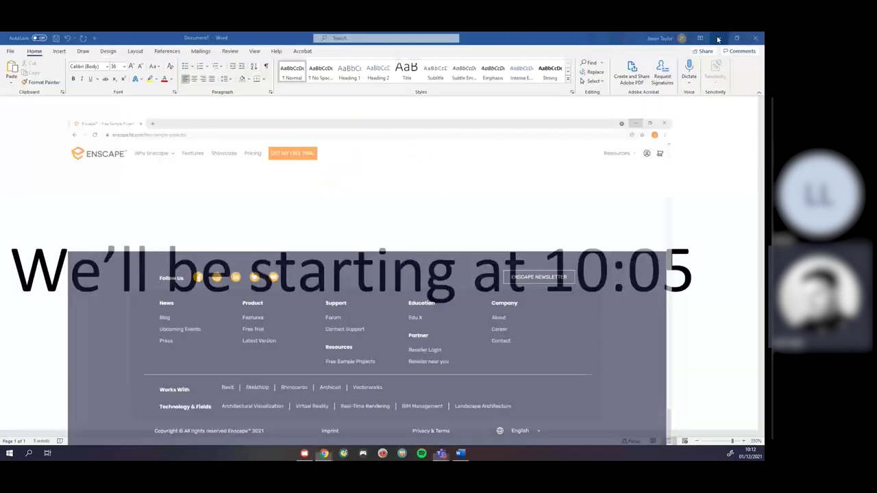
click(717, 39)
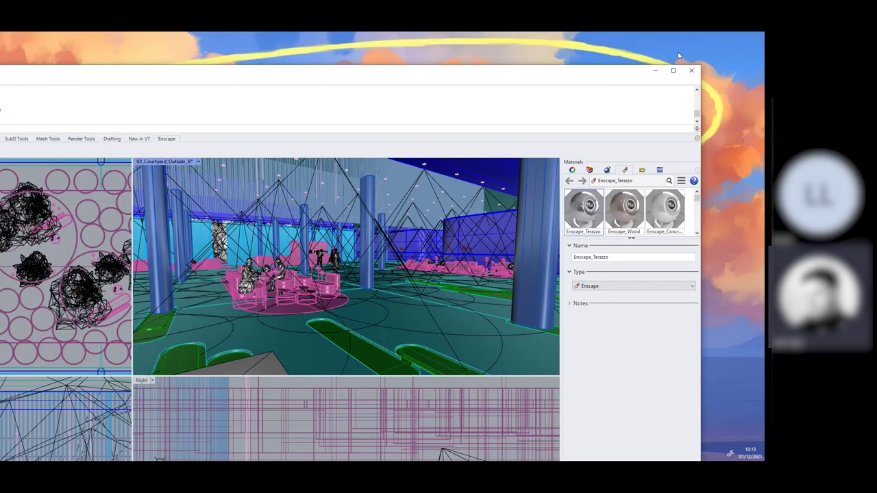
click(672, 71)
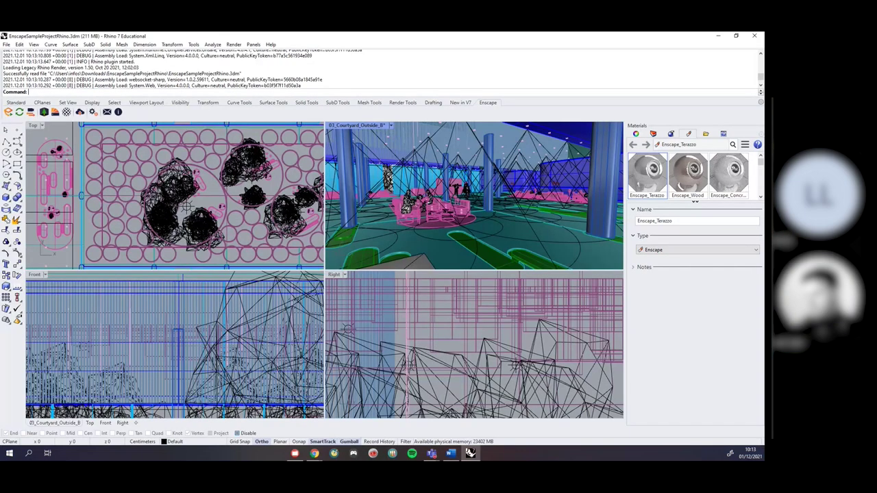
Look through the list of toolbars Rhino can show, down to the Enscape plugin entries, and close it without choosing one
right_click(487, 104)
mouse_move(542, 111)
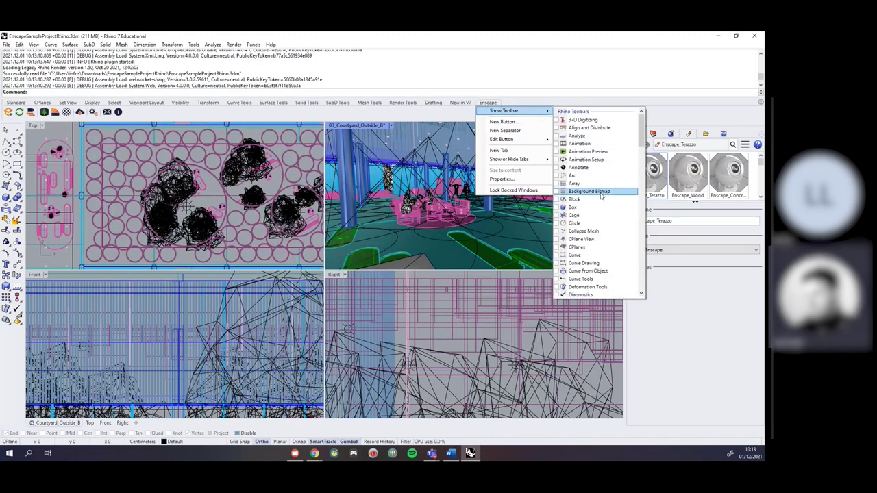
scroll(603, 285, down, 10)
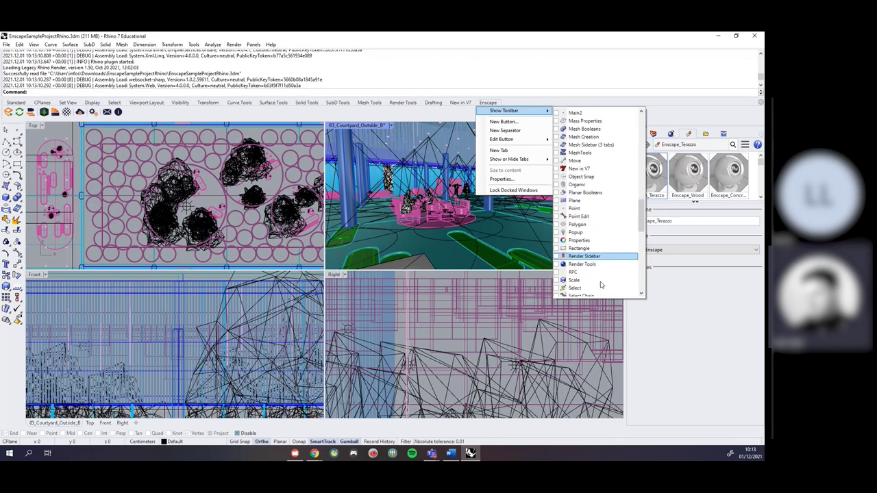
scroll(598, 281, down, 3)
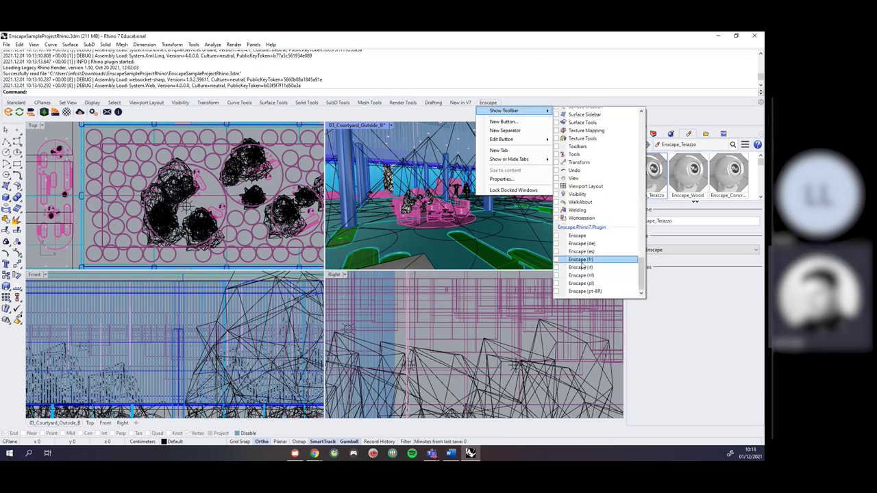
scroll(581, 245, up, 8)
scroll(581, 245, up, 12)
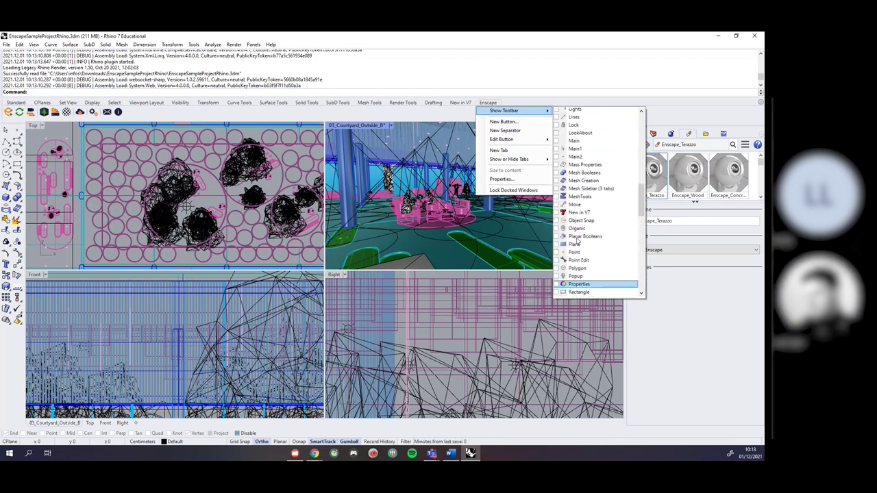
scroll(578, 233, up, 10)
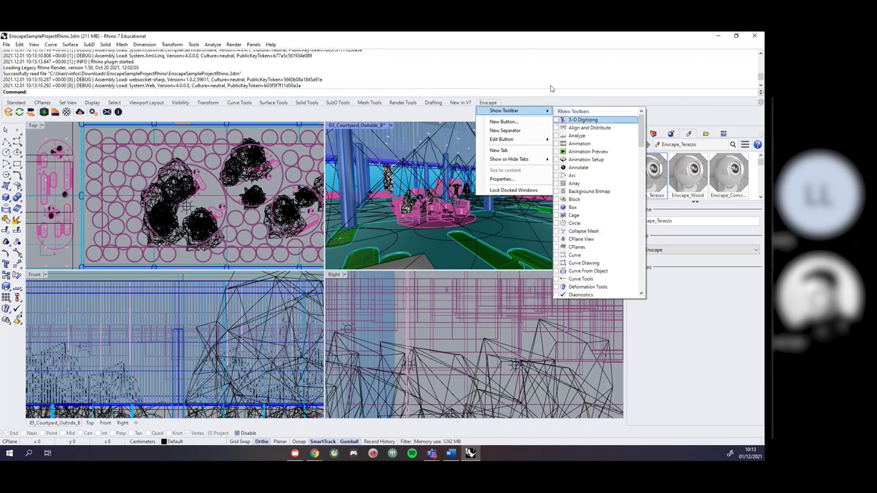
click(529, 67)
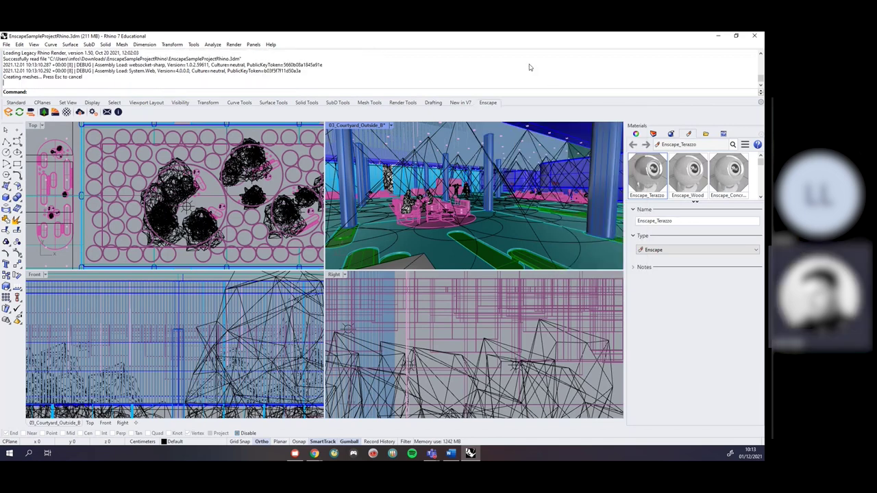
Undock the Enscape toolbar from the toolbar row and close it
right_click(487, 103)
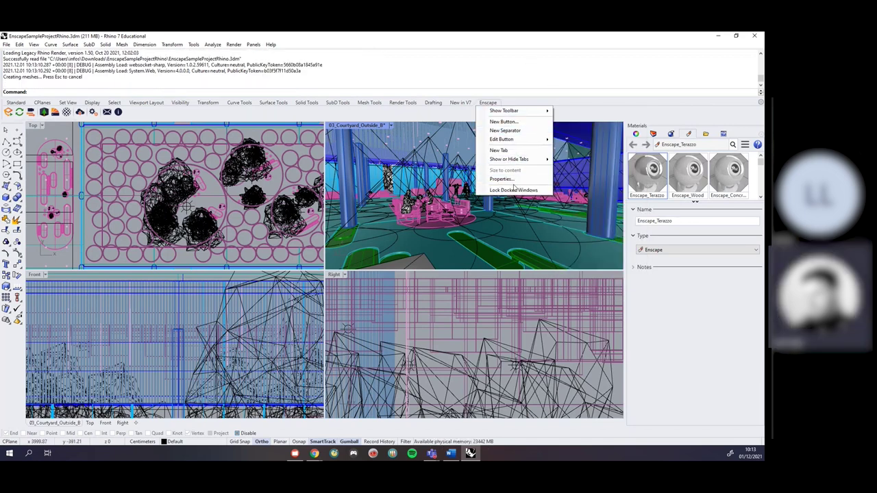
mouse_move(501, 116)
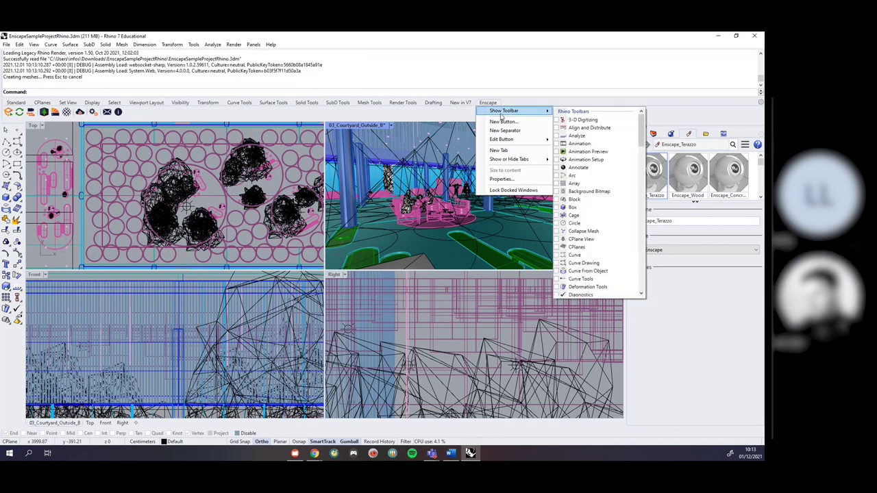
drag(487, 105, 512, 191)
click(534, 195)
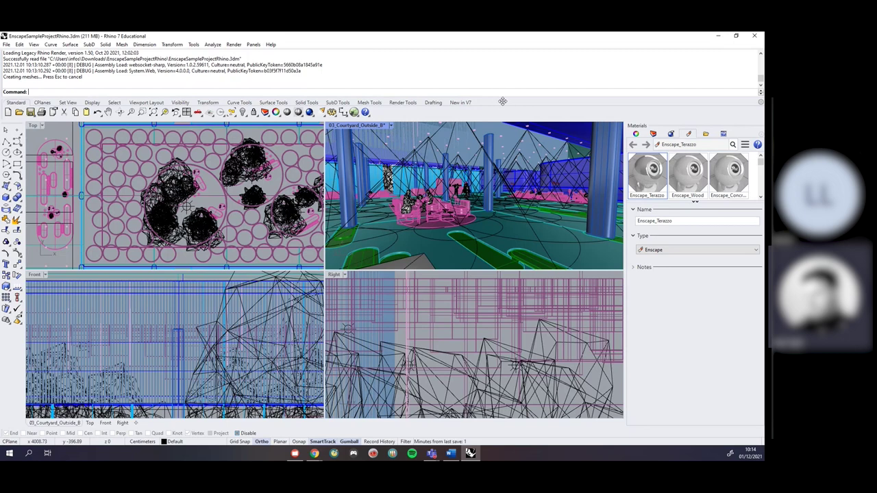
Show the Enscape toolbar from the Enscape.Rhino7.Plugin group, dock it after New in V7 and display its tools
right_click(494, 100)
mouse_move(523, 112)
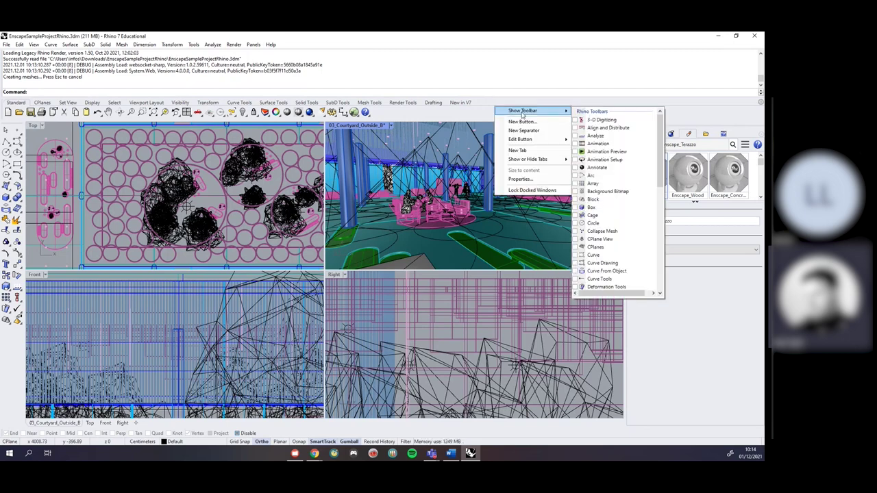
scroll(620, 206, down, 8)
scroll(623, 220, down, 10)
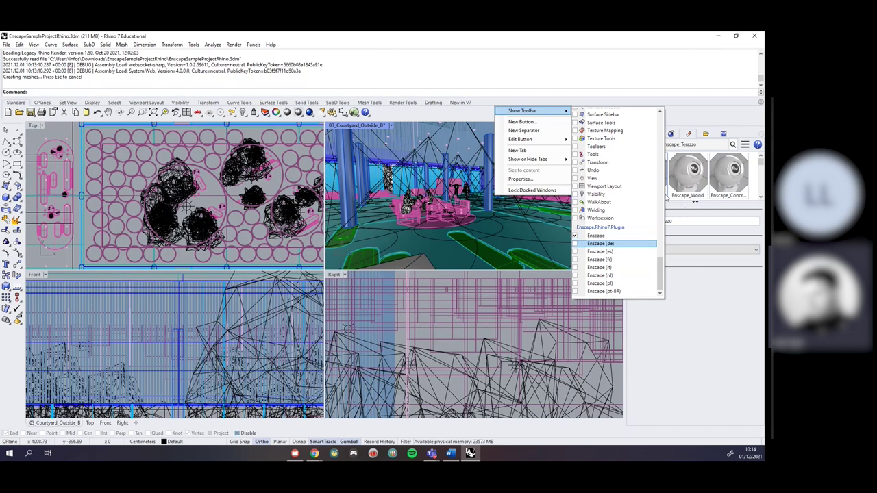
click(515, 70)
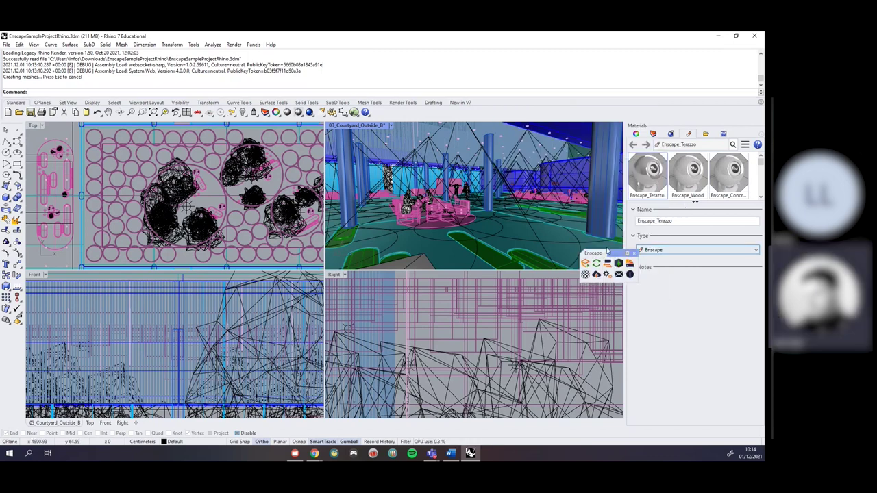
drag(593, 254, 488, 108)
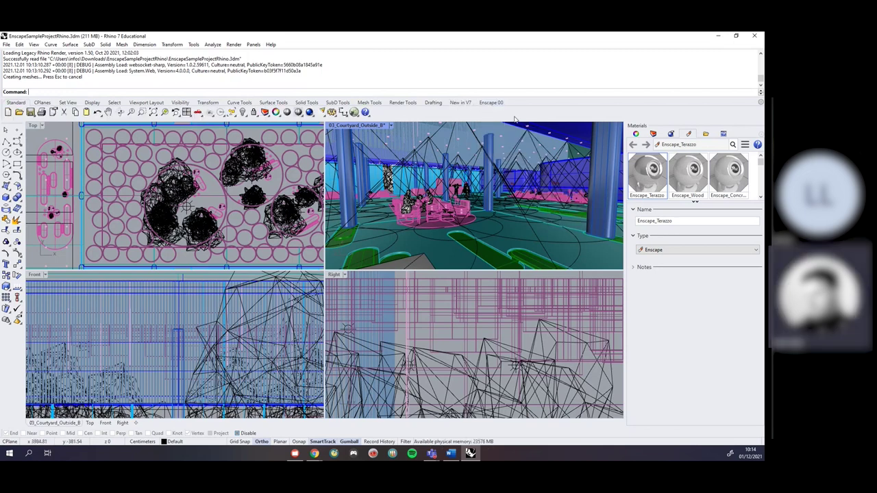
click(488, 103)
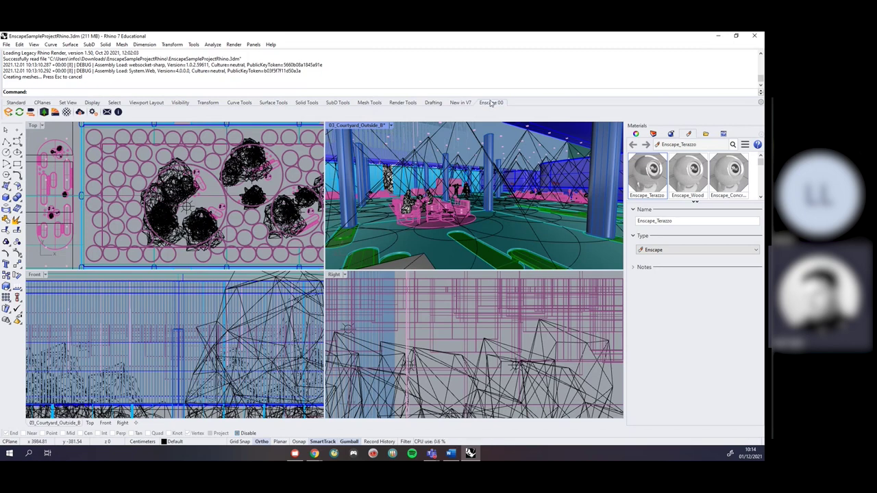
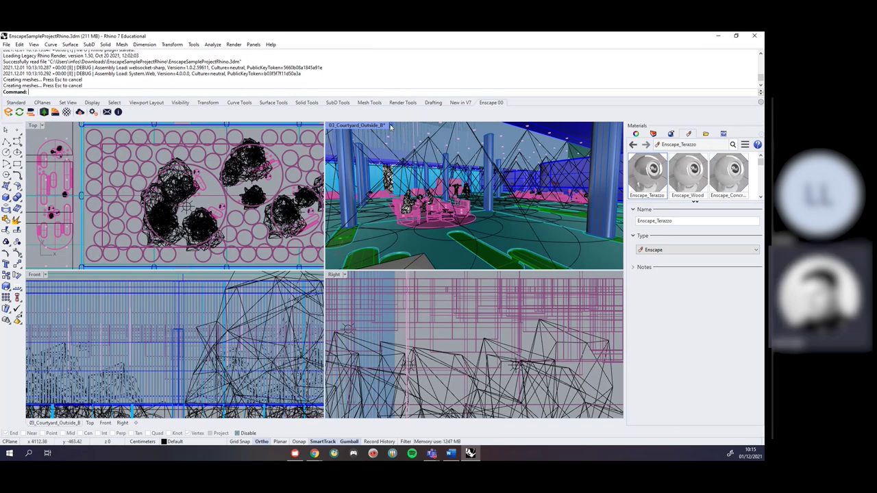
Maximize the 03_Courtyard_Outside_B viewport and start Enscape, continuing with the evaluation license
click(391, 126)
click(391, 134)
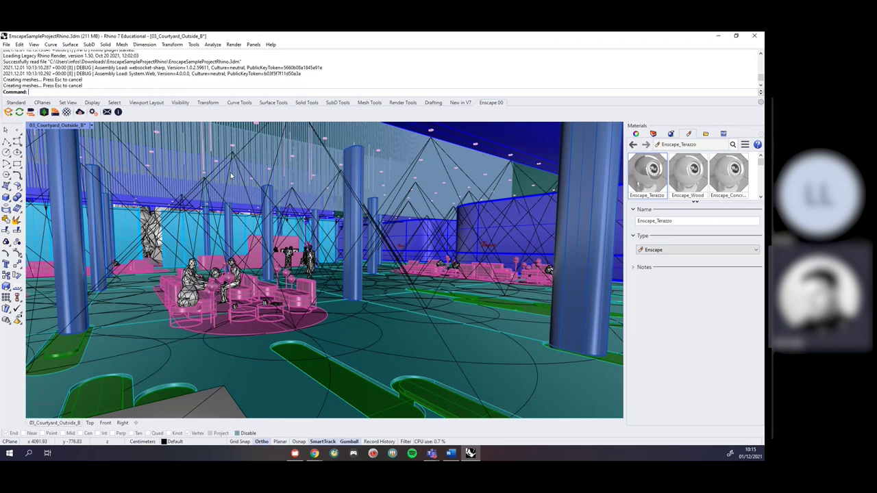
click(10, 114)
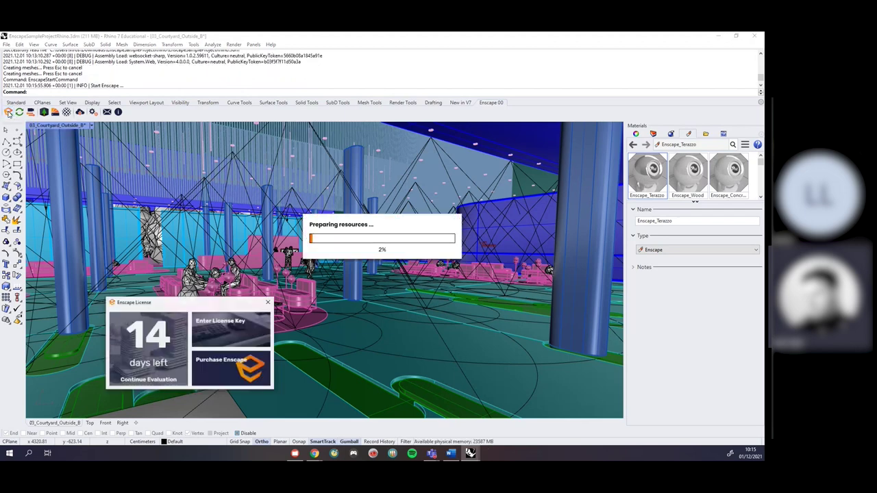
drag(191, 303, 200, 180)
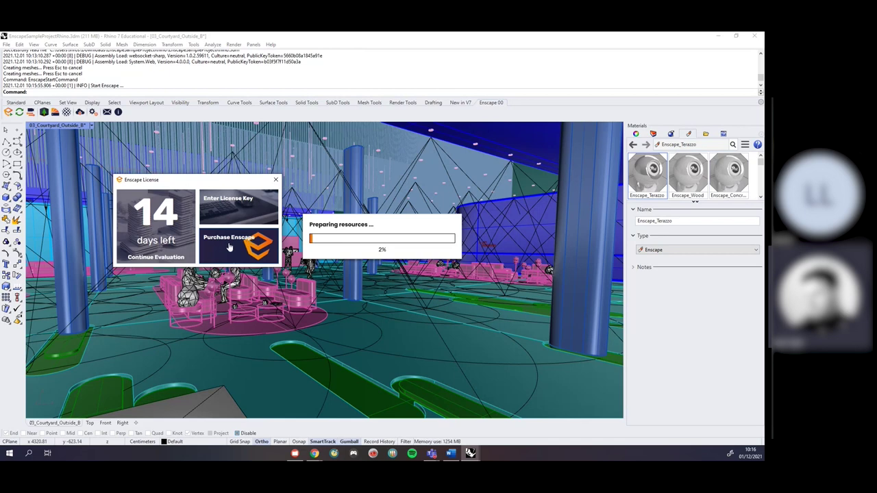
click(155, 225)
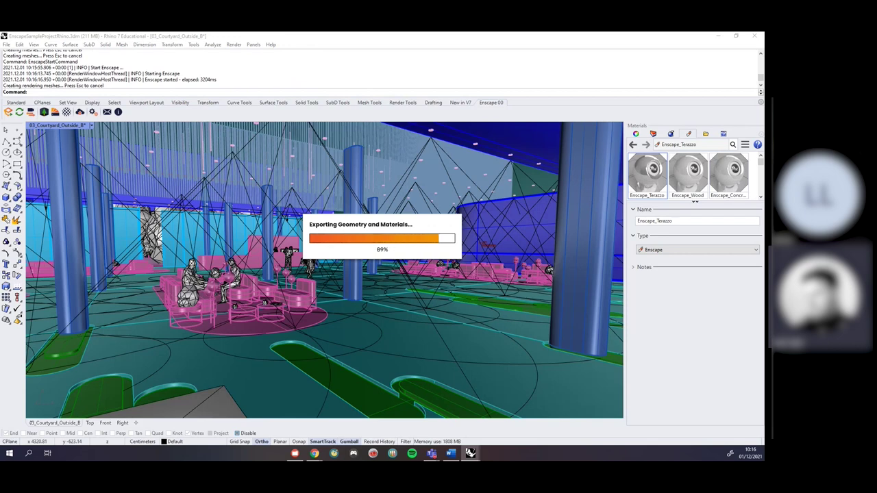
Bring the loading Enscape render window forward and maximize it to fill the screen
drag(248, 69, 212, 54)
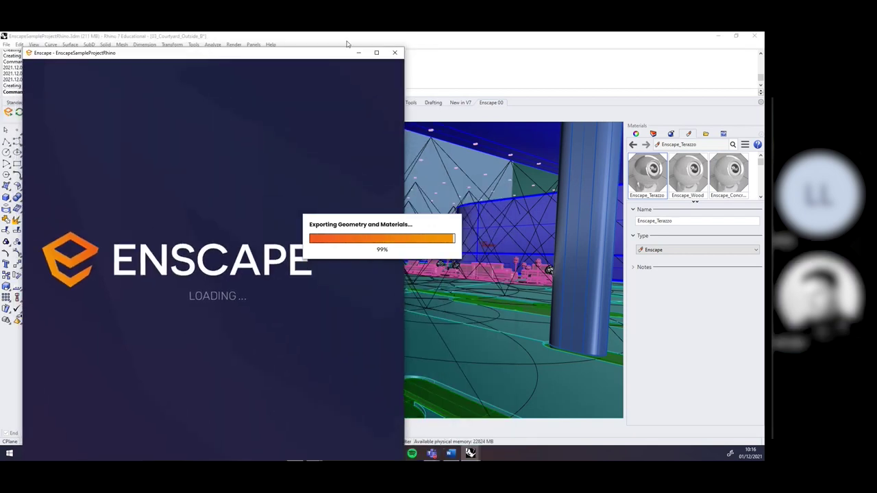
click(376, 52)
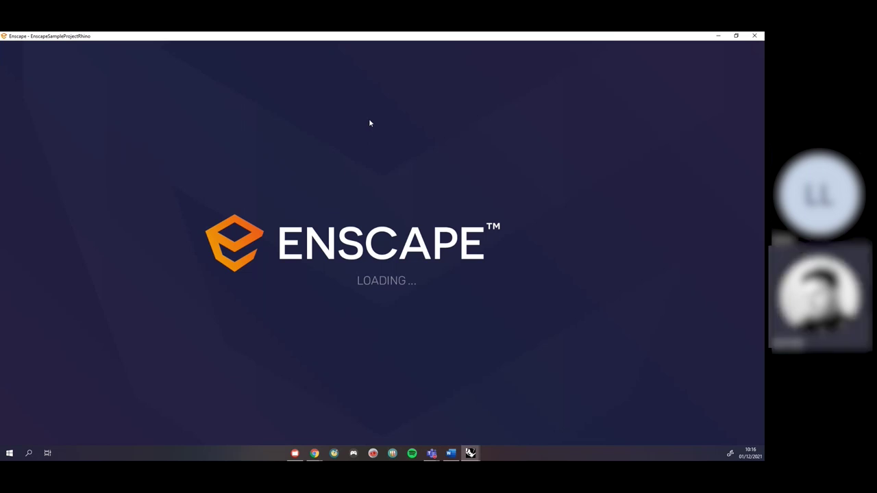
click(736, 35)
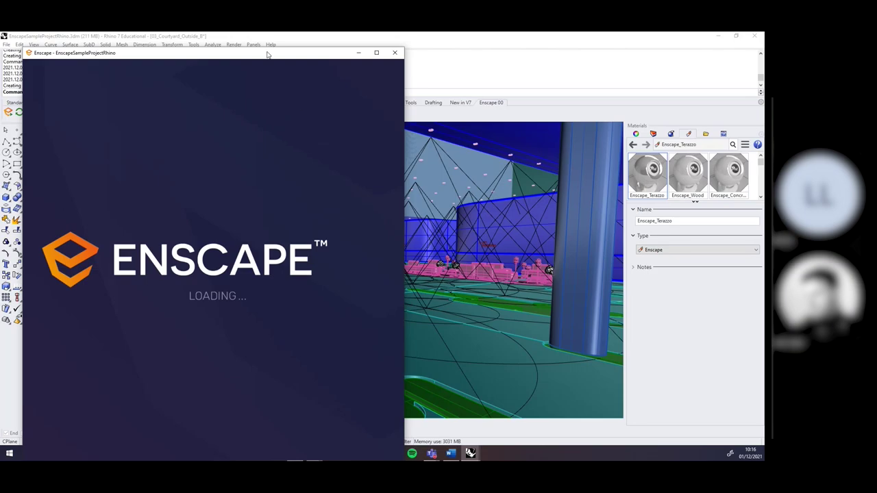
drag(269, 54, 367, 68)
click(473, 67)
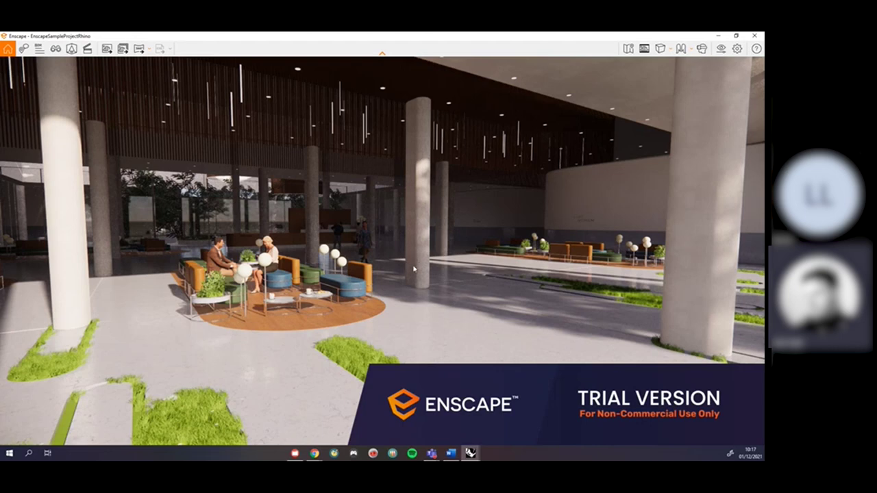
Show the Help panel with the navigation controls, look around the courtyard and move forward towards the seating group
key(h)
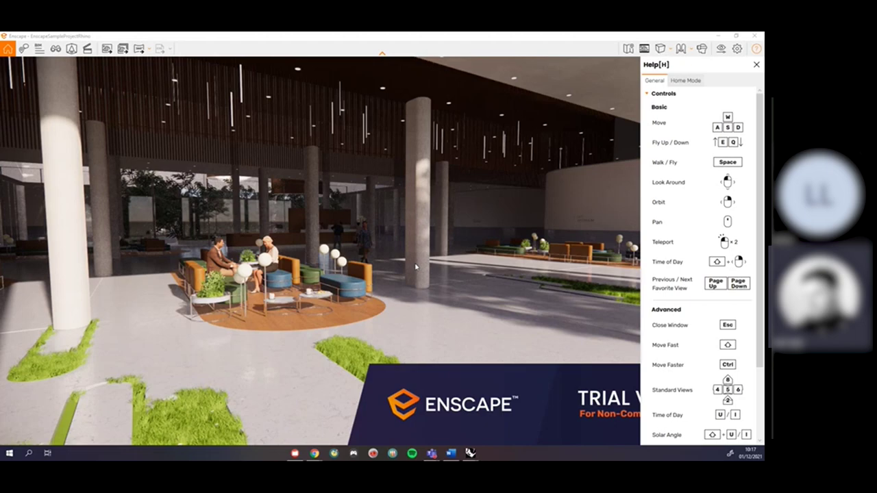
drag(396, 268, 378, 263)
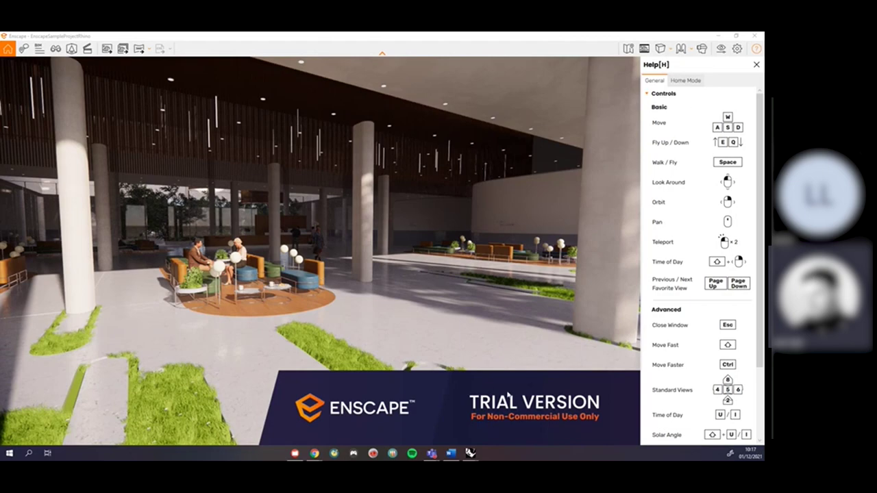
drag(490, 224, 494, 196)
key(w)
drag(493, 240, 451, 249)
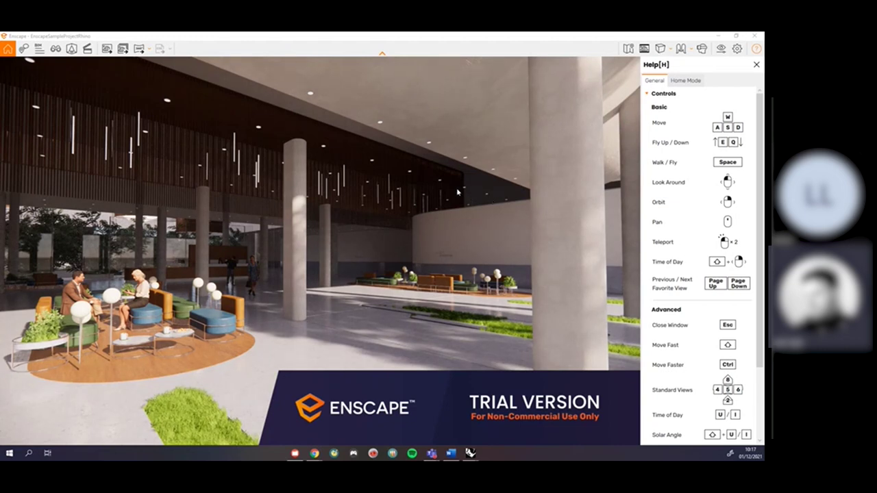
Hide the Help panel and bring it back, doing this twice
key(h)
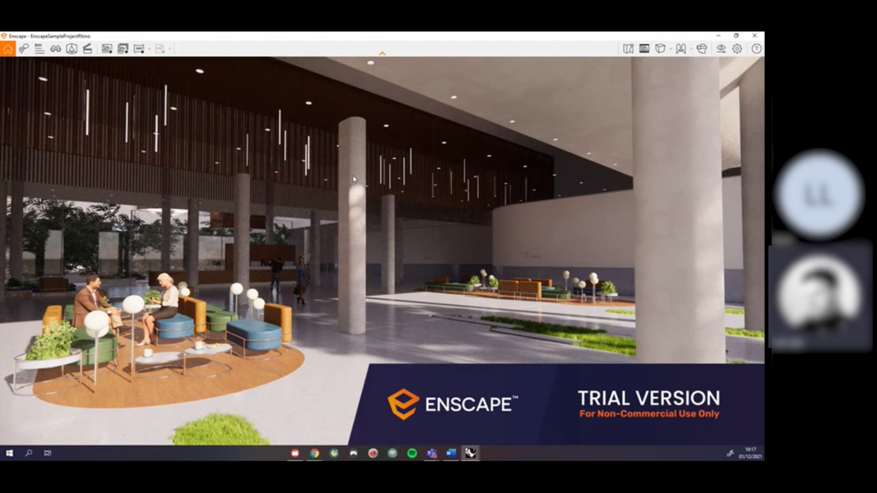
key(h)
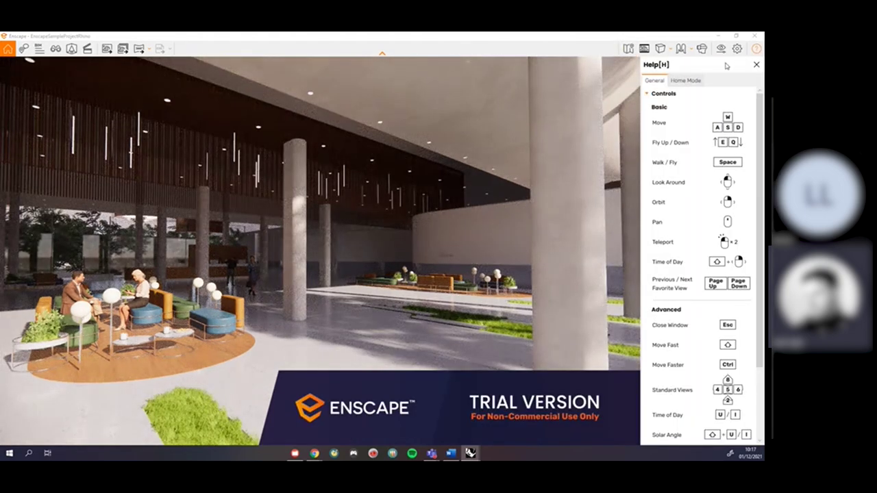
click(754, 50)
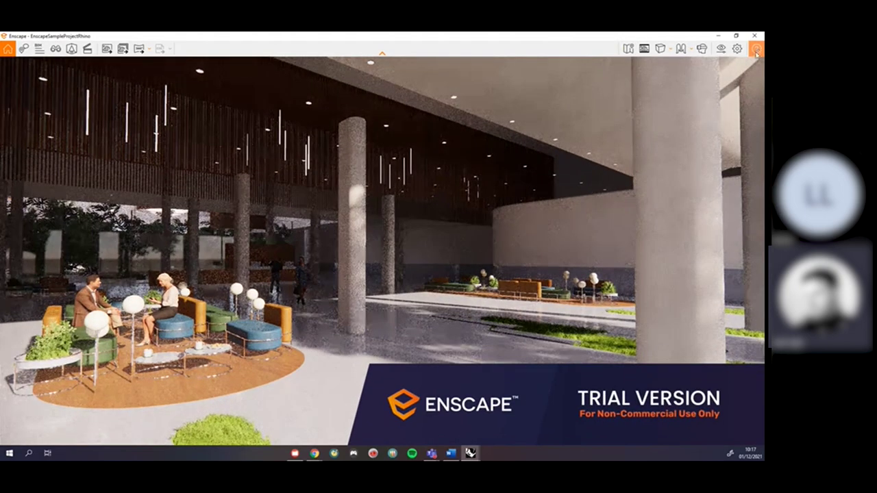
click(755, 50)
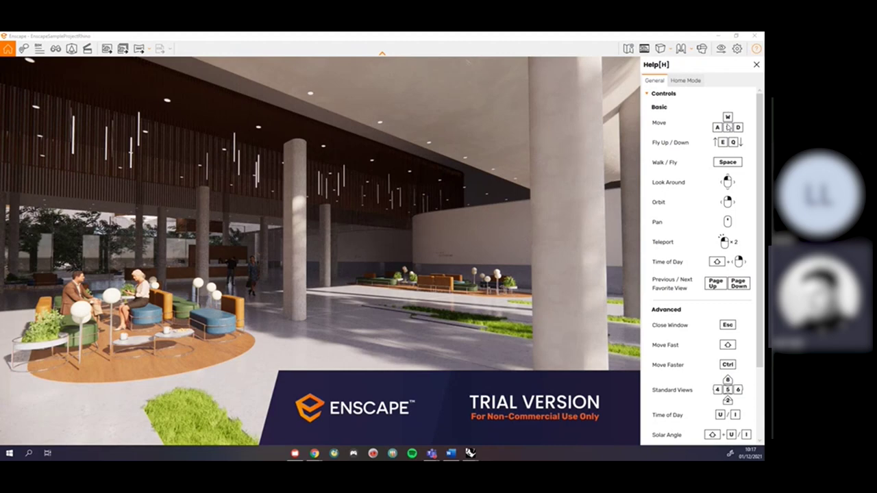
Turn the view towards the seated couple, sidestep both ways and look around the seating area
drag(369, 239, 330, 240)
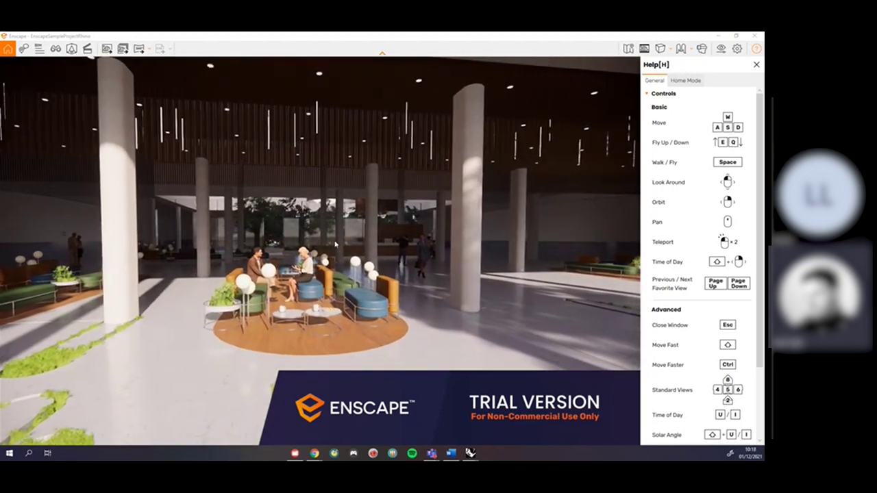
key(a)
key(d)
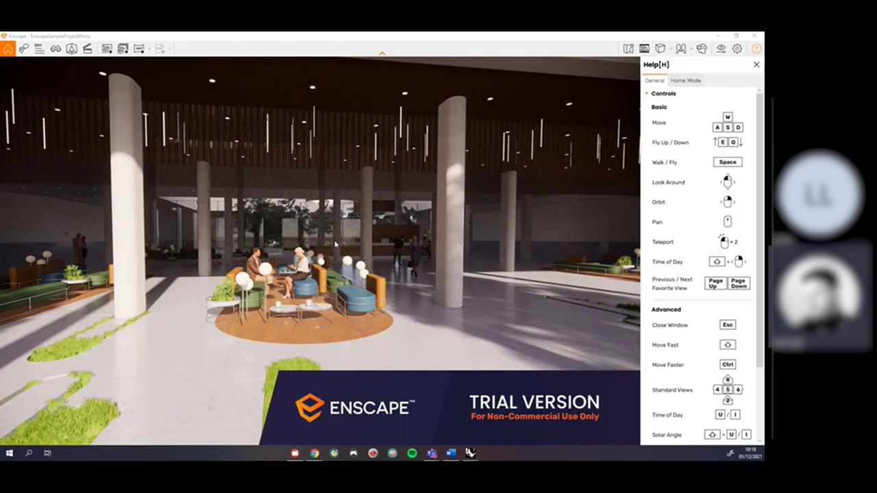
drag(320, 251, 366, 281)
drag(182, 284, 387, 258)
Orbit the view around the couple sitting on the benches to see them from several sides
right_drag(374, 266, 284, 266)
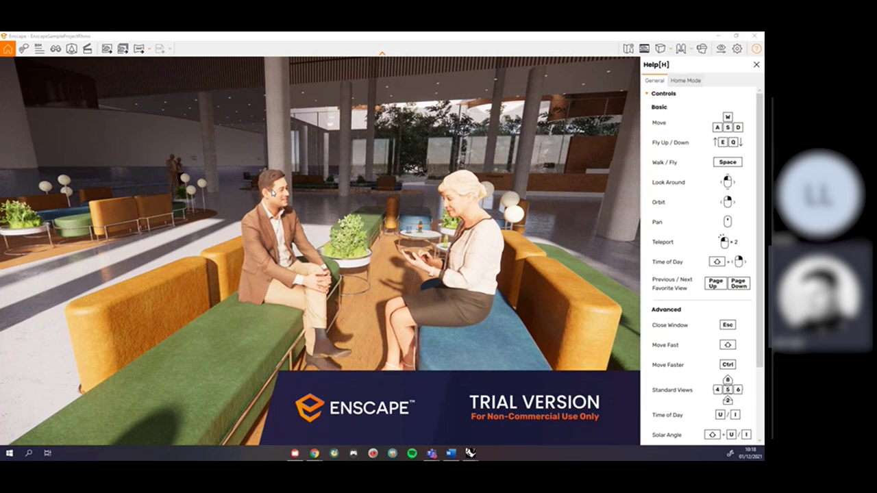
right_drag(274, 192, 75, 192)
right_drag(380, 196, 284, 192)
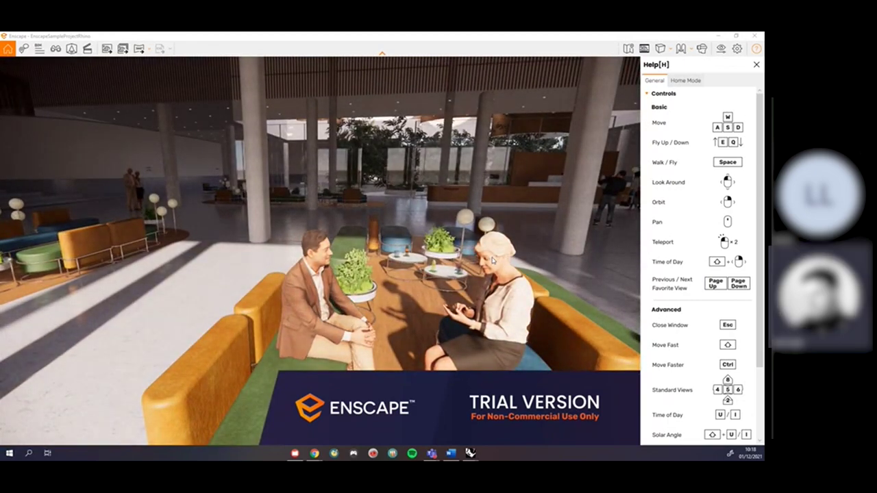
mouse_move(493, 261)
right_down()
mouse_move(579, 263)
mouse_move(483, 261)
right_up()
right_drag(397, 200, 388, 200)
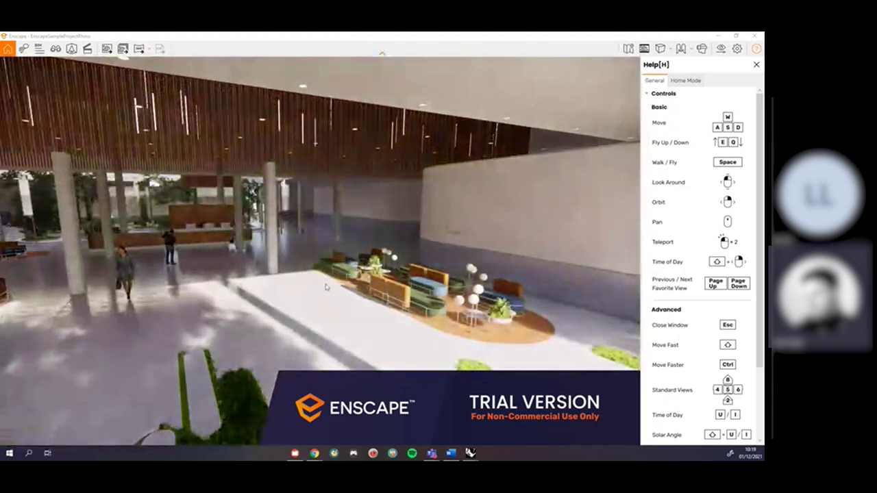
Move forward through the lobby, teleport to the reception desk and look back across the hall
drag(480, 240, 315, 237)
key(w)
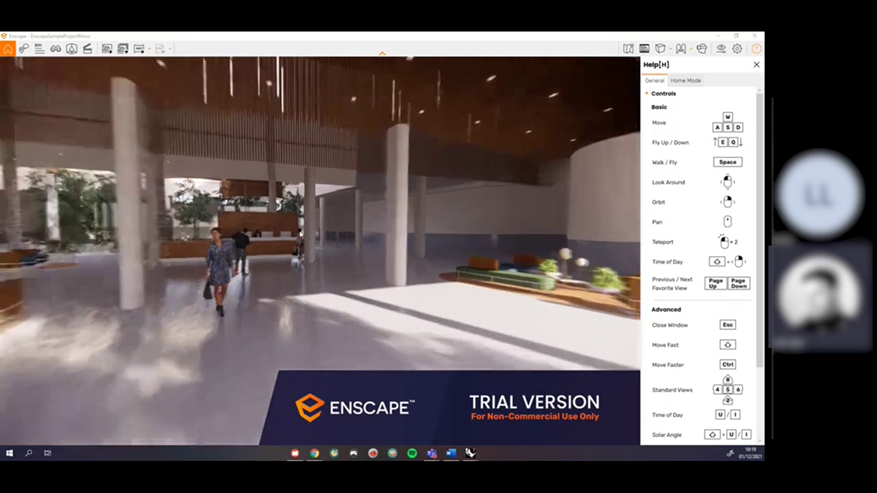
double_click(299, 234)
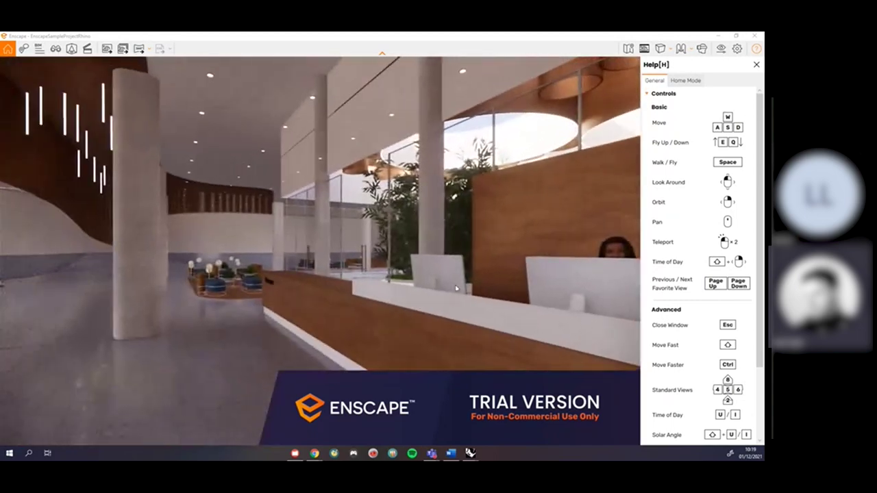
drag(579, 259, 459, 258)
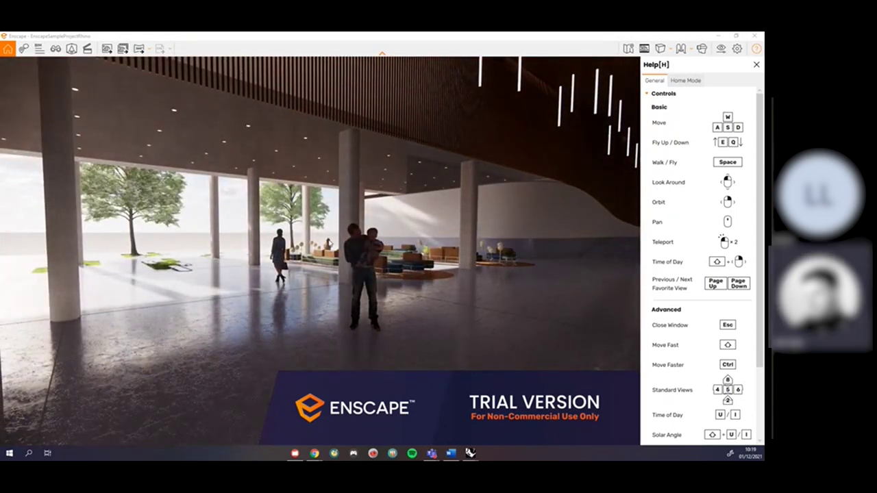
Jump back to the seated couple, orbit around them and look across the lobby
key(Page_Up)
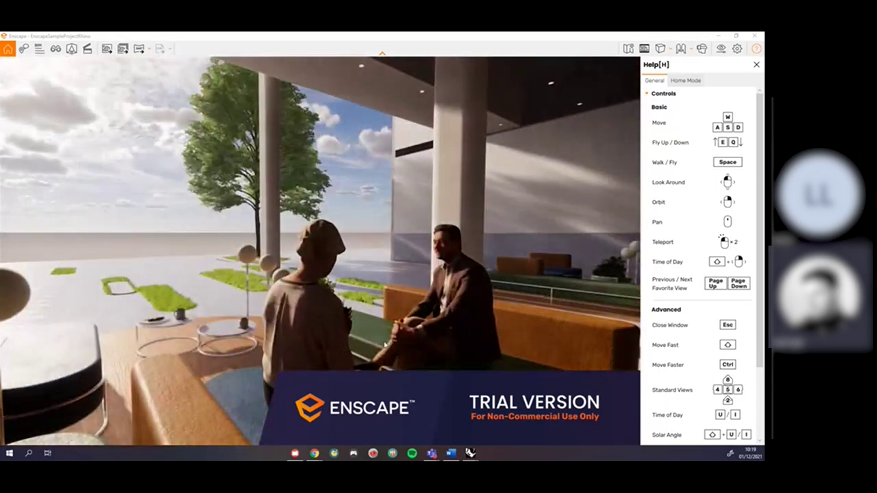
drag(459, 258, 494, 277)
right_drag(493, 277, 270, 265)
drag(303, 237, 347, 253)
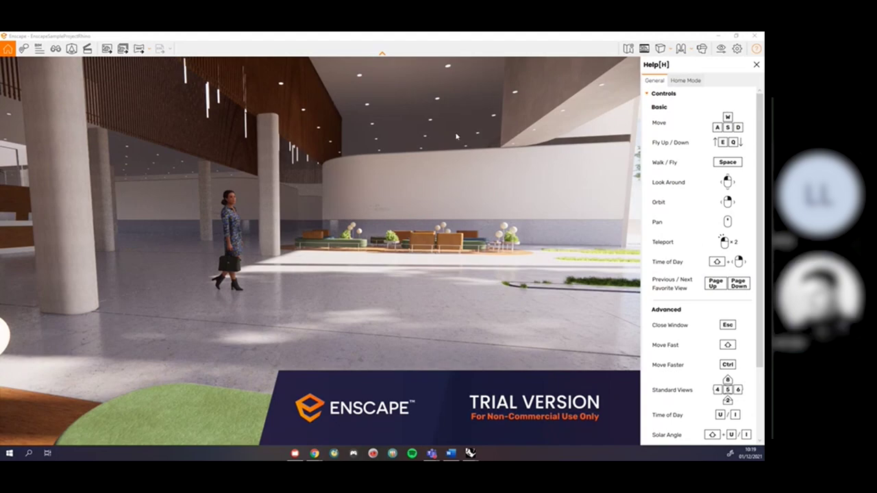
Look up at the ceiling beside the outer columns, move forward and turn to face the reception desk
drag(457, 135, 461, 131)
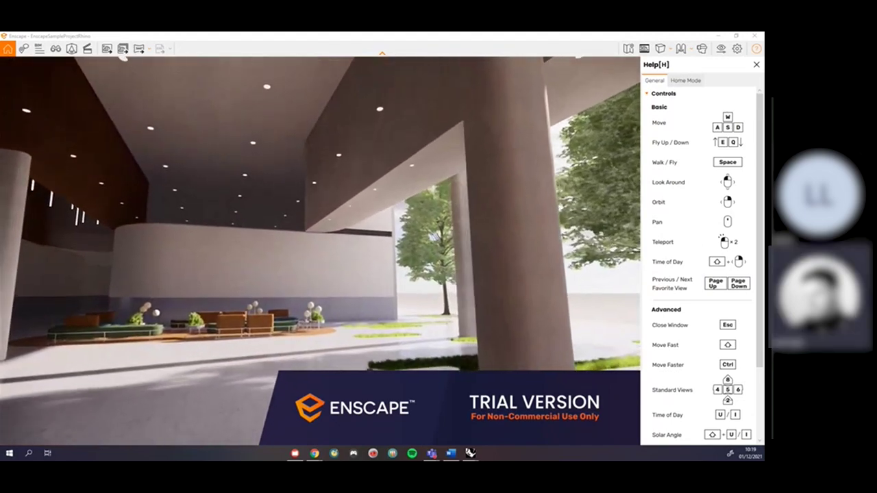
key(w)
drag(461, 131, 247, 140)
drag(384, 254, 436, 260)
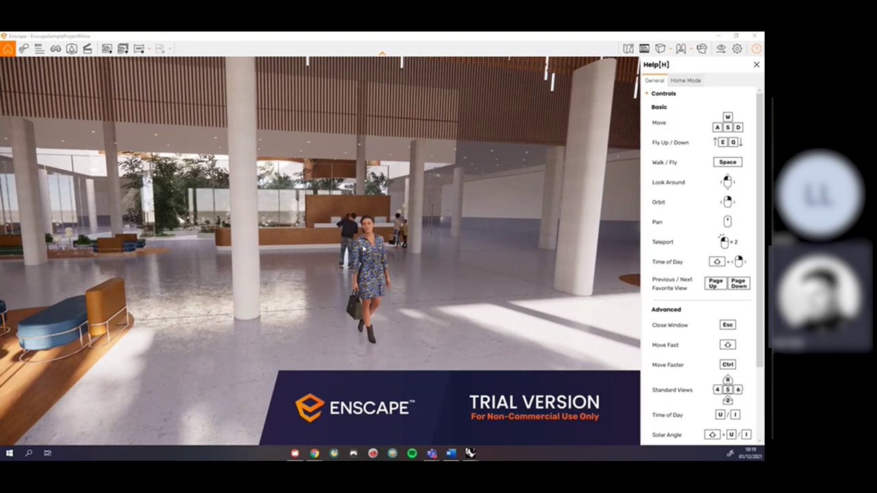
Fly down near the floor and up above the woman with the handbag, looking down over the lobby
key(q)
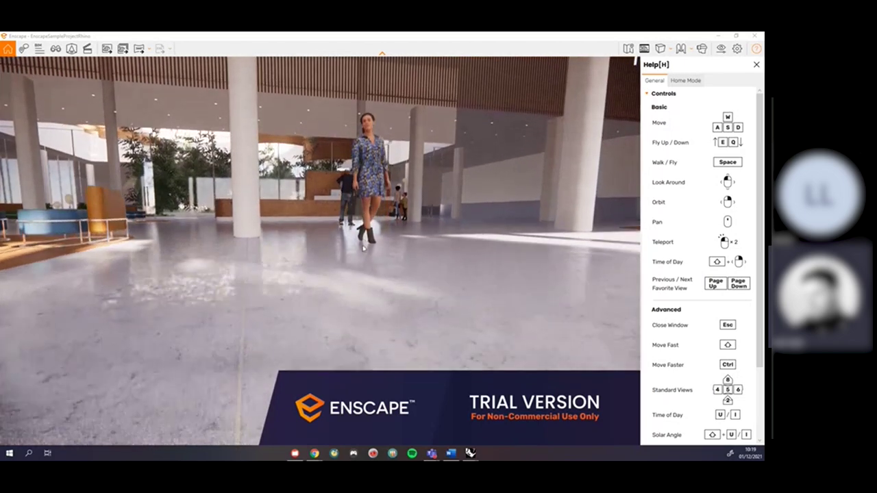
key(e)
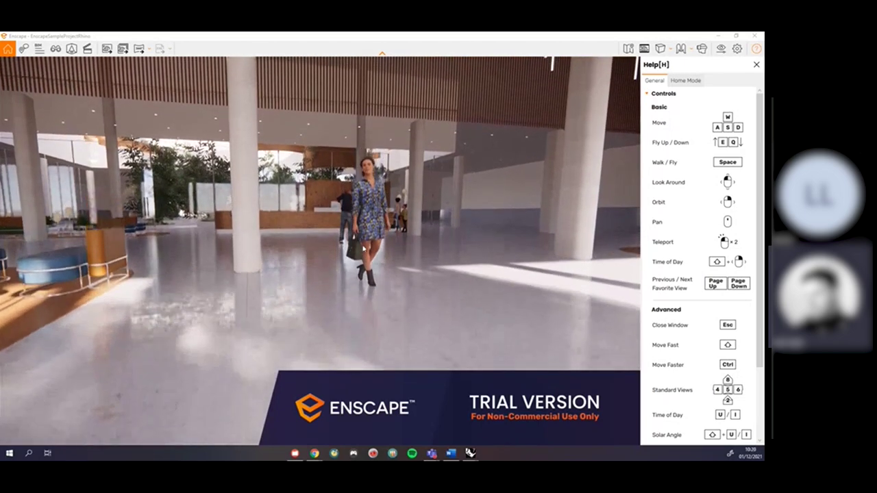
key(e)
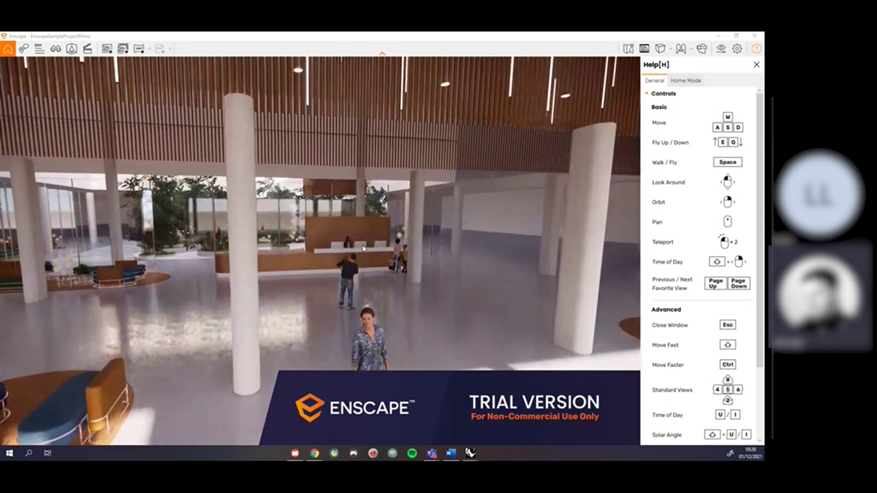
key(e)
drag(364, 249, 395, 216)
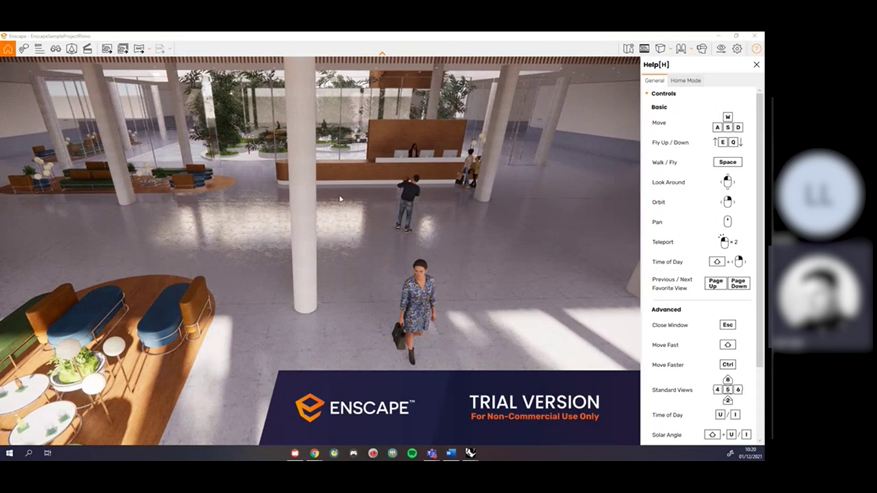
drag(325, 188, 364, 185)
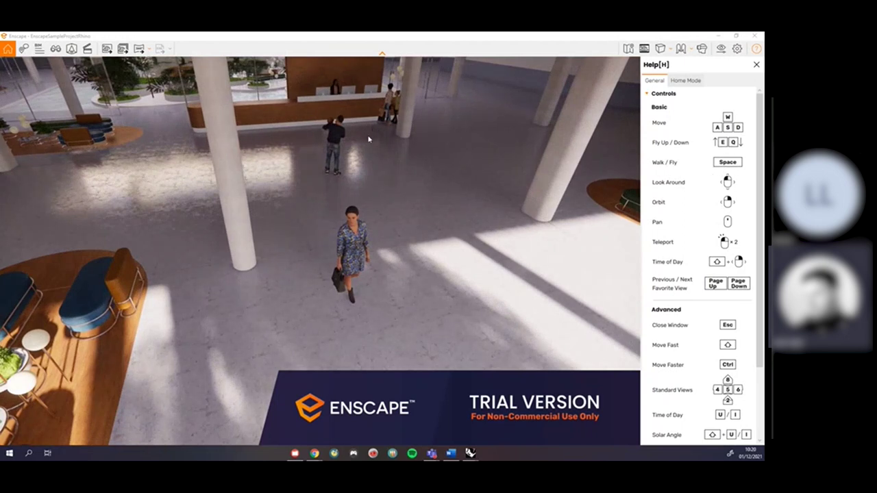
Switch from flying to walking mode, level the view and walk past the woman with the handbag
key(space)
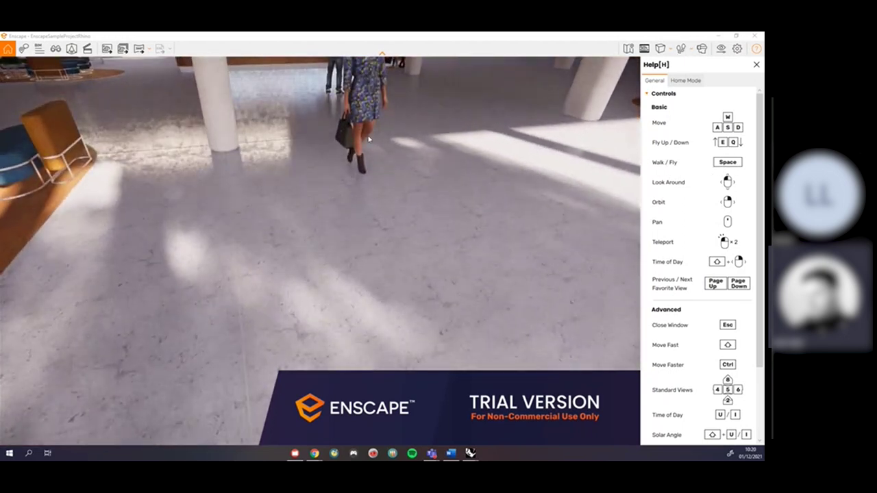
drag(397, 209, 420, 129)
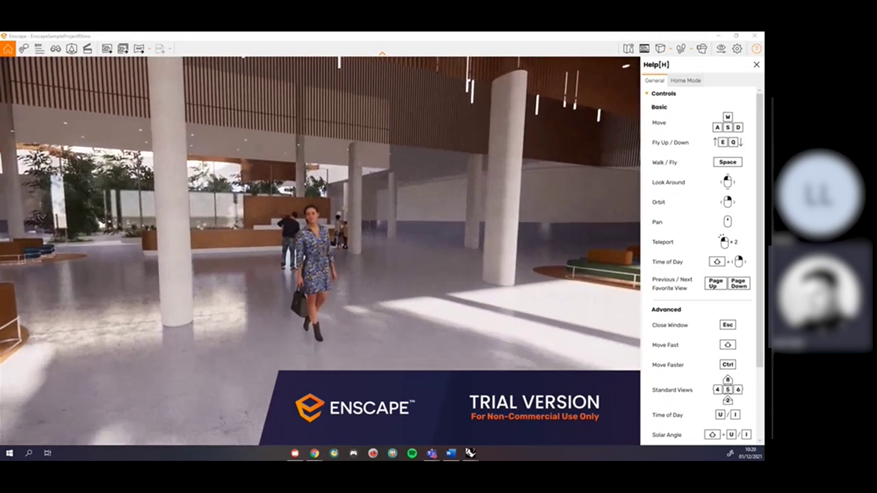
key(w)
key(d)
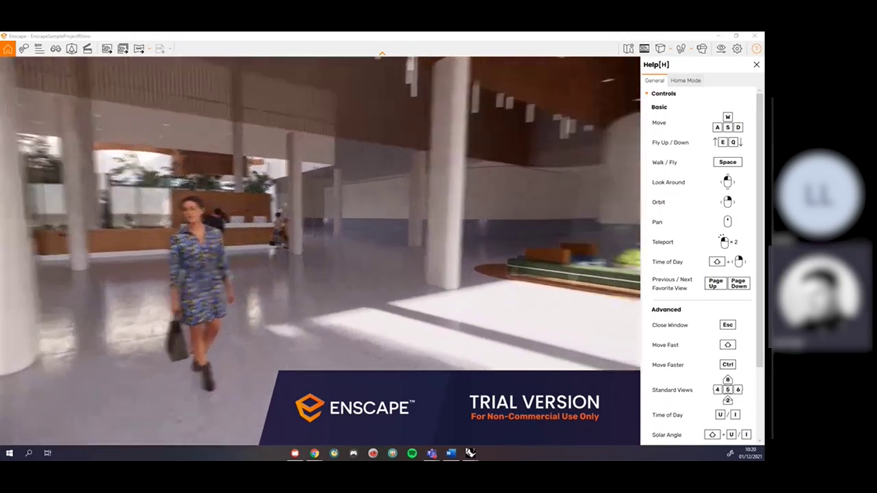
Turn towards the far end of the lobby and walk past the standing couple to the foot of the stairs
drag(343, 226, 387, 161)
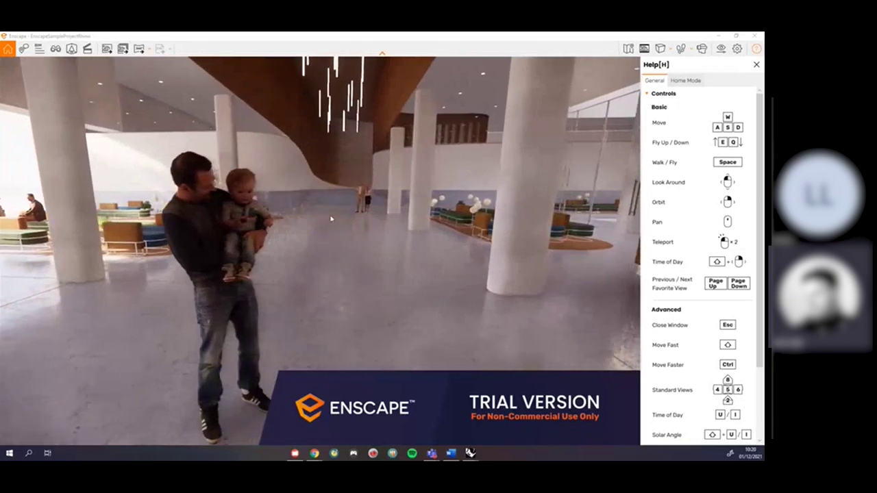
key(w)
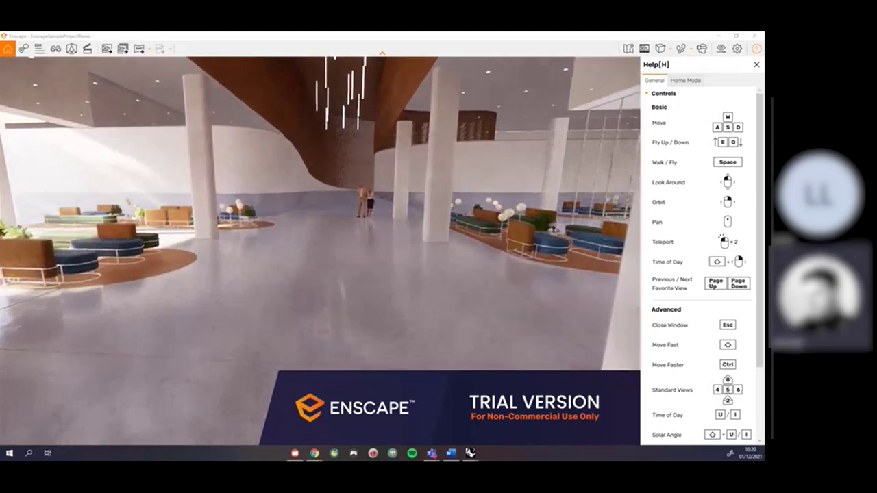
key(w)
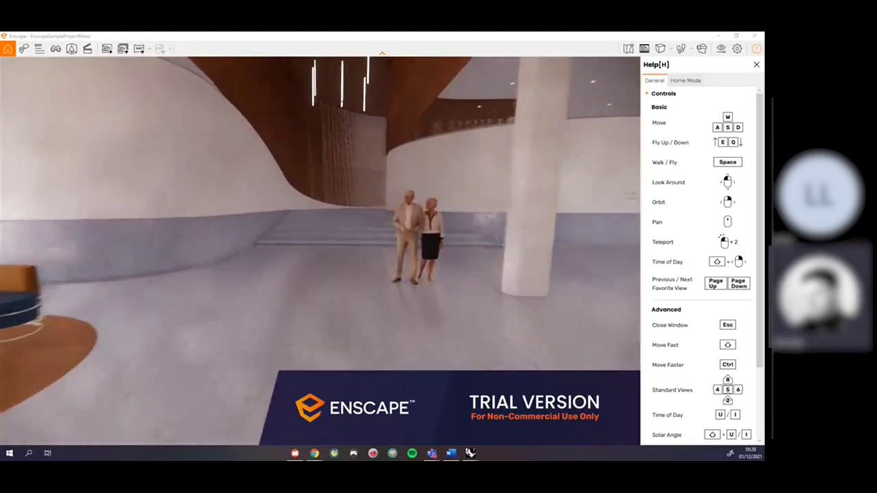
key(w)
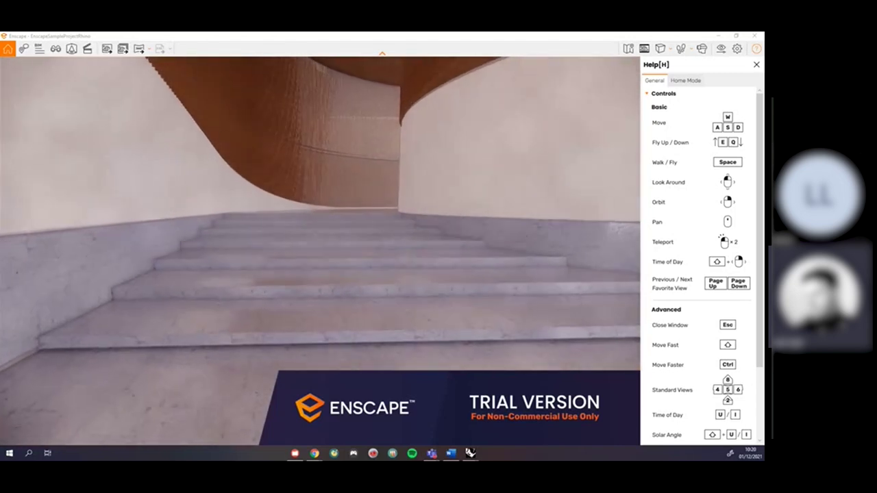
Walk up the stairs and follow the curved slatted wall towards the far end of the corridor
key(w)
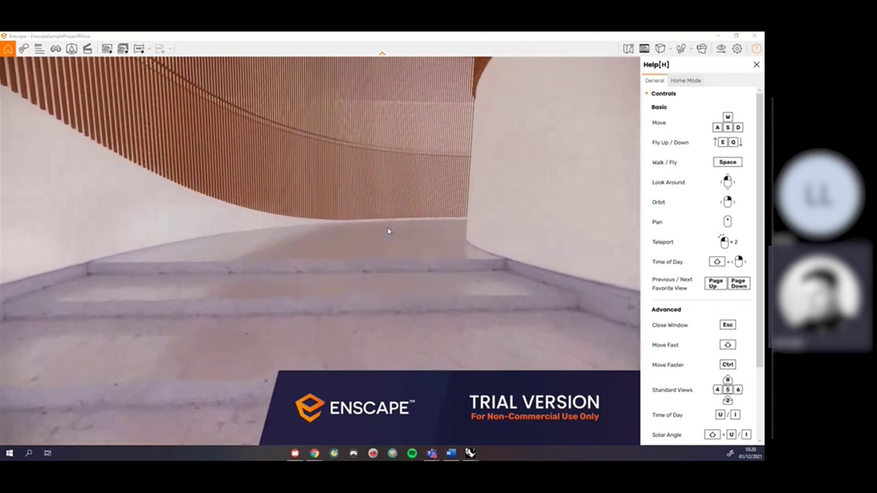
key(w)
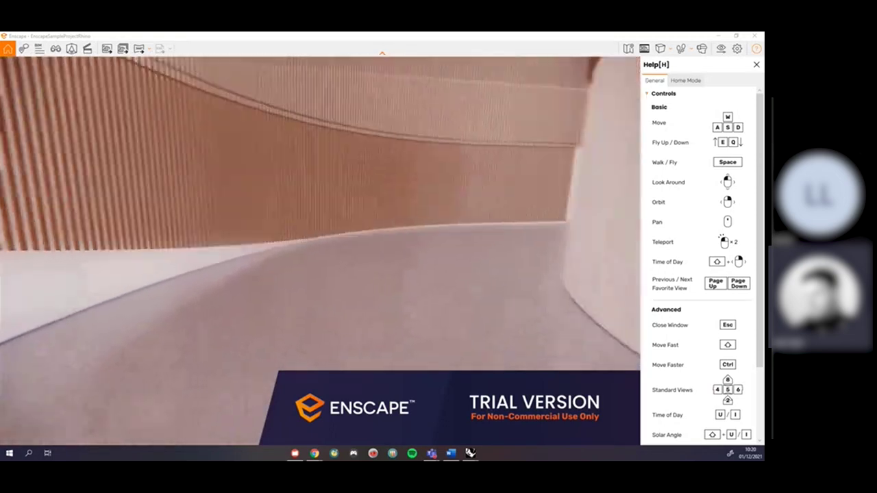
drag(320, 251, 384, 251)
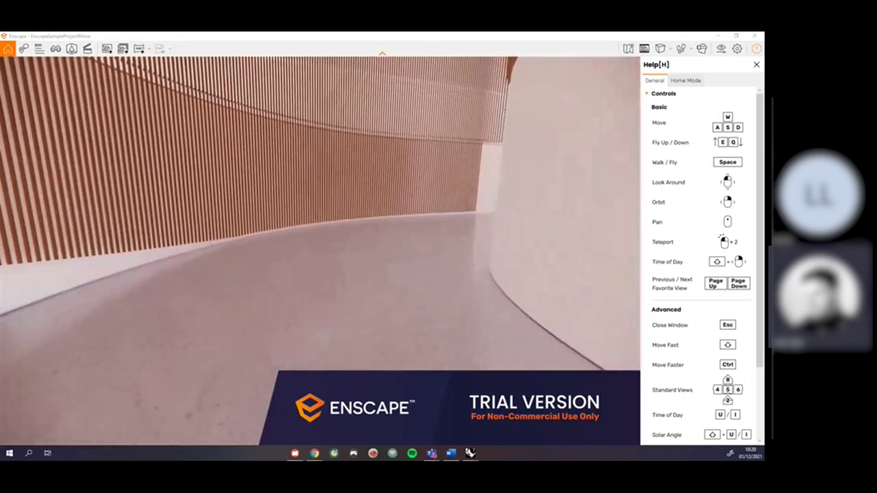
key(w)
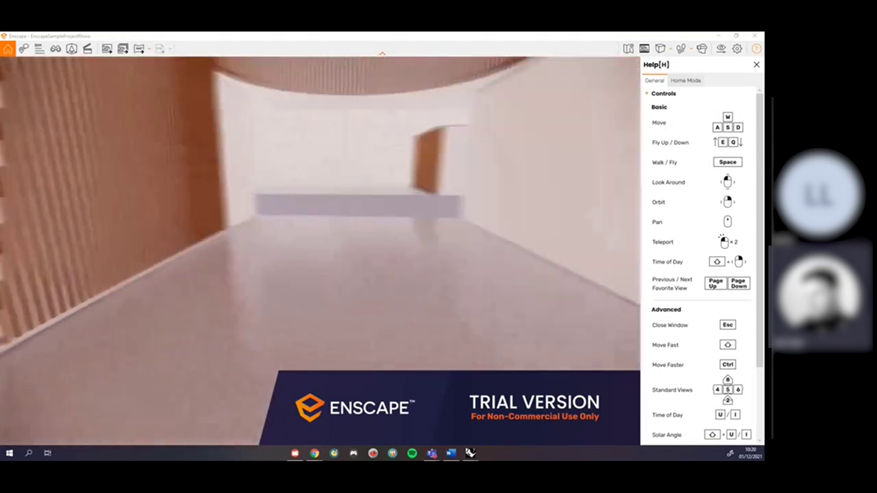
key(w)
Walk on to the low wall at the corridor's end and turn back towards the slatted cladding
drag(320, 251, 329, 302)
key(w)
drag(320, 251, 617, 244)
key(w)
key(w)
drag(359, 241, 460, 243)
drag(352, 241, 192, 224)
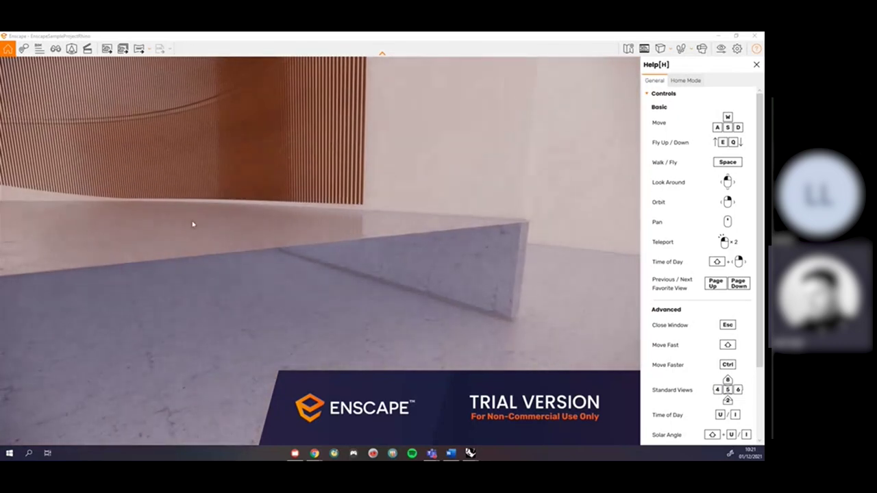
Move back along the slatted wall to the head of the stairs overlooking the lobby and switch to flying mode
drag(263, 256, 230, 203)
key(space)
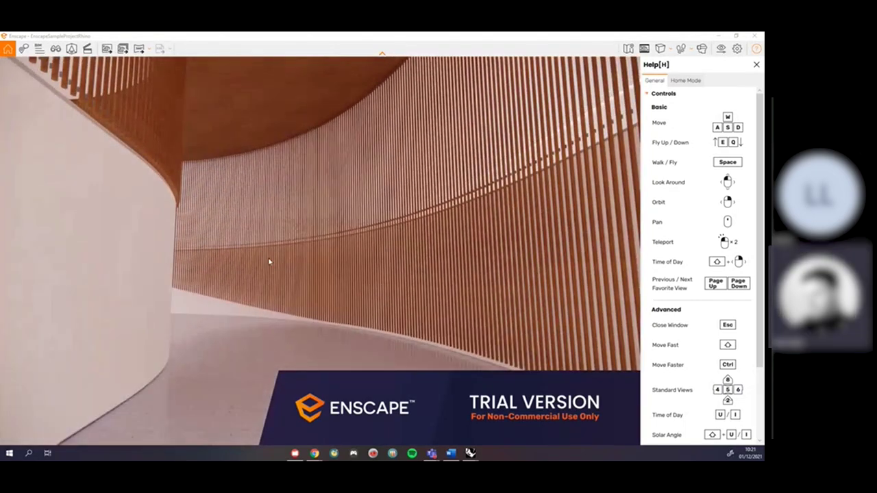
key(w)
drag(269, 262, 219, 270)
key(w)
key(space)
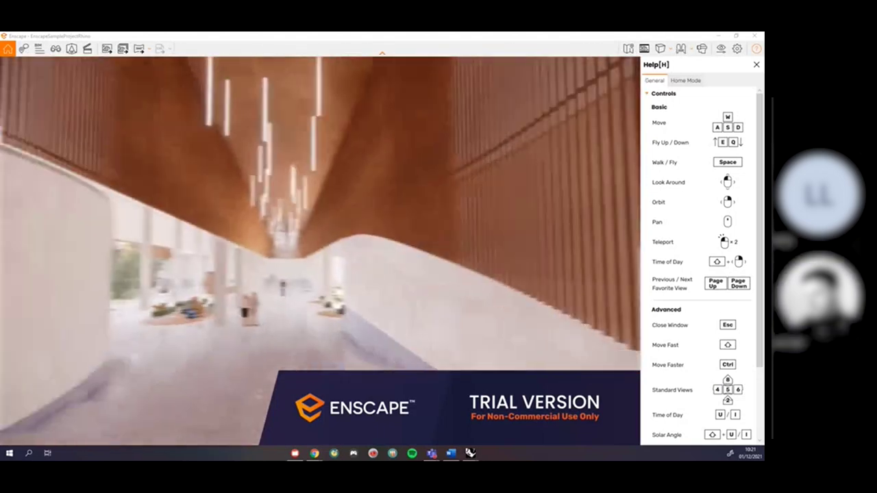
Face down the length of the lobby and fly forward from the stairs towards the standing couple
drag(404, 288, 386, 307)
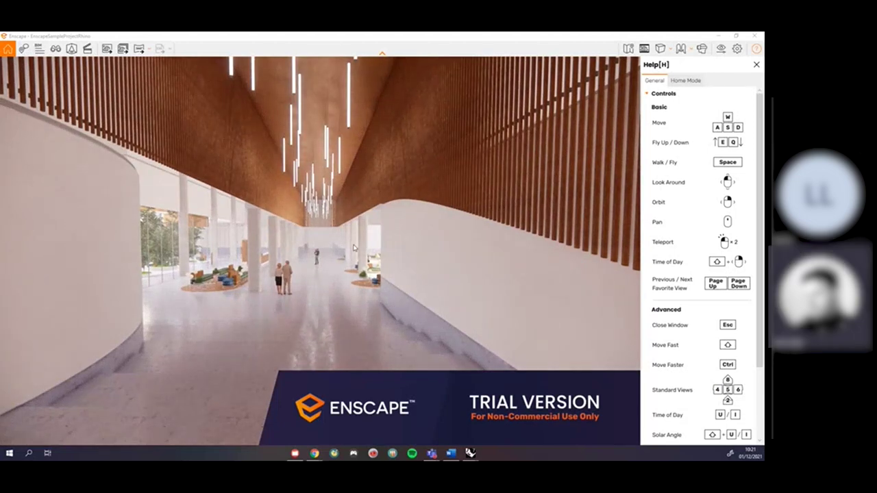
key(w)
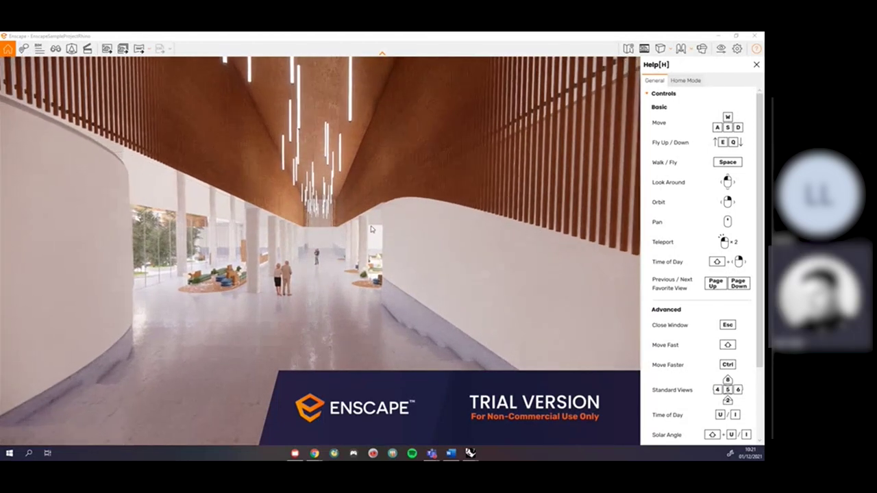
key(w)
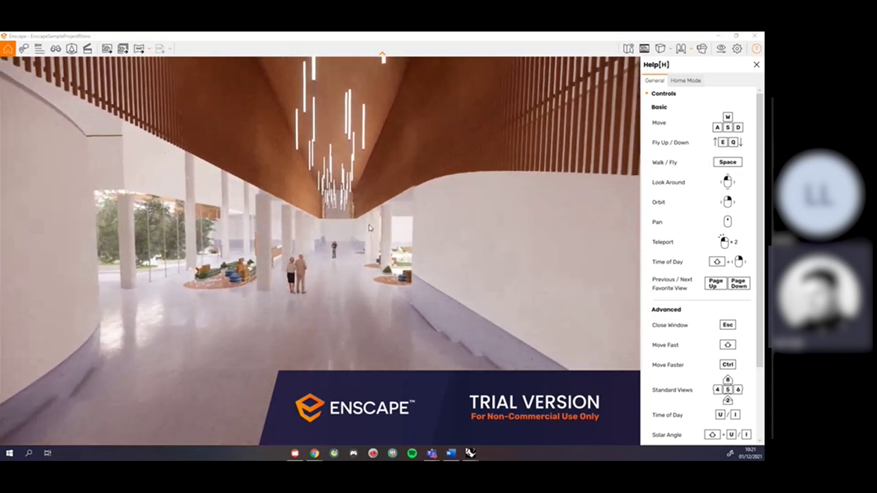
key(w)
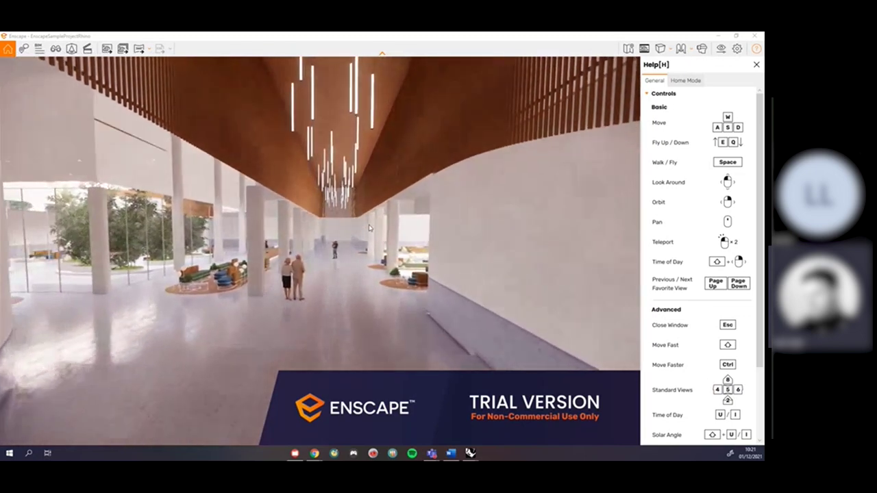
key(w)
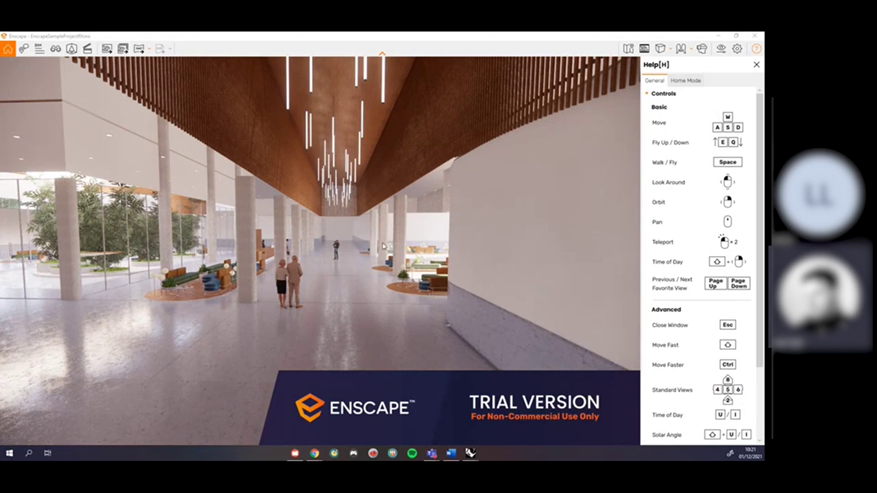
key(w)
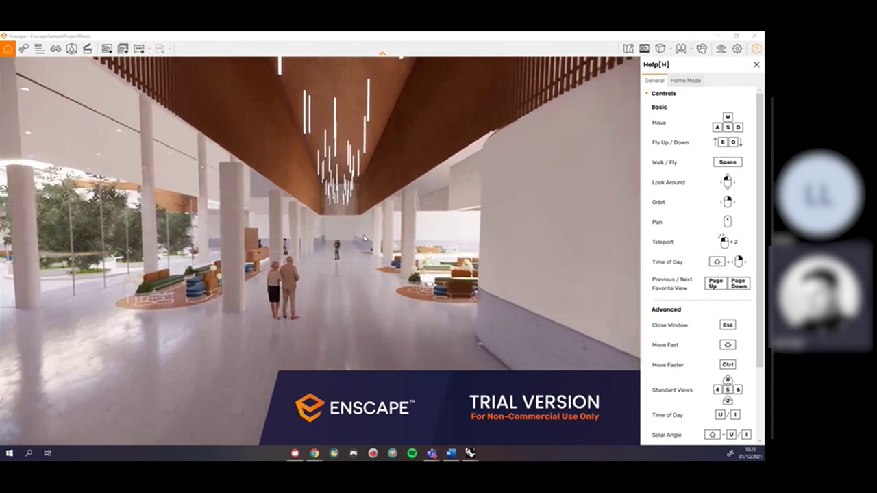
Turn within the lobby and move over to the lounge seating with the seated couple
key(w)
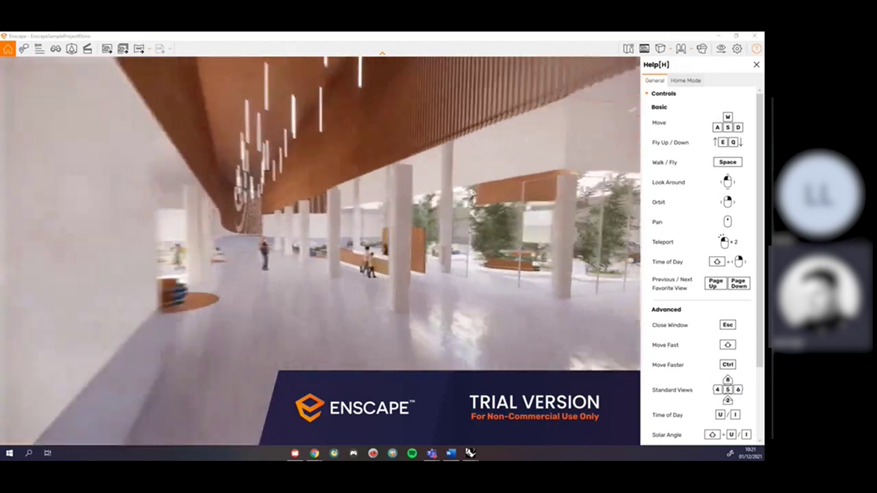
key(w)
drag(382, 250, 260, 246)
key(w)
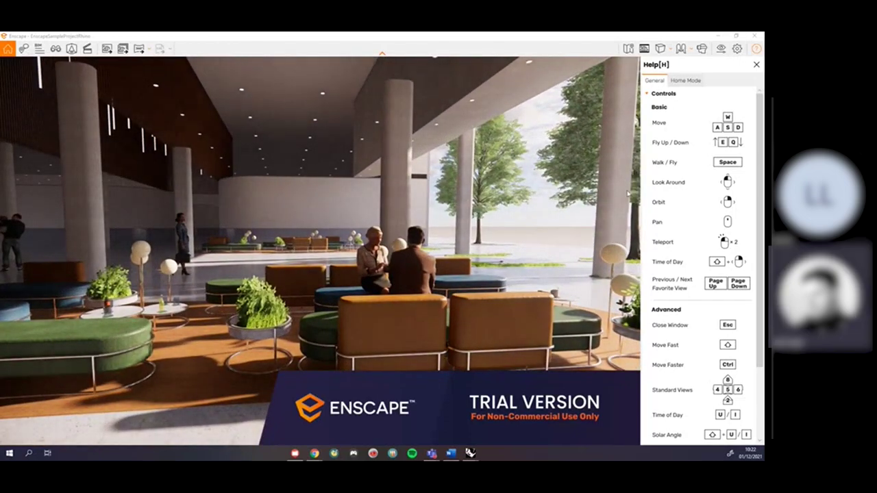
Move outside past the lounge seating and look up at the sun between the trees
drag(320, 226, 521, 227)
key(w)
key(w)
drag(320, 226, 395, 185)
key(w)
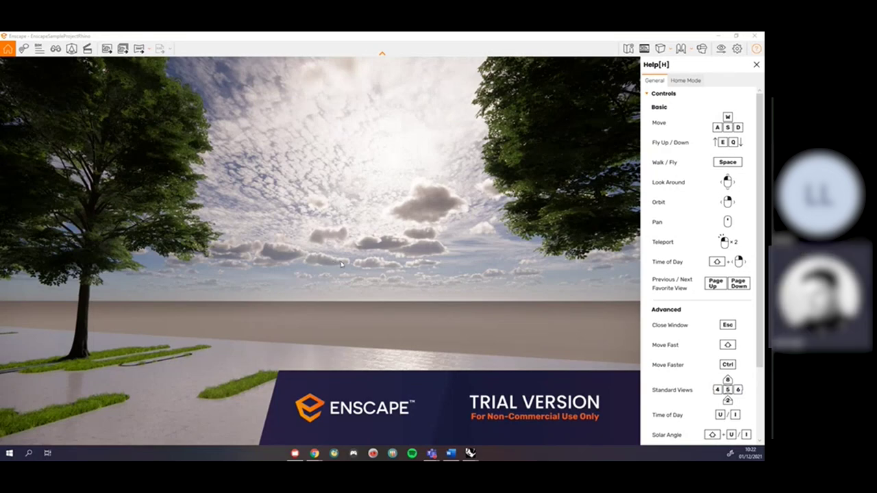
Shift the time of day back and forth while facing the sky, turning the view towards the two outdoor trees
shift+right_drag(342, 264, 254, 264)
shift+right_drag(425, 265, 507, 264)
shift+right_drag(343, 271, 364, 274)
drag(363, 274, 419, 227)
shift+right_drag(418, 227, 353, 227)
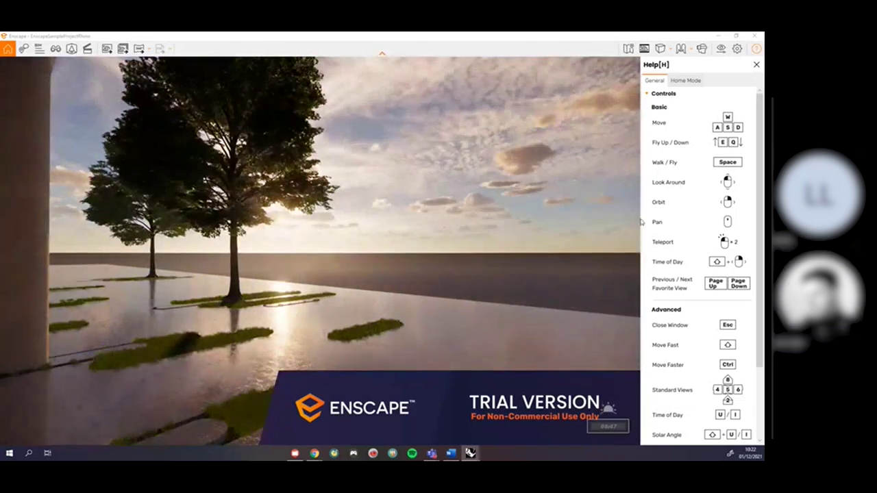
Move the time of day back into the night and forward again to 08:39
shift+right_drag(526, 243, 428, 242)
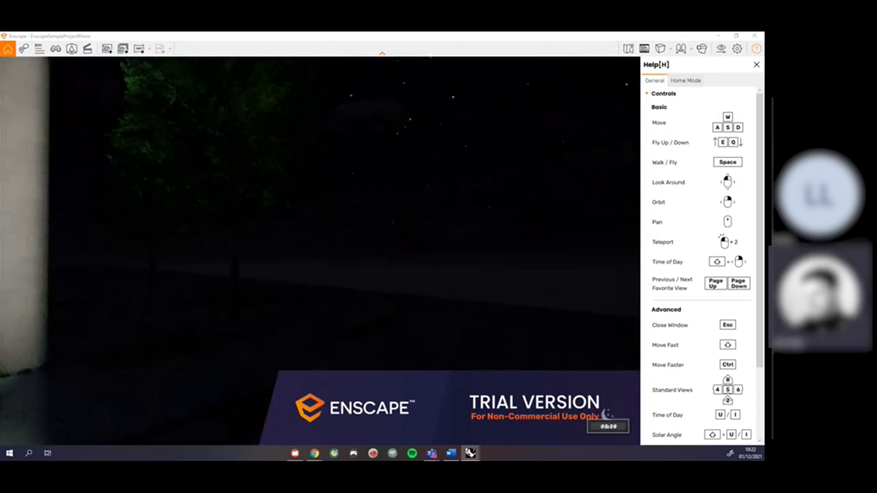
shift+right_drag(320, 271, 337, 271)
key(i)
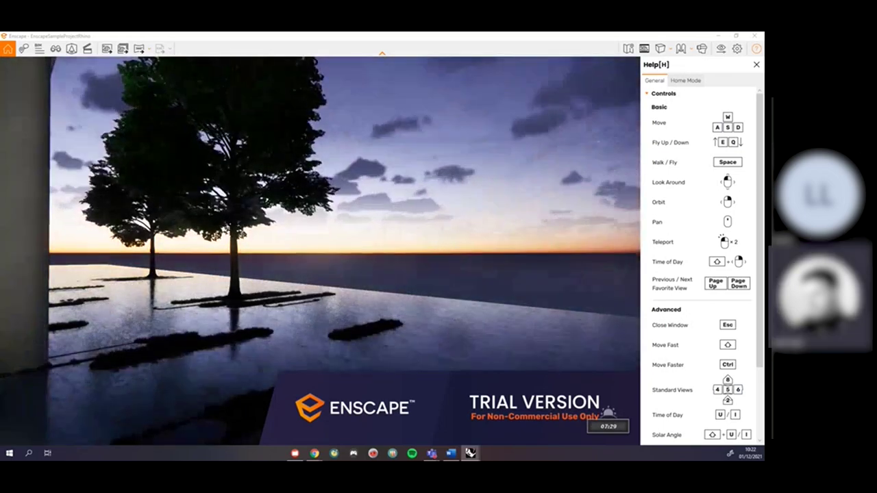
shift+right_drag(337, 270, 230, 265)
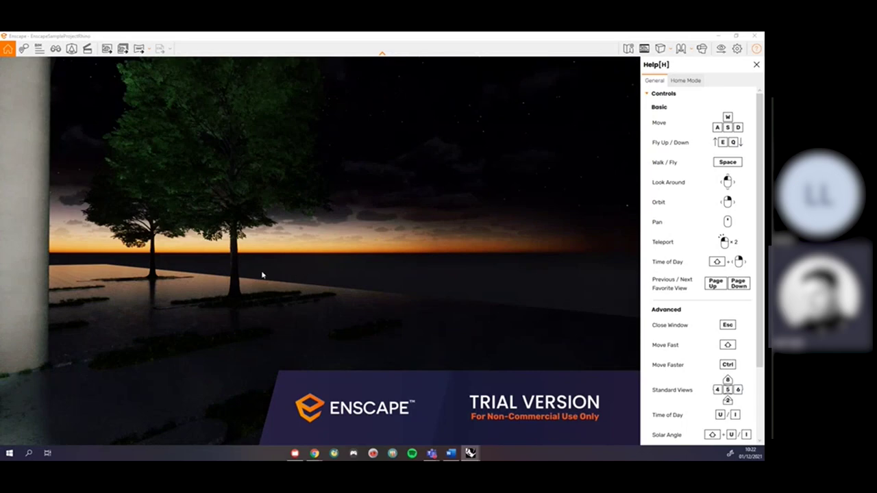
key(i)
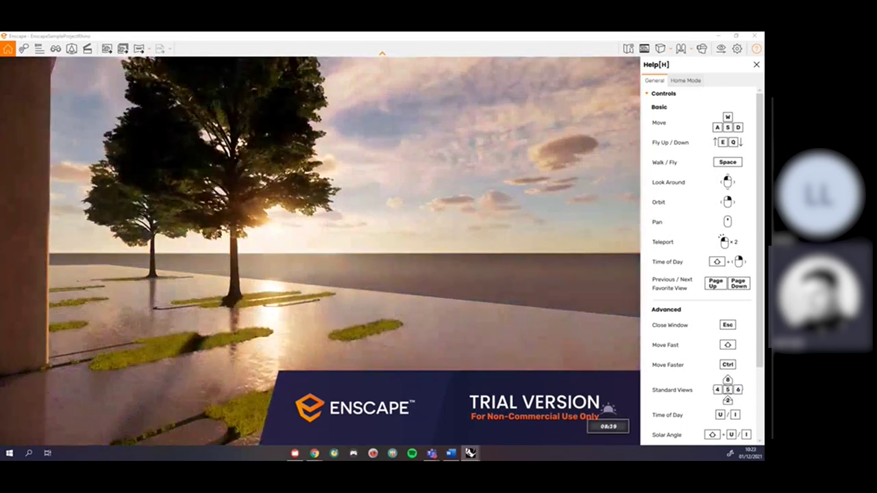
Set the time of day back to 08:26 and advance it through midday to about 17:05
key(u)
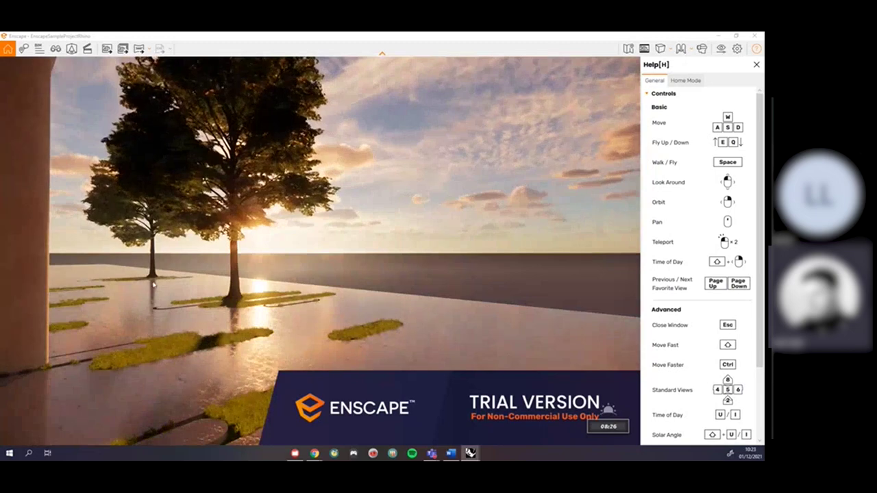
key(i)
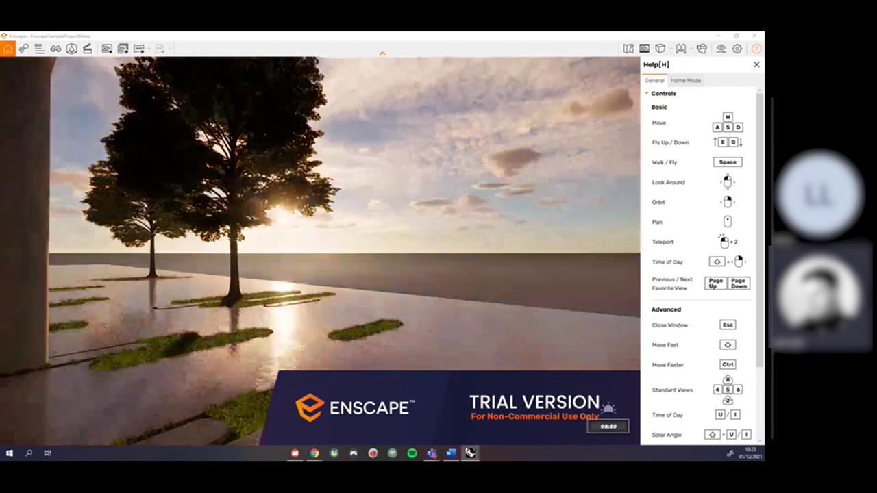
key(i)
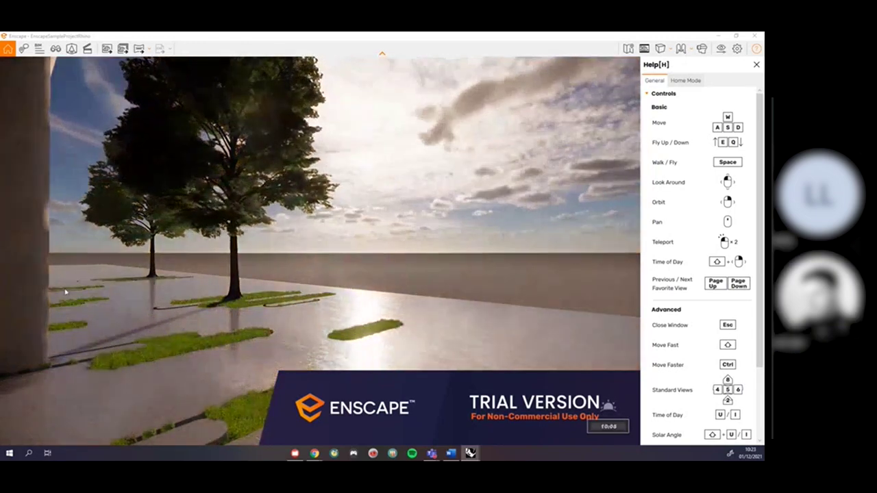
key(i)
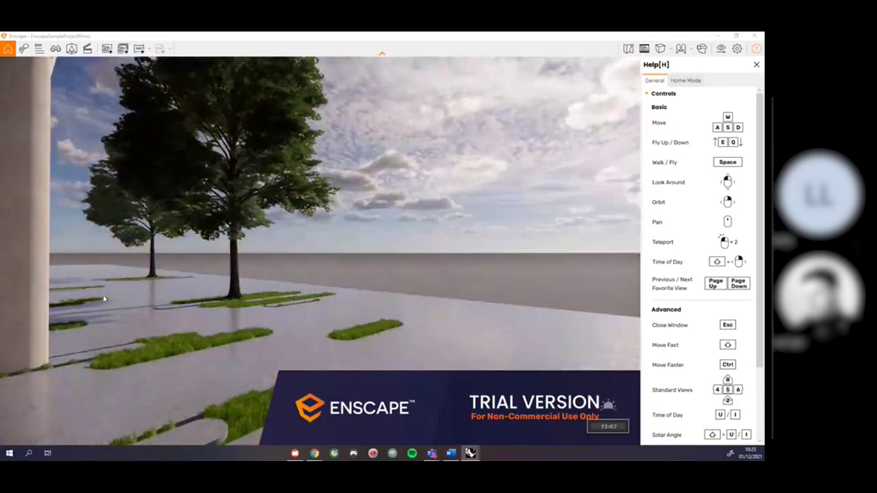
key(i)
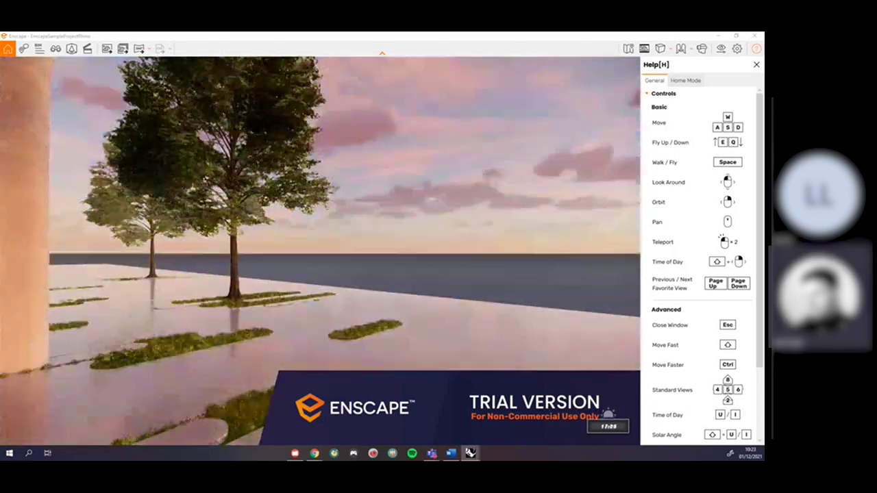
Take the time of day back to the morning and advance it to about 15:22
key(u)
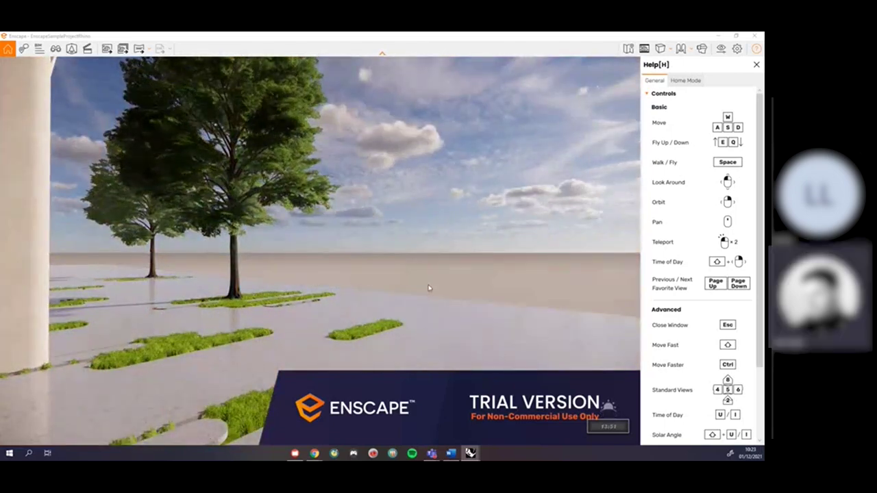
key(u)
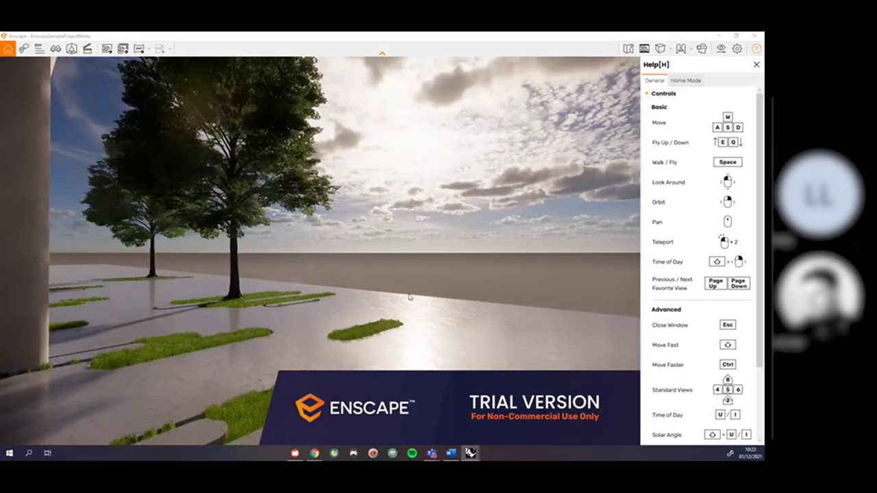
key(u)
key(i)
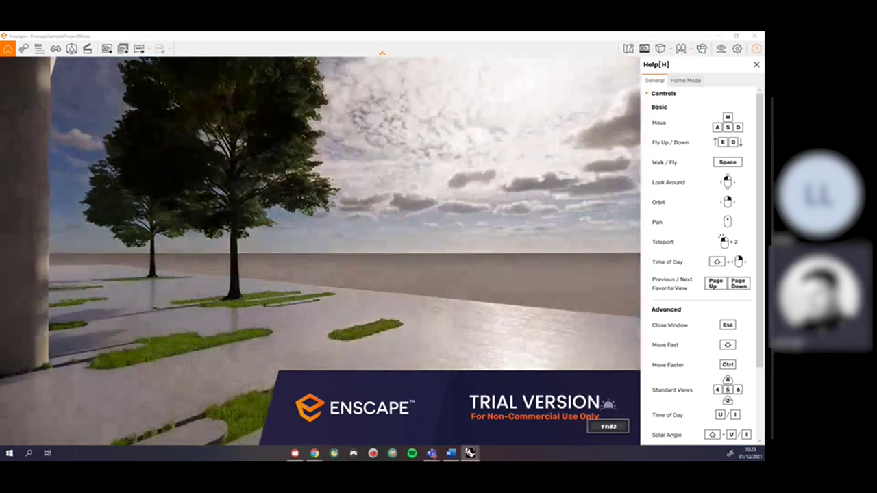
key(i)
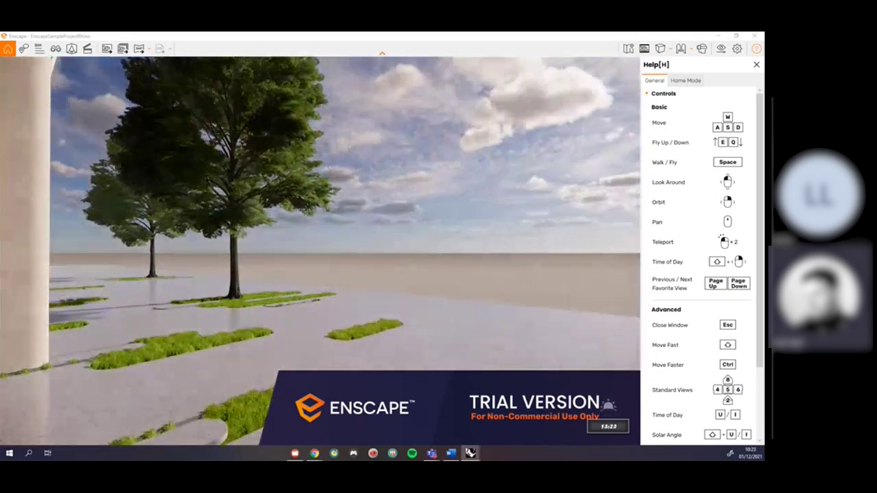
Turn from the outdoor trees back to the building and frame the lounge seating under the lobby ceiling from outside
drag(488, 284, 384, 285)
drag(521, 281, 438, 278)
key(w)
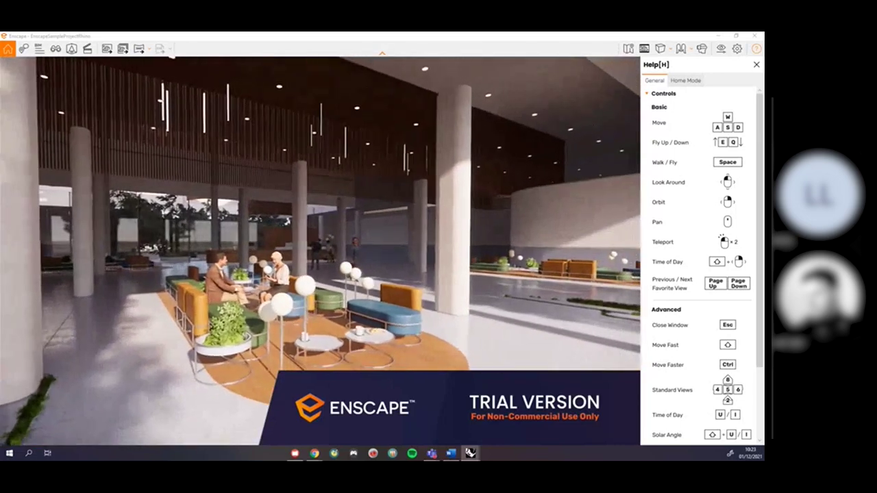
drag(356, 274, 411, 274)
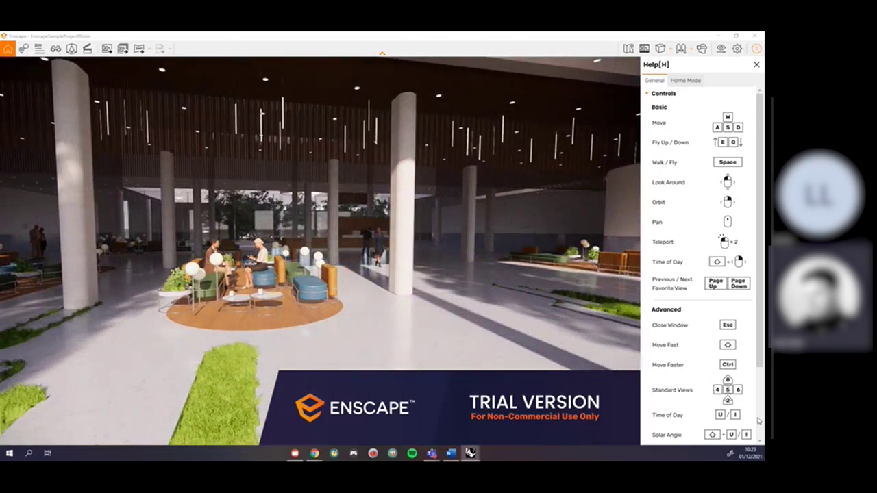
Look up the standard view controls and show the building from above, followed by the elevation with the three trees
scroll(696, 353, down, 3)
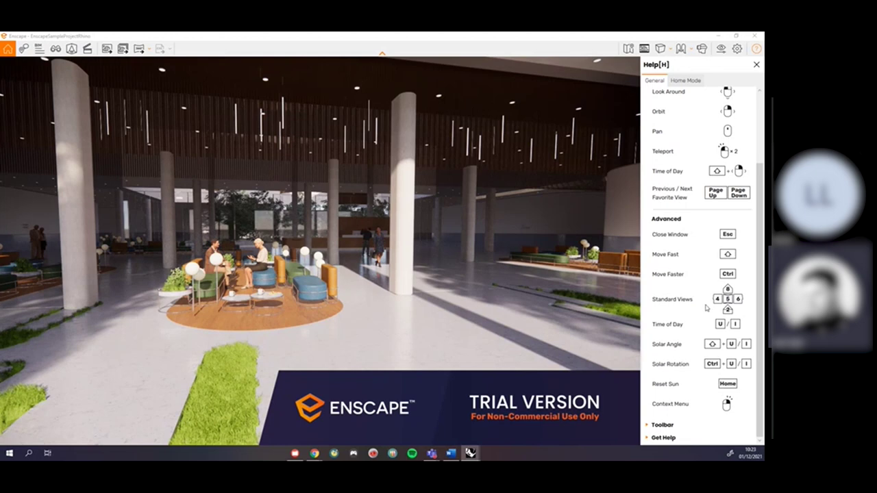
key(5)
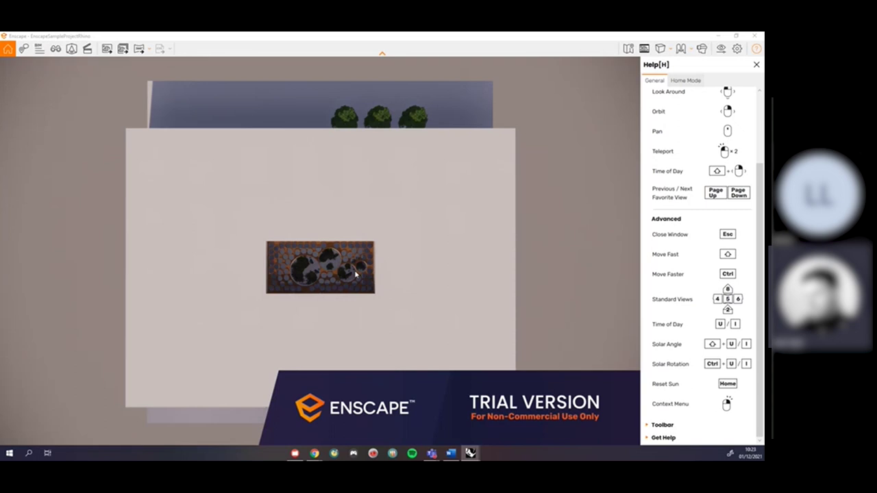
key(2)
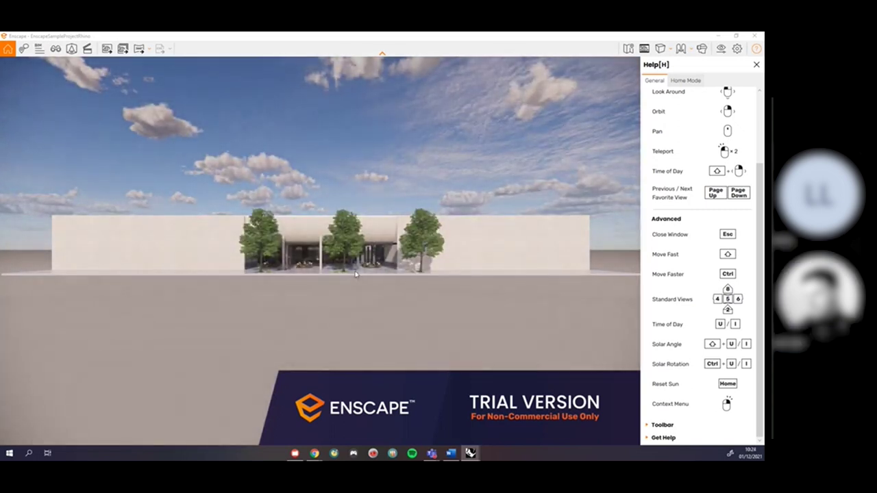
Show the building's opposite and two side elevations, return to the elevation with the three trees, and frame its entrance at closer range
key(2)
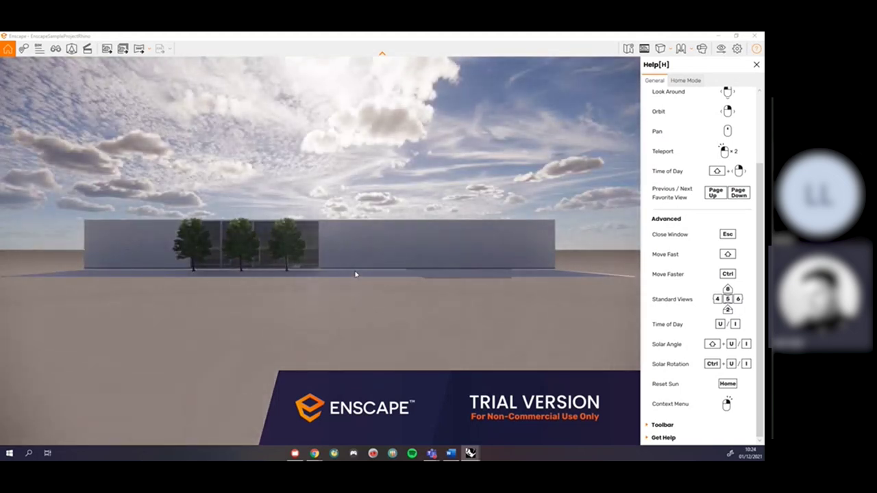
key(4)
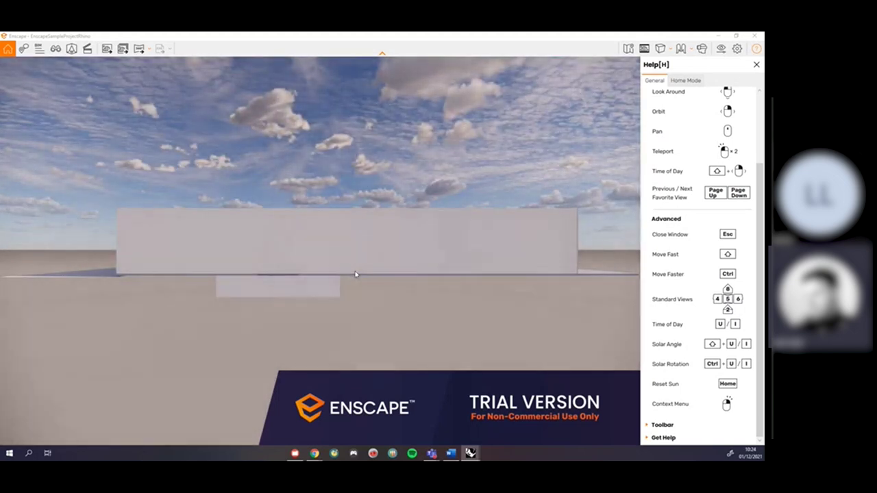
key(6)
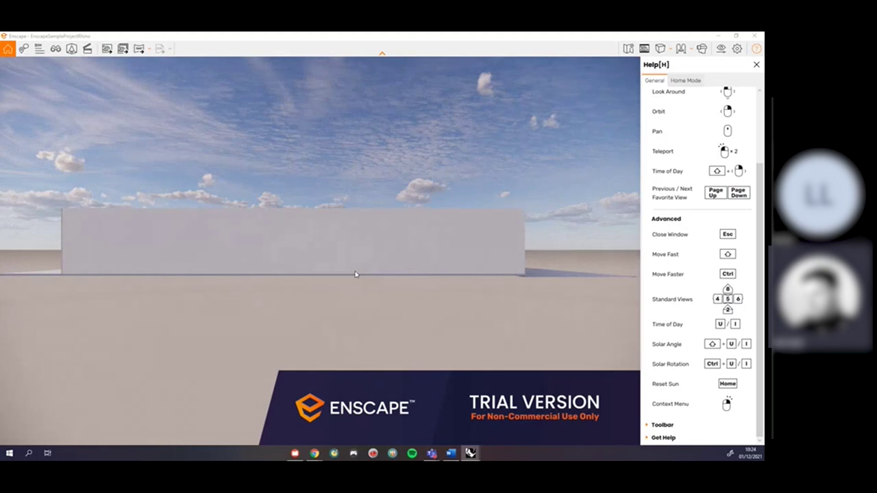
key(8)
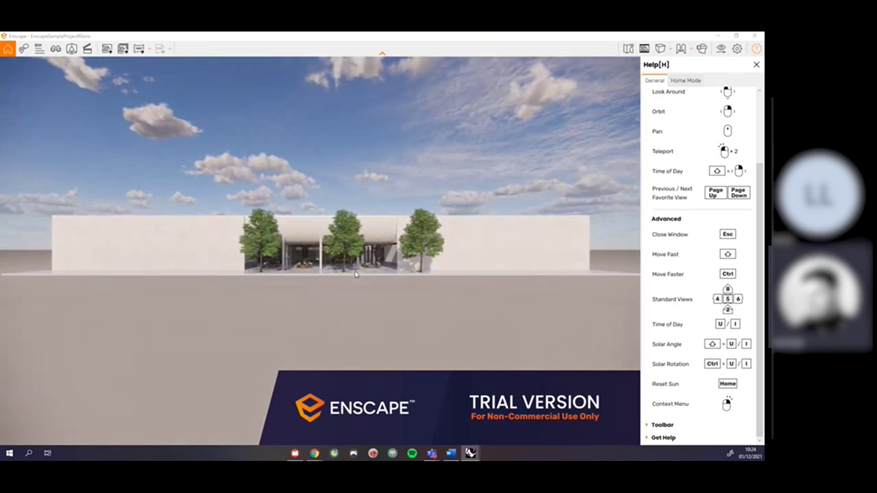
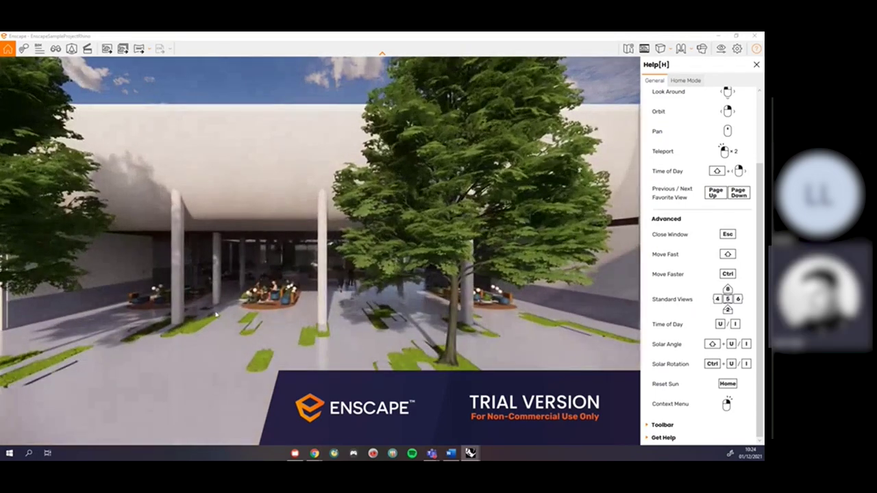
key(s)
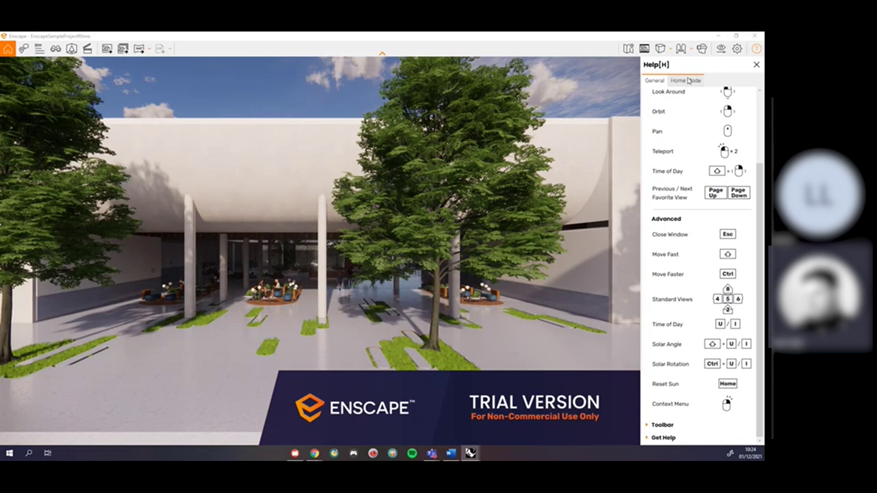
Show the entrance in two-point projection, switch to orthographic, and frame the facade with its three trees
click(663, 50)
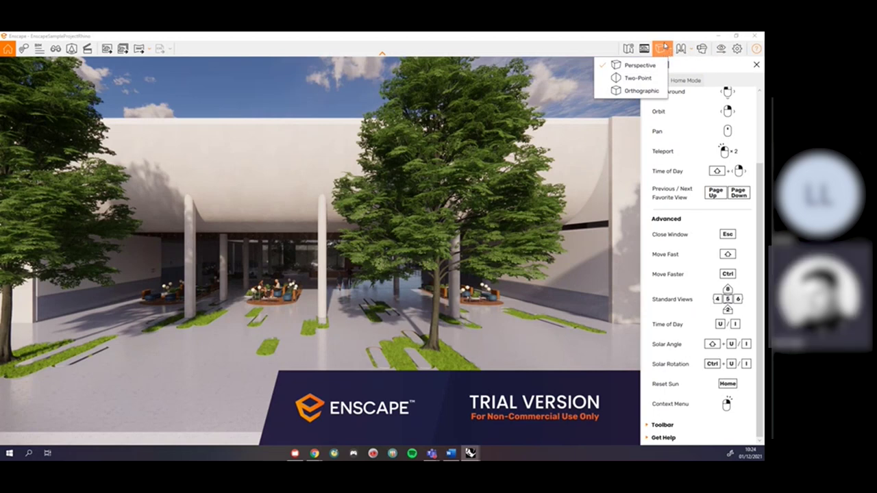
click(632, 79)
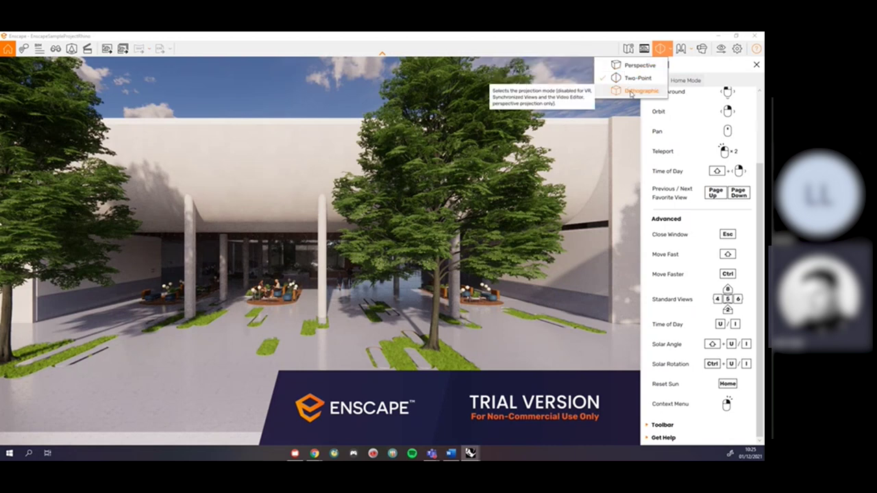
click(631, 91)
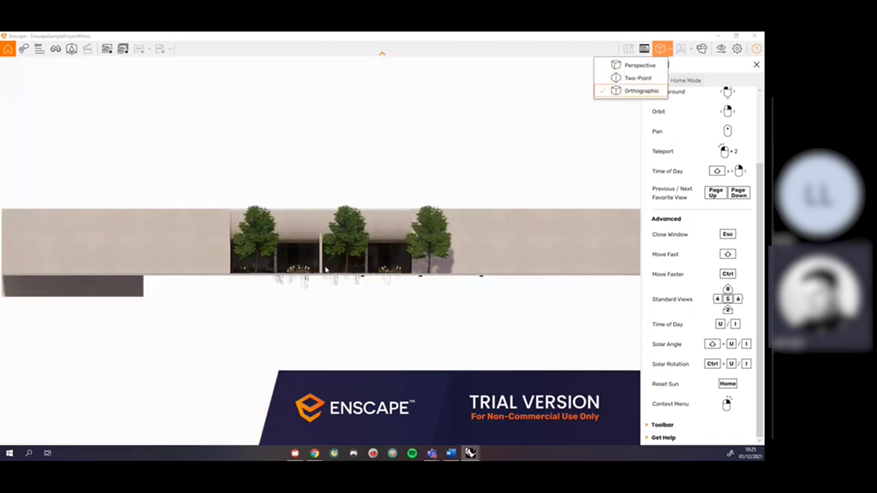
scroll(333, 276, up, 3)
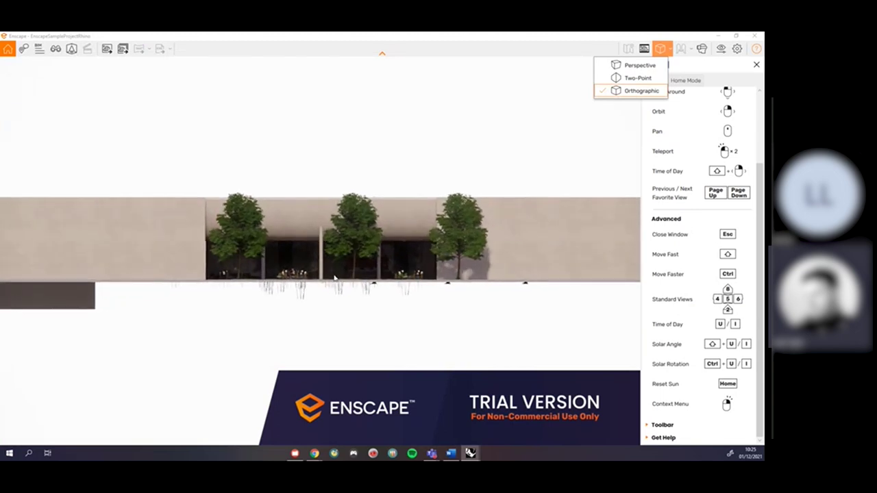
click(367, 168)
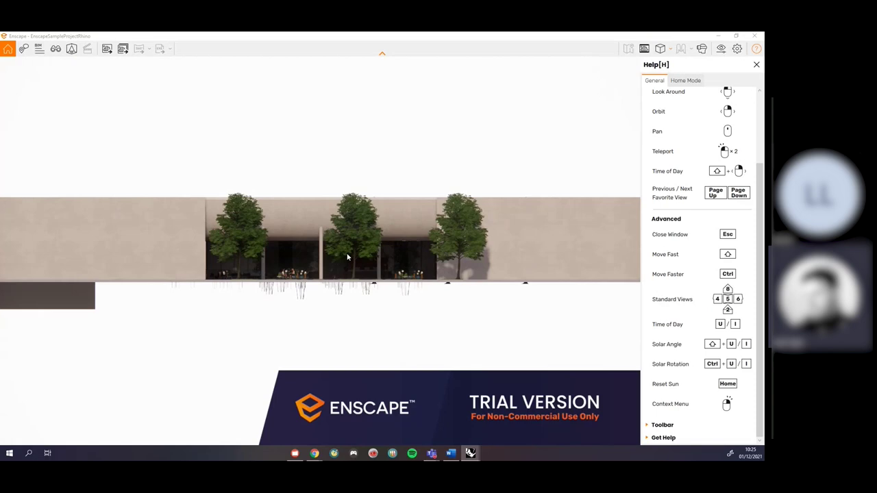
scroll(347, 257, up, 6)
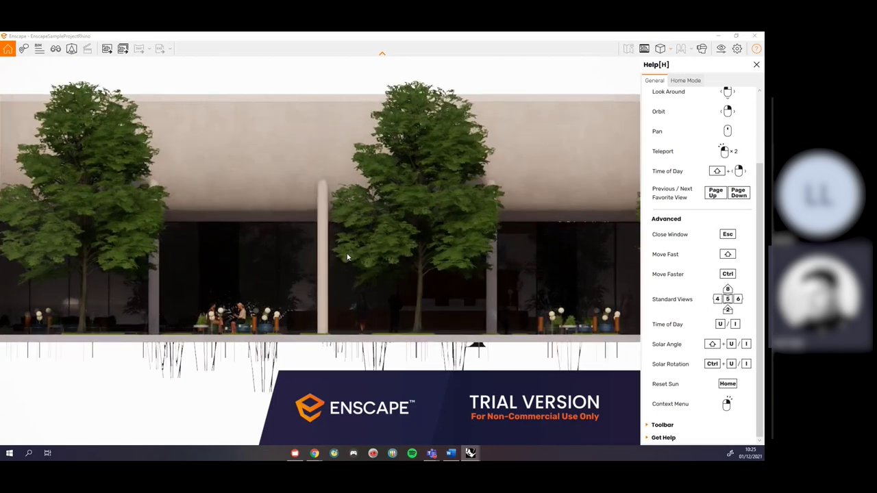
scroll(348, 257, down, 5)
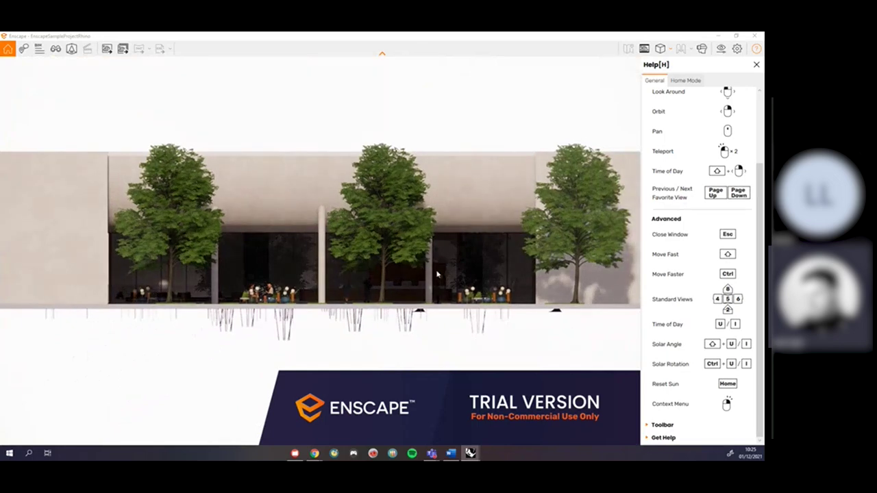
Take the time of day back to 09:53 on the orthographic elevation and nudge it slightly later
shift+right_drag(437, 274, 375, 275)
key(u)
key(u)
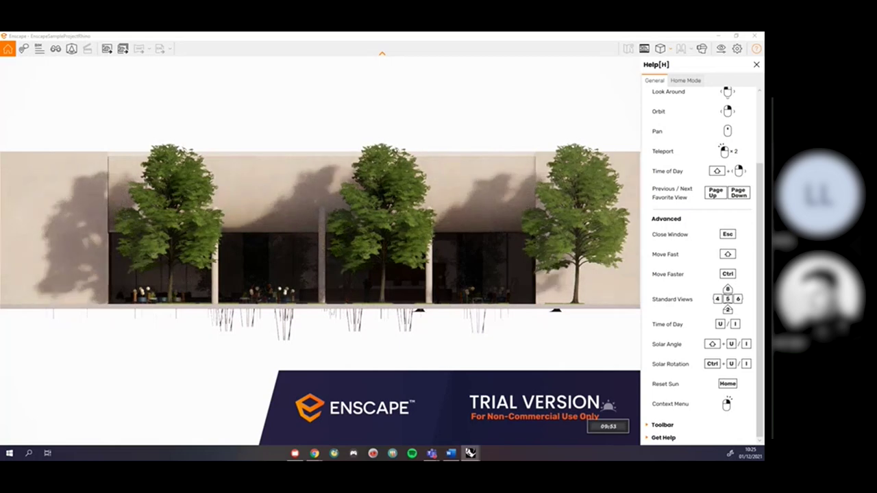
shift+right_drag(449, 230, 457, 229)
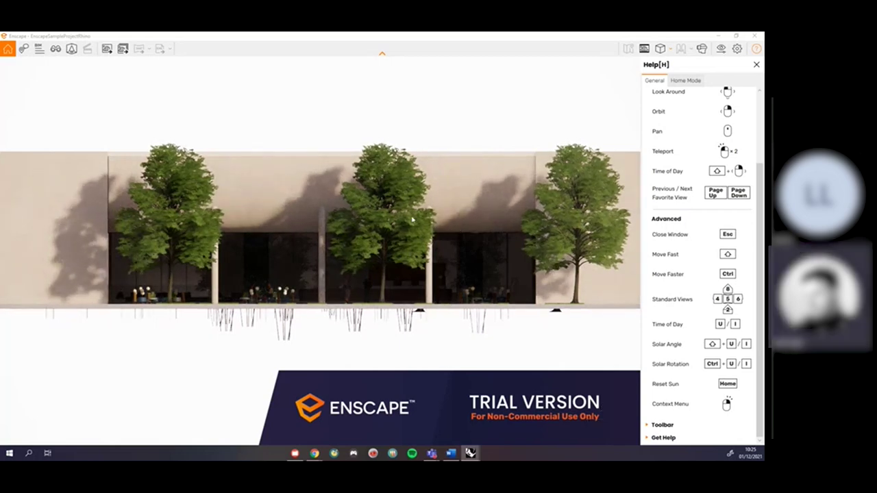
Return the view to perspective projection and fly from the outdoor trees through the entrance into the lobby
click(669, 49)
click(638, 65)
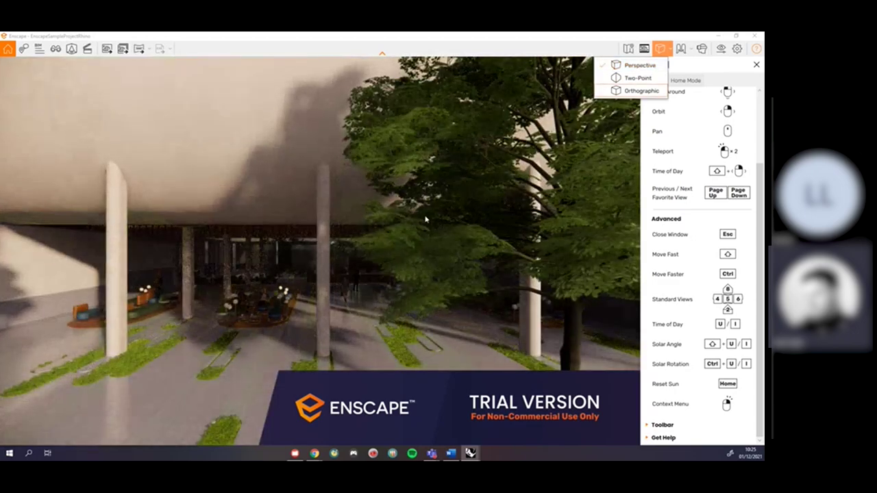
right_drag(404, 76, 404, 118)
scroll(404, 118, down, 2)
scroll(404, 119, up, 5)
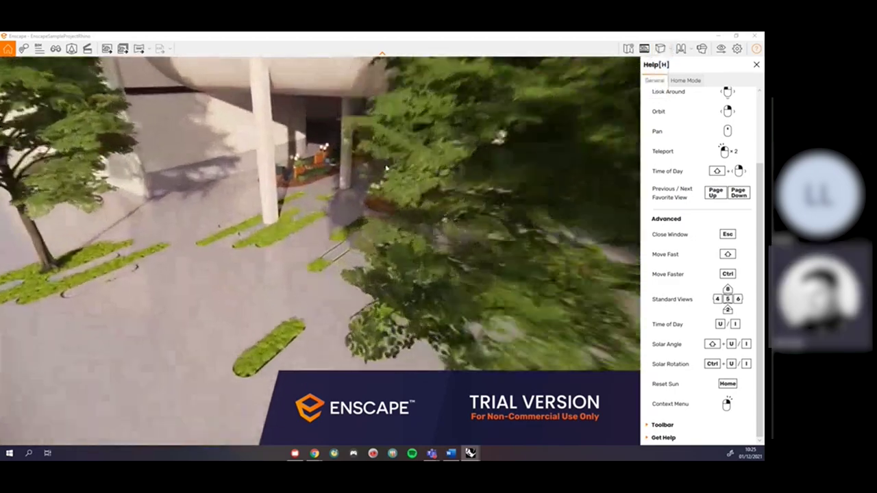
key(w)
drag(404, 119, 485, 77)
key(w)
key(w)
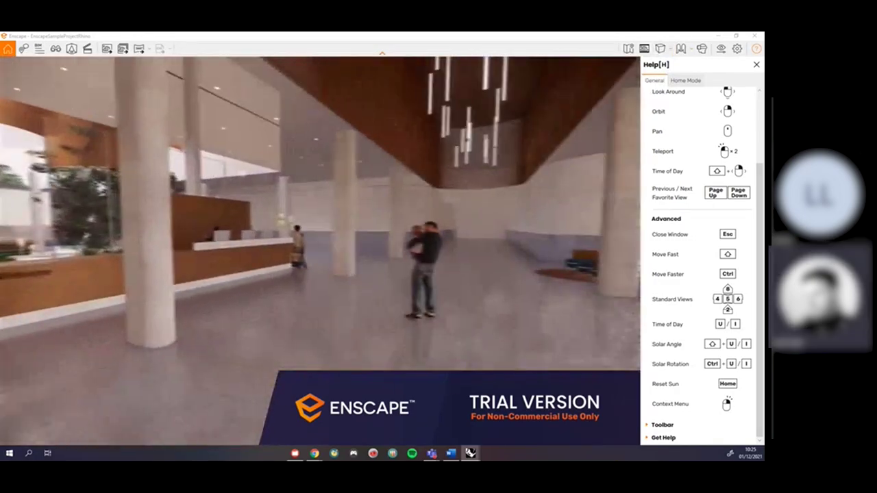
Look around the lobby from the Welcome desk to the lounge seating, the couple near the steps and the floor
key(s)
mouse_move(161, 307)
mouse_down()
mouse_move(260, 306)
mouse_move(164, 305)
mouse_up()
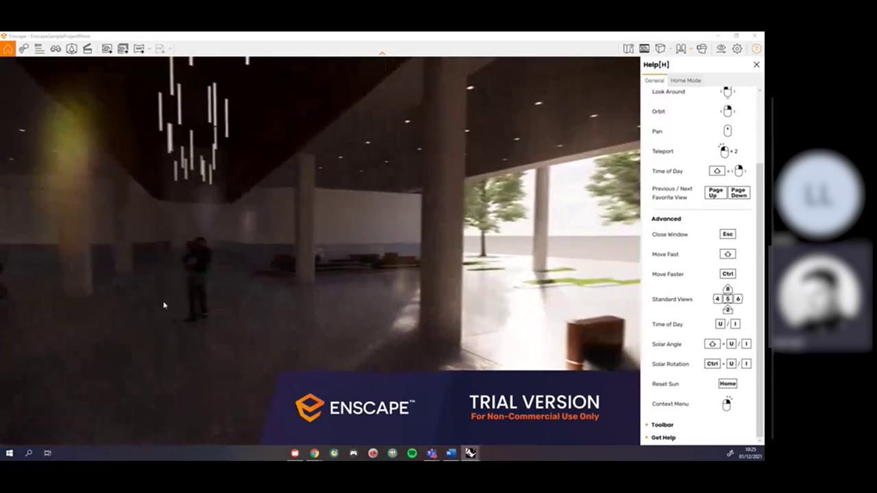
drag(249, 304, 321, 292)
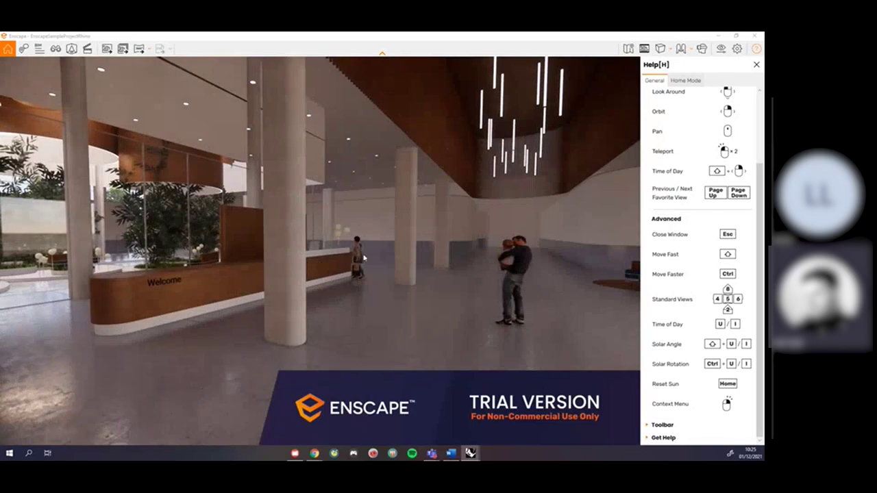
drag(358, 257, 386, 257)
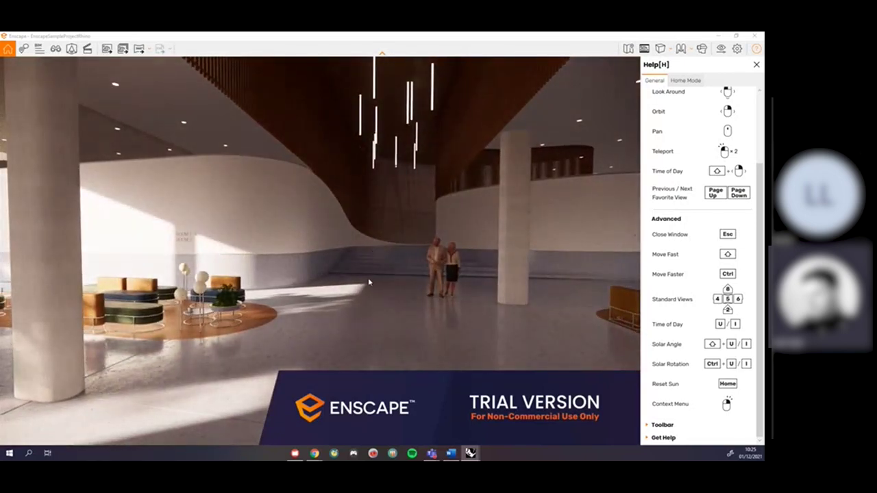
drag(257, 261, 270, 235)
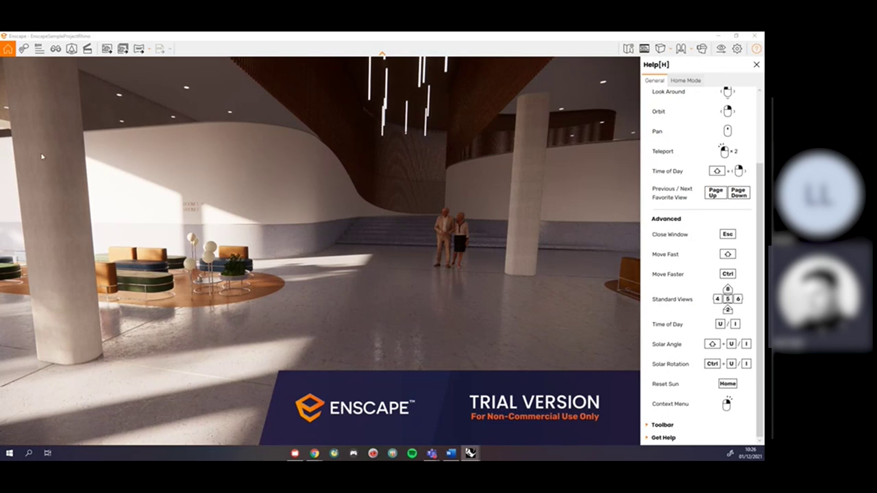
drag(56, 216, 87, 254)
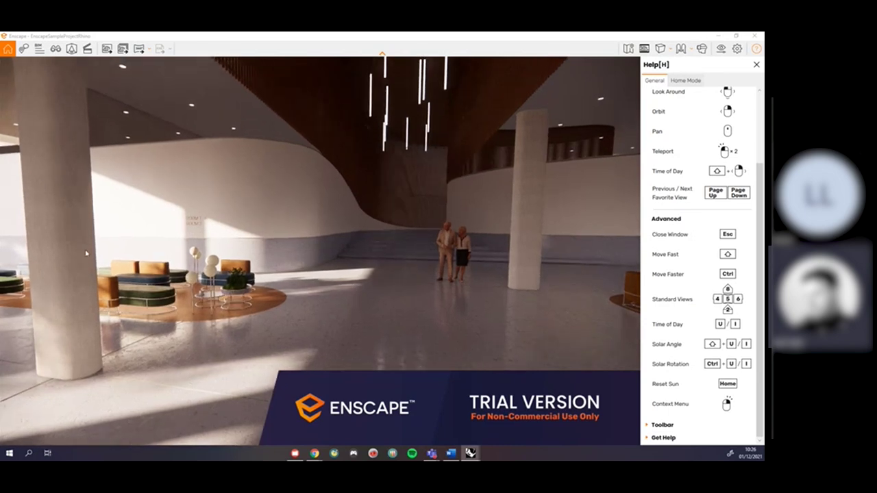
mouse_move(261, 306)
mouse_down()
mouse_move(559, 319)
mouse_move(292, 314)
mouse_move(276, 266)
mouse_move(276, 175)
mouse_move(254, 304)
mouse_up()
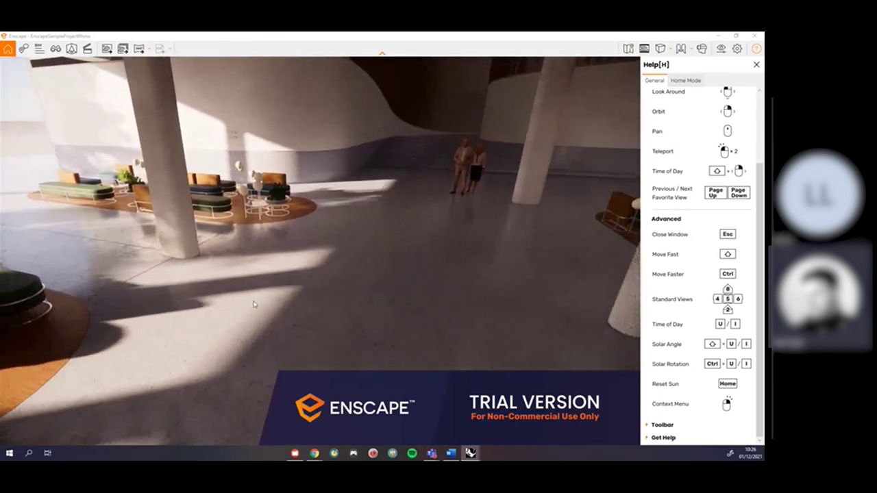
Switch from flying to walking and walk through the lobby past the columns to the woman near the lounge seating
key(space)
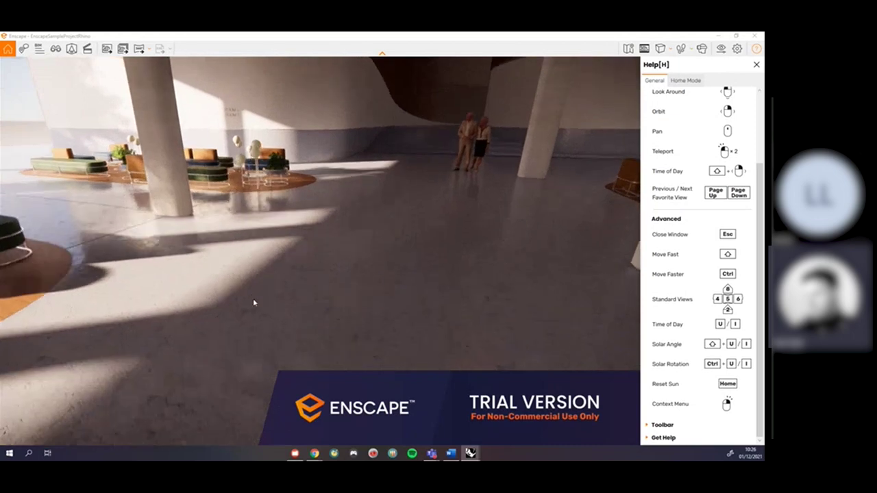
drag(306, 284, 584, 422)
key(w)
drag(320, 274, 404, 257)
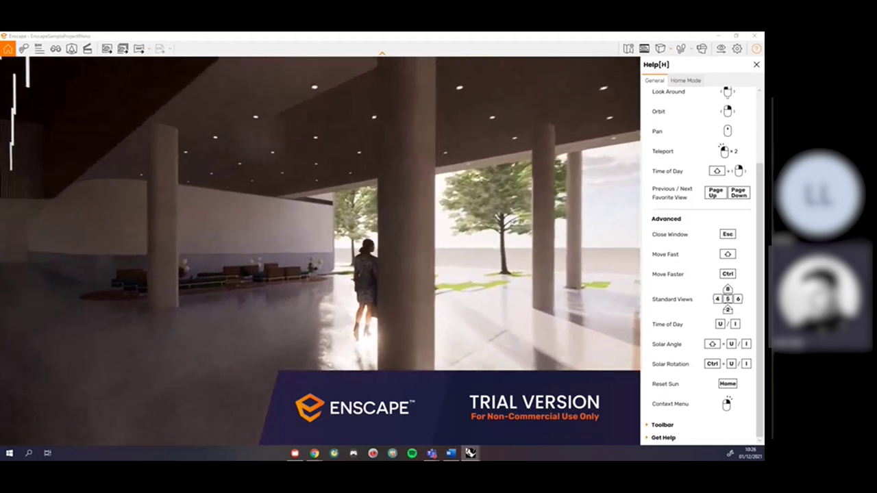
key(w)
drag(404, 257, 199, 250)
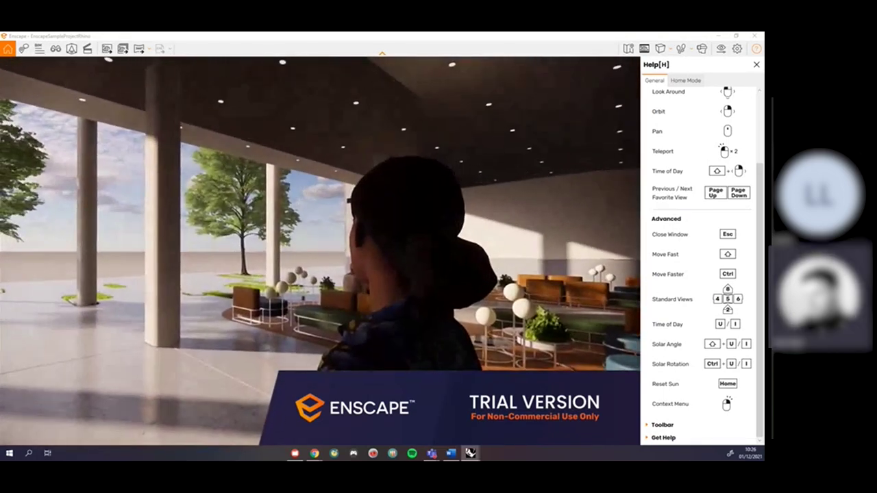
Frame the couple and steps between the lobby columns and show them in two-point projection
key(Page_Down)
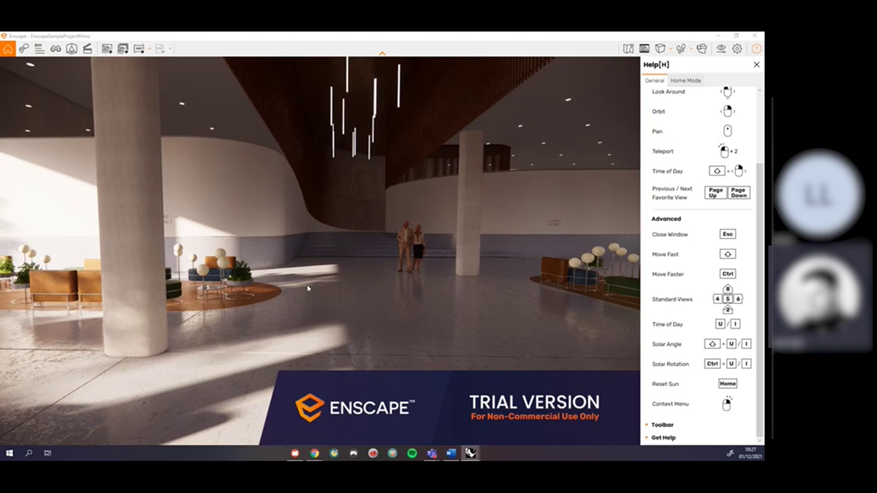
key(d)
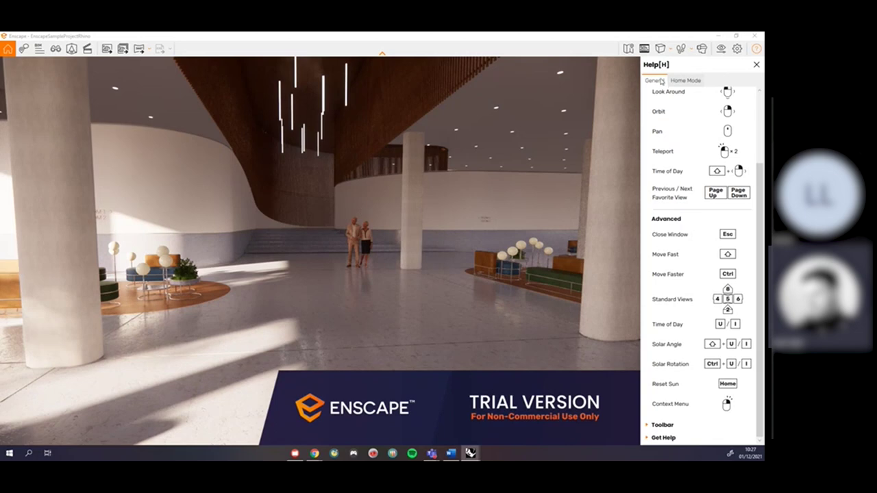
click(665, 50)
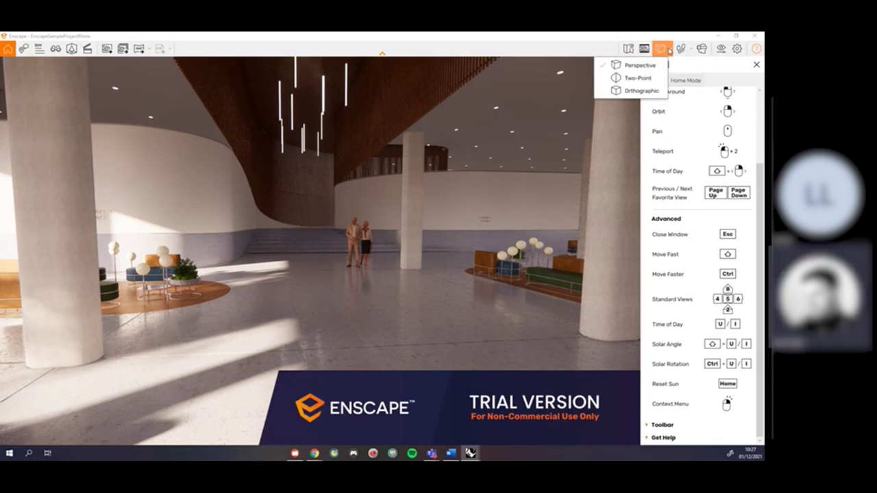
click(636, 79)
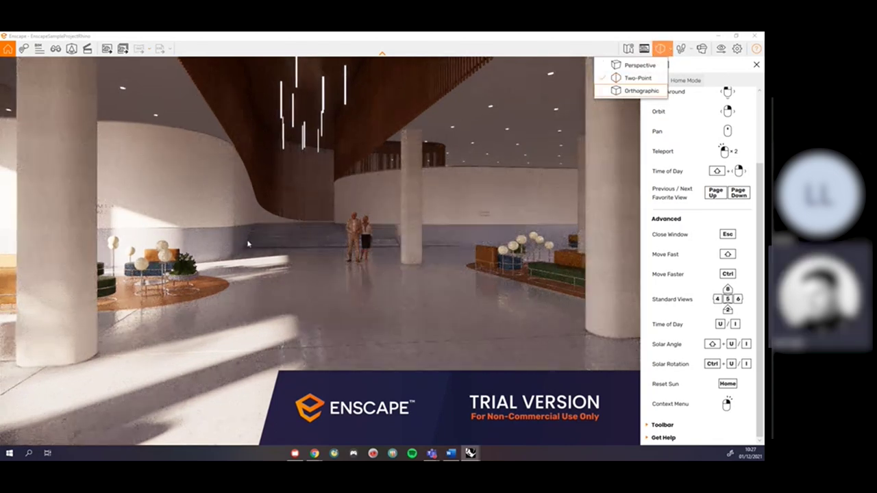
drag(287, 310, 318, 315)
drag(261, 291, 255, 287)
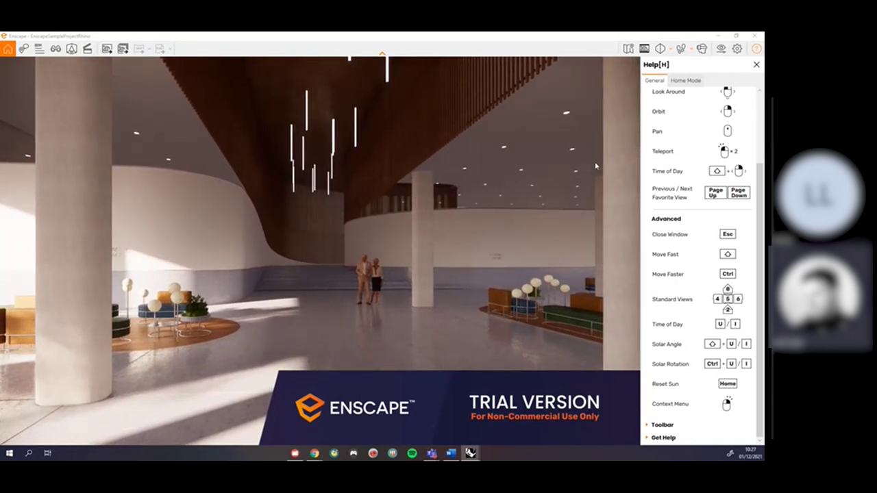
Restore perspective projection for the lobby view and bring the basic movement controls back up in the help list
click(688, 52)
click(669, 52)
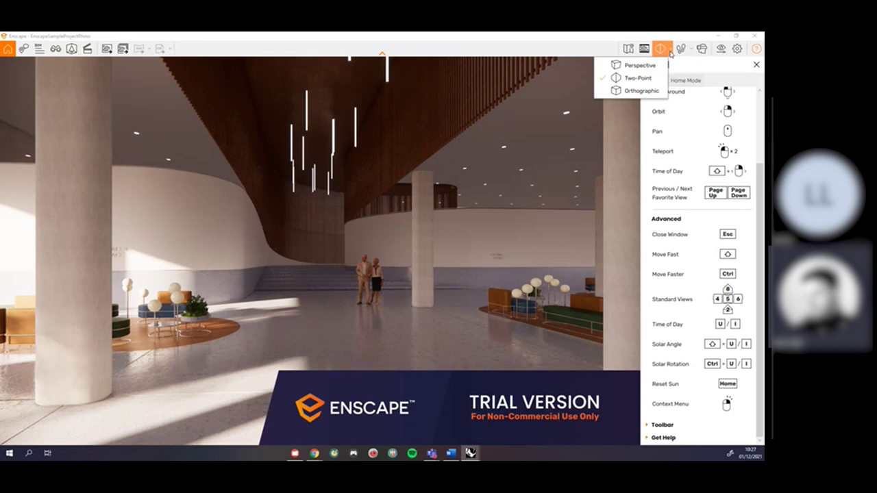
click(629, 66)
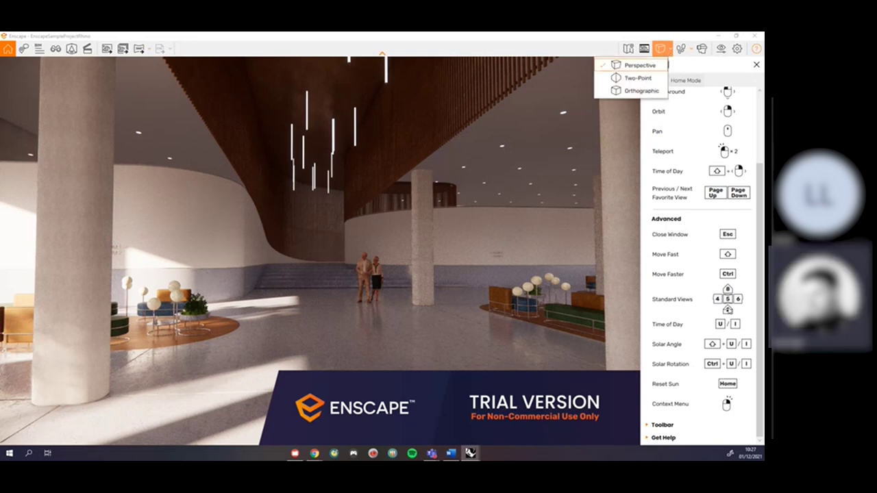
click(759, 155)
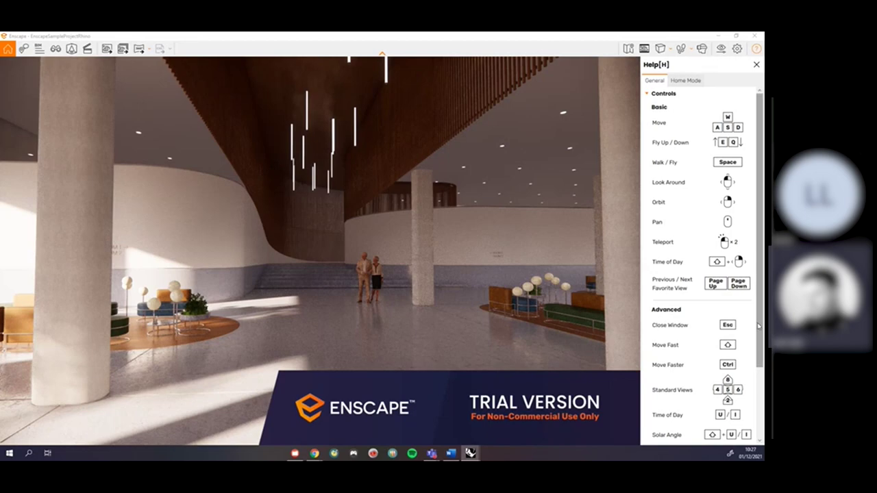
Bring the advanced controls into view in the help list and travel from the lobby outside to face the sun over the open horizon
scroll(716, 397, down, 3)
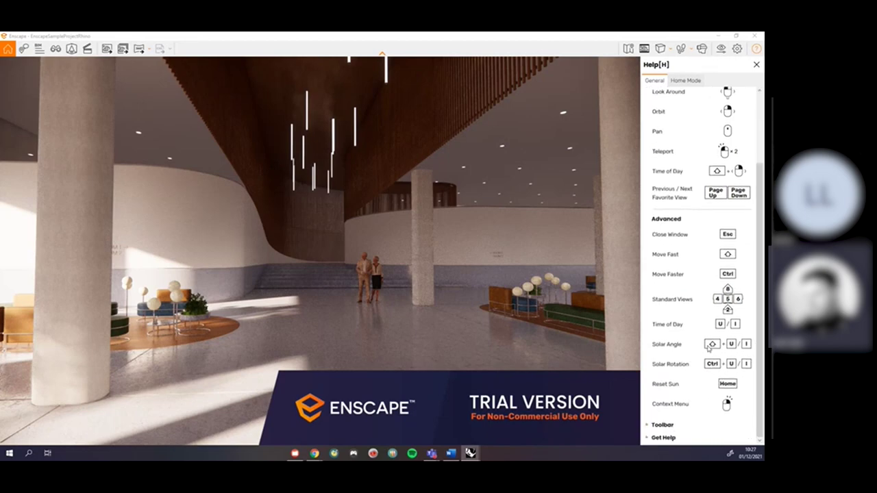
drag(434, 271, 223, 268)
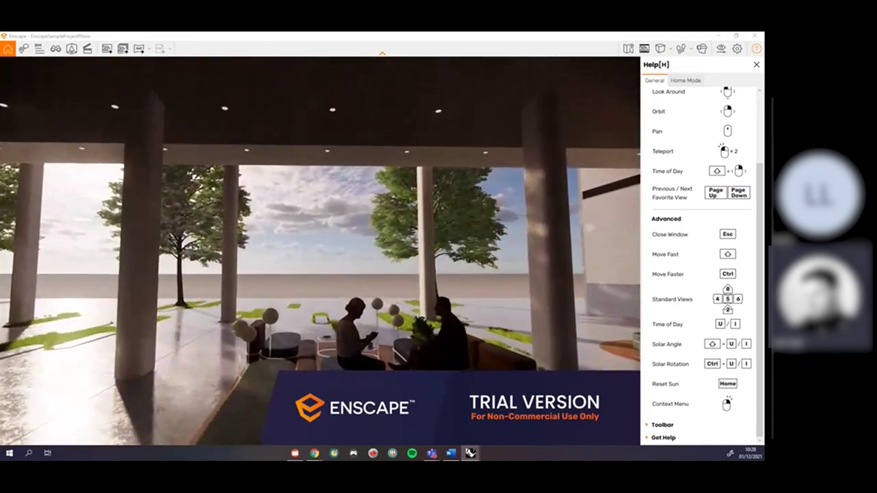
key(w)
key(space)
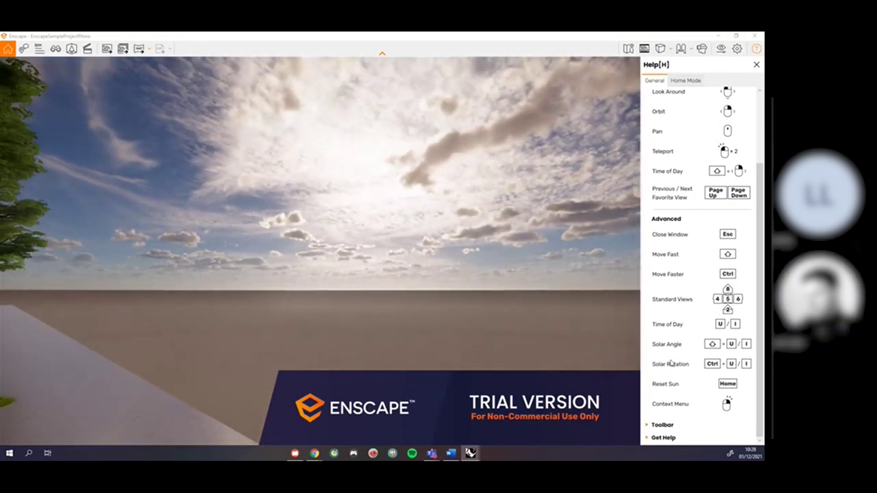
drag(352, 225, 363, 245)
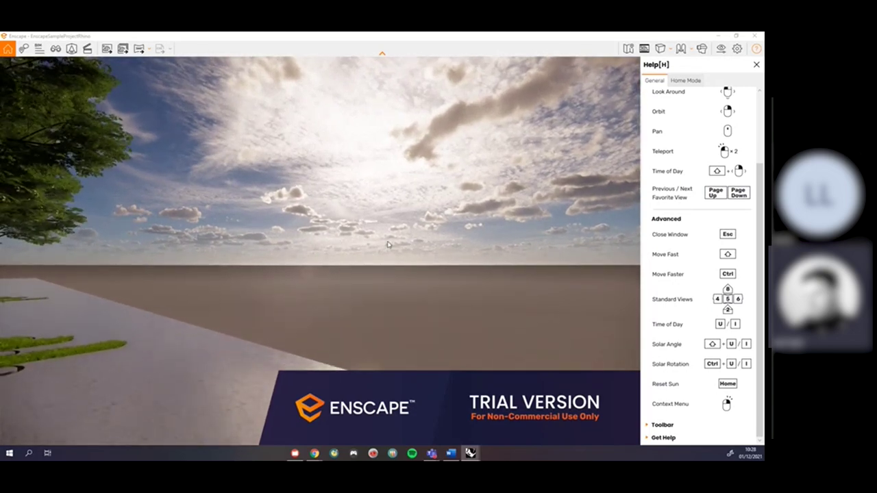
Back up to frame the tree on the terrace and shift the time of day back and forth between about 9:00 and 13:00
shift+right_drag(389, 244, 354, 243)
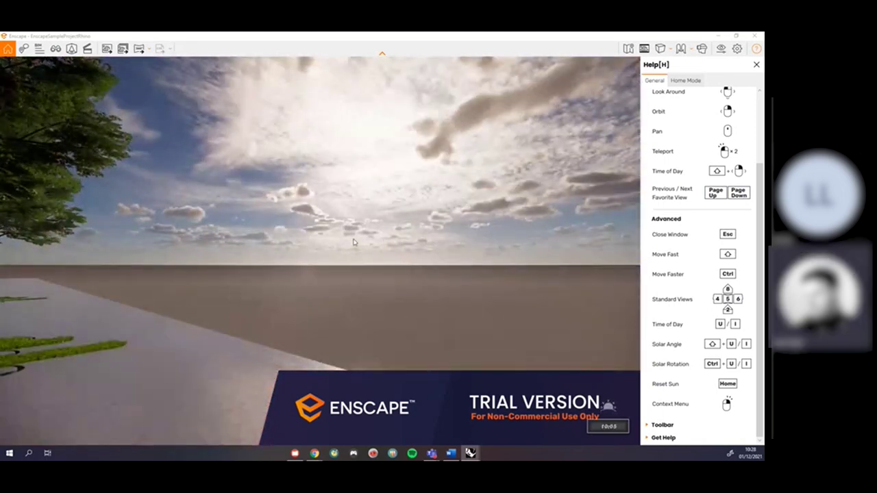
key(s)
drag(352, 263, 393, 261)
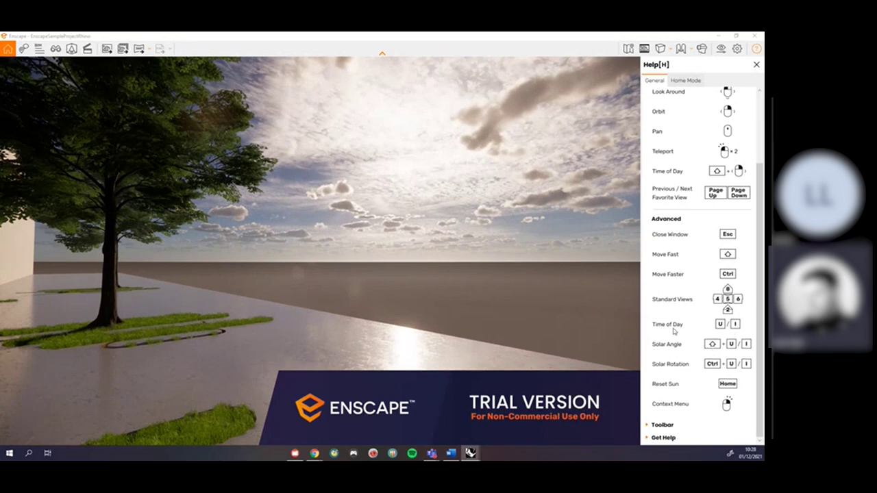
key(i)
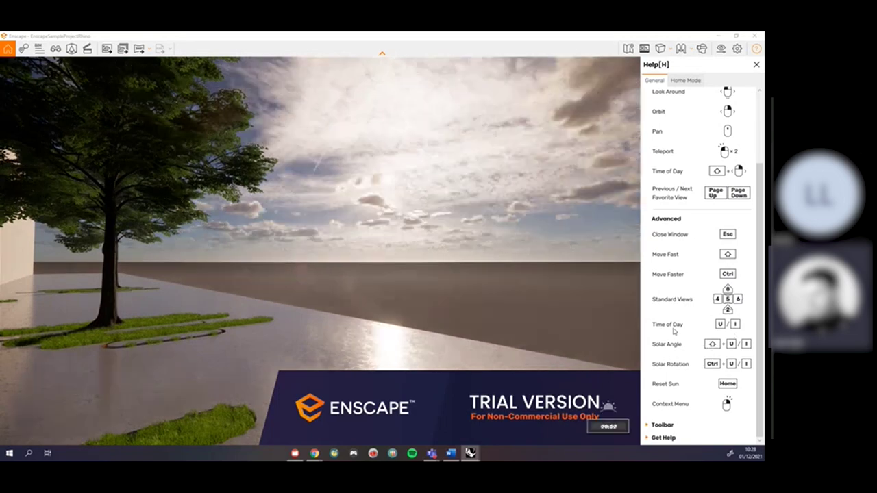
key(u)
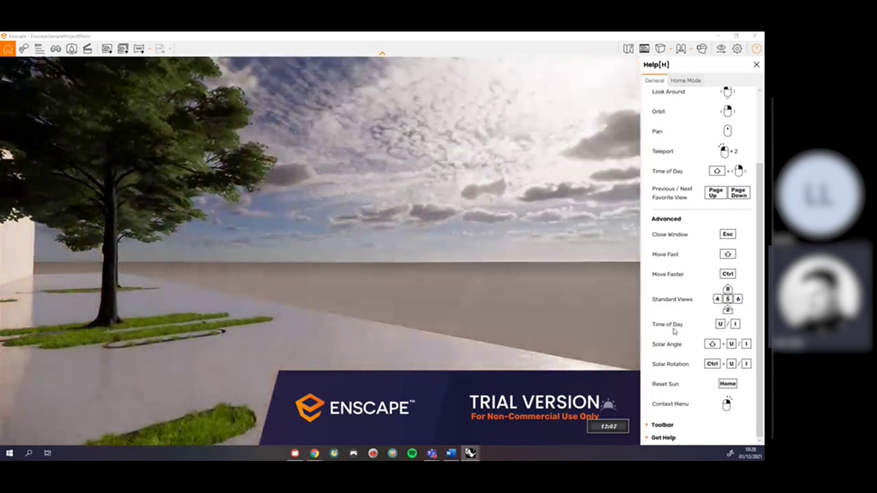
key(i)
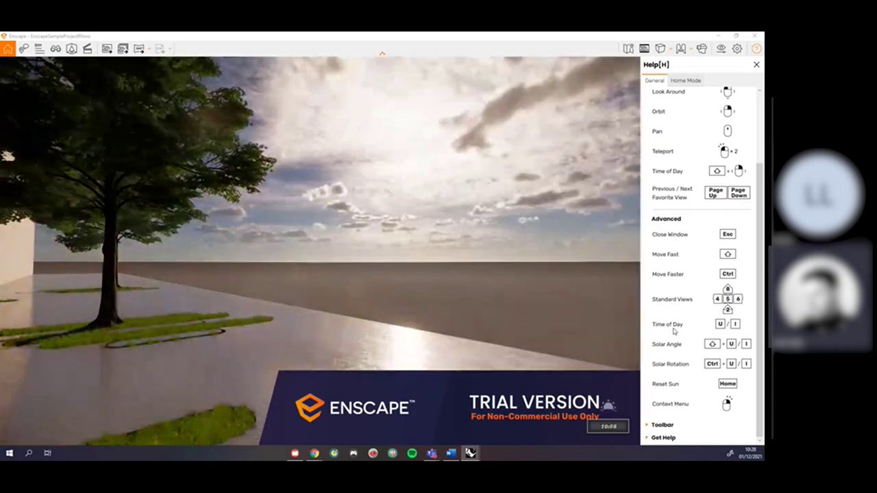
key(u)
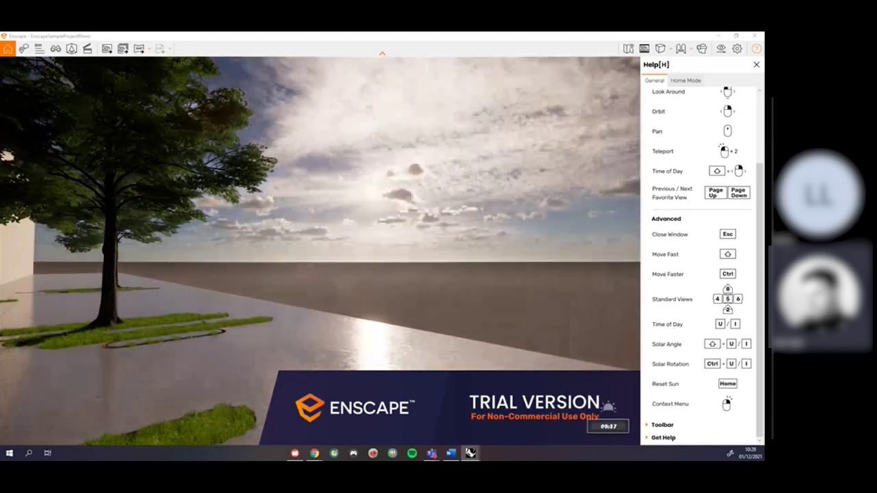
key(i)
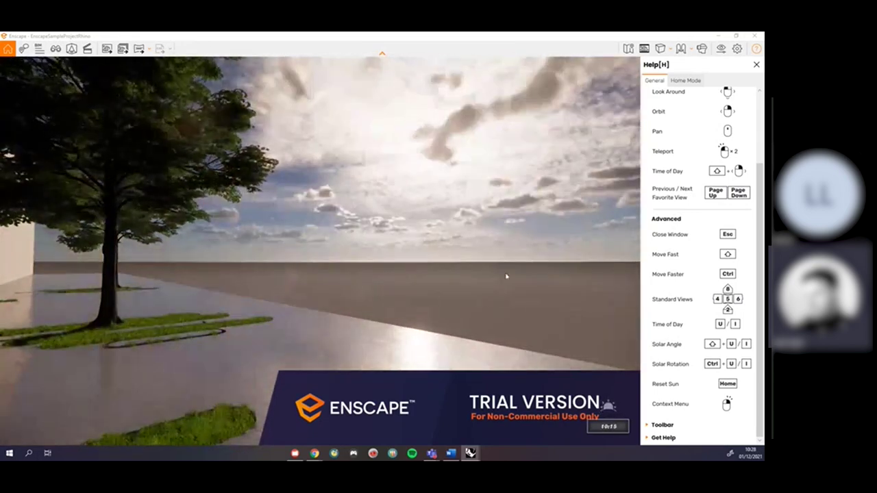
key(u)
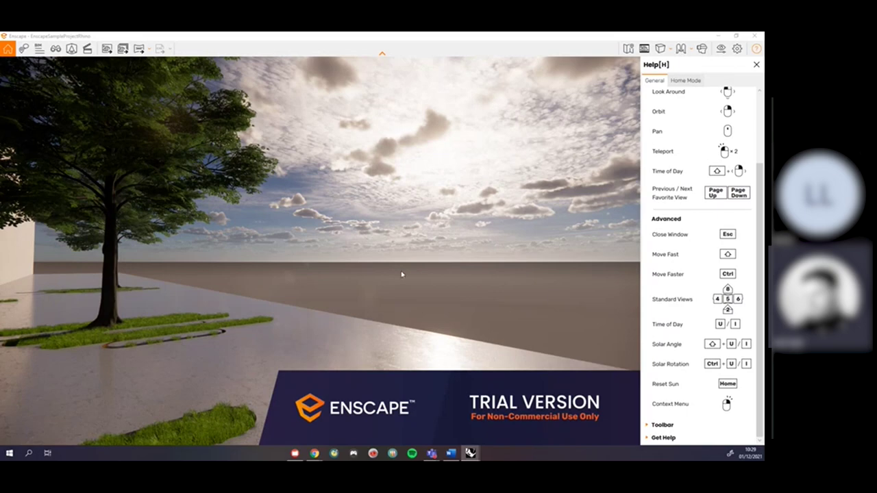
Demonstrate the solar controls by moving the sun away from the open horizon and bringing it back without changing the time of day
key(ctrl+i)
key(ctrl+u)
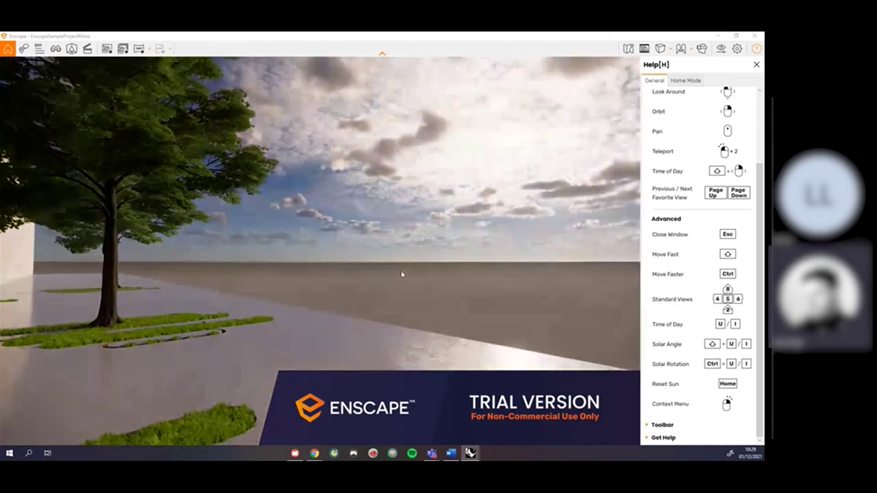
key(u)
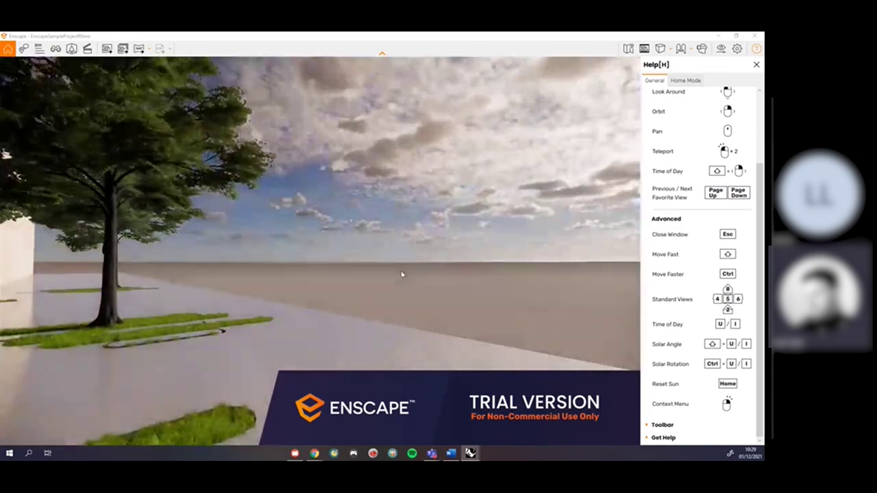
key(ctrl+u)
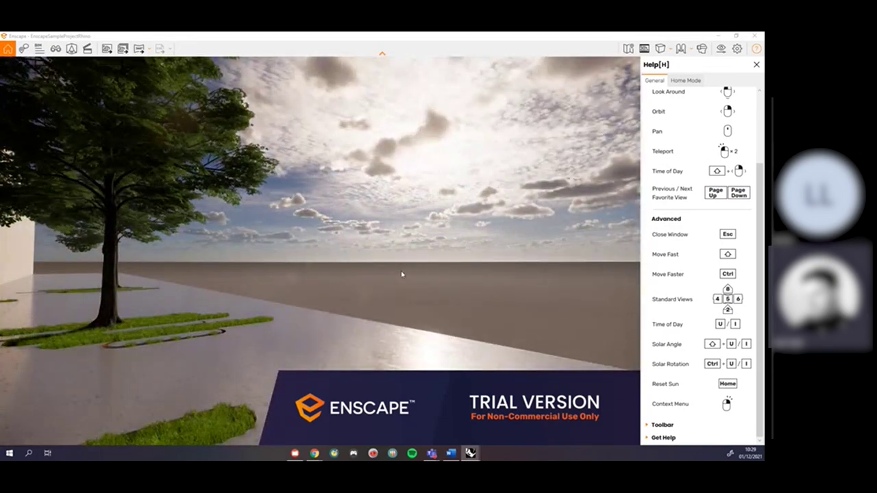
key(u)
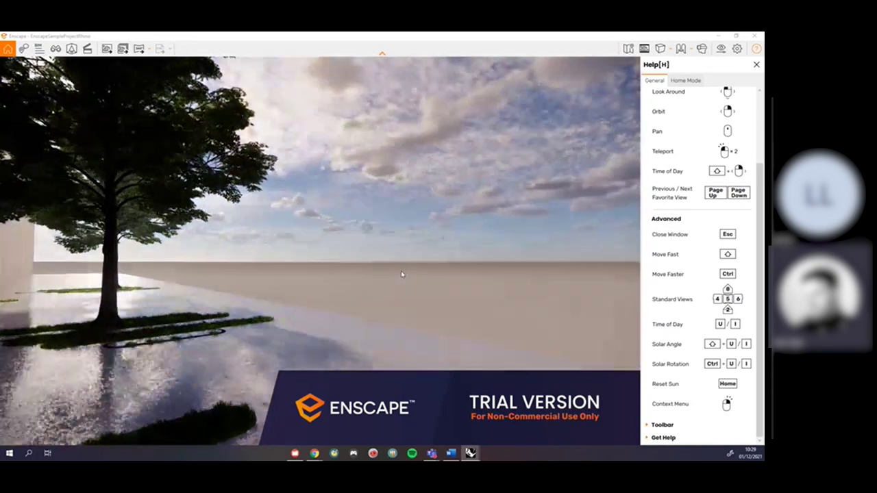
key(i)
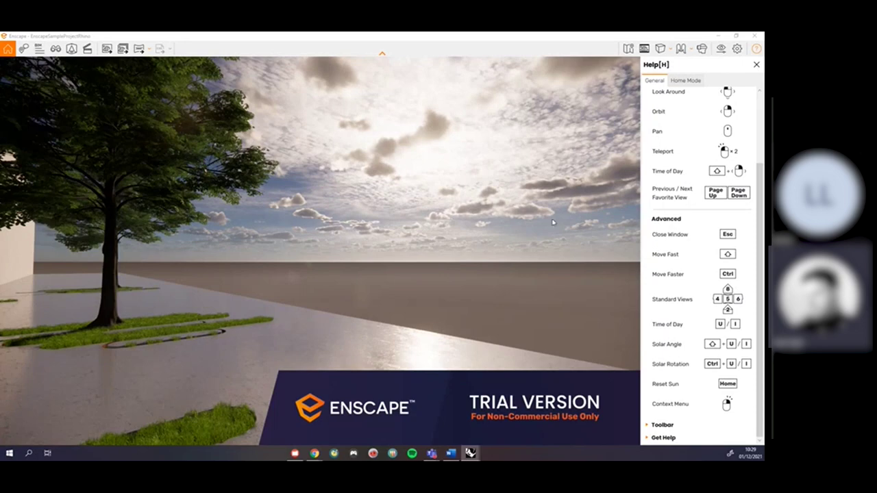
Rotate the sun around the scene until it shines through the crown of the terrace tree
key(u)
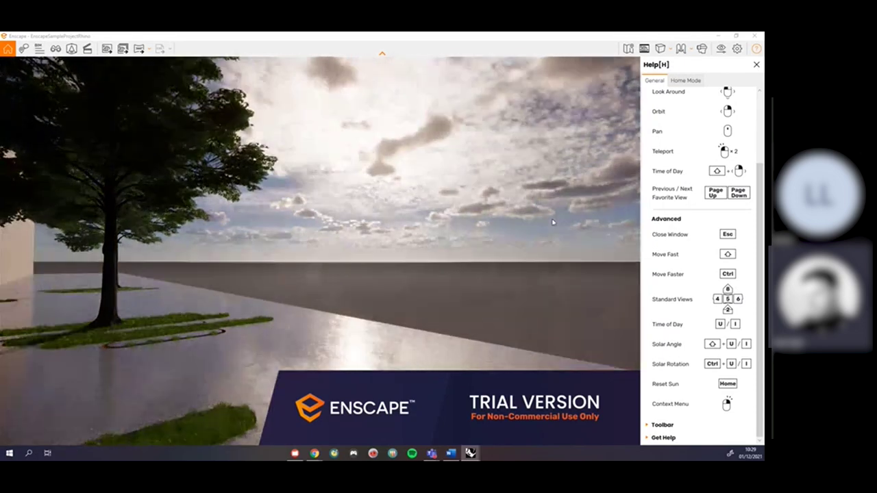
key(u)
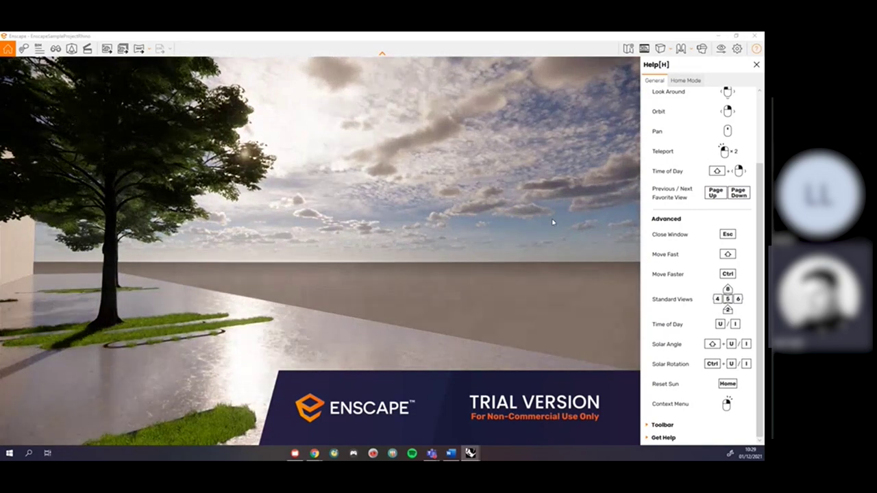
key(u)
key(i)
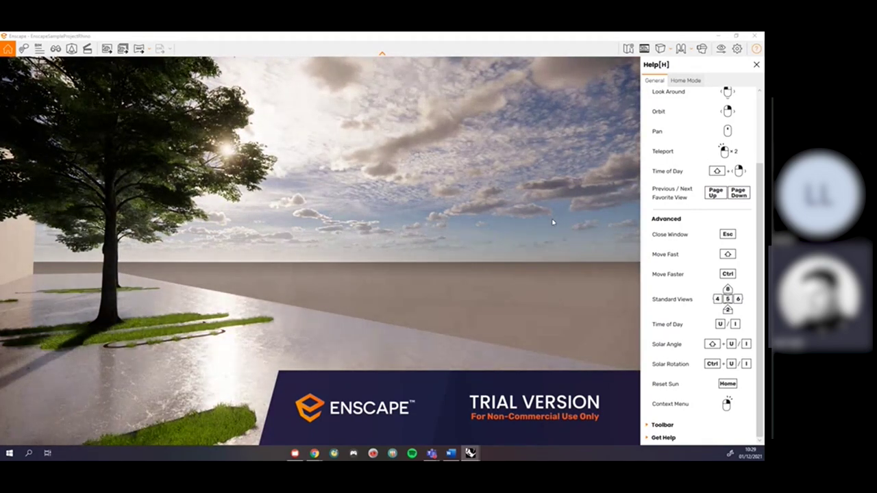
key(i)
key(u)
key(i)
key(u)
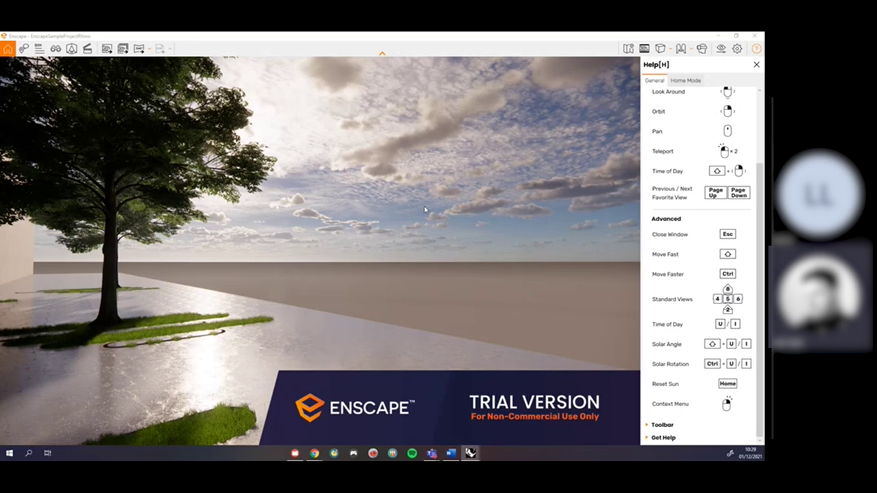
Vary the solar angle from high daylight down to a pink sunset and return the sun to its daytime position above the horizon
key(i)
key(u)
key(i)
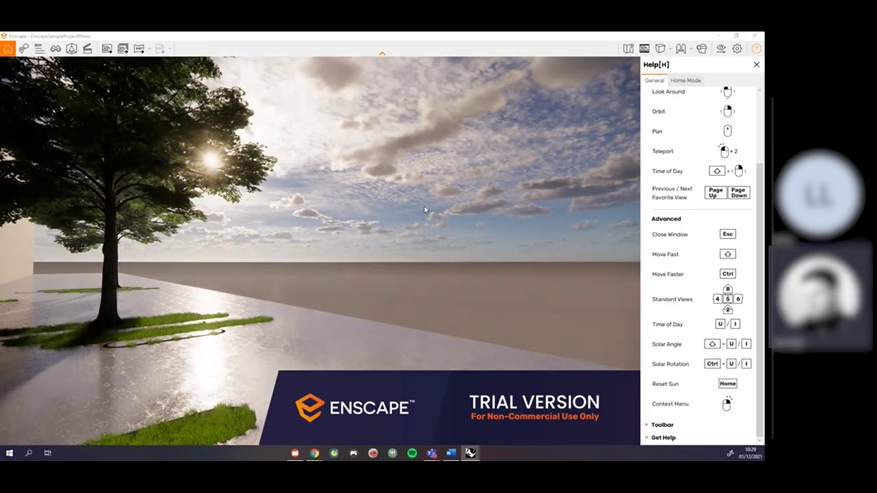
key(u)
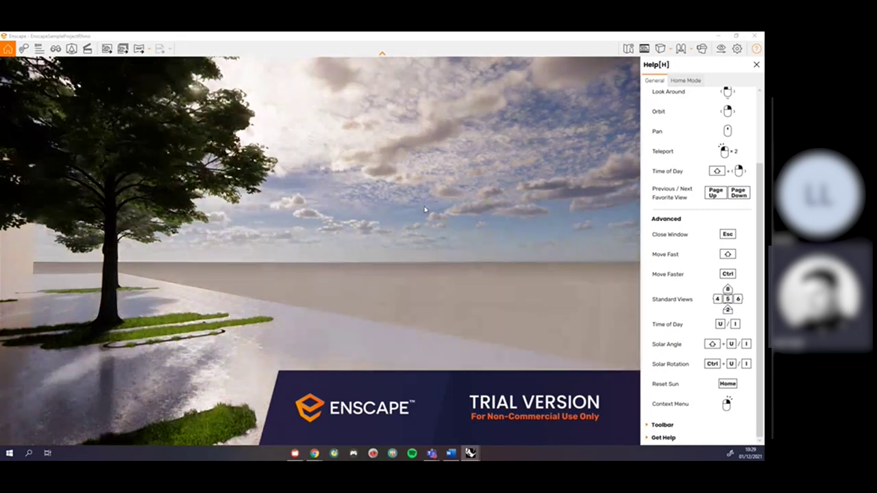
key(i)
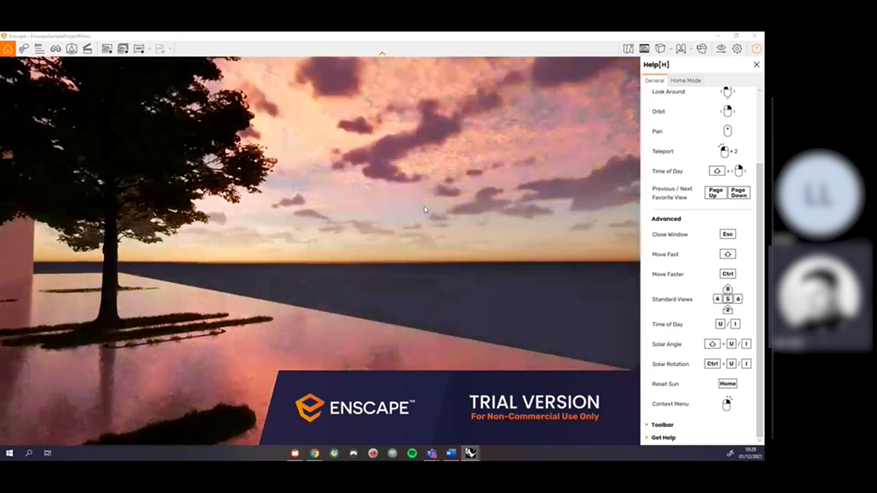
key(i)
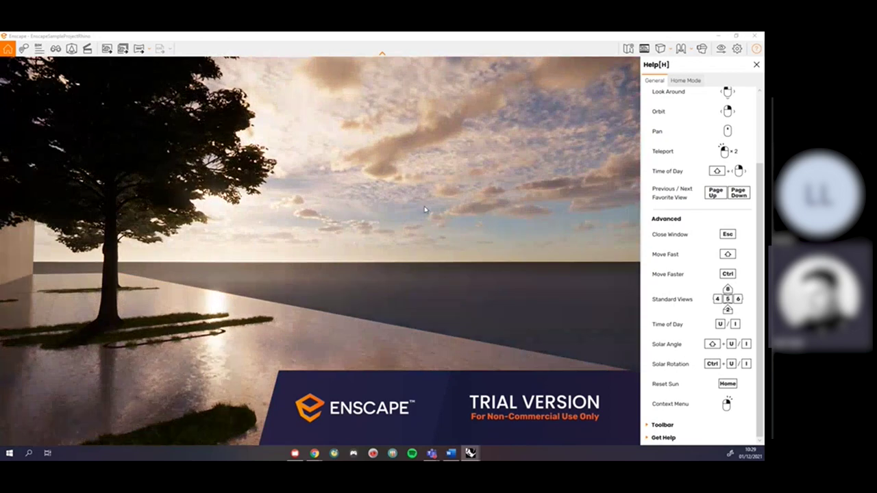
key(i)
key(i)
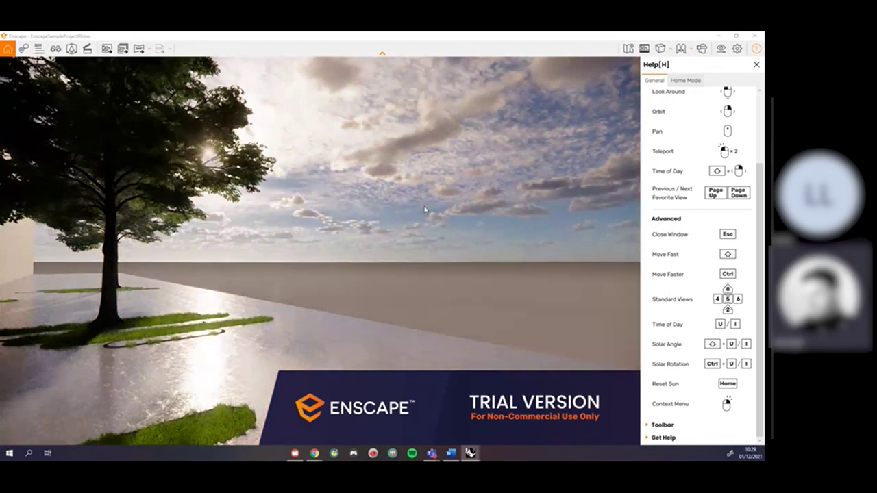
key(i)
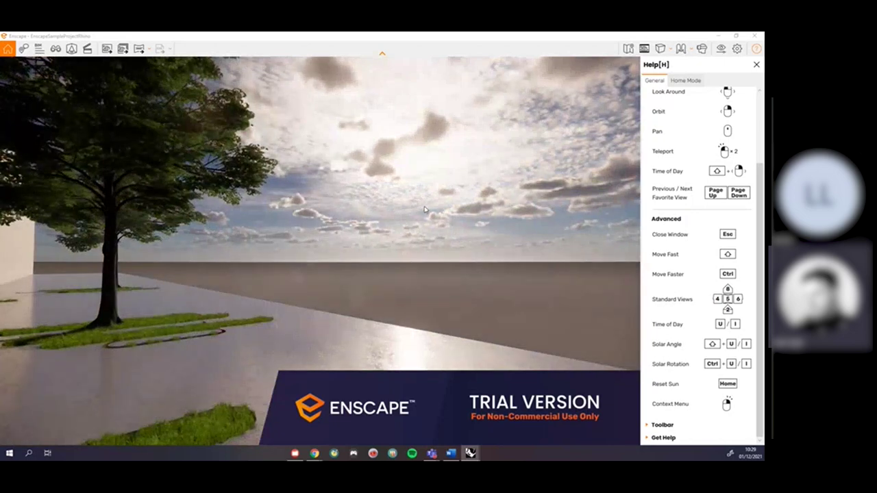
Shift the time of day to about 11:02 and rotate the sun back behind the tree
key(i)
key(i)
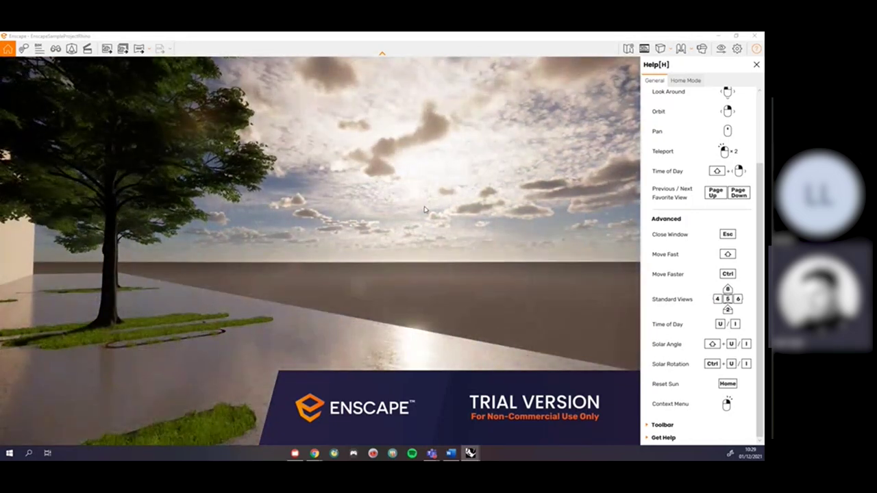
key(i)
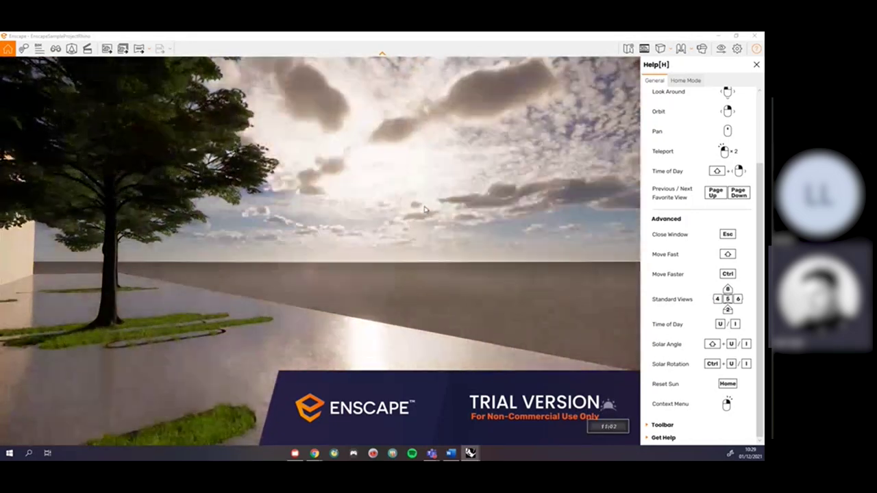
key(u)
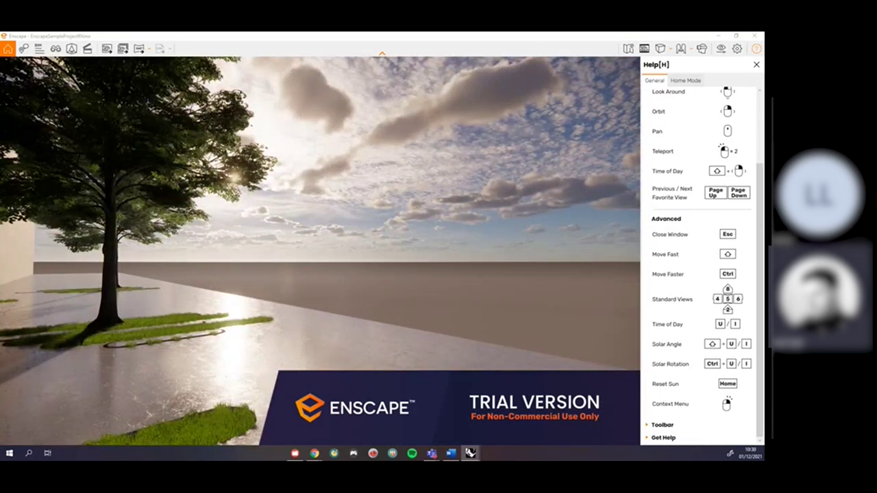
Turn to face the lobby seating and show the context menu for the column beside it, closing it again
drag(384, 227, 151, 237)
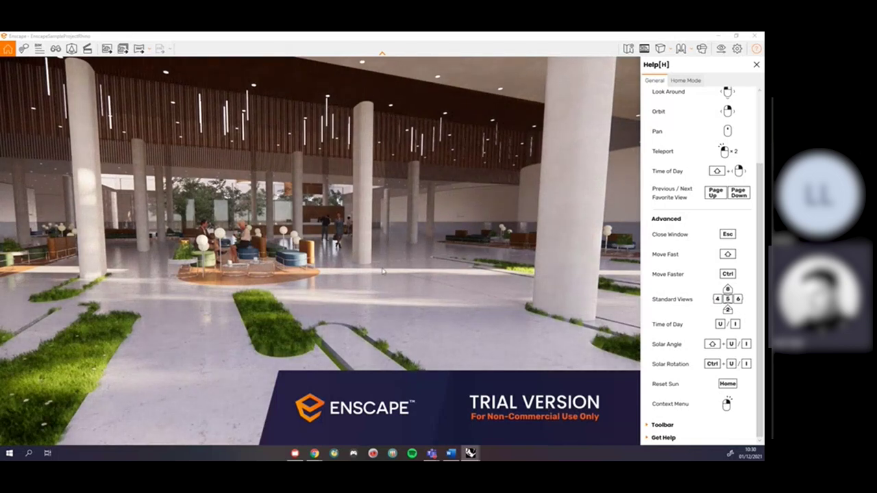
right_click(424, 238)
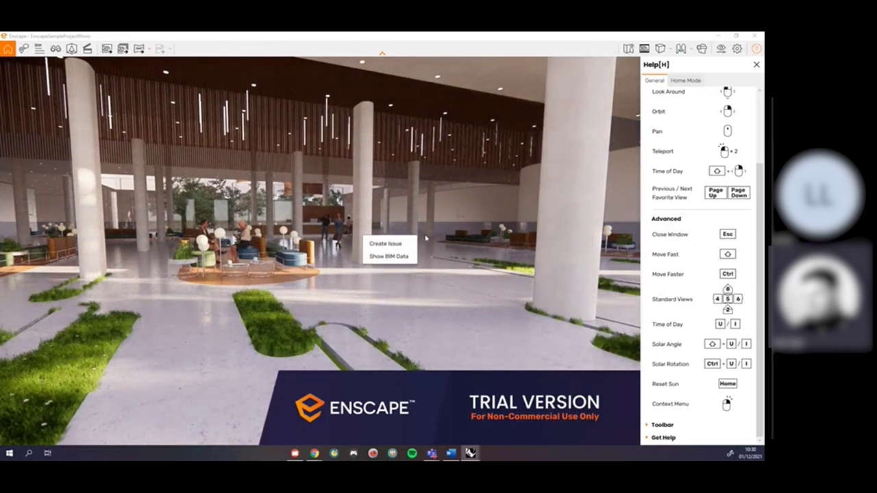
click(395, 257)
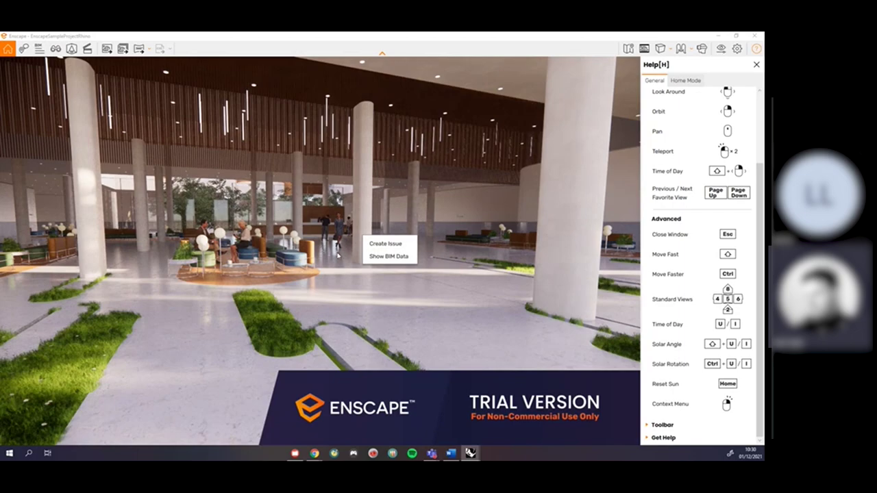
click(288, 265)
Move up to the seated man and woman in the lounge and open the context menu for the seated man
key(w)
drag(330, 261, 251, 254)
key(w)
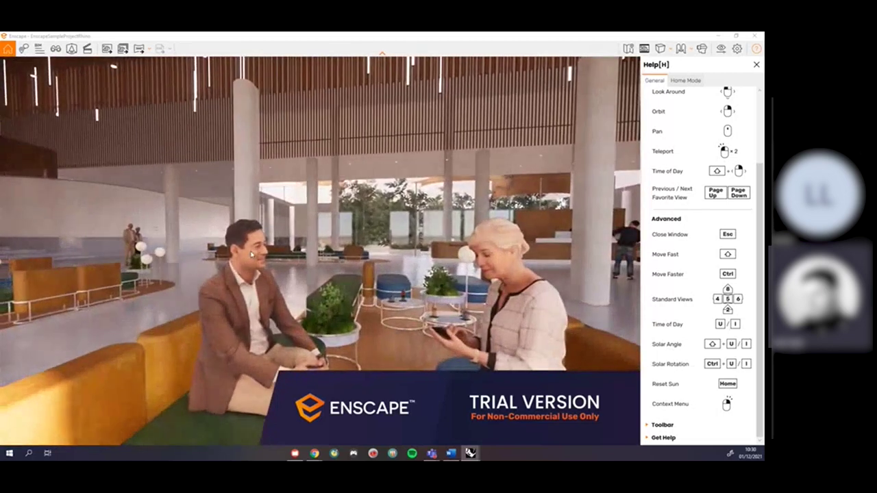
right_click(252, 255)
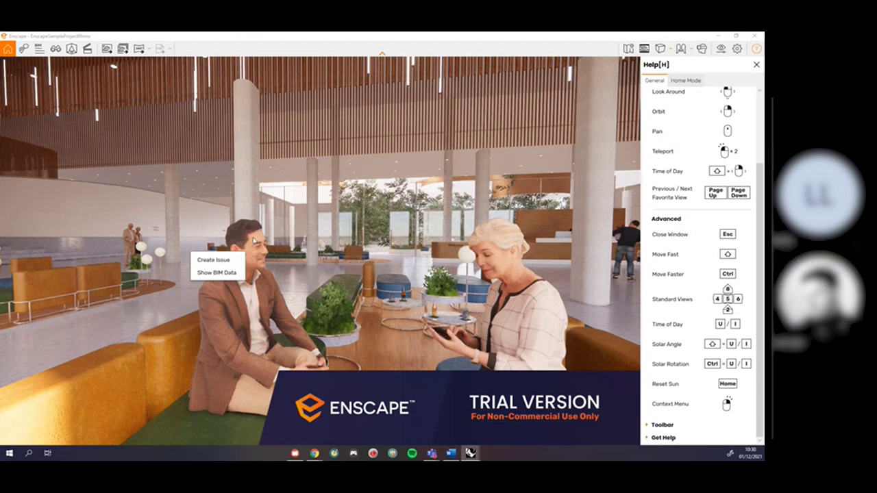
Dismiss the context menu, reframe the seated pair in the lounge, and start a new issue on the seated man
click(308, 254)
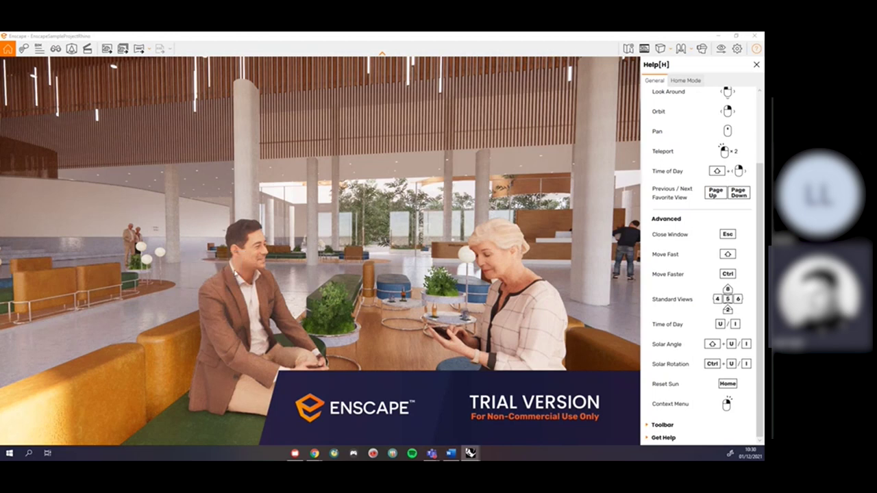
scroll(238, 271, down, 3)
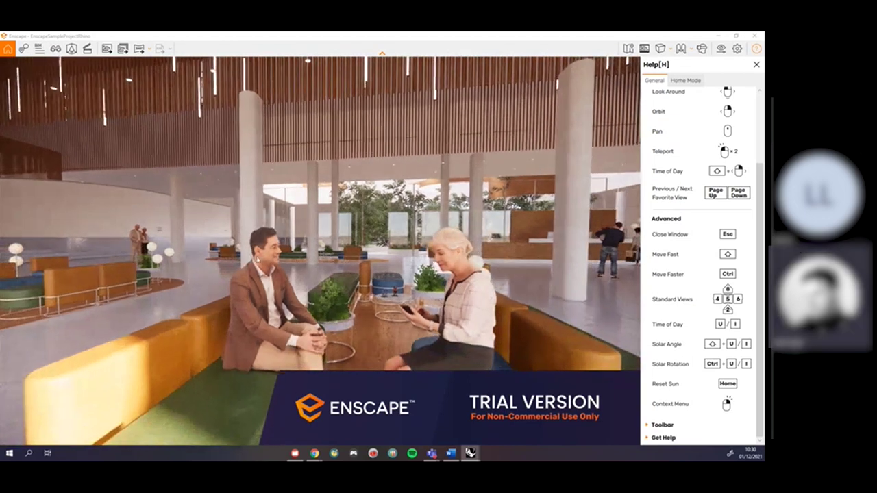
scroll(265, 262, up, 1)
right_drag(266, 262, 349, 273)
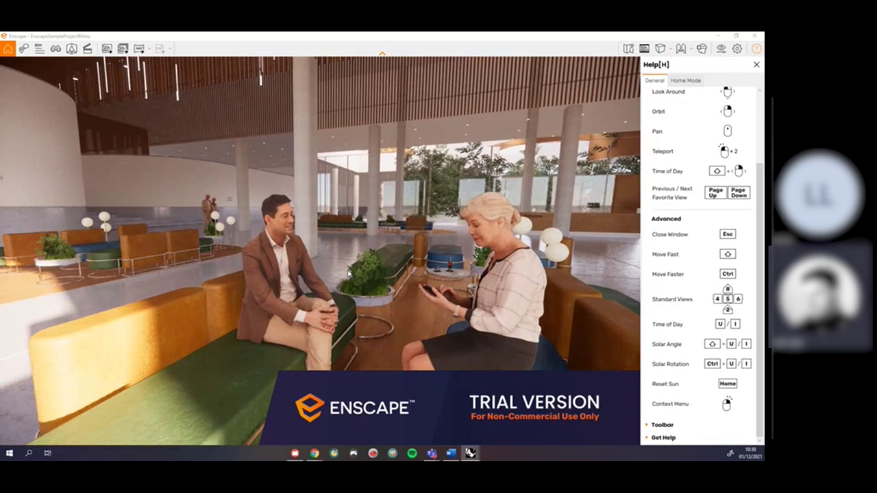
drag(330, 271, 350, 276)
right_drag(350, 276, 493, 279)
drag(340, 275, 353, 276)
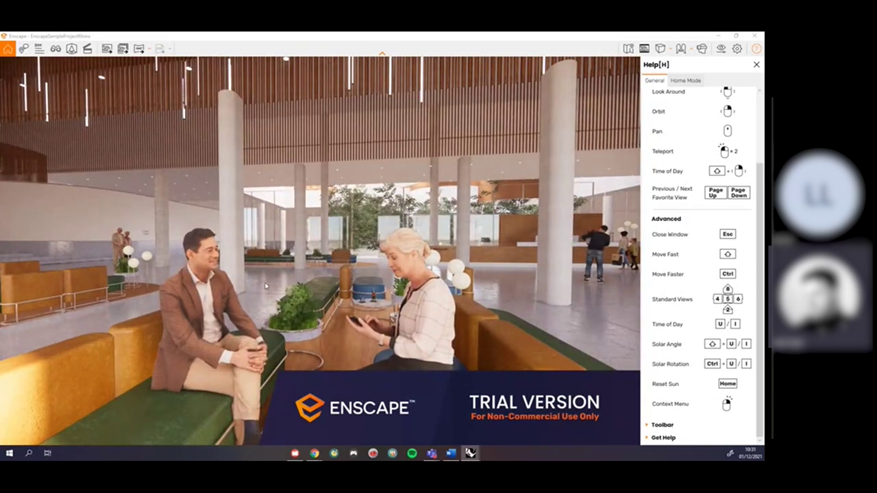
drag(265, 287, 269, 287)
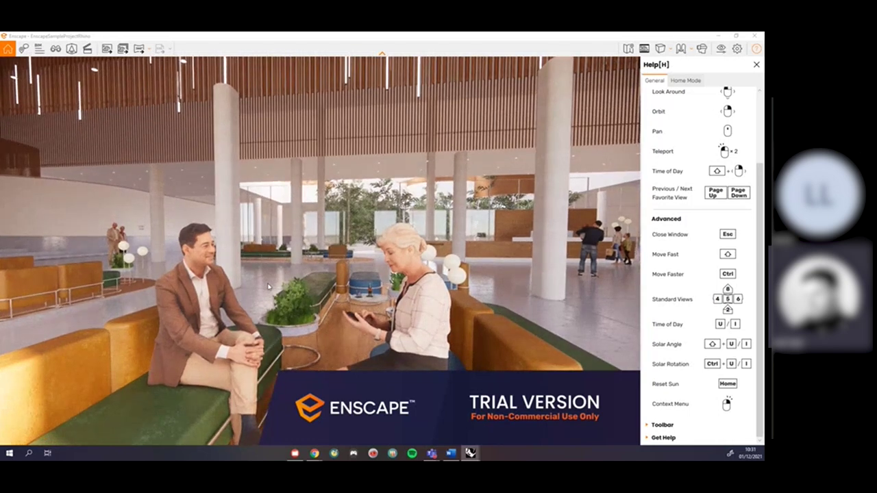
right_click(194, 261)
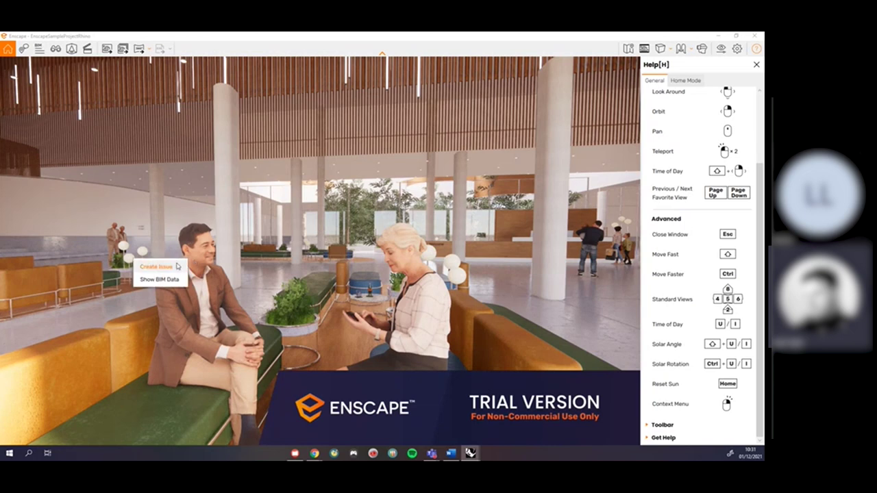
click(174, 267)
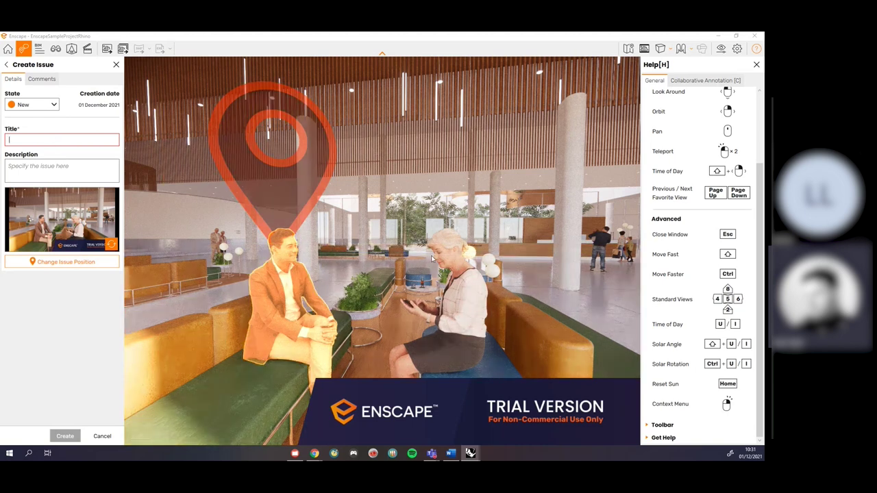
Title the issue "Creepy Guy", describe it as "Staring at lady", and create it
text(Cl)
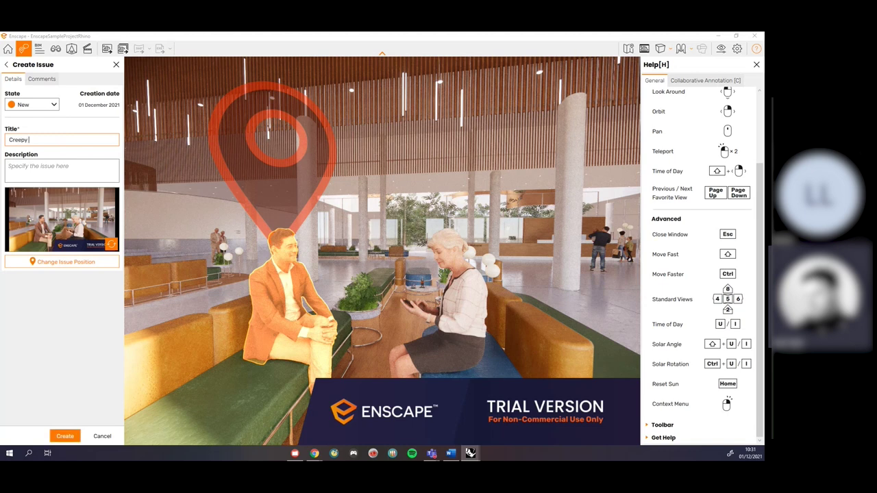
click(35, 172)
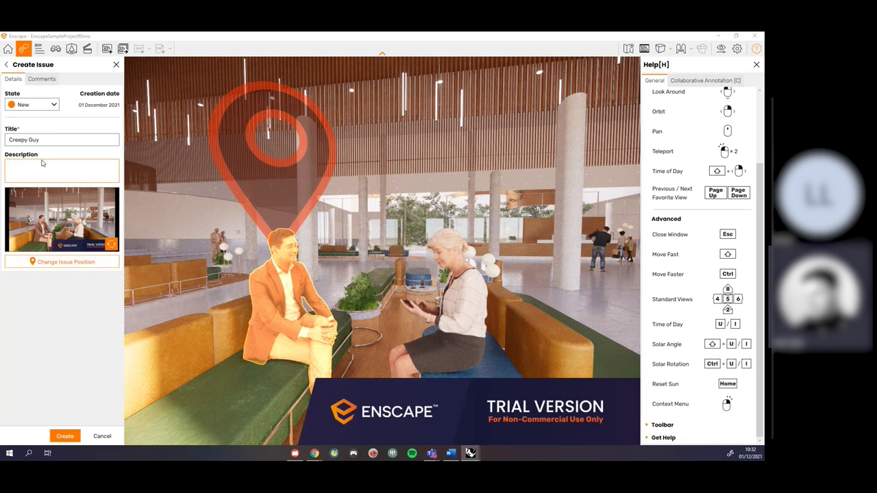
text(Staring at lady)
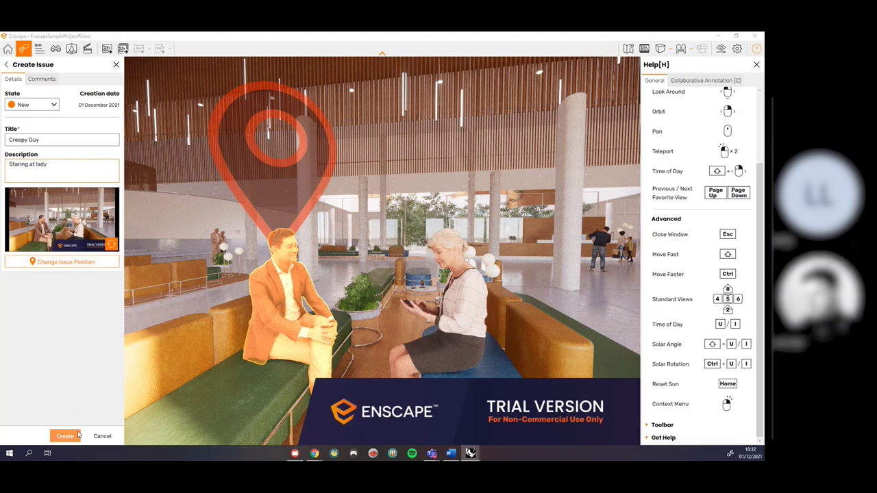
click(63, 437)
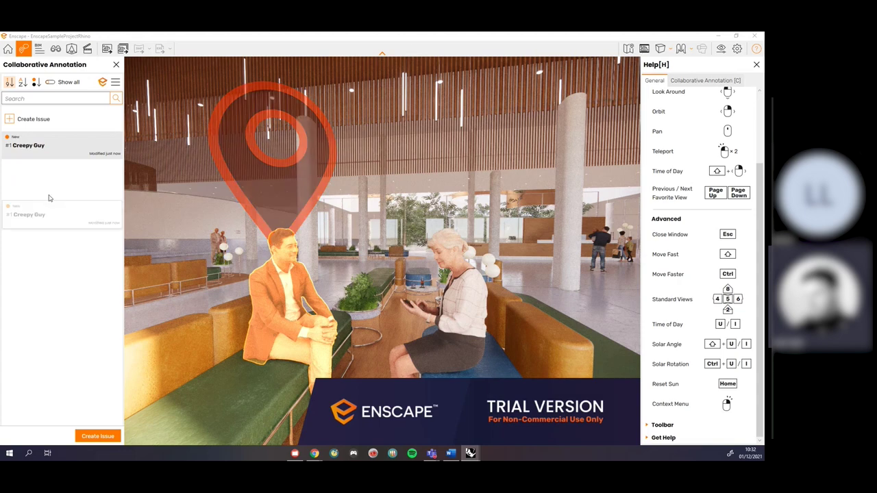
Start a new issue on the freestanding column between the reception desk and the green lounge seating
right_drag(279, 314, 329, 302)
key(w)
drag(329, 301, 375, 289)
key(w)
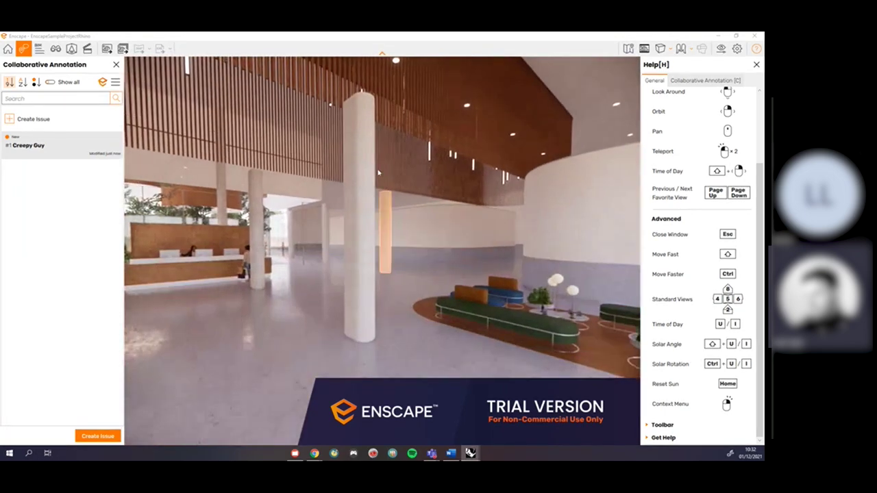
right_click(370, 226)
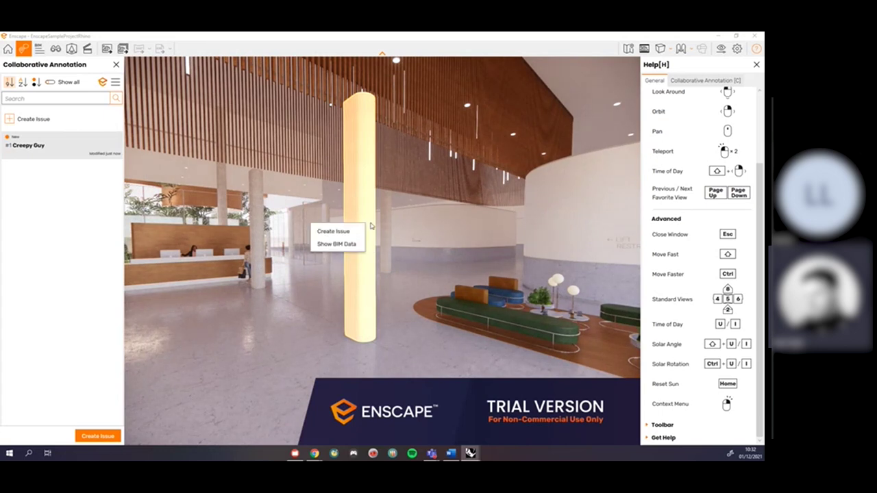
click(335, 232)
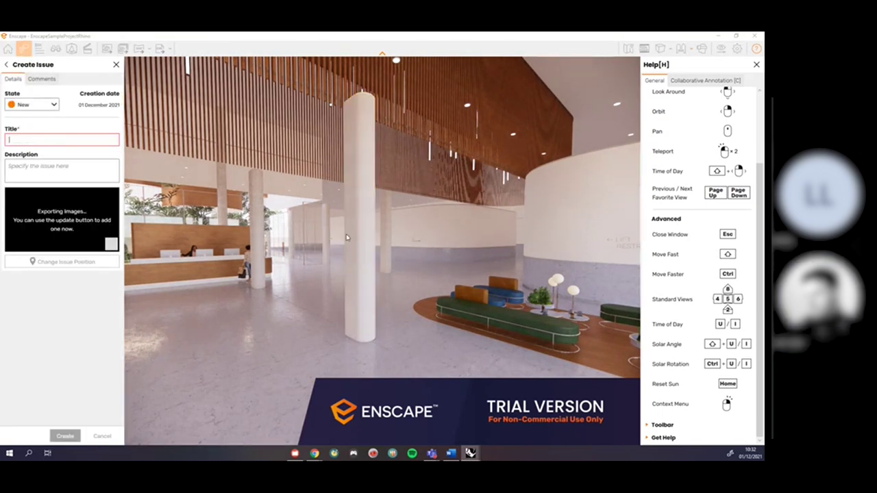
Title the column issue "structure", enter "sdfsdgrtr" as its description, and create it
text(stu)
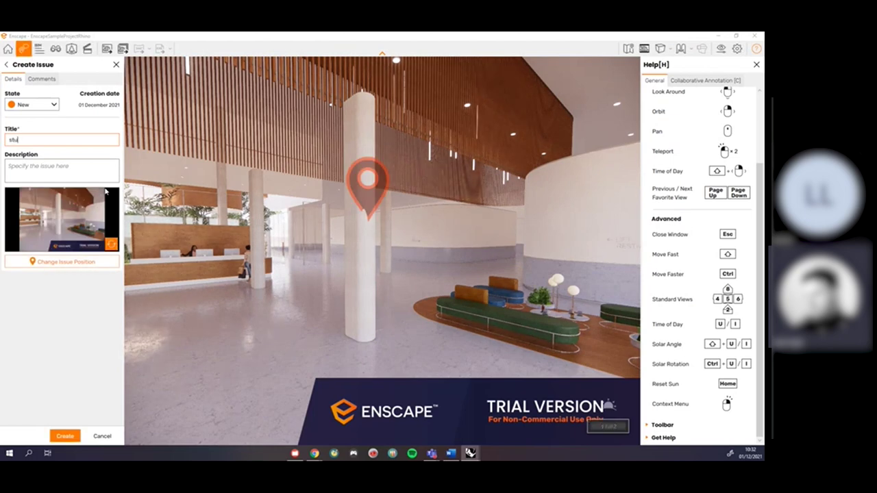
text(e)
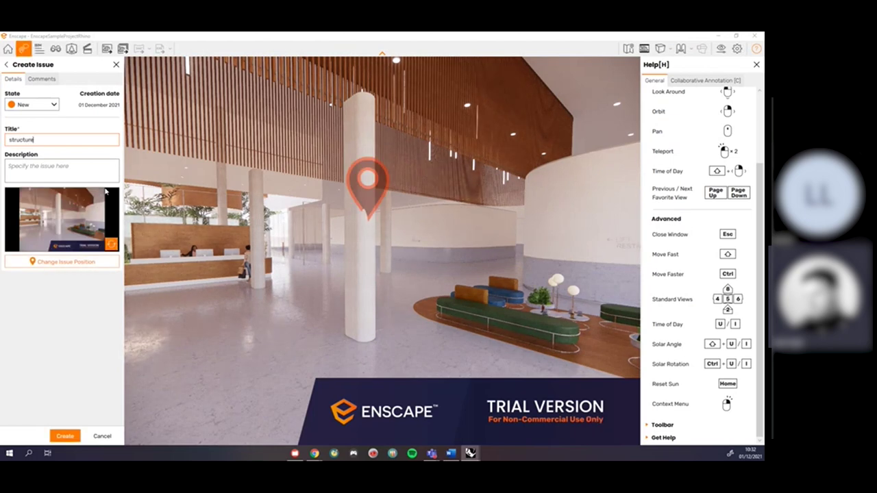
click(90, 177)
text(sdfsdgrtr)
click(60, 436)
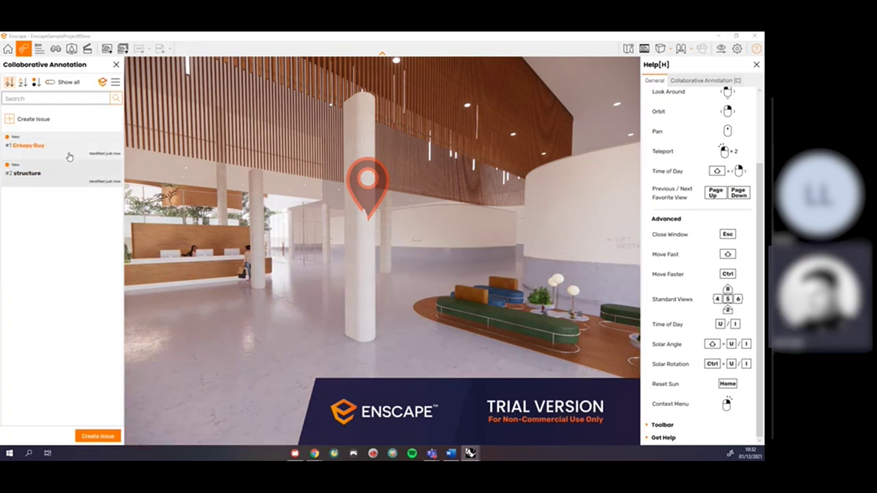
Revisit the Creepy Guy and structure issues at their saved viewpoints, and leave Collaborative Annotation
click(54, 151)
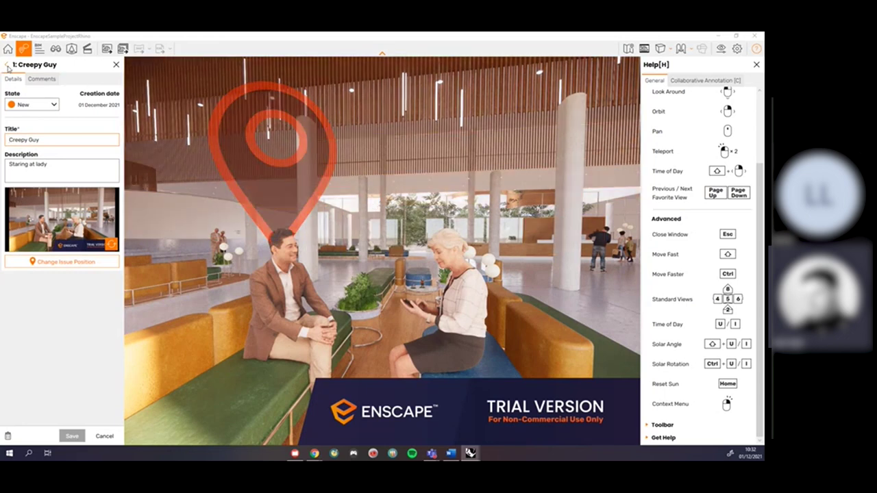
click(6, 65)
click(33, 175)
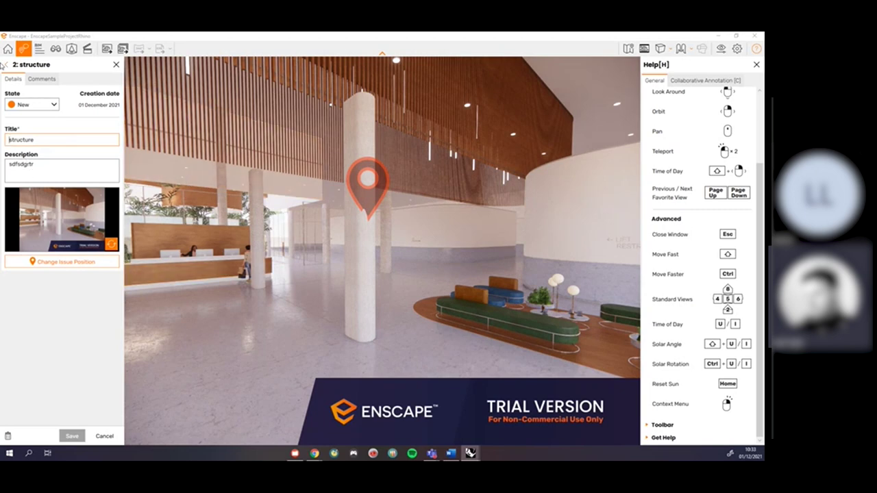
click(116, 64)
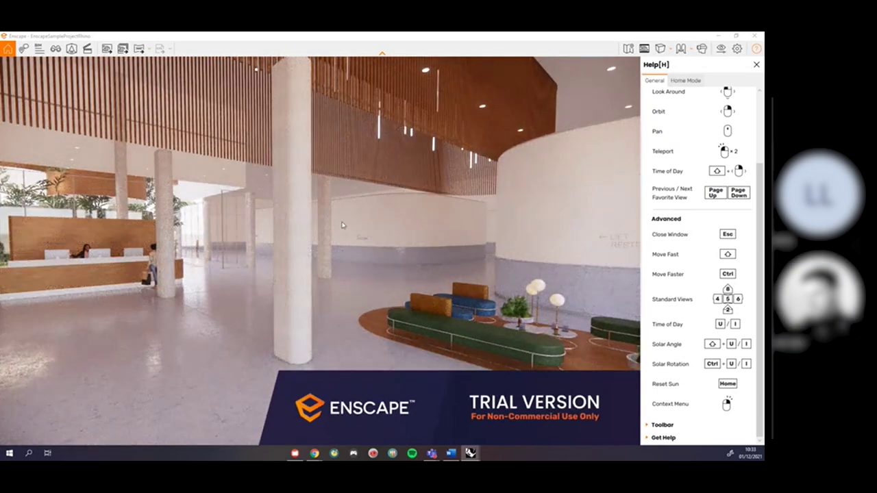
From a wider view of the lobby, show and hide the issue list, and check the BIM information before closing it
scroll(306, 222, down, 2)
key(s)
drag(372, 222, 312, 252)
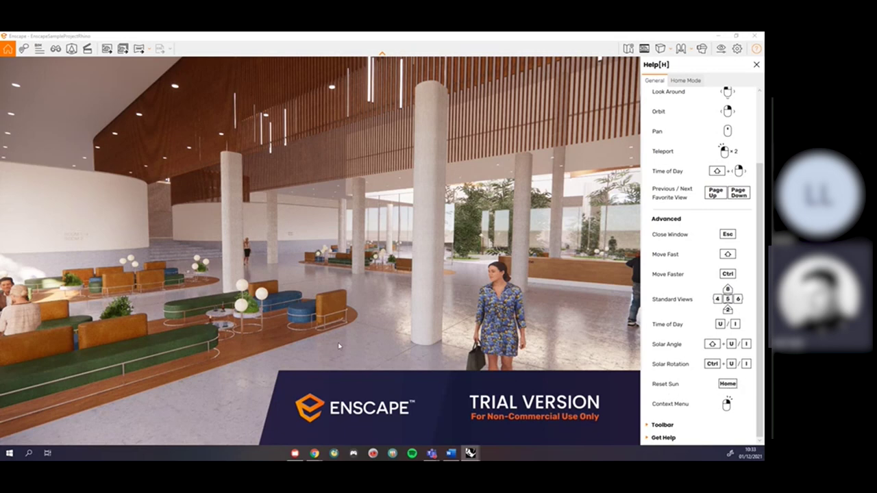
click(25, 50)
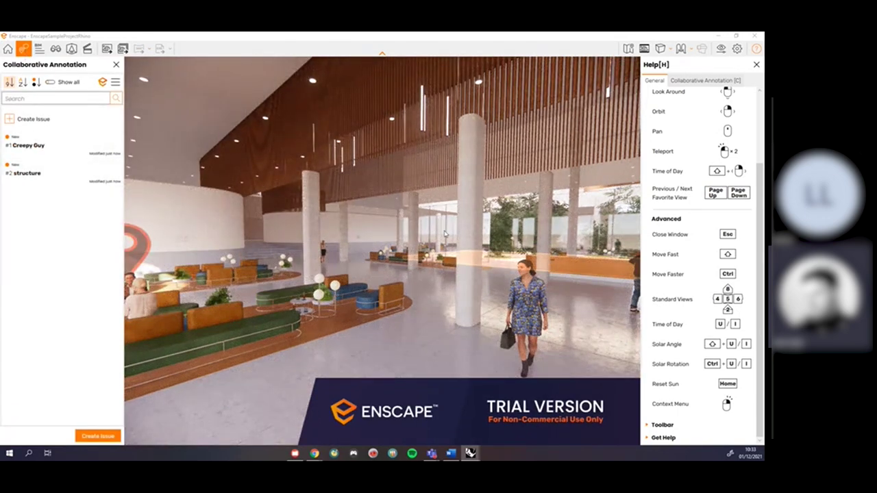
click(25, 48)
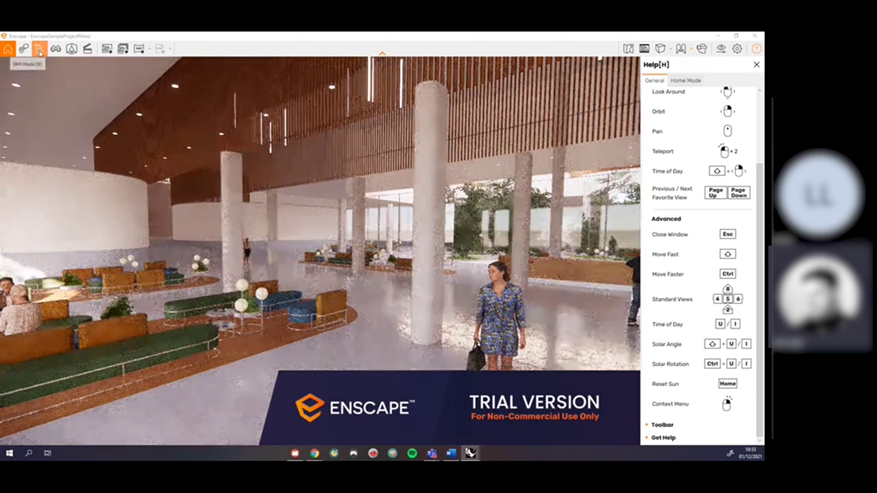
click(39, 48)
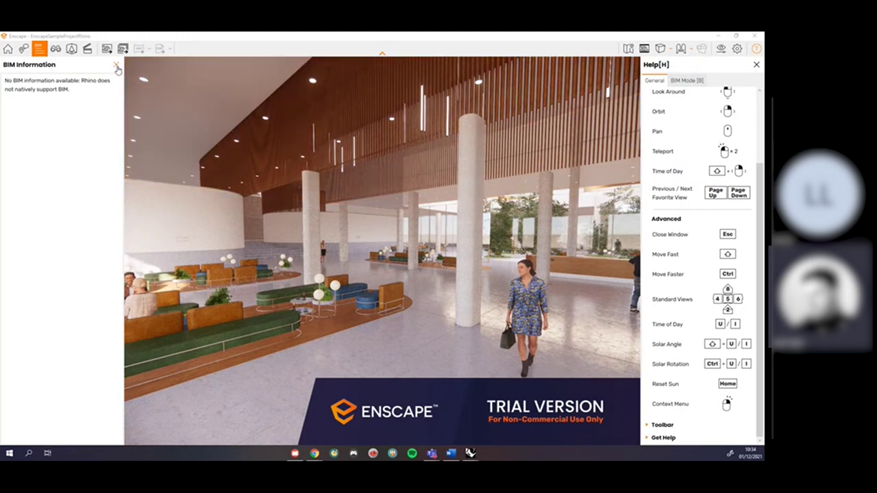
click(116, 64)
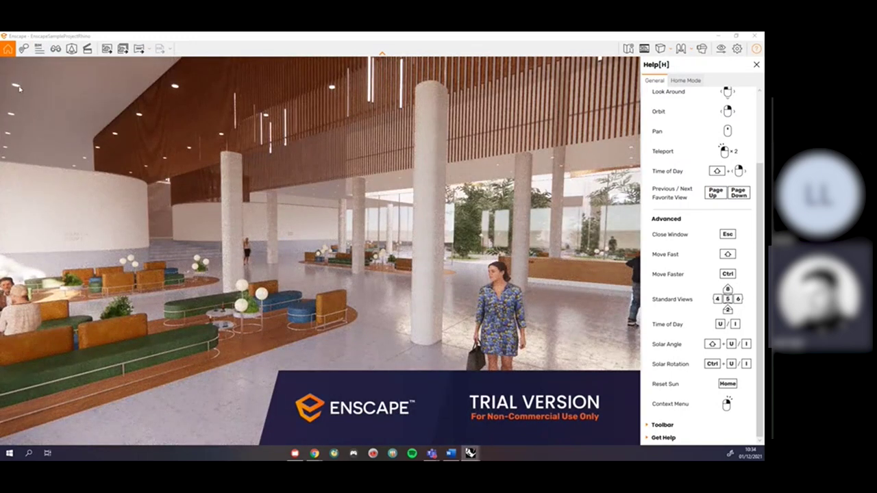
Open View Management and preview the saved views 00_New_01_Exterior, 00_New_02_Foyer, 00_New_03_Courtyard_Outside and 00_New_03_Courtyard_Outside_a
click(54, 49)
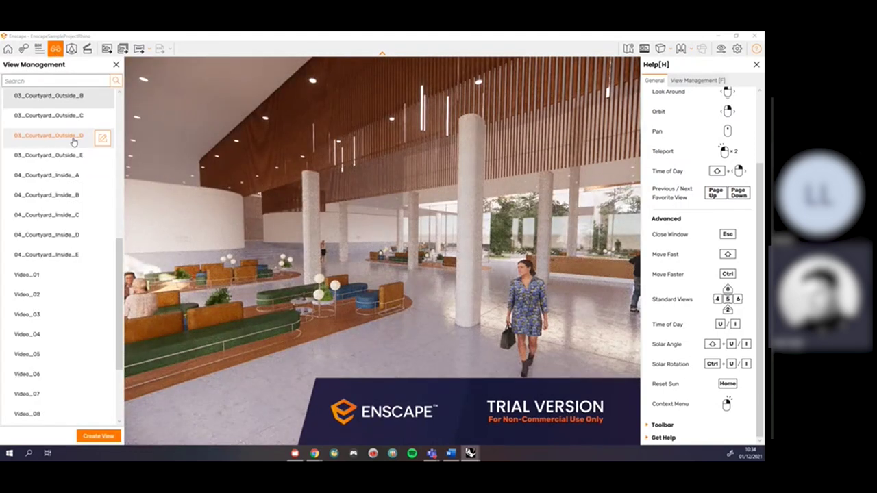
scroll(101, 147, up, 2)
scroll(102, 218, up, 5)
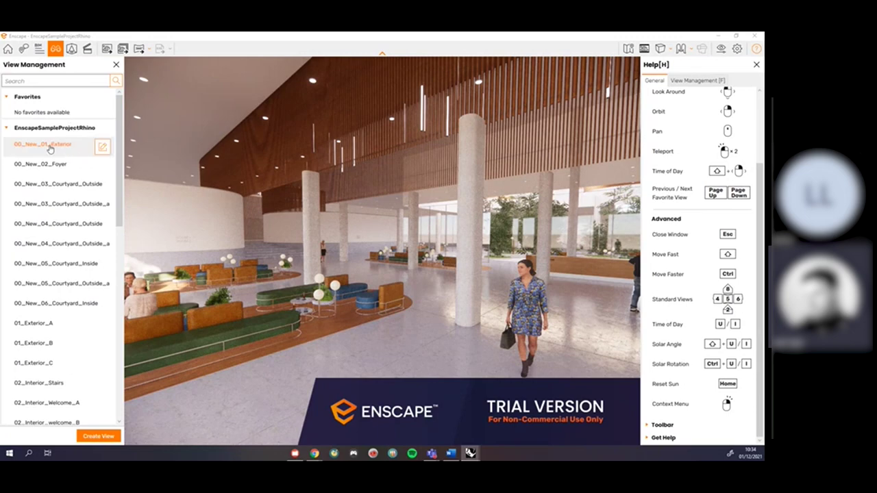
click(50, 145)
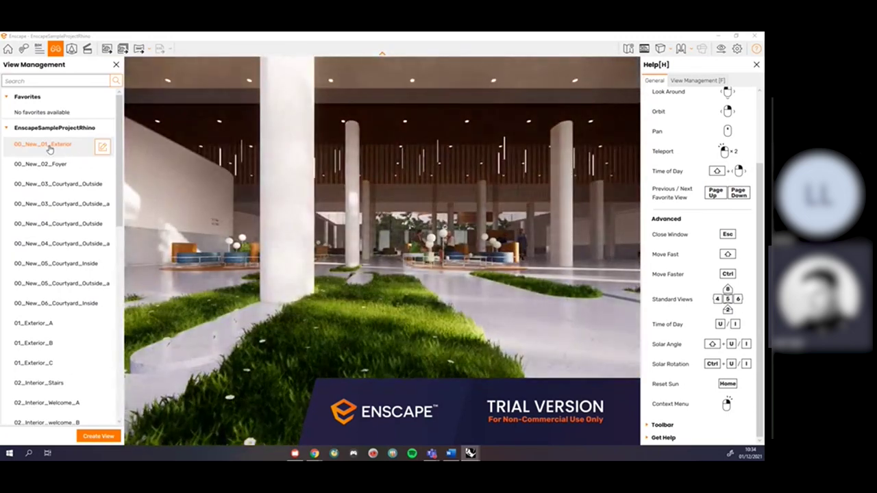
click(46, 170)
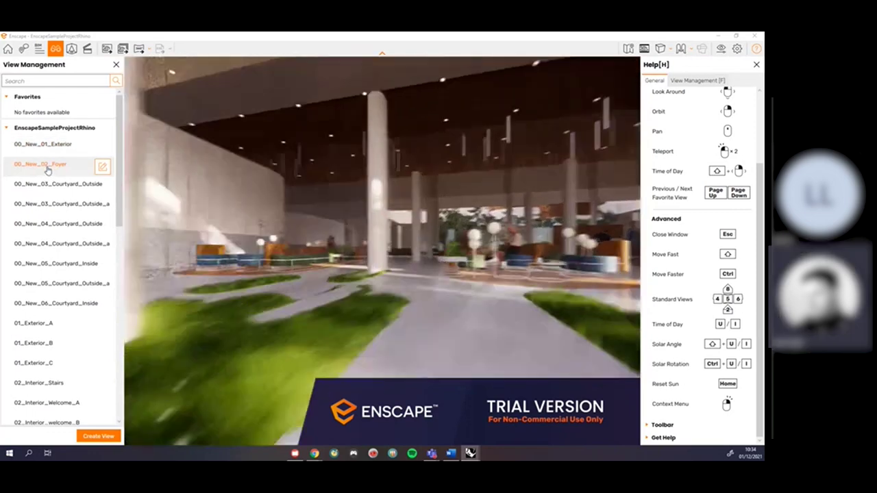
click(39, 185)
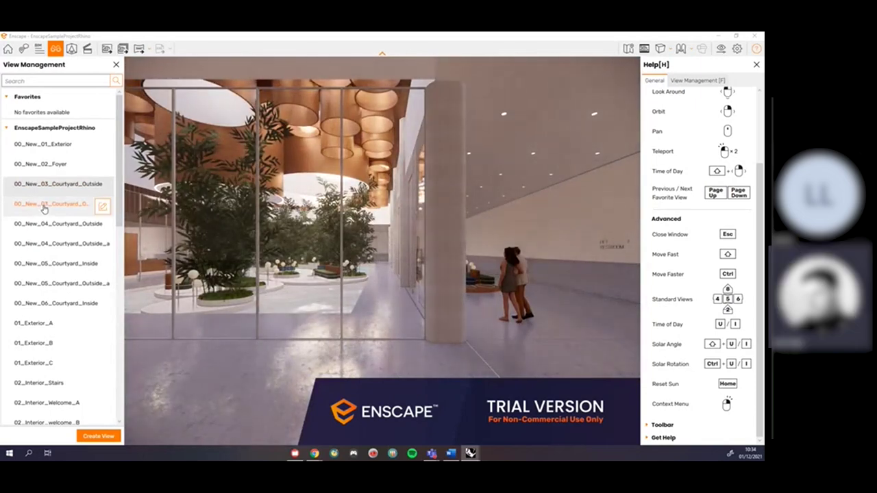
click(43, 205)
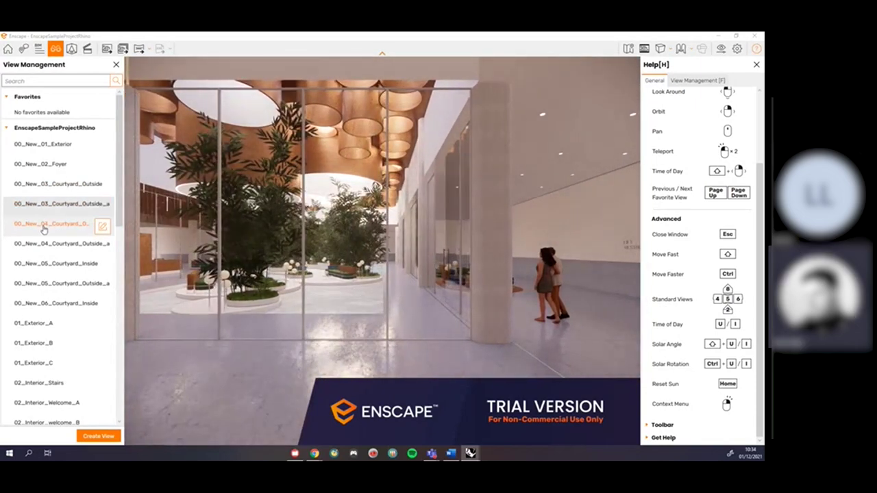
Preview the saved views 00_New_04_Courtyard_Outside, 00_New_04_Courtyard_Outside_a and 00_New_06_Courtyard_Inside, finishing on 01_Exterior_A
click(43, 225)
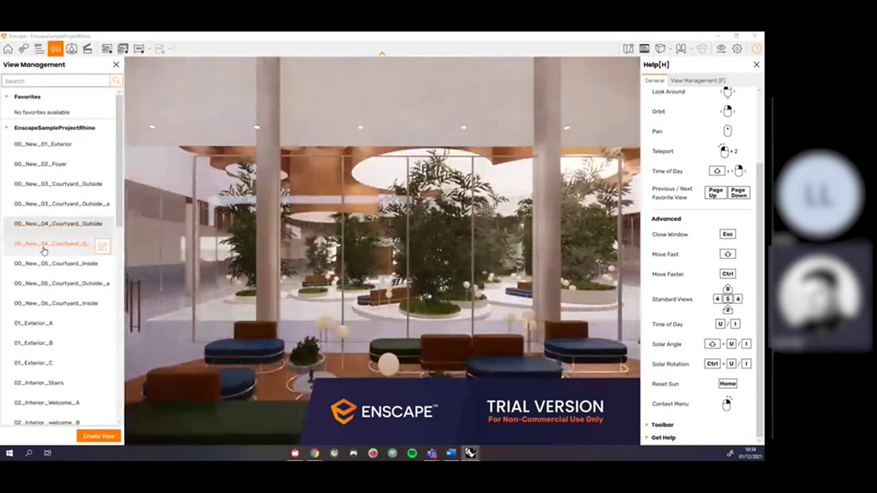
click(43, 248)
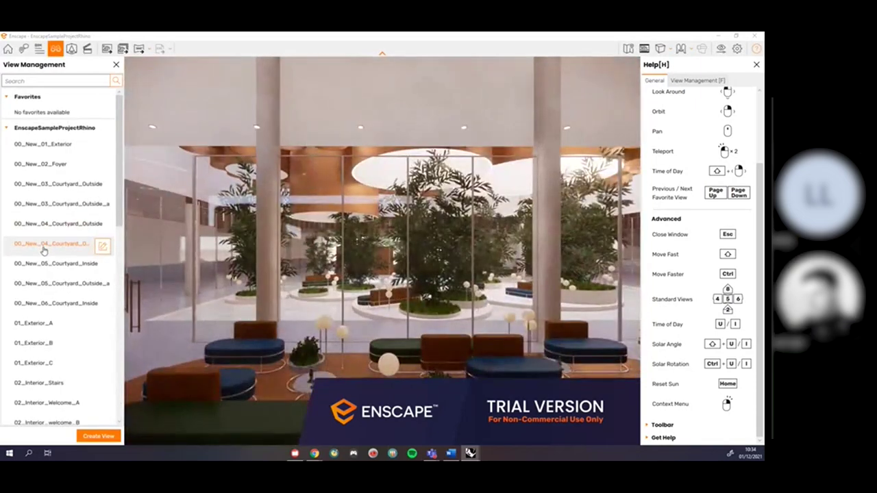
click(46, 304)
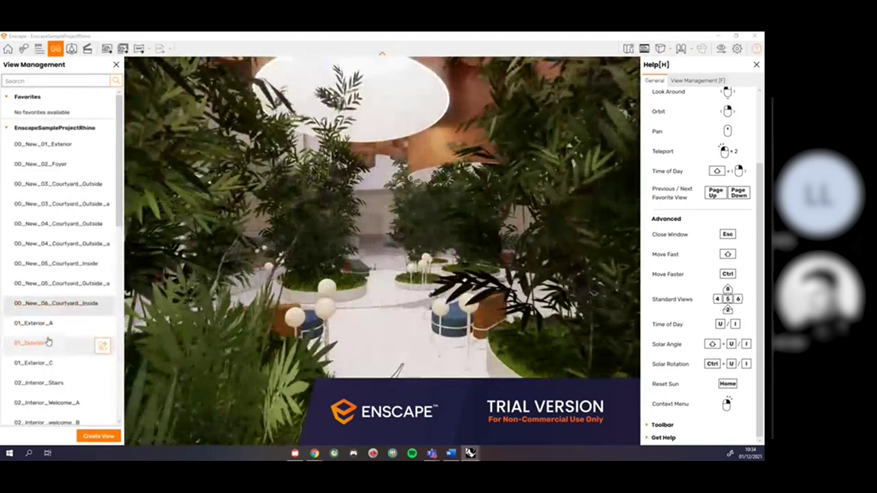
click(43, 332)
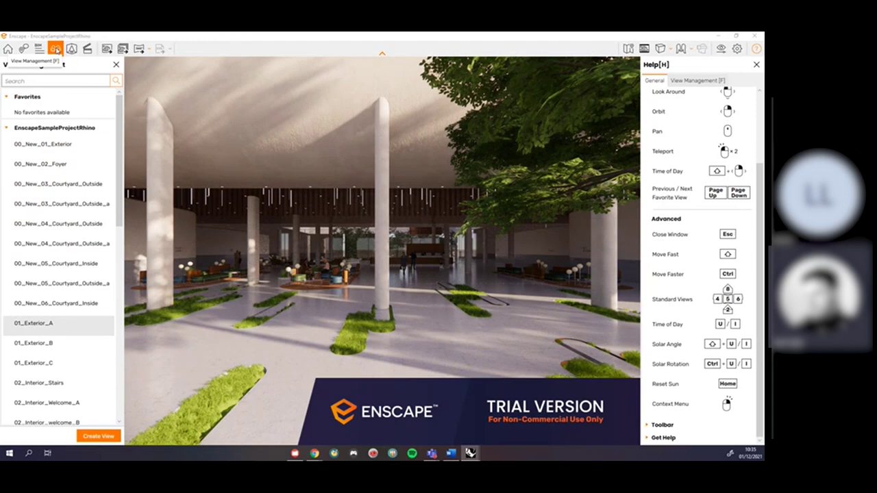
Close and reopen View Management, look through the remaining saved views, and walk into the lobby up to the seated man in the brown jacket
key(f)
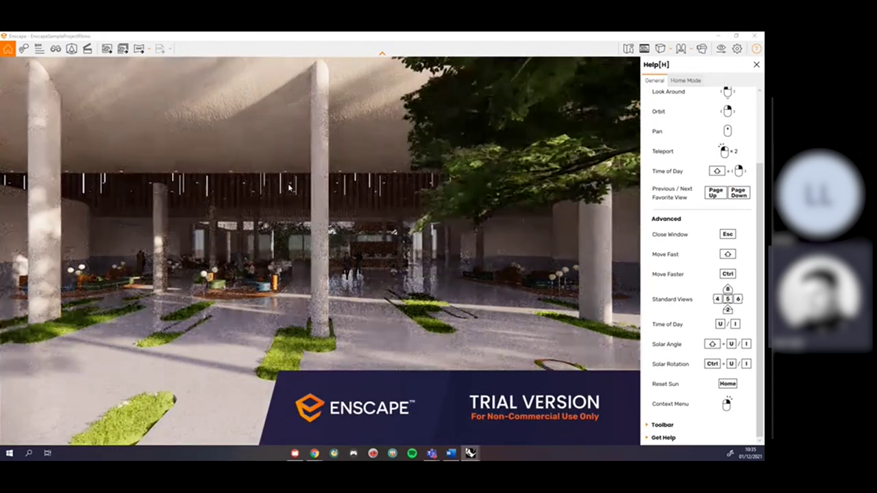
key(f)
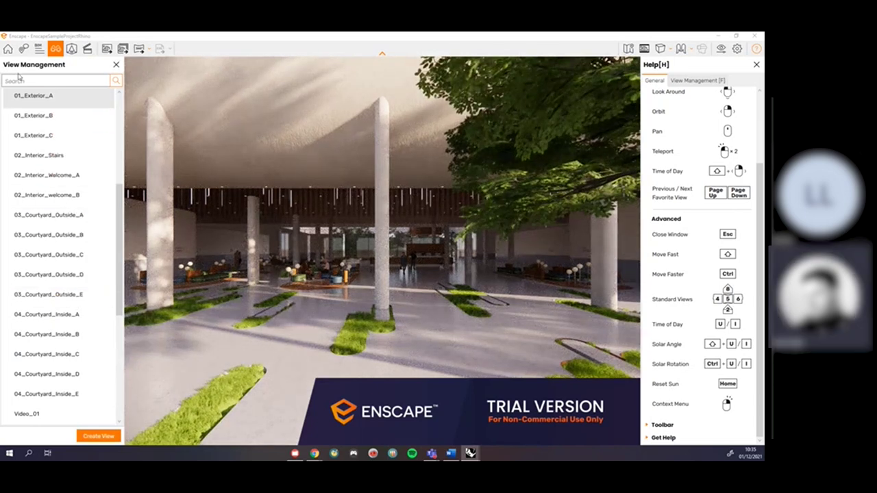
scroll(35, 226, down, 3)
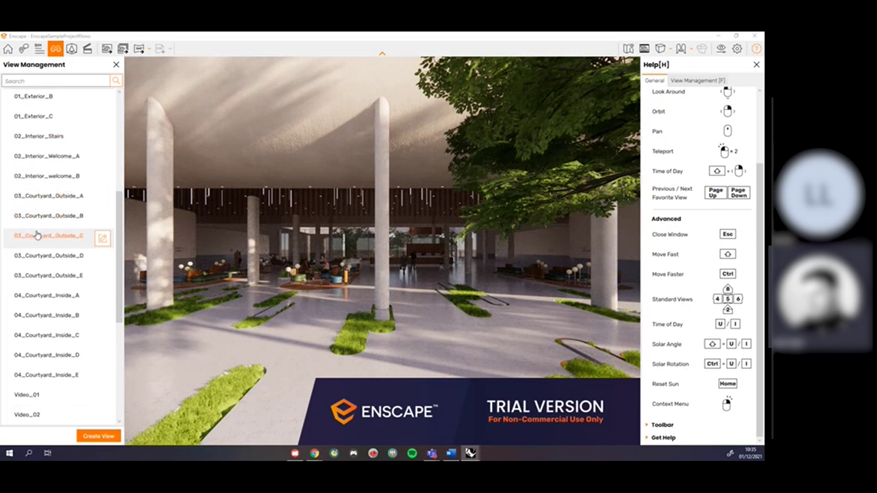
key(w)
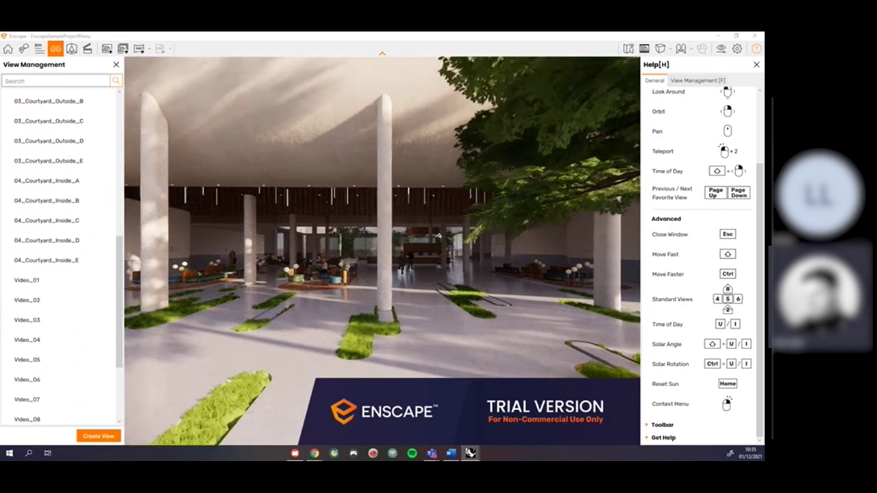
key(w)
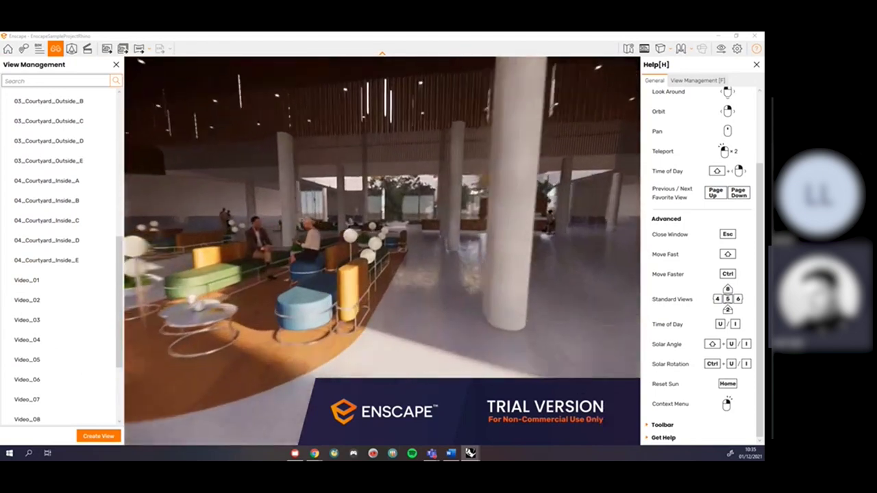
key(w)
key(a)
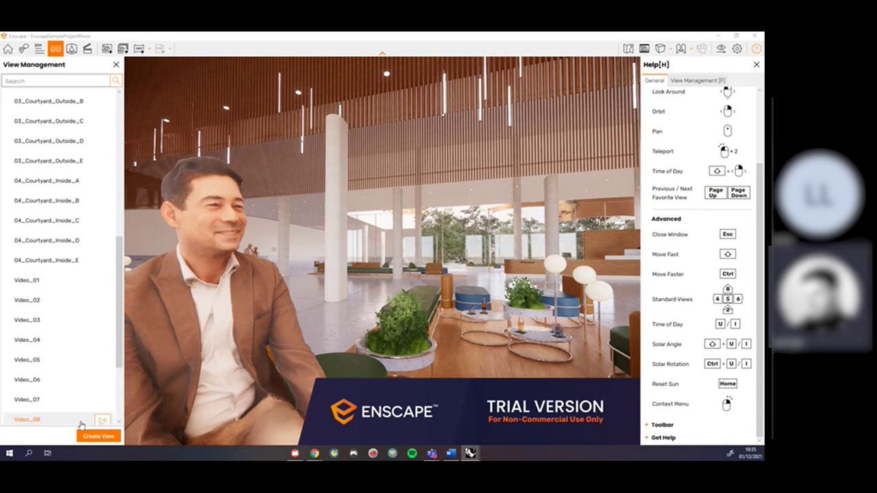
Save the current viewpoint as a new view named Creepy guy without a linked visual preset, and check it in the view list
click(95, 438)
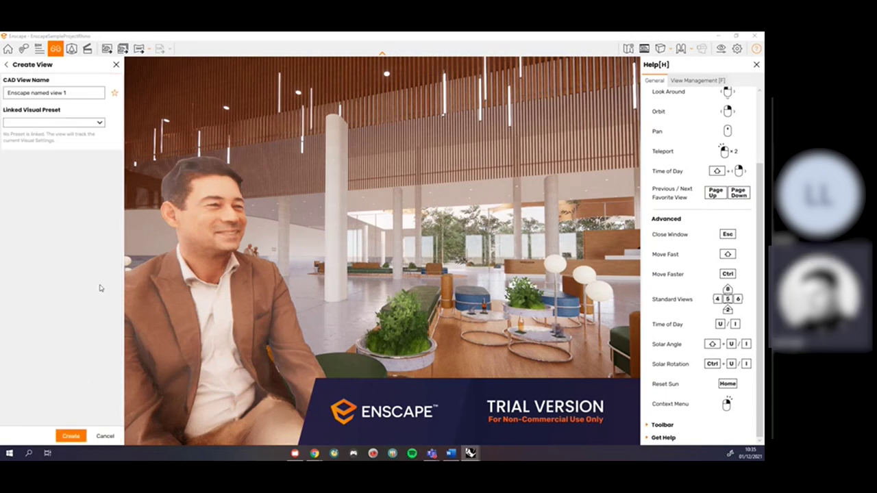
drag(77, 94, 3, 96)
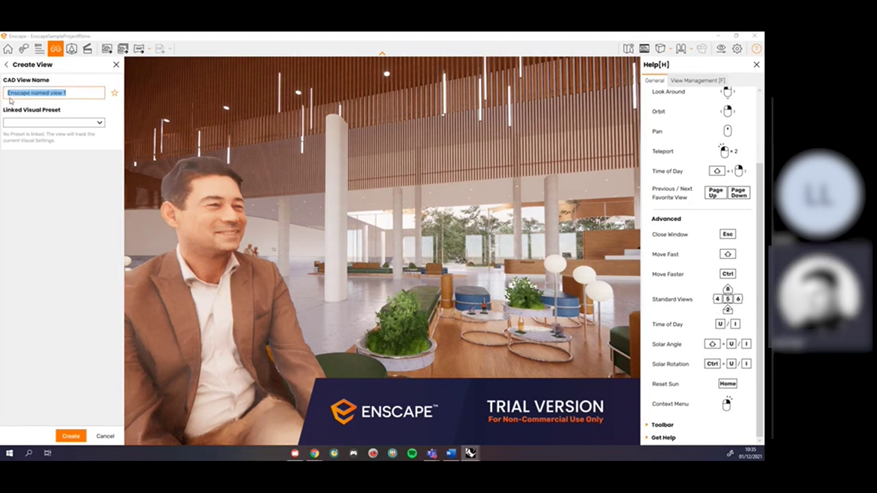
text(Creepy guy)
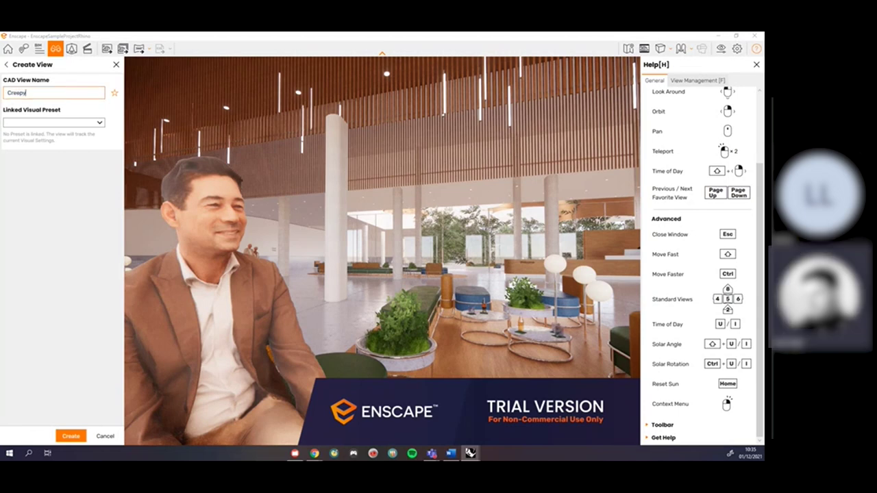
click(74, 125)
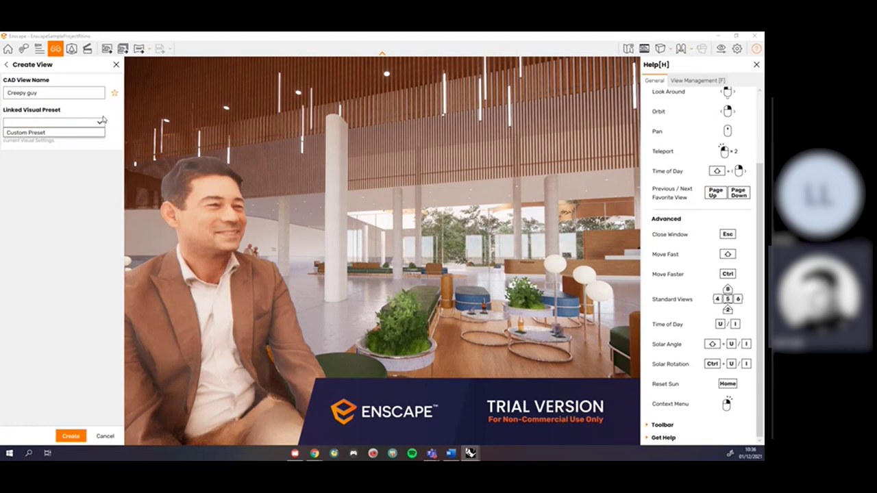
click(38, 188)
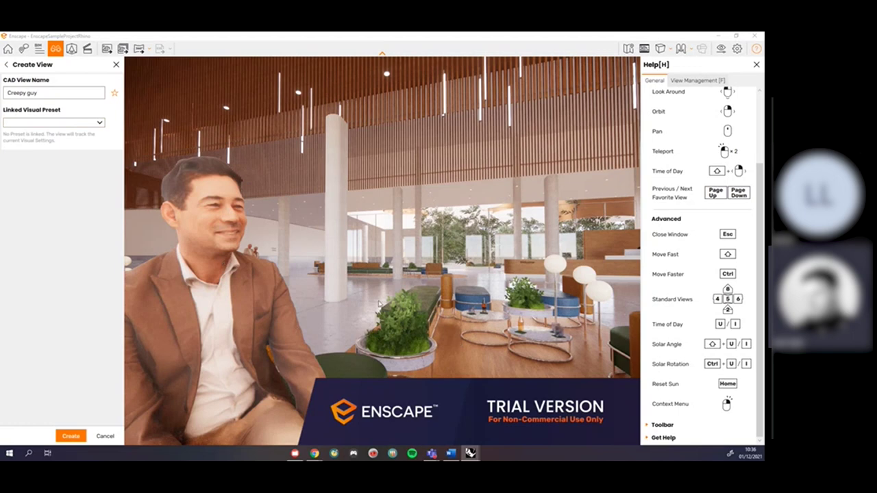
click(68, 437)
scroll(88, 288, down, 3)
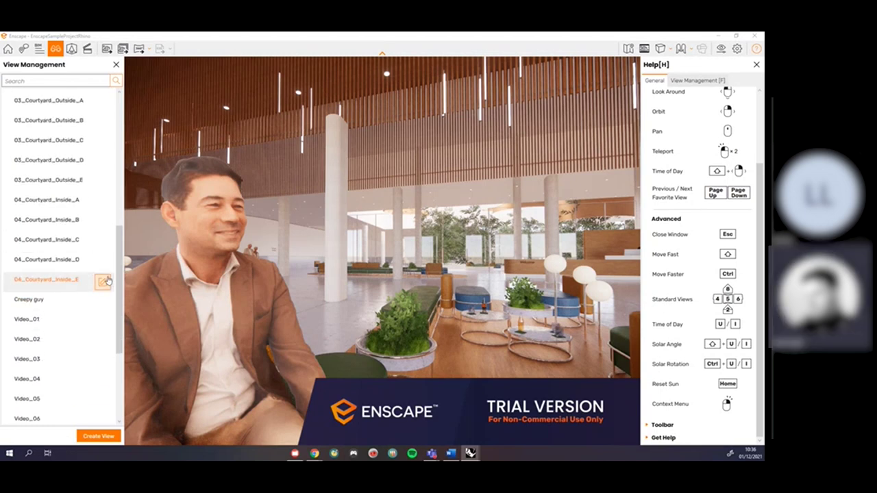
drag(120, 335, 121, 194)
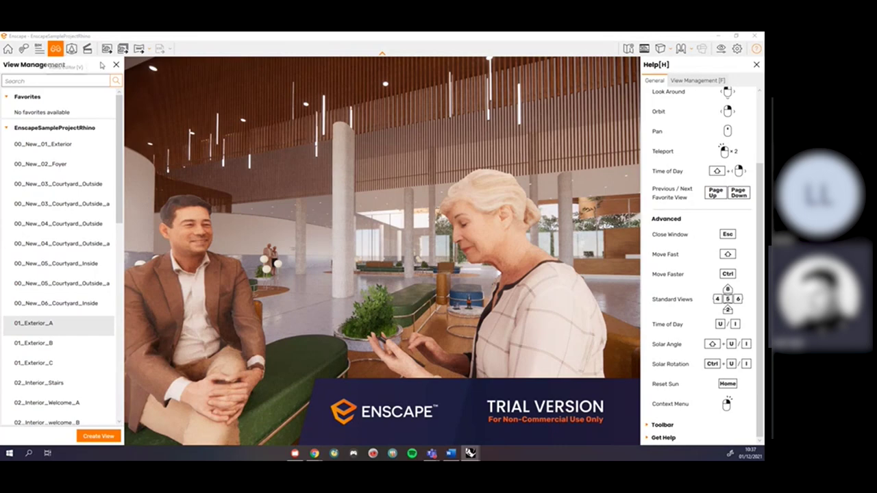
Close View Management, move to an open area of the lobby, and browse the Enscape assets in the Asset Library as far as Computer
click(116, 64)
key(w)
drag(248, 212, 309, 196)
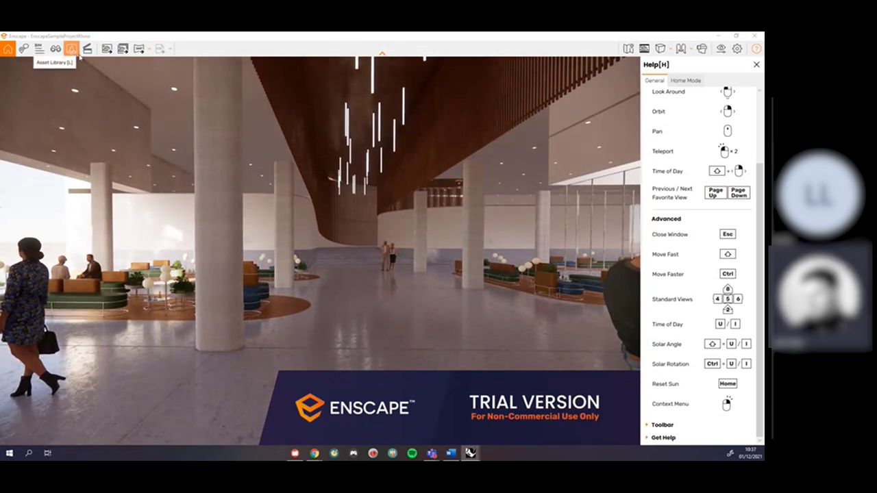
click(72, 48)
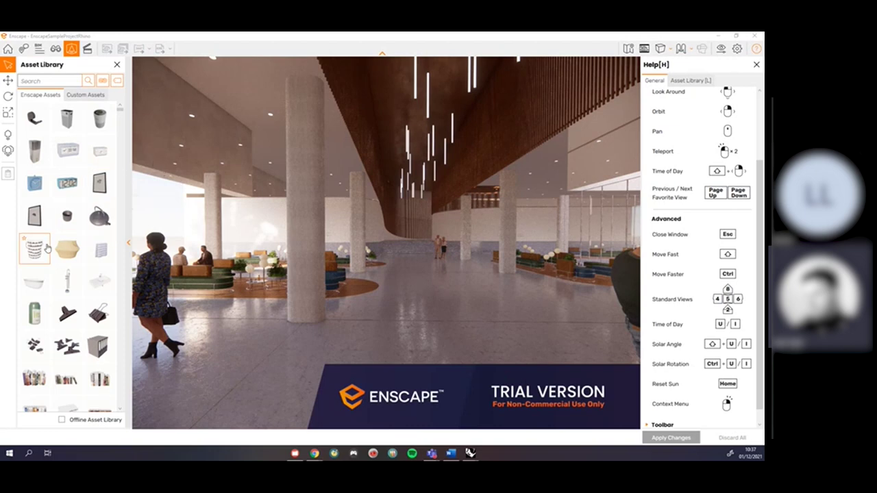
scroll(66, 255, down, 5)
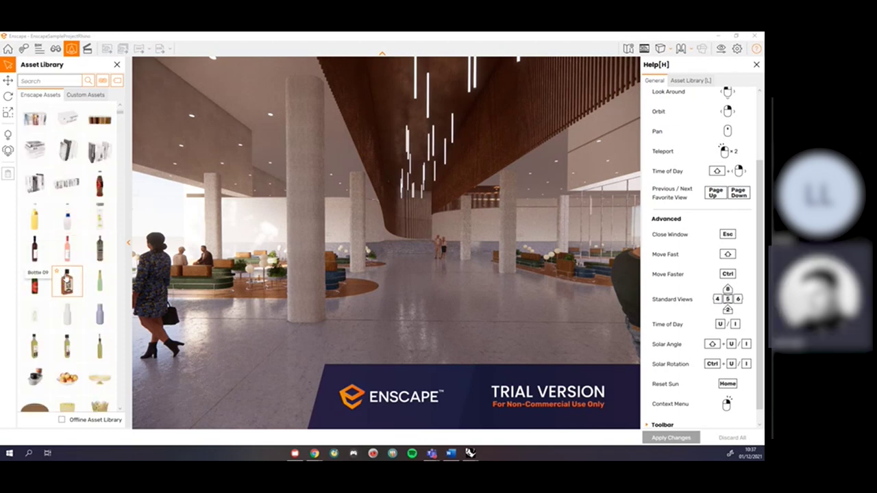
scroll(66, 281, down, 5)
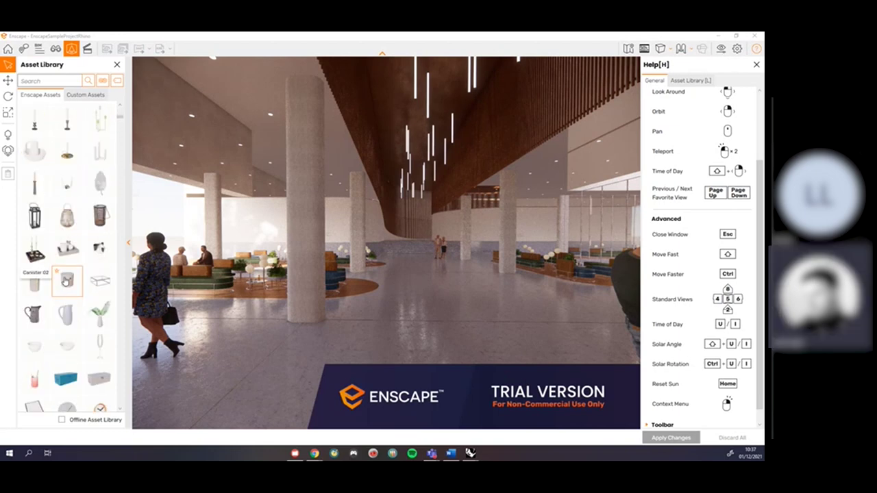
scroll(66, 281, down, 9)
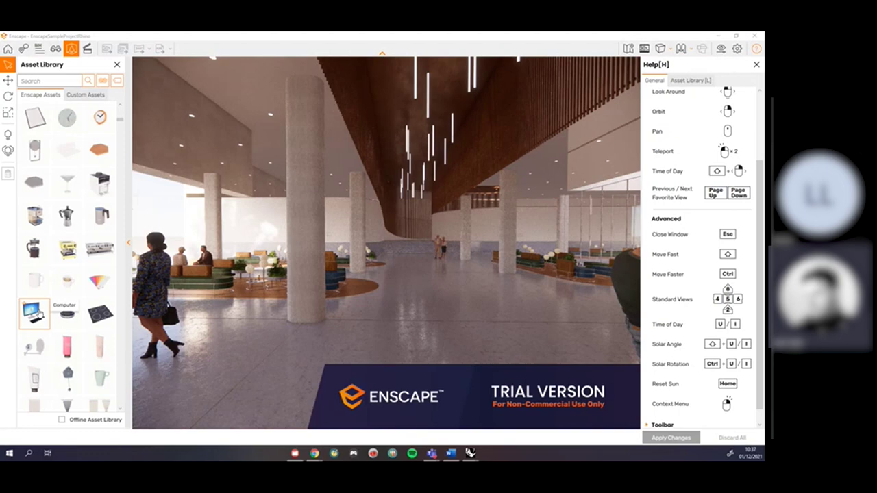
Place the Computer asset on top of the long wooden reception desk
drag(237, 288, 294, 329)
scroll(58, 273, down, 1)
key(w)
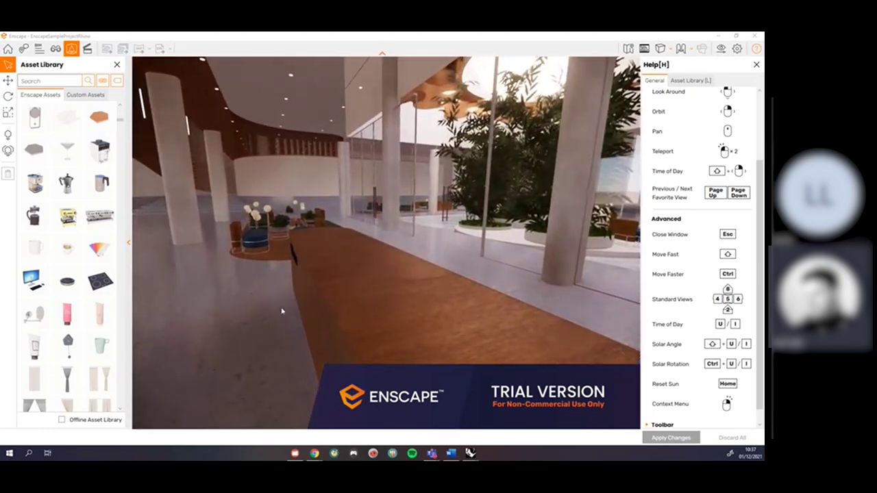
key(Page_Down)
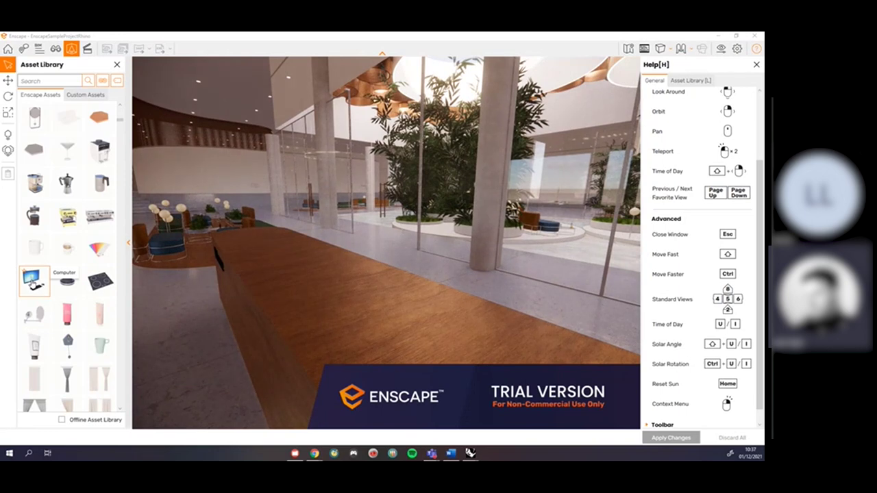
click(32, 281)
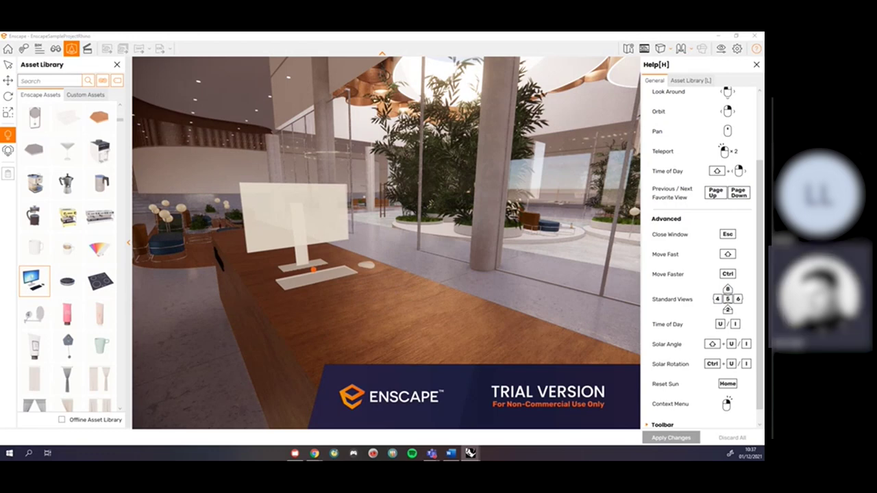
click(313, 271)
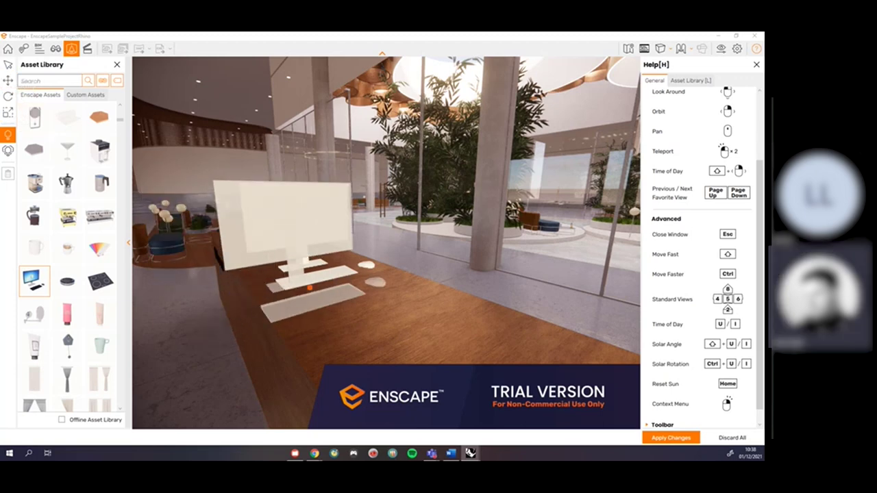
Rotate the placed computer slightly about its vertical axis on the desk
click(9, 100)
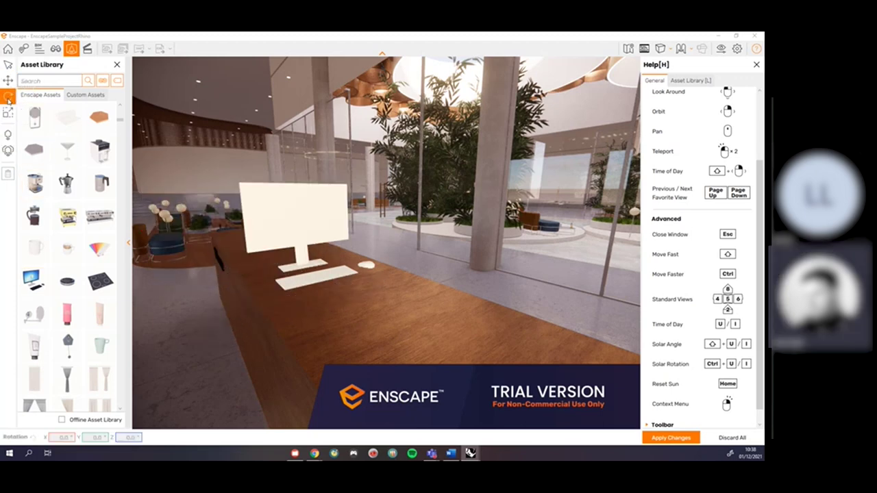
click(340, 255)
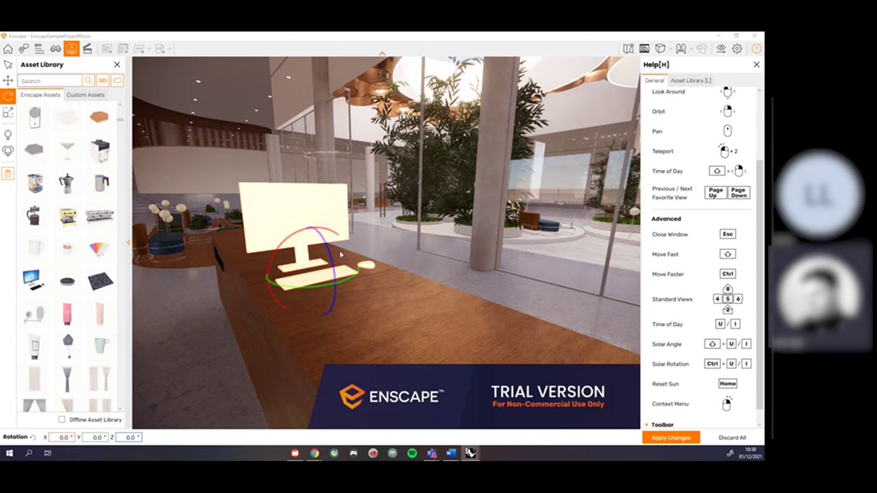
drag(350, 273, 284, 270)
Try enlarging the computer, scale it down to 72.2 %, and apply the asset changes to the project
click(8, 113)
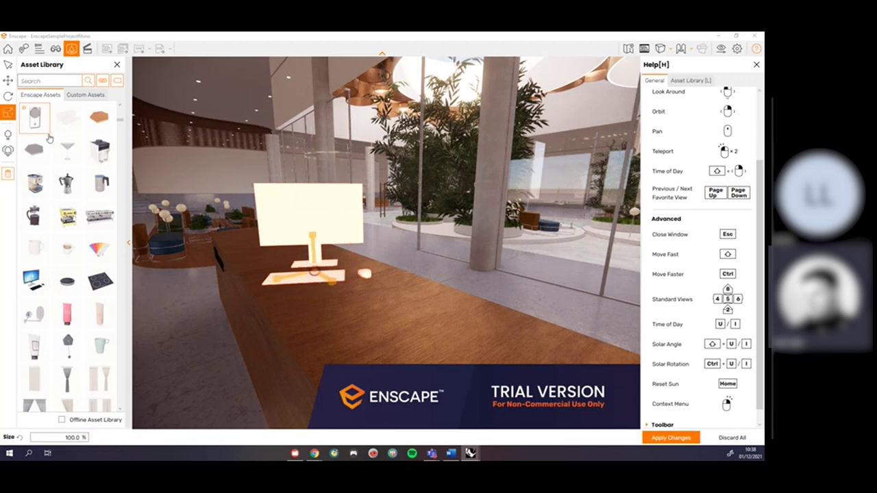
drag(332, 282, 333, 283)
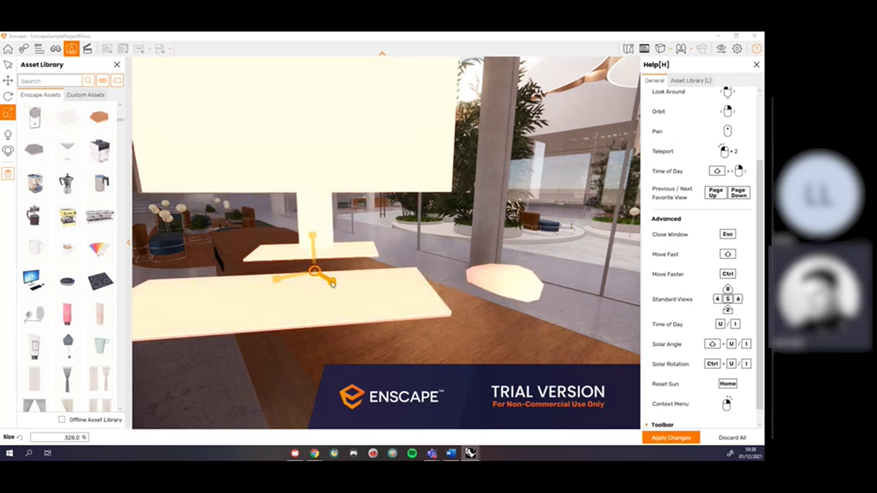
drag(330, 283, 329, 280)
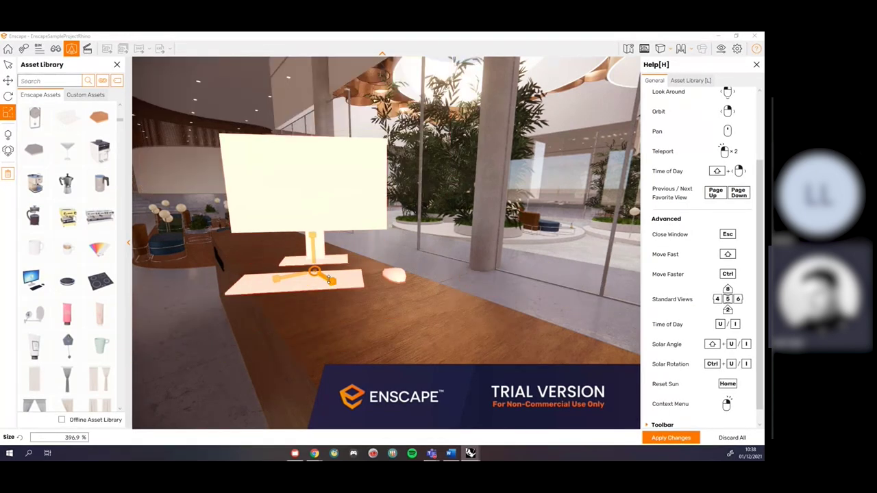
drag(330, 281, 329, 279)
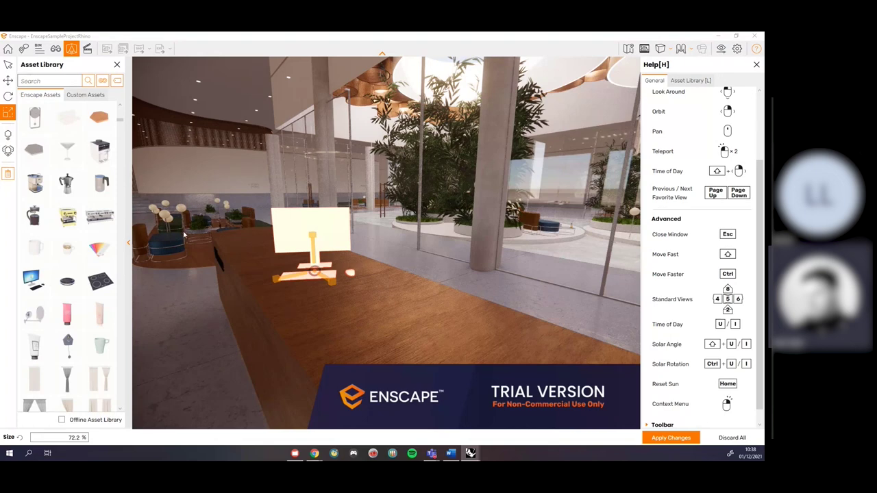
click(671, 438)
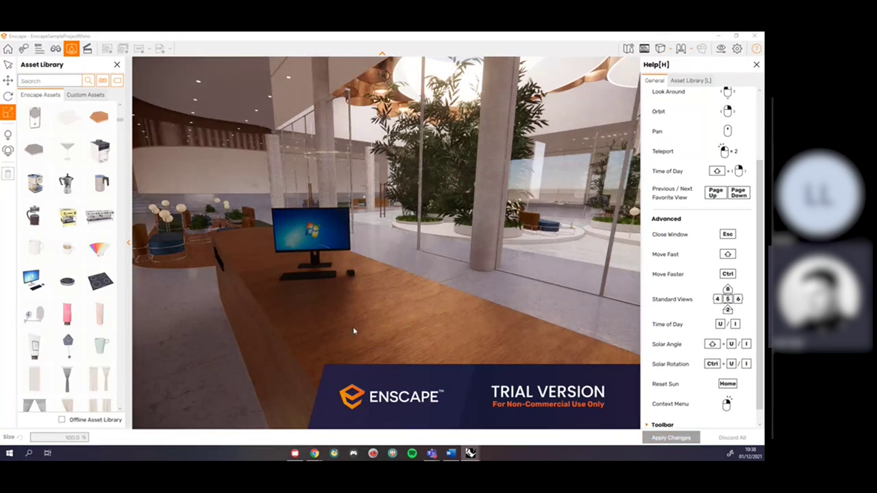
Inspect the rendered computer on the desk up close and from several angles, and return to the open lobby
double_click(340, 299)
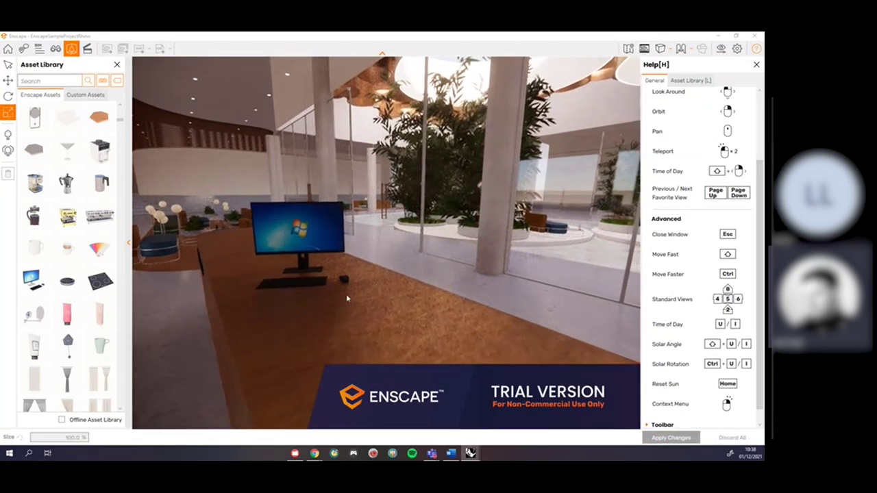
right_drag(340, 298, 319, 312)
scroll(316, 307, up, 2)
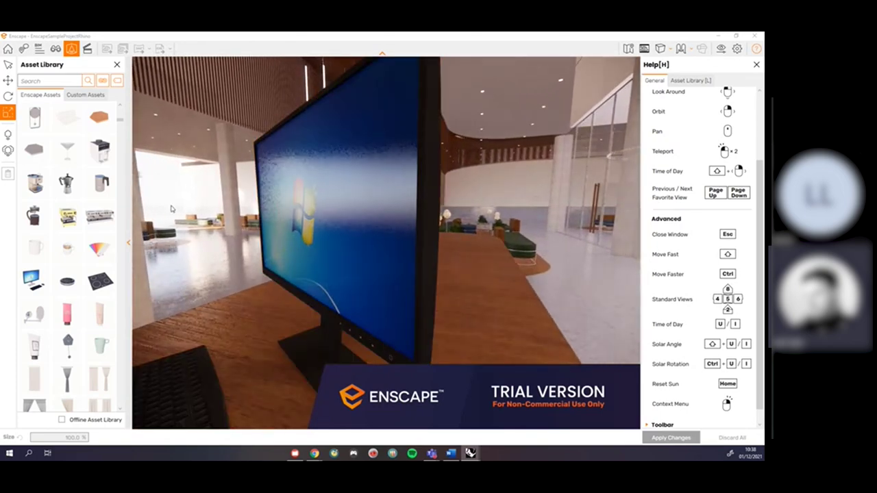
right_drag(196, 275, 262, 251)
scroll(263, 250, down, 2)
scroll(262, 251, down, 3)
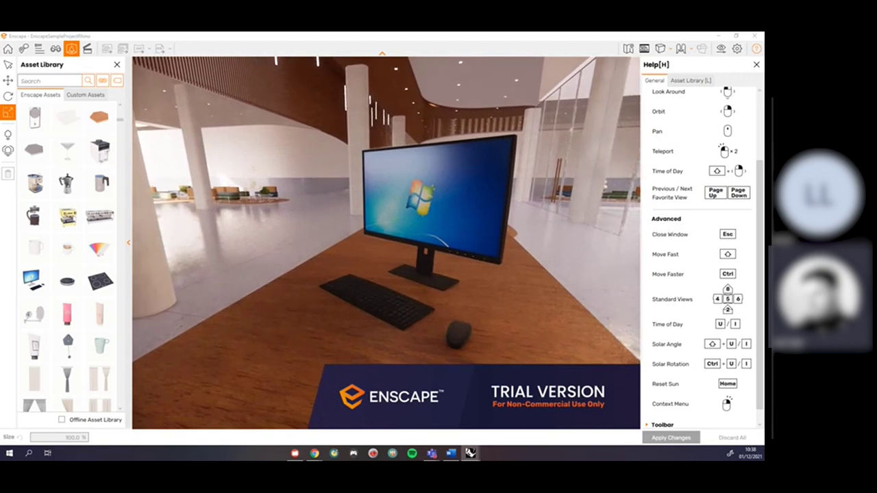
scroll(263, 250, down, 3)
drag(263, 251, 236, 252)
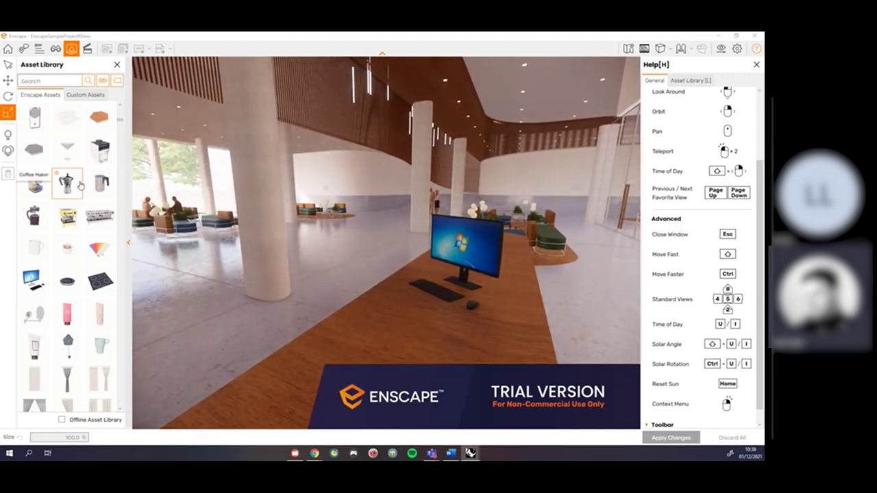
key(w)
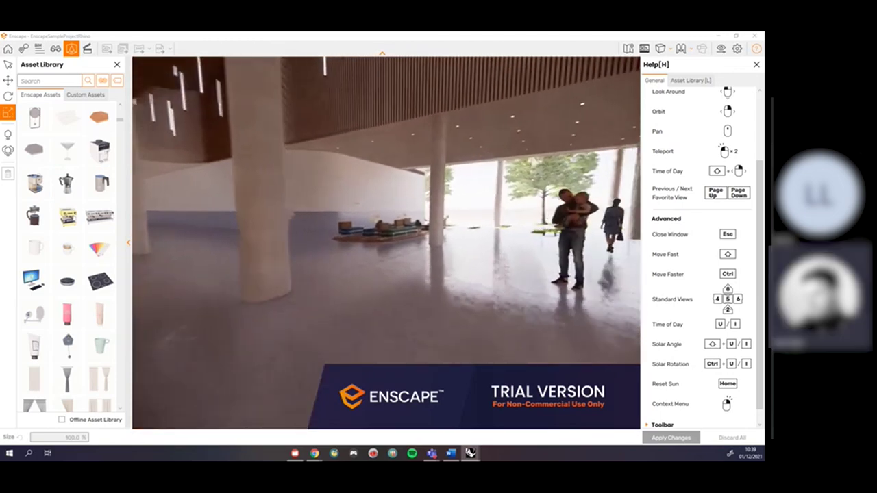
drag(274, 240, 372, 236)
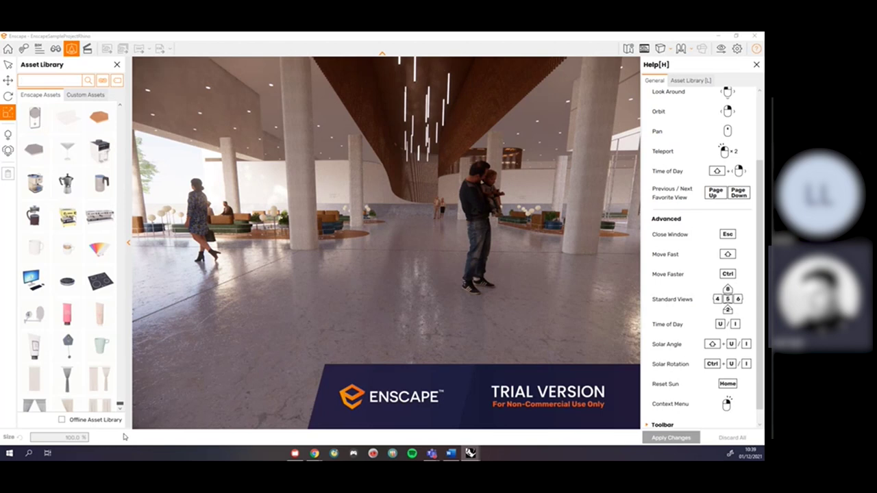
Look through the Enscape asset collection, check the custom assets, and return to the Enscape assets
drag(125, 436, 125, 418)
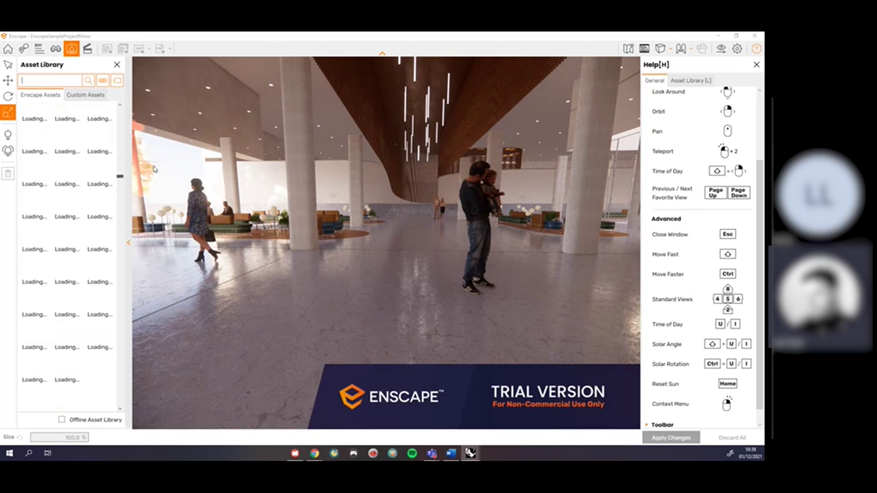
click(82, 95)
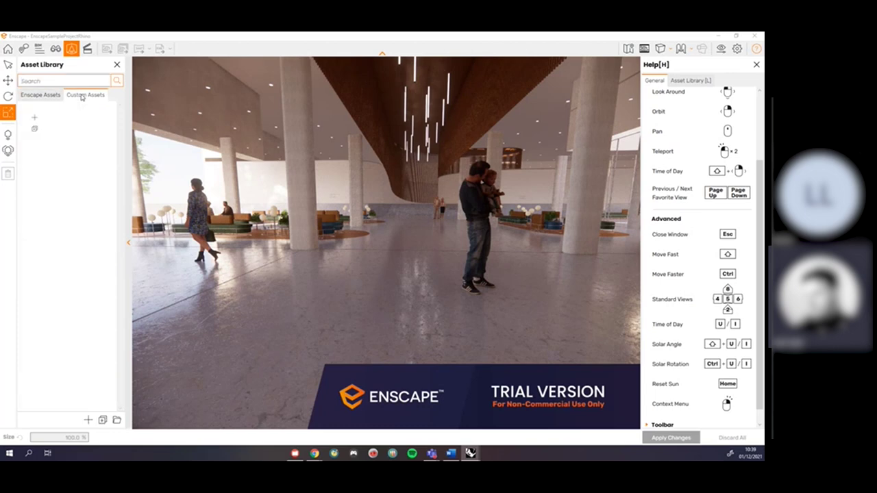
click(38, 95)
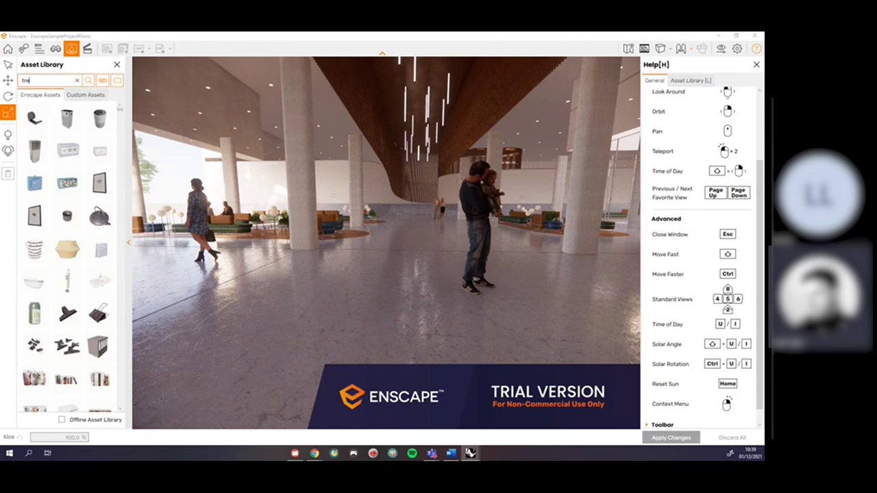
Search the Enscape assets for "tree" and browse the coniferous and deciduous trees for one to place
key(Return)
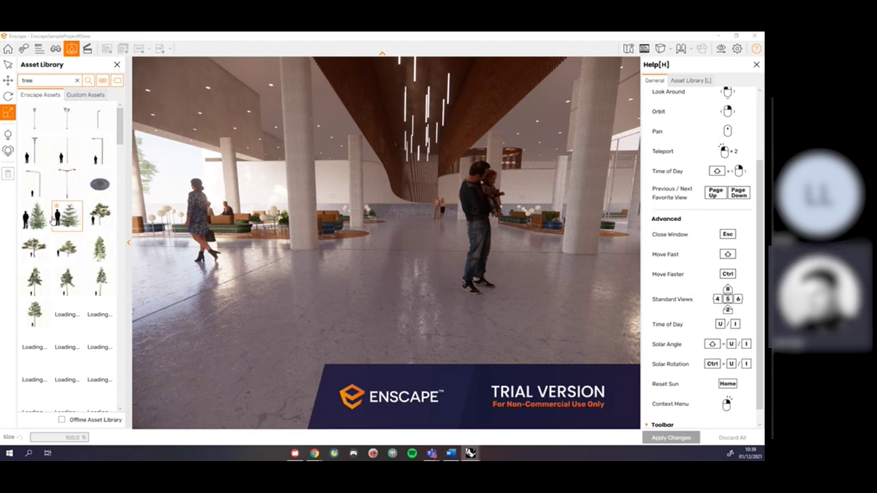
scroll(75, 248, down, 1)
scroll(75, 248, down, 3)
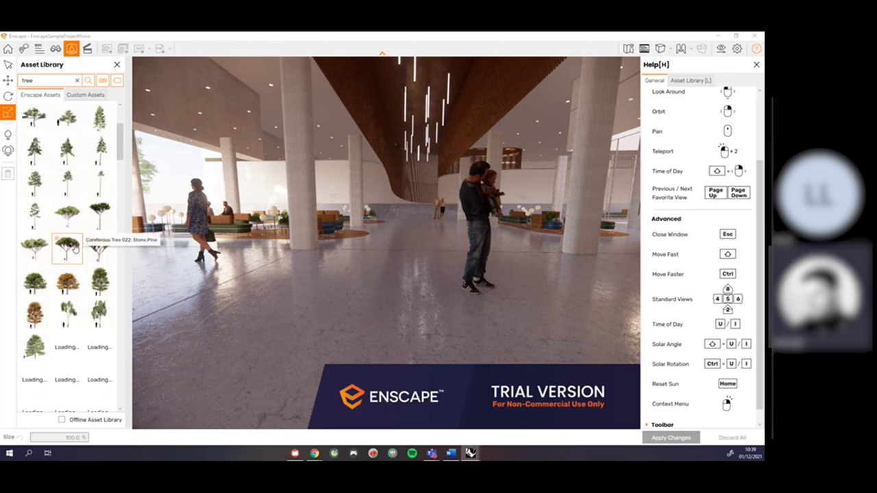
scroll(77, 247, down, 3)
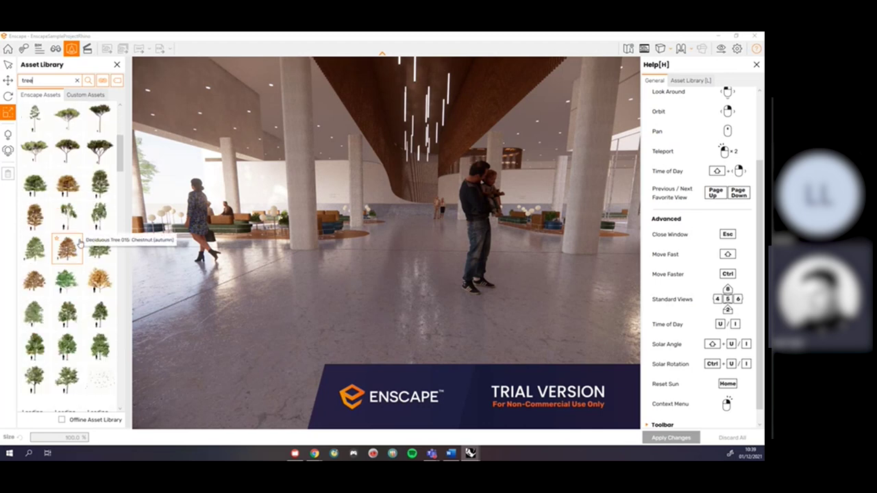
scroll(80, 243, down, 5)
scroll(69, 249, down, 3)
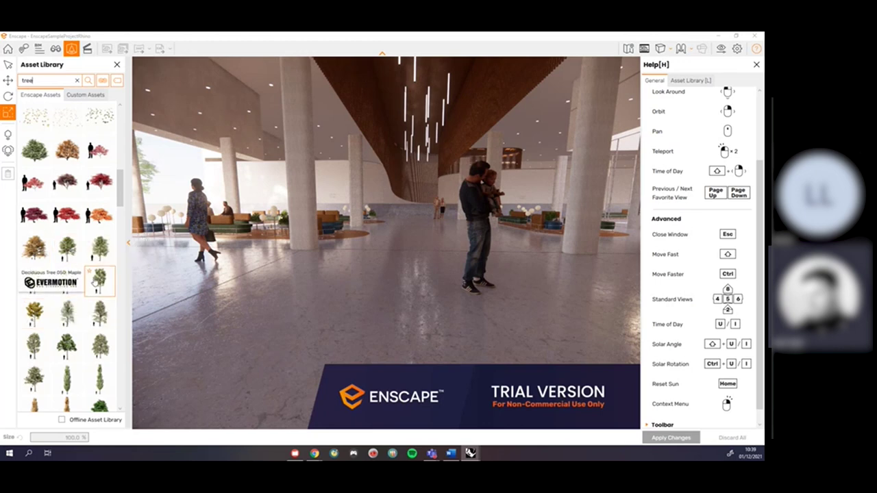
scroll(93, 278, down, 2)
scroll(99, 227, up, 1)
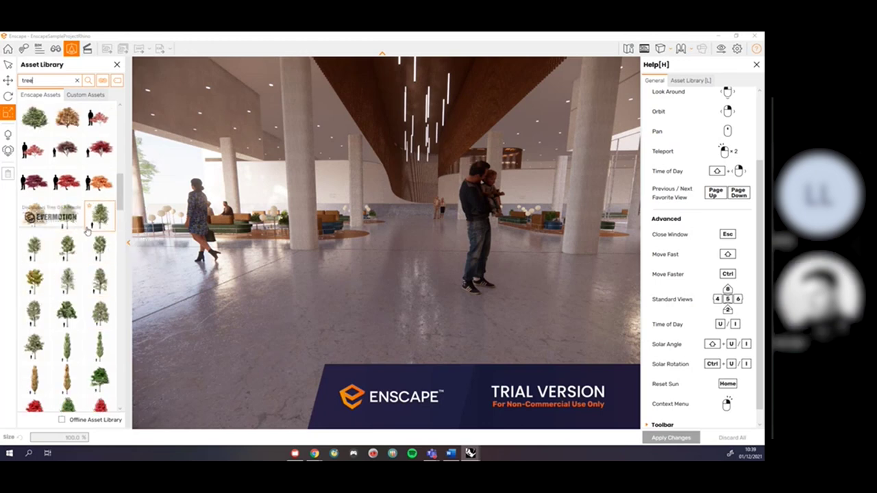
scroll(99, 226, down, 4)
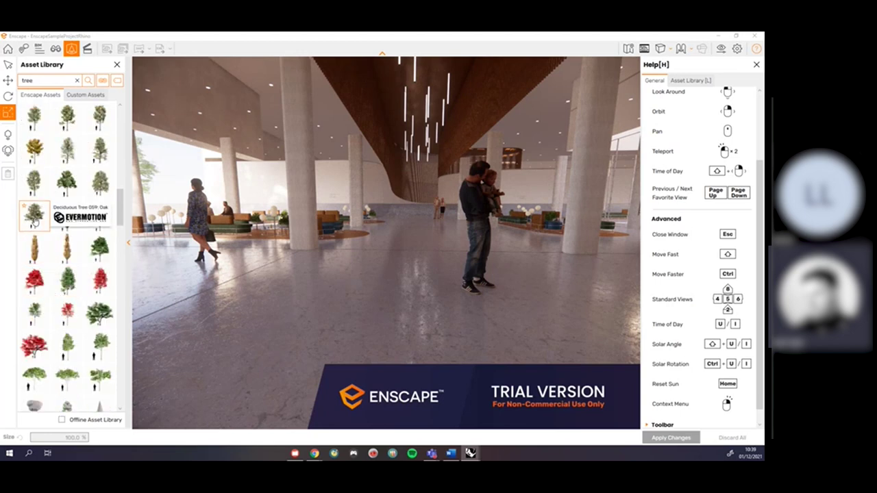
Place a dark green broad-crowned tree on the lobby floor beside the man carrying a child, apply the changes, and leave placement mode
click(99, 249)
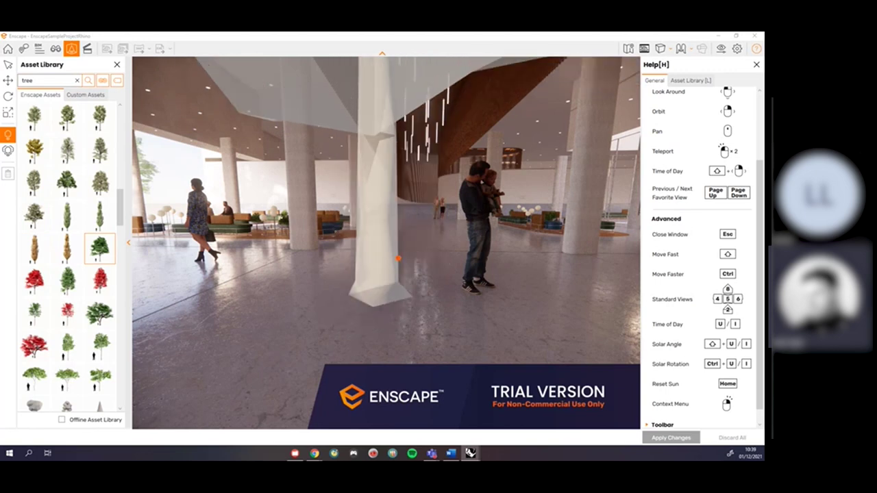
click(420, 256)
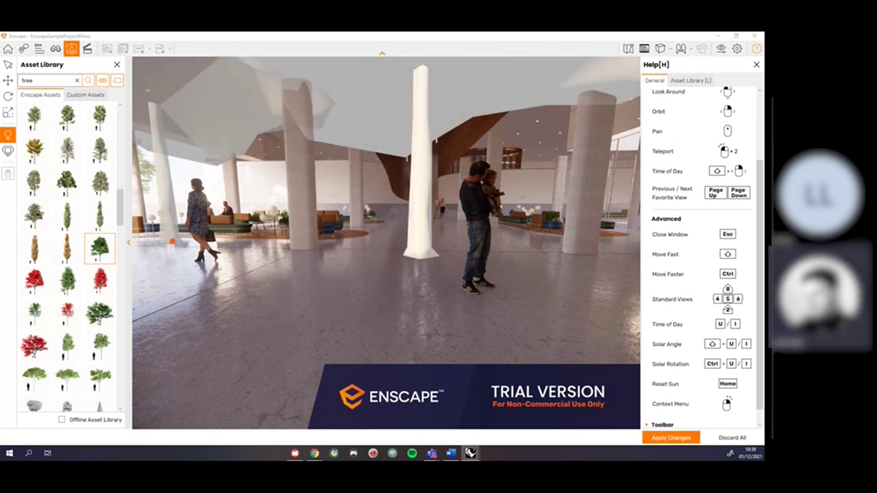
click(661, 440)
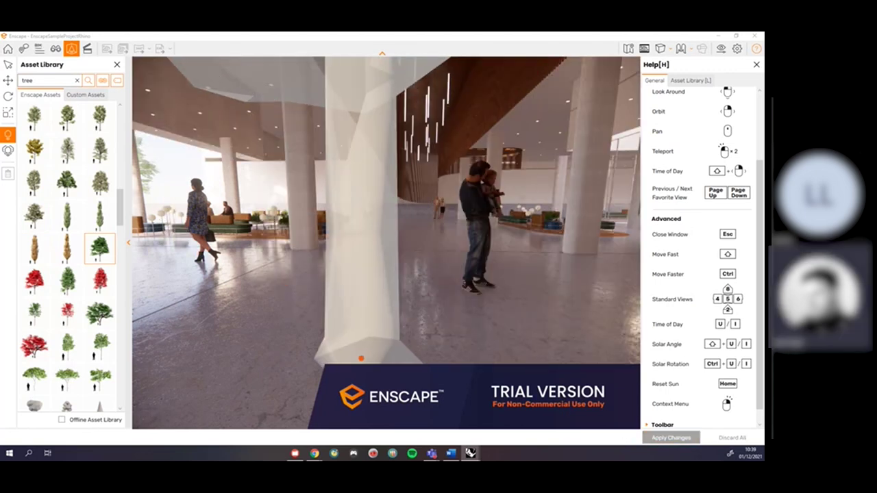
click(7, 65)
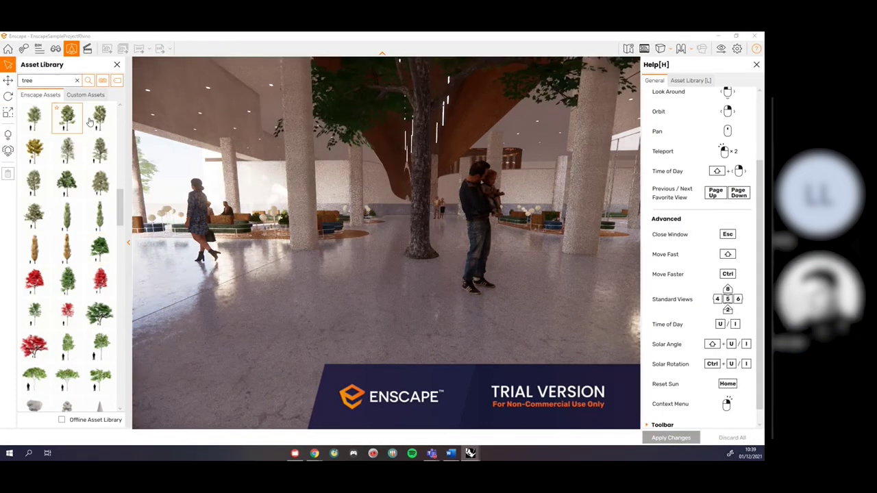
Scale the large tree in the middle of the lobby down to 49.3 % and apply the change
drag(438, 293, 456, 219)
key(s)
key(w)
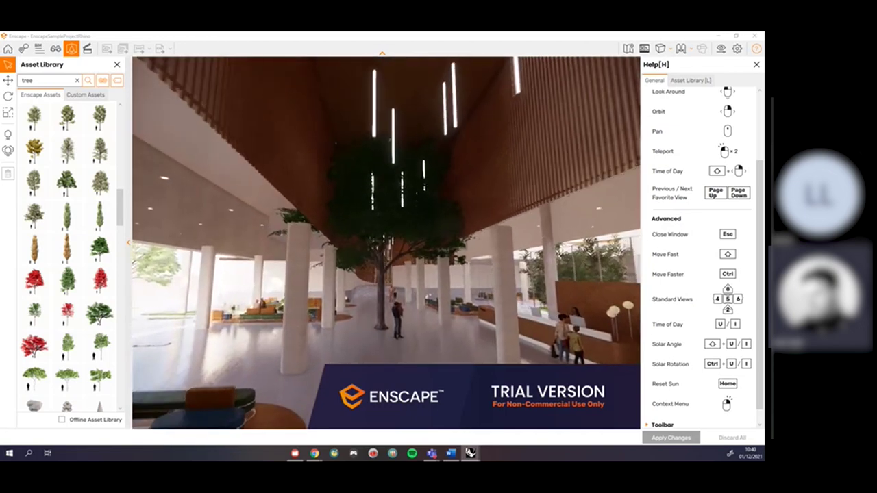
mouse_move(503, 261)
mouse_down()
mouse_move(502, 218)
mouse_move(503, 262)
mouse_up()
click(395, 272)
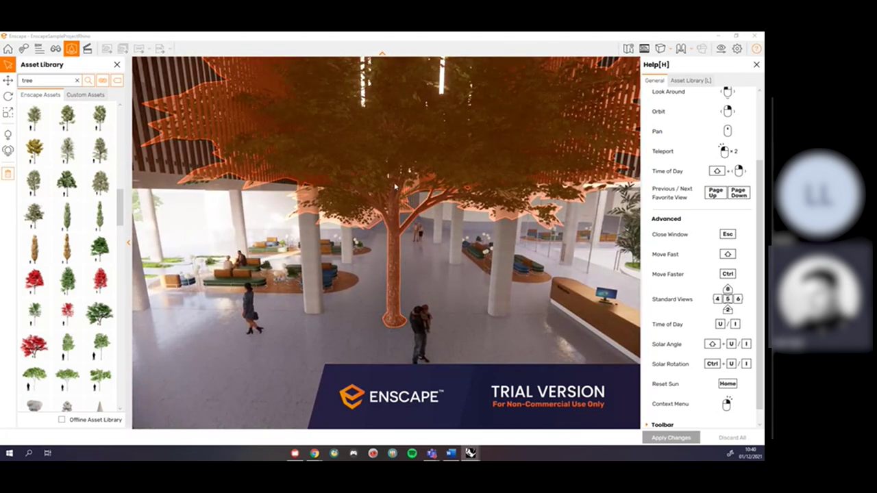
click(8, 97)
click(8, 112)
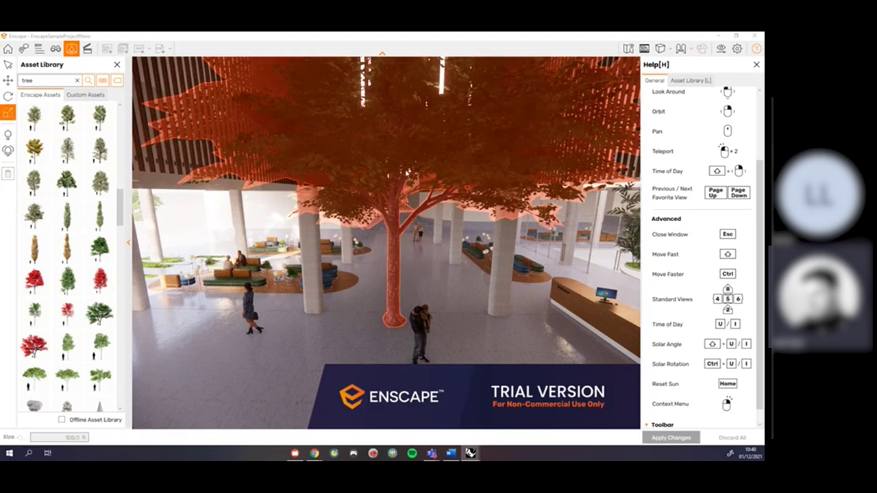
drag(409, 198, 412, 177)
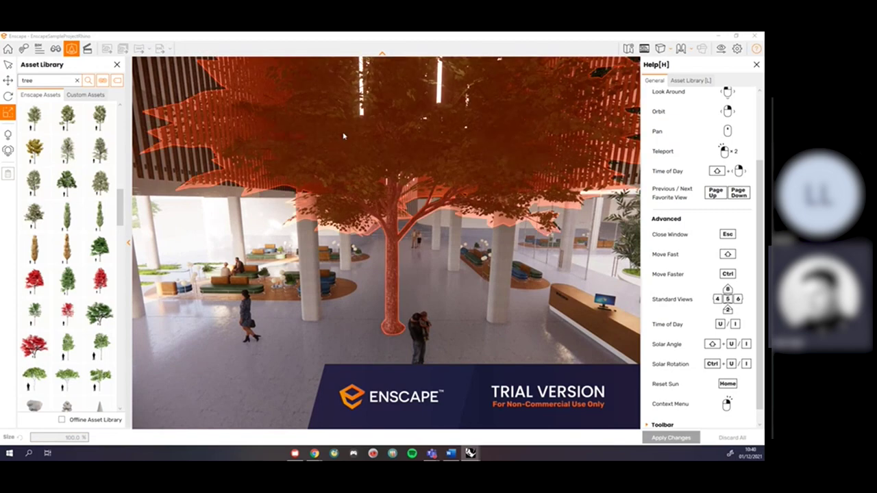
drag(318, 266, 351, 225)
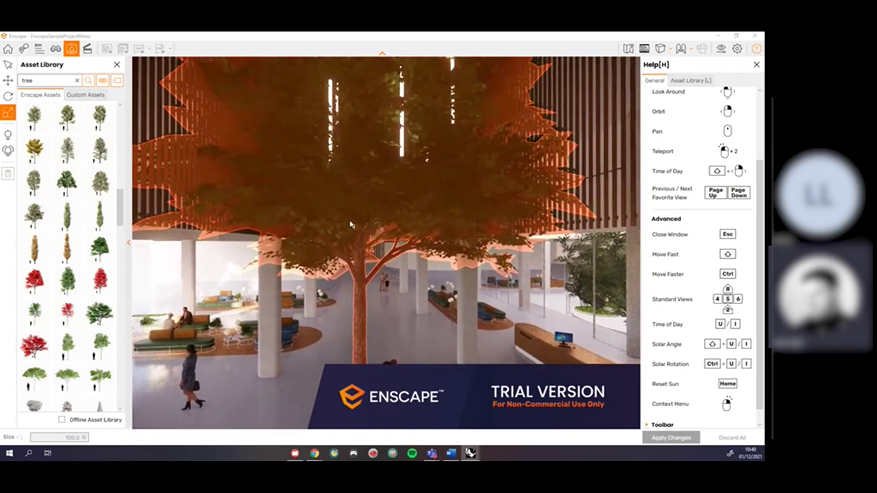
right_click(359, 225)
key(s)
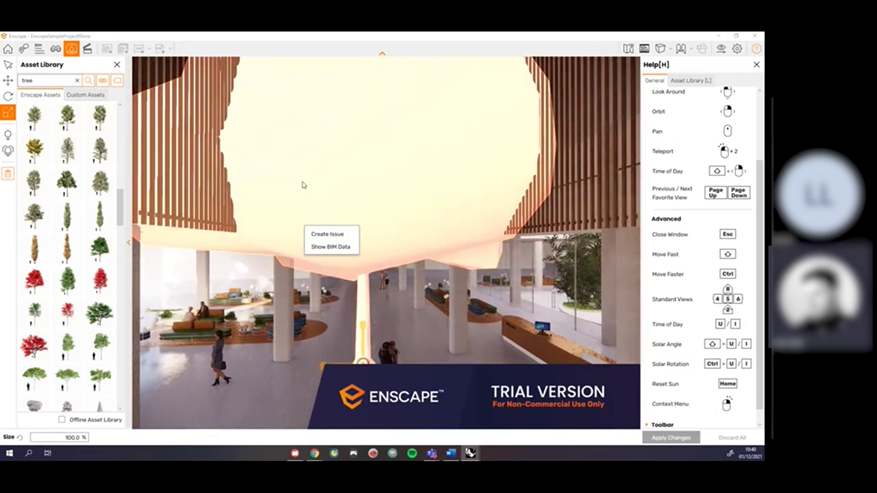
click(385, 226)
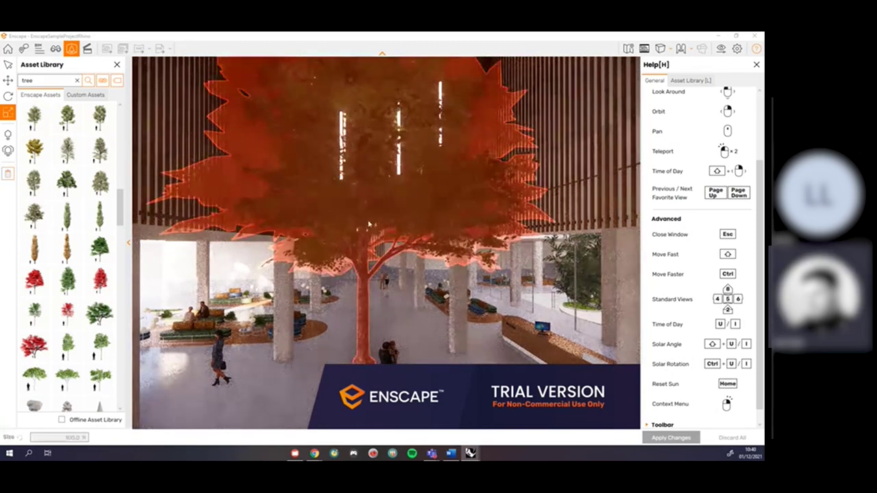
click(367, 329)
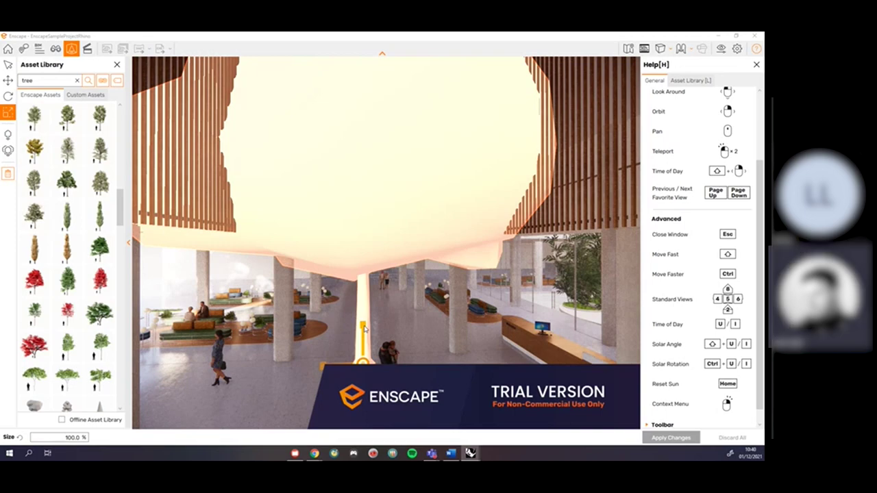
mouse_move(388, 308)
mouse_down()
mouse_move(379, 298)
mouse_move(379, 322)
mouse_up()
mouse_move(390, 245)
mouse_down()
mouse_move(389, 263)
mouse_move(389, 248)
mouse_up()
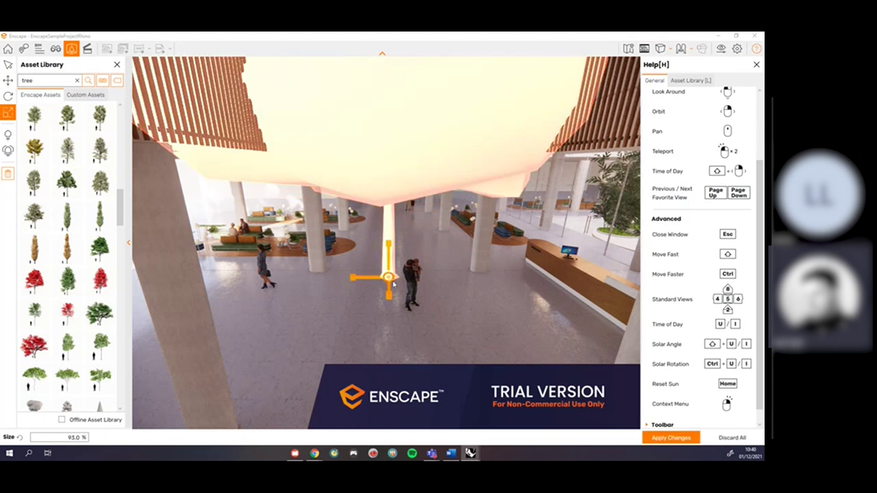
drag(390, 247, 390, 261)
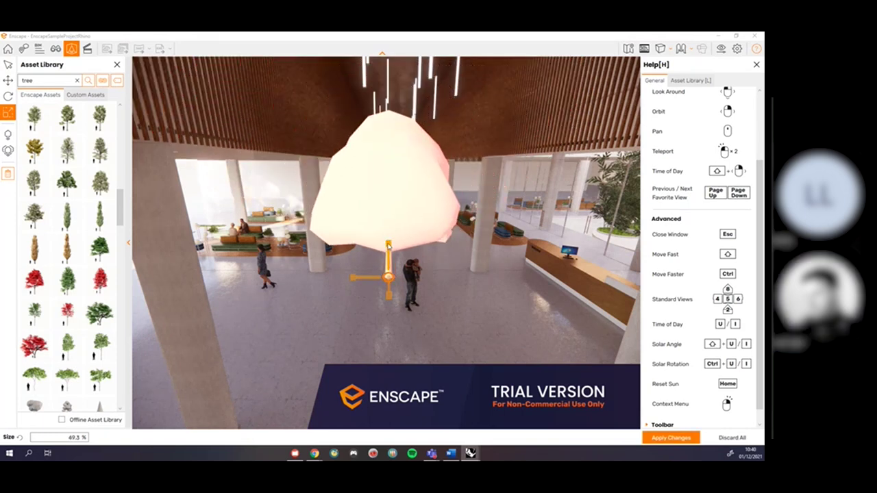
click(678, 437)
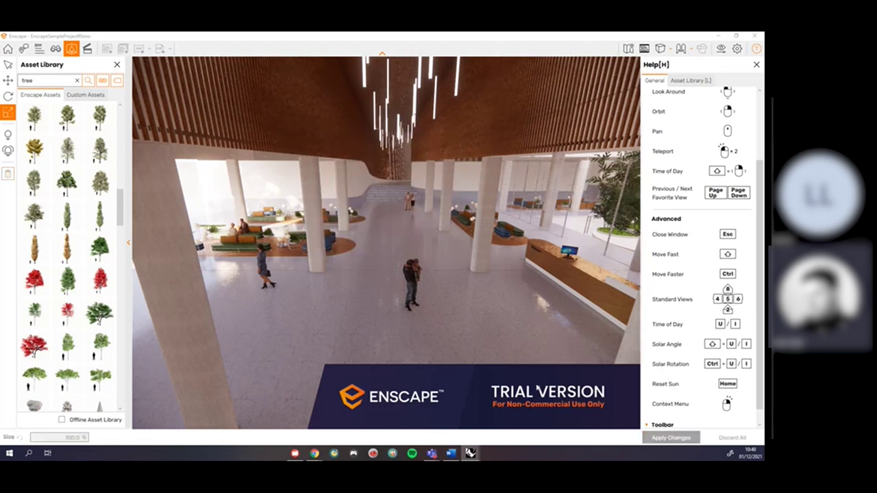
Examine the resized tree and its surroundings in the lobby from several distances and angles
key(w)
mouse_move(469, 315)
mouse_down()
mouse_move(469, 326)
mouse_move(466, 312)
mouse_up()
key(w)
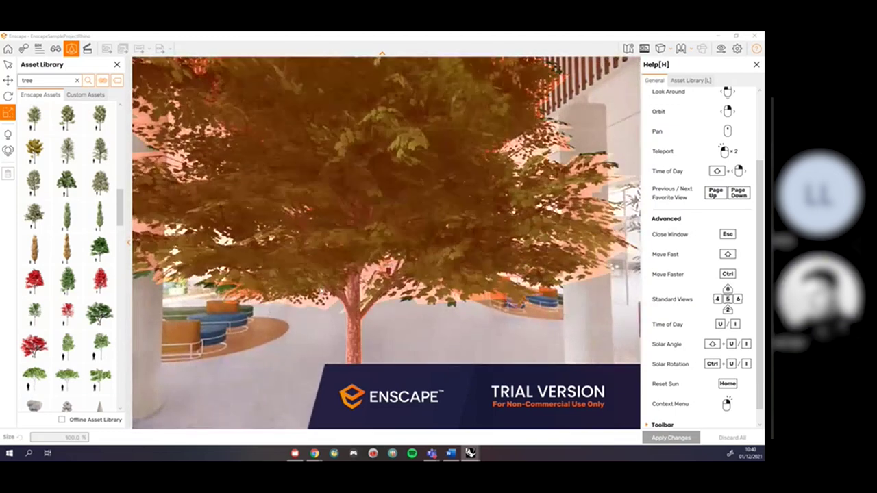
drag(388, 267, 333, 298)
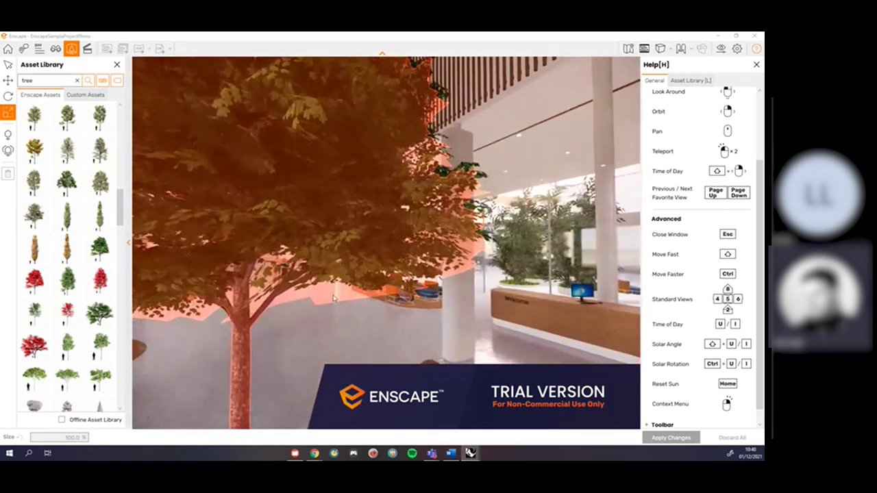
drag(431, 272, 414, 283)
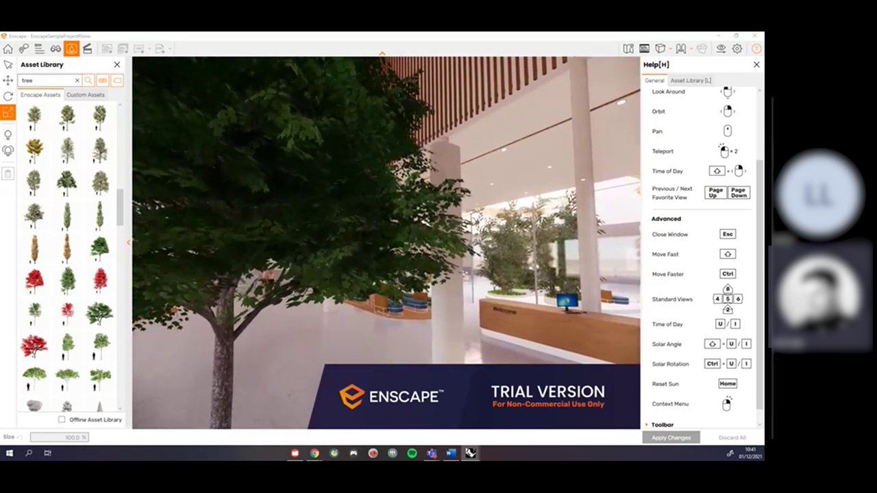
key(s)
drag(416, 286, 461, 298)
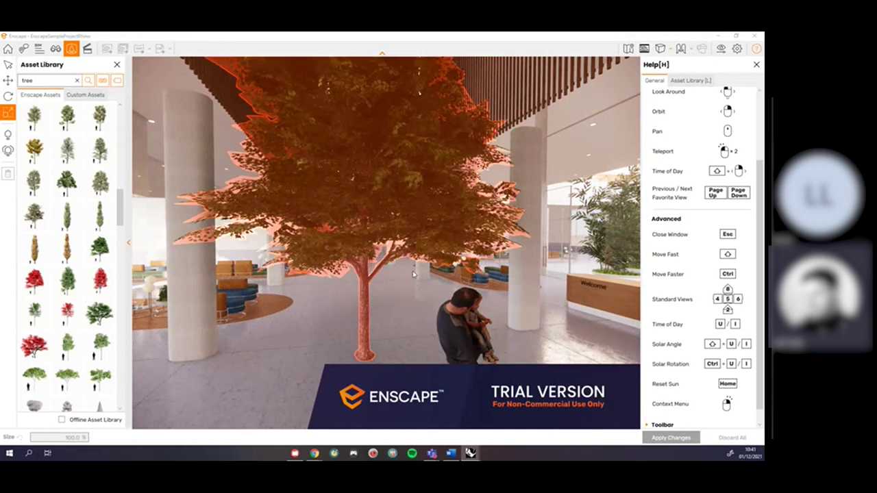
drag(314, 309, 315, 309)
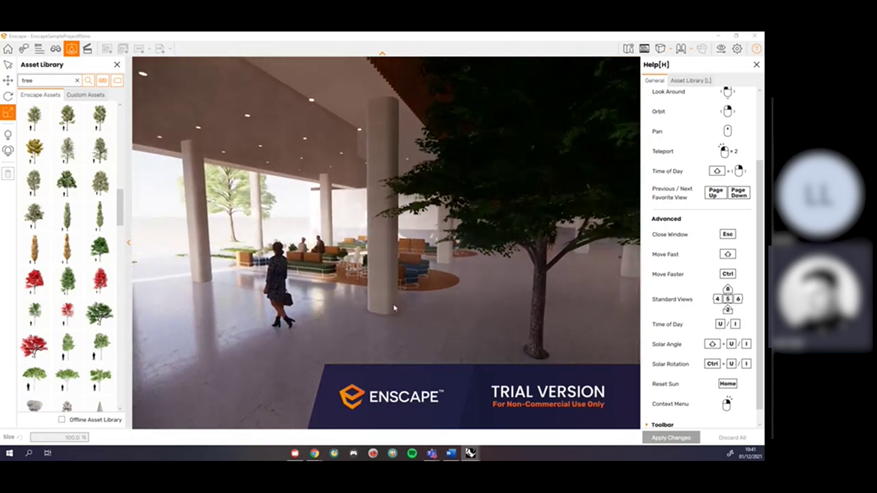
drag(392, 335, 391, 309)
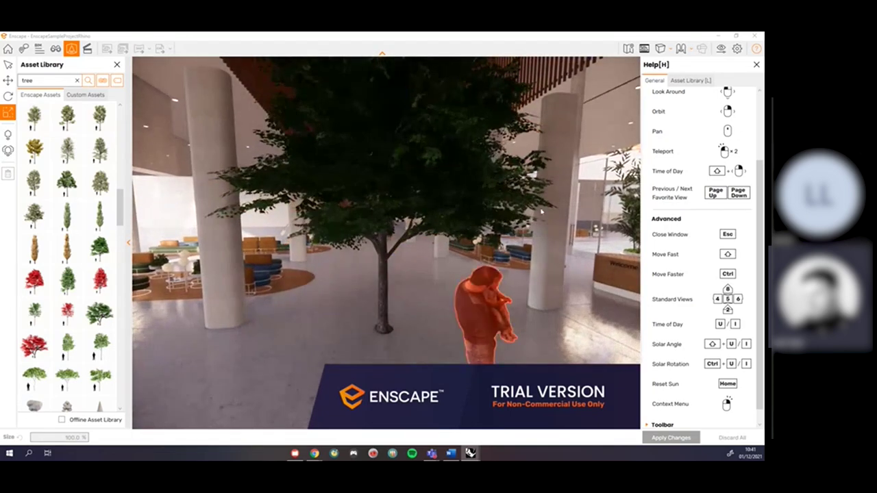
click(383, 277)
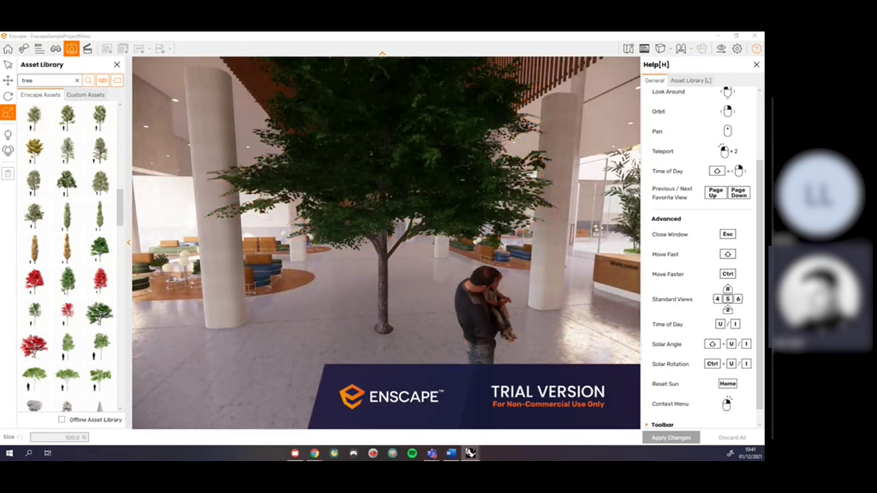
drag(322, 308, 313, 311)
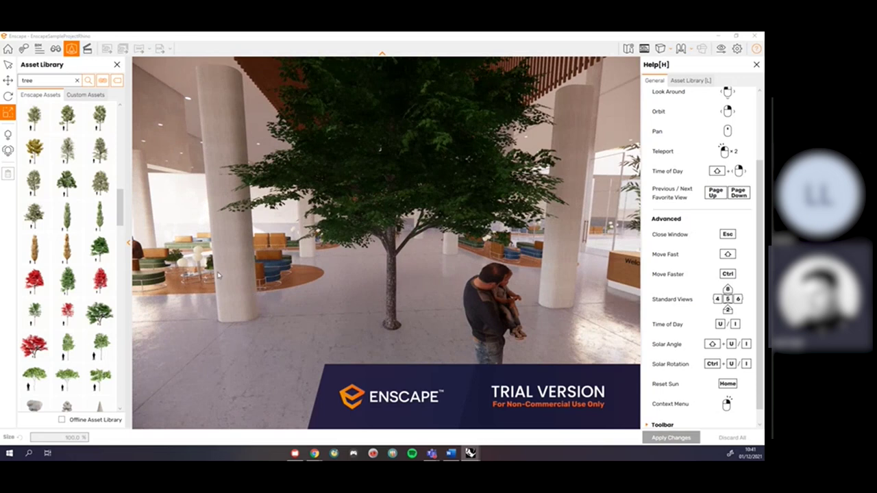
Search the Enscape assets for "man" and place the Handyman carrying a box on the lobby floor, near the walking woman
click(78, 81)
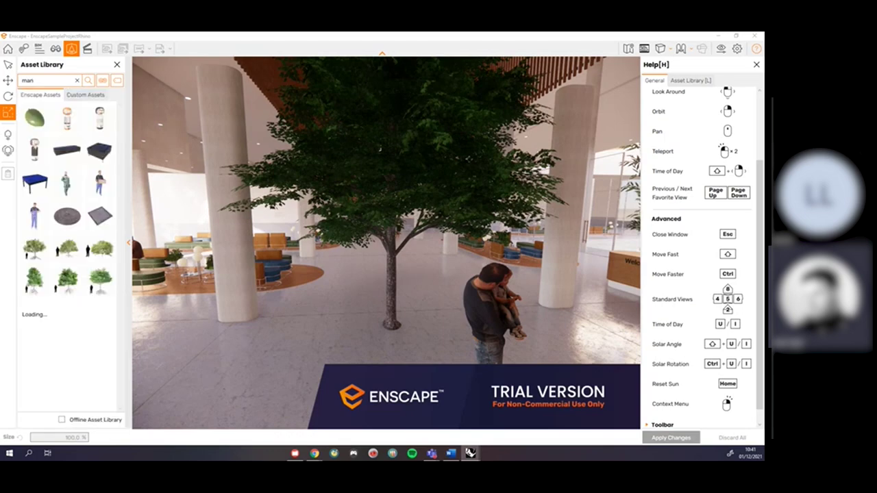
drag(352, 268, 304, 300)
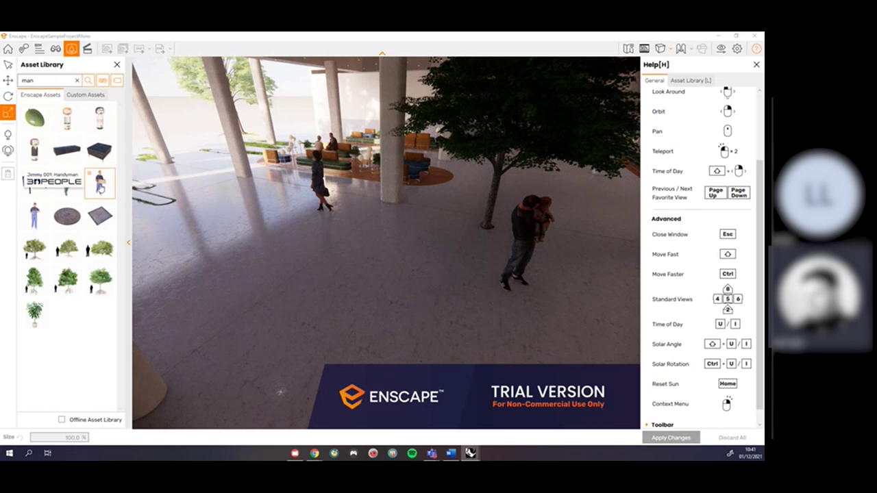
click(101, 190)
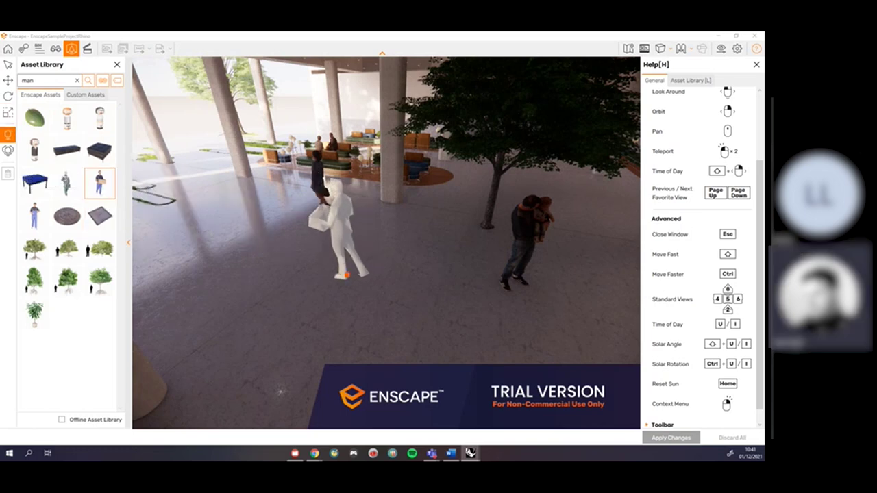
click(355, 276)
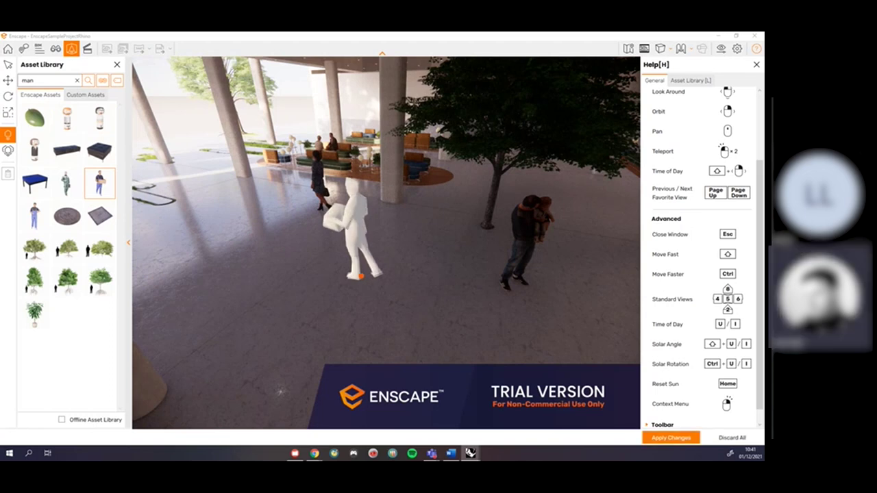
Rotate the placed handyman 163.3° about the Y axis and apply the change
click(6, 98)
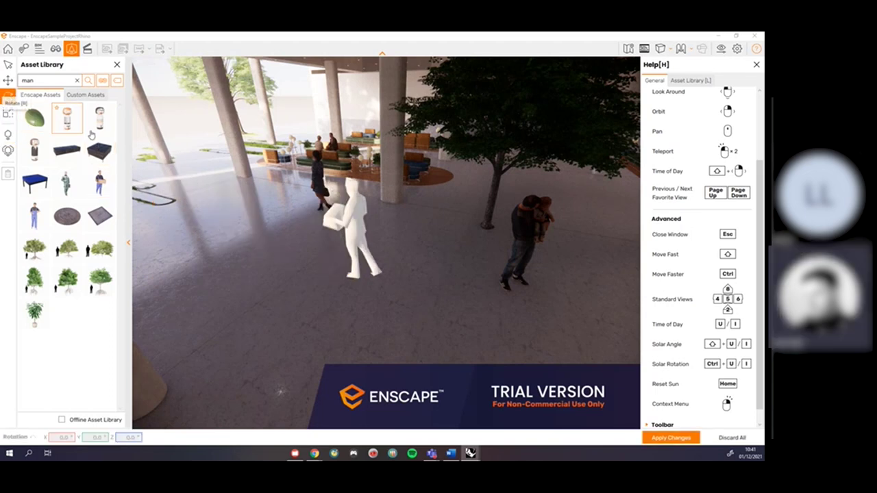
click(355, 255)
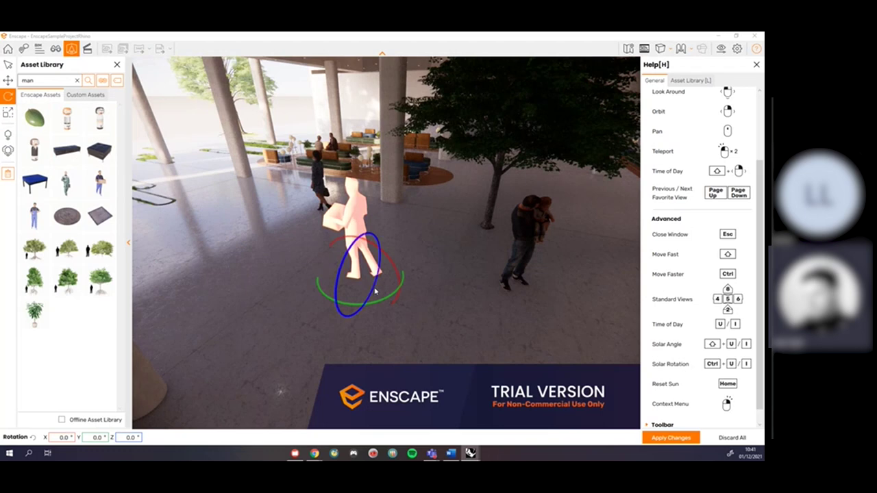
mouse_move(376, 302)
mouse_down()
mouse_move(358, 303)
mouse_move(377, 301)
mouse_up()
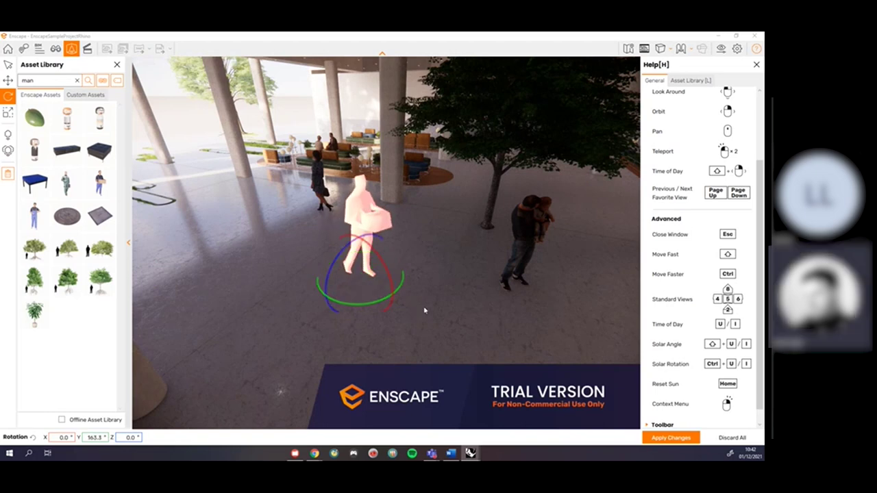
key(a)
key(s)
drag(274, 354, 336, 325)
key(a)
drag(202, 301, 303, 327)
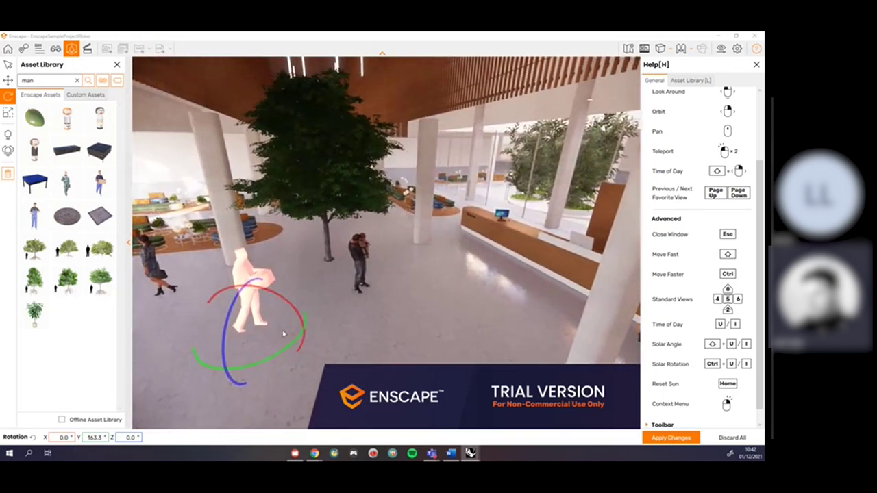
click(671, 438)
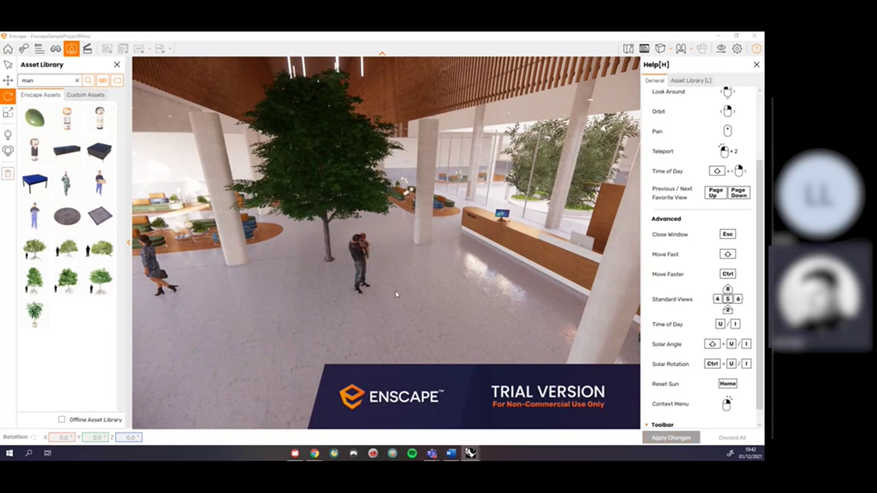
drag(335, 304, 223, 267)
key(w)
key(s)
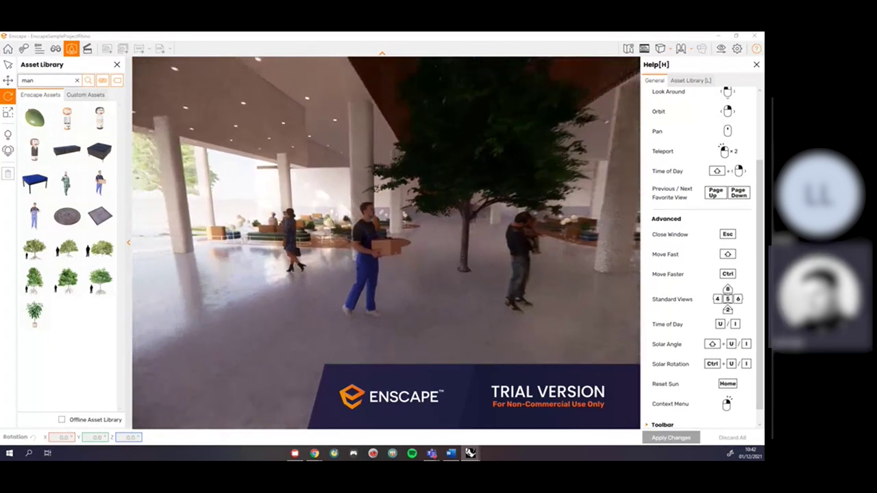
key(d)
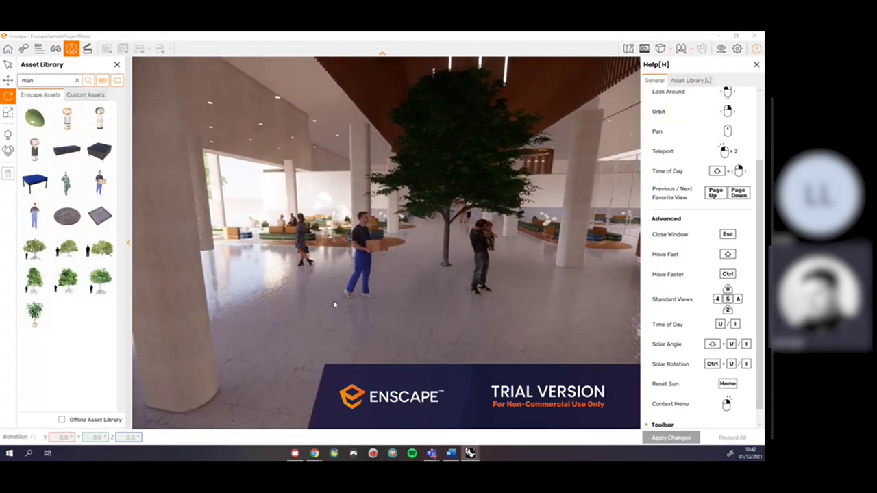
Switch to the Rhino model, select the handyman block in the perspective view and zoom all viewports to it
mouse_move(471, 454)
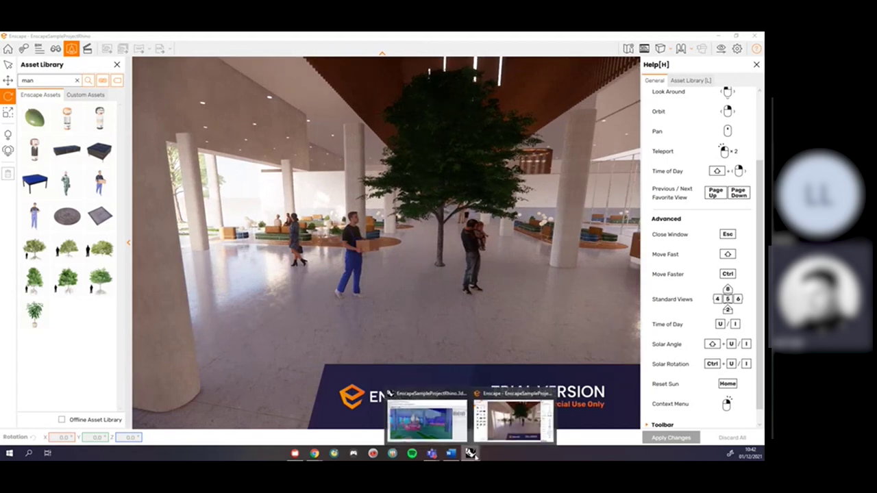
click(423, 429)
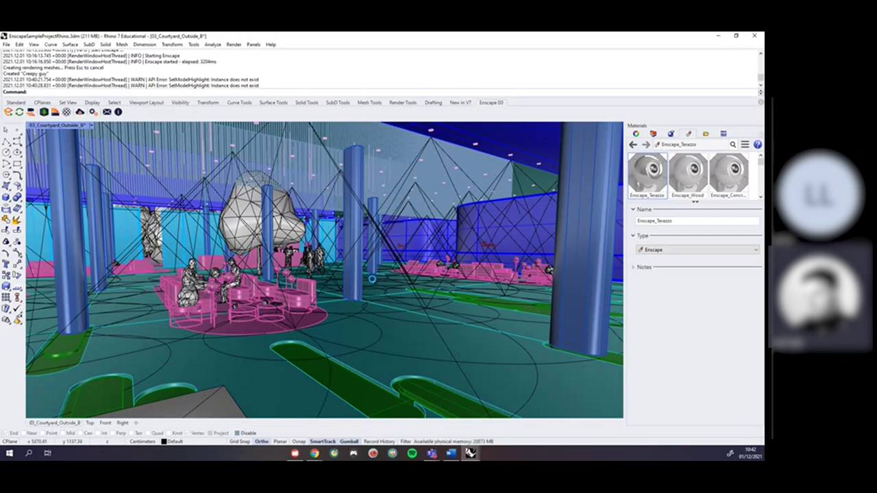
right_drag(344, 260, 361, 265)
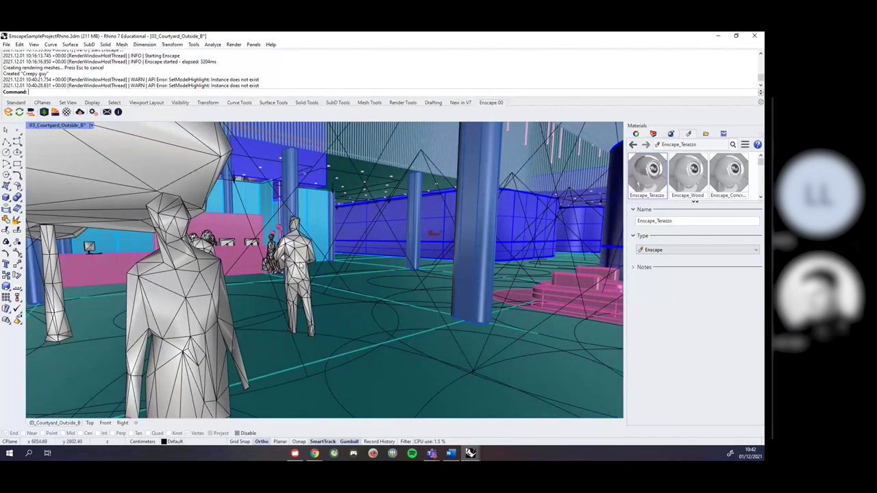
click(299, 266)
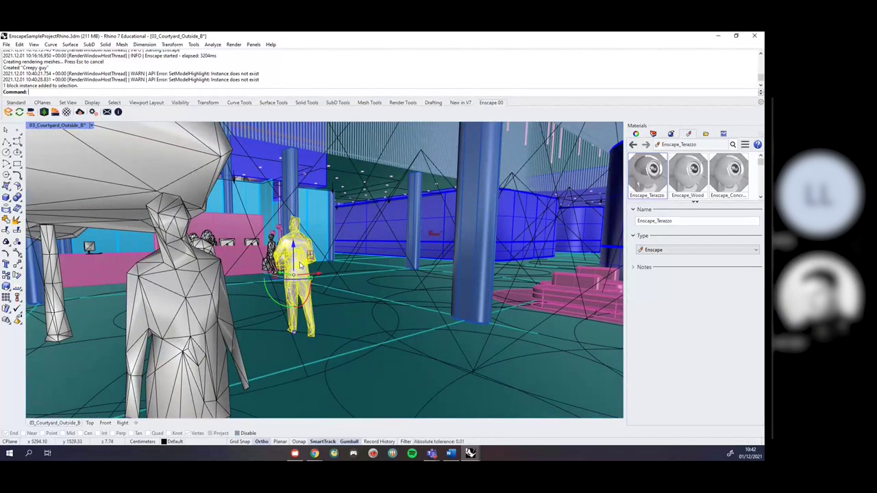
text(ZSA)
key(Return)
right_drag(509, 279, 335, 291)
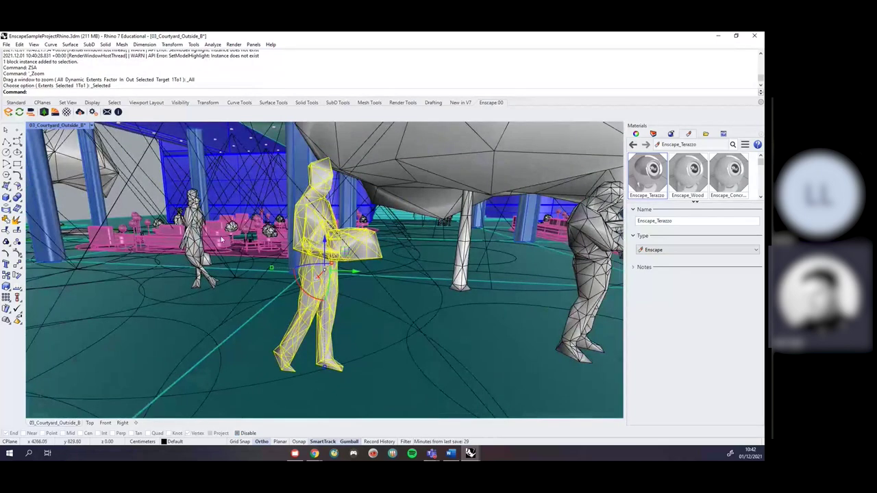
Deselect the handyman block in the Rhino model and examine it together with the neighbouring figures
scroll(221, 239, down, 5)
key(Escape)
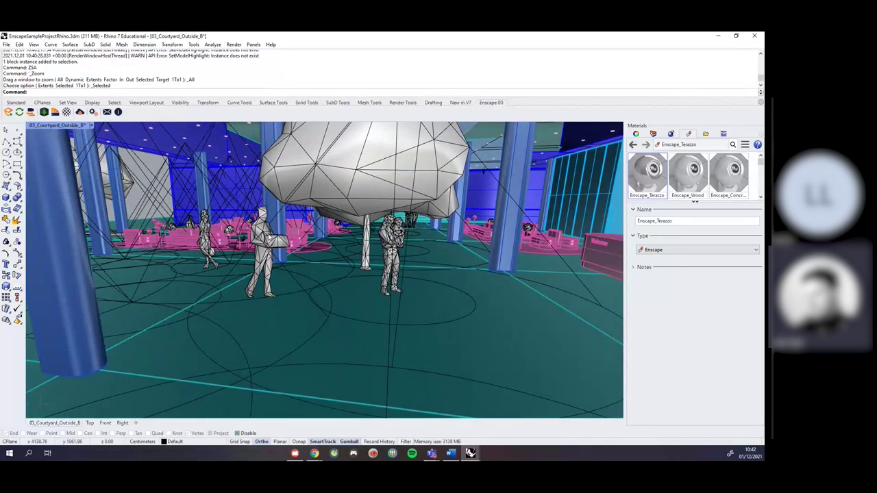
scroll(289, 271, up, 5)
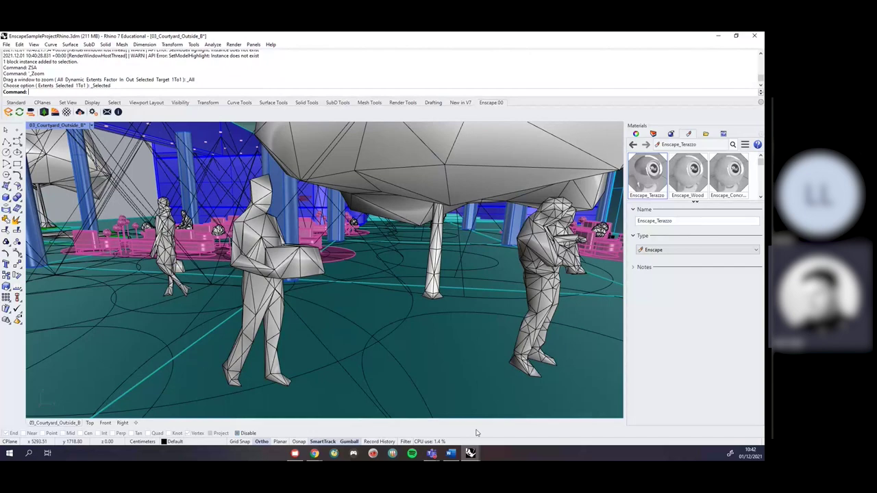
Switch back to the Enscape window and examine the handyman and the people around the lobby tree
click(470, 453)
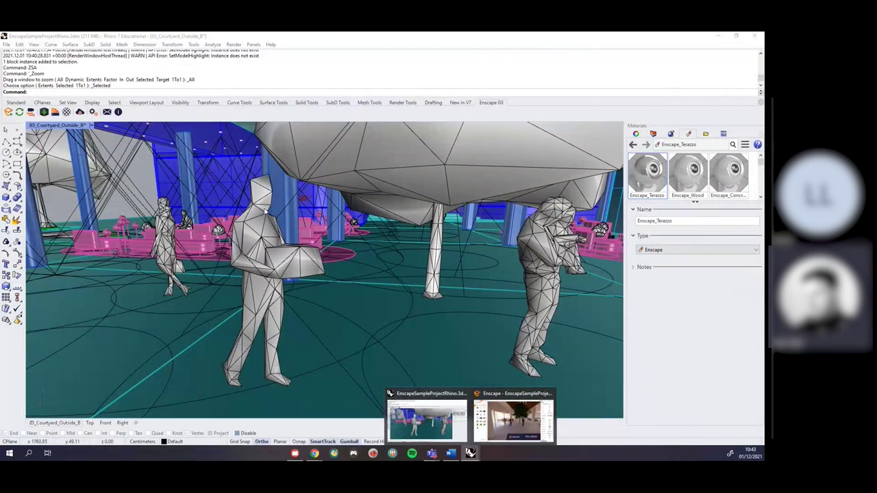
click(513, 417)
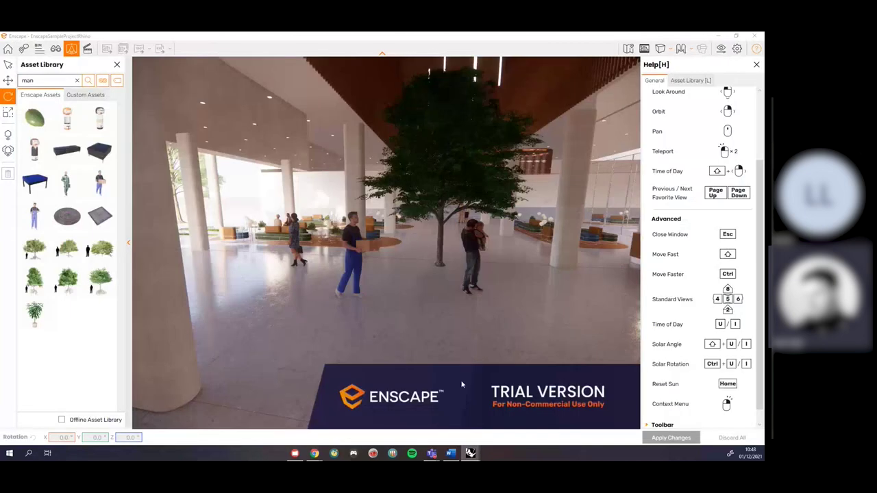
scroll(354, 256, up, 4)
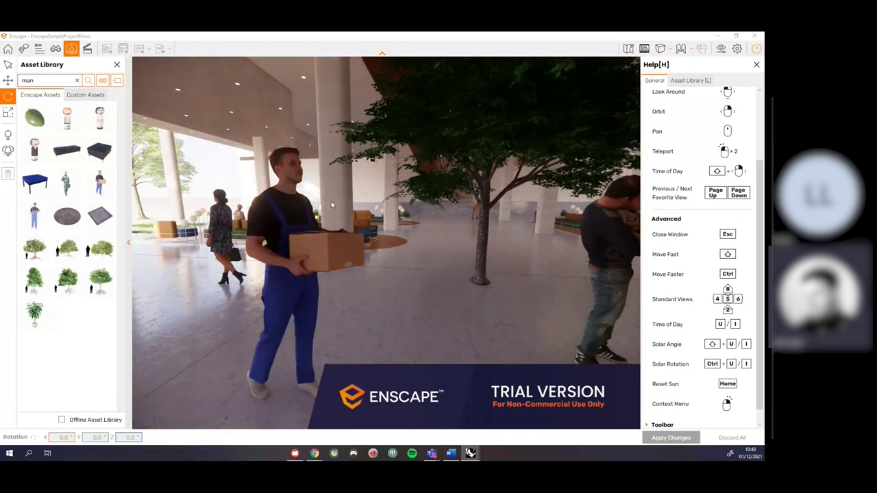
right_drag(421, 260, 337, 204)
scroll(358, 245, down, 4)
drag(357, 245, 389, 277)
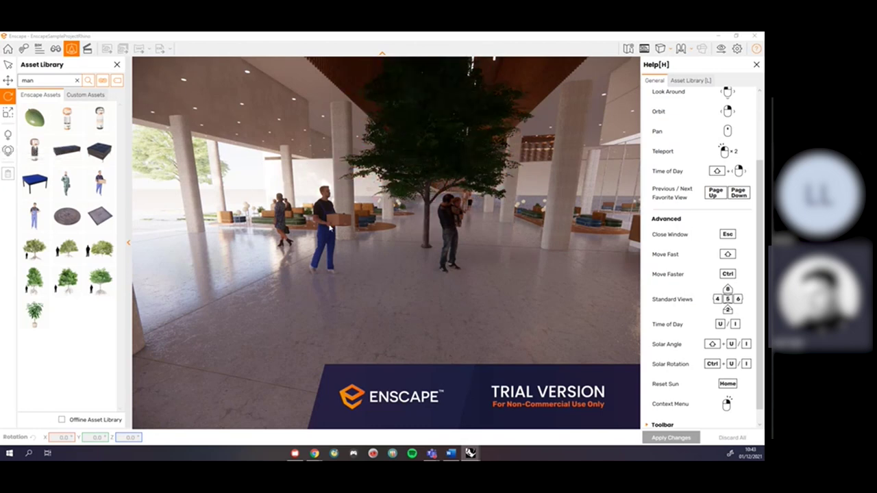
Start multi-asset placement and select the three doll figurines from the "man" search results
click(8, 152)
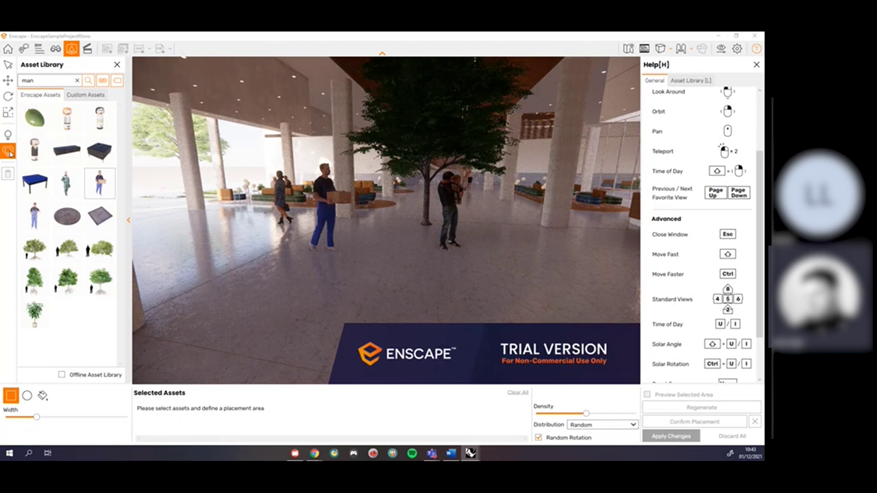
click(79, 113)
click(103, 118)
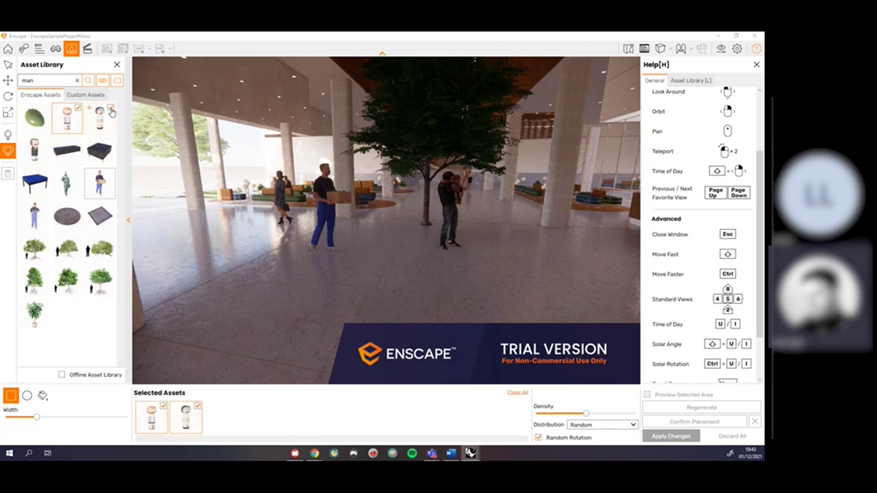
click(42, 146)
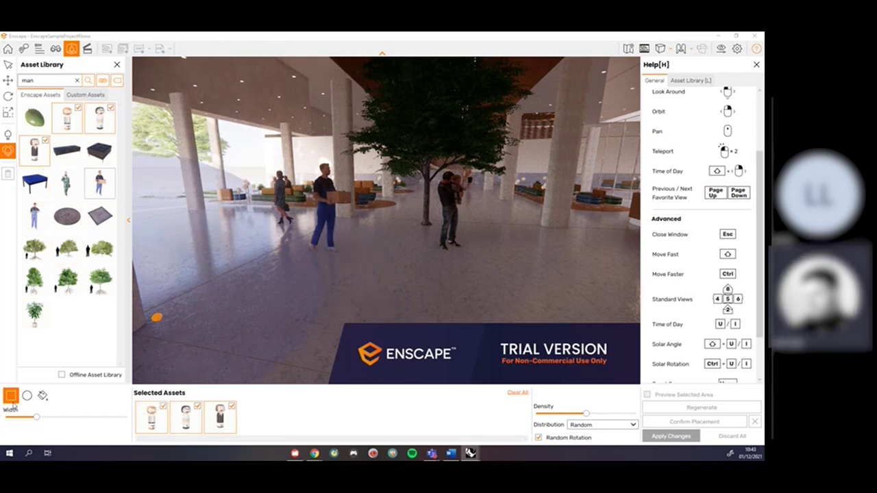
Define a widened rectangular placement area on the floor between the handyman and the man holding a child, and raise the asset density
click(12, 399)
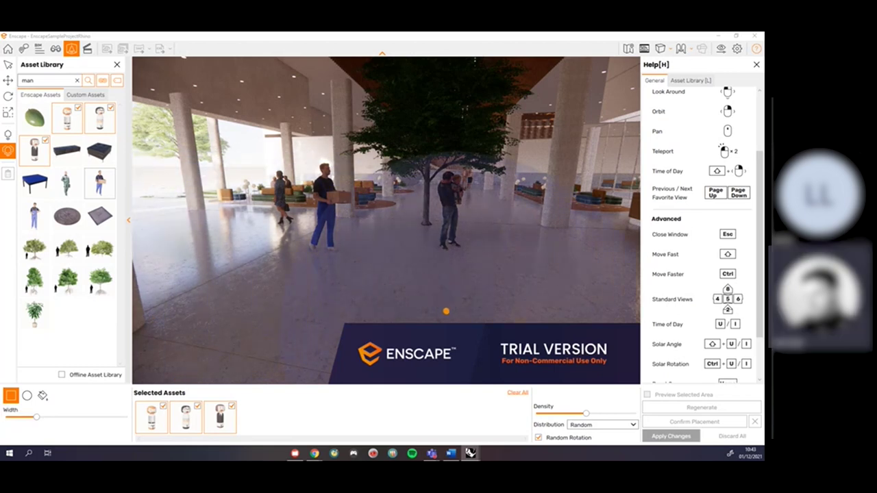
click(446, 311)
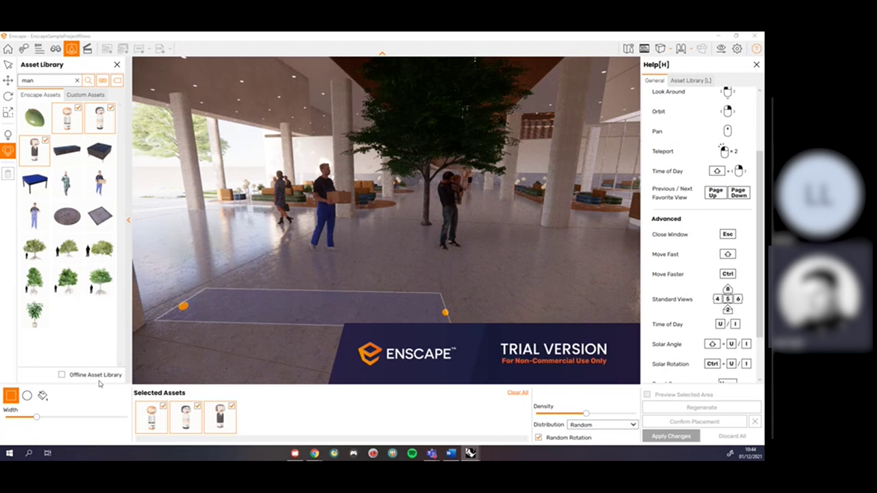
drag(40, 419, 60, 414)
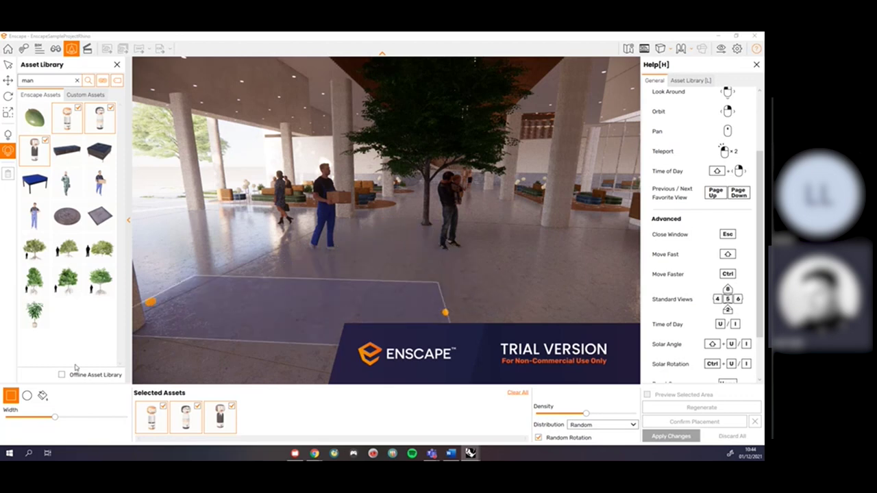
drag(52, 409, 72, 420)
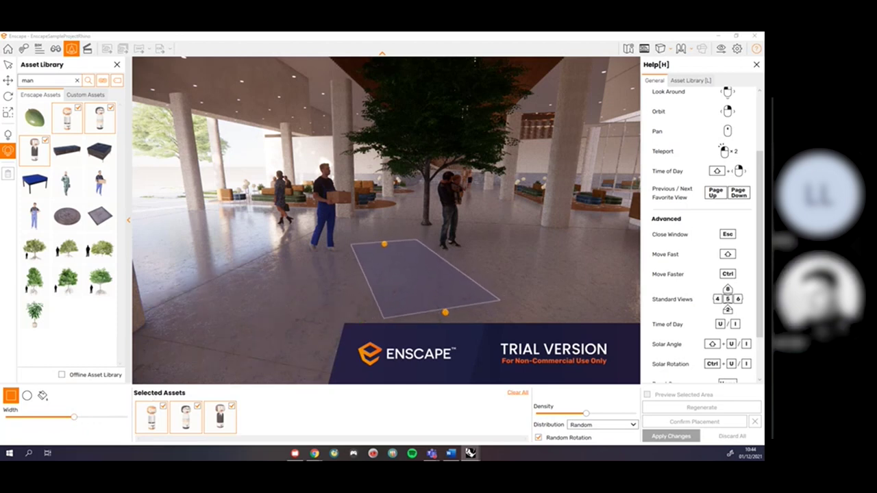
click(371, 304)
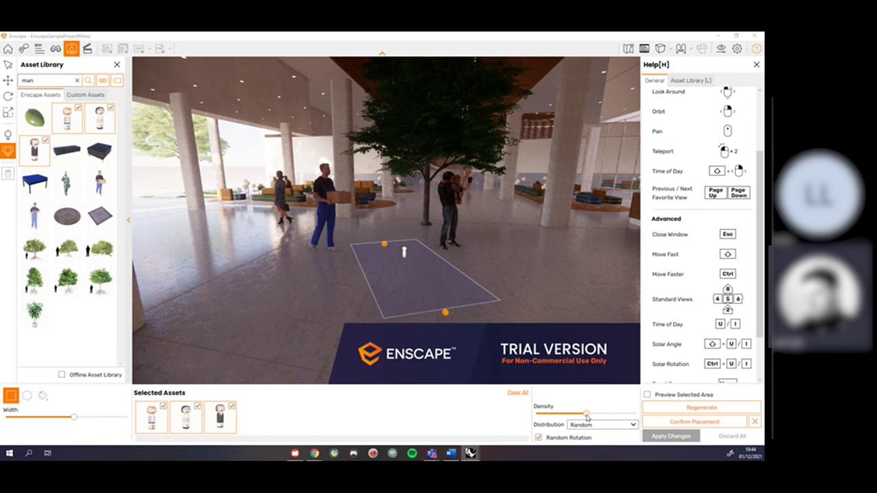
drag(587, 416, 590, 416)
drag(592, 414, 614, 419)
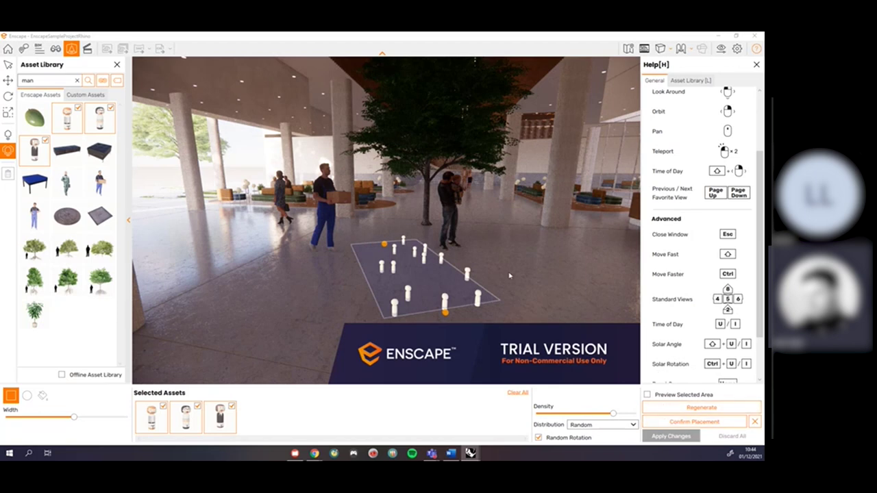
Regenerate the random doll arrangement several times, then confirm and apply the placement
click(714, 409)
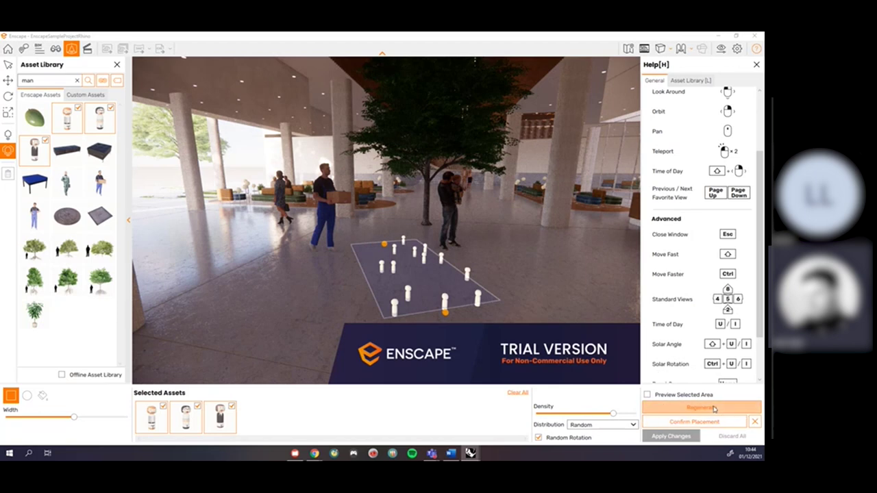
click(714, 409)
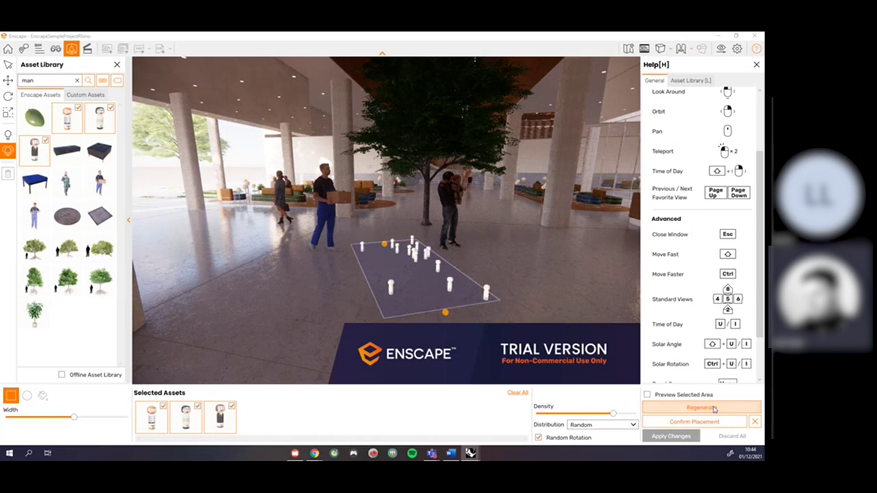
click(714, 409)
click(714, 410)
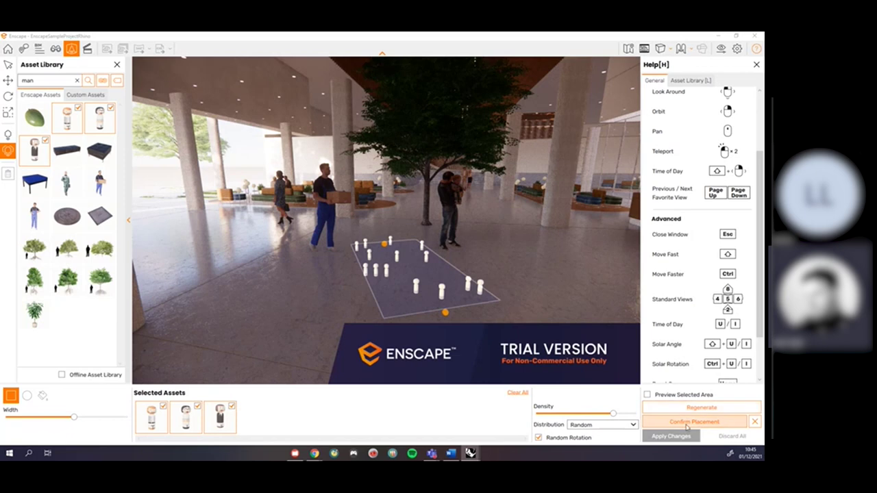
click(687, 423)
click(674, 437)
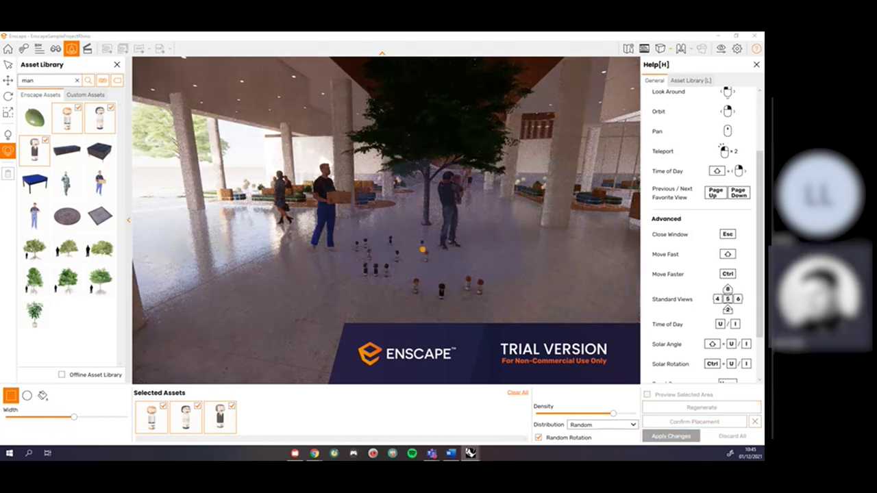
Outline a small additional rectangular placement area on the floor near the feet of the man holding a child
scroll(491, 262, up, 2)
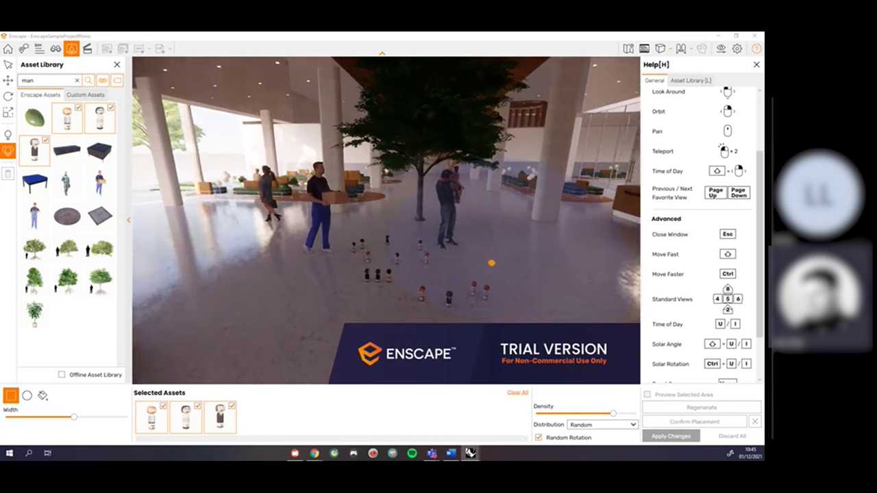
right_drag(481, 287, 522, 320)
key(w)
mouse_move(522, 320)
mouse_down()
mouse_move(390, 245)
mouse_move(419, 286)
mouse_move(493, 313)
mouse_up()
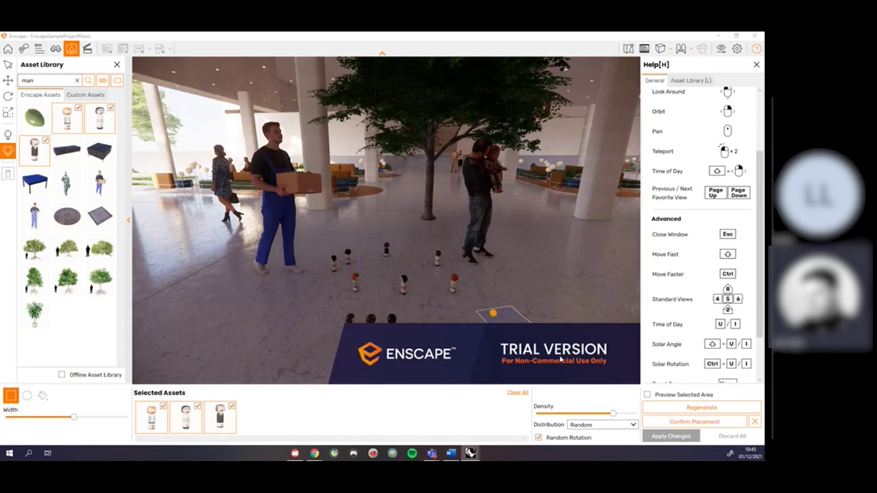
Try to leave multi-asset placement while confirming the pending dolls, with a brief check of the dolls in Rhino
key(Escape)
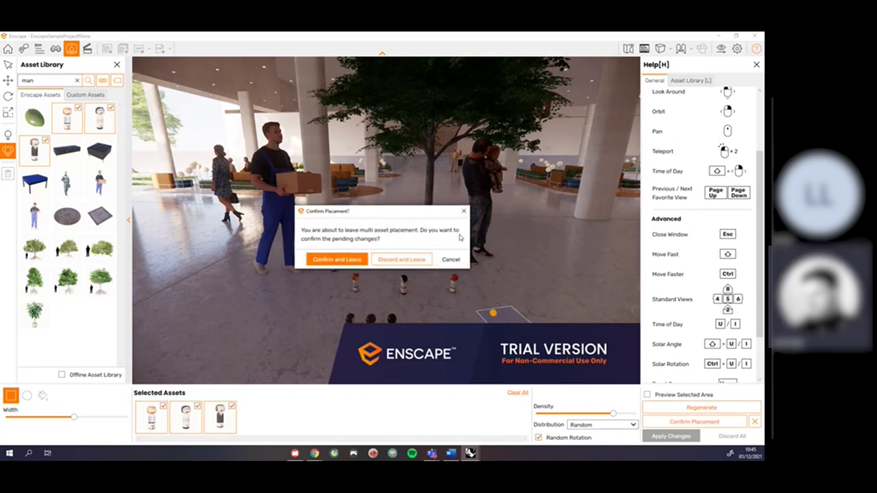
click(451, 259)
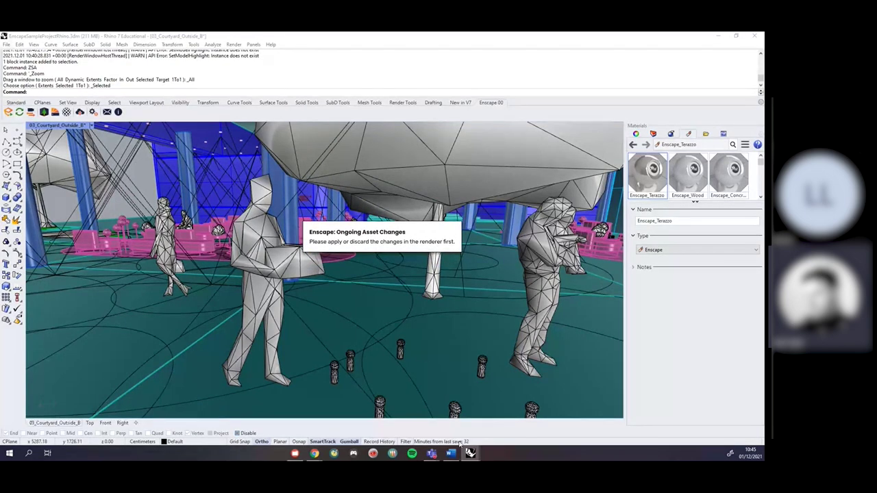
mouse_move(470, 452)
click(514, 411)
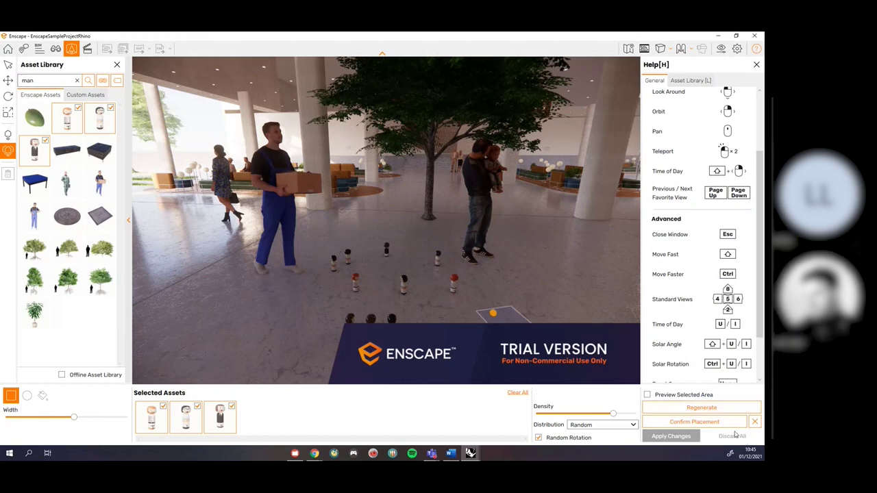
click(9, 64)
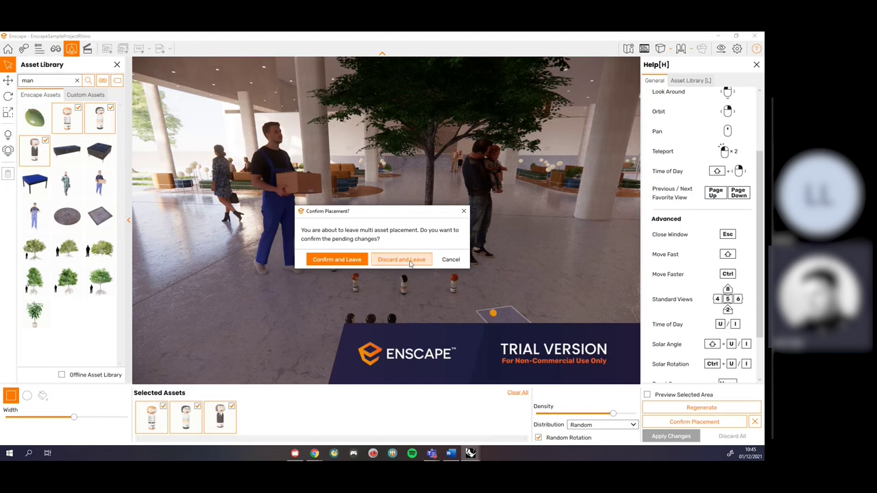
click(333, 259)
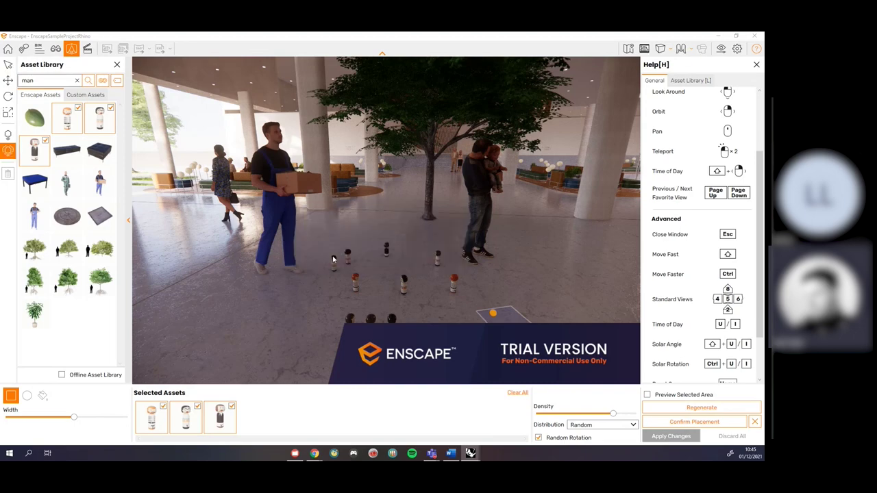
Examine the placed dolls up close from floor level, including the one beside the handyman's feet
drag(333, 259, 410, 274)
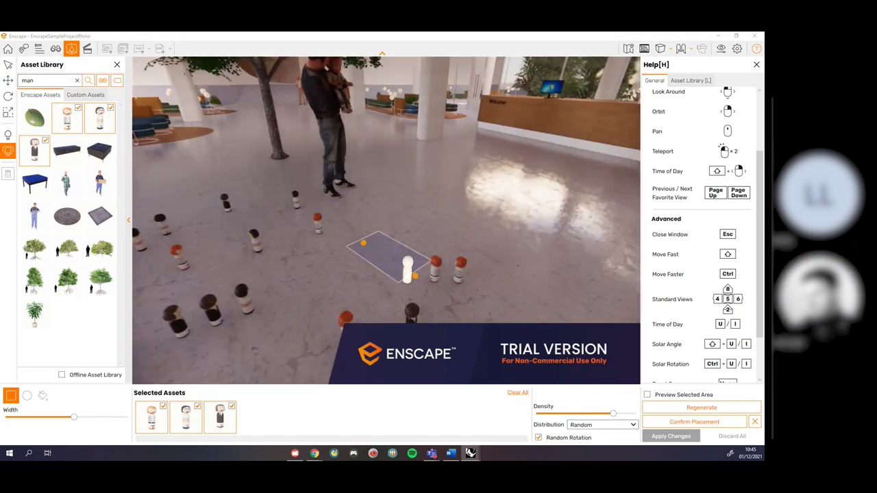
key(w)
drag(327, 229, 383, 247)
key(w)
key(d)
key(d)
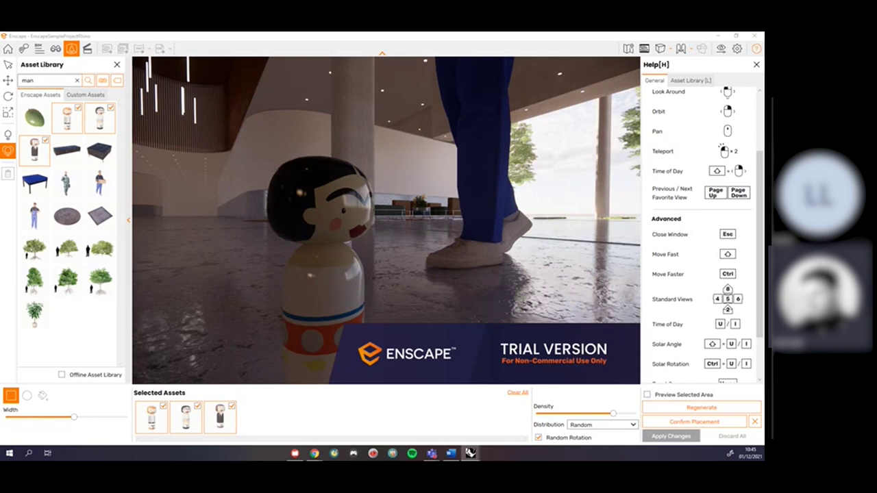
drag(383, 219, 365, 271)
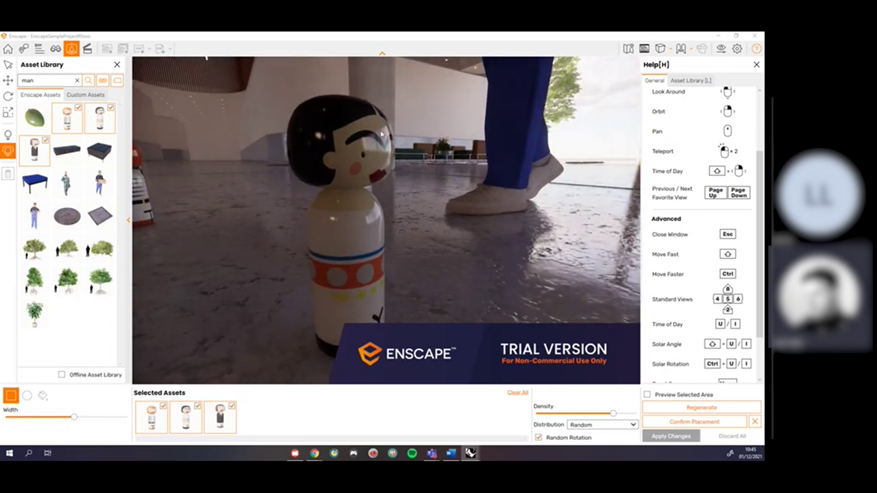
drag(359, 122, 411, 219)
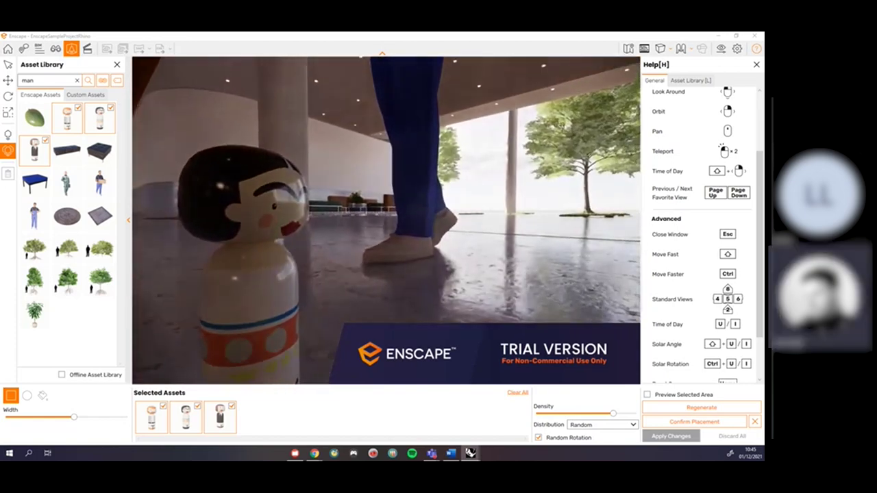
drag(381, 176, 394, 162)
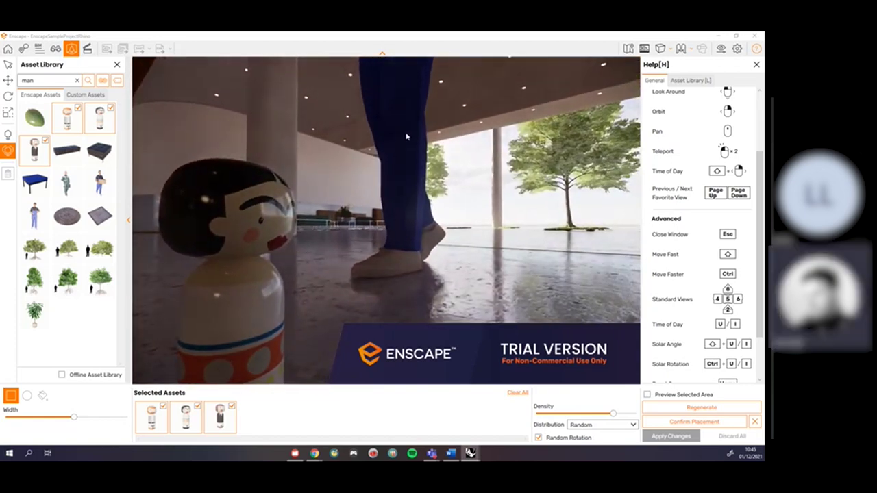
key(s)
drag(405, 263, 412, 220)
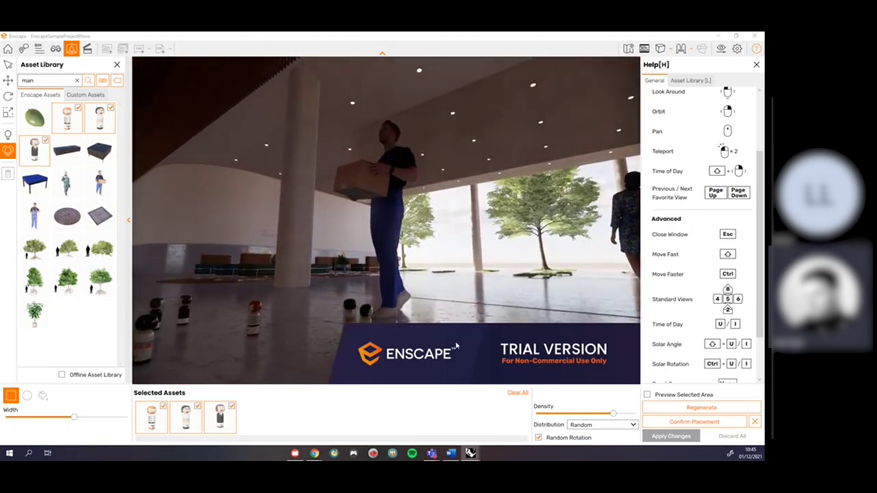
Confirm the pending doll placement, then select the handyman carrying the box and delete him from the scene
click(718, 423)
click(677, 439)
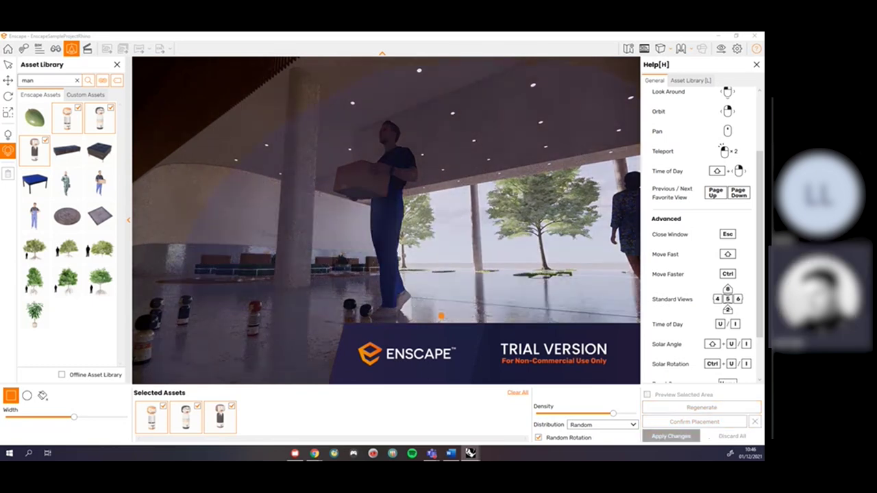
click(8, 65)
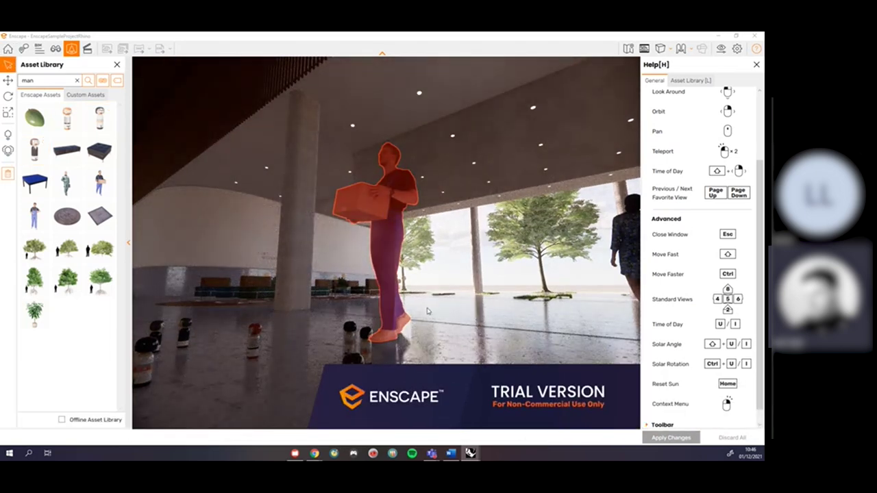
key(Delete)
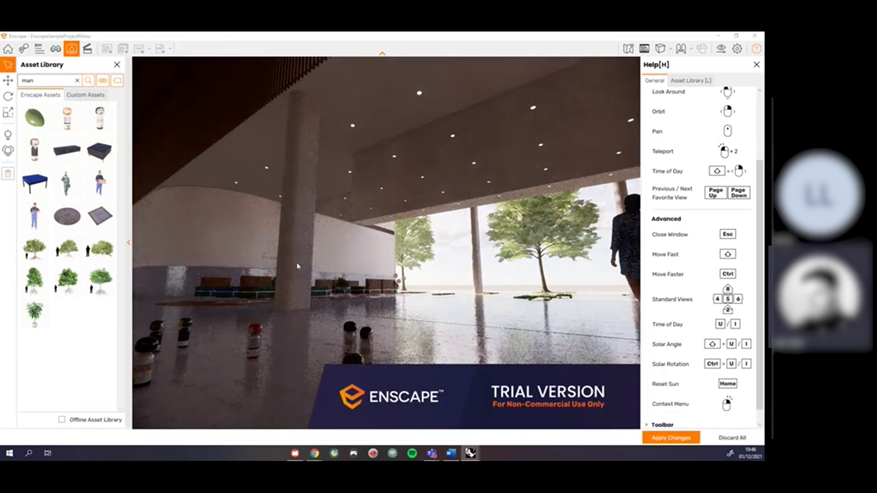
Discard all pending asset changes in the lobby scene
click(730, 437)
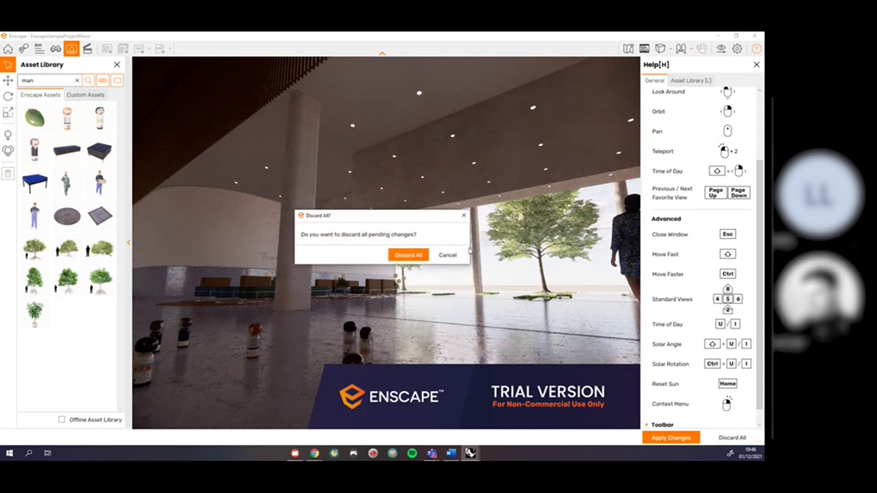
click(448, 254)
drag(333, 296, 218, 353)
key(w)
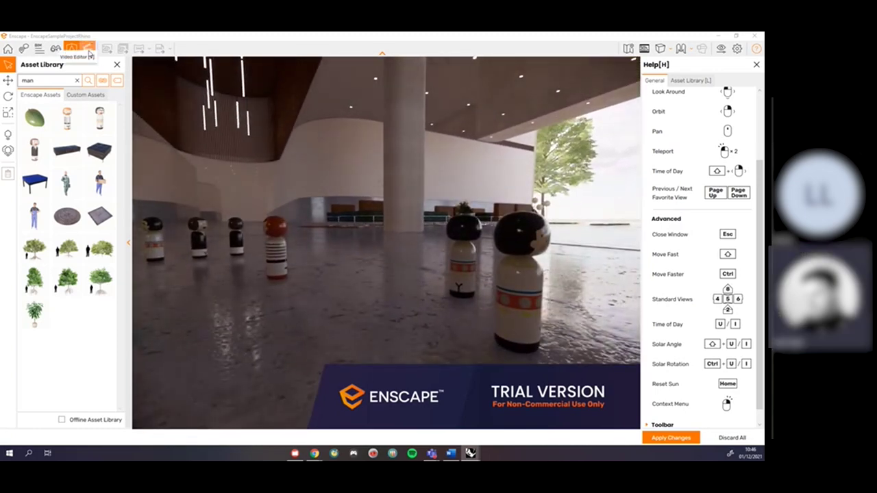
key(d)
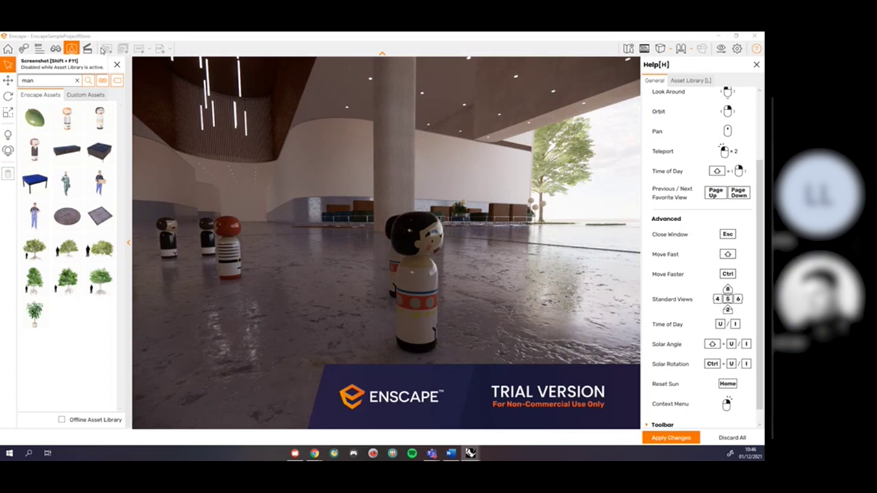
key(d)
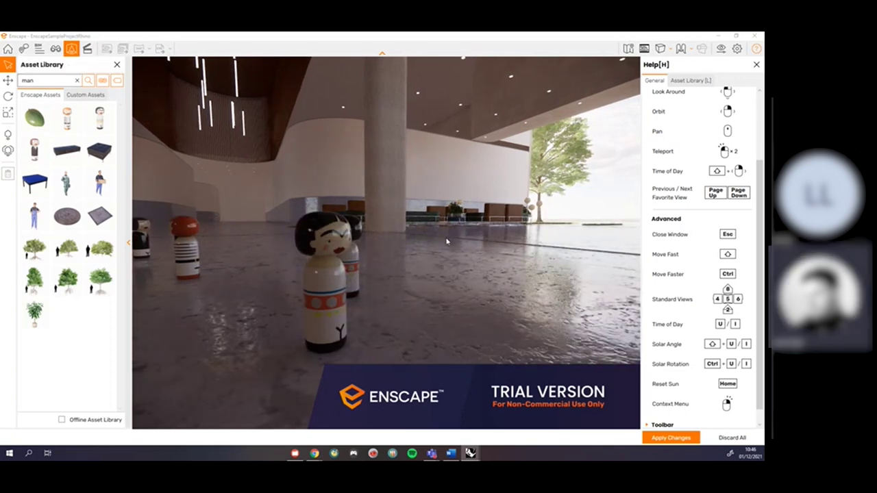
drag(449, 329, 288, 325)
click(732, 438)
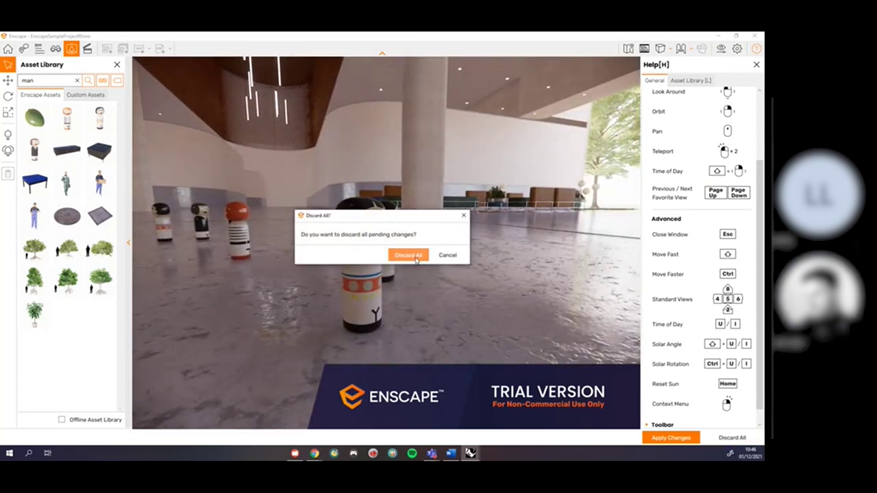
click(411, 255)
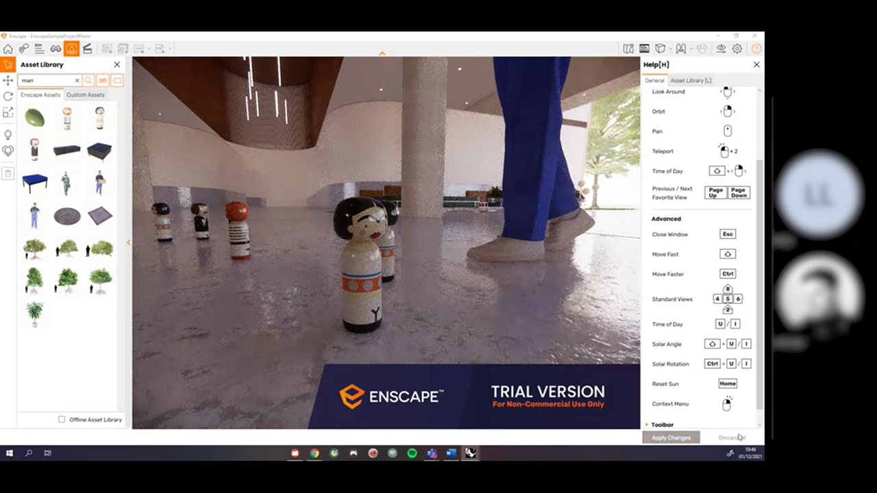
Delete the handyman standing beside the dolls again and apply the changes to the project
key(Delete)
click(664, 437)
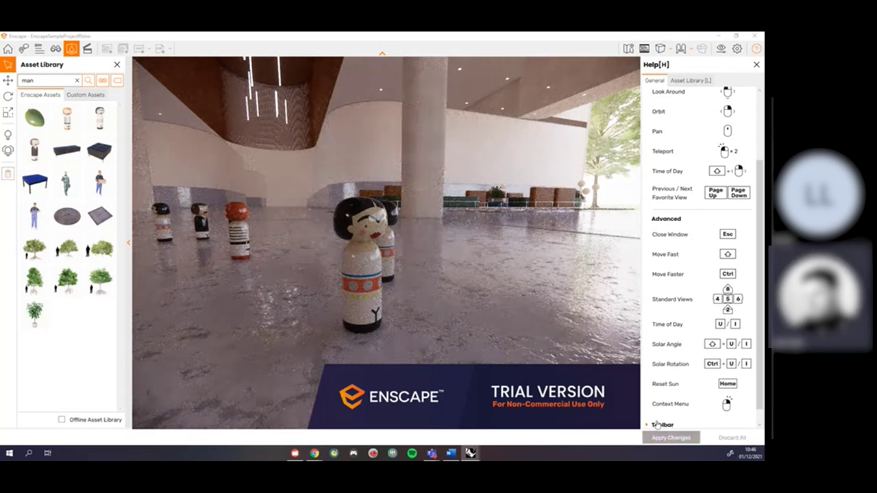
key(w)
drag(509, 345, 353, 296)
key(s)
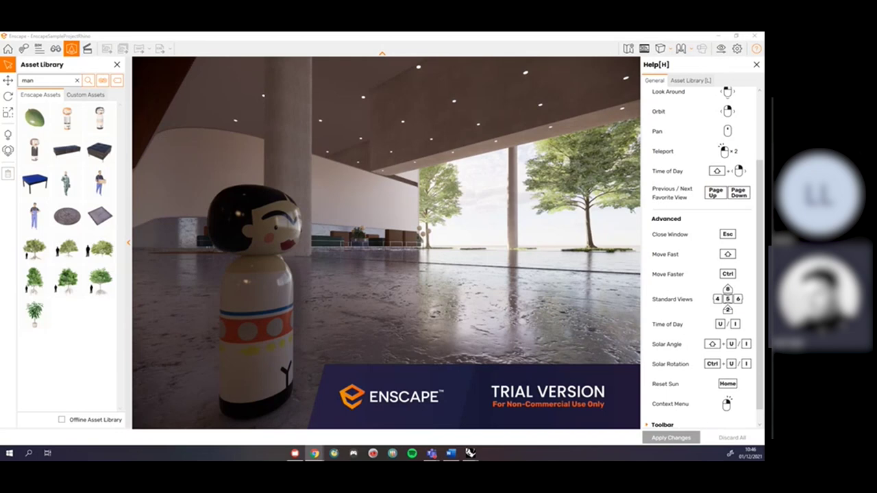
Switch to Chrome with the Visualizing Architecture website, maximize the window and open the list of all tutorials
click(314, 453)
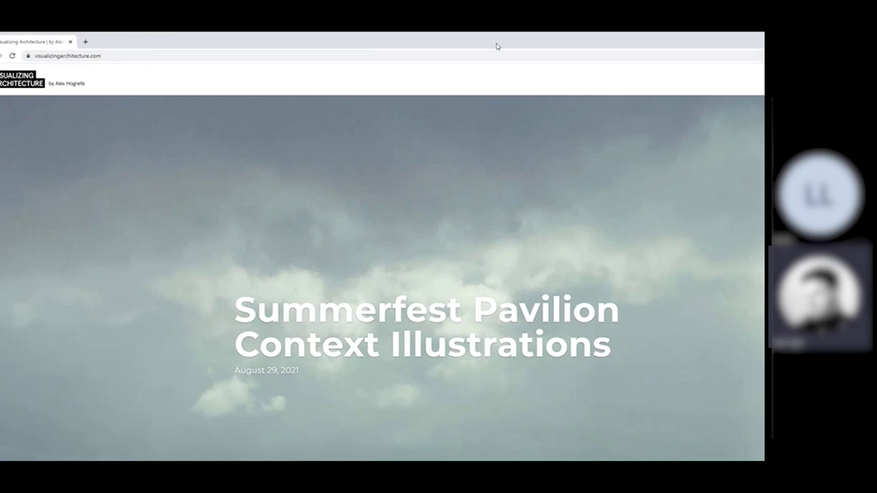
double_click(572, 44)
click(577, 126)
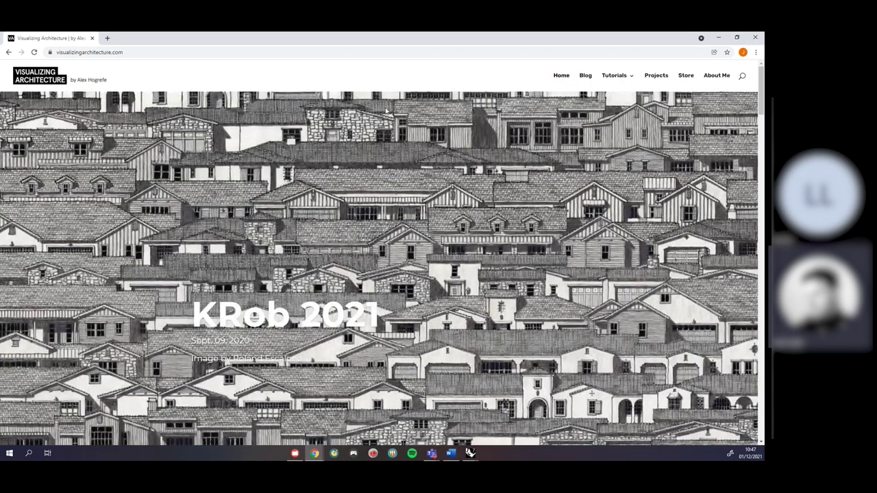
mouse_move(614, 75)
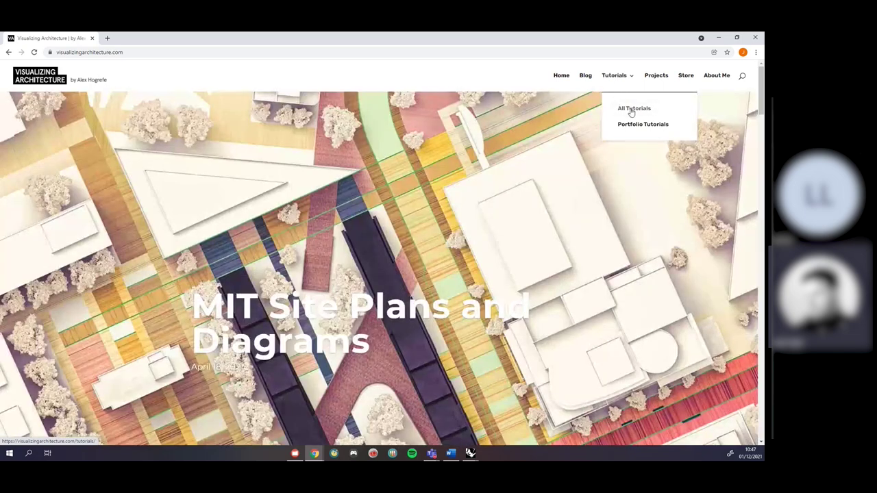
click(620, 108)
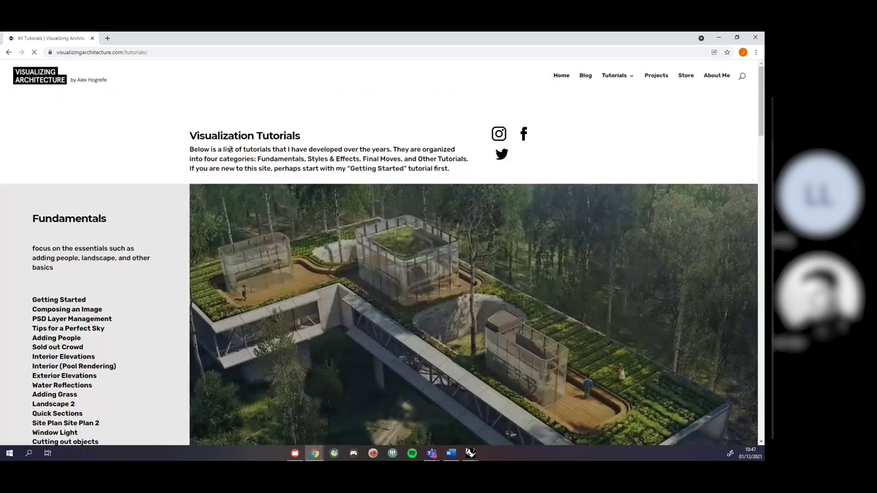
Look through the Fundamentals tutorials and open "Composing an Image"
scroll(163, 190, down, 3)
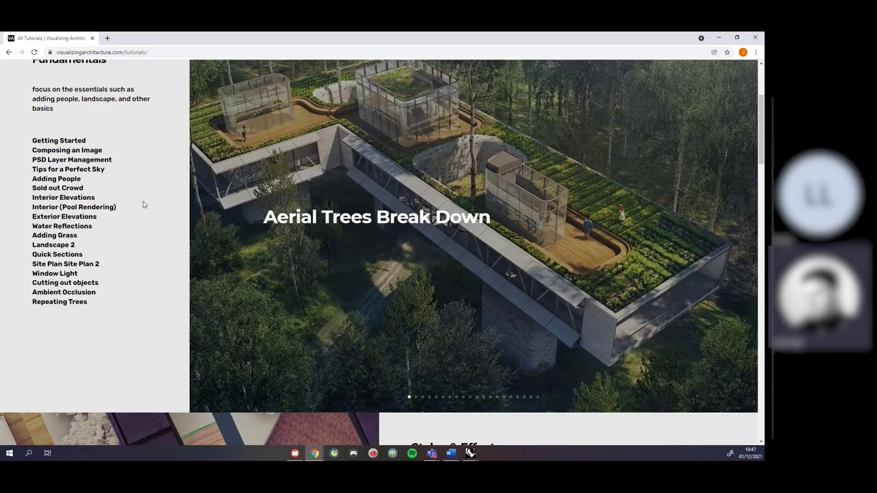
scroll(141, 205, down, 3)
scroll(155, 209, up, 3)
click(74, 151)
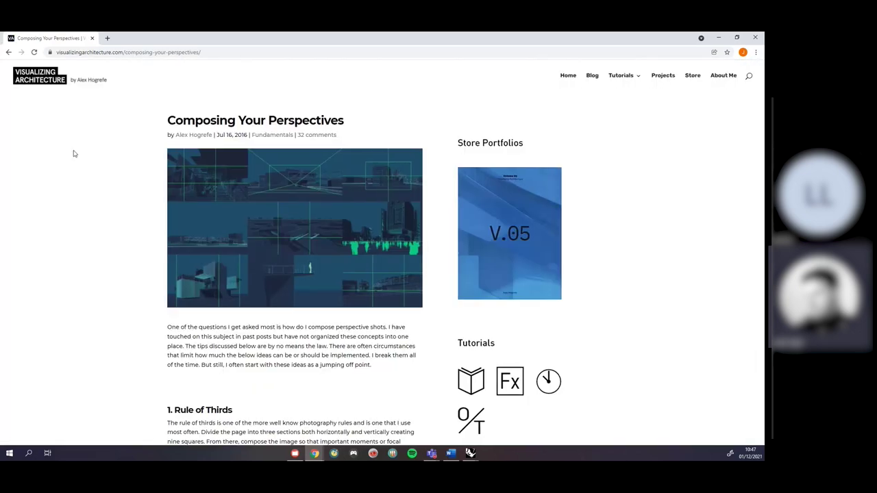
Read the Rule of Thirds section and enlarge its eye-level train pavilion example, closing the image again after viewing
scroll(97, 187, down, 5)
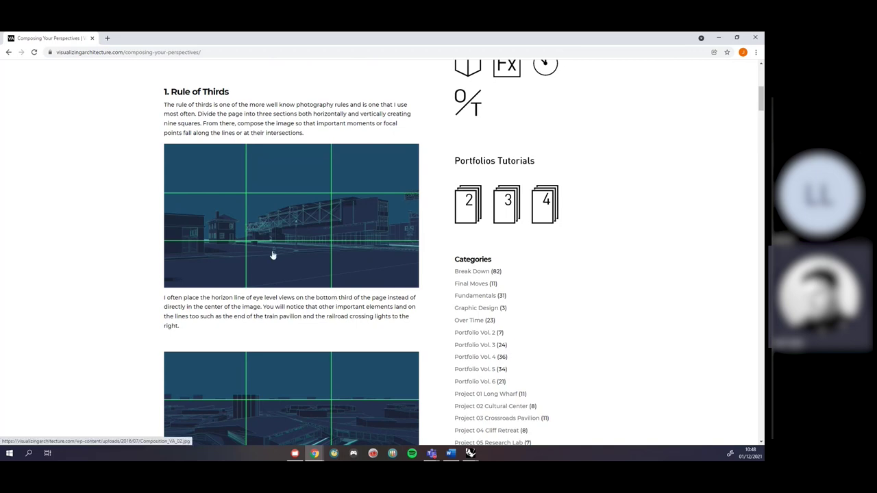
scroll(117, 241, down, 5)
scroll(254, 225, up, 2)
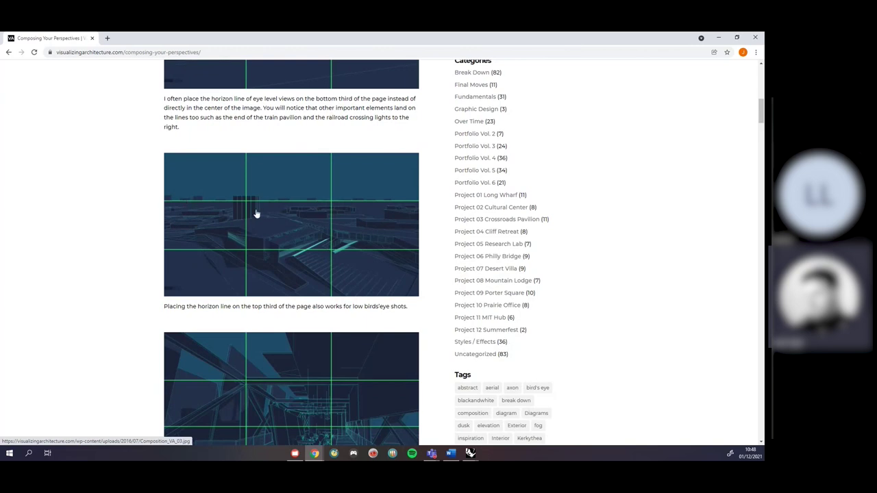
scroll(258, 220, up, 2)
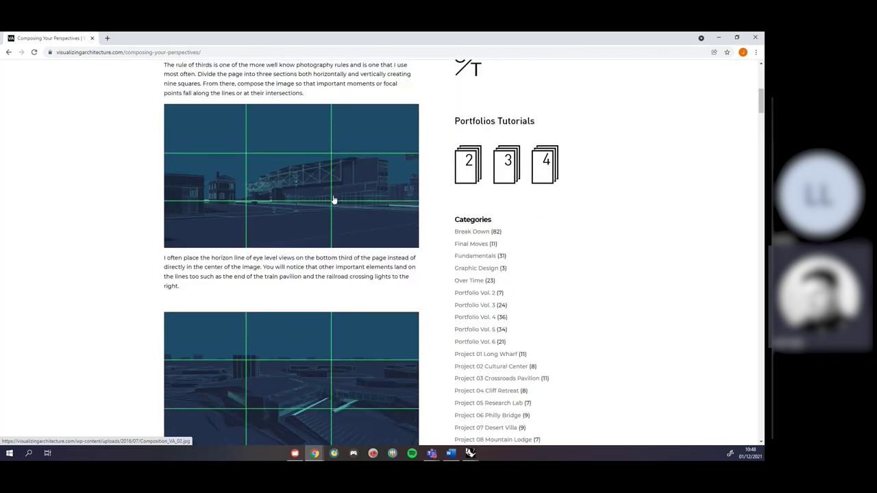
click(394, 241)
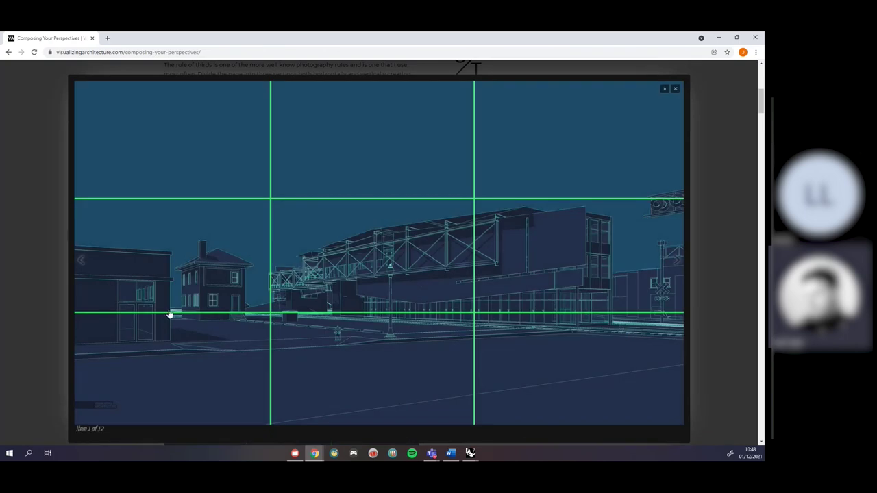
click(728, 281)
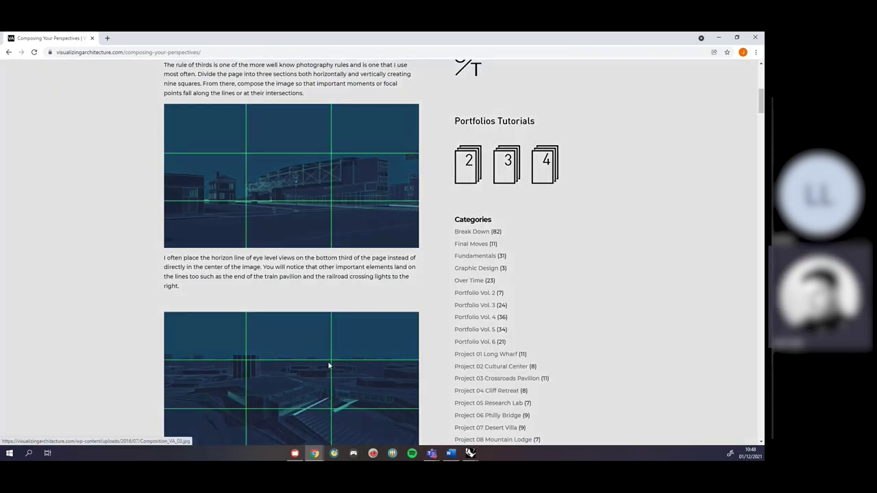
View the enlarged bird's-eye and interior examples of the rule of thirds, closing each image after viewing
click(329, 367)
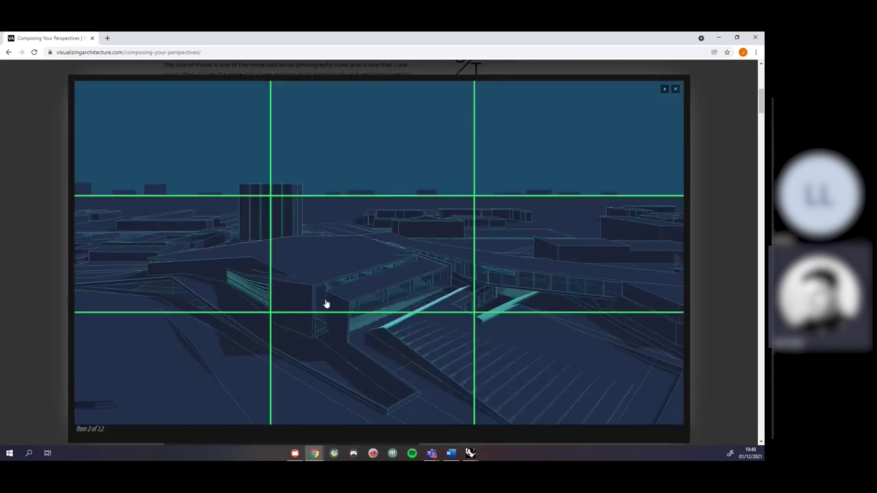
click(729, 287)
scroll(318, 276, down, 5)
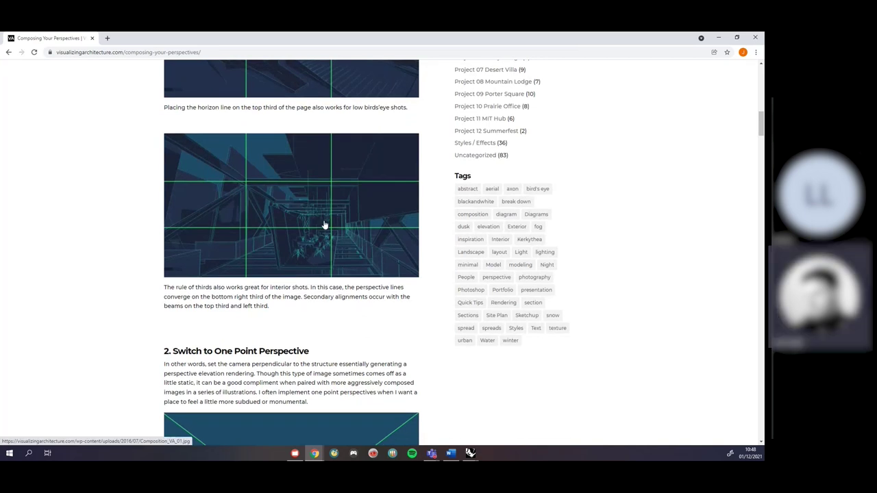
click(324, 224)
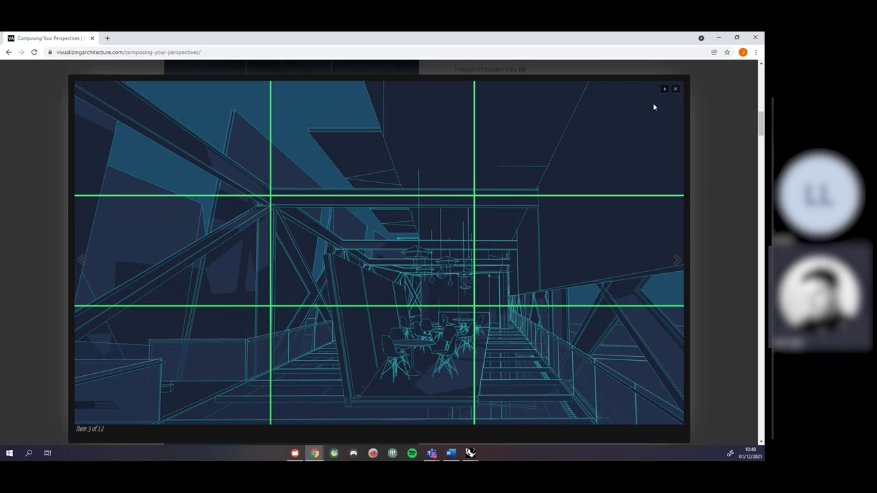
click(675, 89)
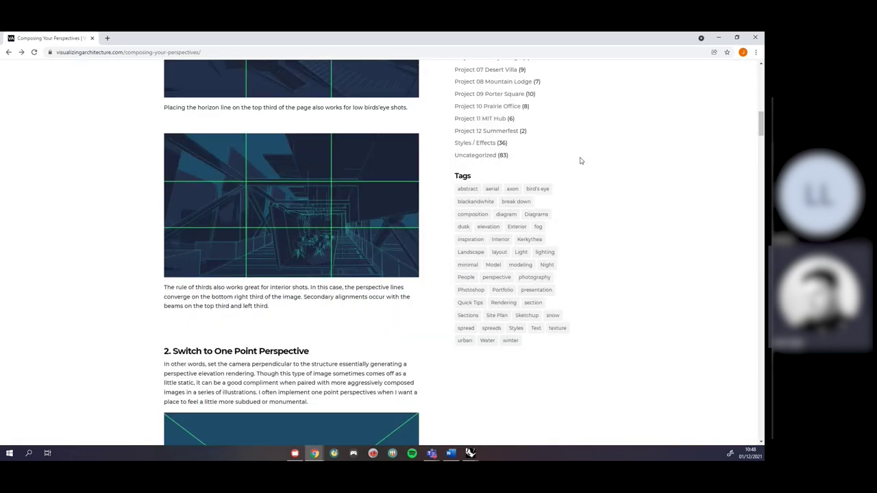
Examine the article's "Switch to One Point Perspective" and "Centering" sections with their example images
scroll(107, 319, down, 3)
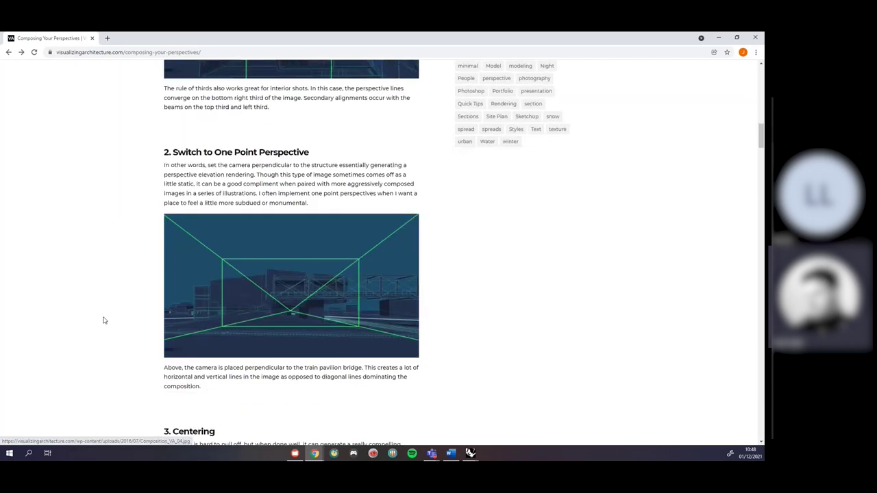
scroll(107, 319, up, 2)
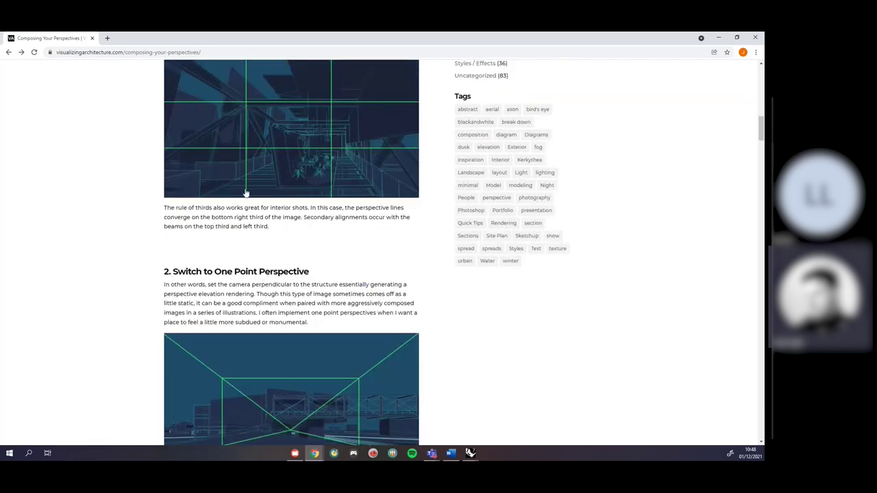
scroll(114, 329, down, 2)
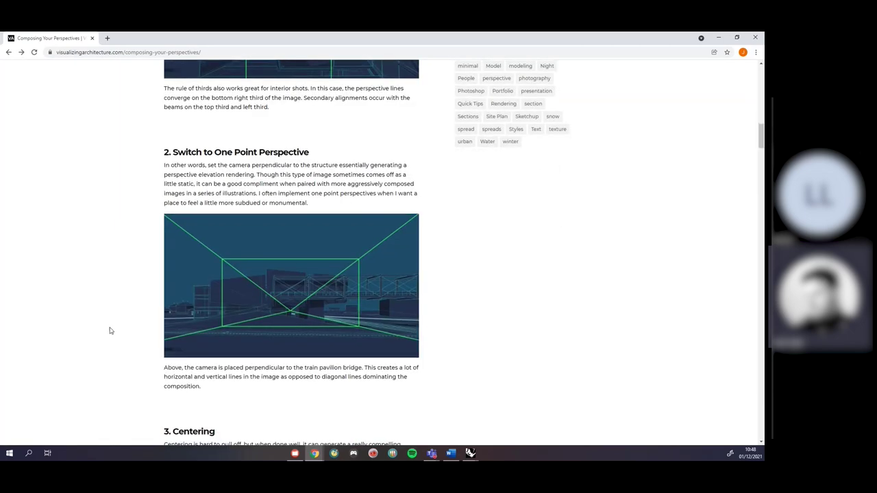
scroll(112, 307, down, 2)
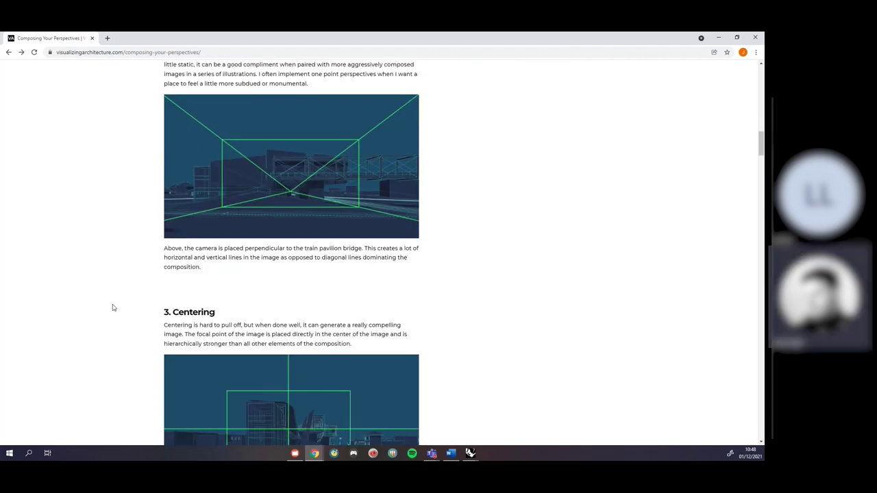
scroll(113, 308, up, 1)
scroll(156, 309, down, 3)
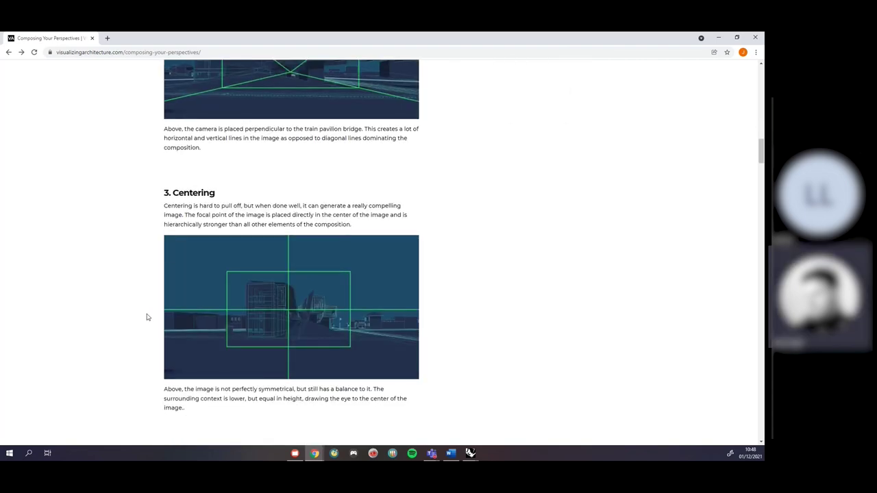
scroll(146, 317, down, 1)
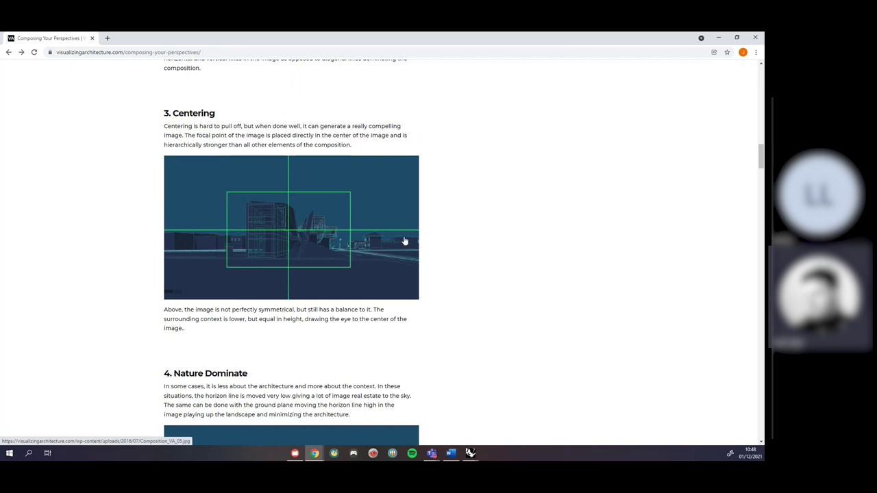
Examine the "Nature Dominate" and "Get Intimate" sections, continuing on to "Correcting the verticals"
scroll(240, 309, down, 5)
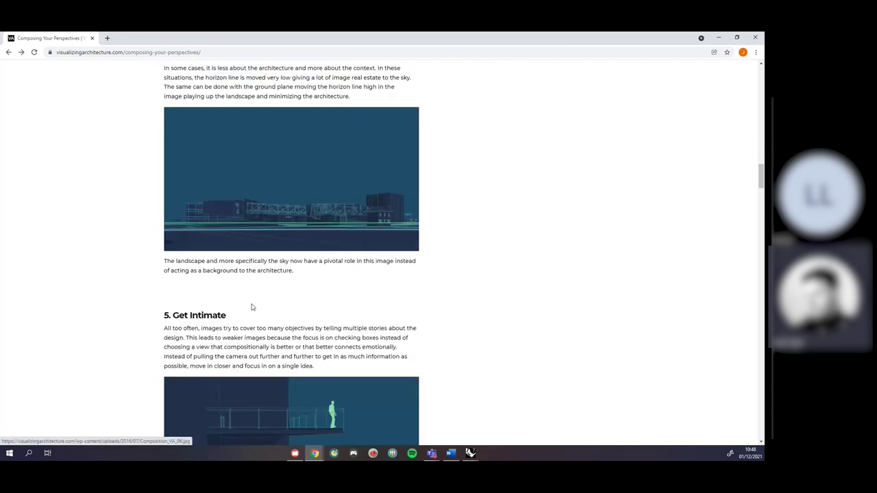
scroll(251, 307, down, 3)
scroll(261, 274, up, 2)
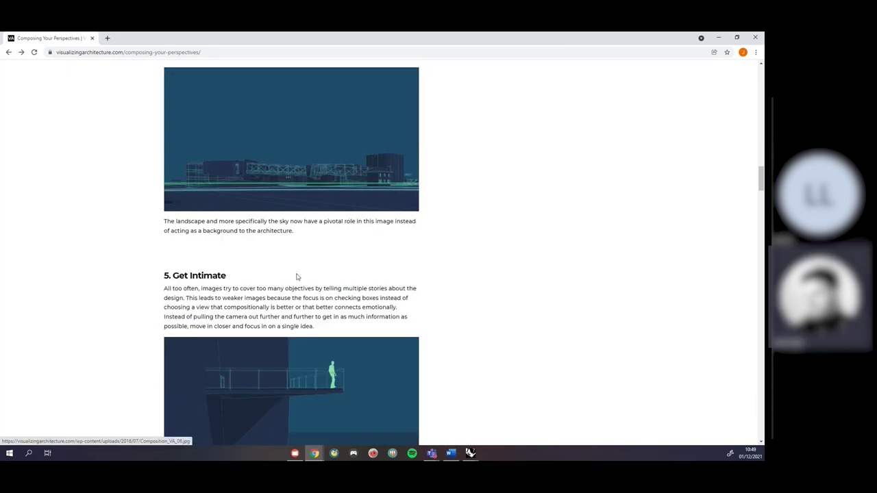
scroll(299, 280, down, 2)
scroll(300, 280, up, 4)
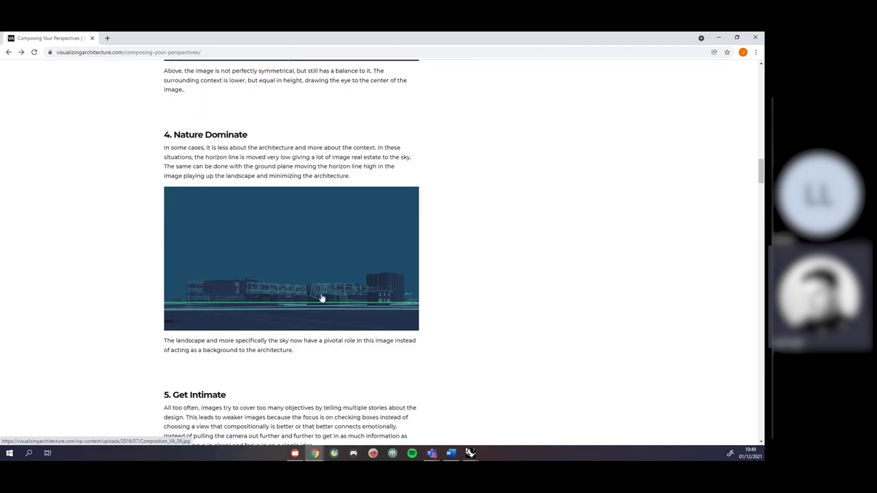
scroll(417, 272, down, 4)
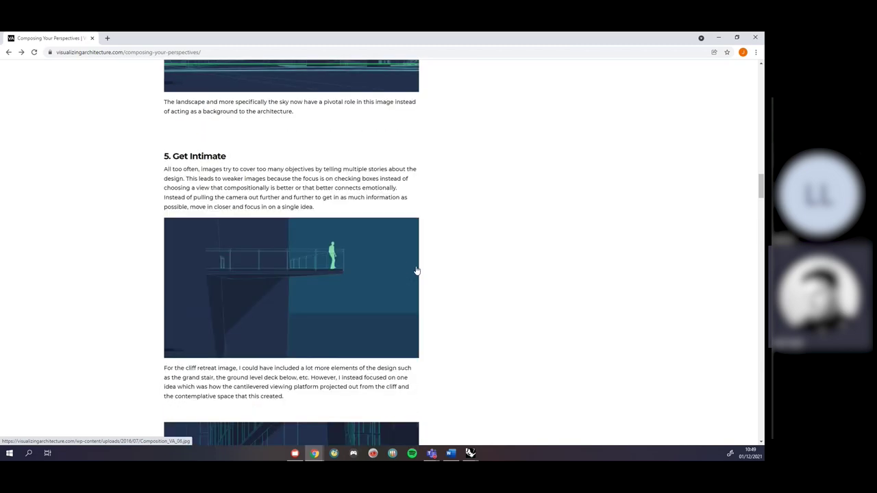
scroll(416, 272, down, 5)
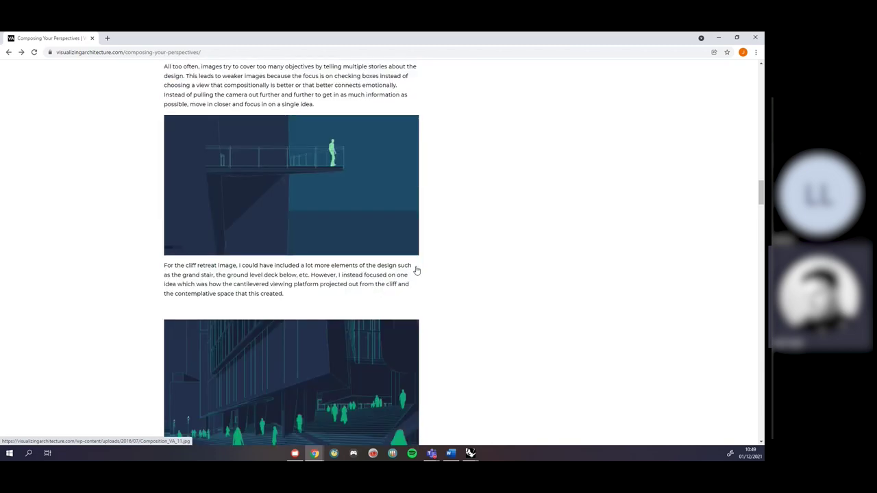
scroll(416, 271, down, 6)
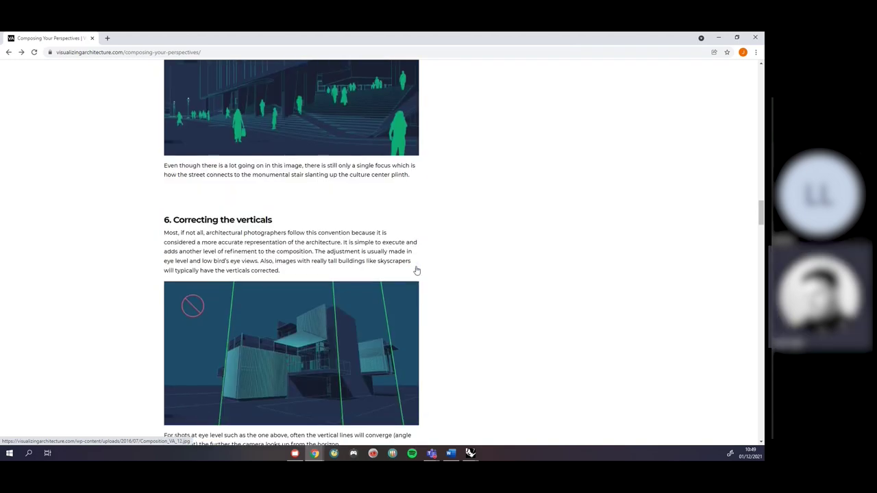
Read the "Don't be a Giant" section and enlarge its example with the camera 10' above ground, closing the image after viewing
scroll(416, 272, down, 6)
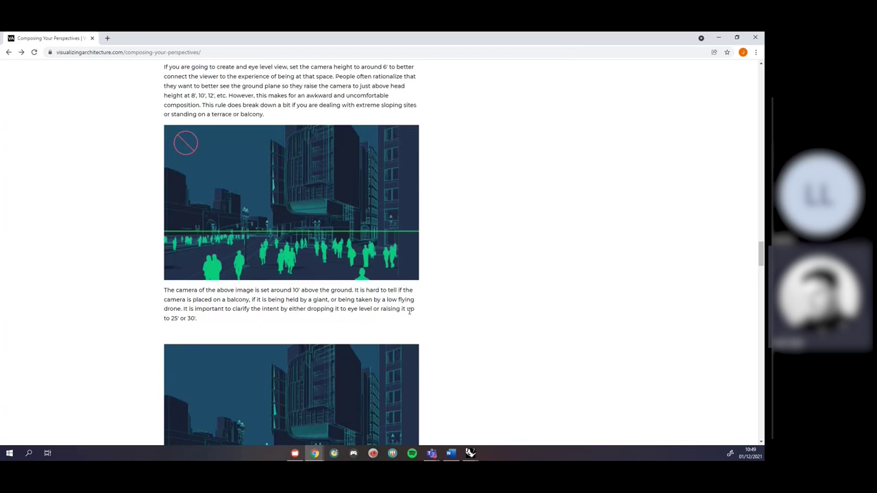
scroll(413, 321, up, 1)
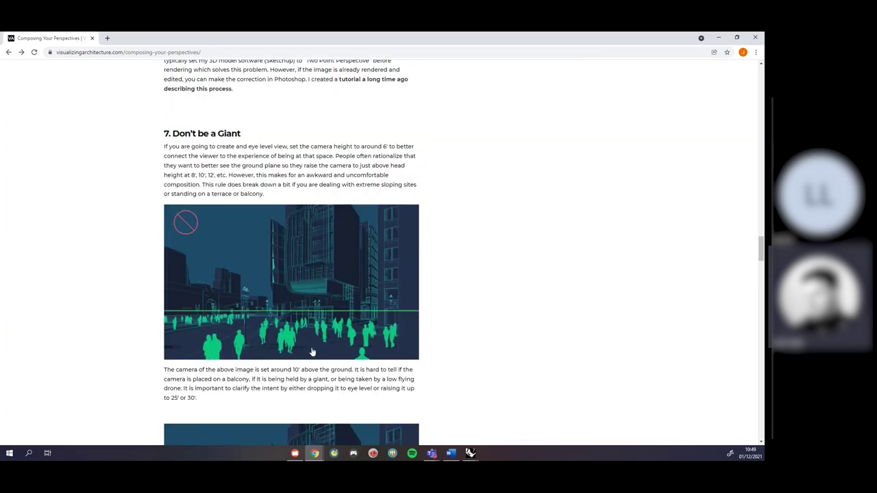
scroll(313, 347, down, 2)
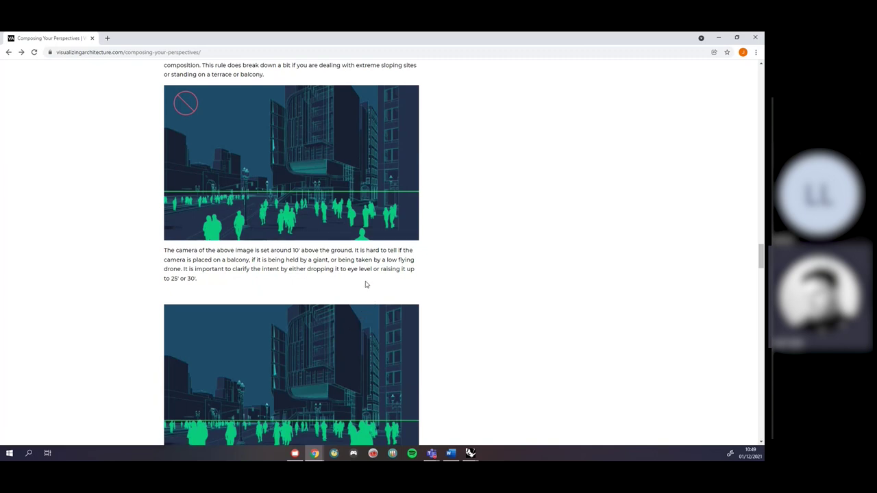
scroll(315, 199, up, 1)
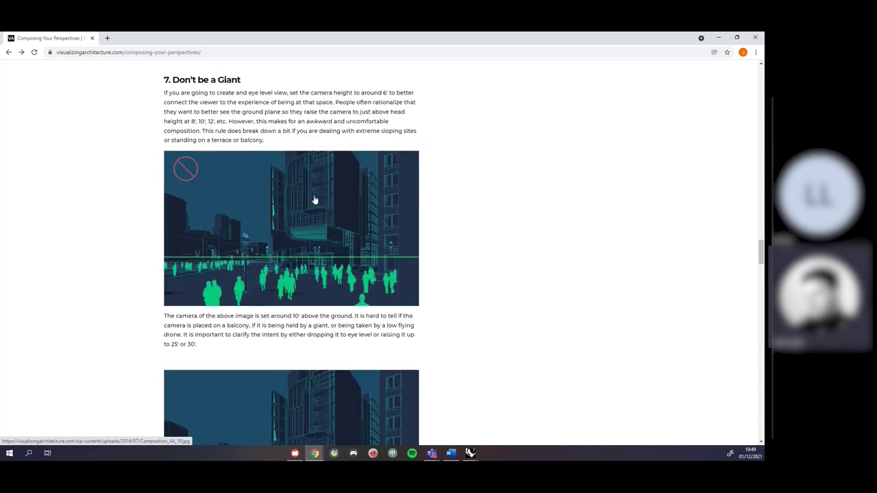
click(280, 253)
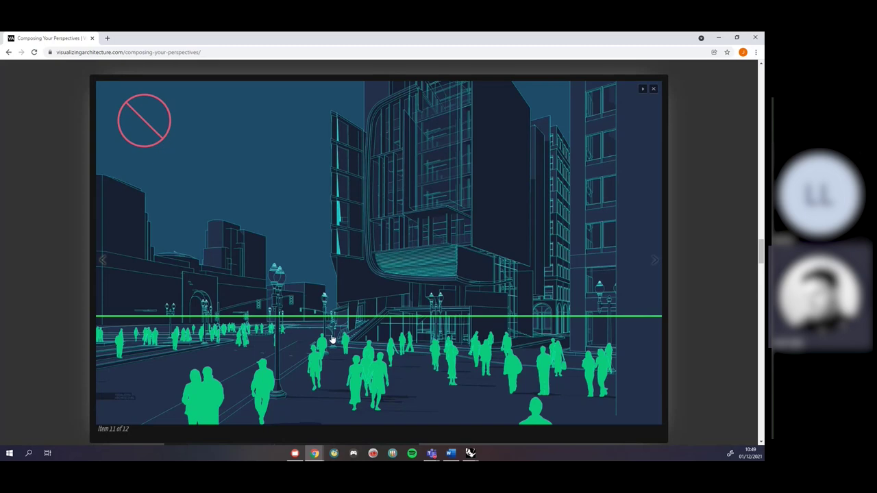
click(653, 89)
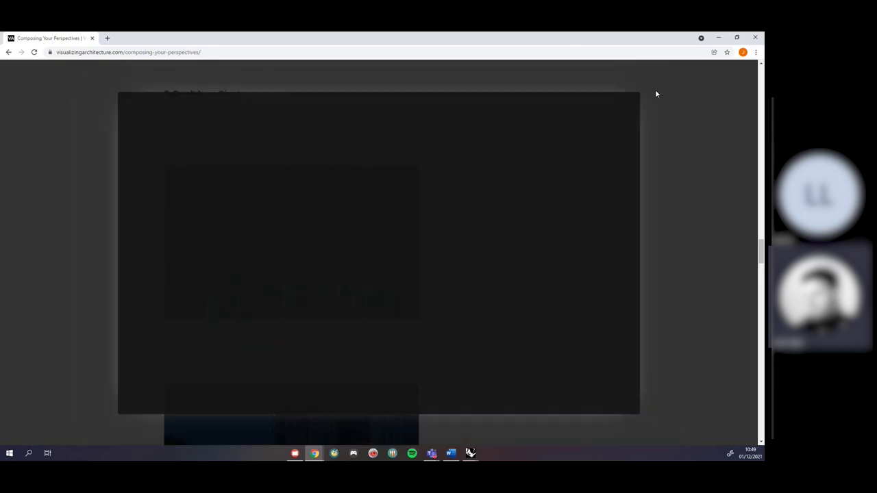
View the enlarged example with the camera set at 6', close it, and read the article's closing paragraph
scroll(318, 233, down, 4)
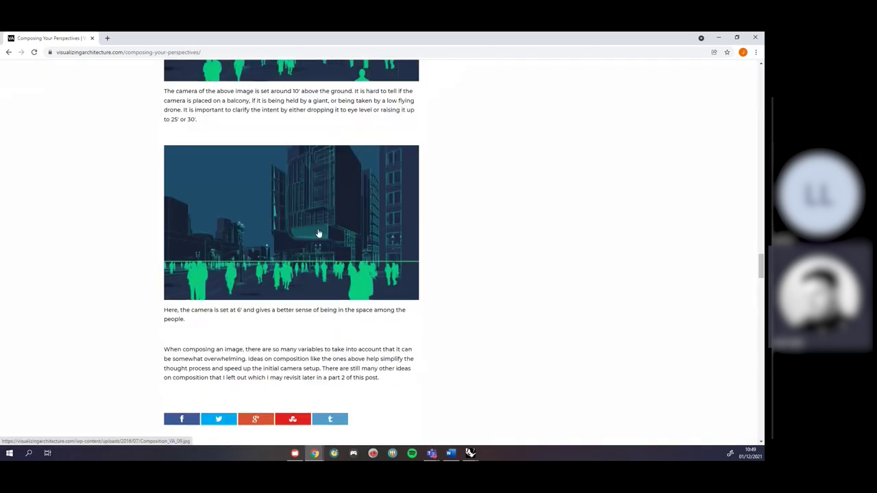
click(318, 233)
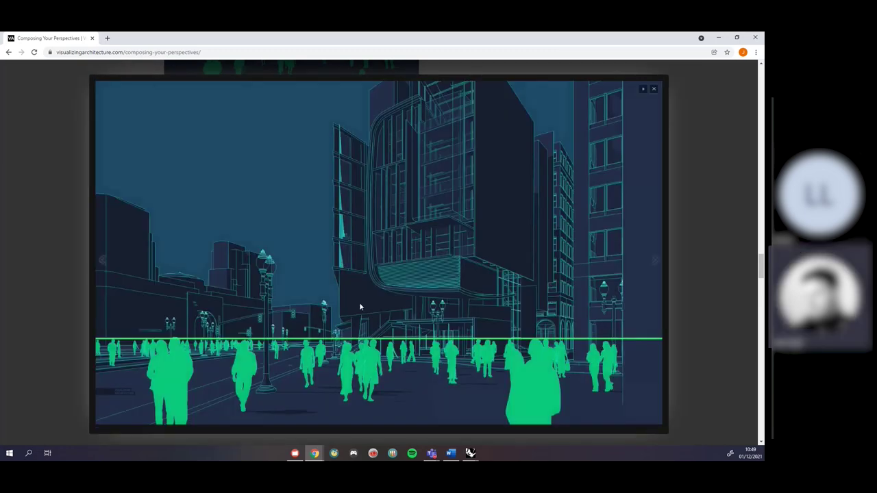
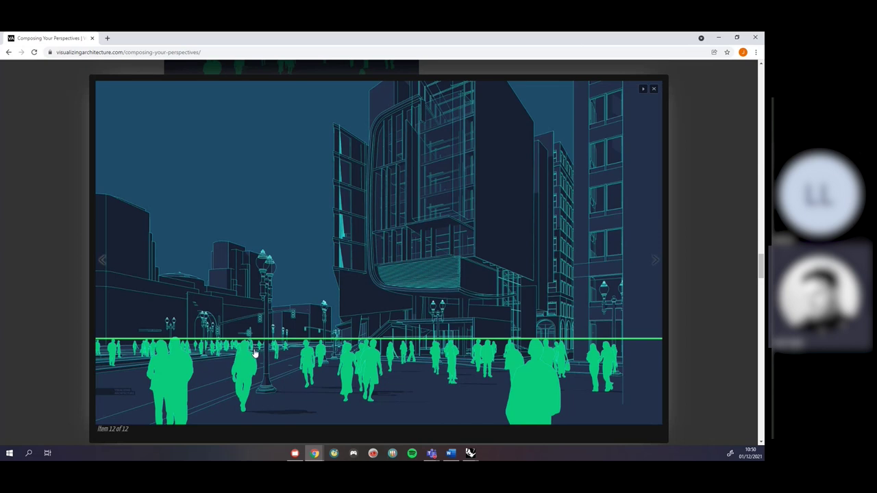
click(653, 88)
scroll(449, 256, down, 2)
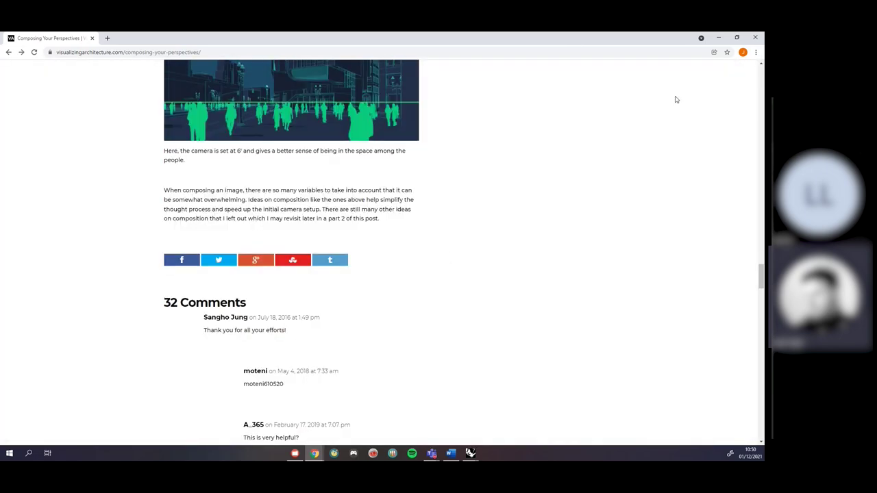
Switch back to Enscape, frame the lobby view close beside the painted wooden doll, and close Help and the Asset Library
click(718, 38)
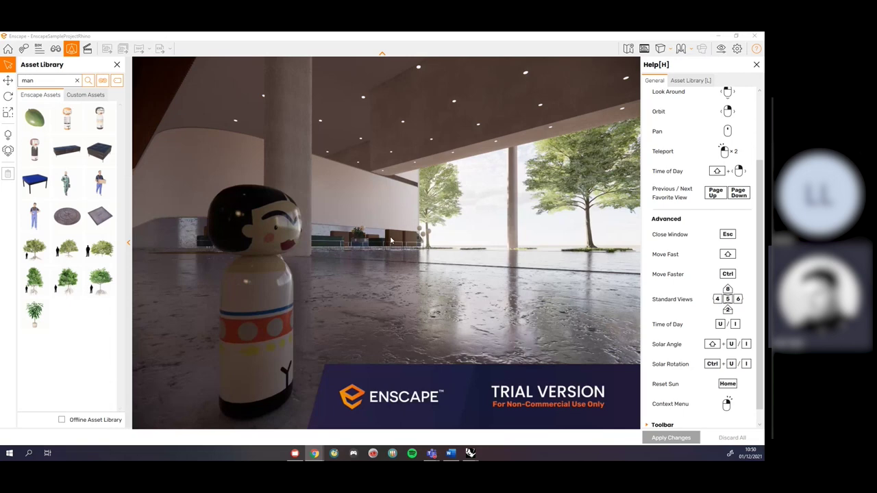
drag(387, 234, 394, 254)
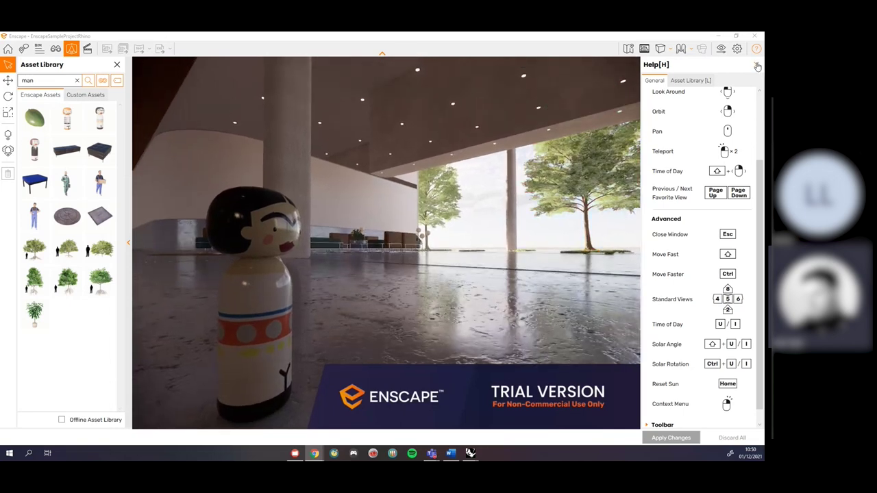
key(s)
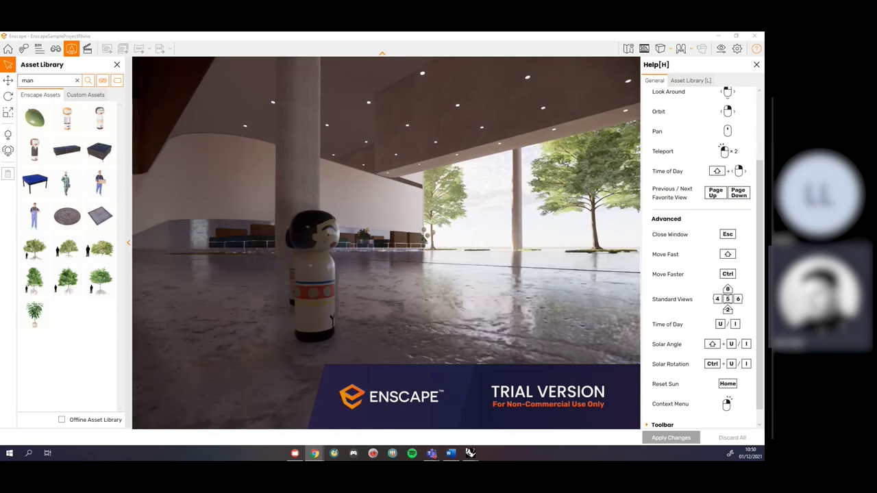
key(w)
drag(375, 264, 441, 260)
key(d)
key(a)
key(d)
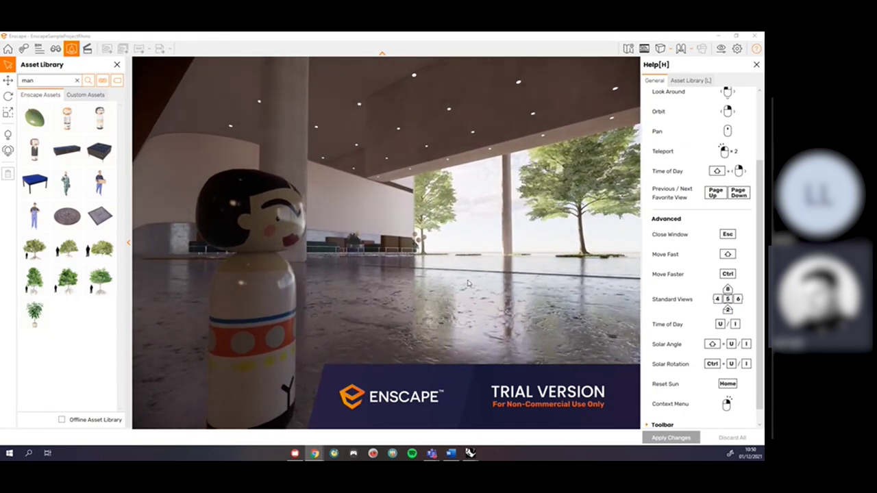
click(756, 64)
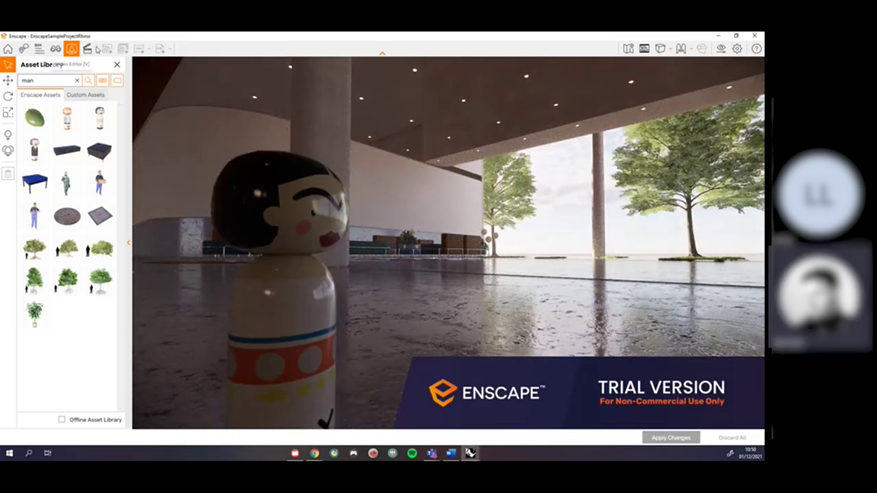
click(116, 64)
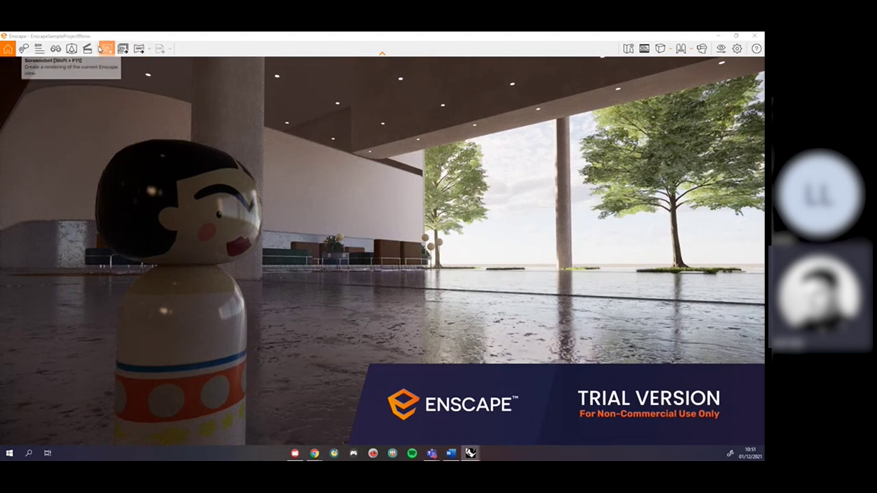
Start a screenshot of the current view and create a folder named "Enscape Renders" in Pictures for it
click(106, 52)
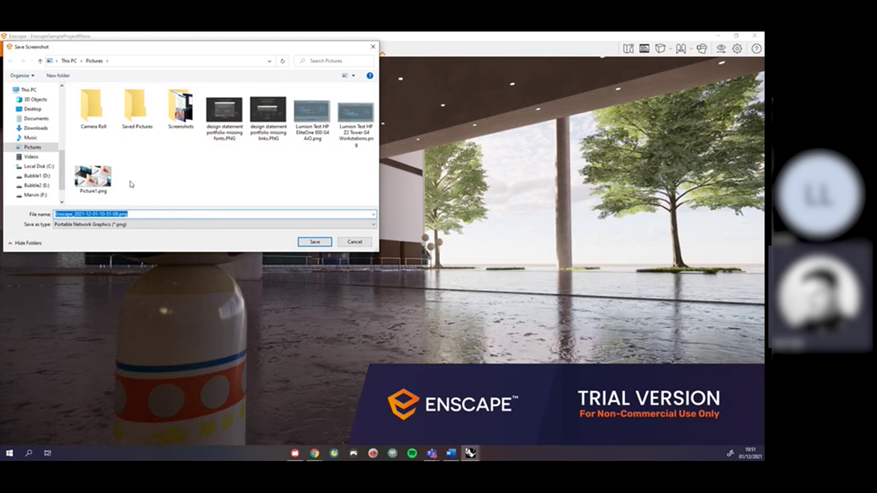
right_click(188, 187)
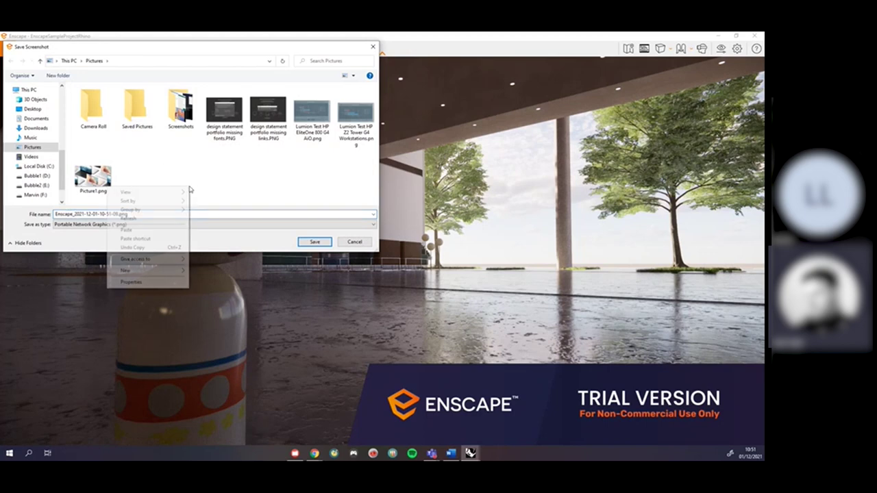
mouse_move(155, 271)
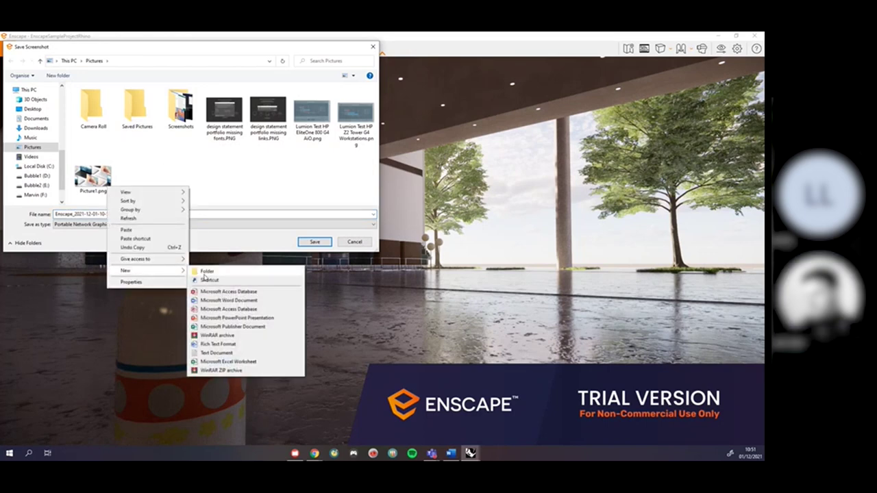
click(208, 271)
text(En)
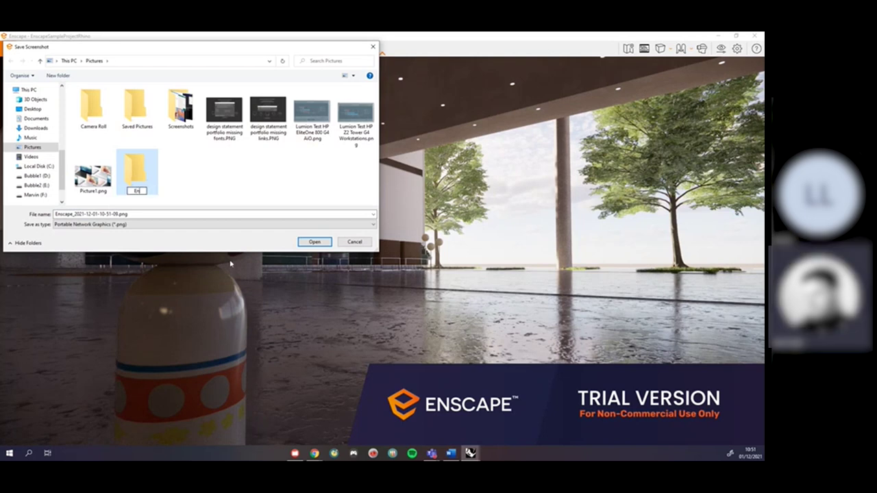
text(scape Renders)
key(Return)
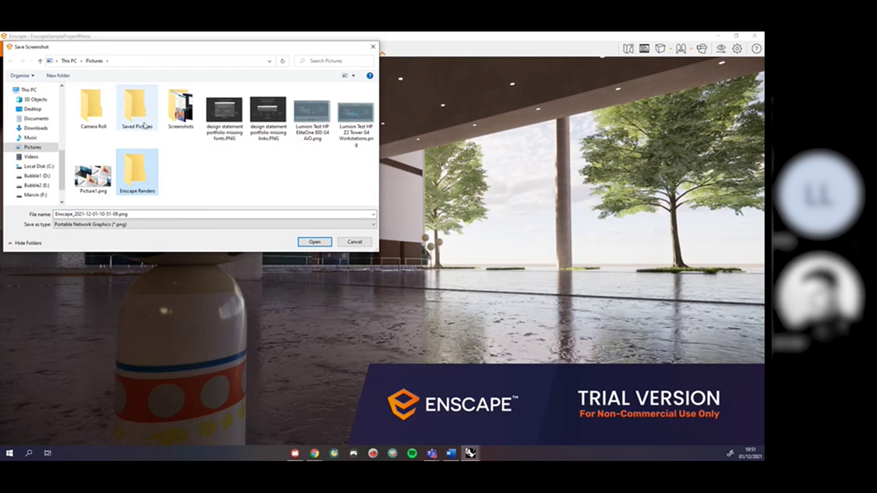
Save the screenshot in the Enscape Renders folder as a Portable Network Graphics file, after checking the available file formats
double_click(146, 169)
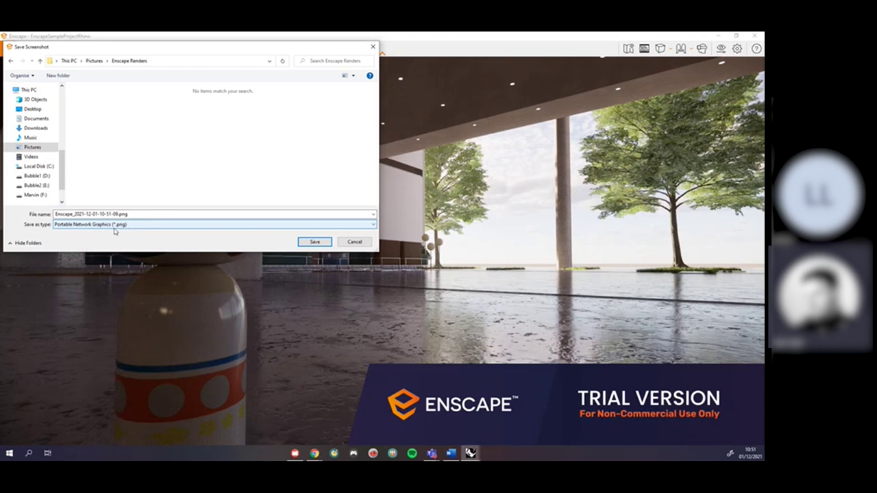
click(142, 227)
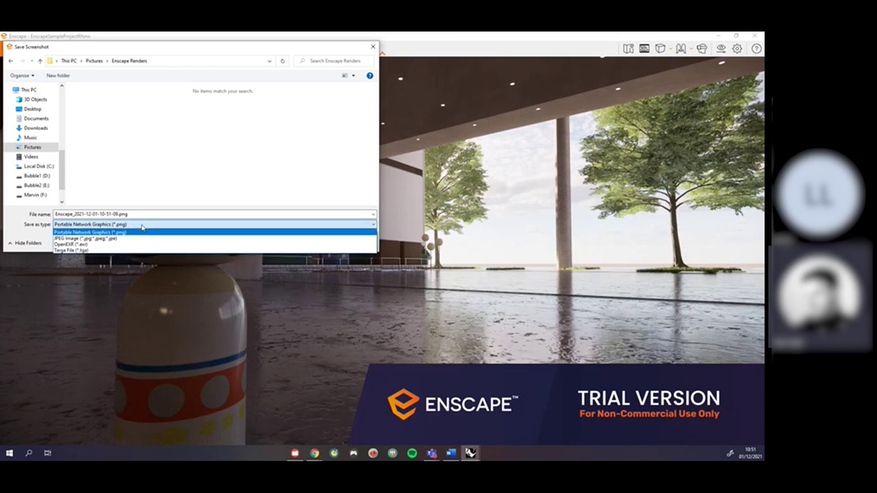
click(191, 179)
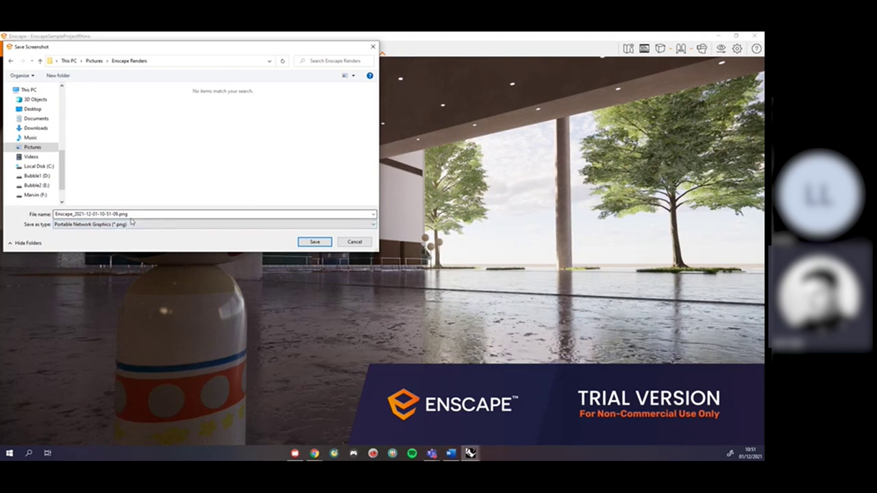
click(314, 242)
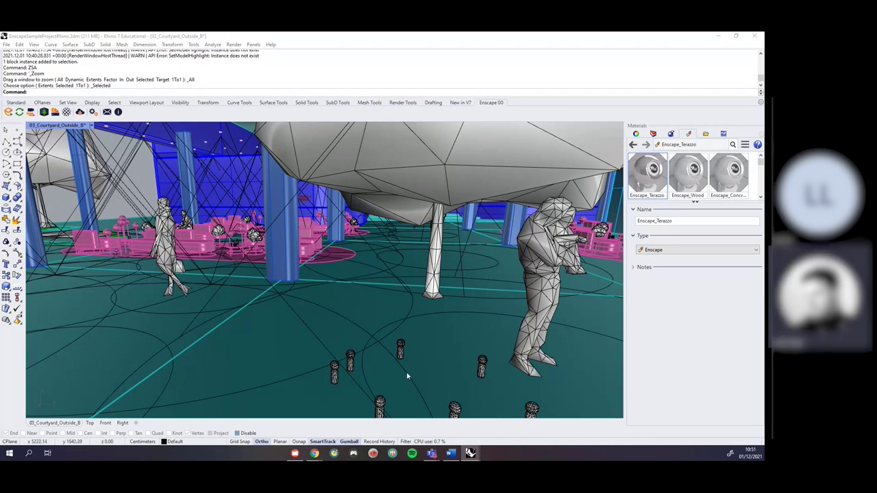
View the saved render from the Enscape Renders folder at full window size, closing the image and the folder after viewing
mouse_move(470, 453)
click(491, 423)
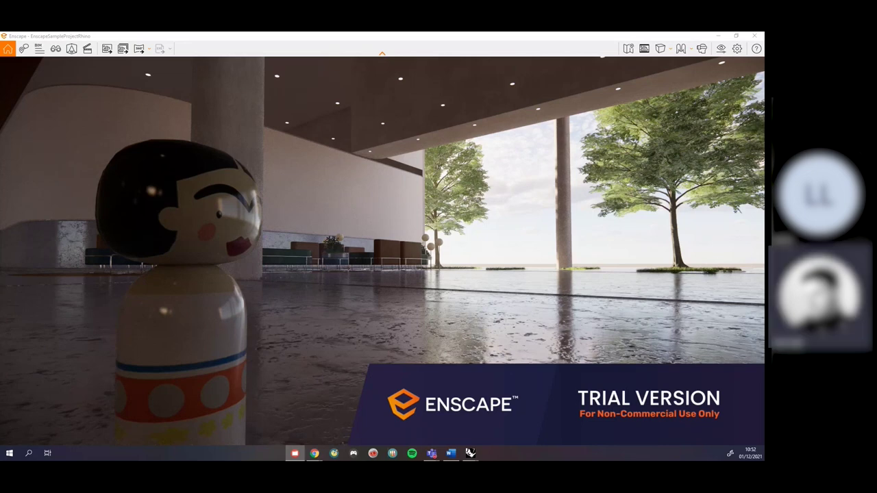
drag(1, 92, 364, 109)
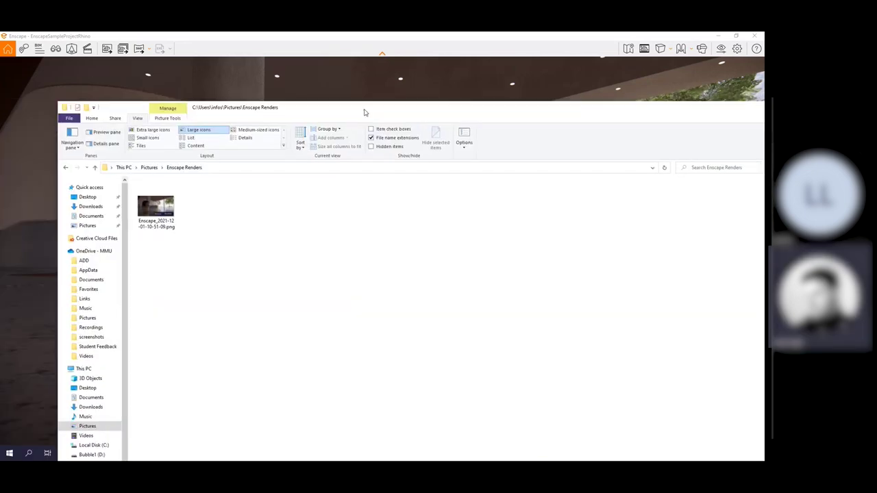
click(161, 208)
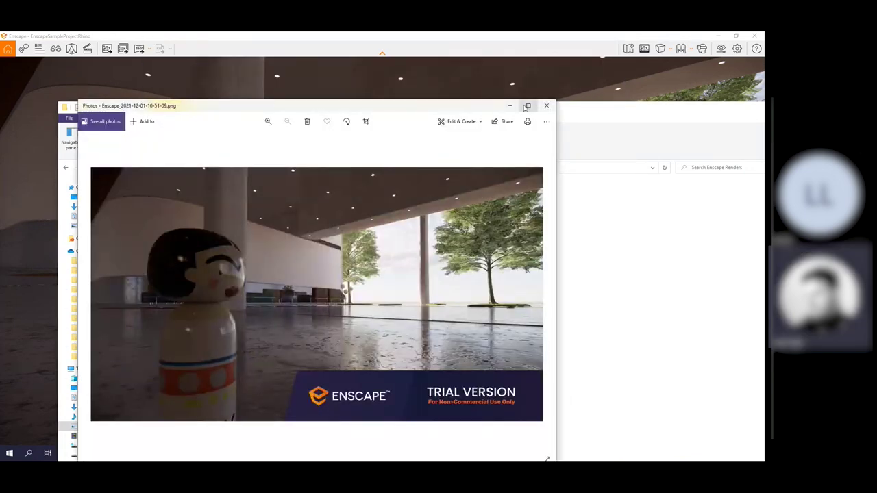
click(526, 107)
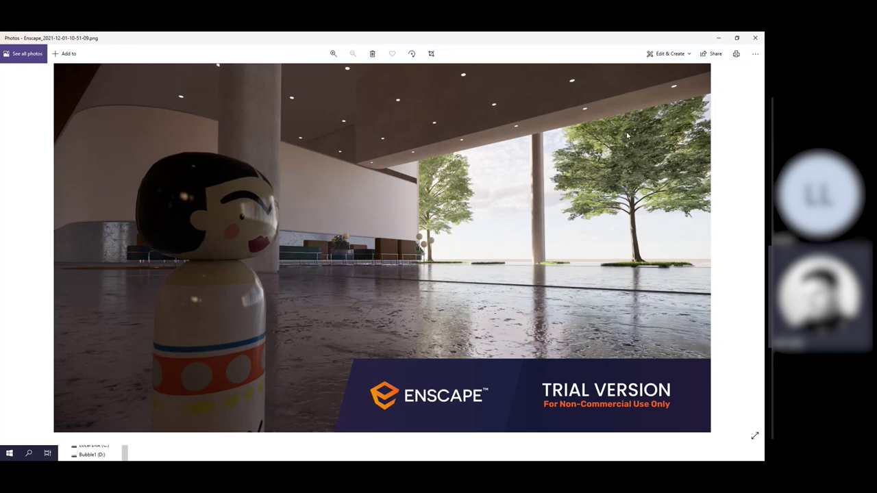
click(755, 40)
drag(631, 101, 408, 111)
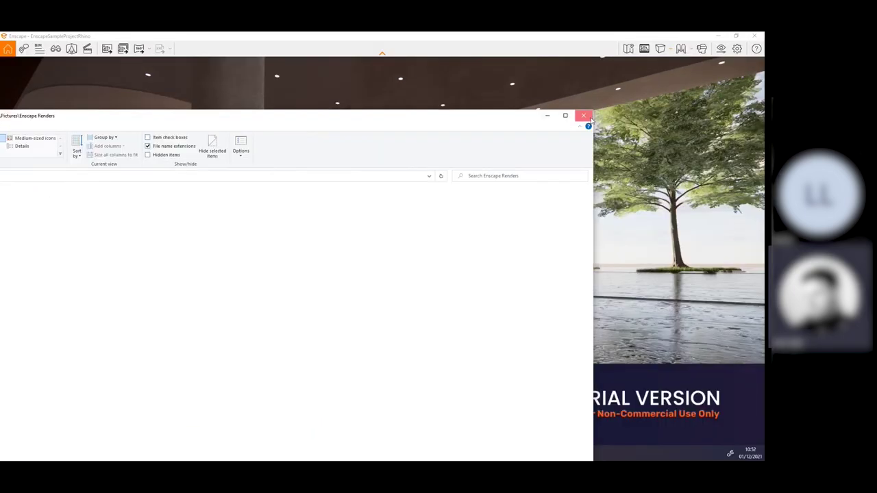
click(585, 116)
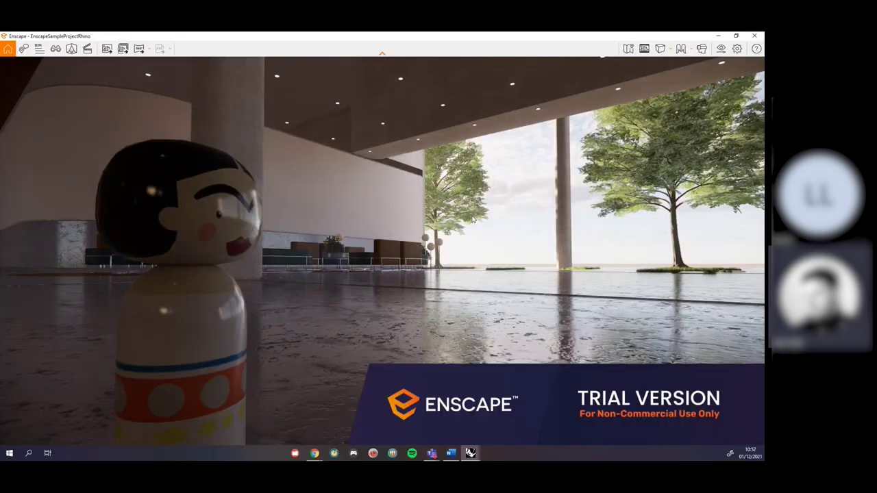
Select the views 01_Exterior_A, 02_Interior_Stairs and Creepy guy for batch rendering
click(103, 49)
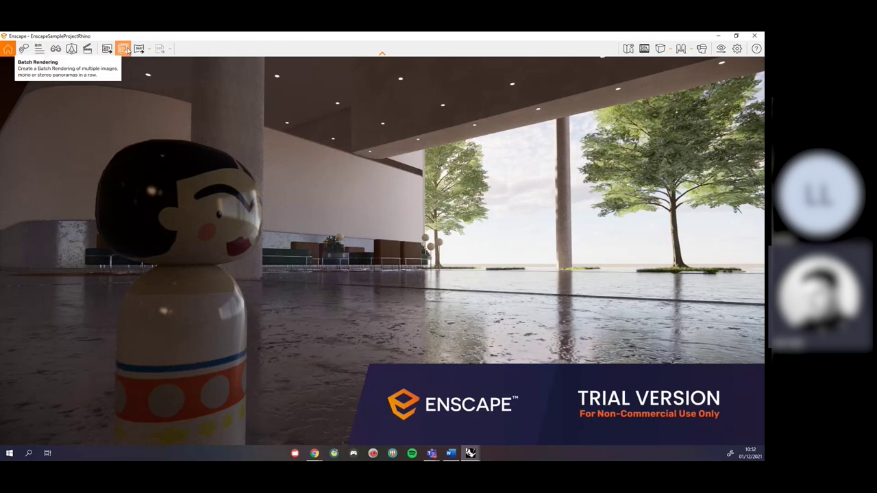
click(127, 51)
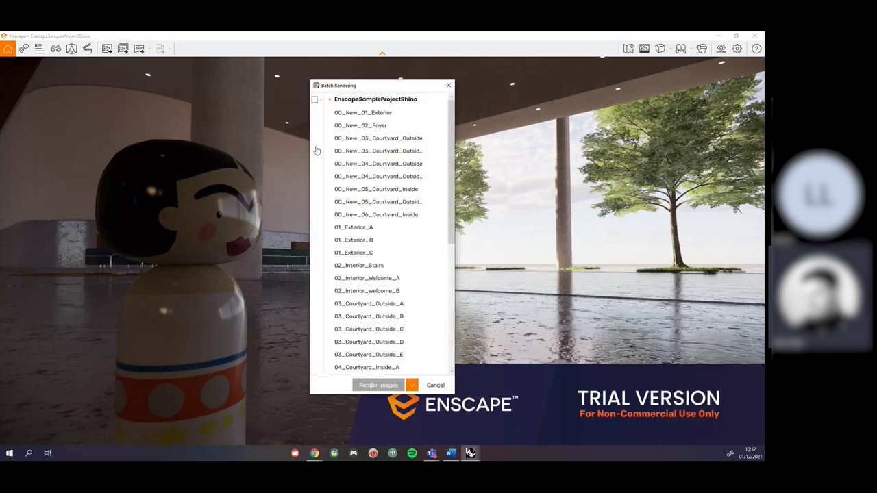
scroll(402, 121, down, 6)
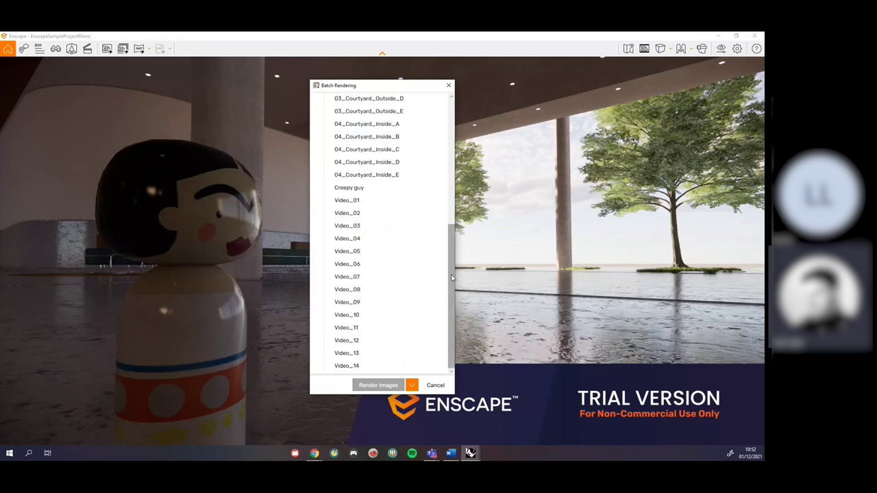
scroll(442, 225, up, 3)
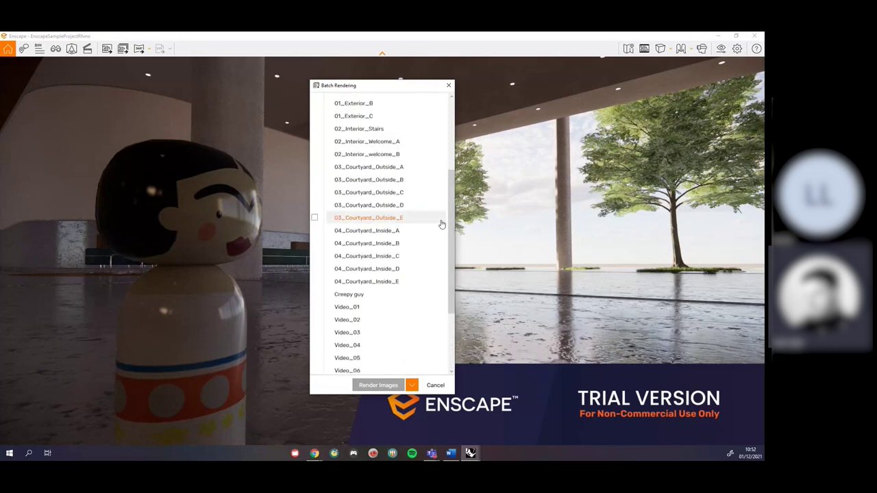
click(314, 295)
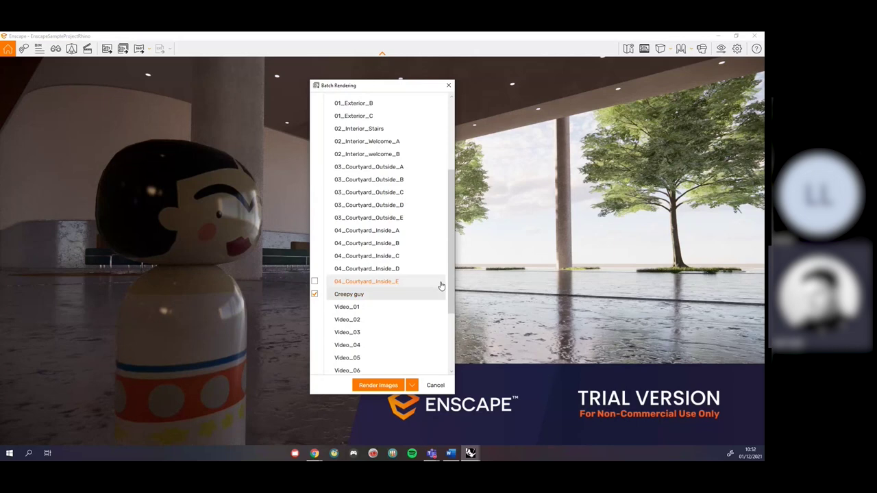
drag(451, 287, 452, 216)
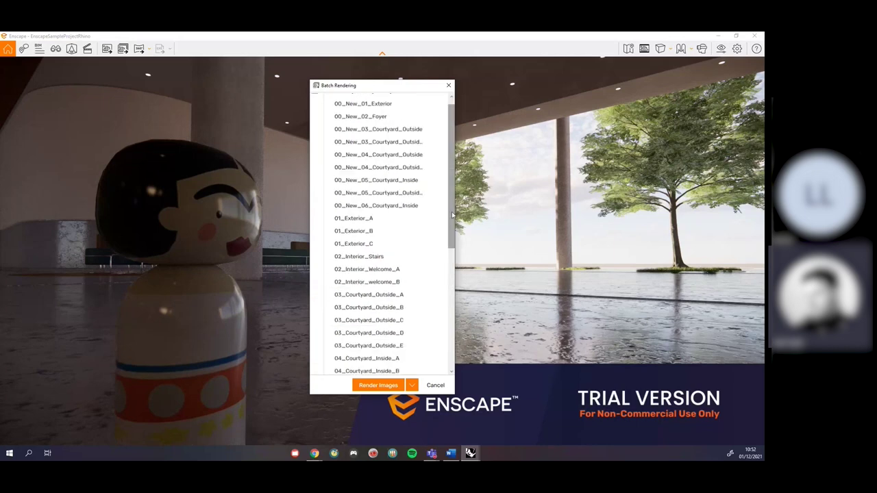
click(316, 220)
click(315, 243)
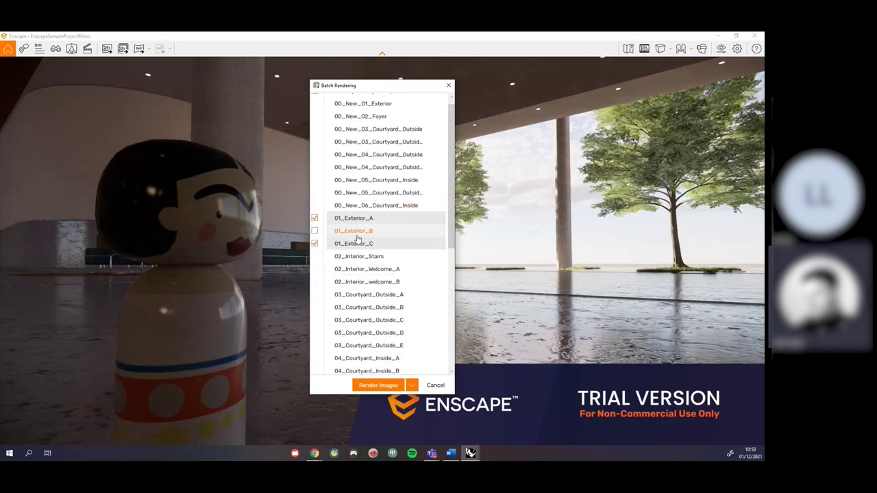
click(315, 256)
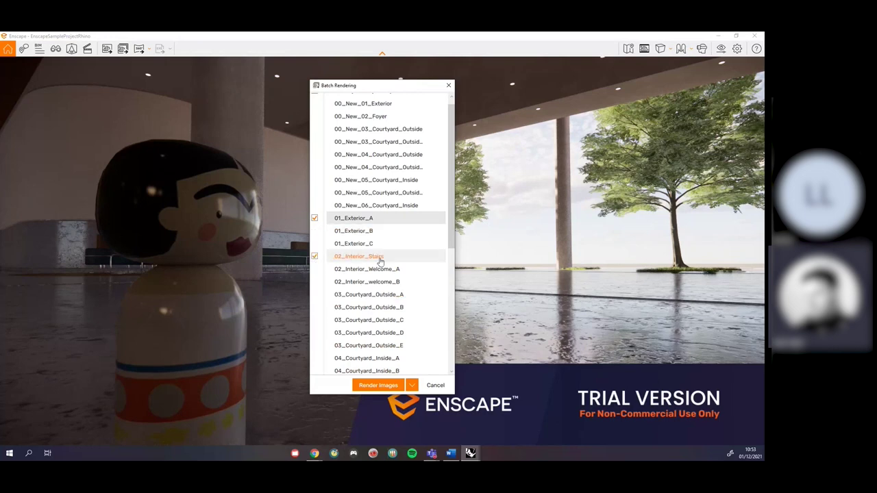
scroll(373, 313, down, 3)
click(376, 328)
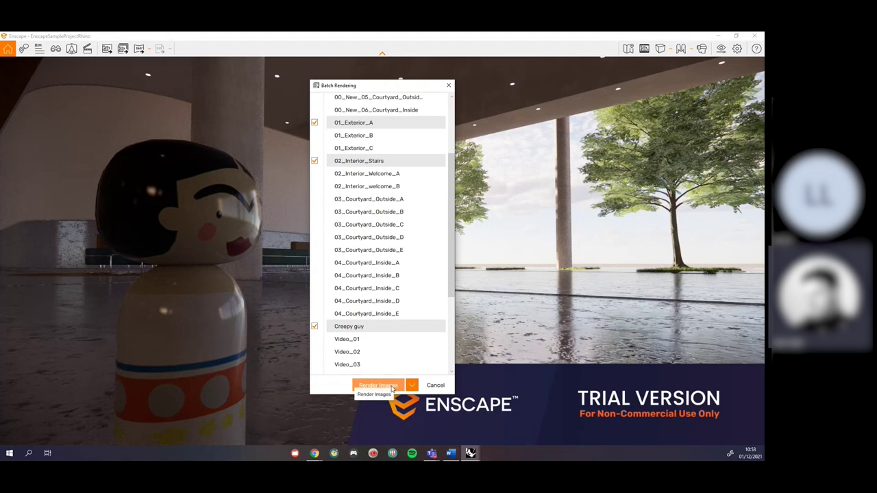
Batch render the selected views into the Enscape Renders folder in Pictures
click(377, 385)
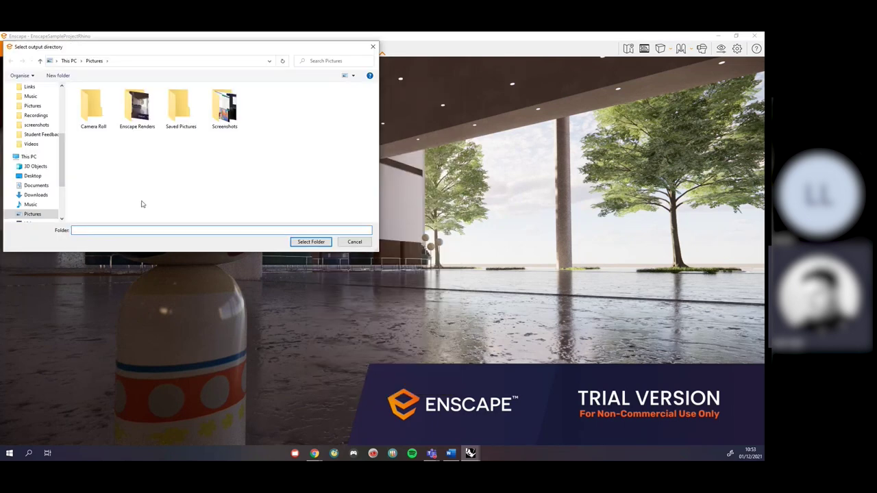
double_click(137, 106)
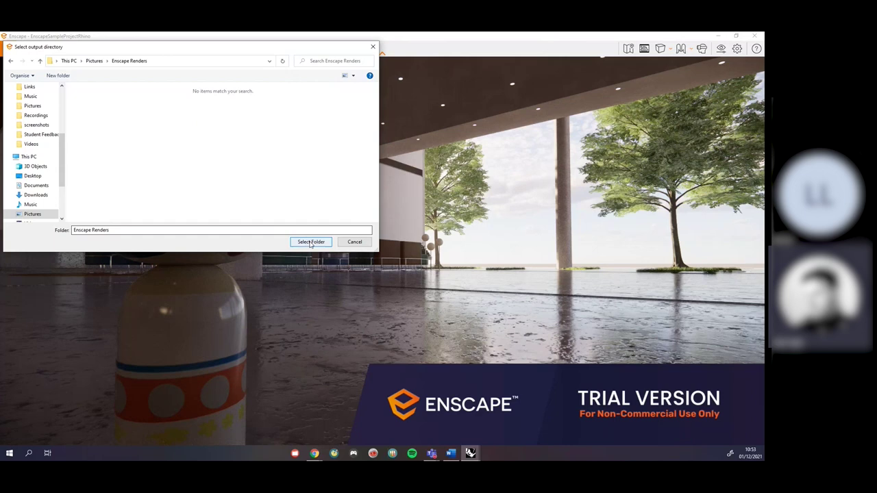
click(310, 242)
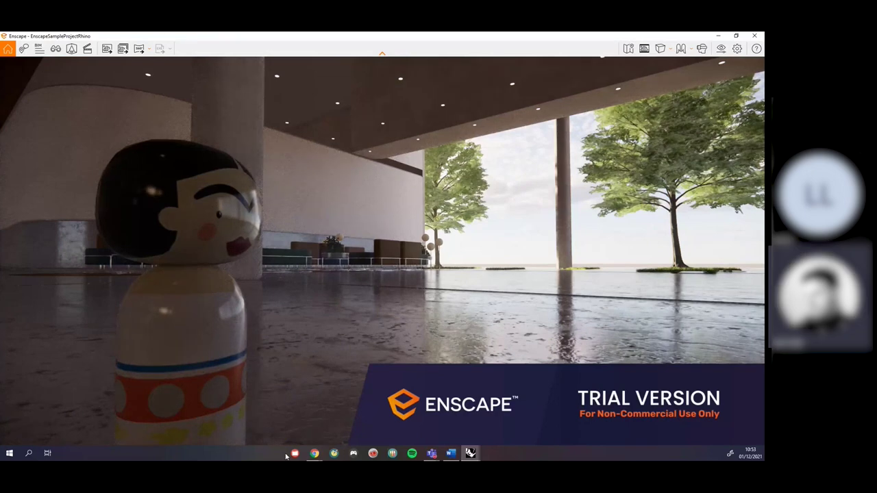
Open the batch-rendered 01_Exterior_A image from the Enscape Renders folder in Pictures
click(294, 454)
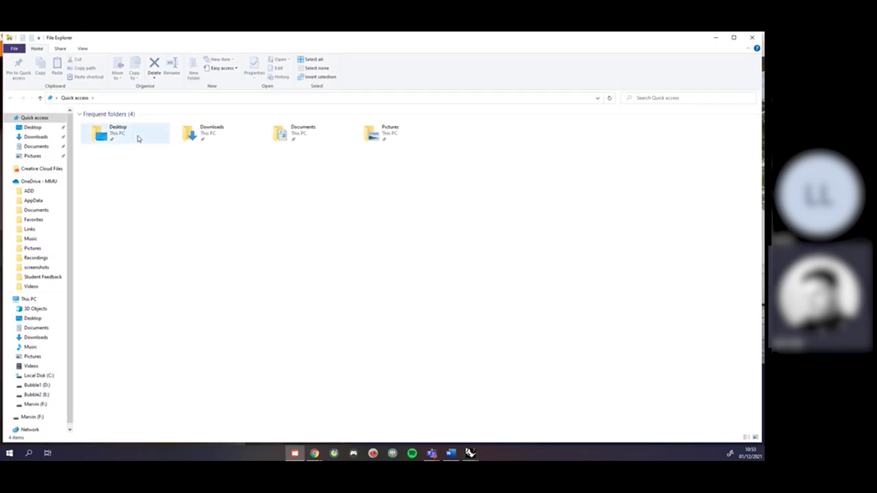
double_click(385, 137)
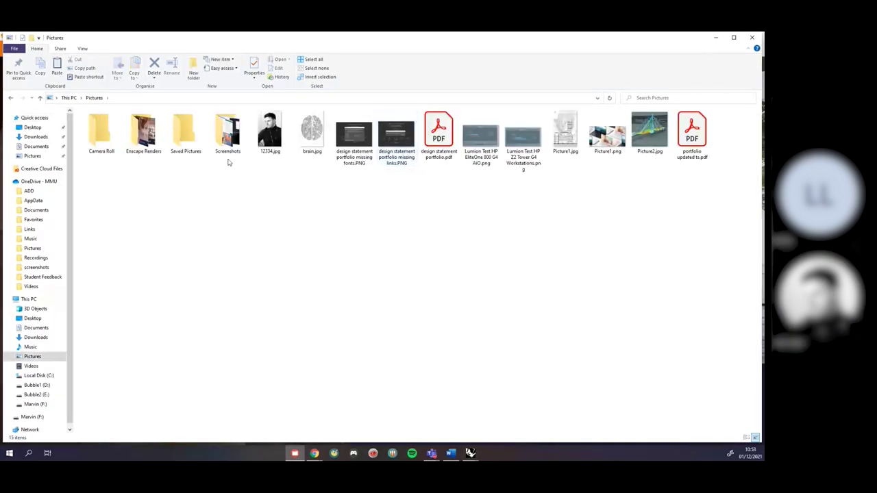
double_click(160, 125)
click(155, 139)
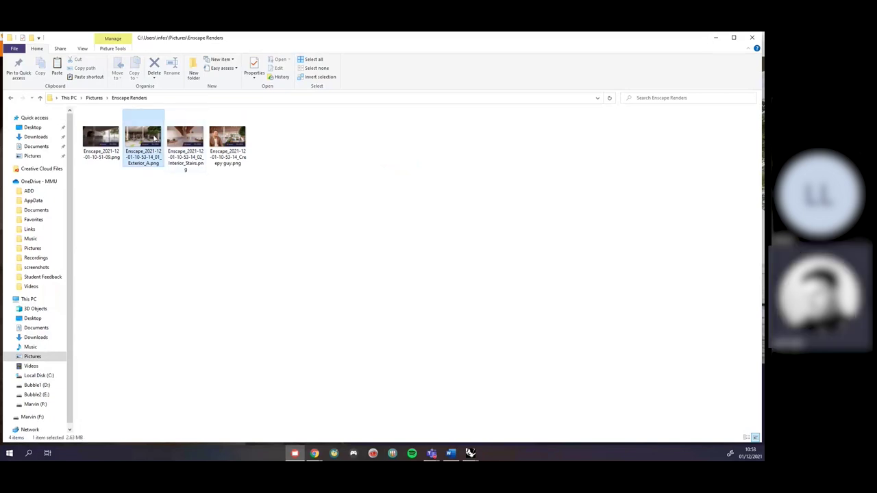
double_click(154, 139)
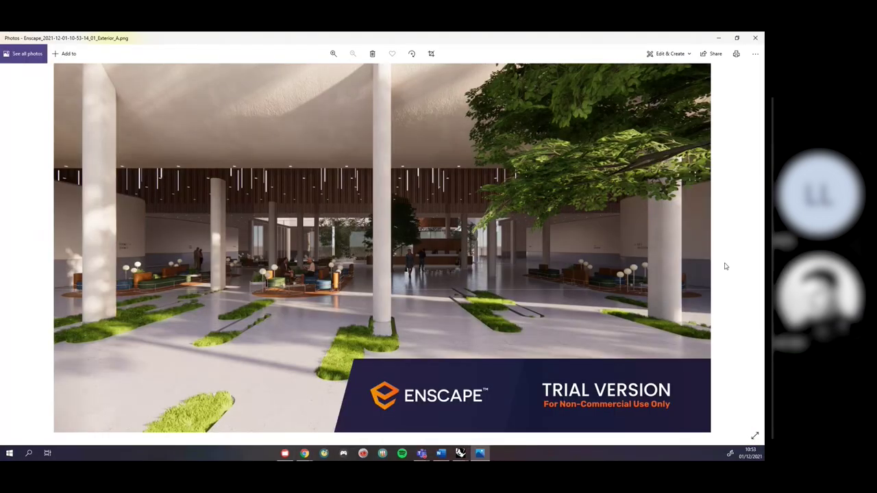
Compare the 02_Interior_Stairs and Creepy guy renders, close the image viewer, and minimize the folder to return to Enscape
key(Right)
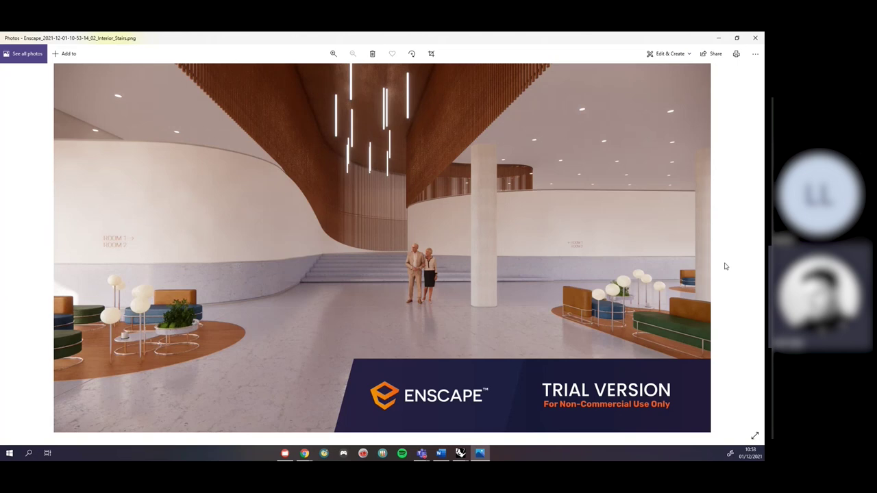
key(Right)
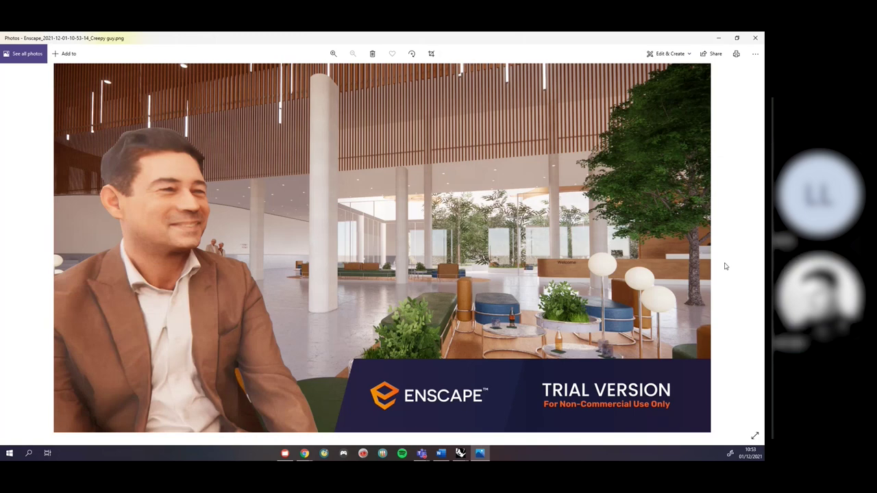
key(Right)
key(Right)
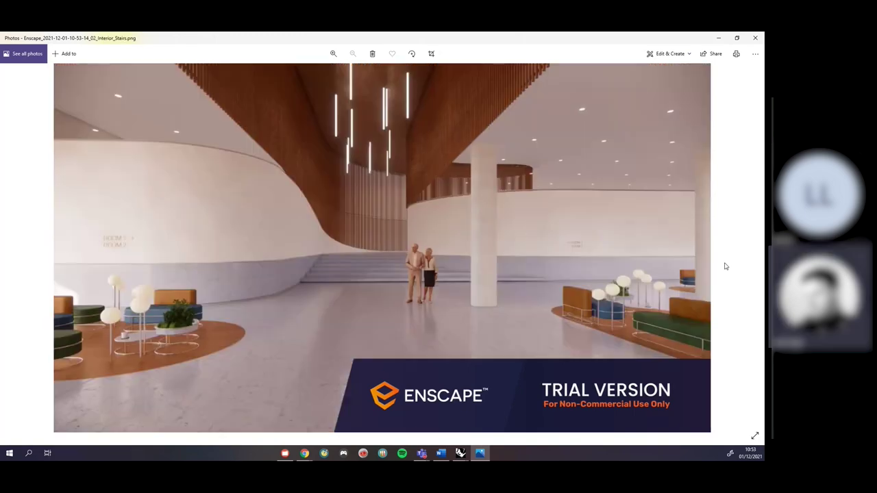
key(Left)
key(Left)
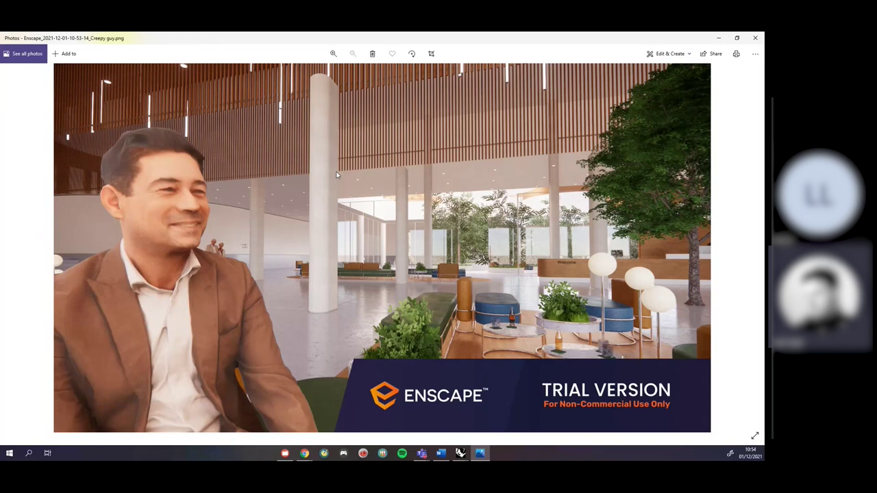
click(752, 40)
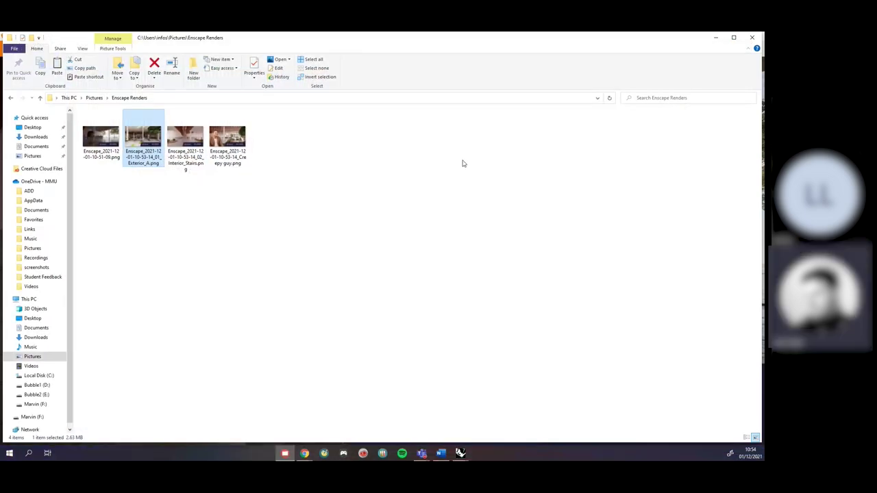
click(717, 39)
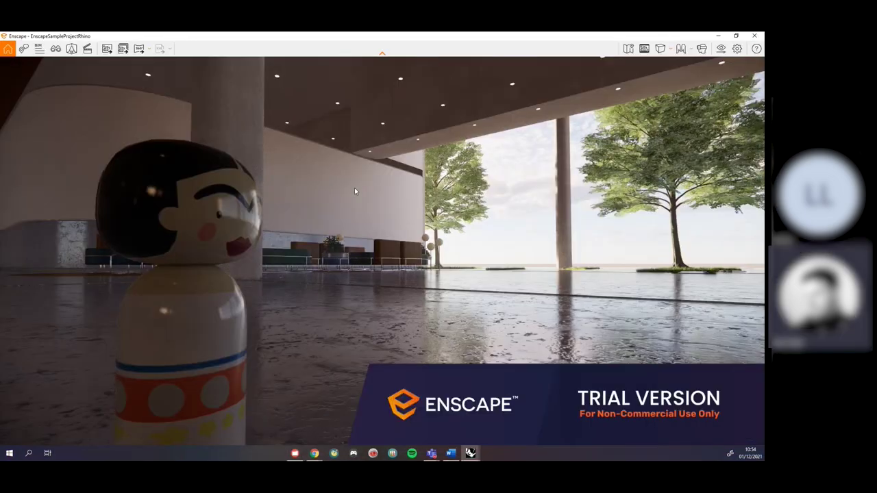
Check the mono and stereo panorama options, start a panorama of the doll view, and look for it in the Enscape Renders folder
click(148, 49)
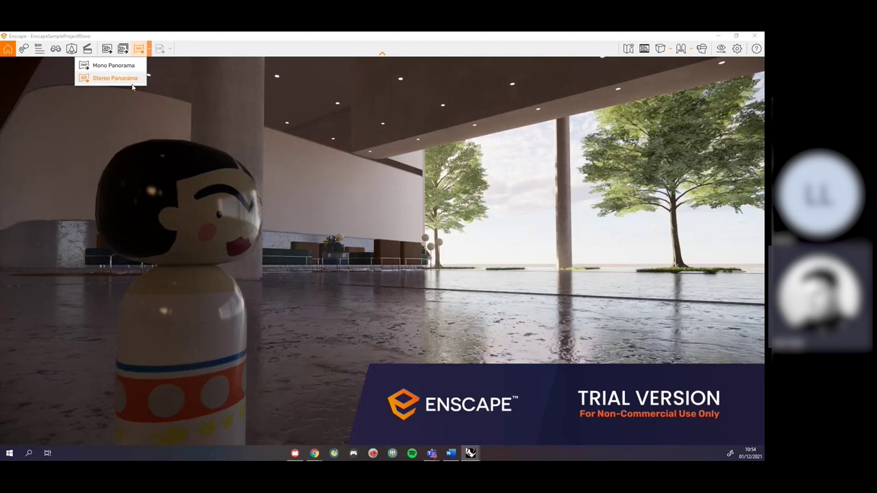
click(191, 47)
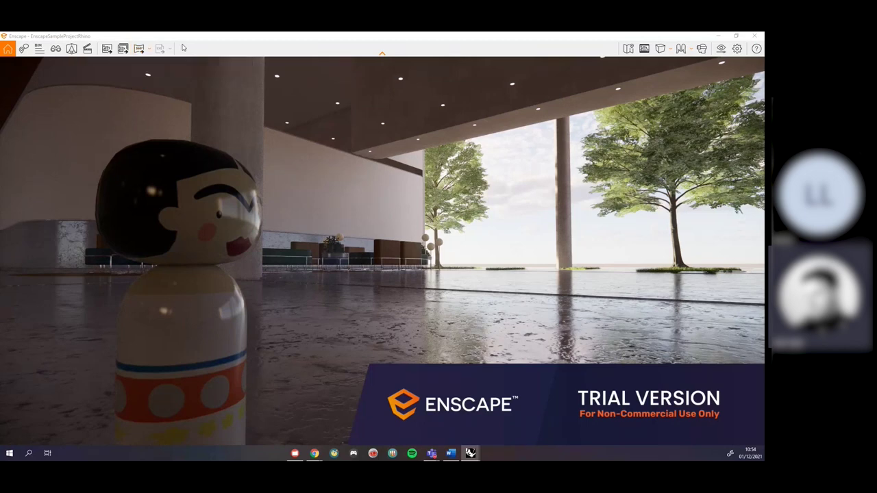
click(138, 51)
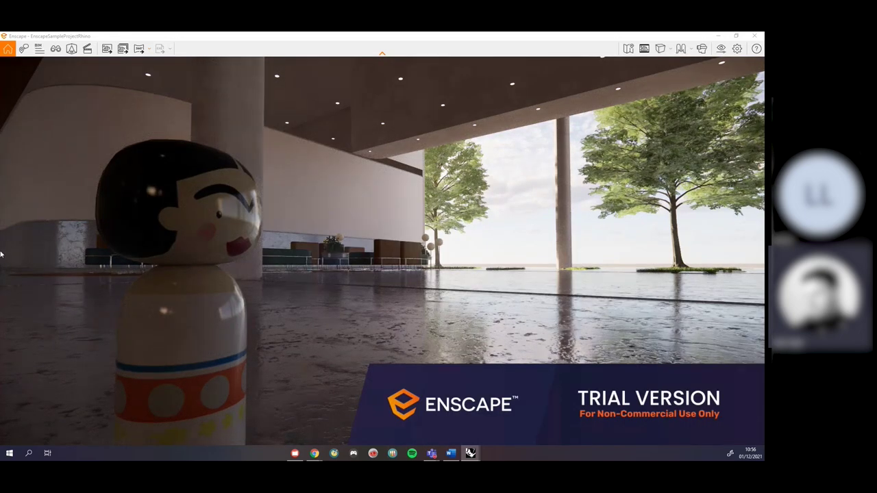
click(295, 454)
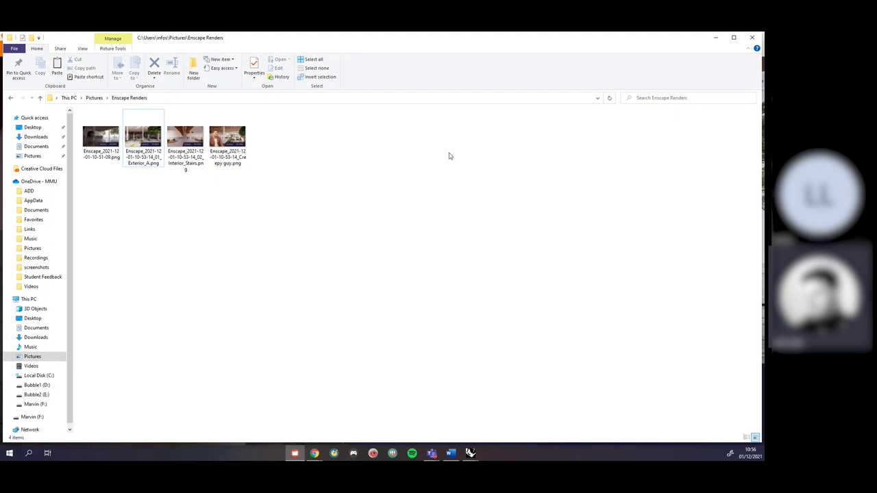
click(715, 37)
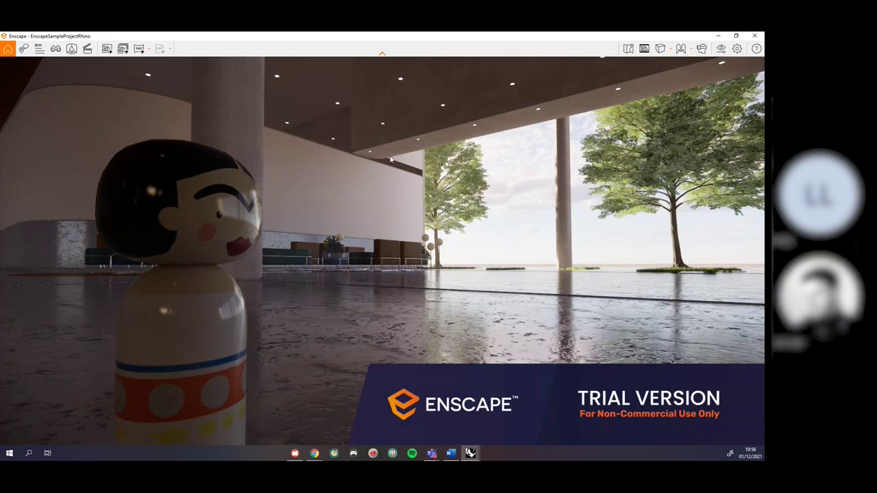
Show the mini map, walk through the lobby toward the seating to follow the position on it, and enlarge the map
click(628, 50)
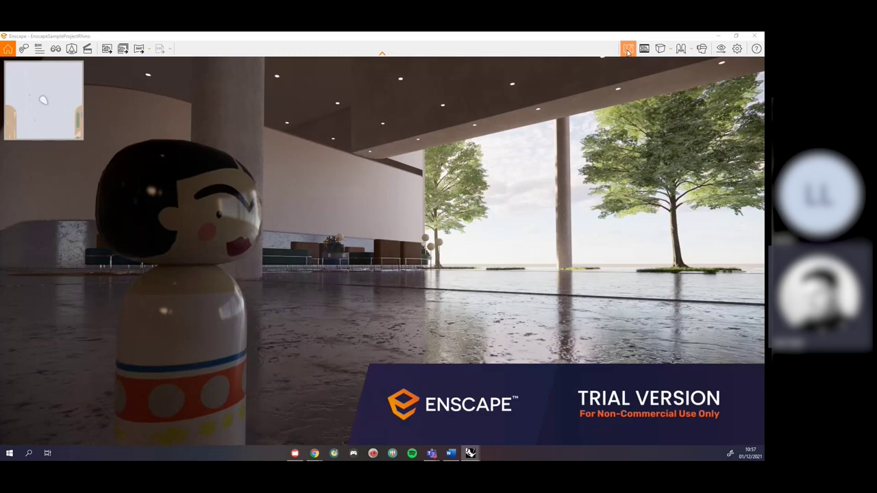
drag(330, 129, 89, 141)
key(w)
drag(438, 147, 294, 165)
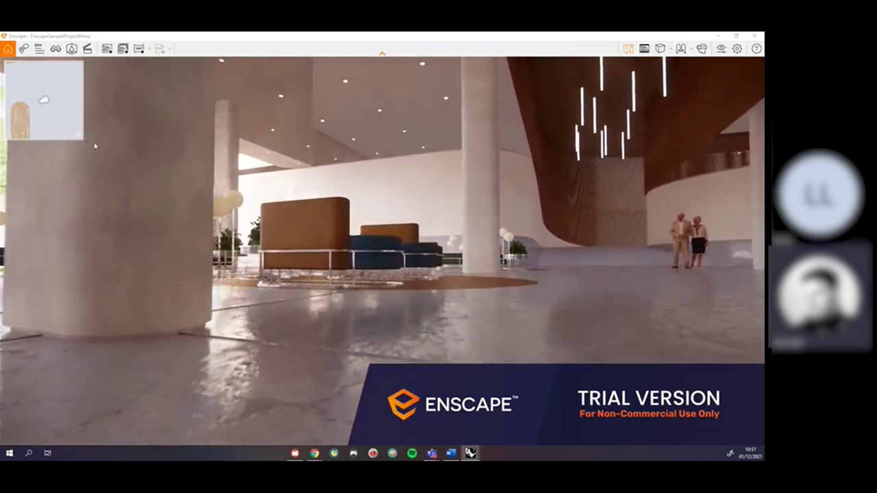
drag(80, 137, 236, 338)
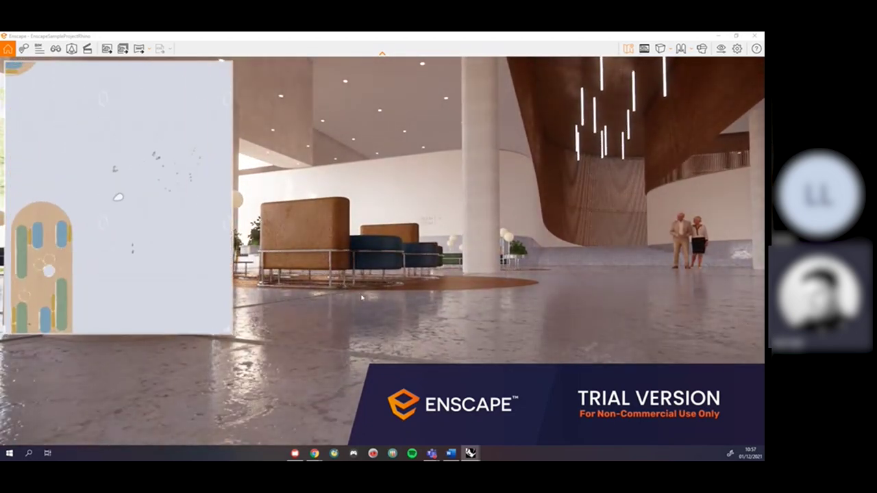
Walk up behind the woman with the handbag, zoom the mini map out to the whole site, and use it to jump outside among the grass patches
drag(490, 296, 294, 292)
key(w)
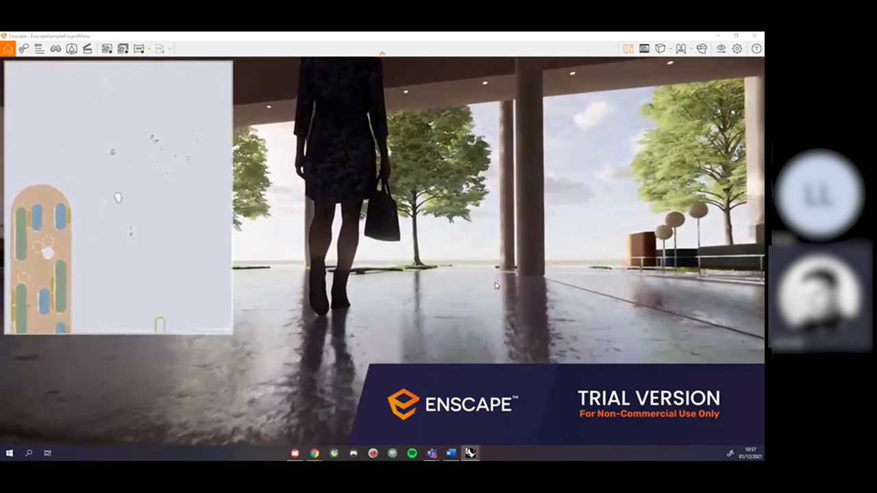
scroll(127, 221, down, 5)
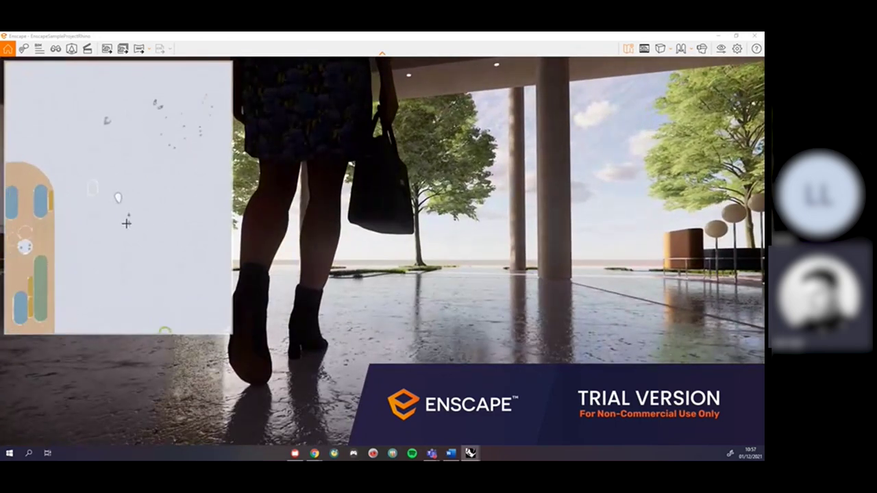
scroll(119, 203, down, 3)
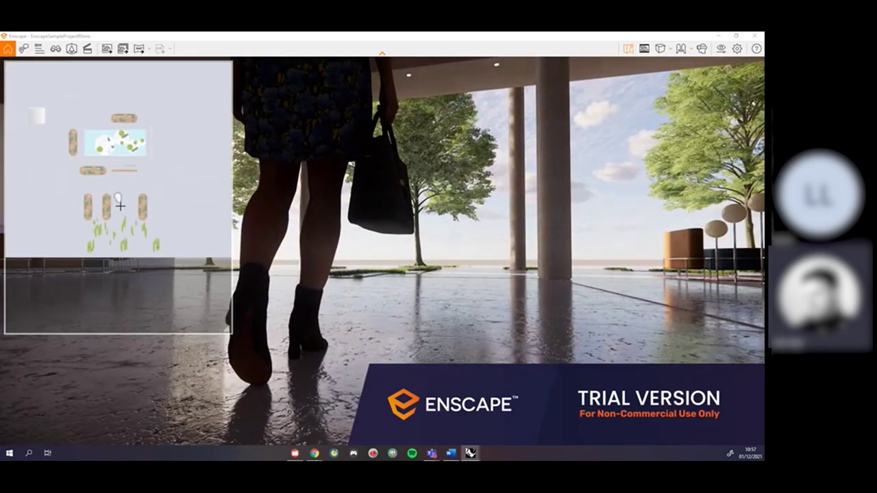
click(165, 166)
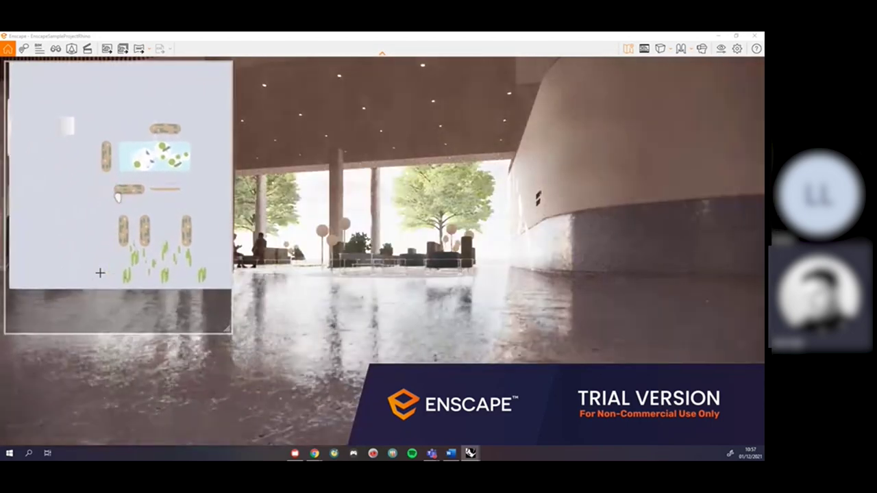
scroll(109, 244, up, 1)
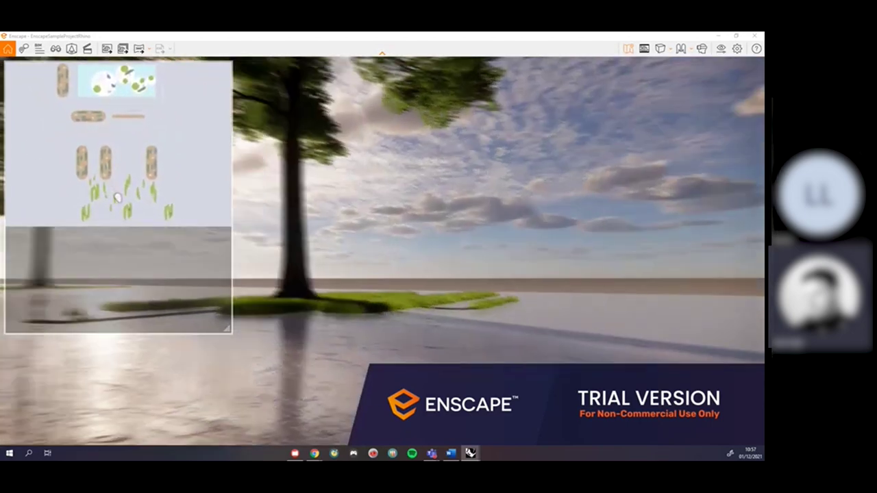
Switch to walk mode and return inside the lobby beside the glass wall, shrink the mini map and hide it
key(space)
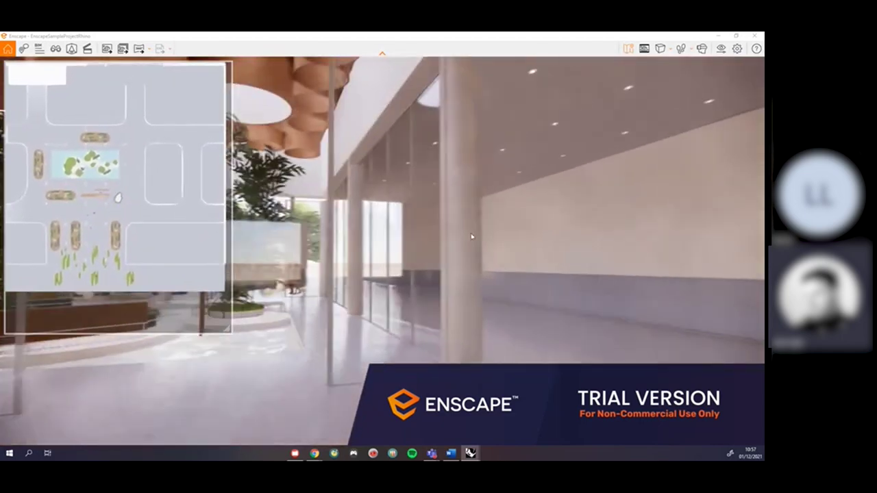
drag(226, 329, 109, 144)
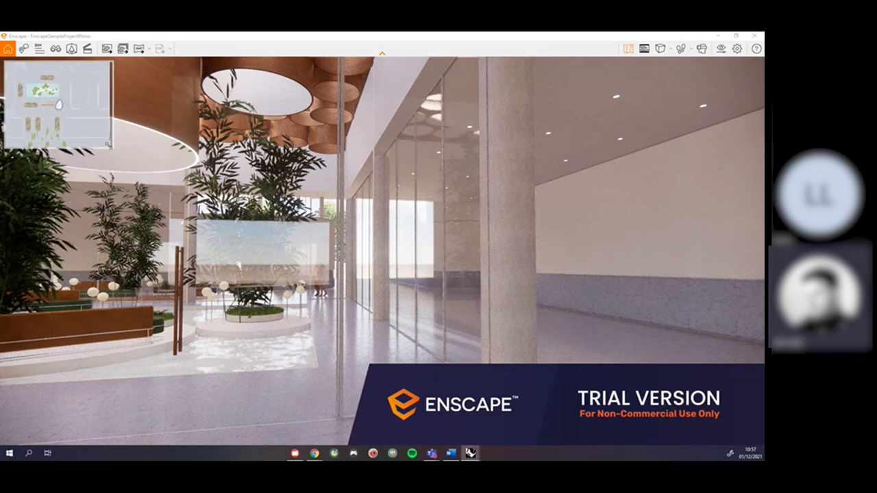
key(m)
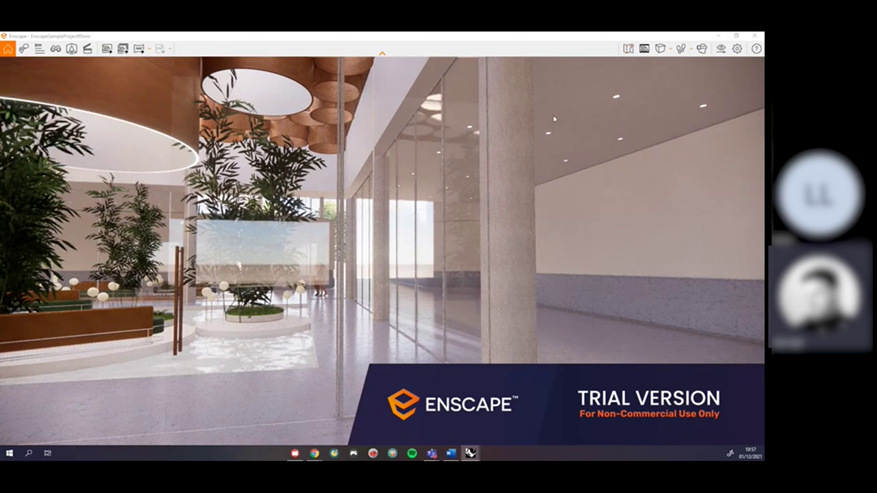
Turn the safe frame on and off twice to compare the framing of the lobby view
click(644, 49)
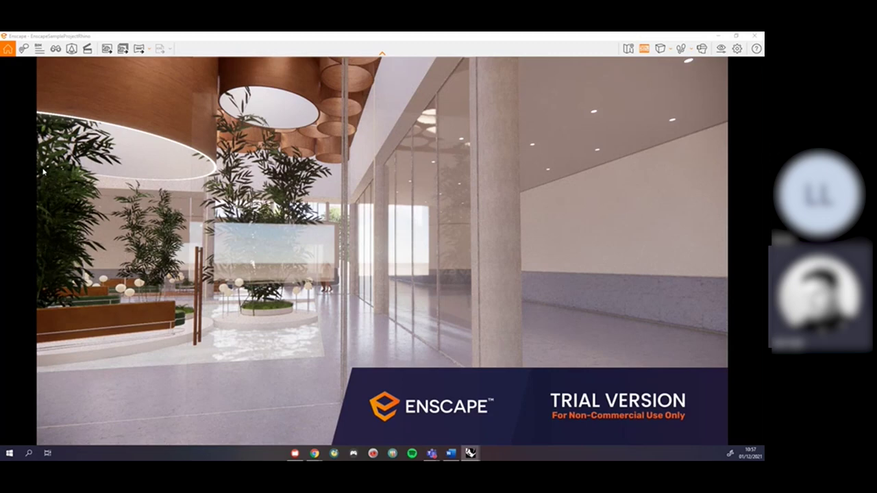
click(644, 48)
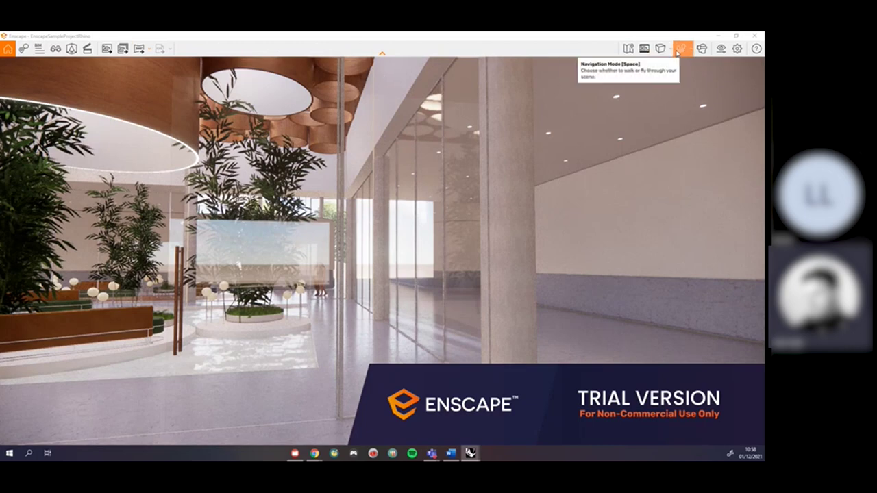
click(644, 49)
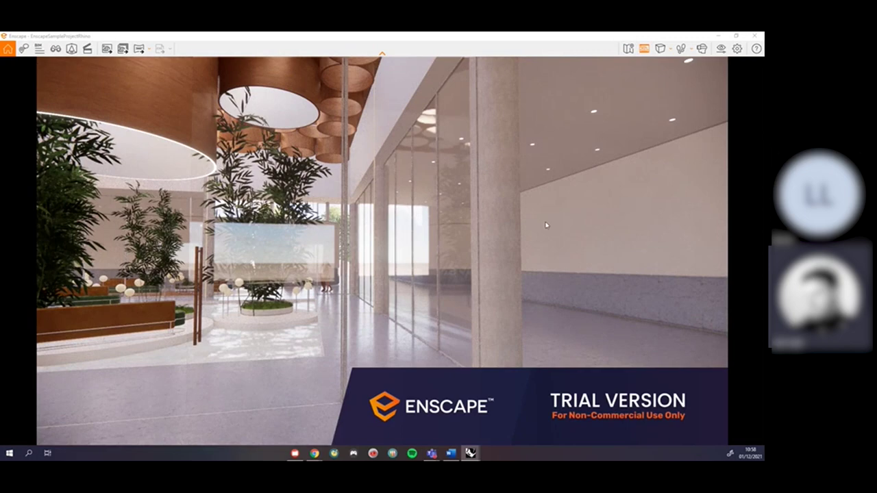
click(644, 49)
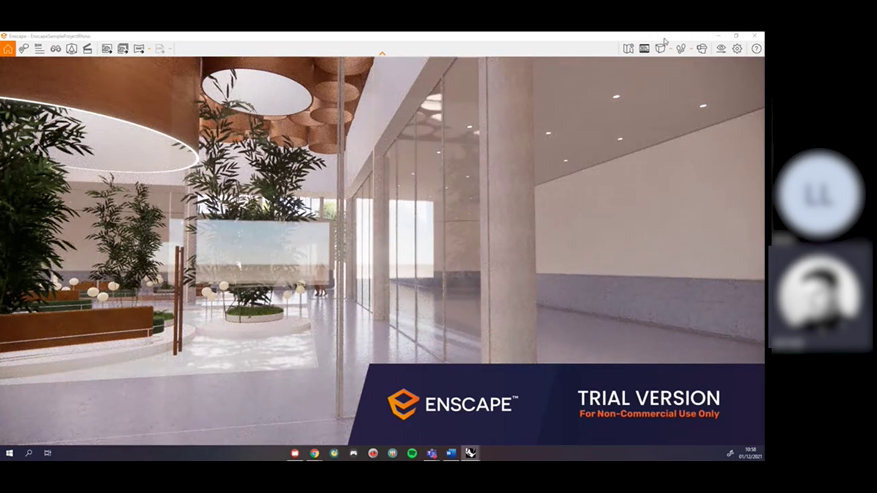
Check the Two-Point projection option and fly slightly sideways past the lobby's glass wall
click(666, 49)
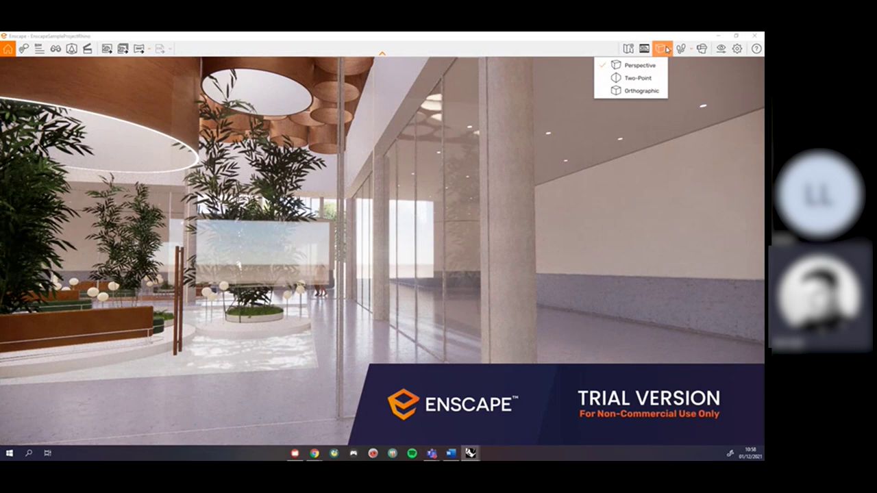
click(635, 78)
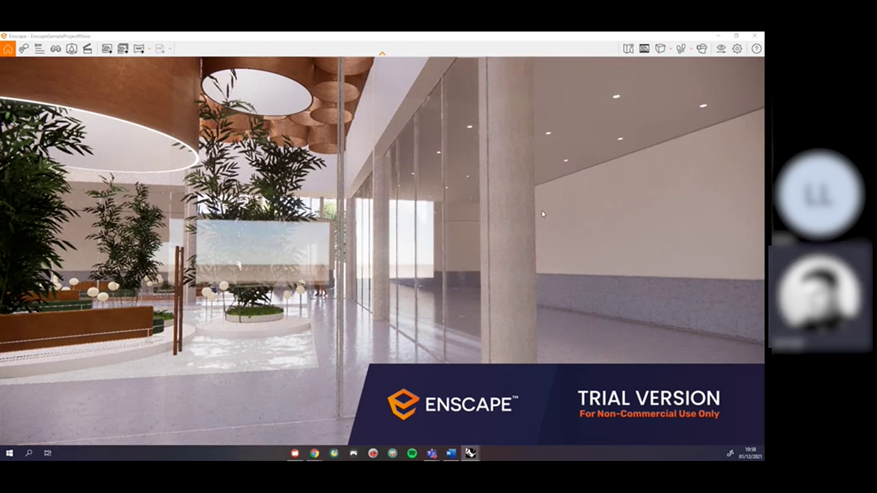
key(d)
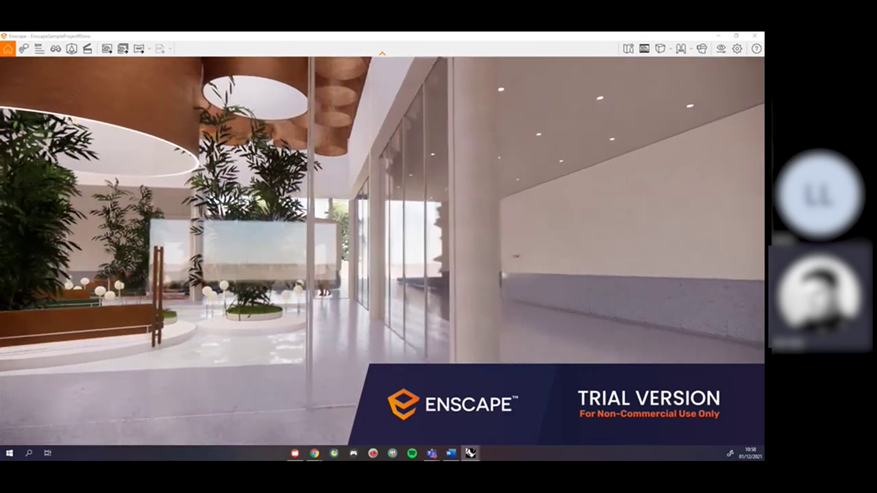
key(q)
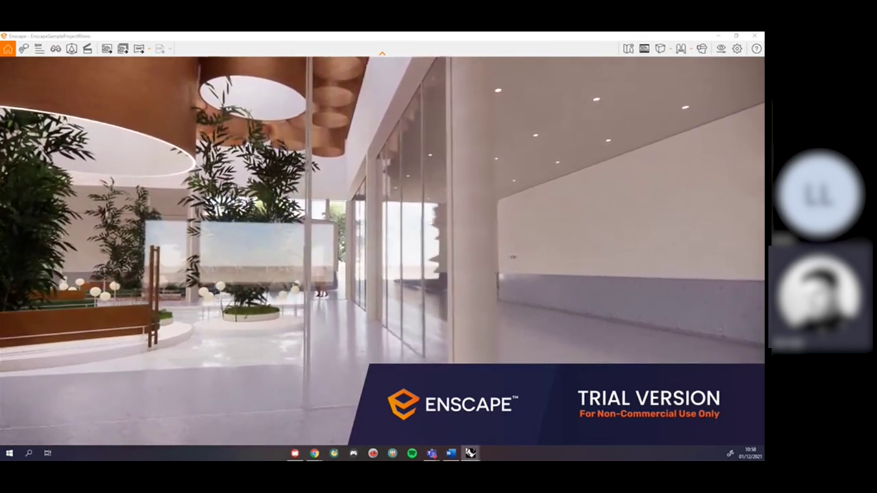
key(q)
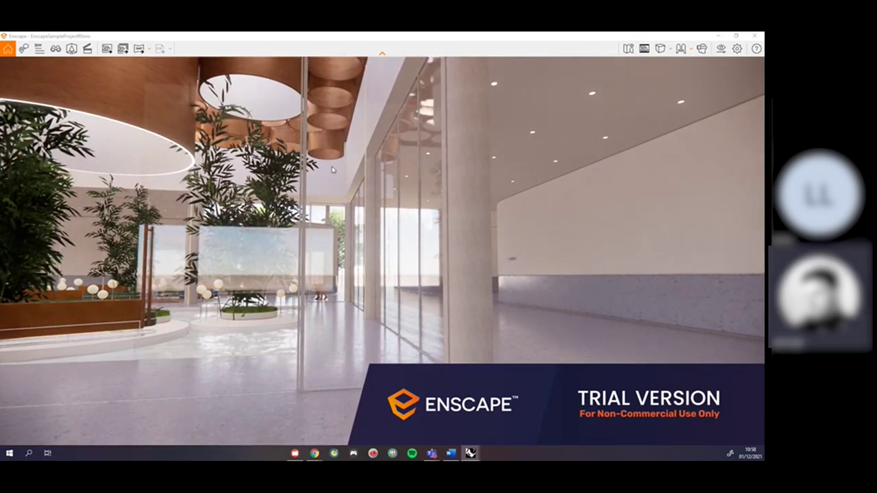
Compare Two-Point projection with Perspective, return to Perspective, and check the Fly and Walk navigation options
click(669, 51)
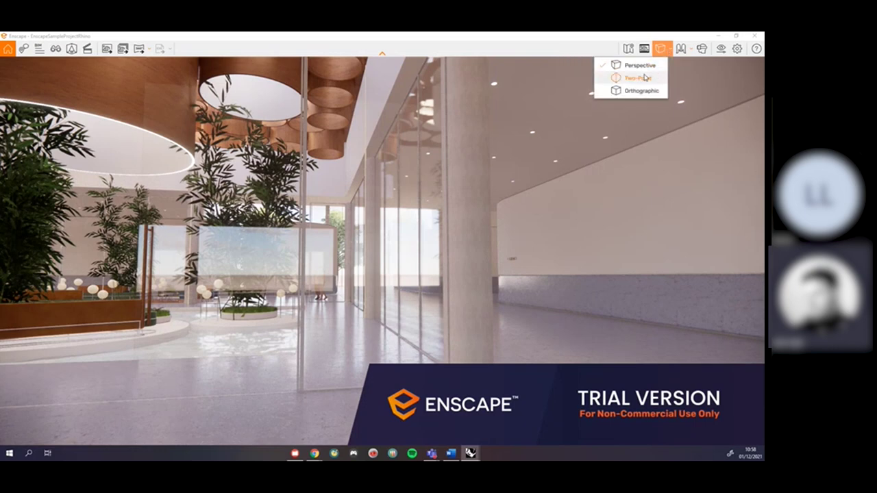
click(640, 78)
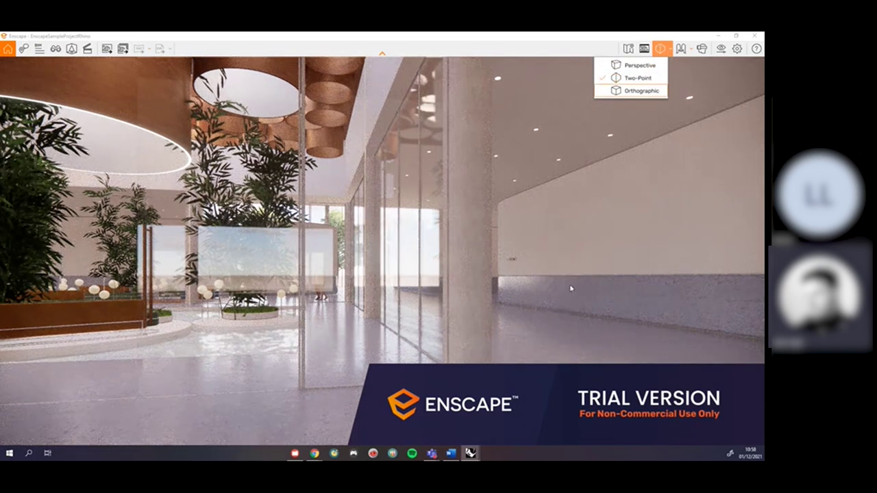
click(621, 67)
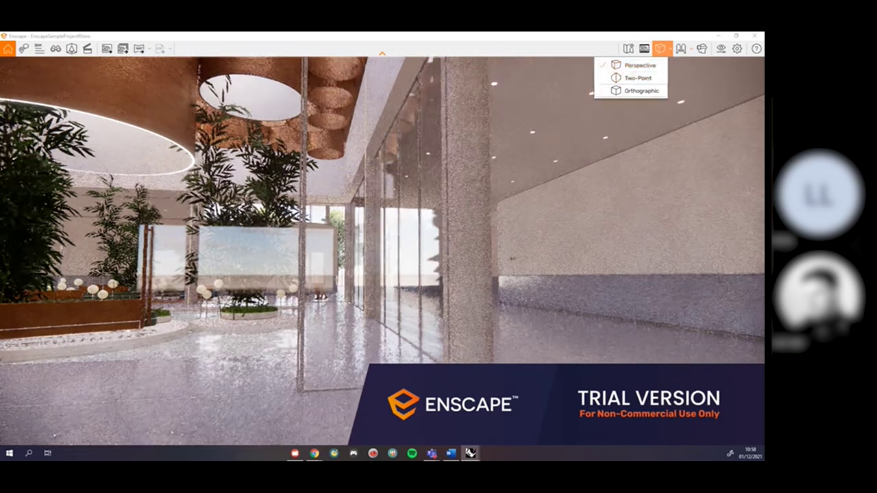
click(680, 48)
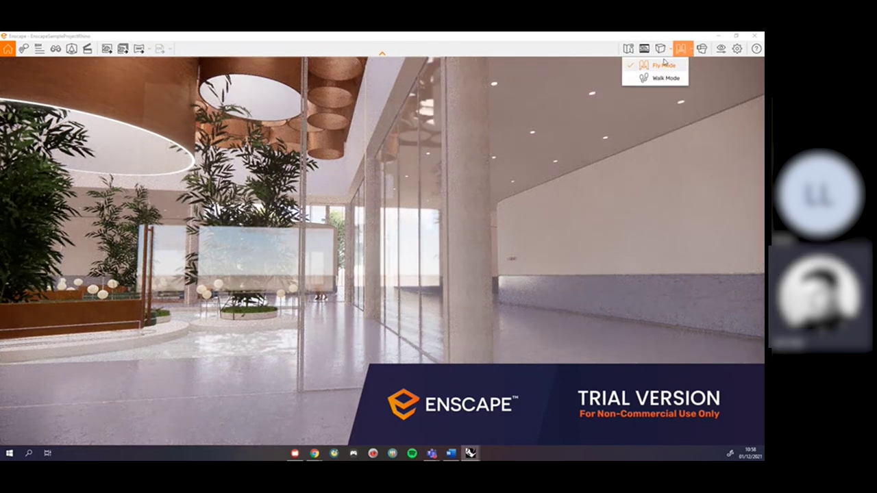
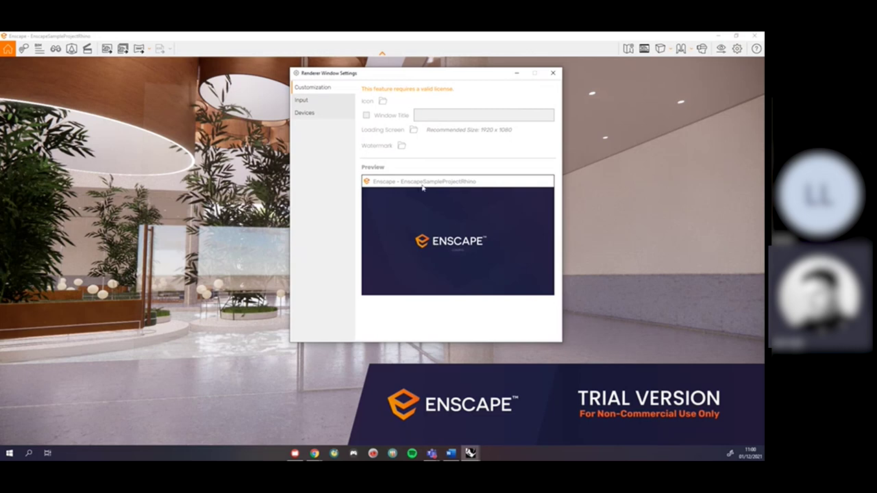
Set Mouse Smoothing to 7.442 in the renderer's input settings, close them, and turn the view toward the lobby seating to test it
click(312, 102)
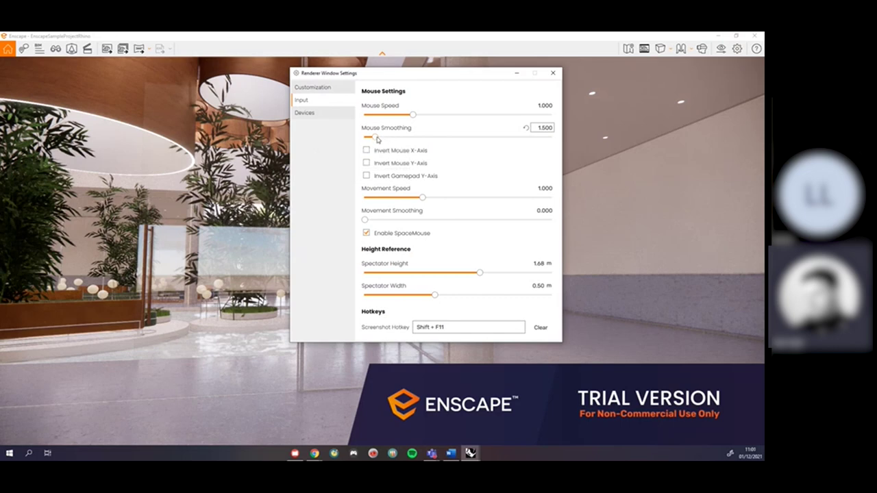
drag(376, 139, 500, 143)
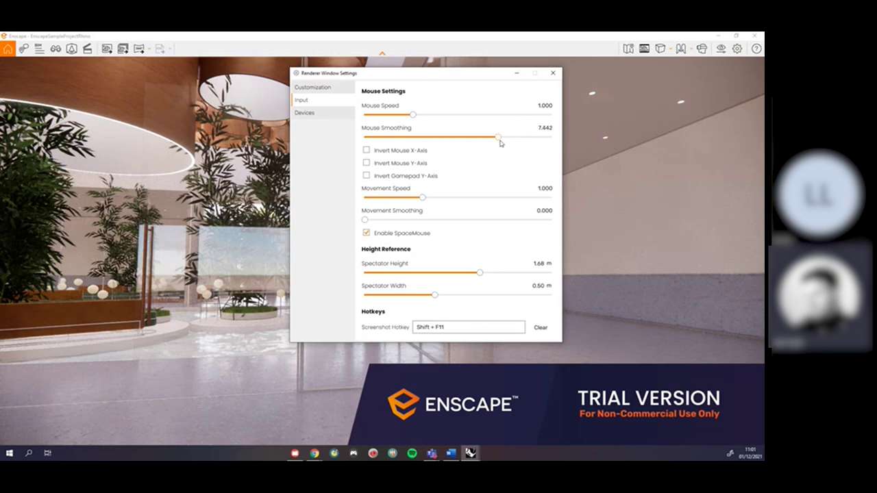
click(553, 72)
drag(407, 244, 223, 239)
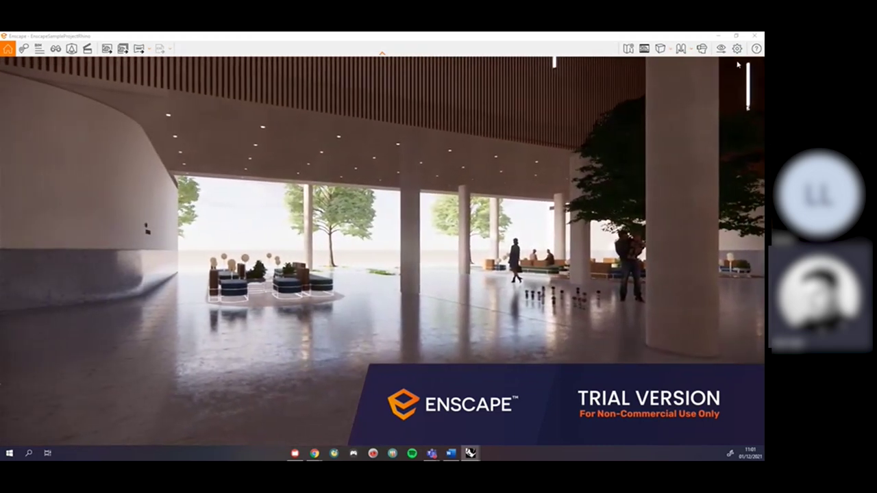
Reopen the renderer's input settings and lower Mouse Smoothing to 1.250
click(737, 48)
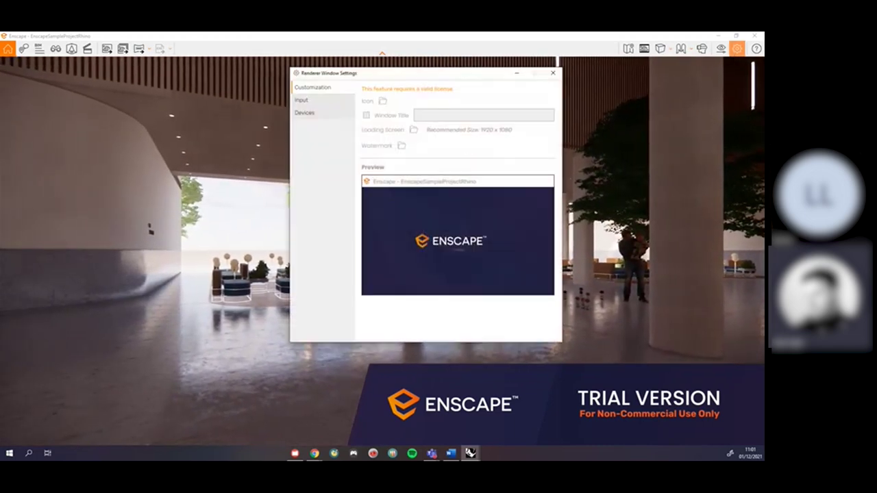
click(316, 103)
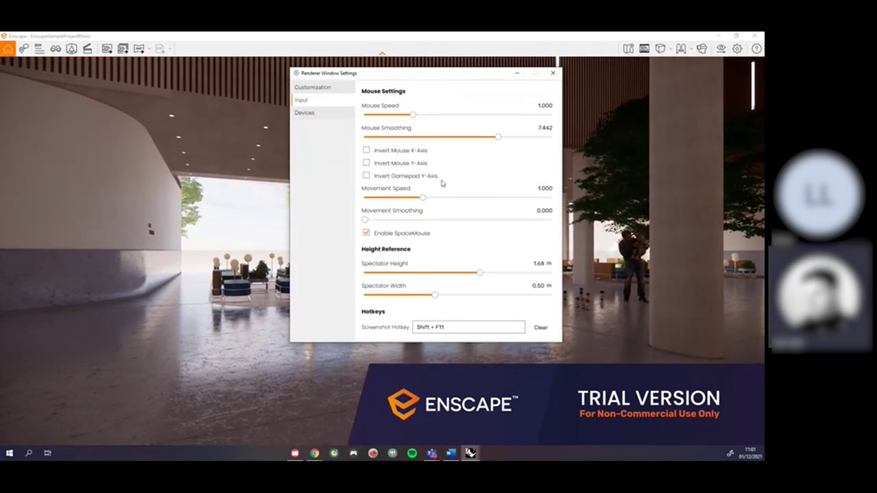
drag(499, 138, 372, 144)
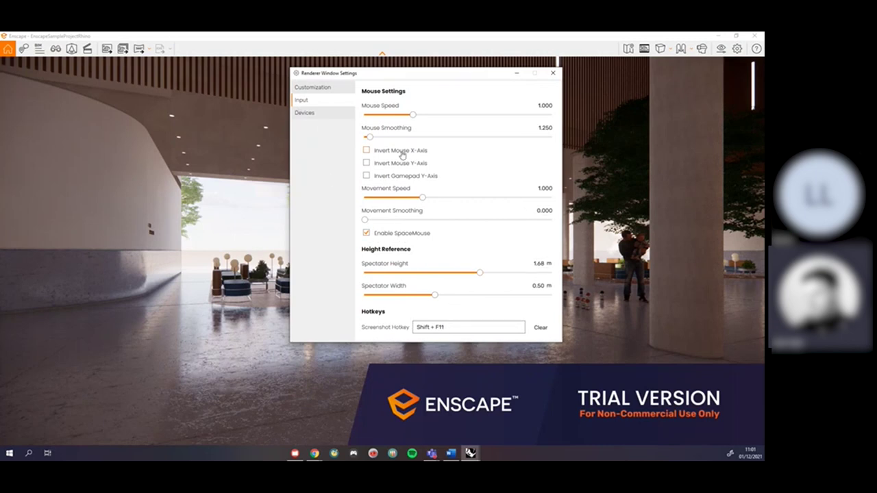
Read the 3D TV Stereo Mode description in the device settings and set the mode to Half width per eye
click(305, 113)
click(309, 118)
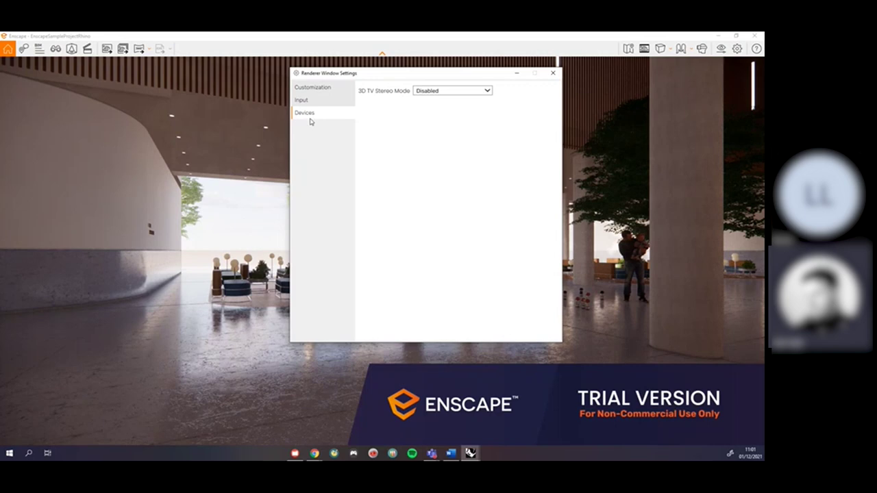
click(471, 93)
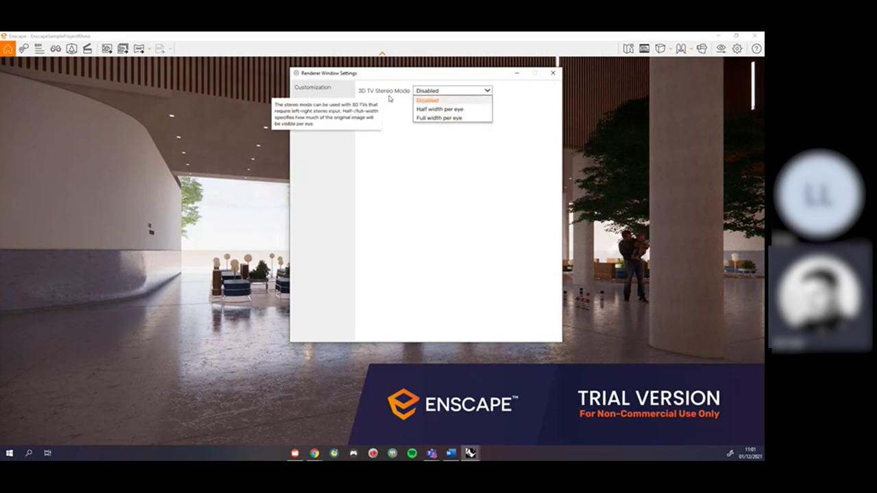
mouse_move(405, 98)
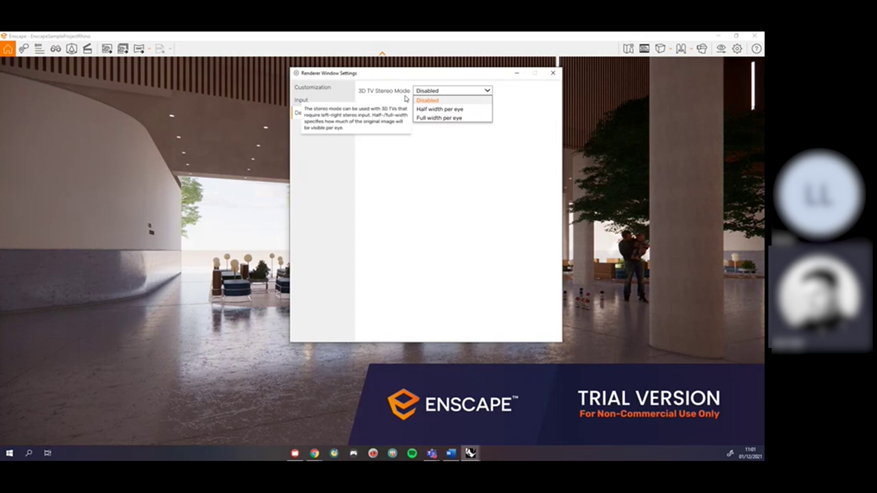
click(461, 110)
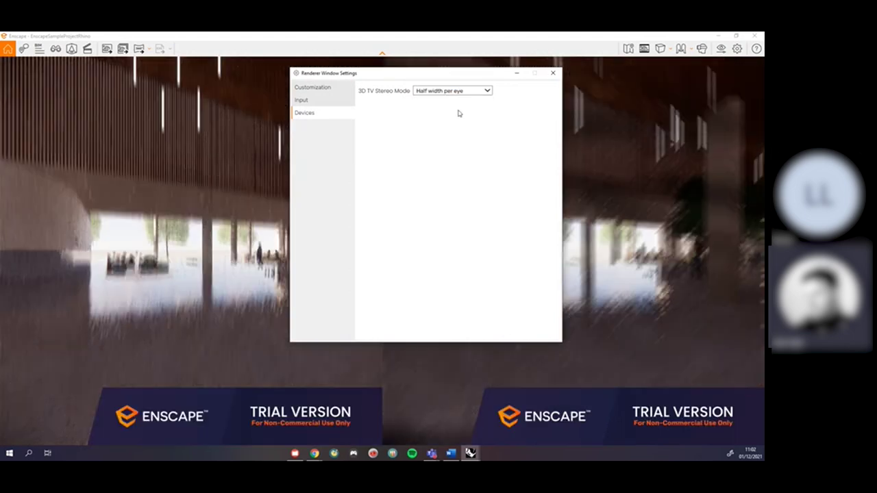
Set the 3D TV Stereo Mode to Full width per eye and move the settings window aside to compare both eye images
drag(453, 76, 408, 91)
click(411, 107)
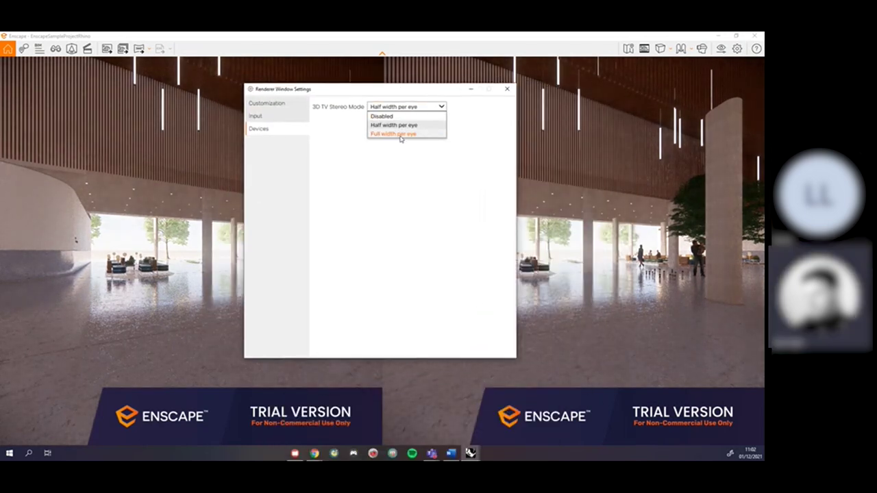
click(402, 135)
click(403, 107)
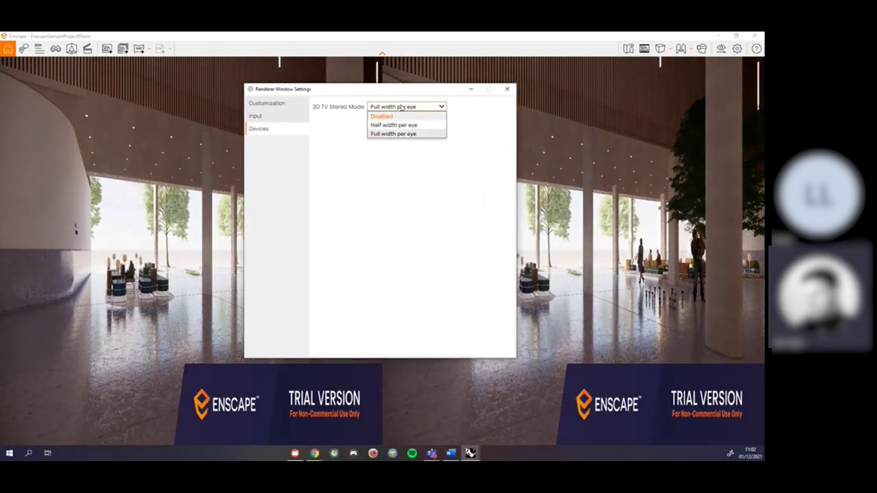
click(374, 92)
drag(411, 93, 510, 326)
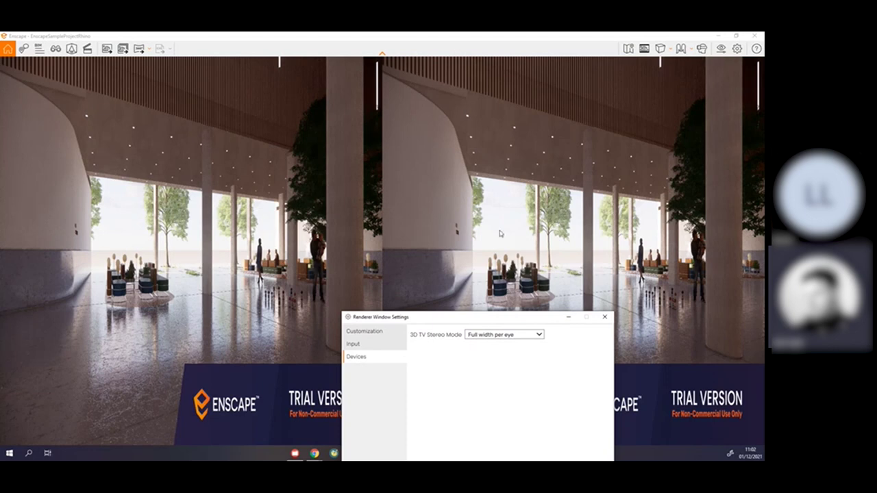
drag(504, 317, 523, 279)
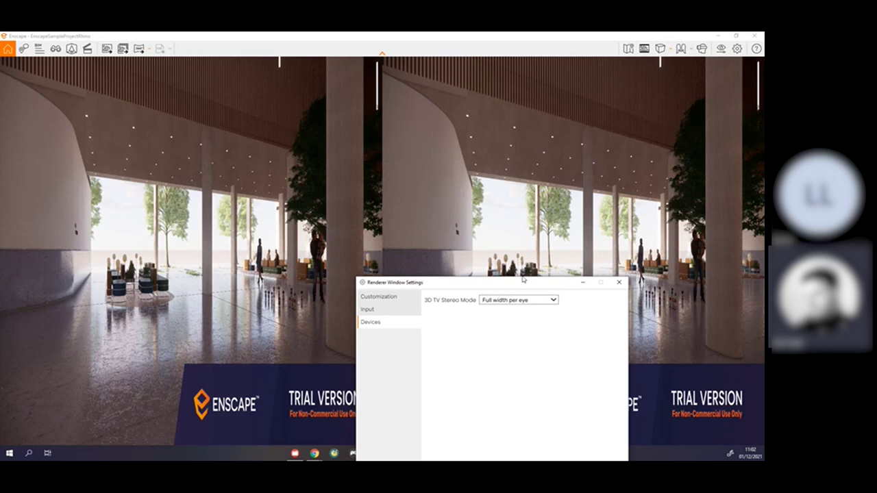
drag(526, 280, 504, 170)
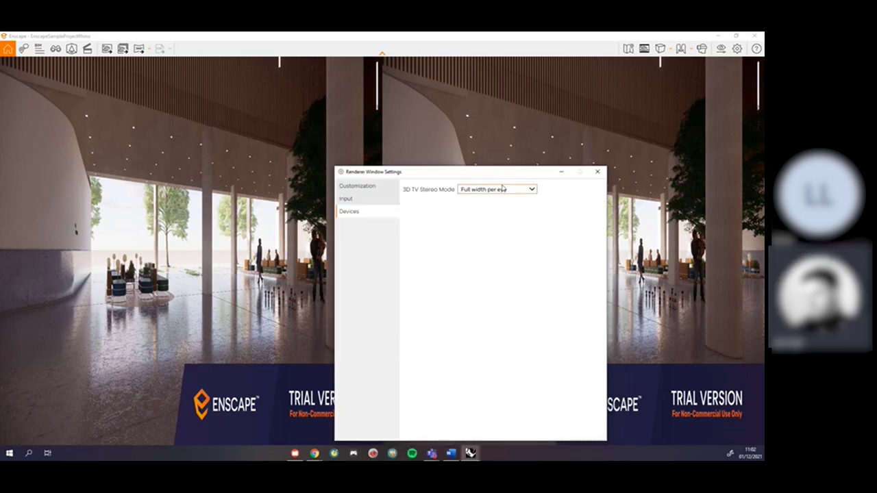
Set the 3D TV Stereo Mode to Disabled, revisit the customization settings, and close the renderer settings
click(497, 189)
click(492, 200)
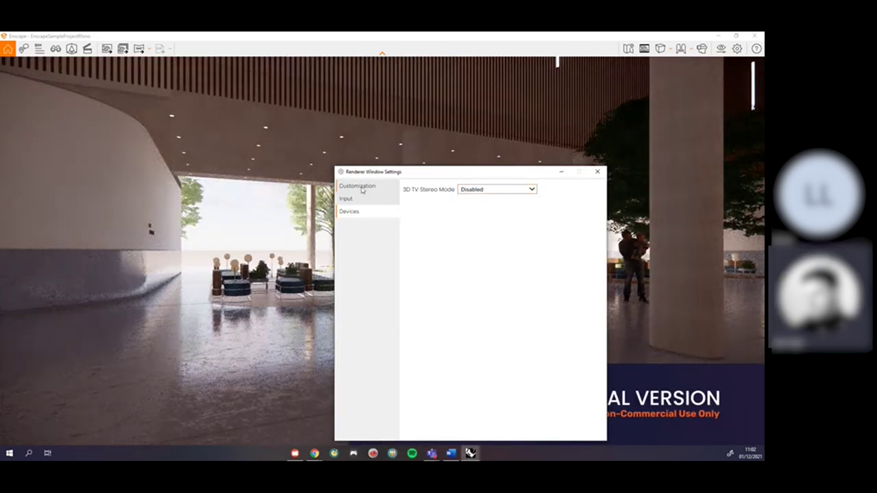
click(361, 188)
click(597, 173)
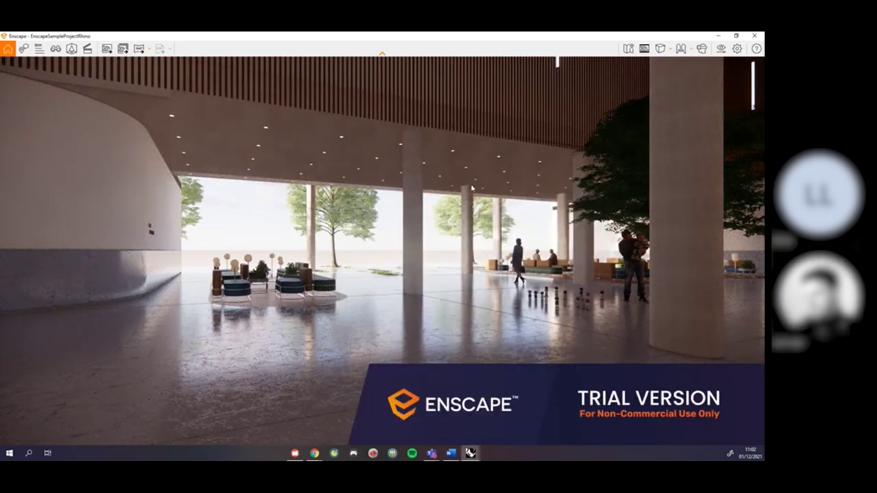
Open the visual settings, move their window clear of the scene, and walk from the lobby outside to the trees
click(721, 51)
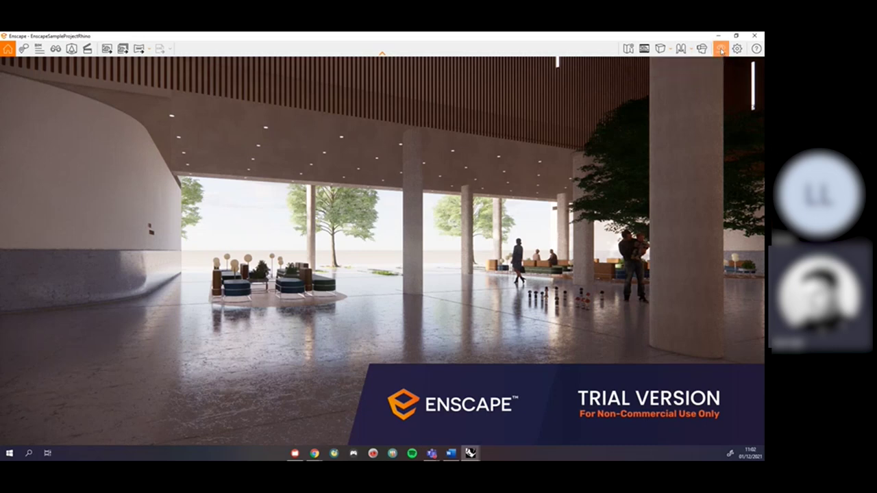
click(721, 49)
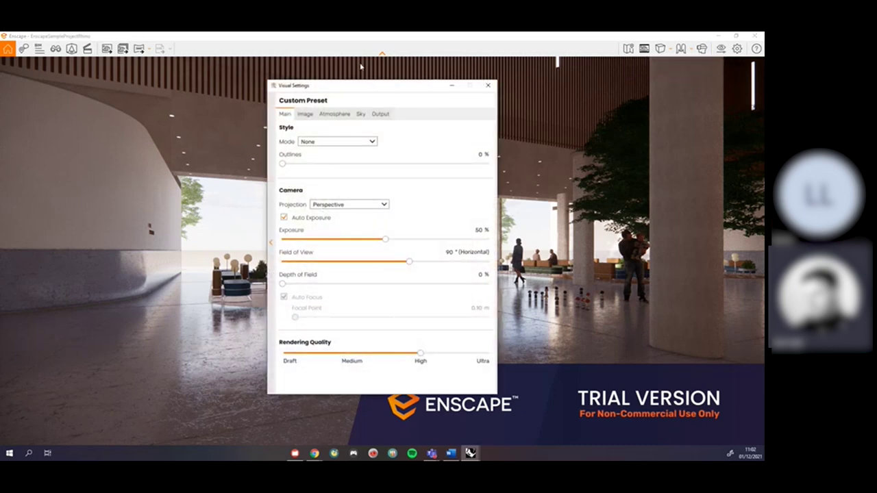
drag(373, 90, 113, 96)
key(w)
drag(418, 211, 428, 233)
key(w)
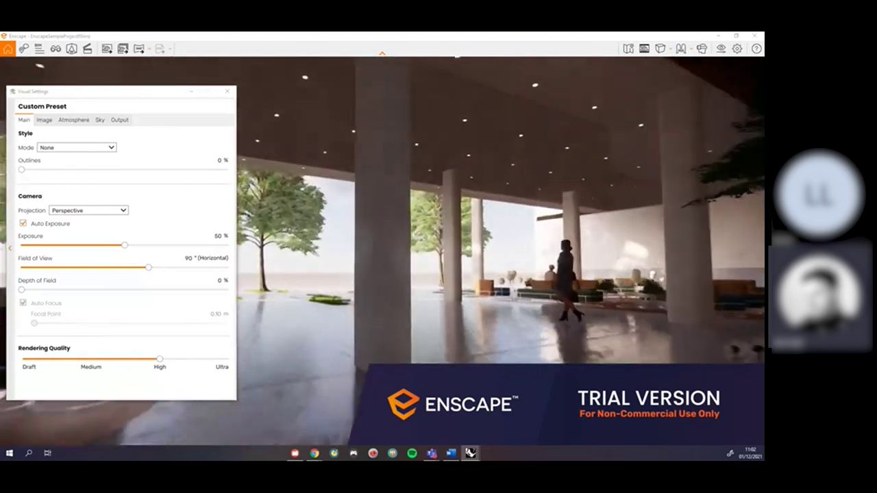
key(w)
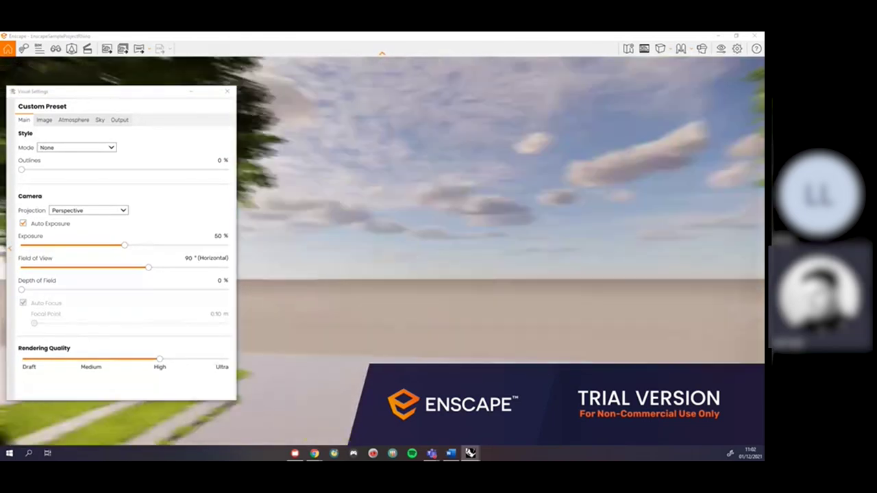
drag(429, 233, 329, 240)
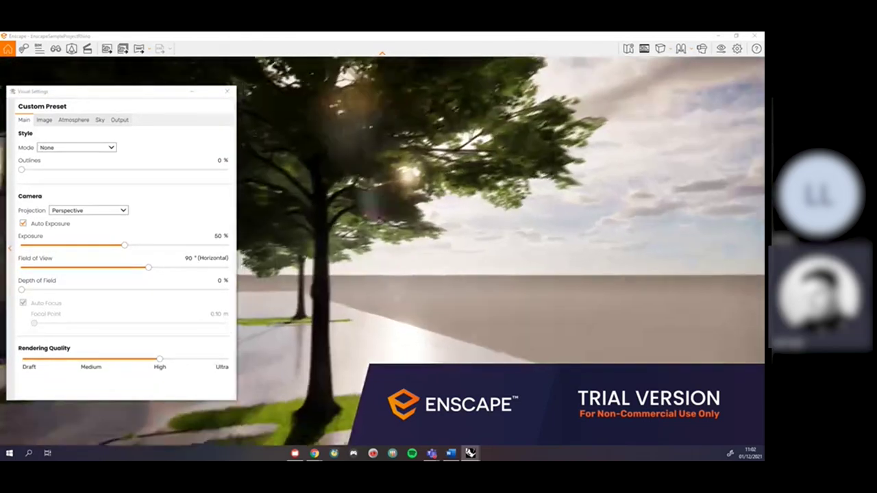
key(d)
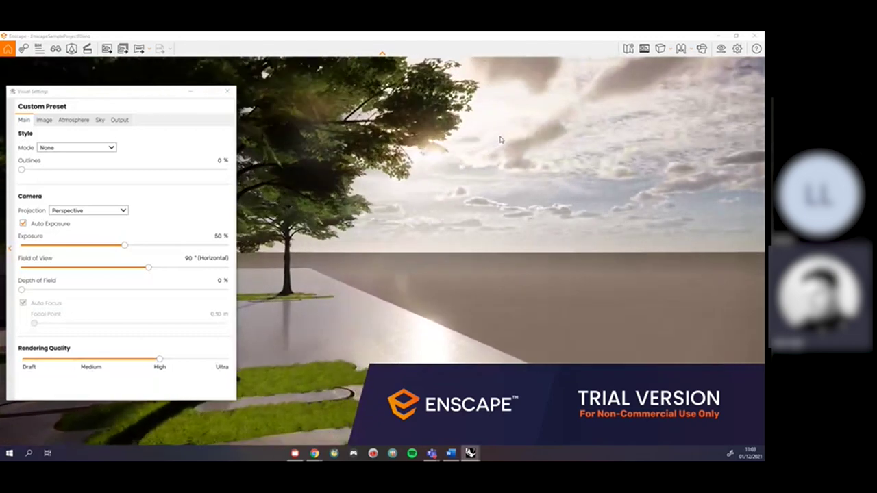
drag(462, 182, 443, 199)
key(s)
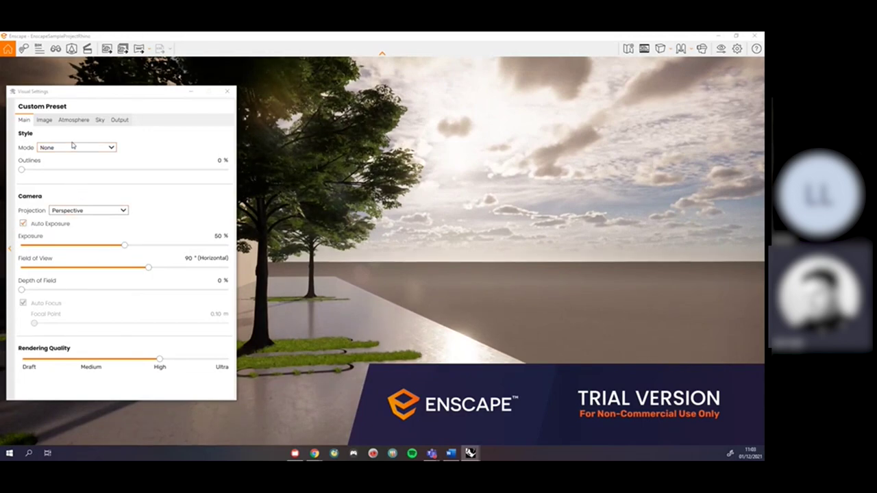
Read the Outlines description, turn the view back to the building, and set the style mode to White
mouse_move(77, 150)
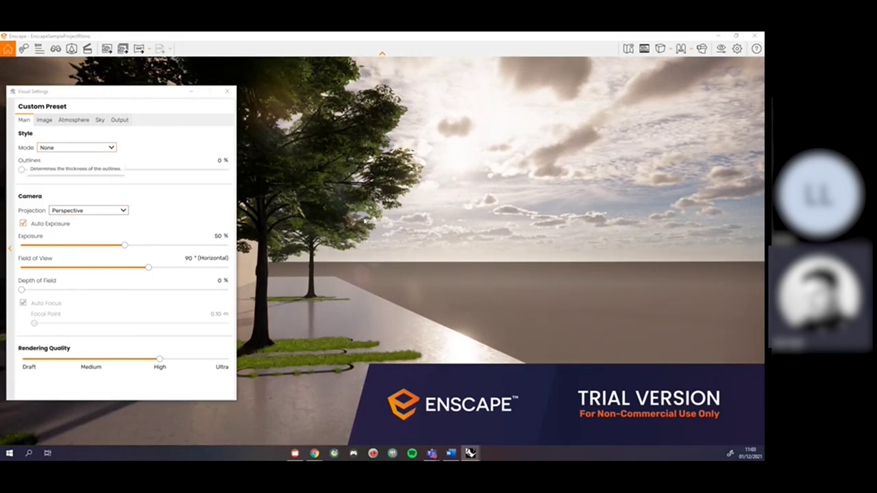
drag(492, 245, 315, 247)
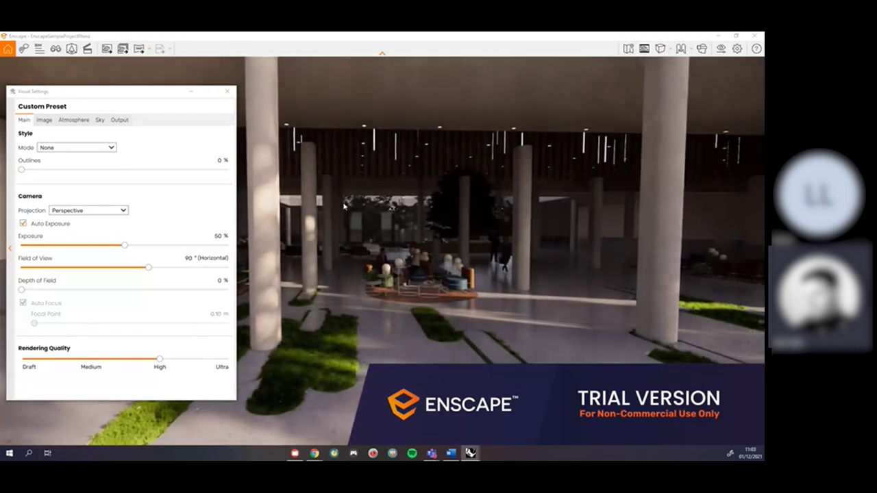
click(110, 147)
click(81, 164)
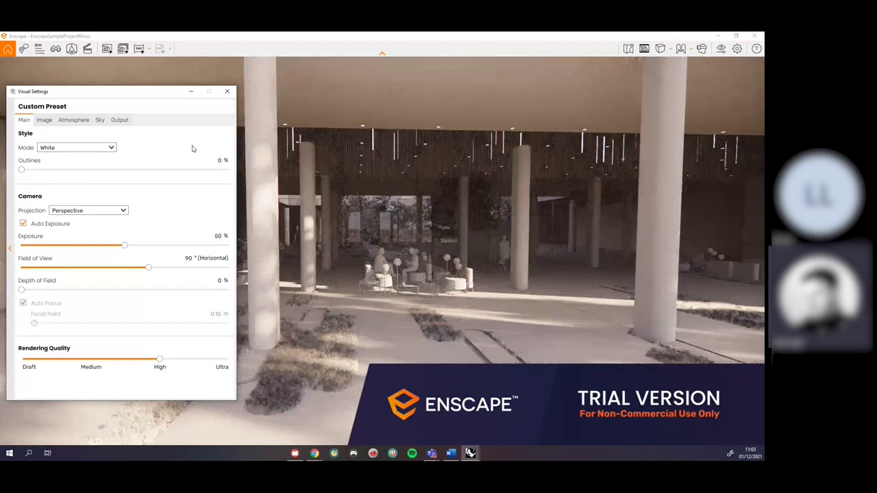
Examine the grass, columns and lobby seating from outside in the White style, from close up and farther back
drag(486, 237, 652, 111)
key(w)
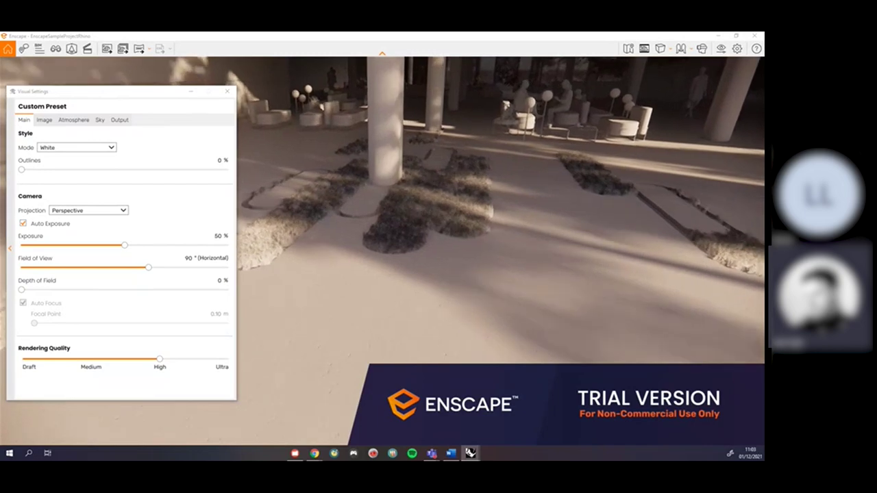
drag(429, 331, 328, 330)
key(s)
key(w)
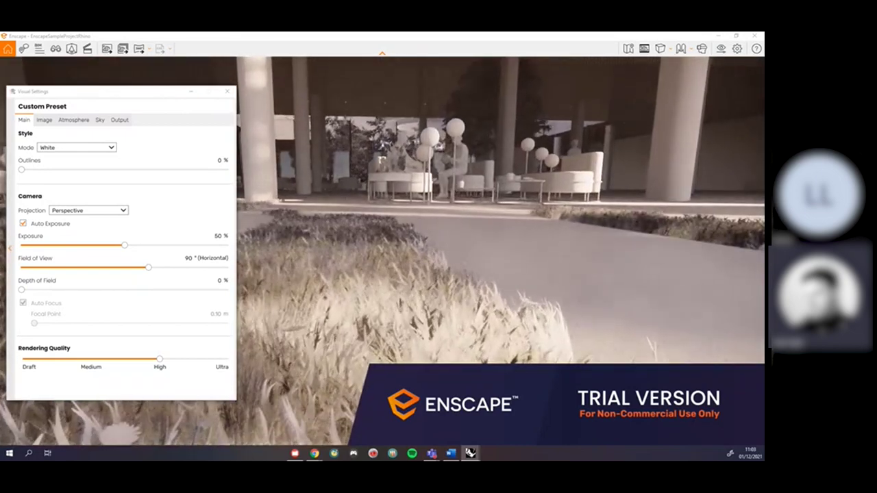
key(w)
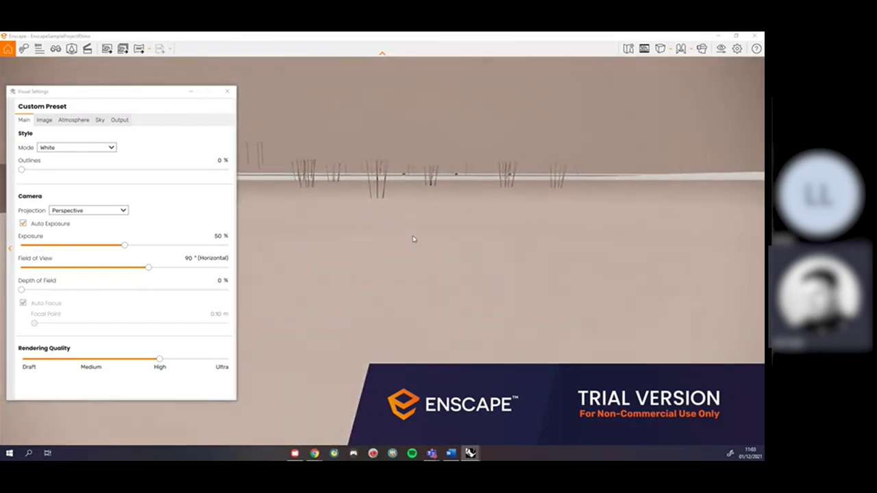
key(s)
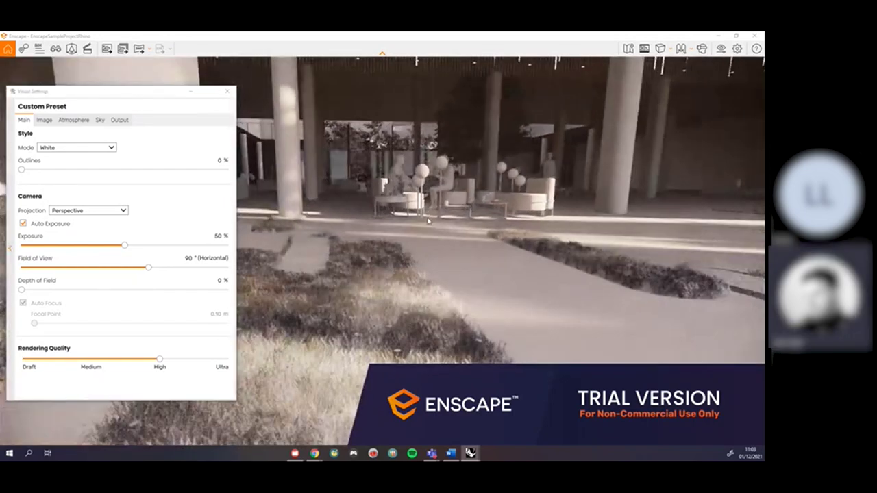
key(s)
mouse_move(429, 221)
mouse_down()
mouse_move(428, 199)
mouse_move(476, 161)
mouse_move(416, 225)
mouse_up()
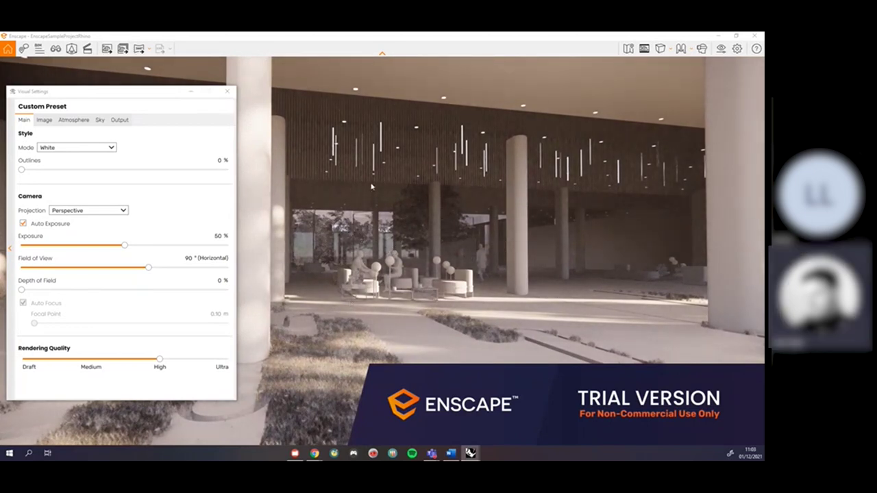
Return the style mode to None for comparison and switch it to Polystyrol
click(107, 151)
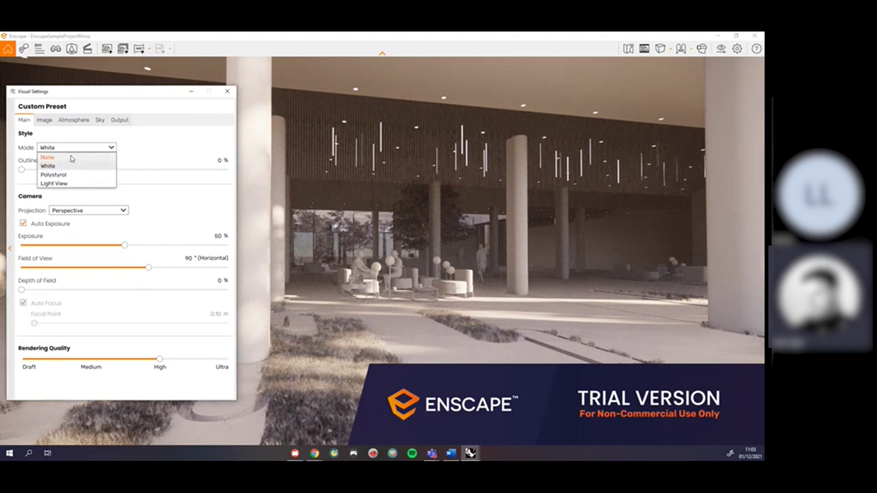
click(71, 158)
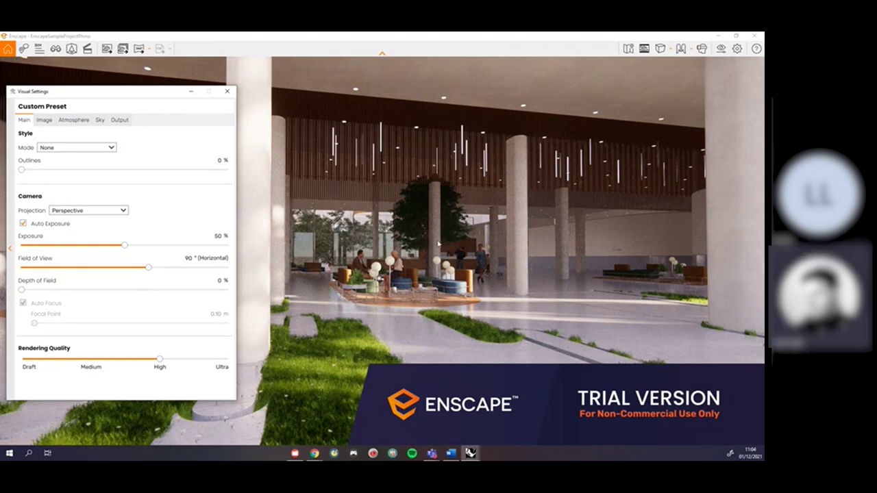
click(89, 146)
click(80, 175)
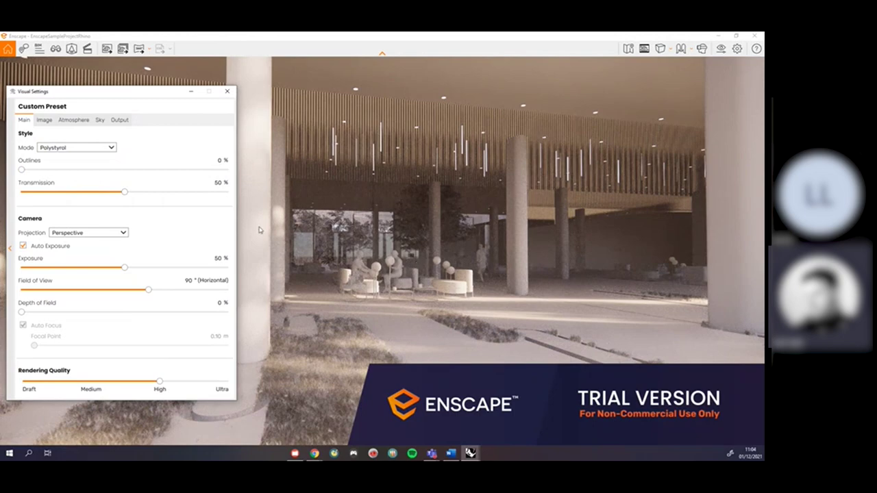
Set the style mode to Light View, examine the light levels around the building exterior, and restore the mode to None
click(106, 148)
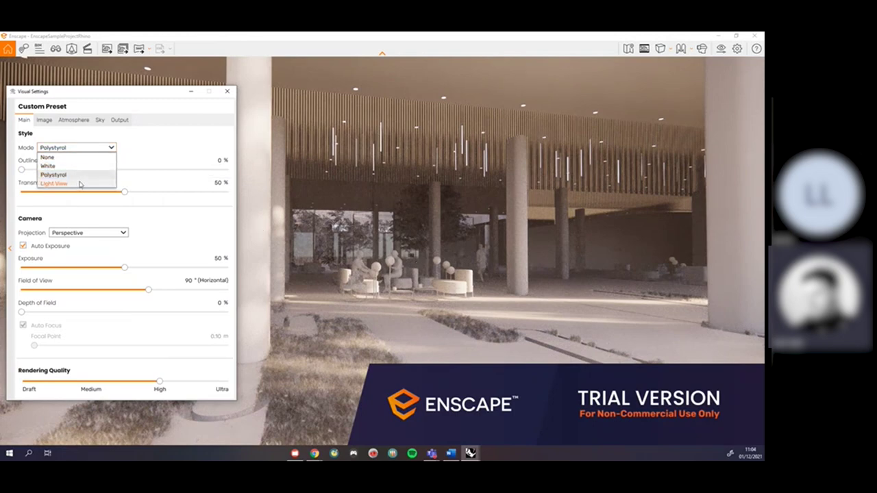
click(54, 183)
drag(388, 233, 421, 246)
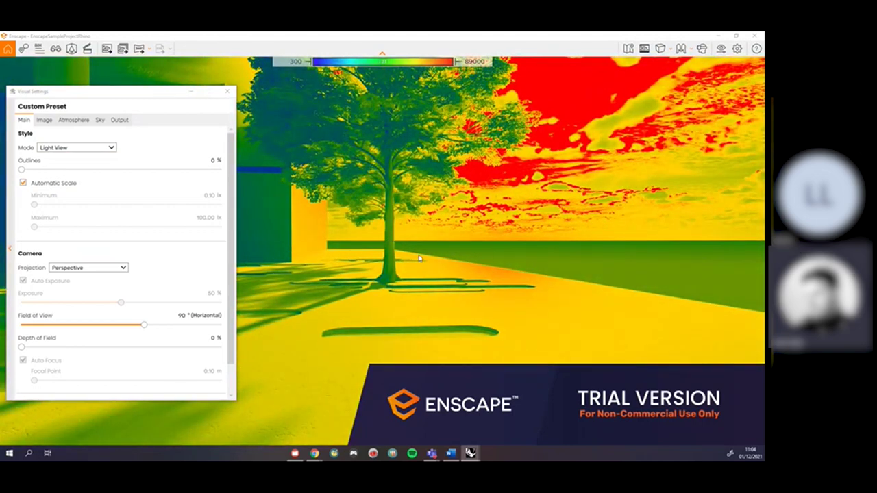
drag(432, 265, 447, 253)
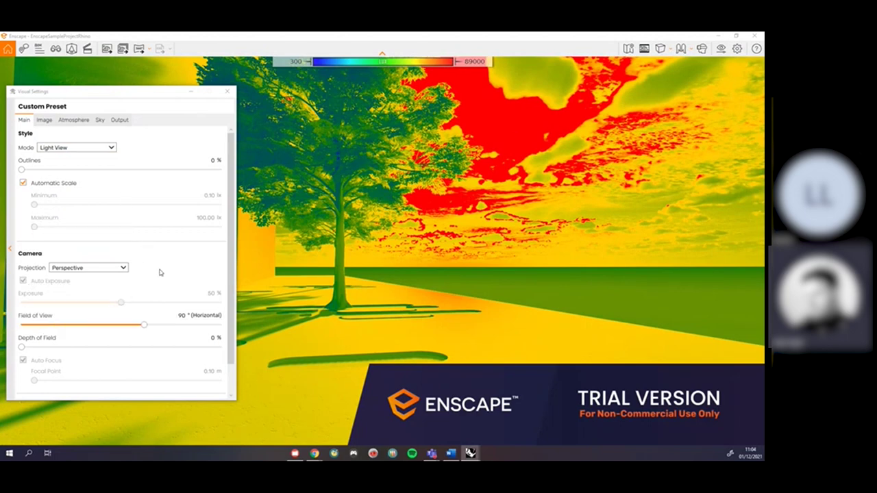
drag(410, 207, 313, 222)
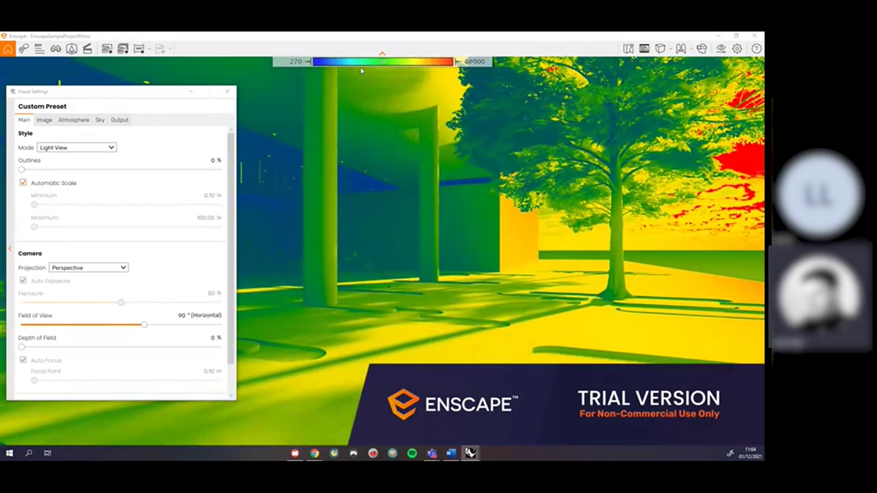
drag(439, 145, 274, 201)
drag(500, 188, 427, 182)
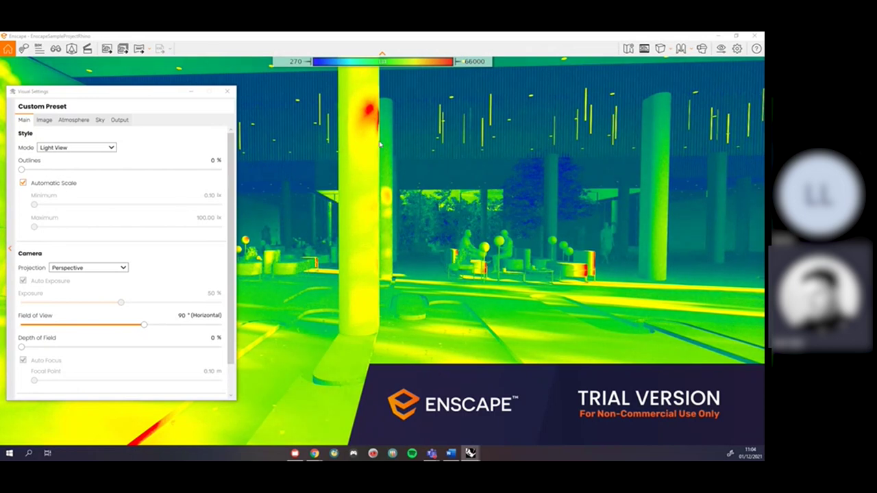
click(87, 149)
click(79, 156)
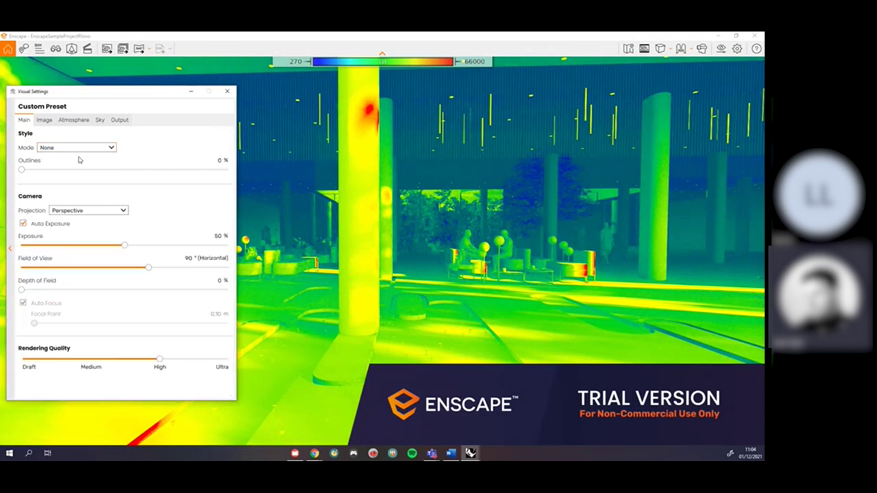
drag(384, 206, 414, 204)
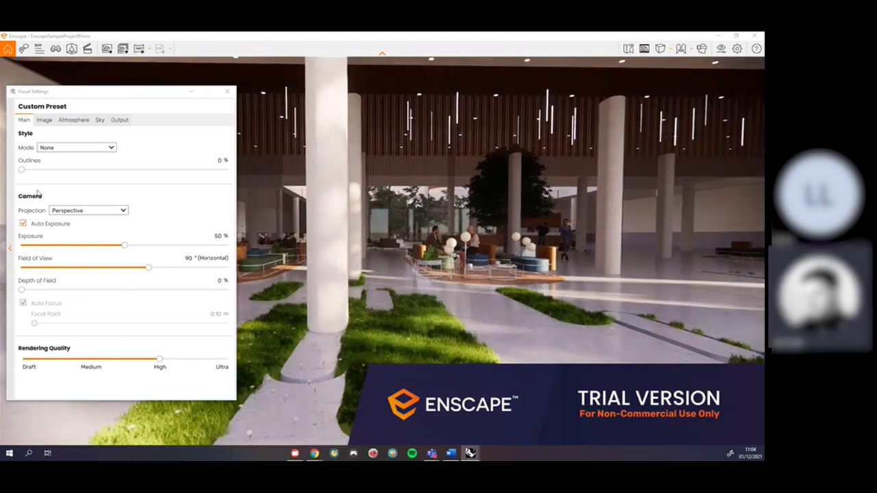
Raise Outlines to 100 %, view their effect on the building, and return them to 0 %
click(21, 172)
drag(21, 172, 228, 170)
drag(392, 200, 572, 166)
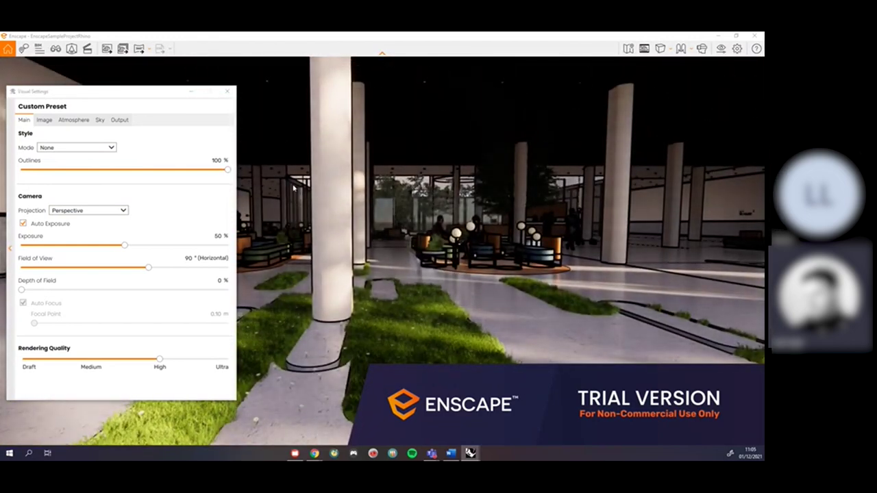
drag(229, 173, 20, 171)
Try the White style mode with raised Outlines on the building, and restore Outlines to 0 % and the mode to None
click(68, 147)
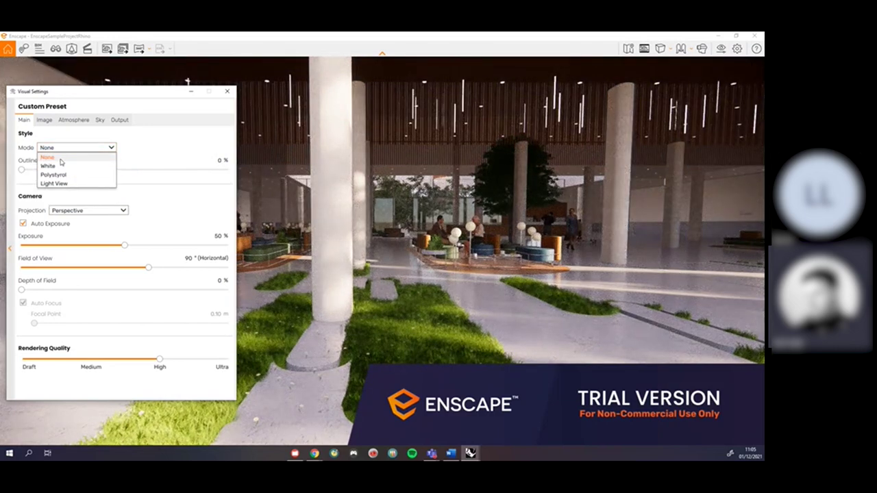
click(58, 164)
drag(58, 170, 139, 180)
drag(397, 236, 541, 257)
drag(140, 170, 21, 170)
click(87, 149)
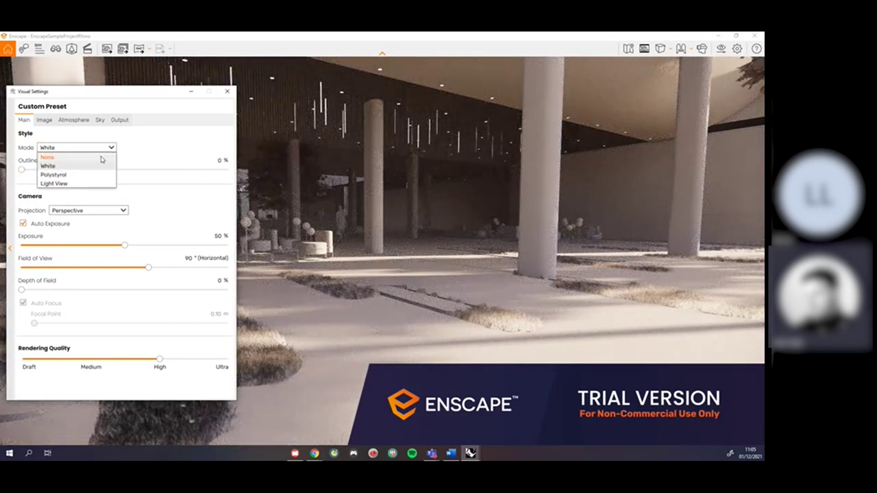
click(82, 161)
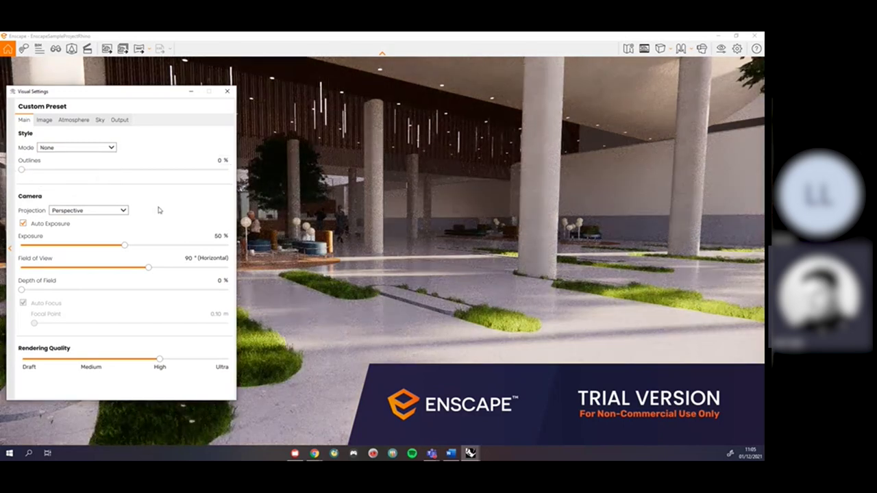
Review the projection options, set Exposure to 49 % with Auto Exposure disabled, and re-enable Auto Exposure
click(126, 211)
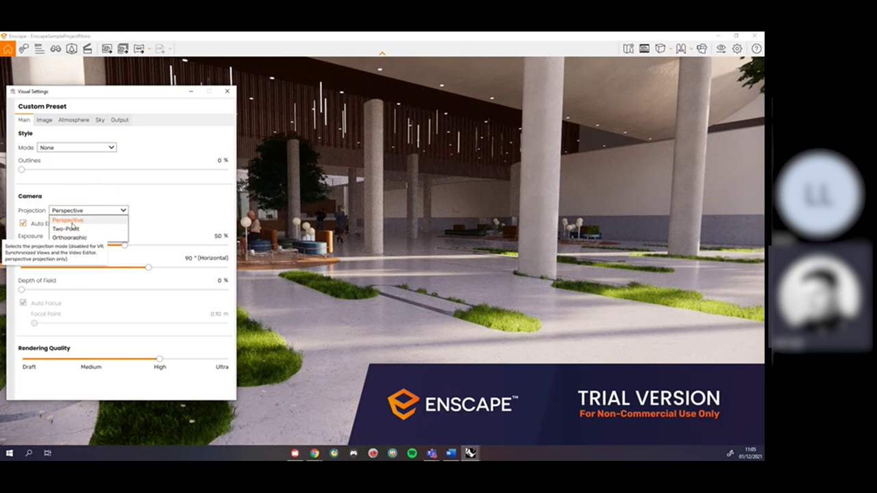
click(154, 199)
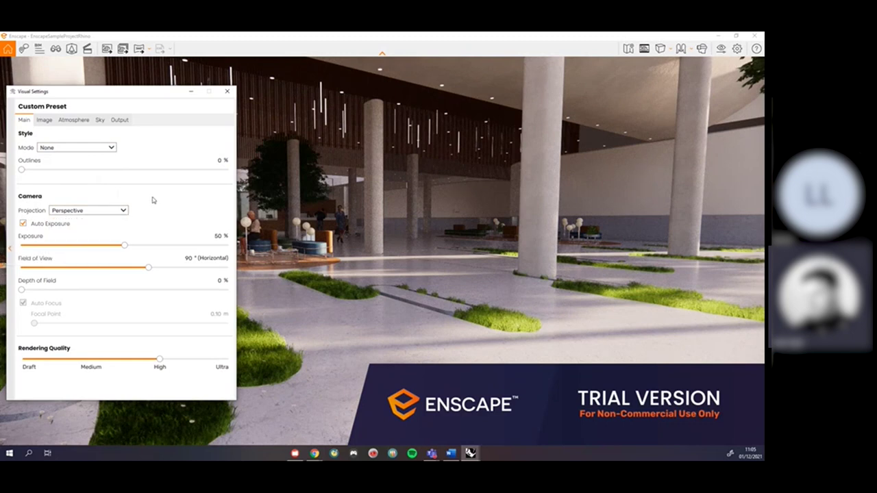
click(24, 224)
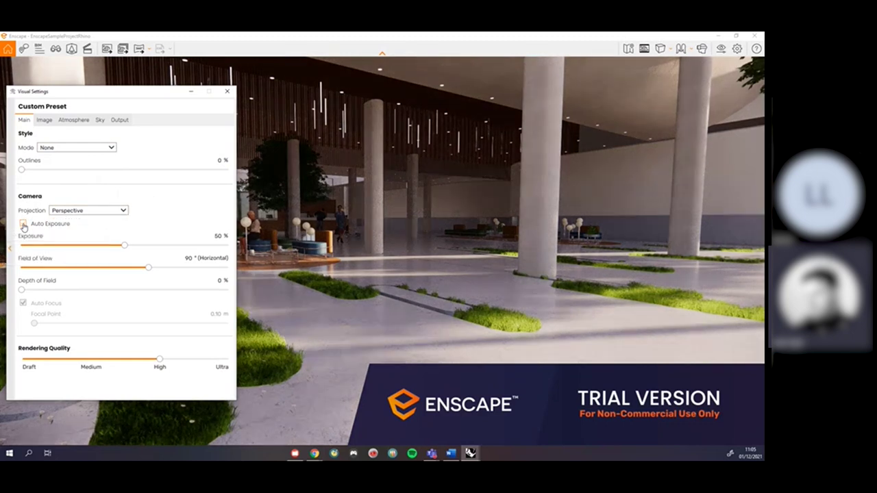
mouse_move(124, 246)
mouse_down()
mouse_move(59, 244)
mouse_move(168, 247)
mouse_move(123, 249)
mouse_up()
click(23, 224)
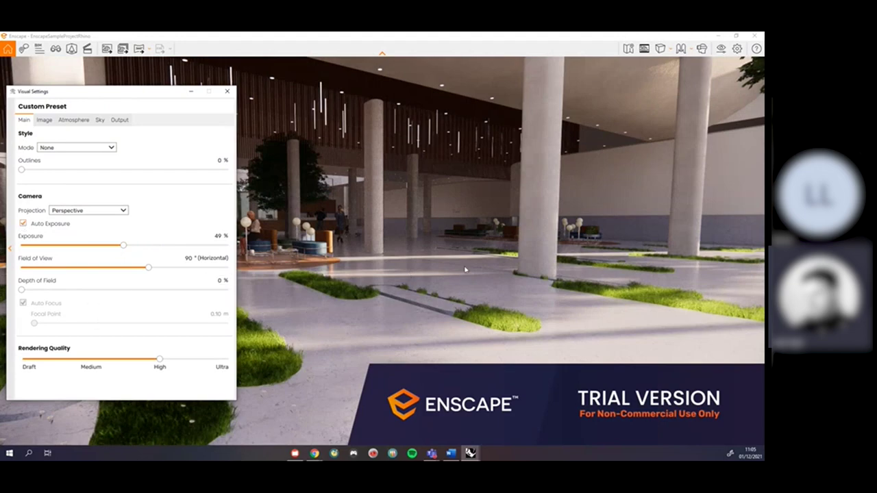
Move into the lobby among the floor figurines and look toward the bright outdoor opening to examine the automatic exposure
drag(322, 221, 239, 221)
key(w)
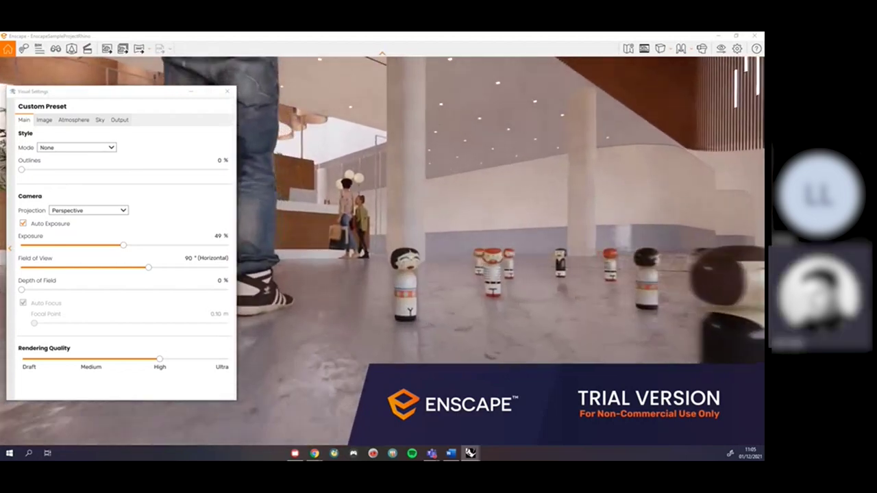
drag(383, 222, 589, 221)
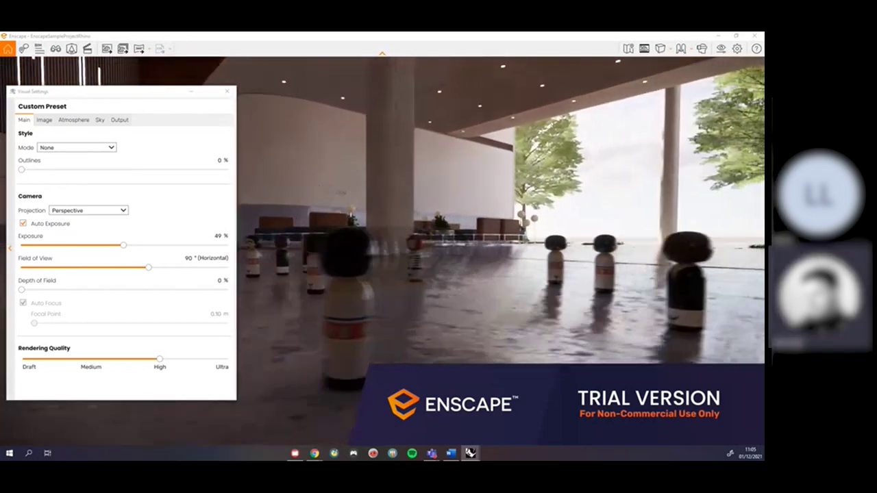
Move around the floor figurines near the bright outdoor opening to examine how Auto Exposure adapts to the view
key(d)
drag(424, 221, 452, 221)
key(d)
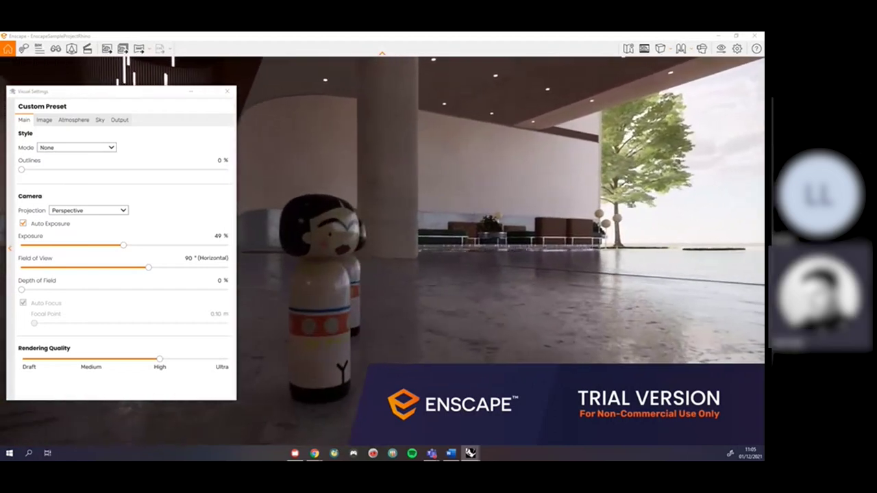
key(a)
key(w)
drag(384, 221, 452, 228)
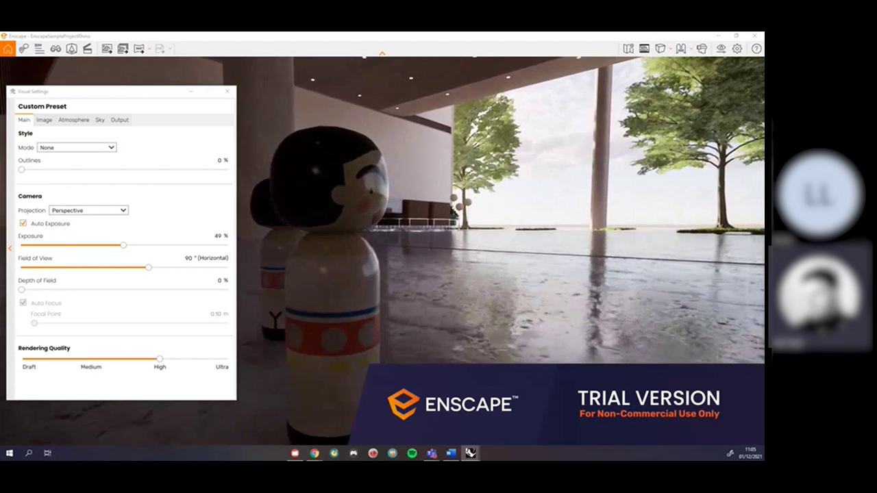
drag(384, 222, 363, 221)
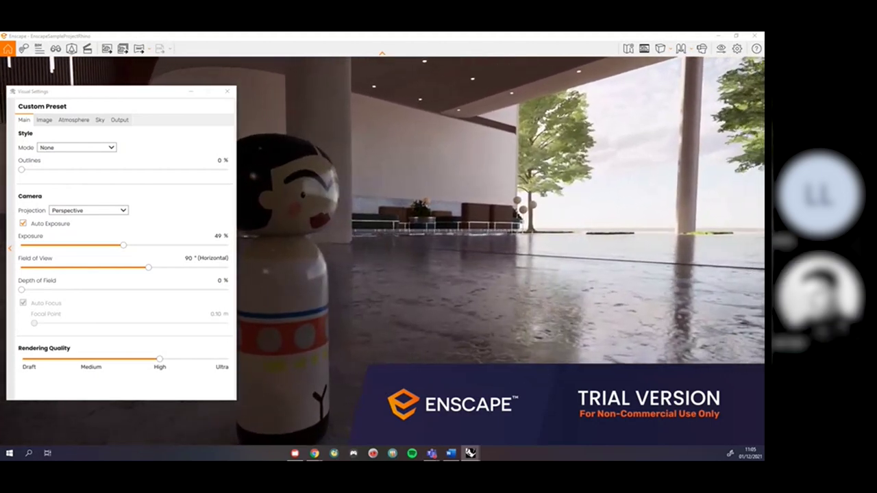
Move the Visual Settings window aside and look back across the lobby past the striped figurines to compare the exposure there
drag(130, 90, 559, 146)
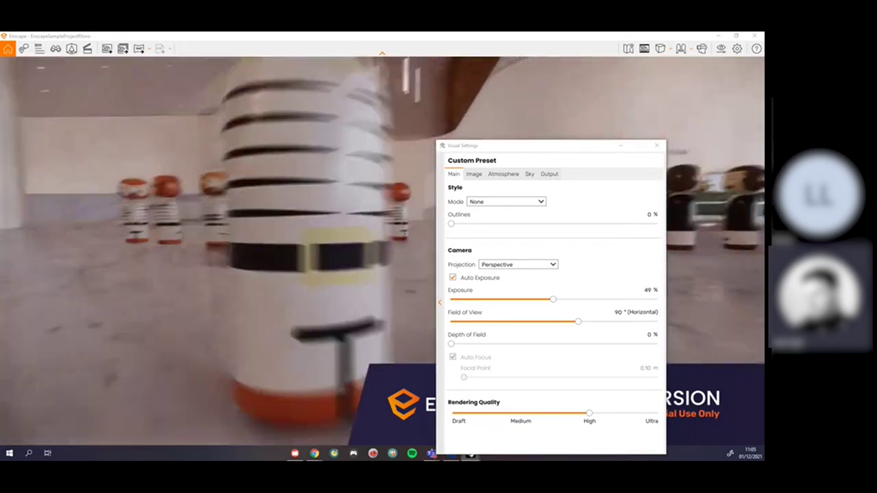
drag(219, 261, 448, 274)
key(a)
key(w)
key(s)
drag(274, 247, 390, 248)
key(a)
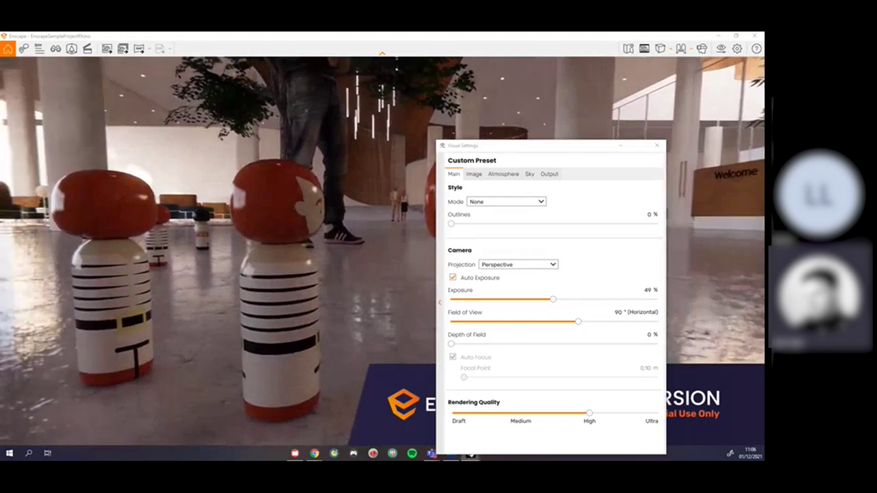
drag(275, 250, 240, 250)
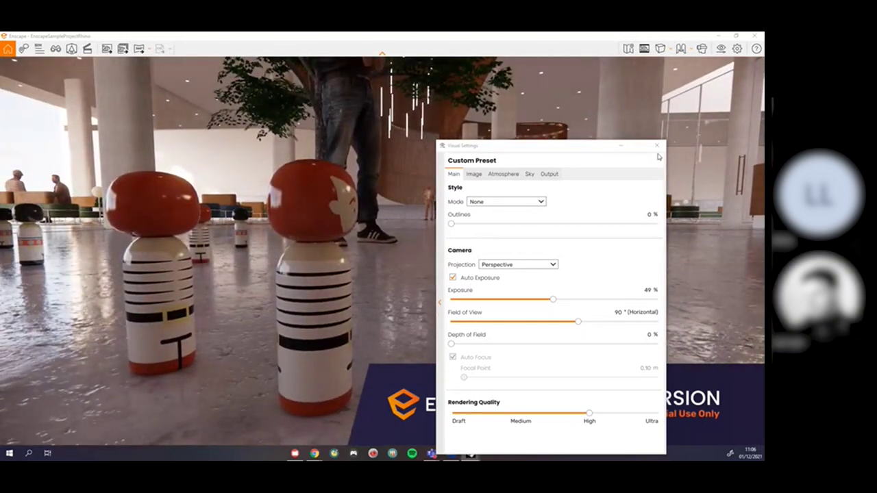
Close the Visual Settings and turn the view across the lobby toward the bright outdoor opening
click(657, 145)
drag(411, 247, 284, 247)
key(d)
drag(383, 246, 254, 246)
drag(384, 247, 296, 272)
key(d)
Compose a view with a red-haired striped figurine large in the foreground and the other figurines and trees behind it
key(a)
key(d)
key(q)
key(e)
key(w)
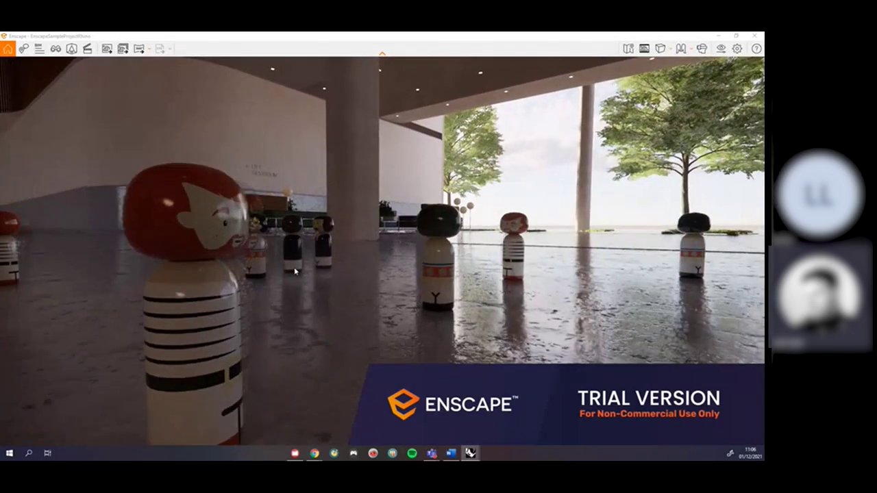
key(w)
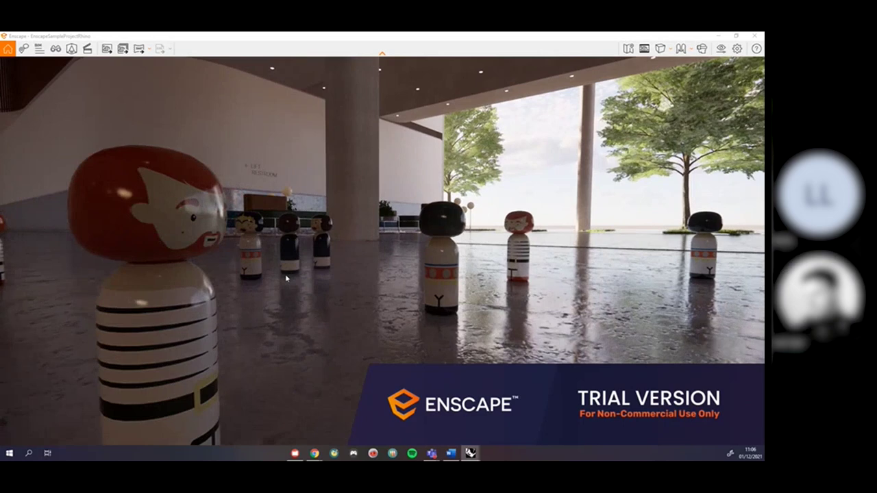
key(a)
key(d)
drag(266, 276, 305, 291)
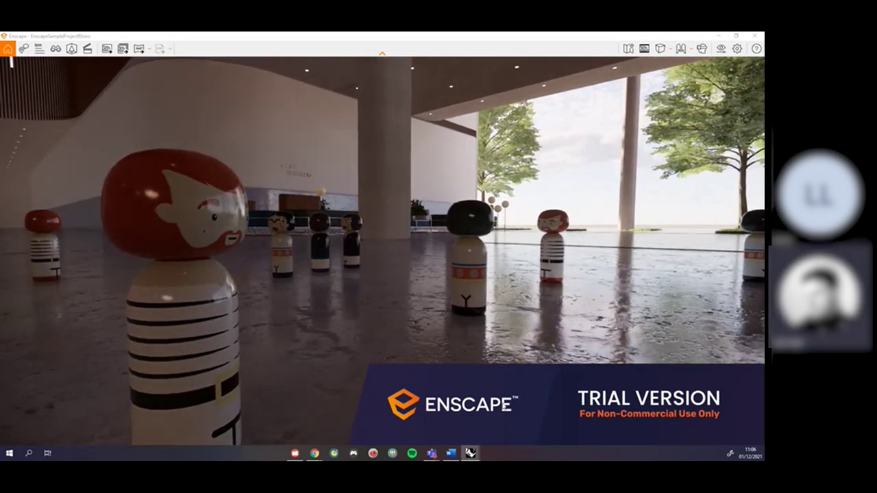
Reopen the Visual Settings, set the Field of View to 35°, and examine its effect on the figurine view
click(721, 49)
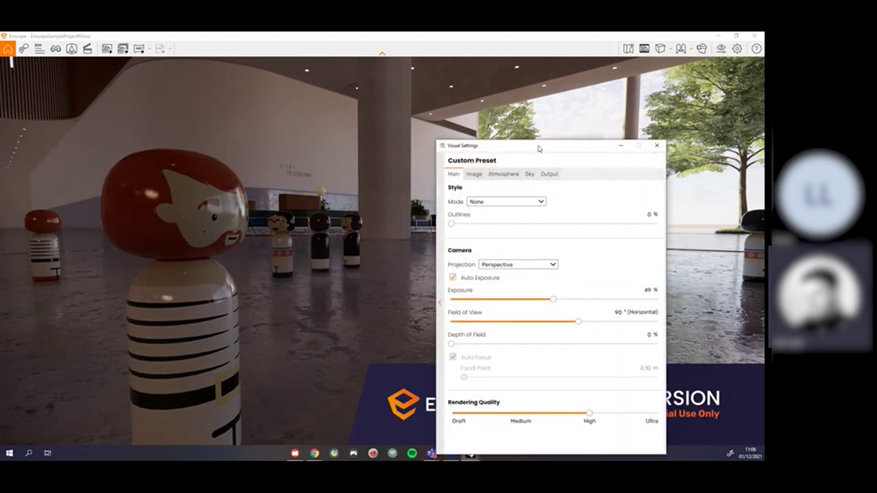
drag(534, 150, 618, 148)
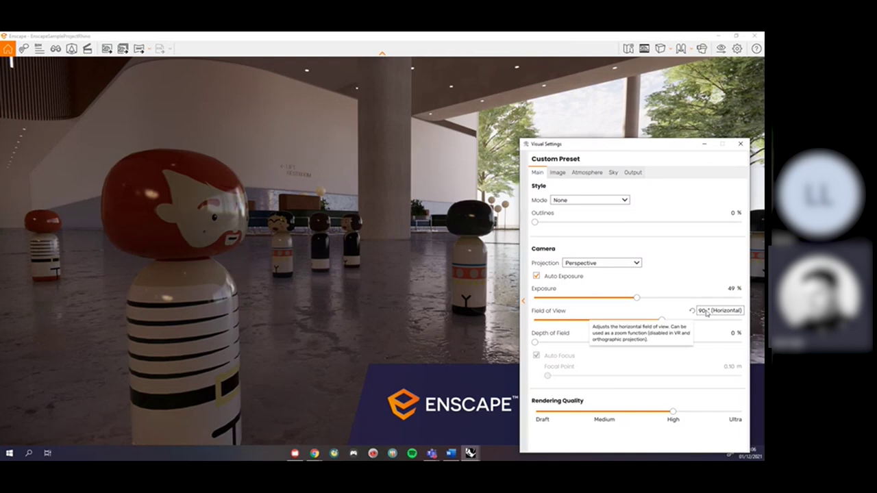
double_click(706, 312)
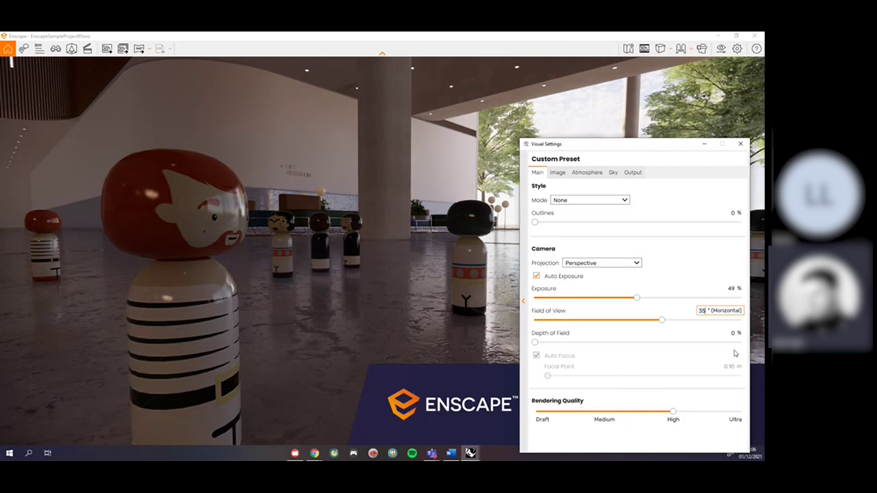
key(Return)
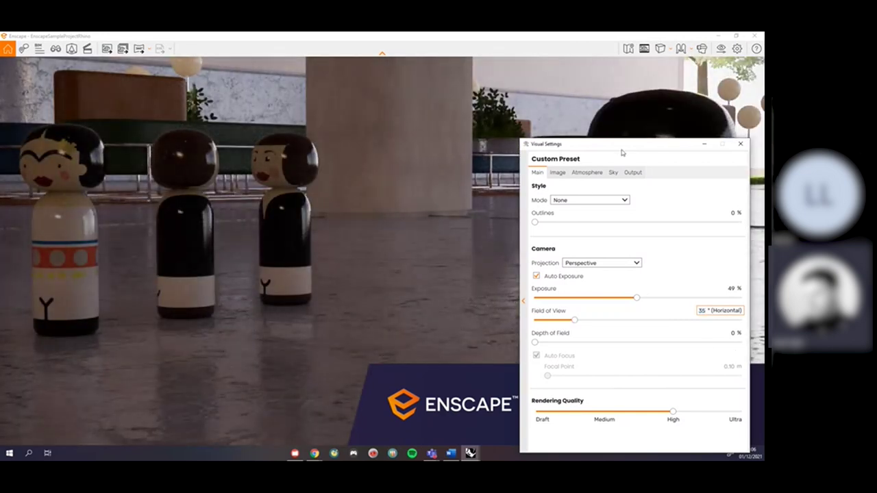
drag(625, 147, 574, 187)
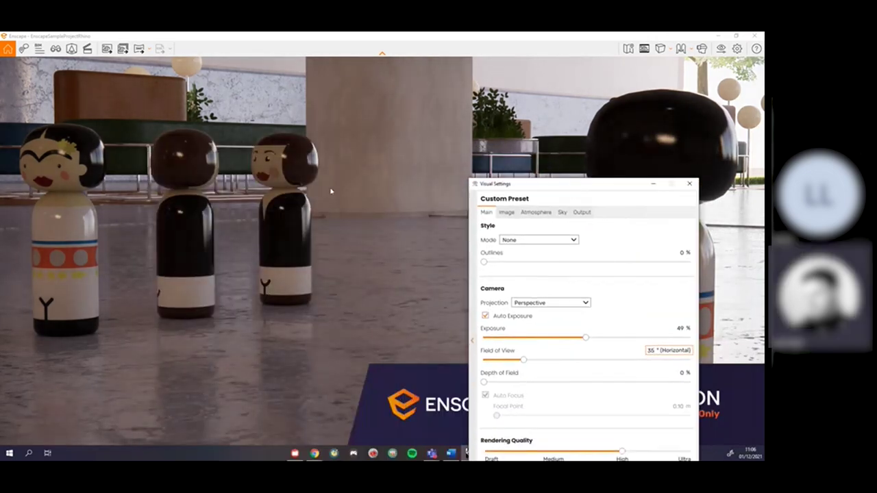
scroll(318, 235, down, 10)
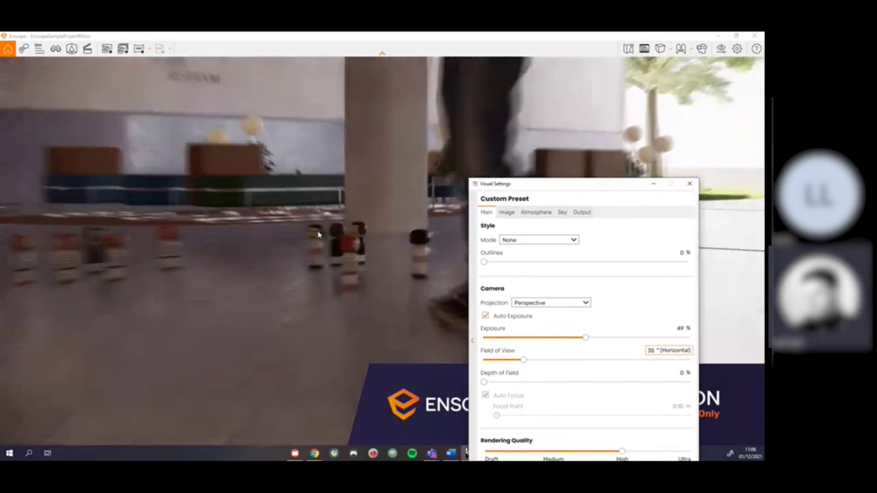
scroll(318, 235, up, 8)
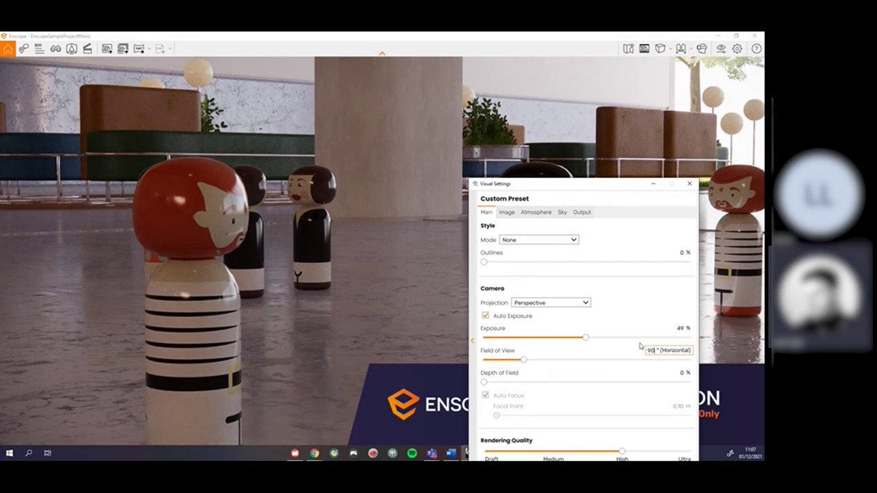
Restore the Field of View to 90° and return to the composed view with the red-haired figurine in front
key(Return)
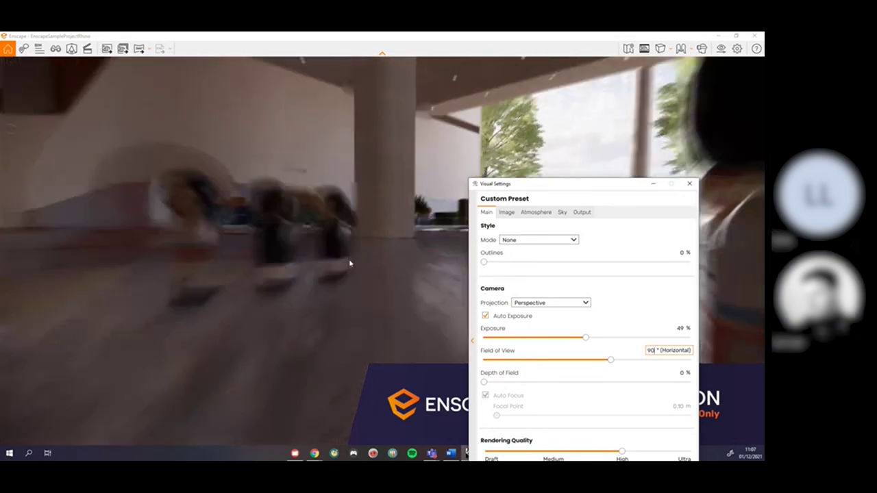
scroll(349, 263, up, 3)
scroll(350, 264, down, 5)
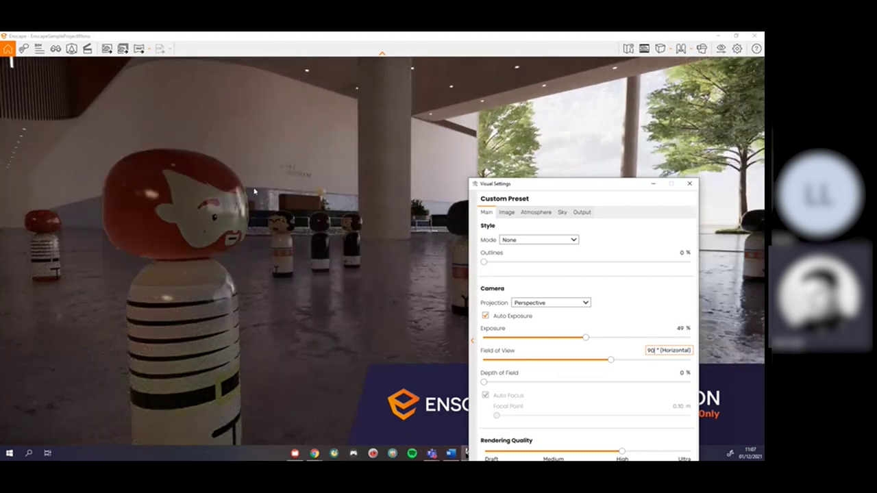
Set Depth of Field to 19 % and disable Auto Focus, with the Focal Point at 0.23 m on the foreground figurine
drag(567, 184, 553, 122)
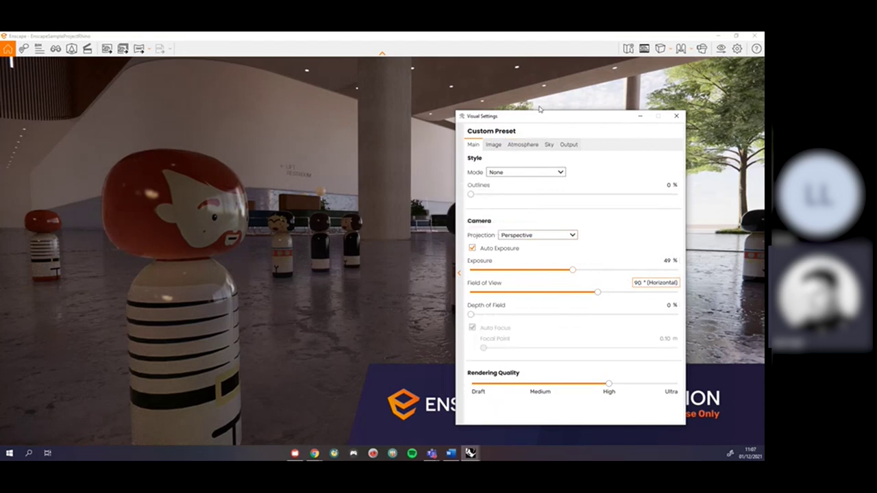
drag(542, 118, 608, 140)
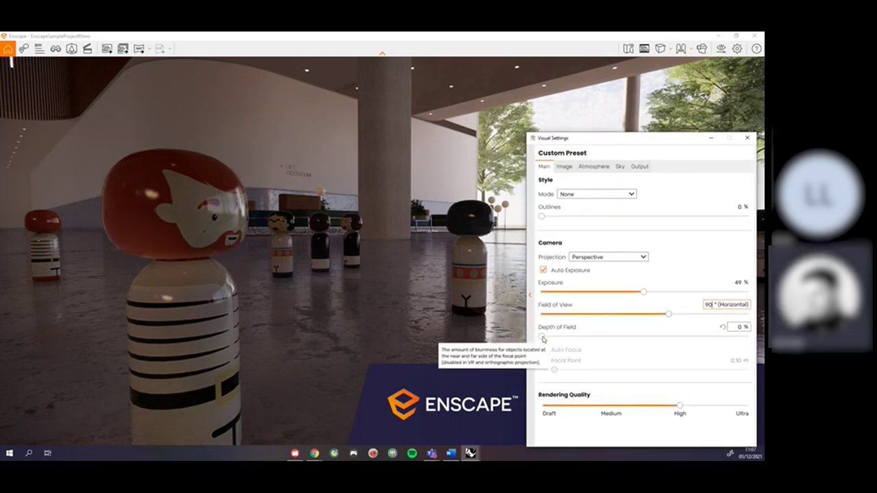
drag(542, 337, 583, 347)
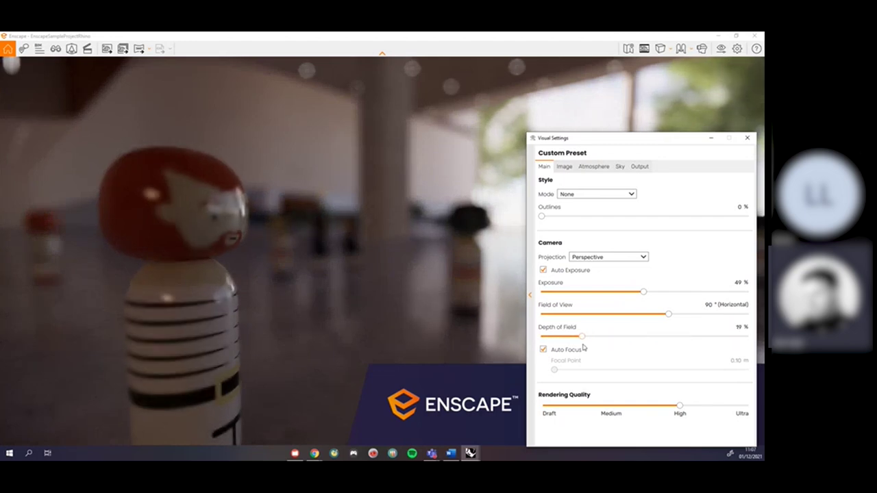
click(544, 350)
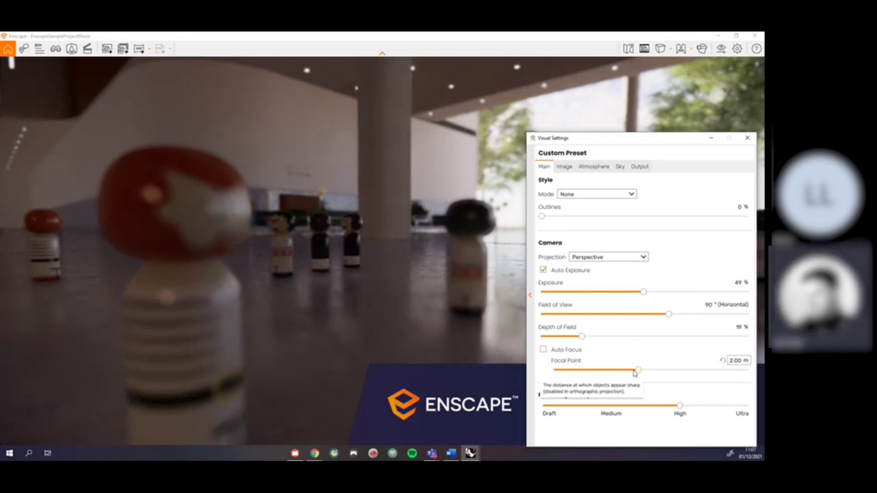
drag(638, 370, 579, 375)
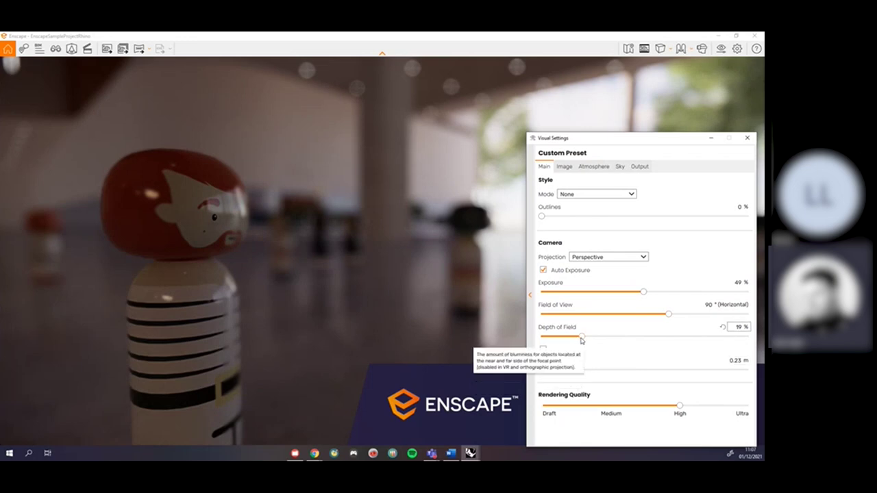
Reduce Depth of Field to 15 % and then 11 %, keeping the Visual Settings window clear of the figurines
mouse_move(581, 337)
mouse_down()
mouse_move(550, 347)
mouse_move(572, 345)
mouse_up()
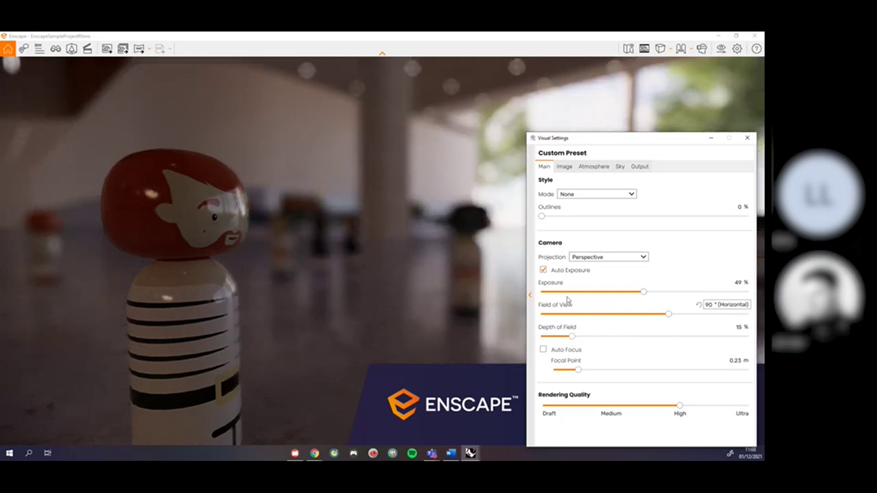
drag(621, 140, 568, 166)
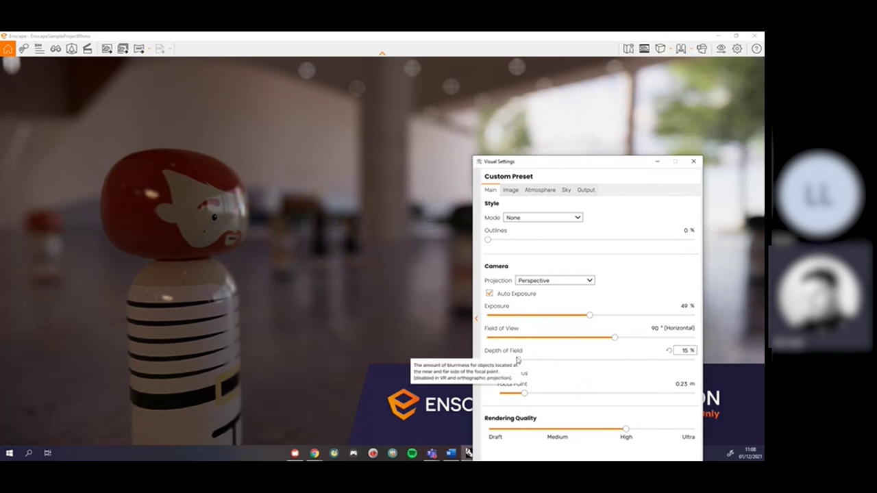
drag(518, 359, 511, 360)
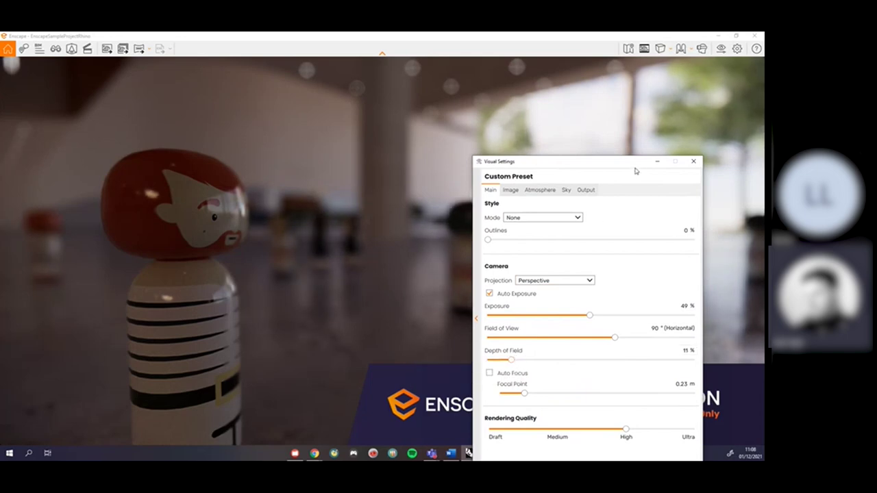
drag(623, 165, 658, 125)
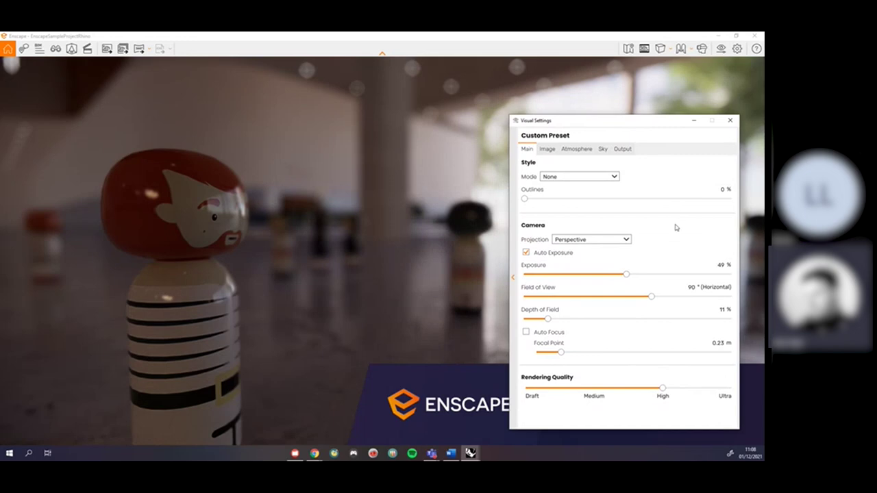
Switch the camera projection to Two-Point and set Depth of Field to 0 %
click(628, 239)
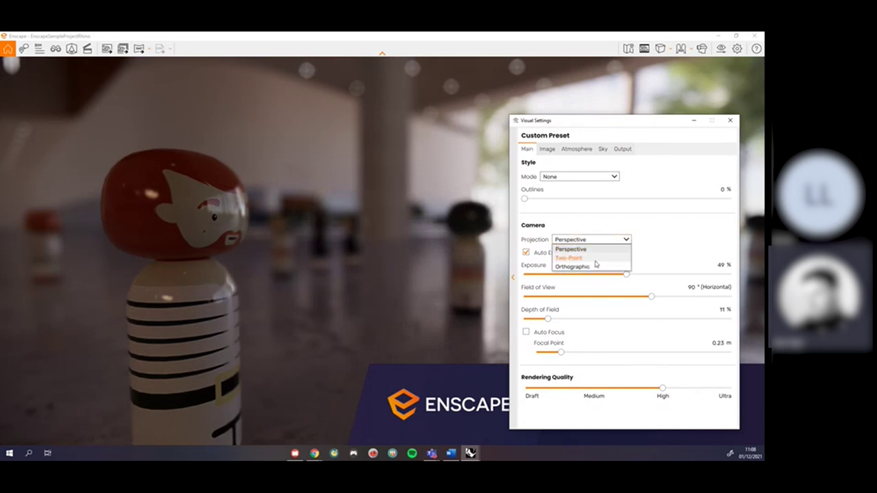
click(591, 259)
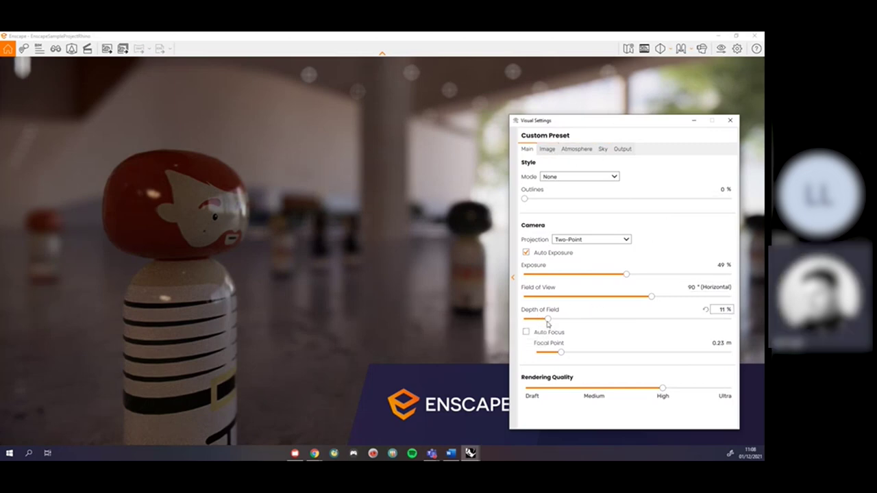
drag(547, 321, 524, 319)
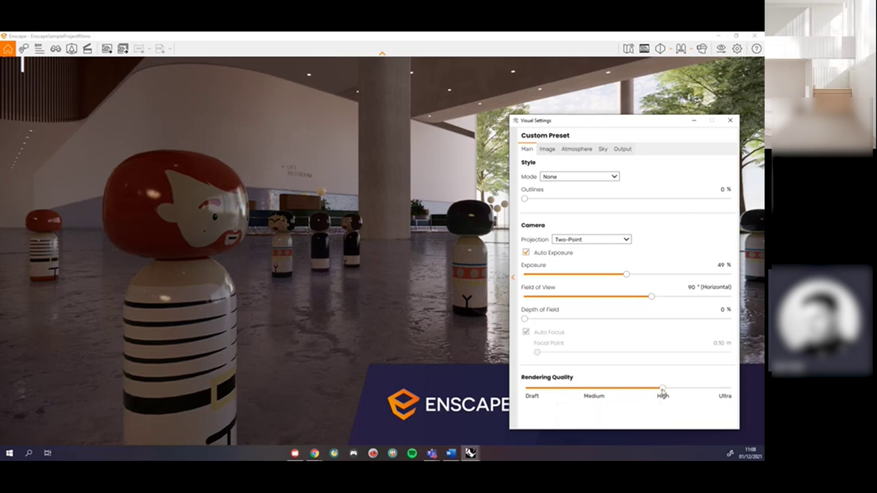
Compare the Draft, Medium, High and Ultra rendering qualities on the figurine view, and return to High
drag(662, 388, 525, 388)
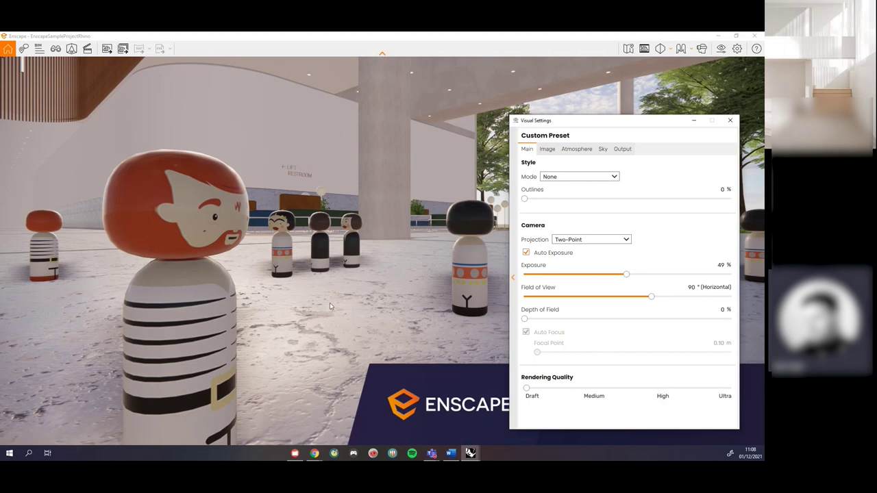
click(594, 388)
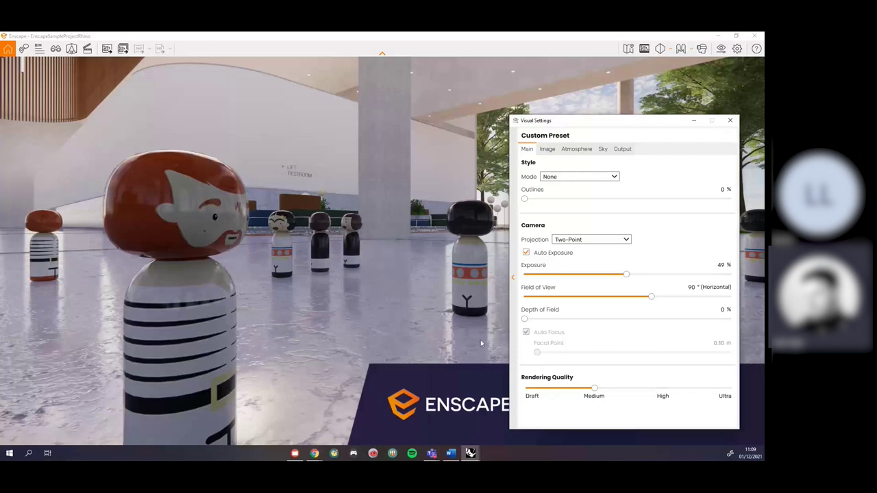
click(663, 395)
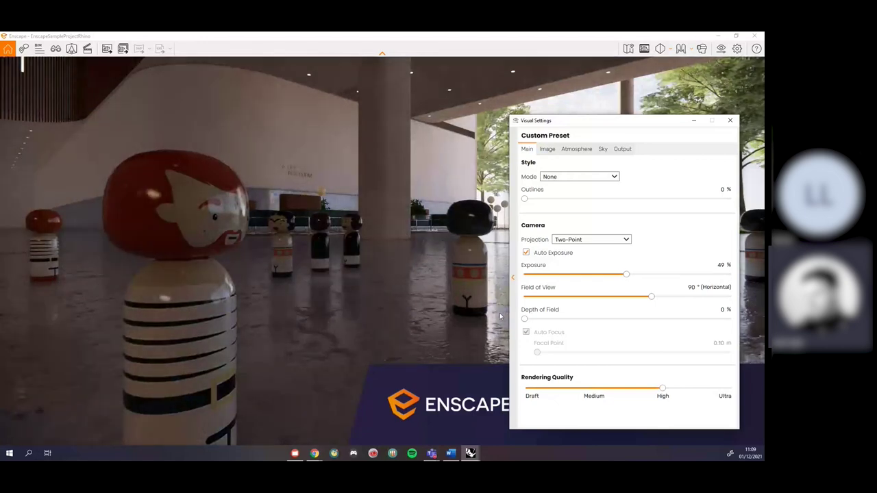
click(729, 388)
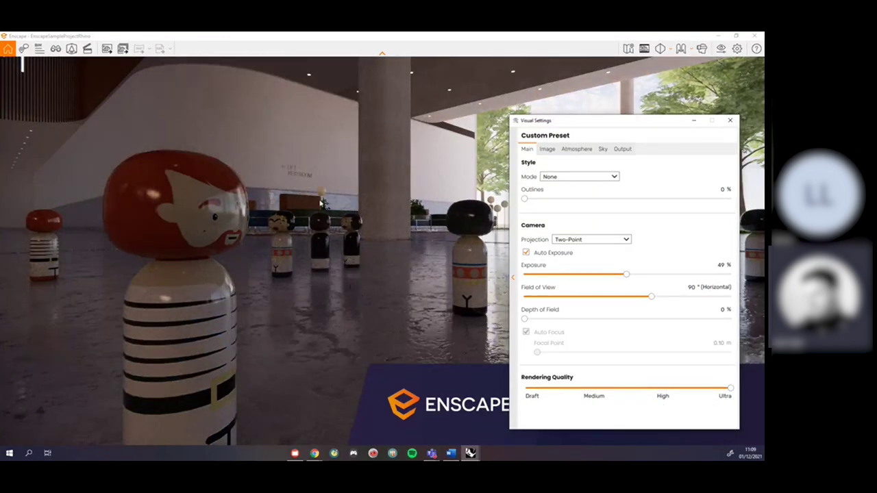
click(662, 388)
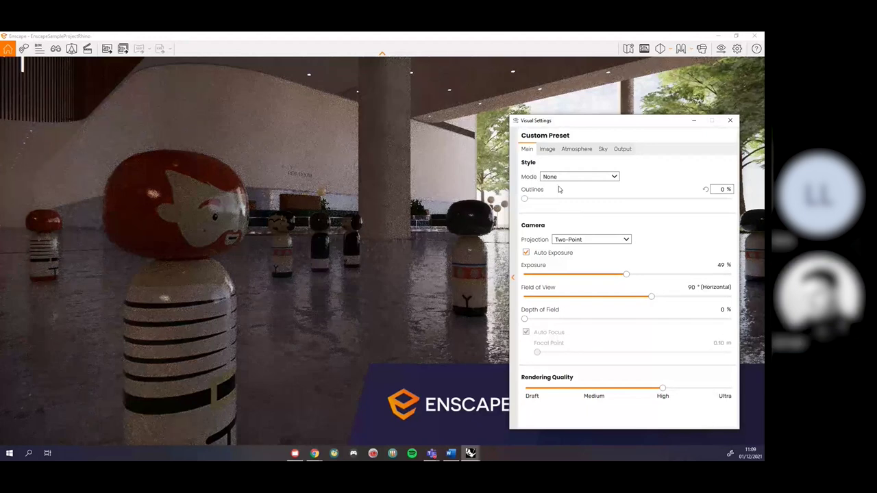
Enable Auto Contrast in the image corrections, set Saturation to 75 % and Color Temperature to 6,991 K
click(549, 151)
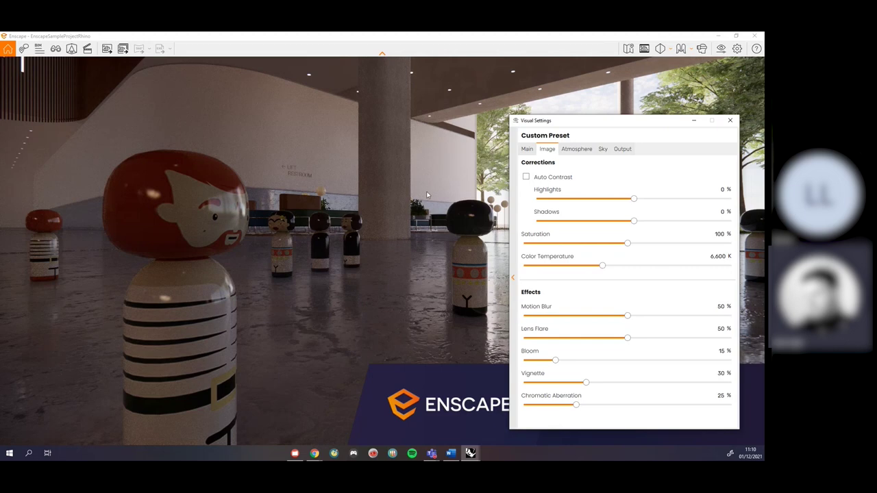
click(526, 178)
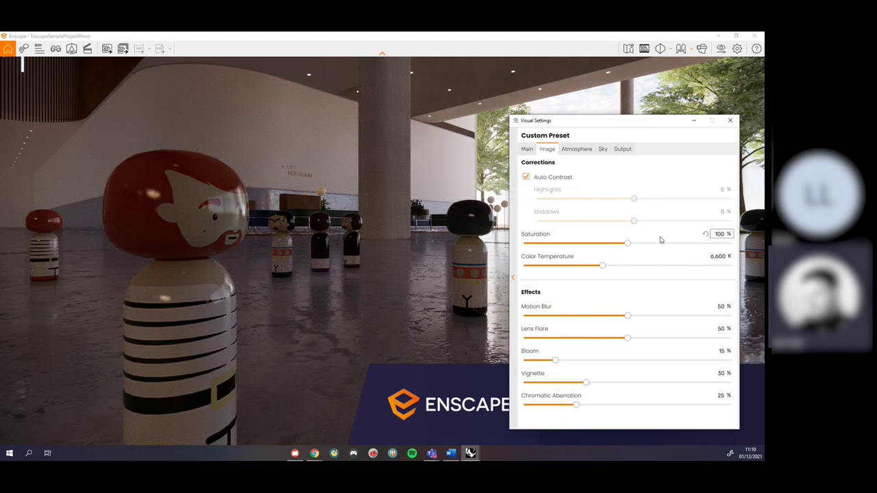
drag(629, 247, 602, 243)
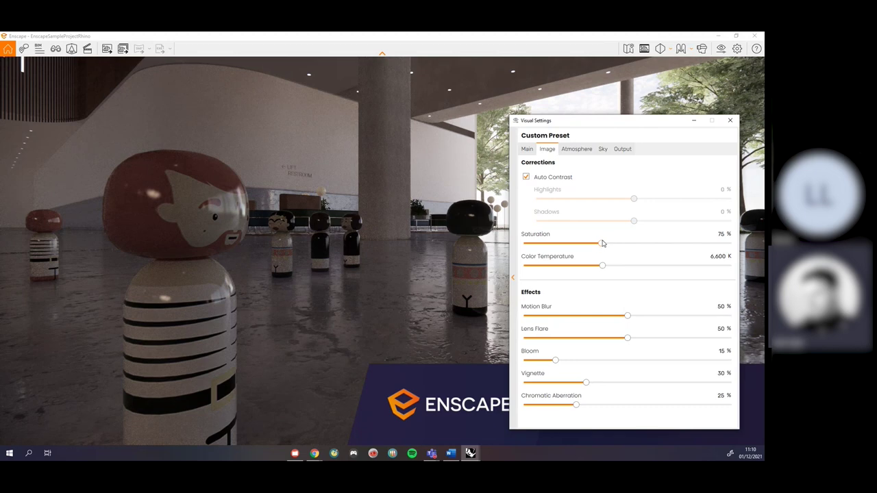
mouse_move(603, 270)
mouse_down()
mouse_move(642, 268)
mouse_move(599, 268)
mouse_move(609, 268)
mouse_up()
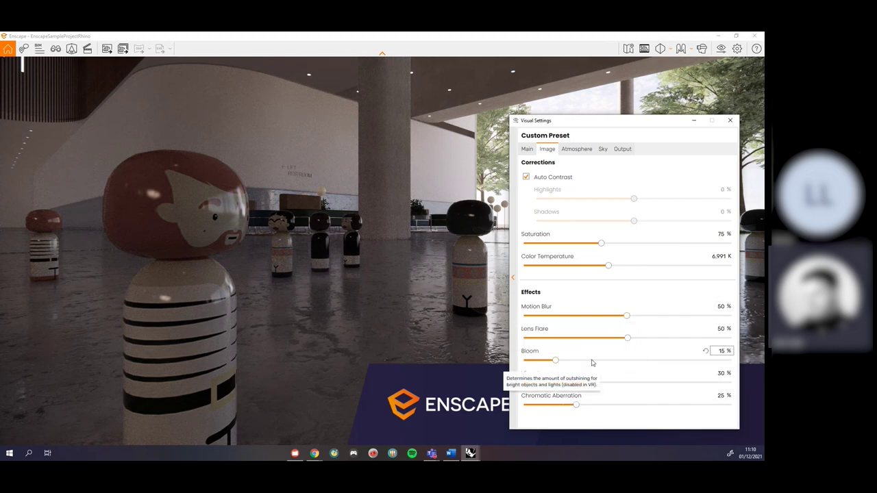
Raise Bloom to 54 % and then 100 %, checking it on the ceiling downlights and the glazed side of the lobby
right_drag(417, 349, 455, 333)
right_drag(329, 356, 313, 360)
drag(342, 362, 428, 253)
key(w)
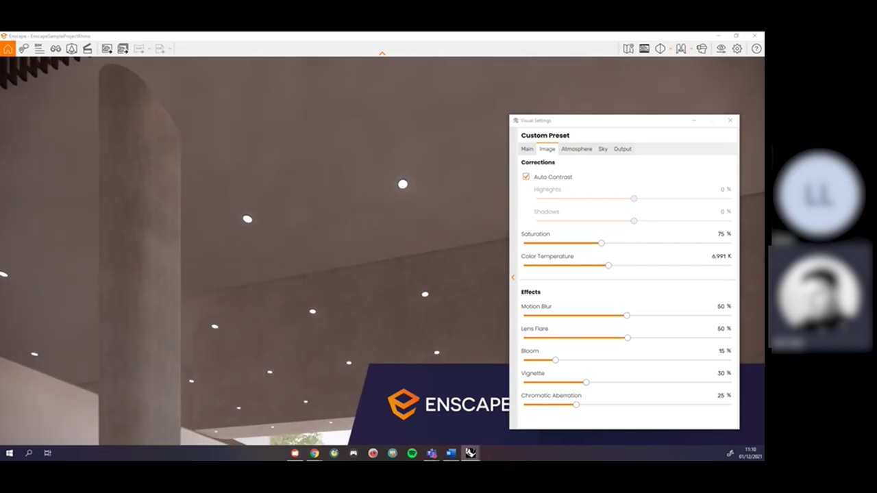
key(w)
key(w)
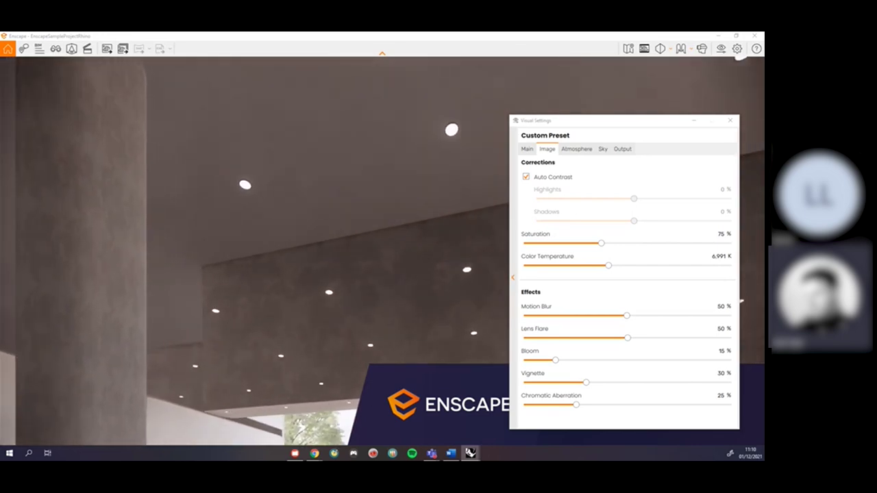
drag(411, 253, 366, 302)
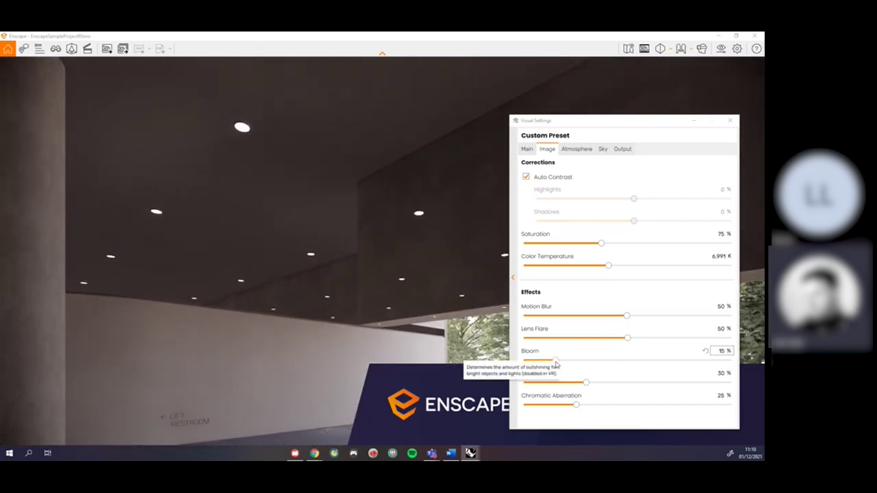
drag(555, 363, 636, 394)
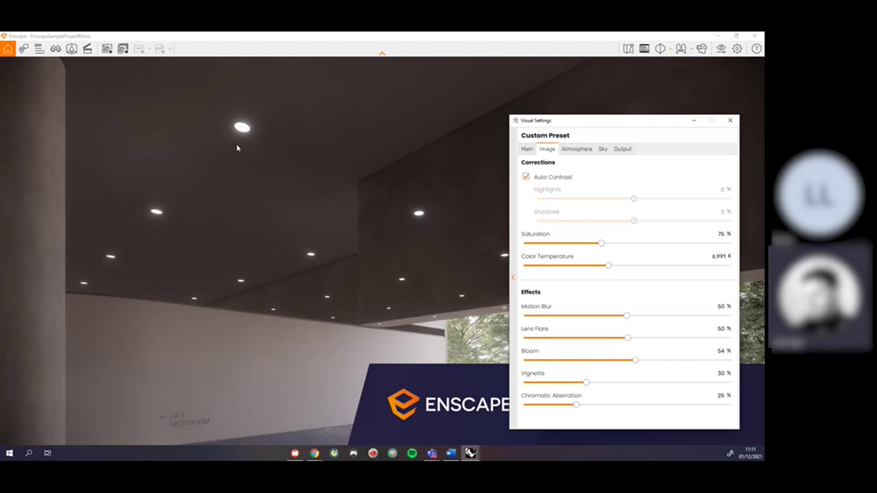
drag(354, 242, 316, 322)
drag(636, 361, 730, 361)
drag(285, 315, 218, 251)
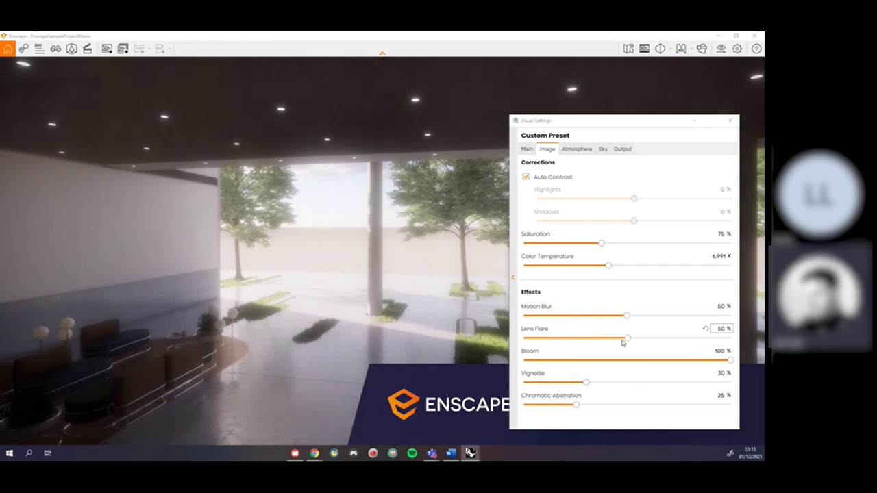
Reduce Bloom to 48 % and then 33 %, checking it on the lobby's seating area and ceiling lights
drag(731, 360, 623, 366)
drag(411, 274, 430, 318)
drag(161, 287, 439, 302)
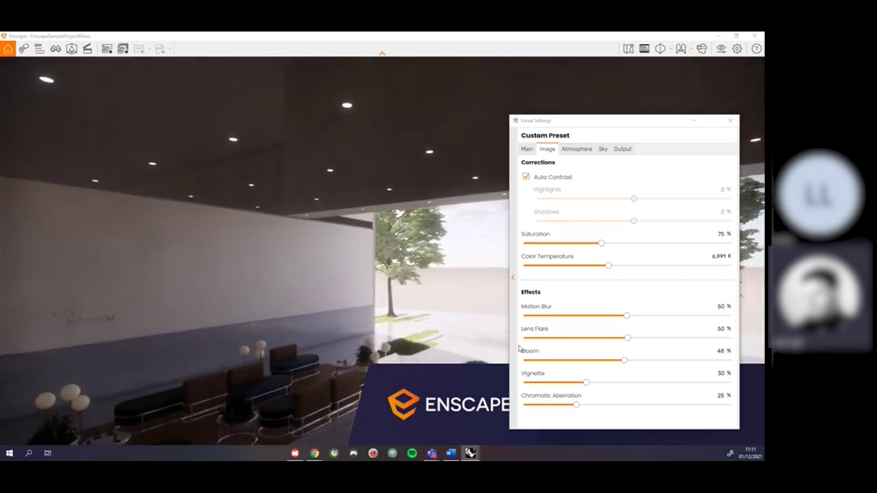
drag(623, 361, 594, 368)
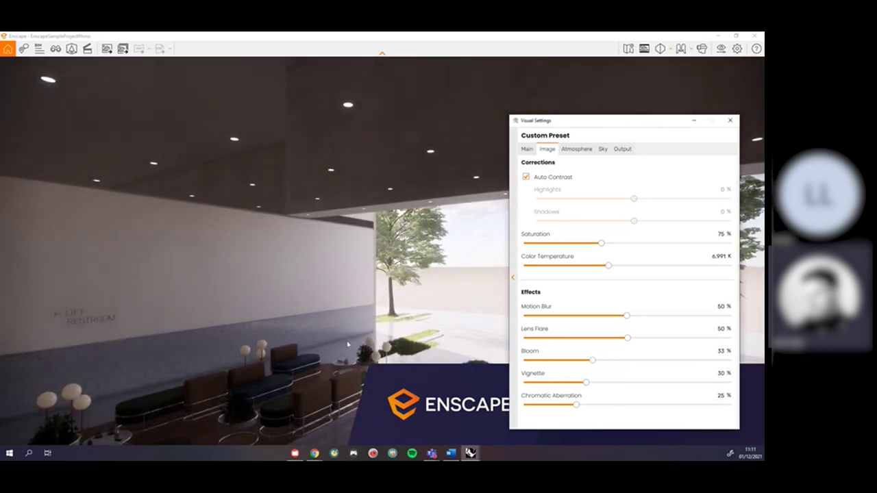
Compare Vignette at 100 % and 0 % on the lobby seating view, and set it to 54 %
click(327, 294)
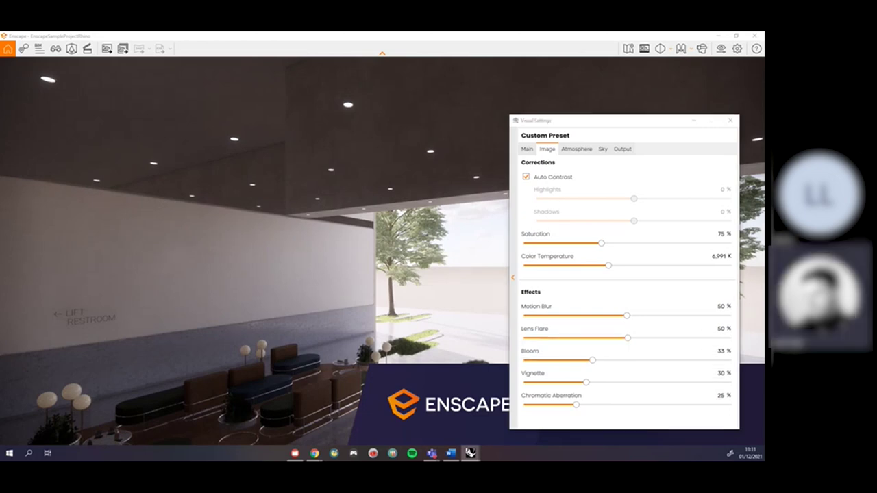
key(w)
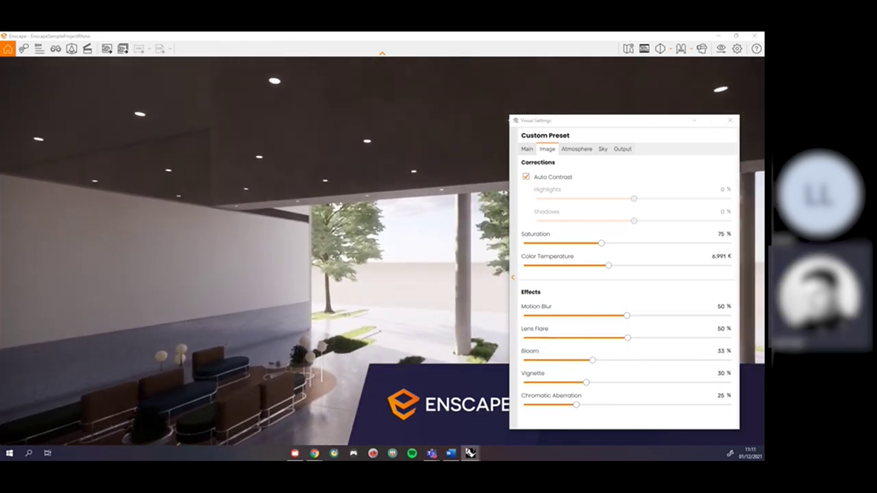
drag(586, 382, 731, 382)
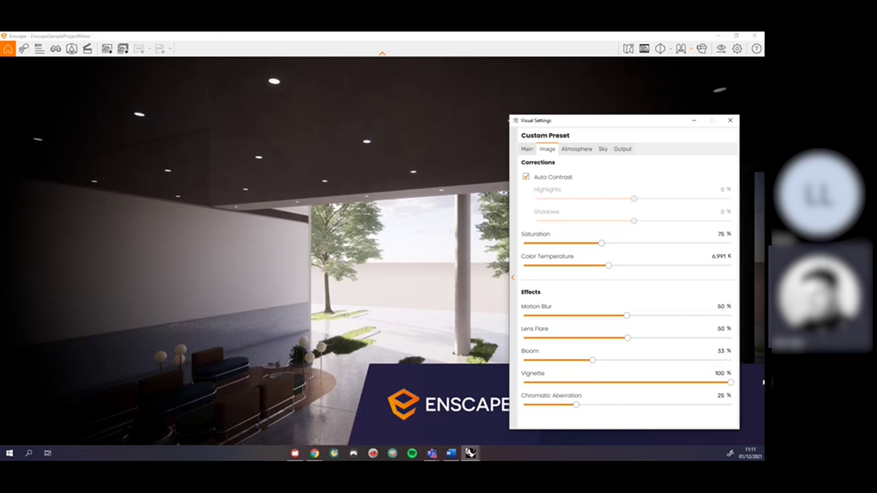
drag(732, 385, 524, 389)
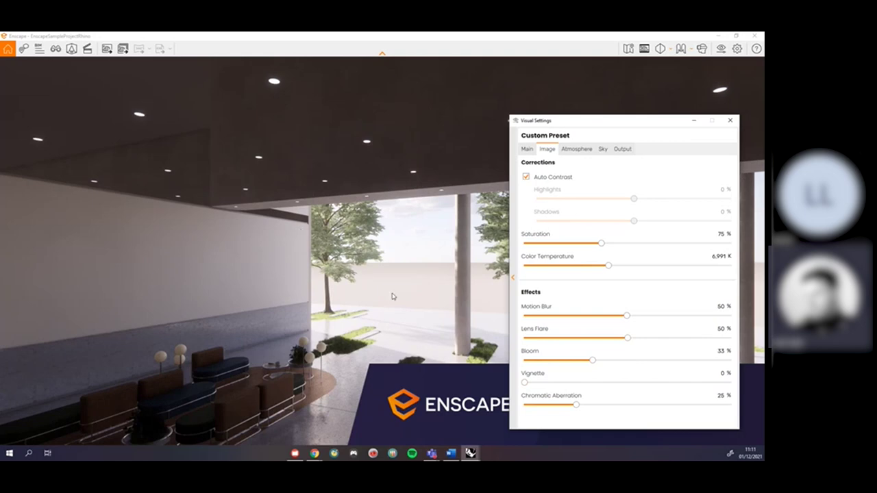
drag(524, 382, 637, 395)
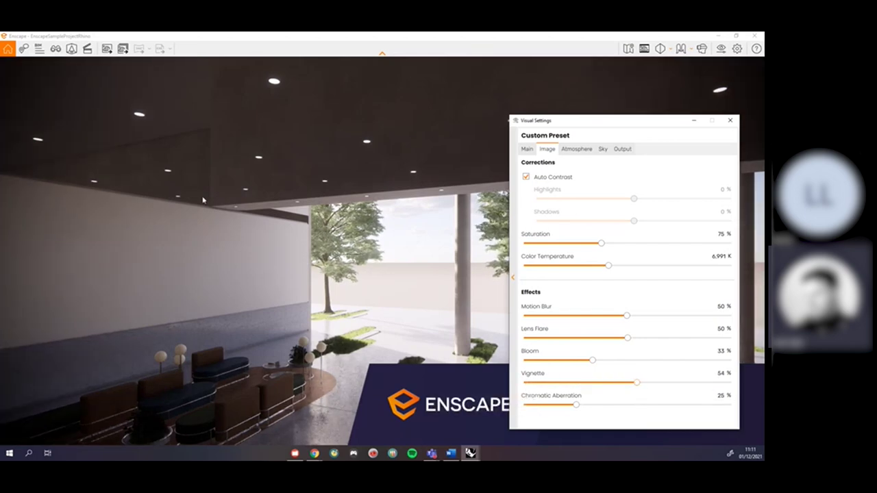
Try Chromatic Aberration at 100 % on the reframed lobby view, and set it to 31 %
drag(385, 284, 423, 374)
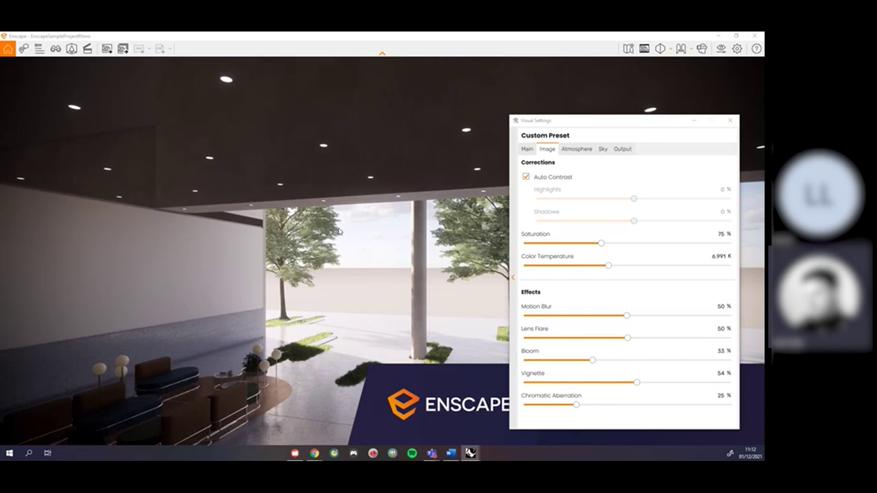
drag(575, 405, 750, 418)
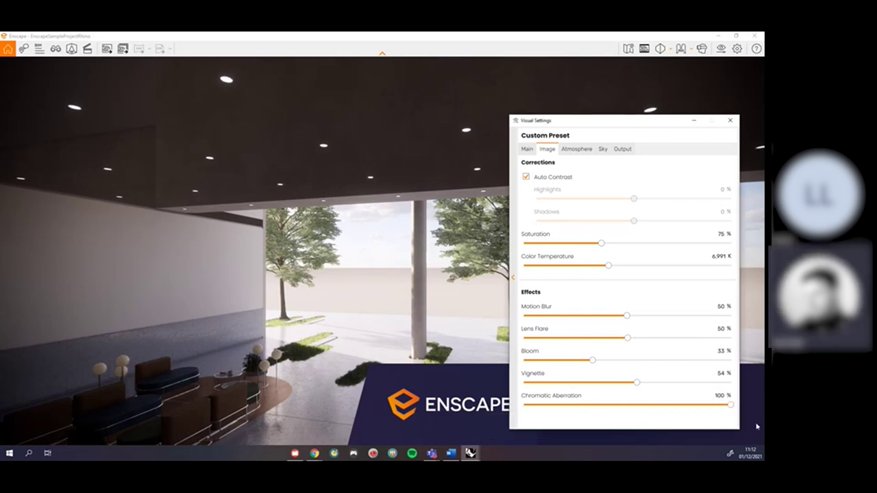
drag(730, 405, 589, 405)
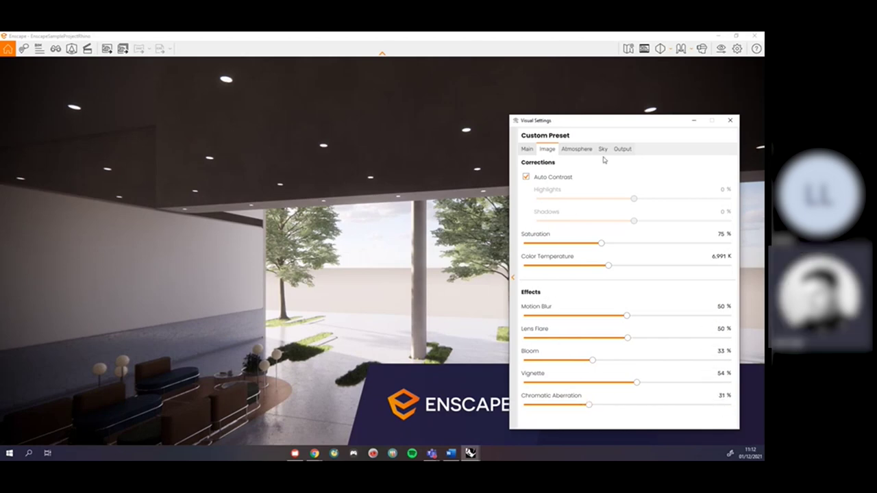
Open the Atmosphere visual settings and move the camera outside to face the trees and the open sky
click(577, 149)
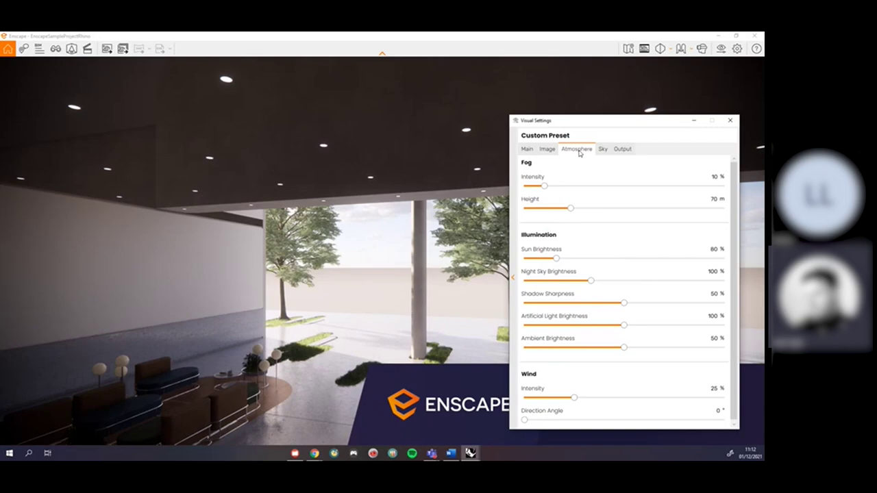
key(w)
drag(344, 242, 446, 252)
key(w)
key(s)
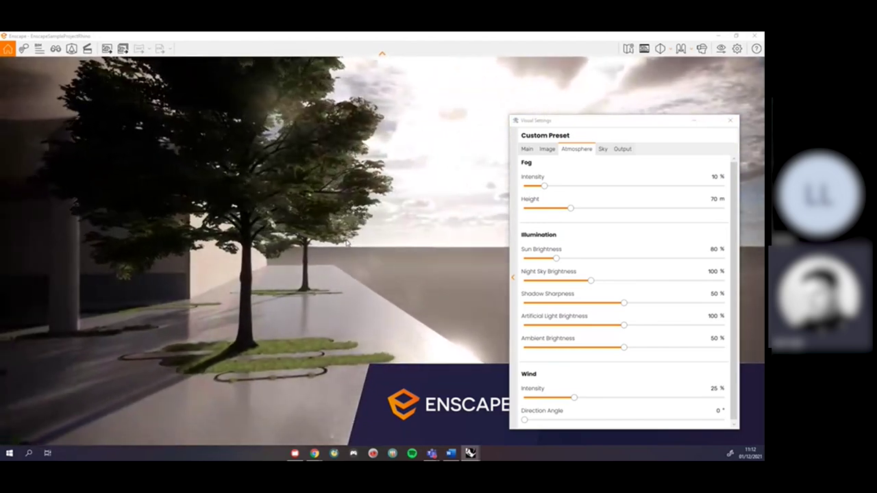
key(w)
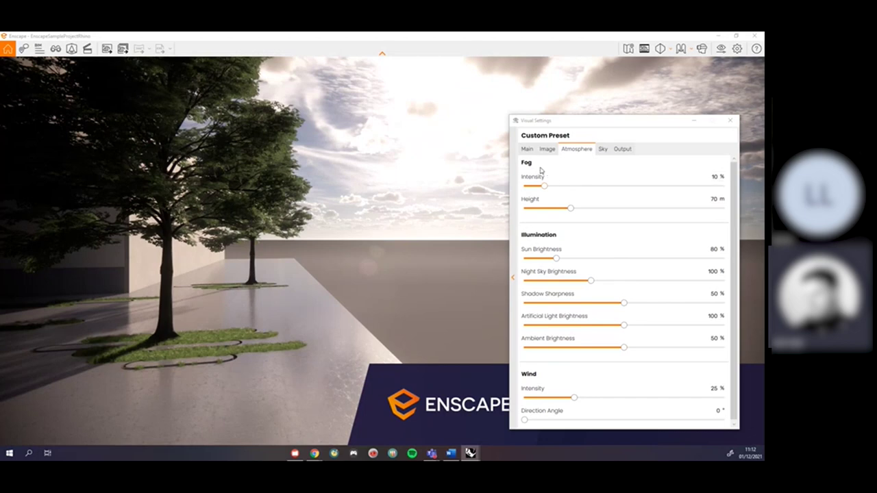
drag(324, 261, 329, 261)
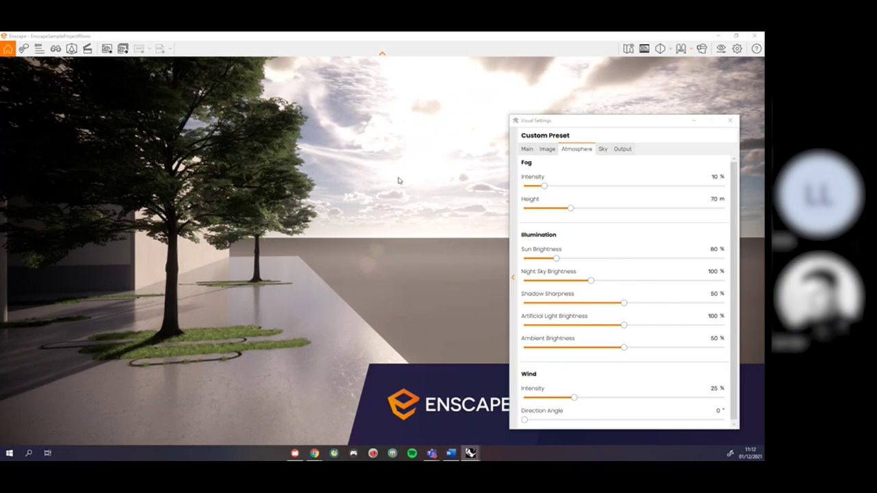
drag(392, 189, 384, 190)
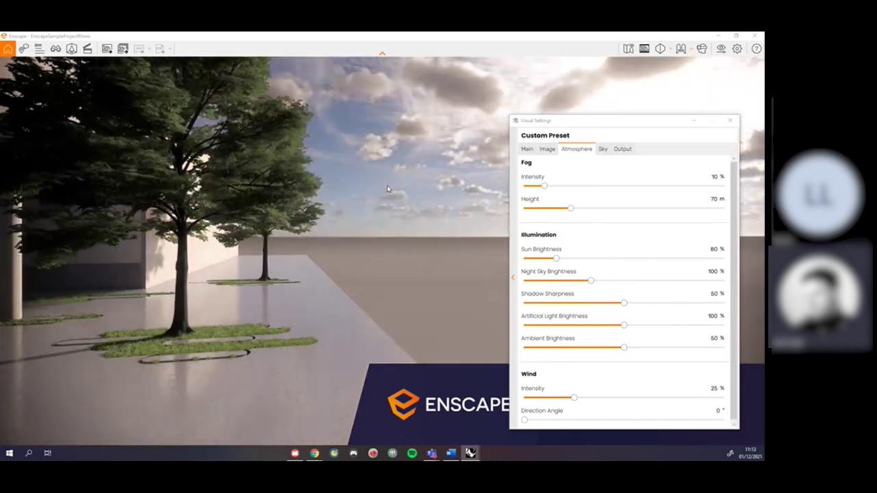
Shift the time of day earlier until the sun shines through the foliage of the nearest tree
key(u)
key(u)
key(u)
key(u)
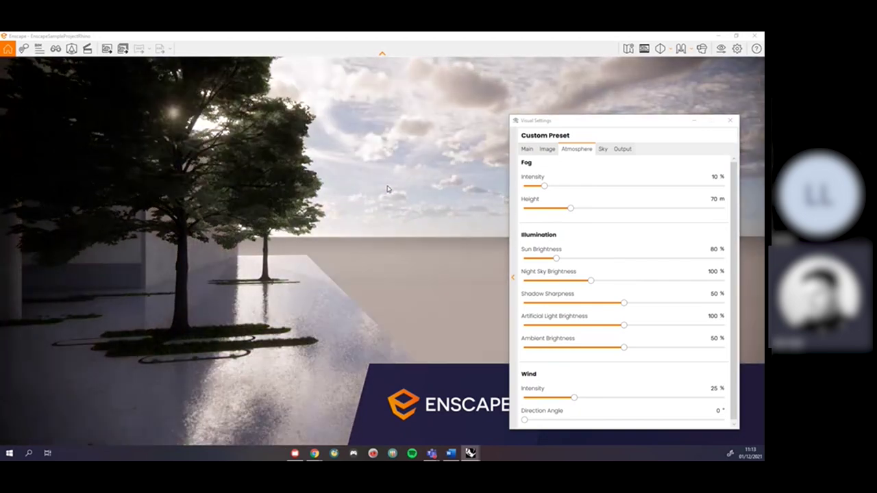
key(u)
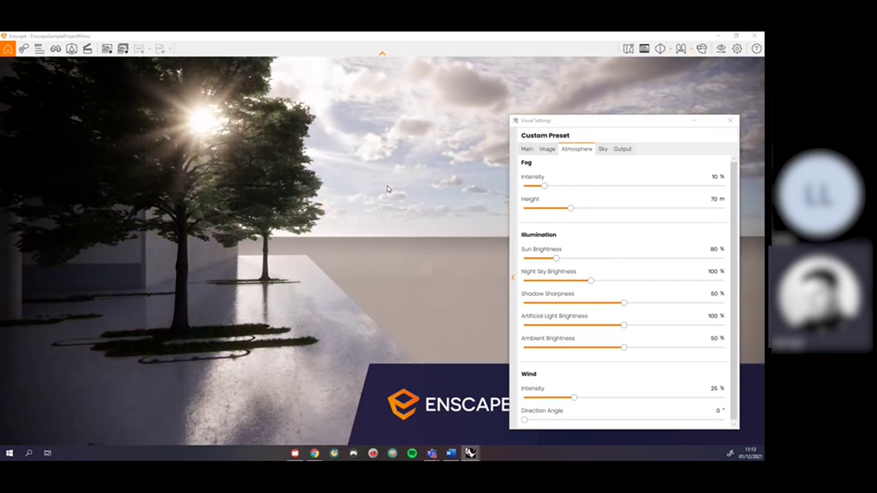
drag(366, 203, 308, 190)
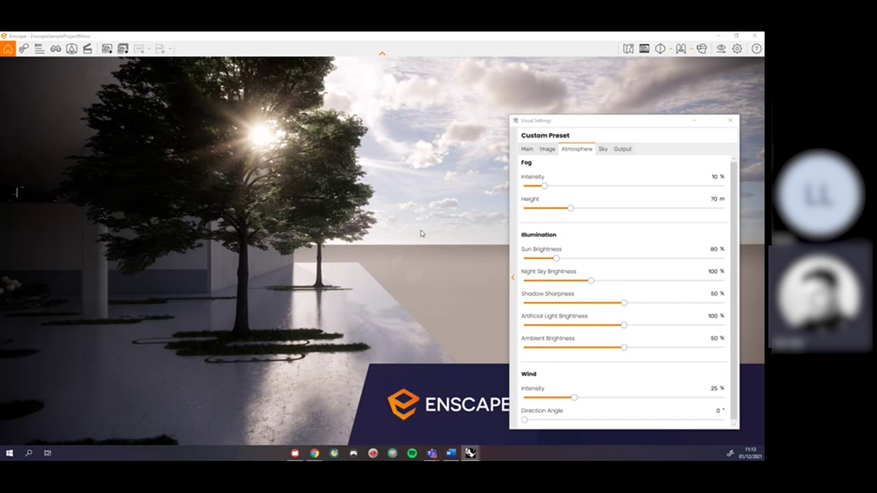
Raise the fog intensity to 99% and the fog height to 229 m
drag(545, 185, 722, 202)
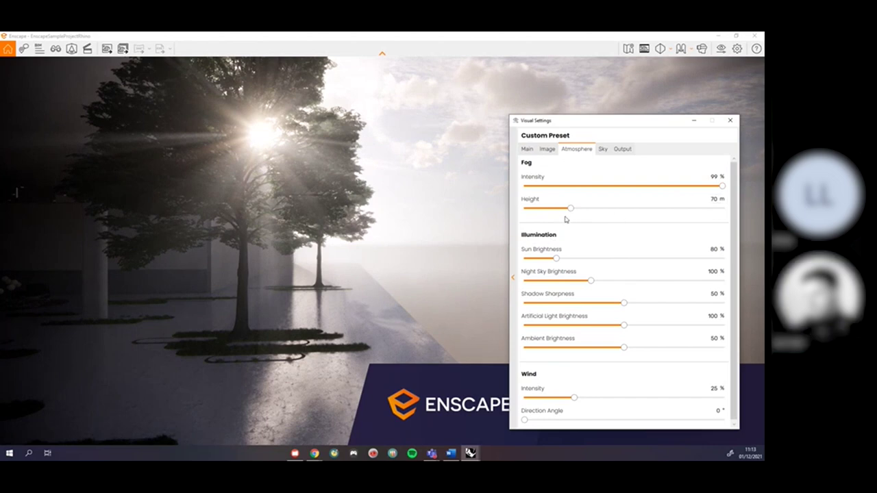
drag(571, 210, 679, 213)
drag(377, 239, 263, 247)
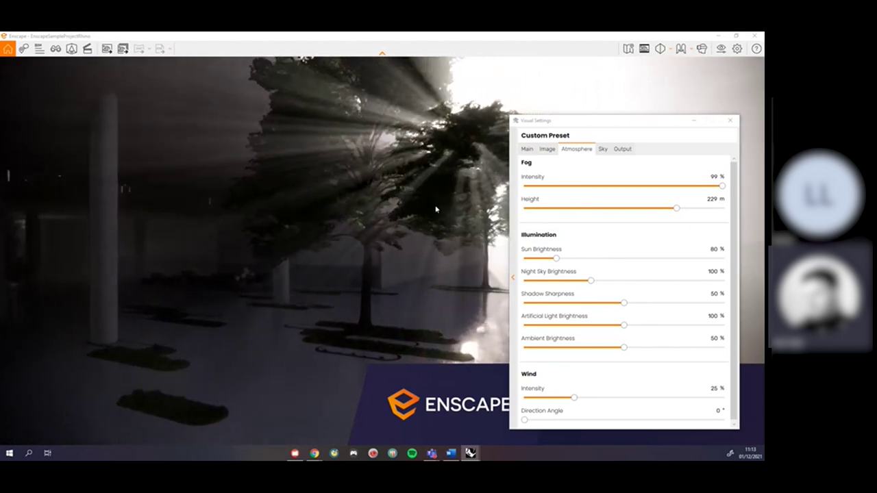
Move the Visual Settings window aside and examine the light rays through the trees in the dense fog from several angles
drag(597, 122, 647, 146)
right_drag(426, 226, 384, 225)
key(d)
key(d)
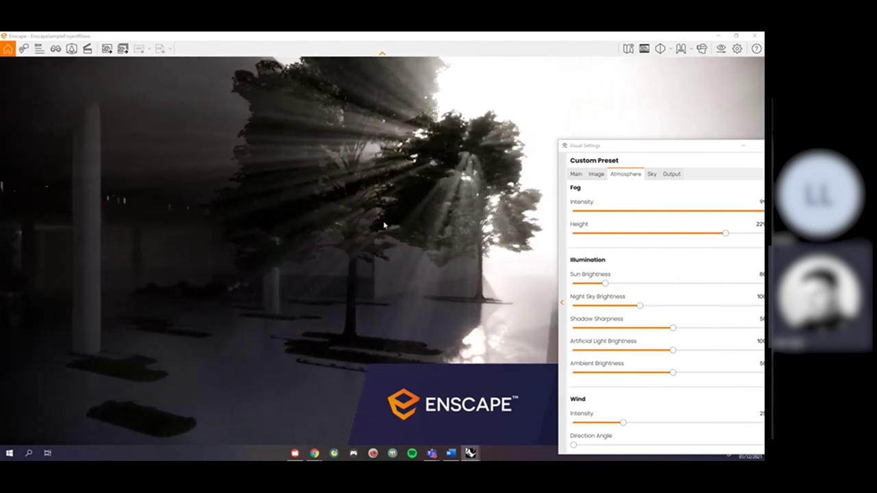
right_drag(395, 223, 431, 213)
key(a)
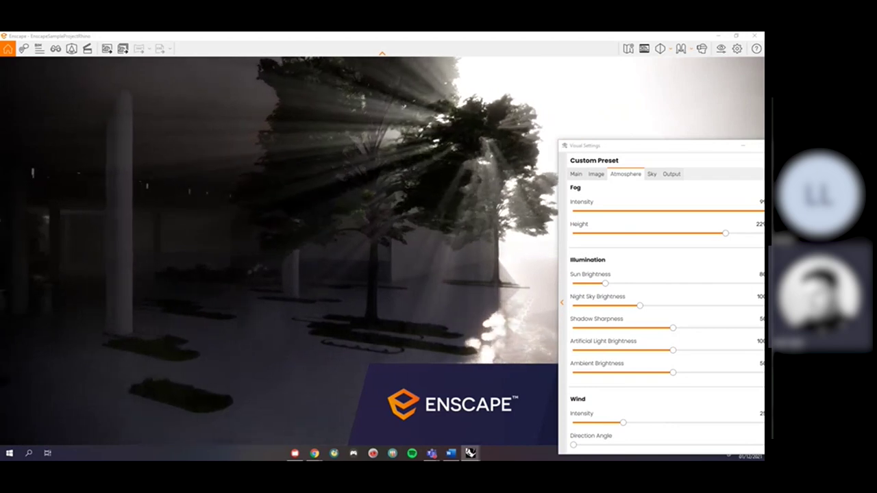
drag(439, 215, 437, 214)
right_drag(437, 216, 416, 248)
drag(401, 264, 450, 231)
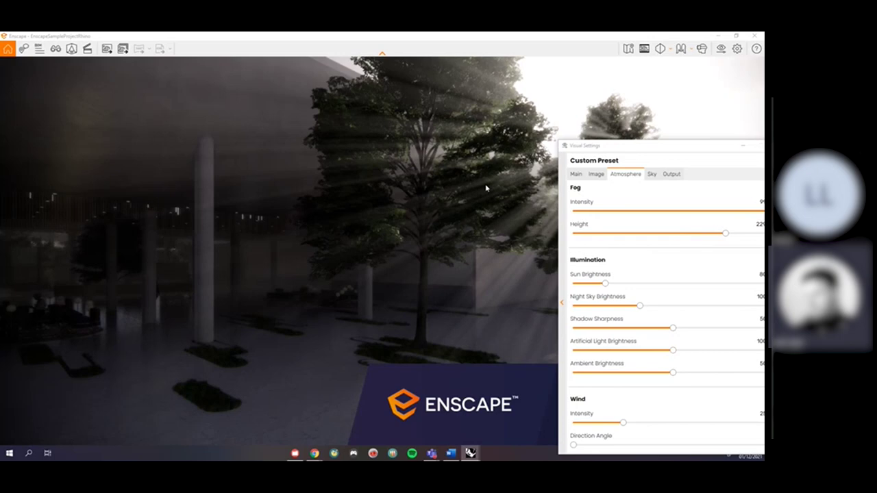
right_drag(325, 291, 361, 247)
Bring the Visual Settings window back into full view and lower the fog intensity to 36% and the fog height to 91 m
drag(680, 146, 598, 142)
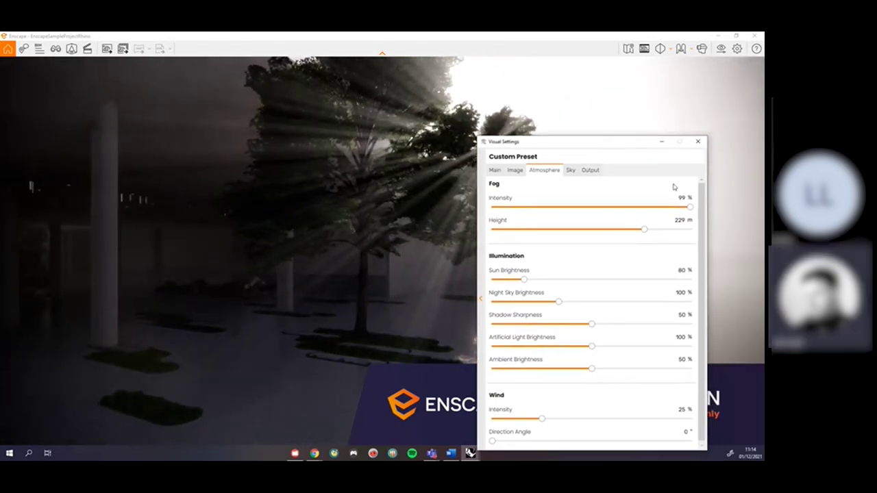
drag(690, 208, 563, 208)
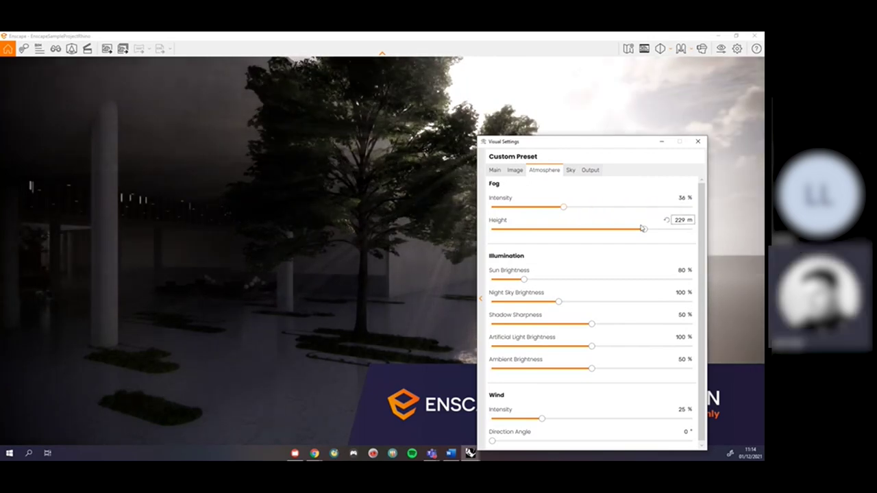
drag(643, 230, 552, 229)
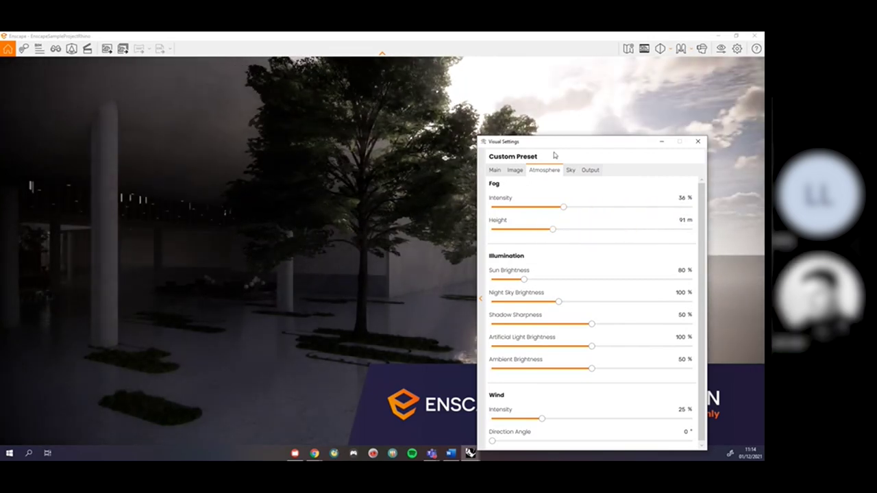
Move the Visual Settings window clear of the open sky and shift the time of day until the sun lights the grass beds
drag(557, 147, 126, 79)
drag(439, 240, 517, 239)
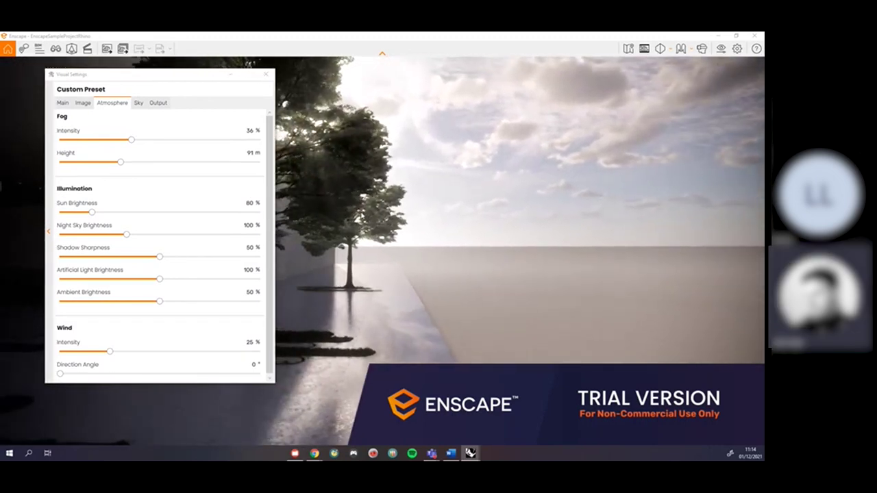
shift+right_drag(517, 240, 493, 240)
shift+right_drag(302, 216, 362, 215)
key(shift+u)
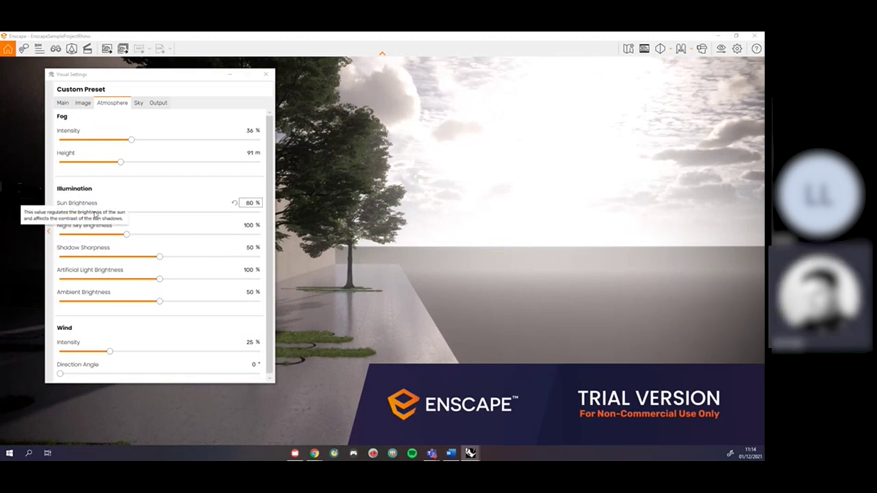
Try the sun brightness at its maximum and return it to 80%
drag(93, 216, 312, 211)
drag(260, 217, 95, 216)
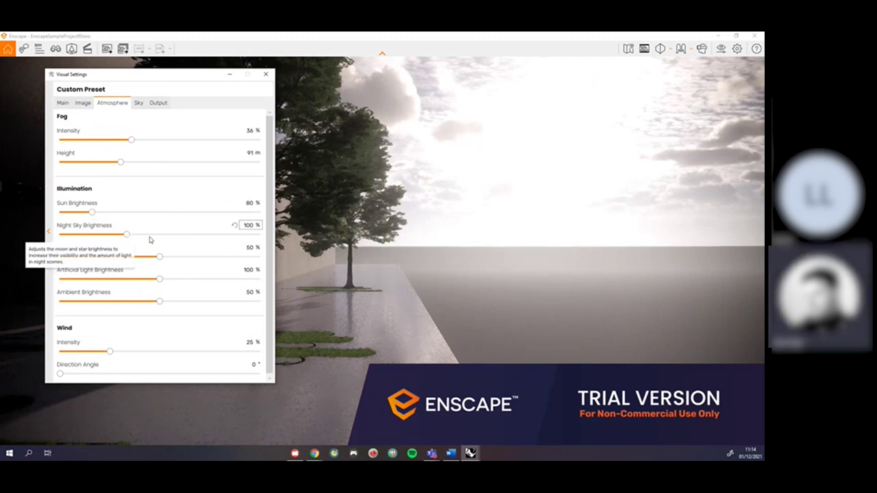
Move the time of day back to 09:54 and adjust it to compare the sunlight on the trees and clouds
drag(499, 226, 500, 245)
key(u)
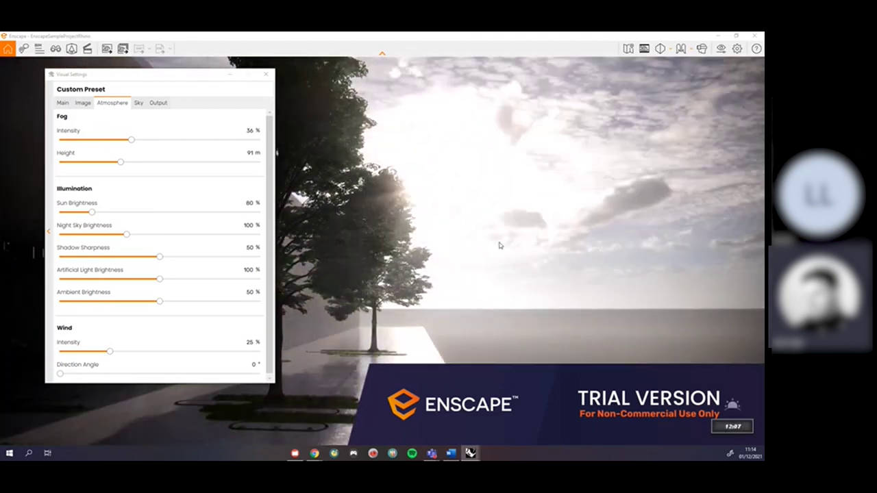
key(u)
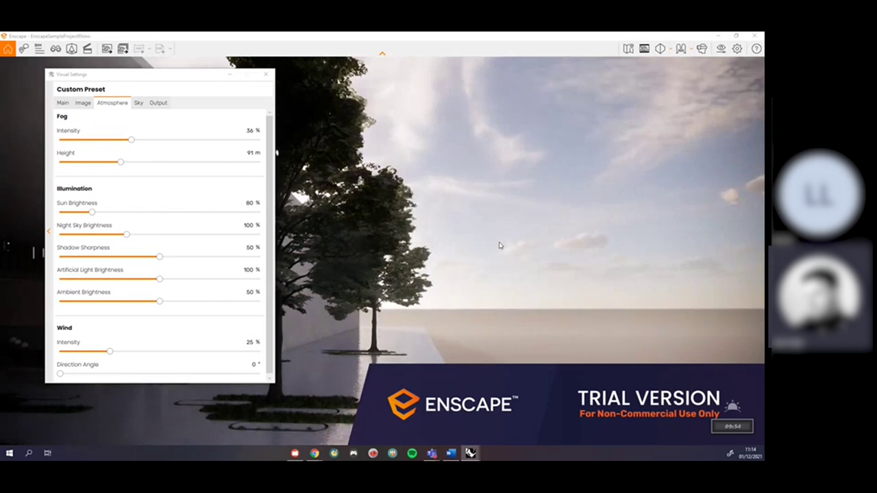
mouse_move(538, 268)
mouse_down()
mouse_move(529, 267)
mouse_move(542, 266)
mouse_up()
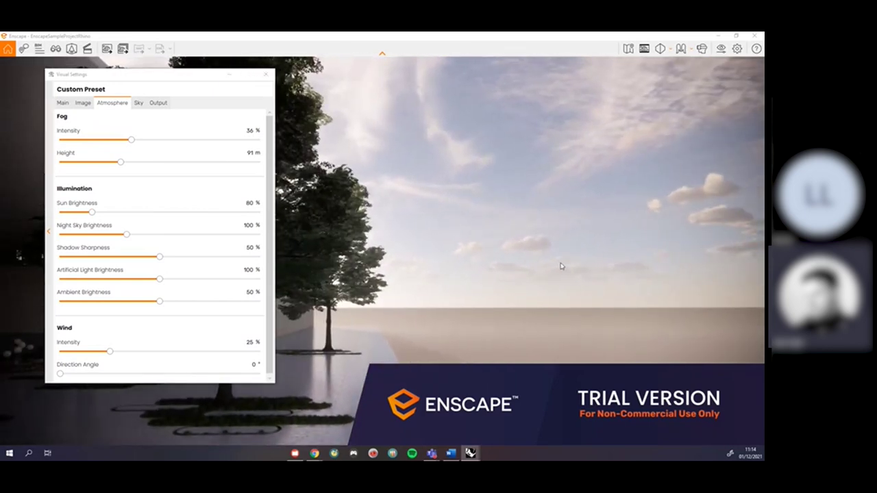
key(i)
key(u)
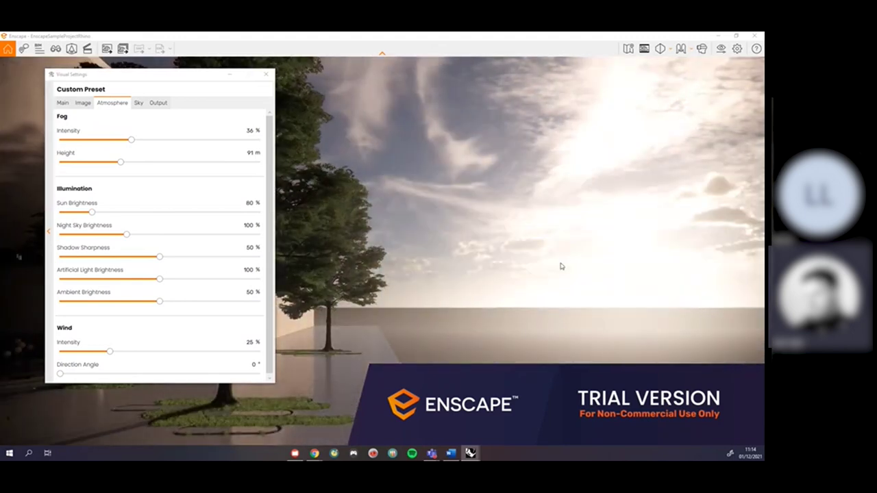
key(i)
drag(562, 261, 549, 258)
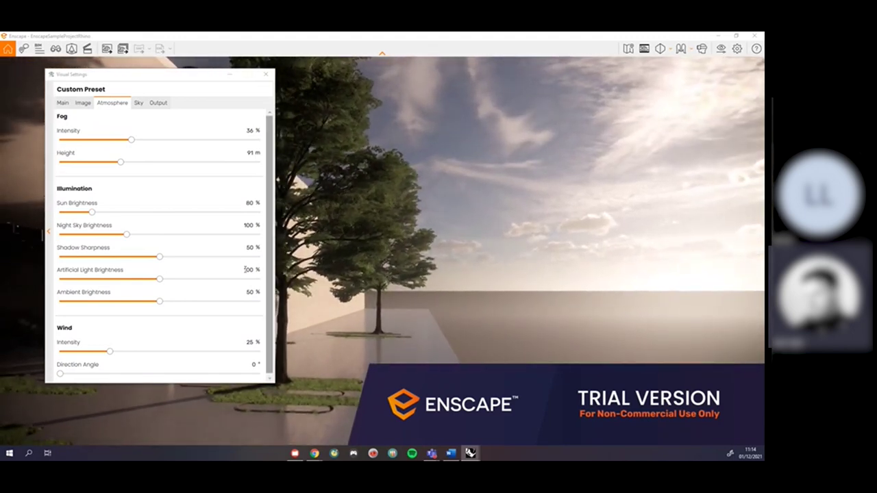
Inside the lobby, test the artificial light brightness at 200% and 0%, and settle on 97%
drag(507, 271, 582, 278)
key(w)
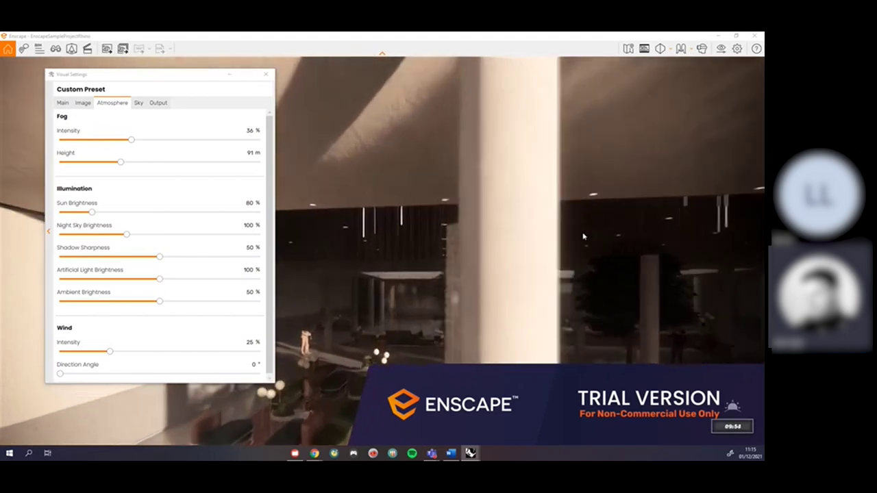
key(w)
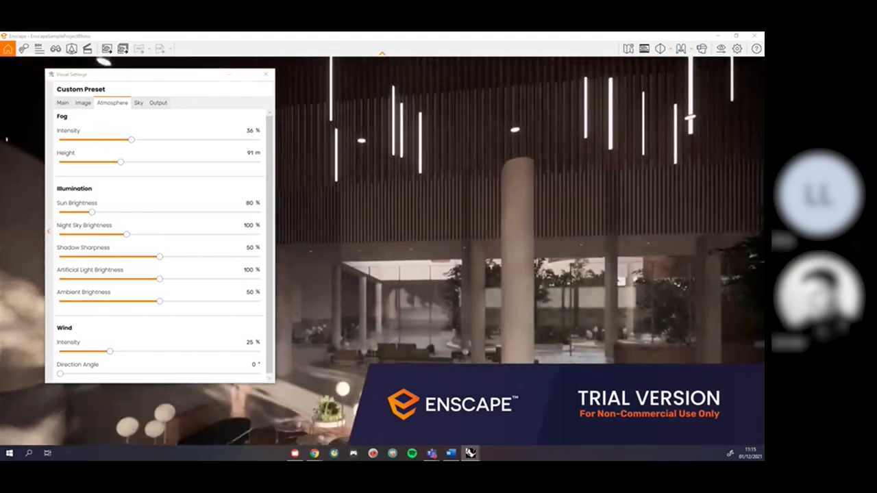
drag(540, 212, 537, 211)
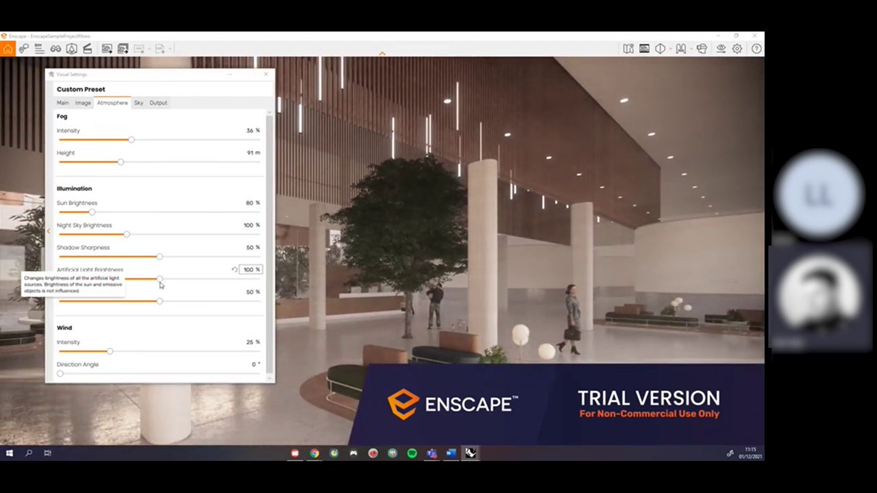
drag(162, 283, 261, 277)
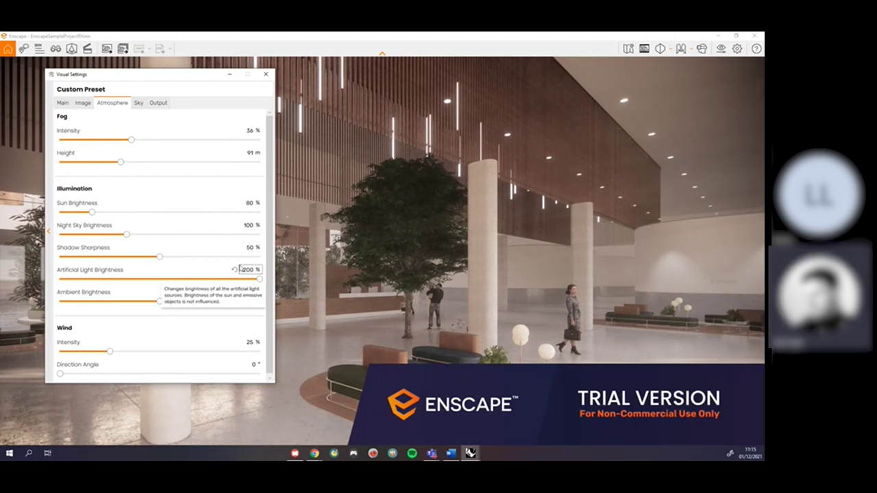
drag(259, 279, 57, 279)
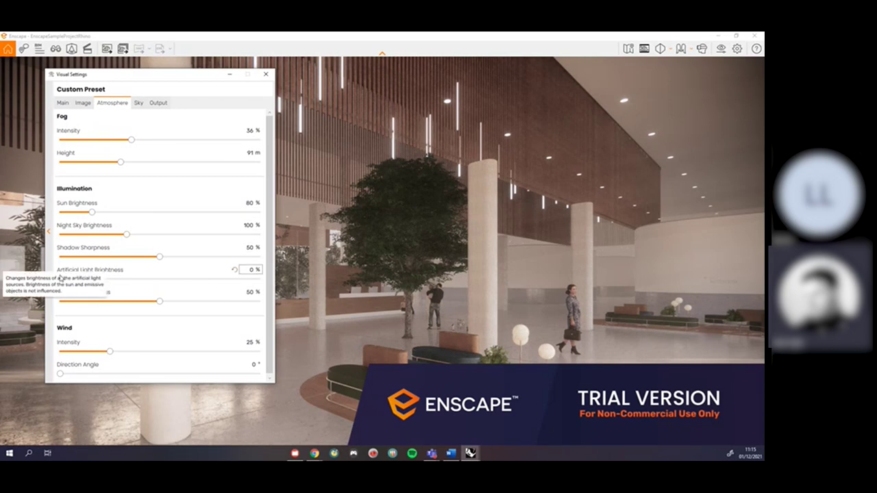
drag(60, 279, 177, 283)
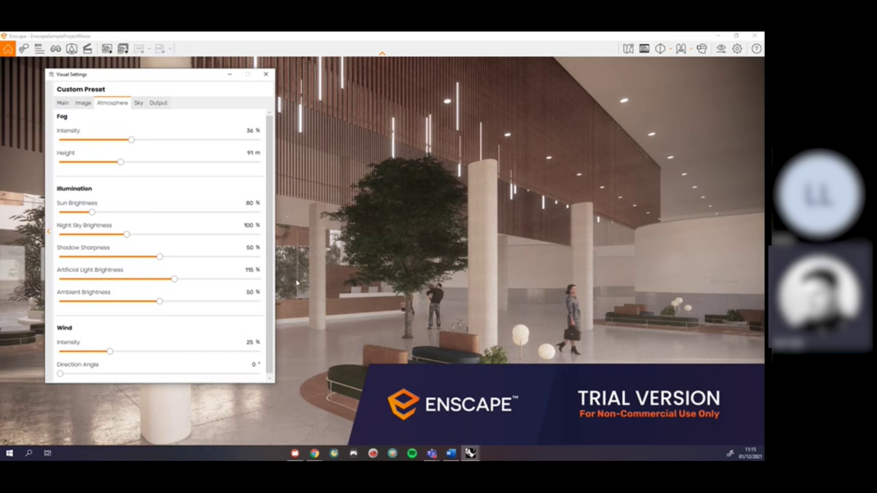
mouse_move(165, 282)
mouse_down()
mouse_move(205, 288)
mouse_move(113, 292)
mouse_move(157, 297)
mouse_up()
Return outside and advance the time of day past 14:29 until low, warm sunlight casts tree shadows on the building
drag(411, 288, 195, 305)
key(w)
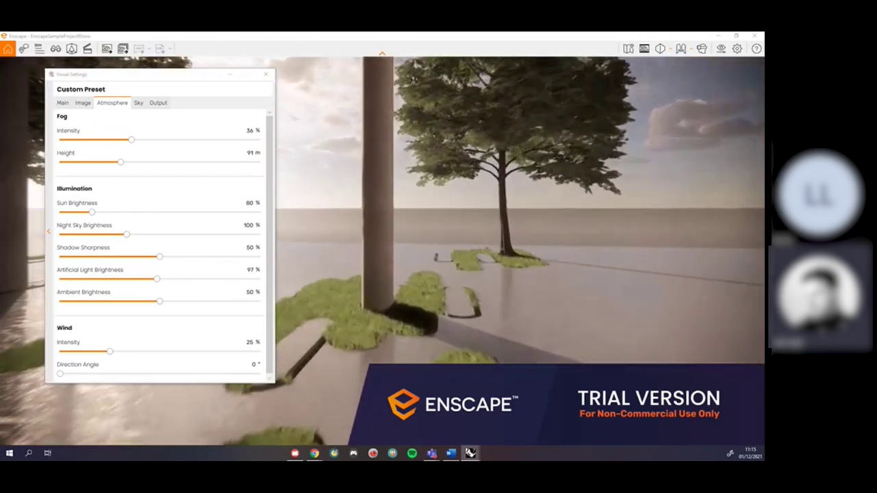
drag(439, 261, 329, 226)
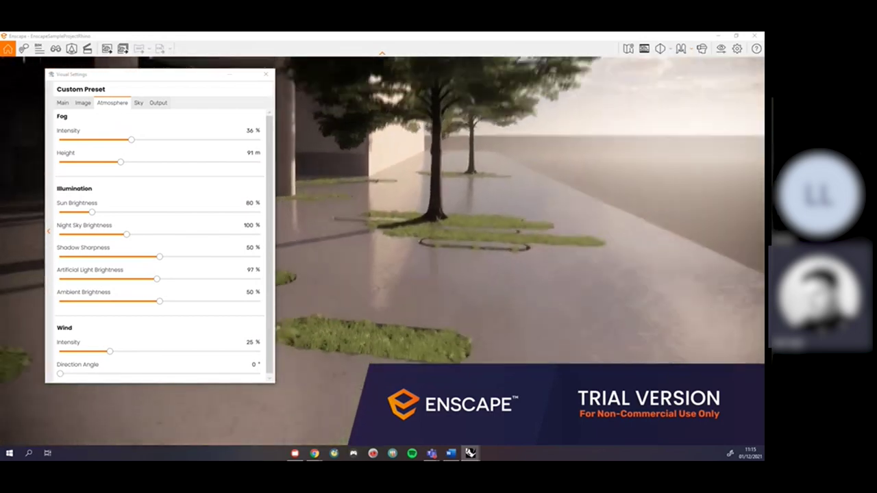
key(u)
key(i)
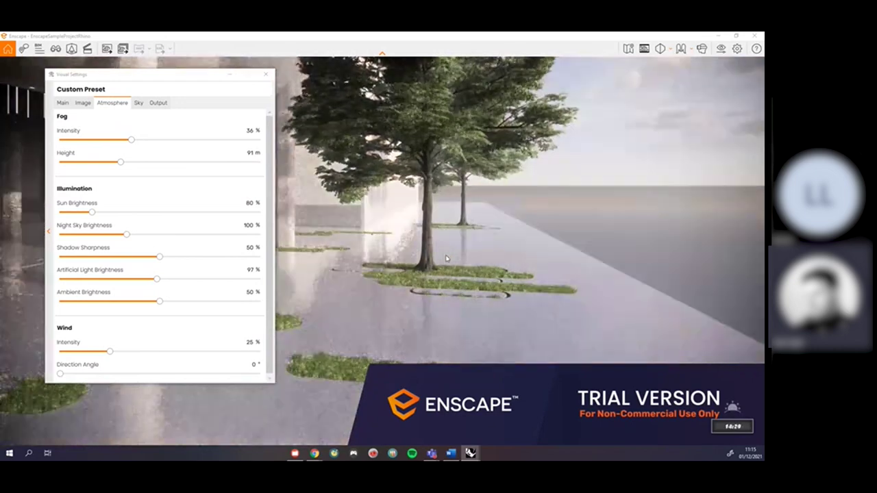
key(i)
drag(660, 288, 498, 272)
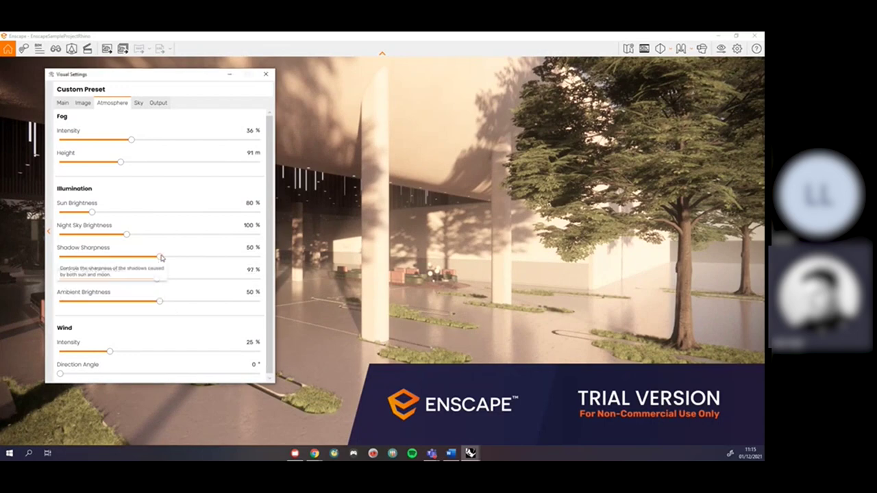
Set the shadow sharpness to 100% and move closer to the tree shadows on the building
drag(160, 257, 366, 282)
drag(551, 275, 493, 246)
key(w)
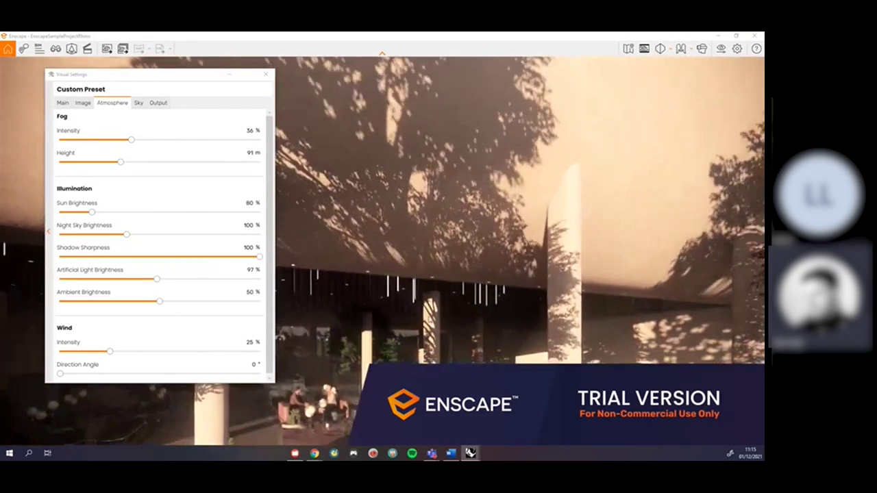
Set the shadow sharpness to 84% and view the trees beside the building for the wind settings
drag(258, 258, 226, 278)
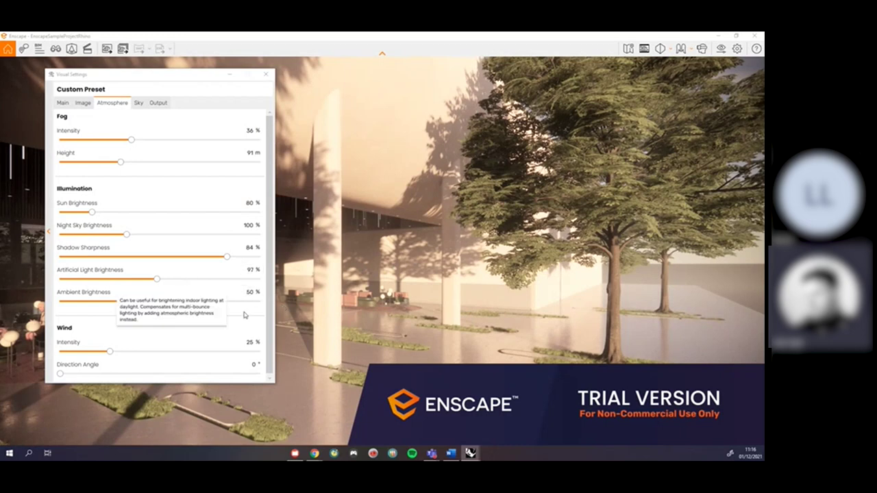
drag(269, 313, 263, 358)
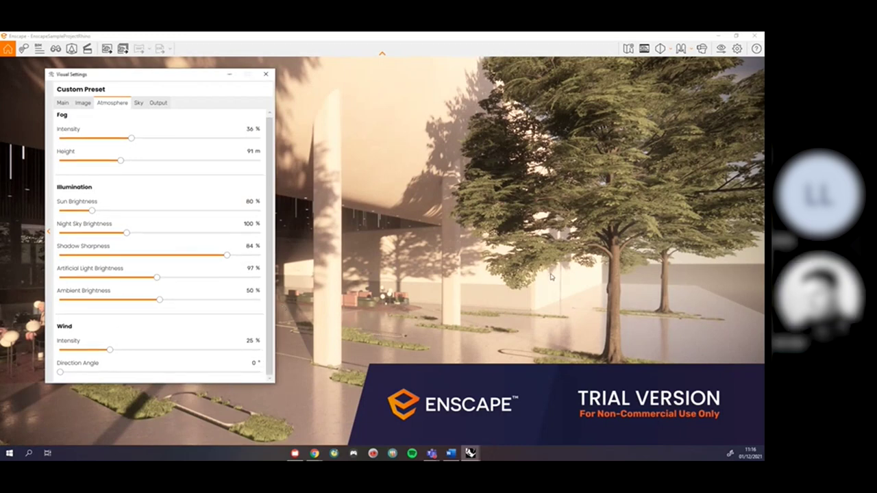
key(s)
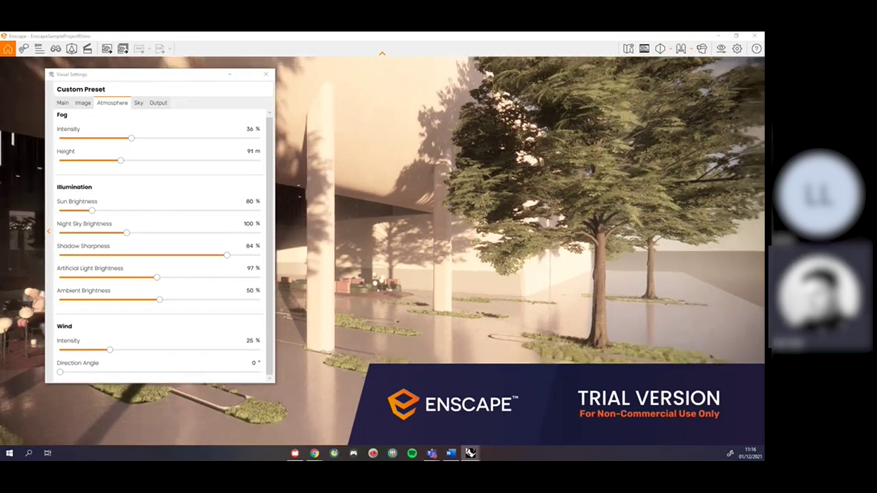
key(w)
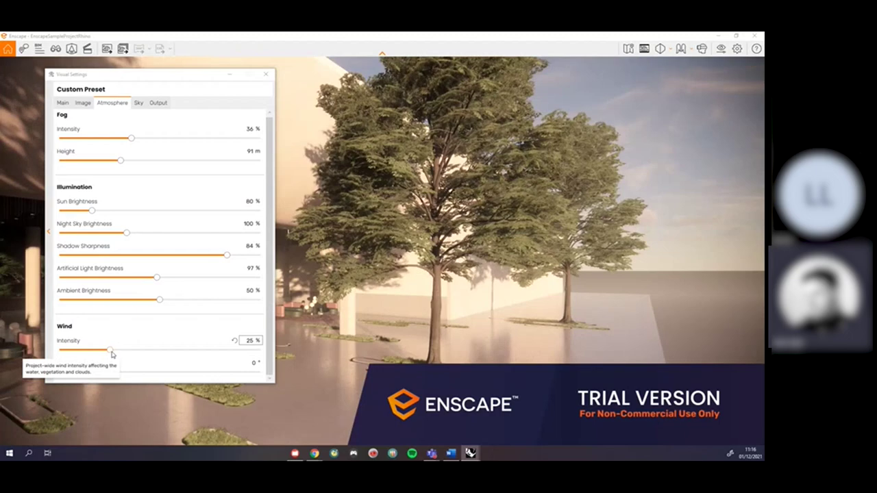
Set the wind intensity to 100% and watch the trees move from different distances
click(112, 351)
drag(193, 362, 309, 369)
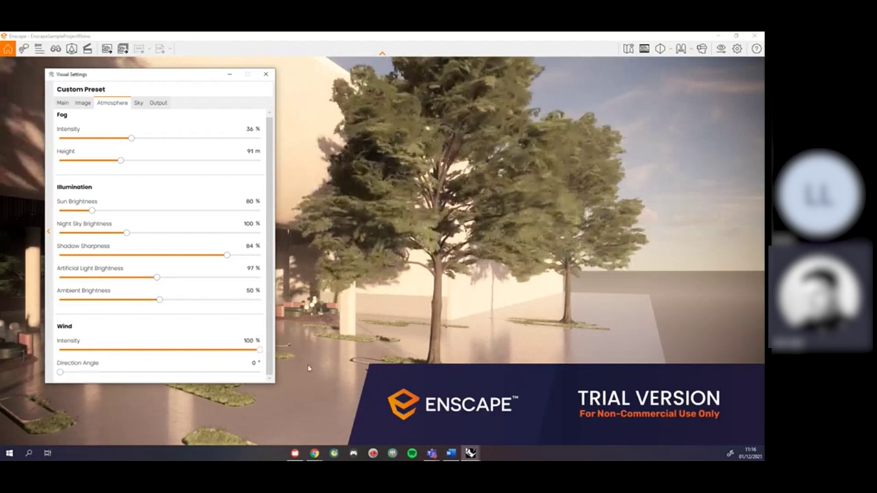
click(494, 315)
key(s)
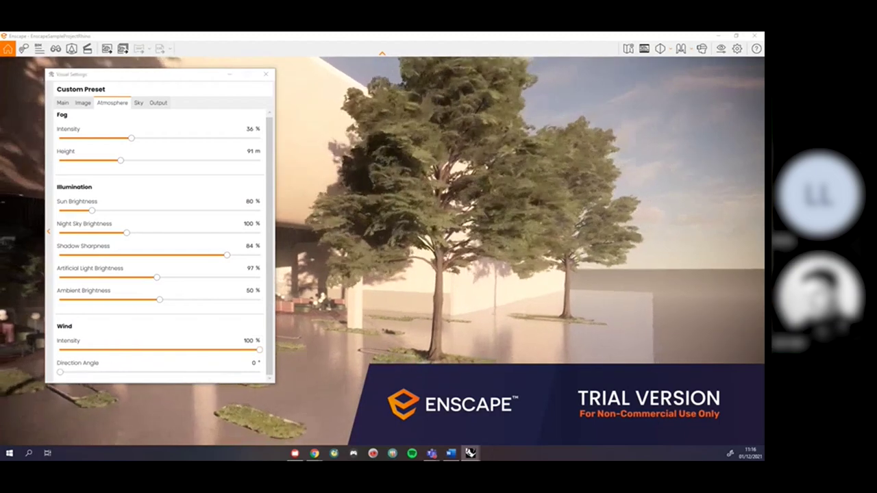
key(s)
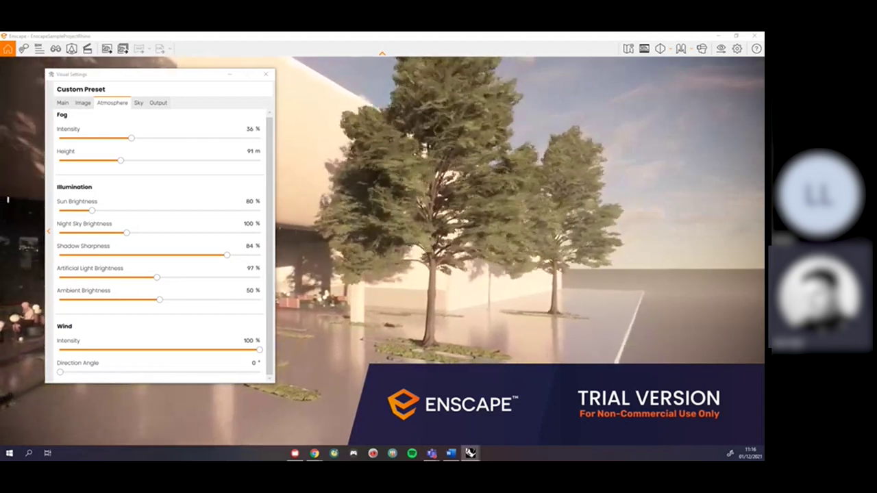
key(w)
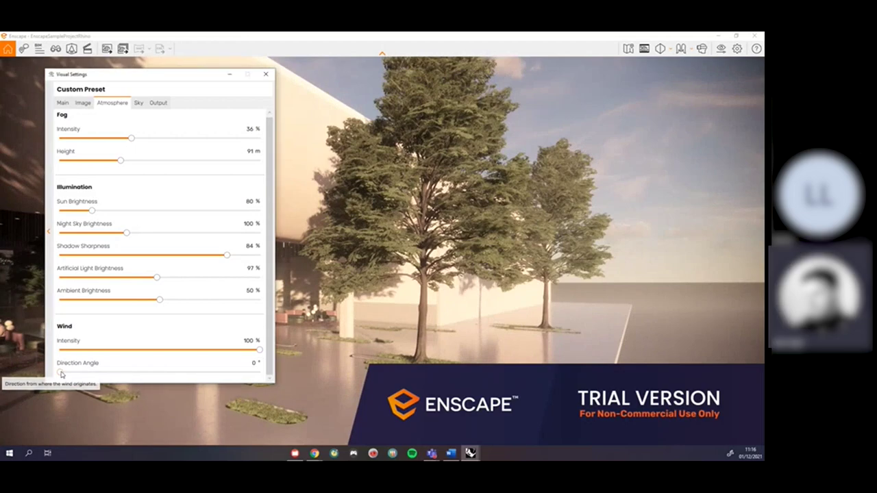
Set the wind direction angle to 151° and the wind intensity to 5%
drag(60, 372, 196, 372)
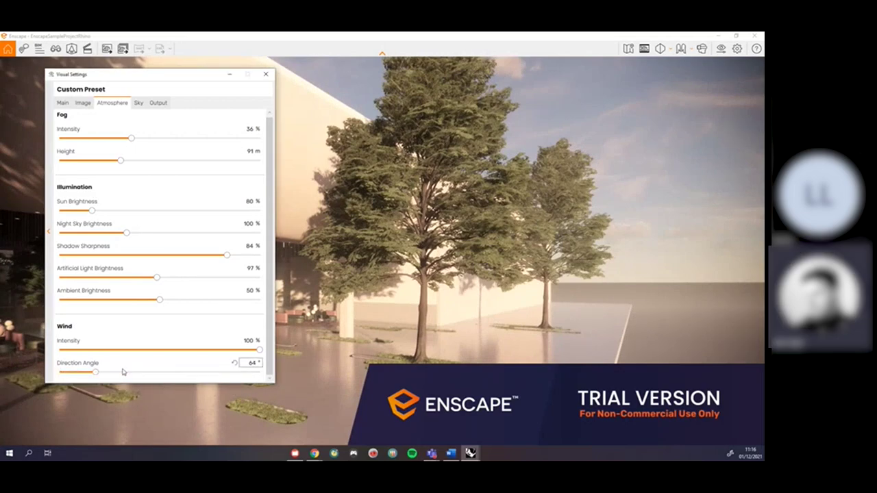
drag(454, 337, 463, 339)
click(150, 372)
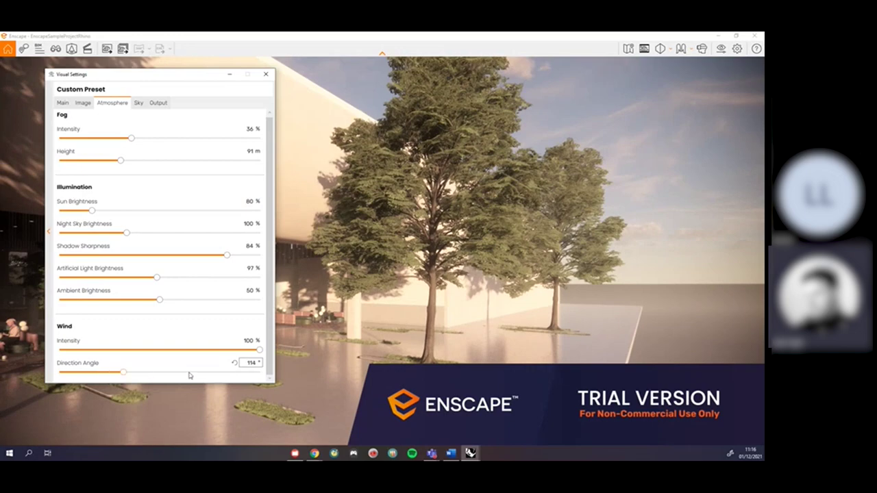
drag(455, 337, 470, 338)
drag(259, 349, 69, 350)
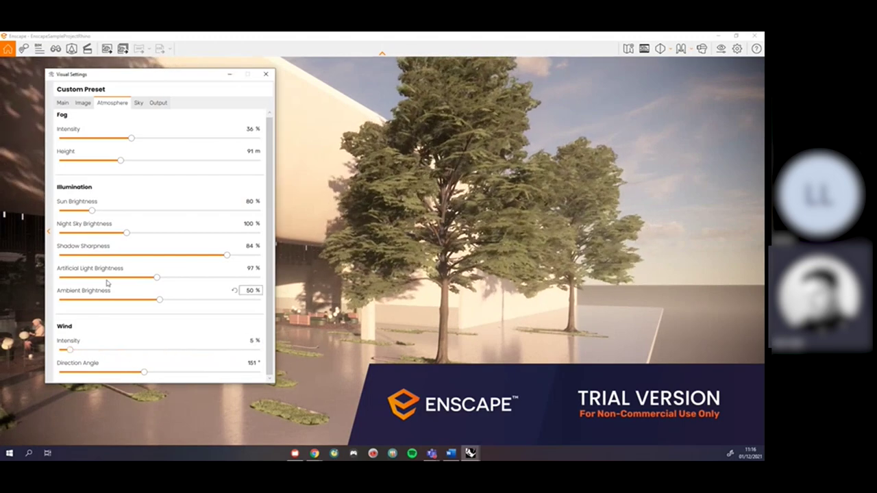
Turn on the white background in the sky settings and inspect it behind the trees and building
click(138, 103)
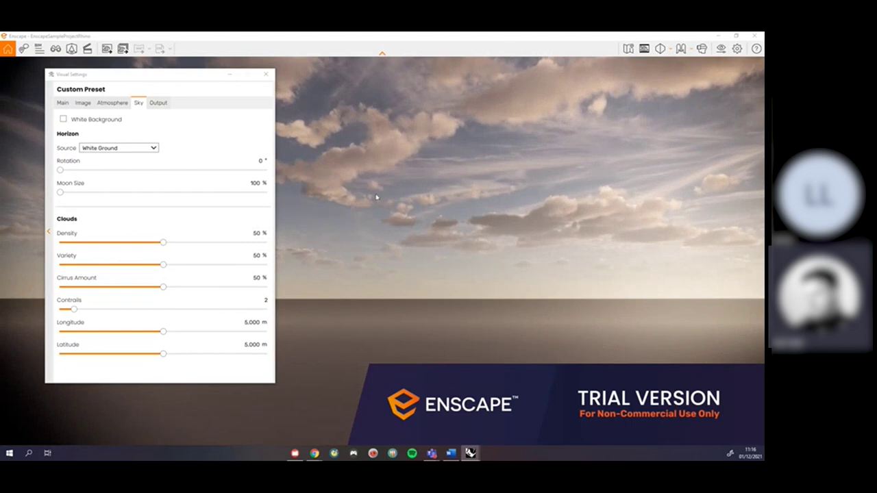
drag(476, 144, 423, 178)
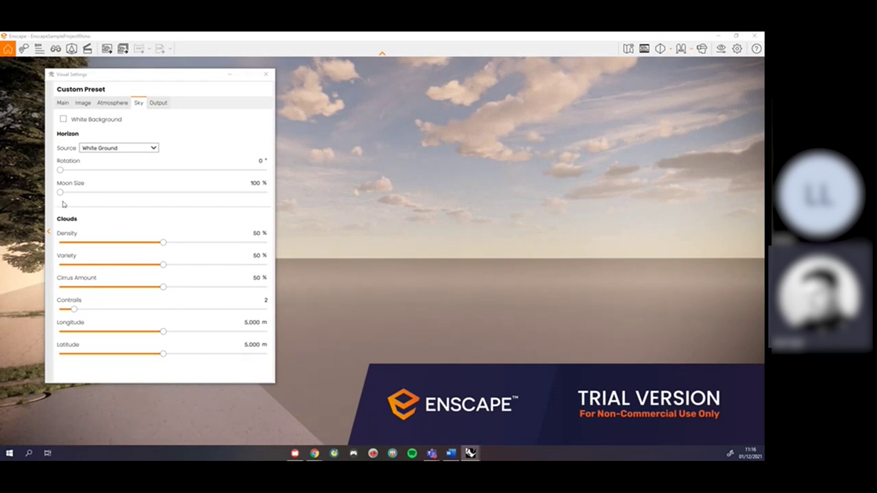
click(74, 122)
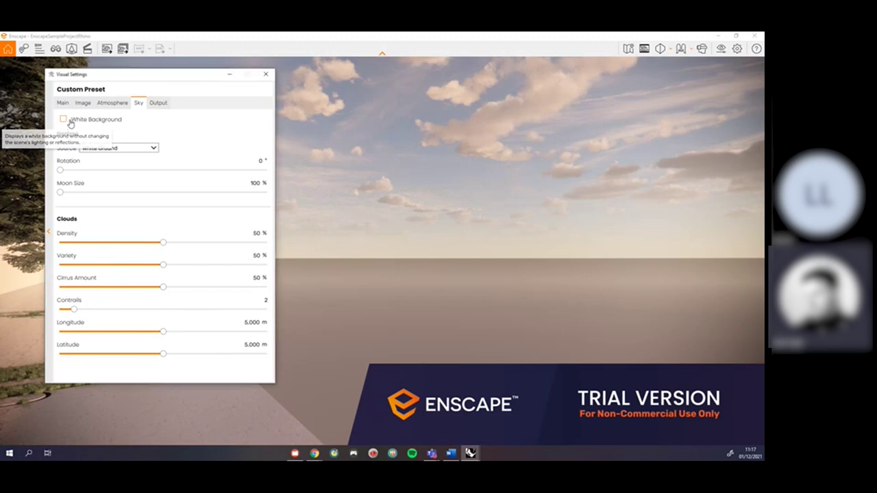
drag(175, 80, 145, 65)
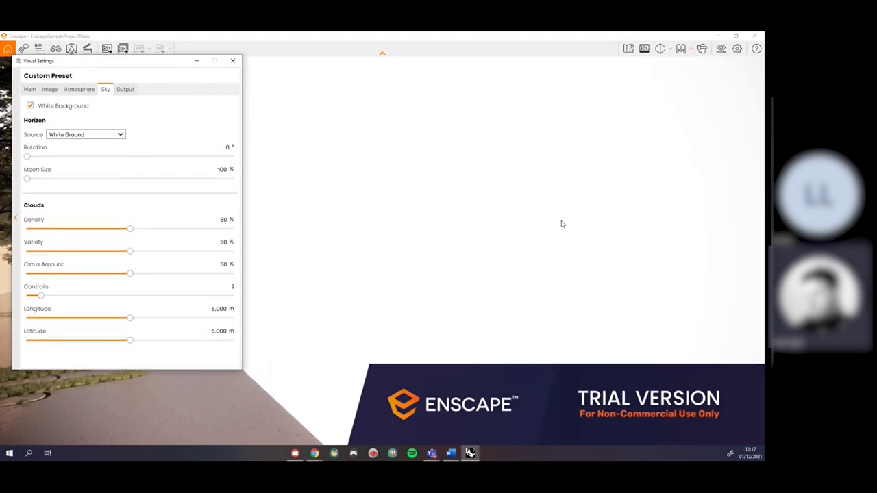
drag(562, 224, 556, 224)
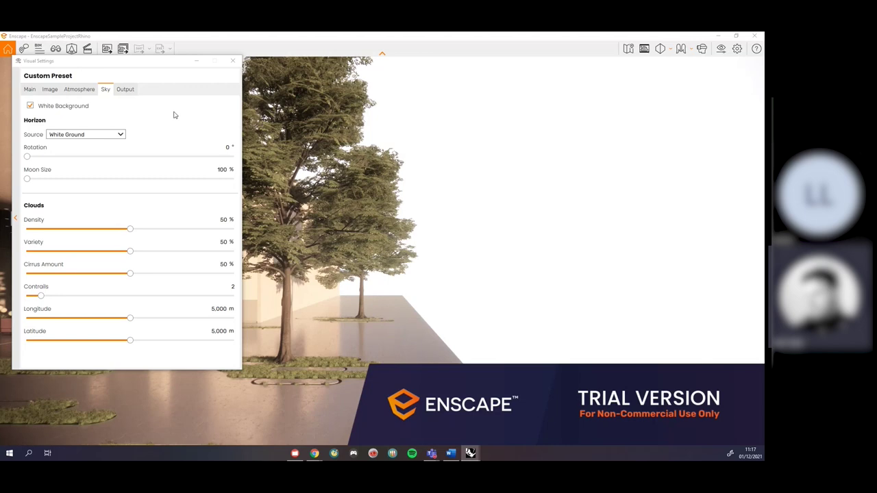
drag(146, 65, 452, 140)
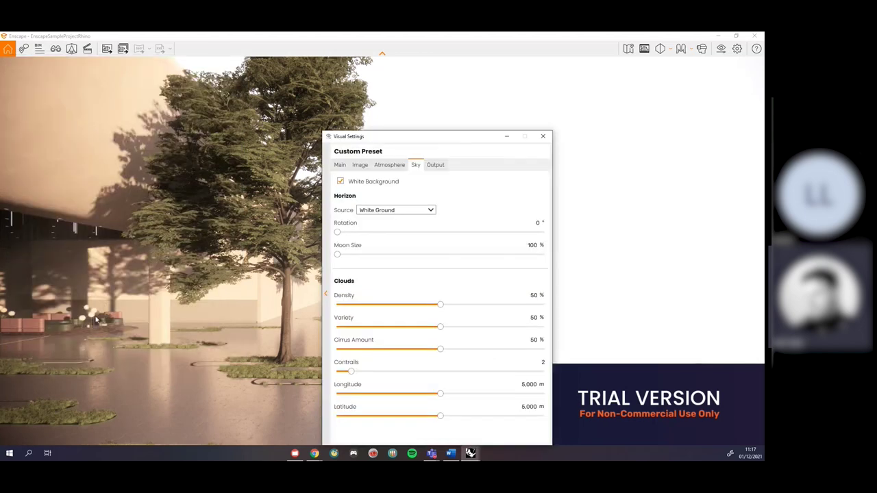
drag(403, 139, 138, 84)
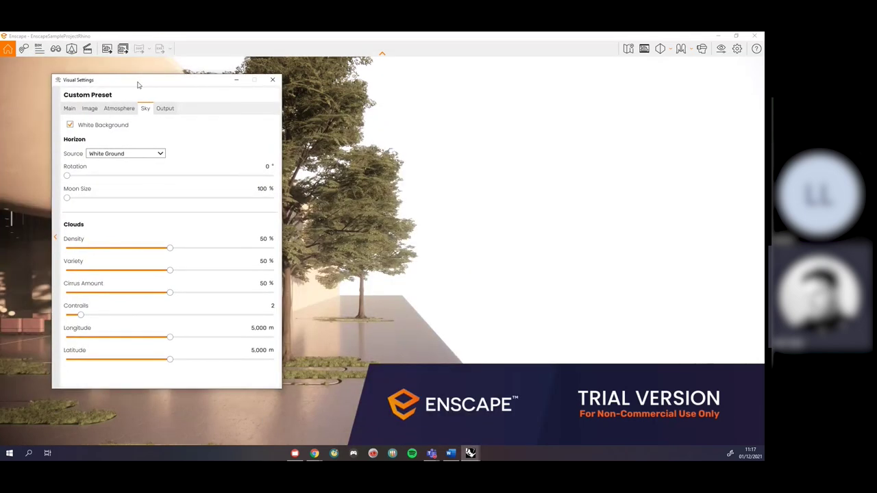
Turn off the white background and set the horizon source to White Cubes
click(132, 155)
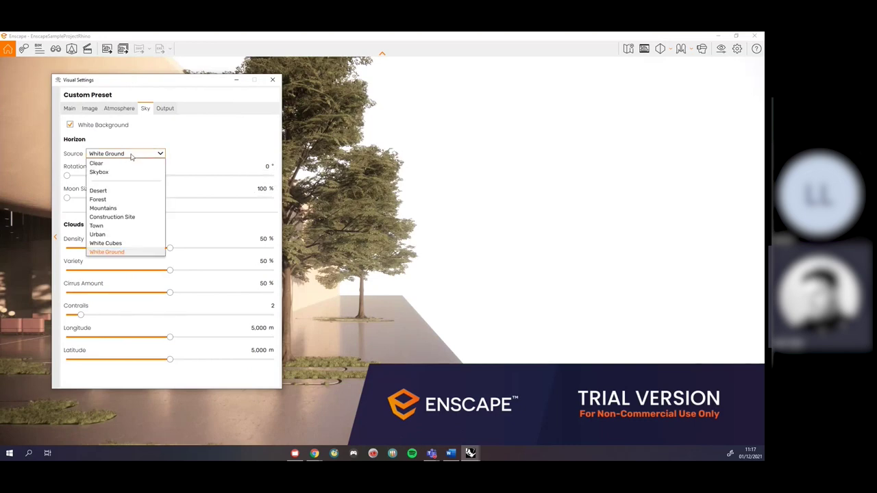
click(70, 125)
click(70, 126)
click(121, 153)
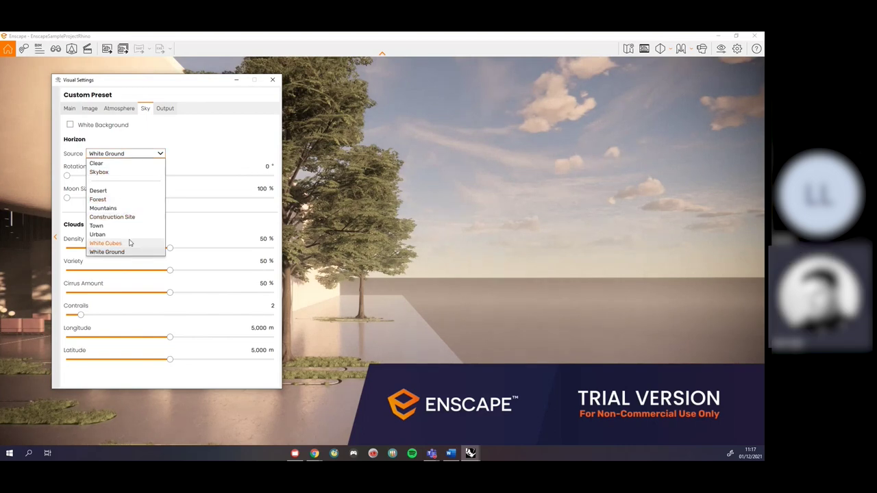
click(129, 244)
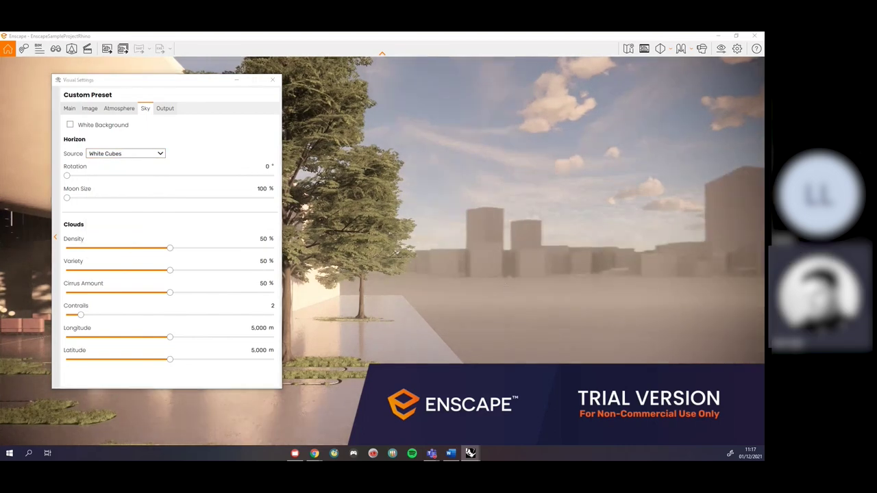
Look over the White Cubes skyline, and try the Urban horizon source for comparison
drag(418, 252, 388, 238)
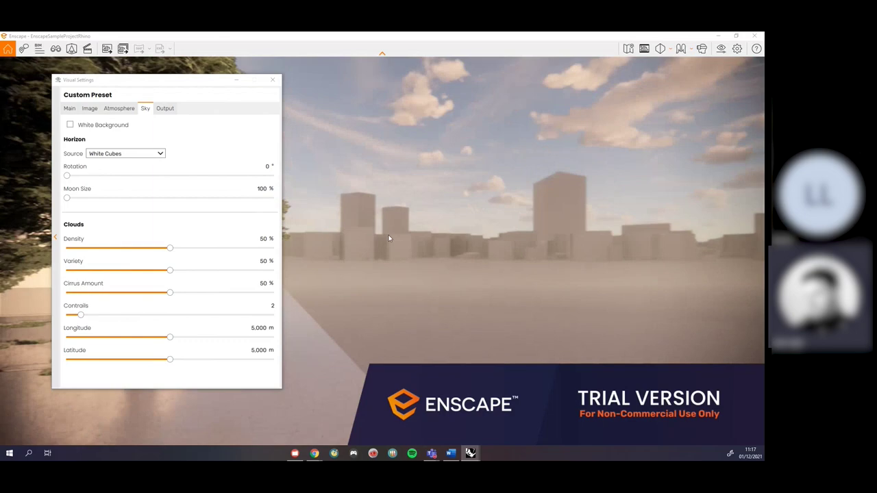
click(137, 156)
click(103, 236)
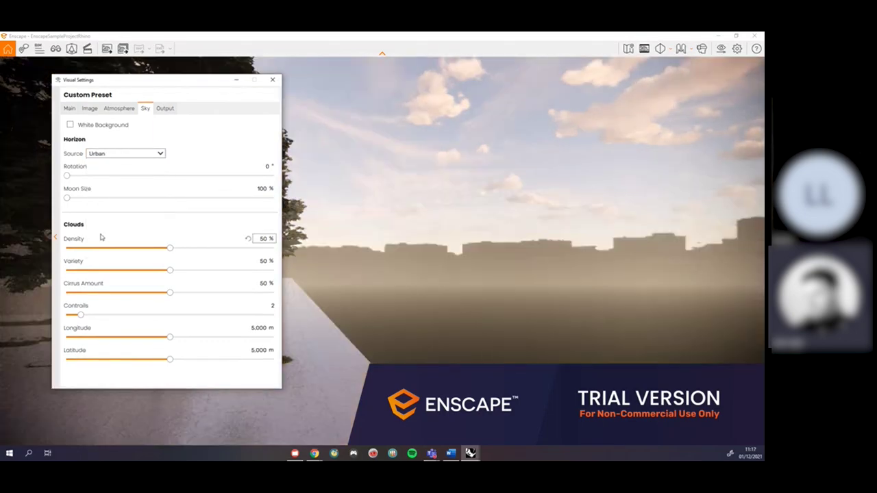
drag(427, 277, 414, 265)
Set the horizon source to Town and look around at the skyline and building, keeping the horizon rotation at 0°
click(118, 154)
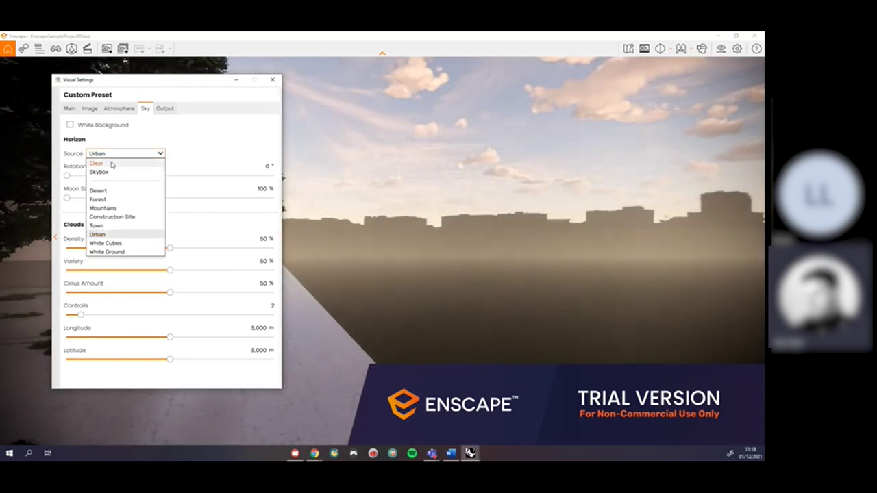
click(102, 224)
drag(483, 232, 500, 178)
drag(557, 242, 618, 250)
key(d)
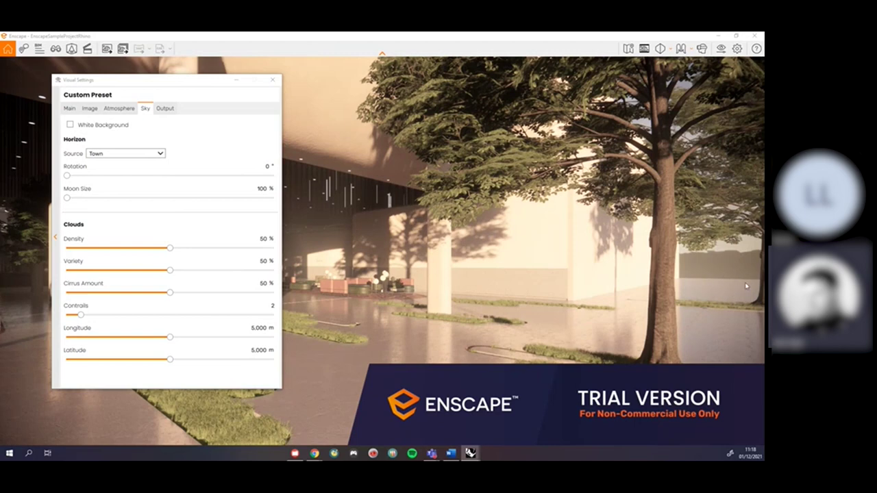
drag(400, 214, 551, 216)
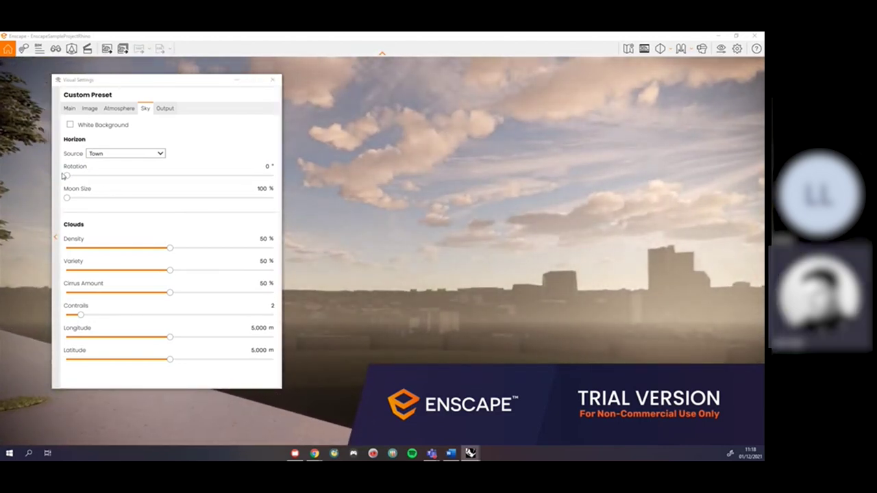
mouse_move(67, 176)
mouse_down()
mouse_move(89, 179)
mouse_move(71, 185)
mouse_move(65, 177)
mouse_up()
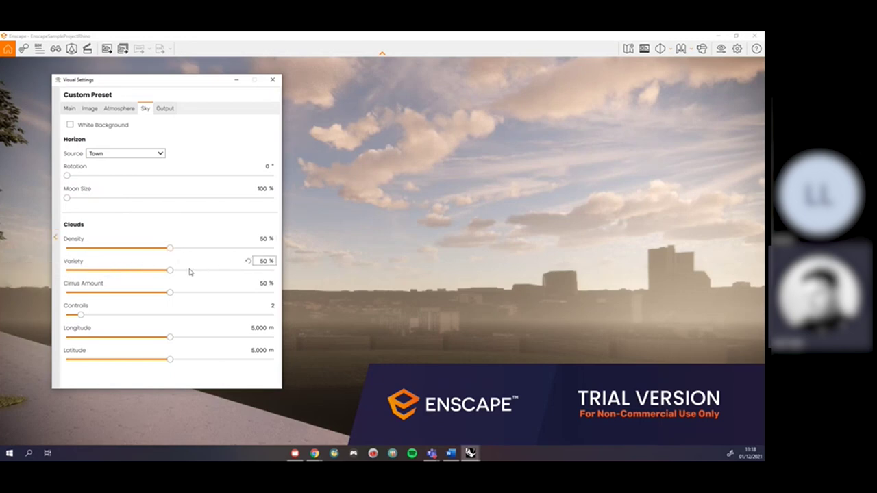
Set the cloud density to 100% and check the overcast lighting on the trees and the atmosphere settings
drag(181, 88, 145, 96)
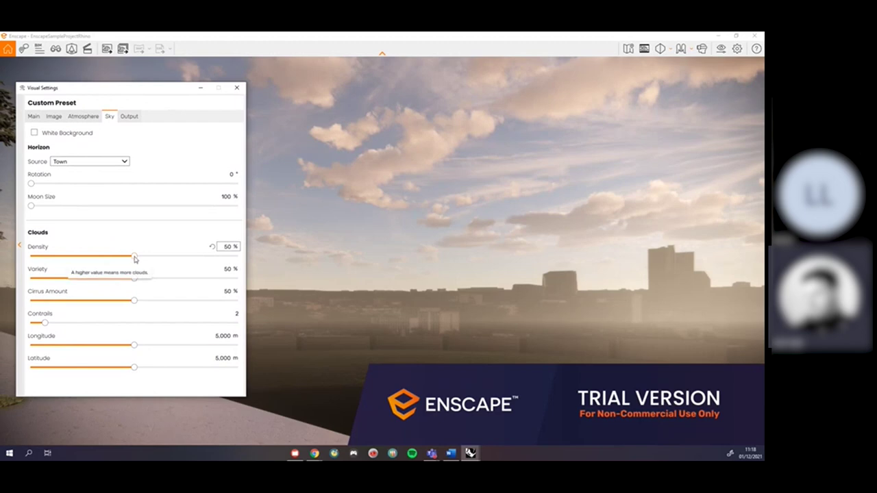
drag(135, 256, 259, 273)
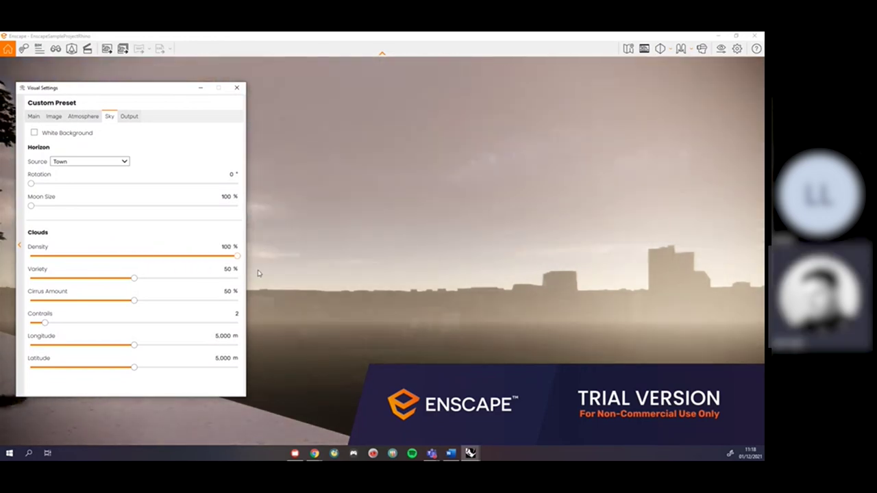
drag(416, 208, 452, 198)
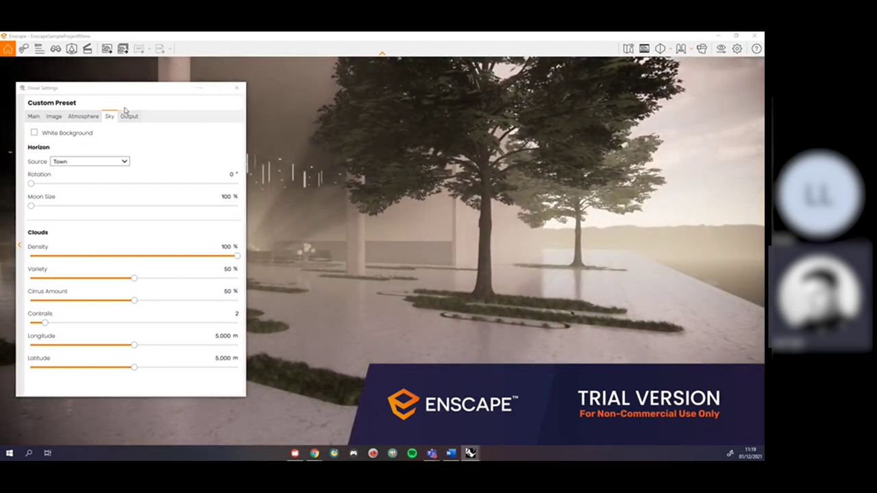
click(85, 118)
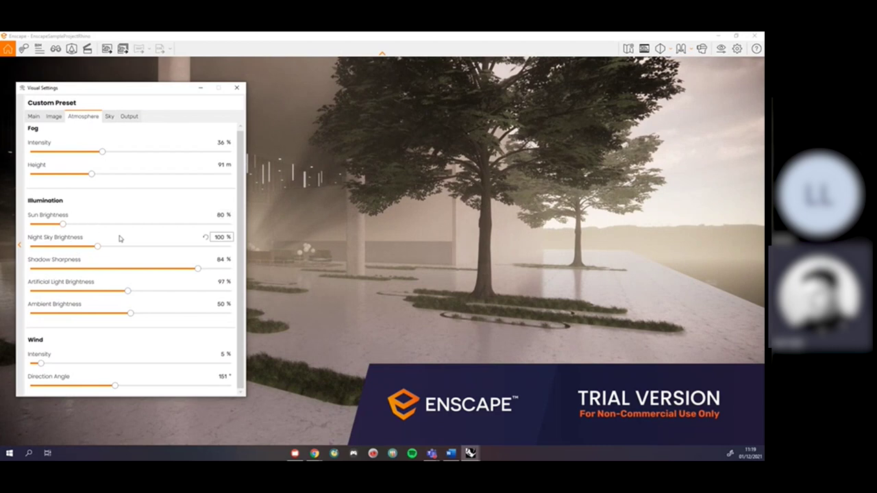
click(109, 117)
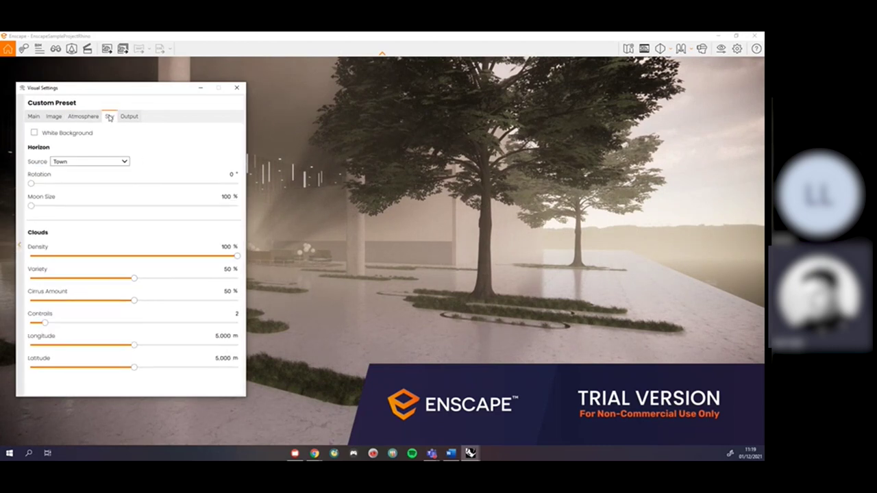
Try cloud densities of 69% and 81%, and settle on density 55%, variety 75% and cirrus amount 82%
drag(237, 256, 174, 267)
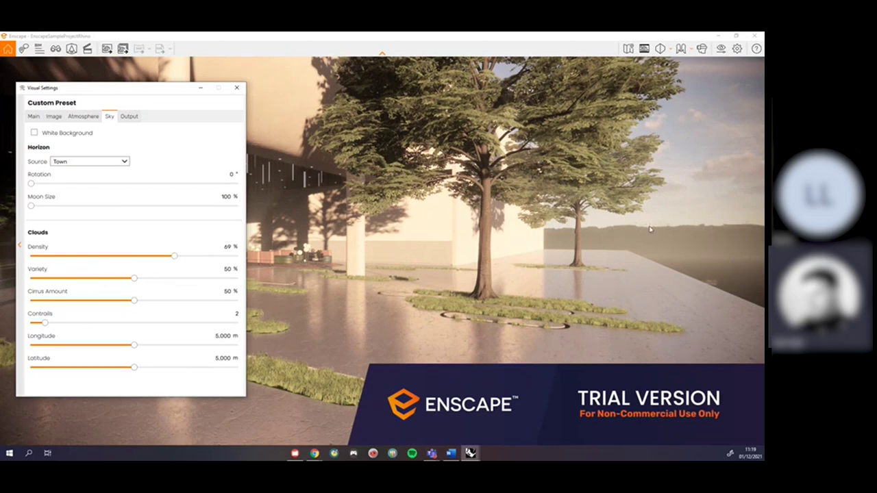
drag(176, 259, 200, 270)
drag(472, 326, 631, 309)
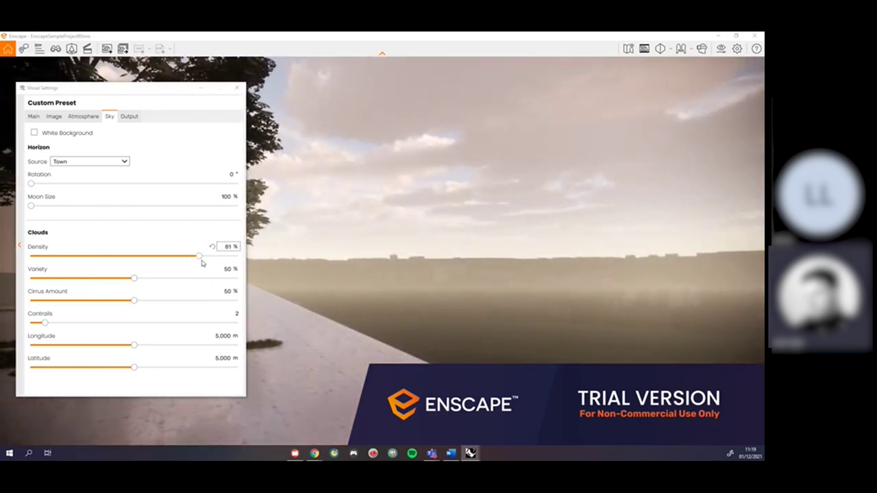
drag(199, 256, 200, 302)
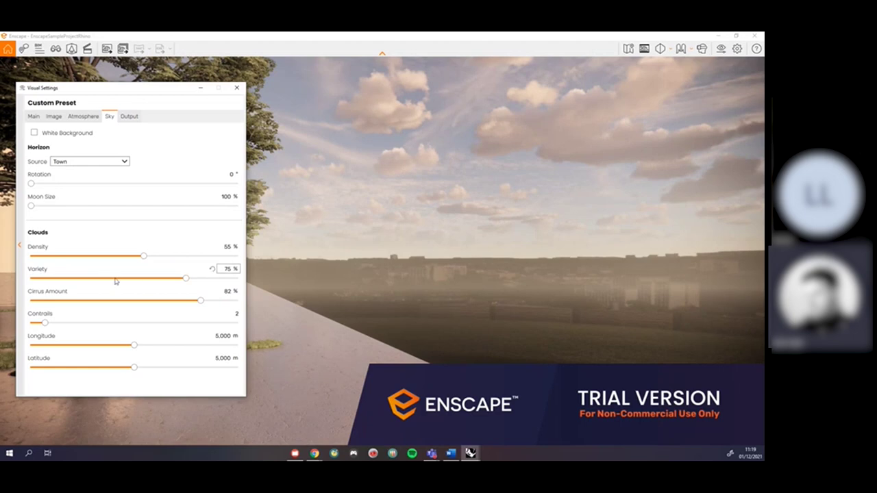
Raise the number of contrails in the sky to the maximum of 30
click(52, 323)
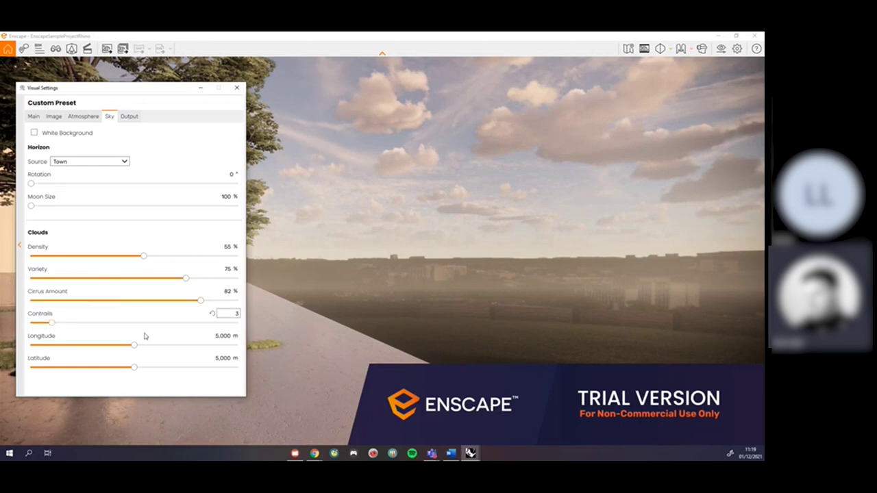
drag(75, 329, 199, 327)
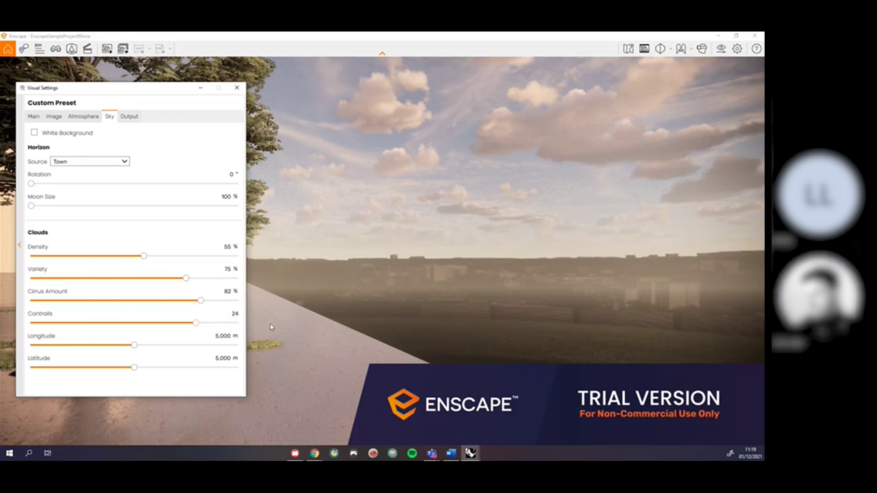
drag(197, 324, 270, 328)
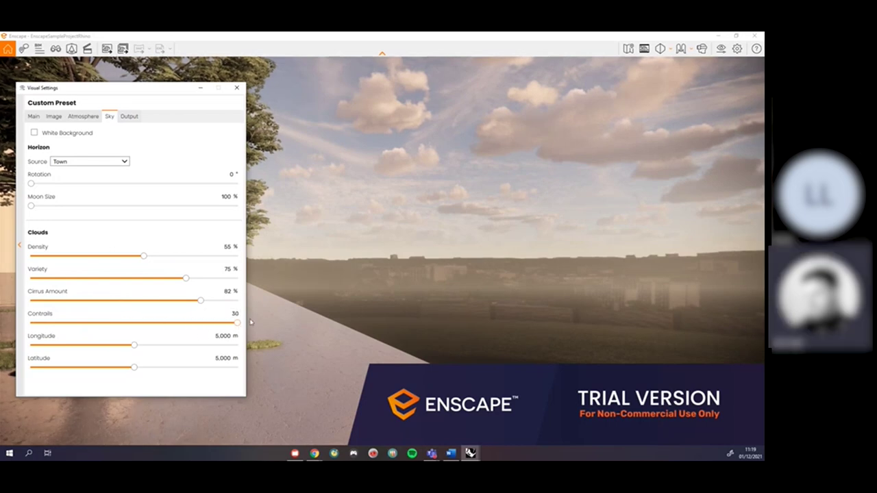
Lower the cloud variety to 28% and density to 16%, and look around the sky for the contrails
drag(186, 279, 89, 280)
drag(142, 259, 64, 267)
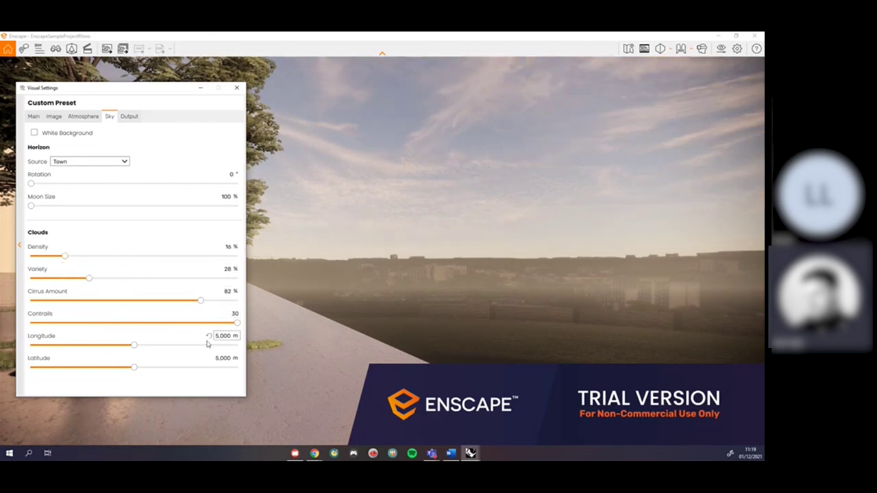
mouse_move(237, 322)
mouse_down()
mouse_move(39, 322)
mouse_move(237, 322)
mouse_up()
drag(488, 250, 446, 257)
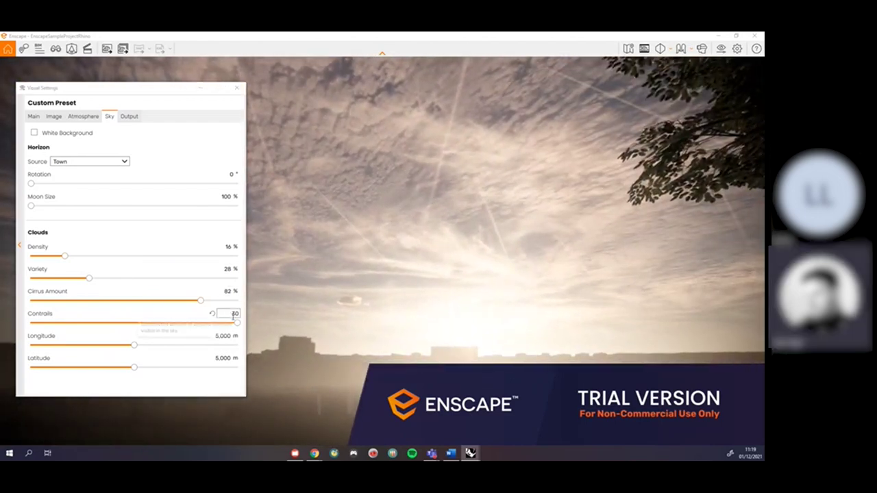
drag(236, 322, 275, 322)
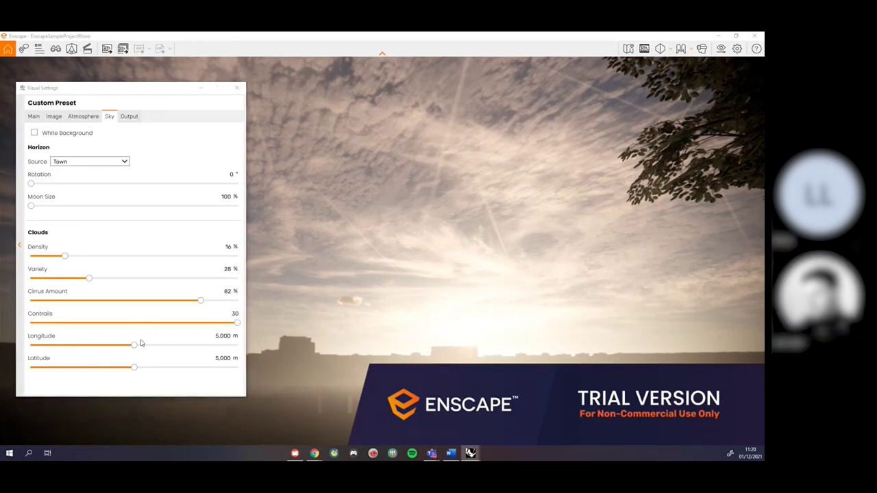
drag(315, 261, 280, 268)
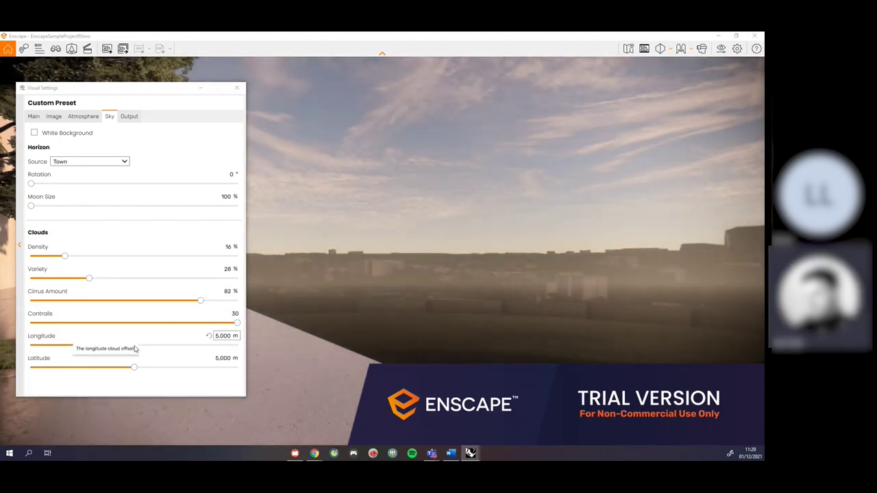
Shift the clouds by trying longitude 0 m, and settle on longitude 7,671 m and latitude 3,861 m
drag(73, 345, 4, 349)
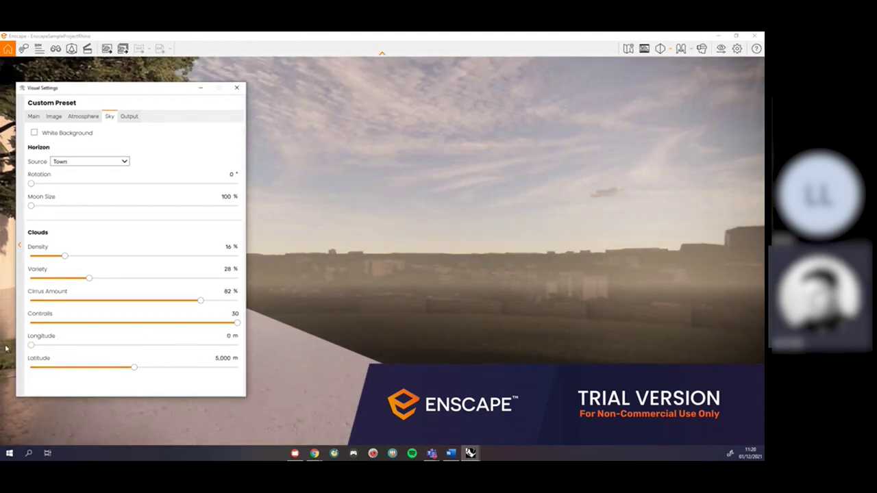
drag(136, 368, 110, 370)
drag(32, 345, 218, 362)
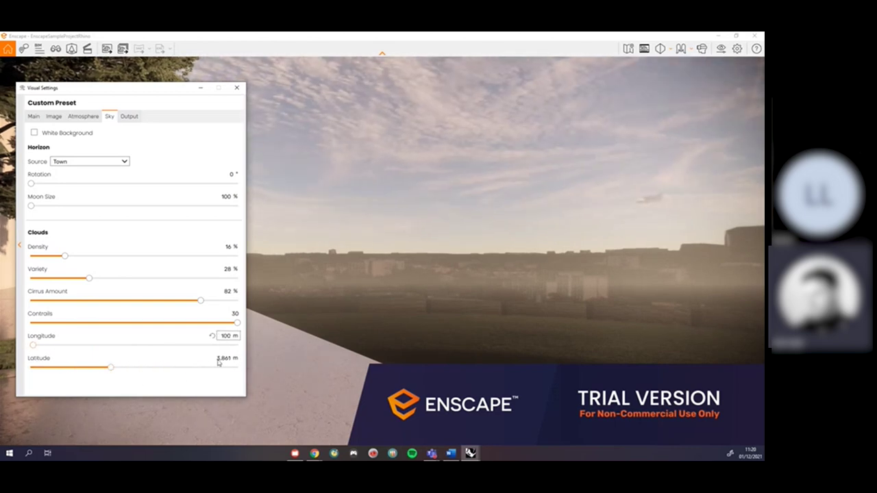
click(35, 347)
drag(36, 349, 188, 358)
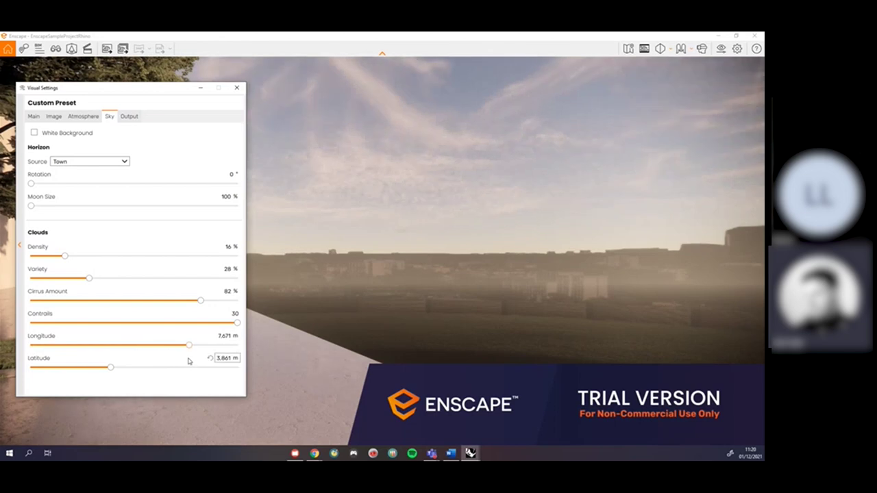
Open the Output settings and try the Ultra HD, 1024 and HD resolution presets
click(128, 118)
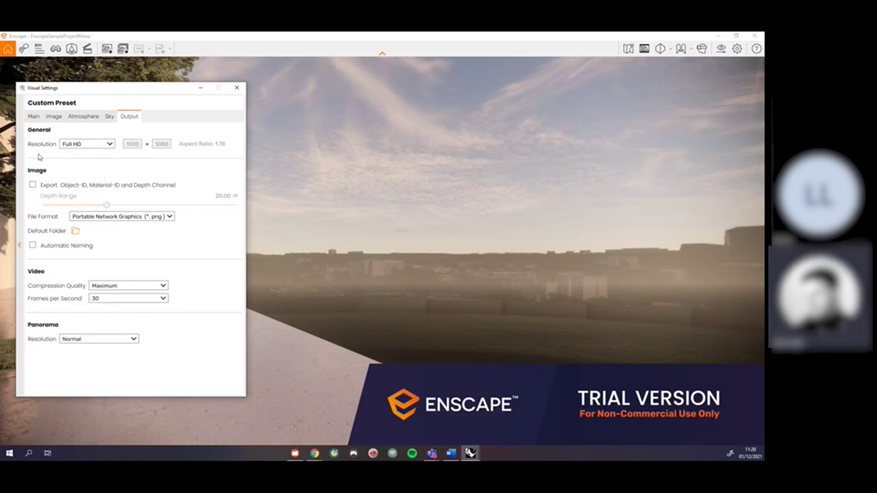
click(82, 145)
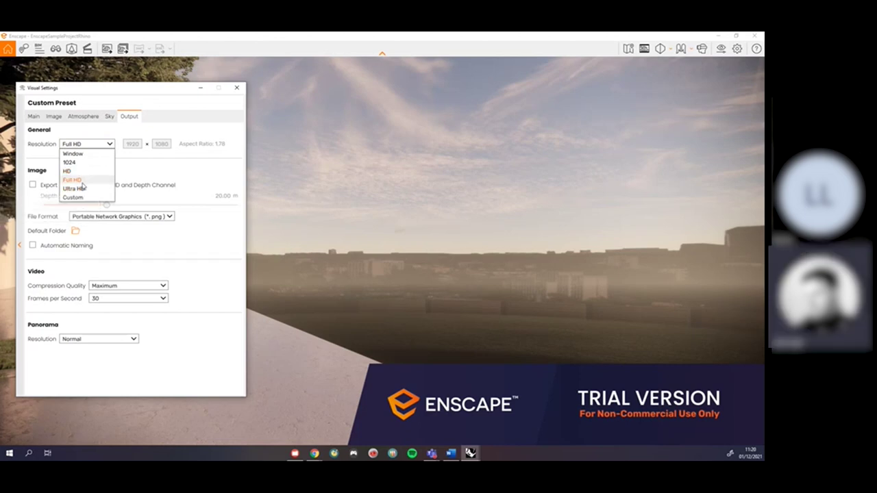
click(81, 189)
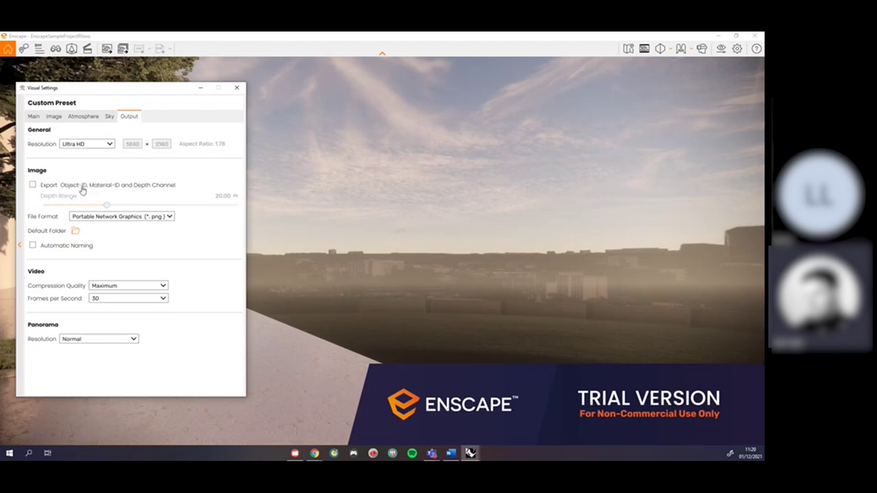
click(99, 146)
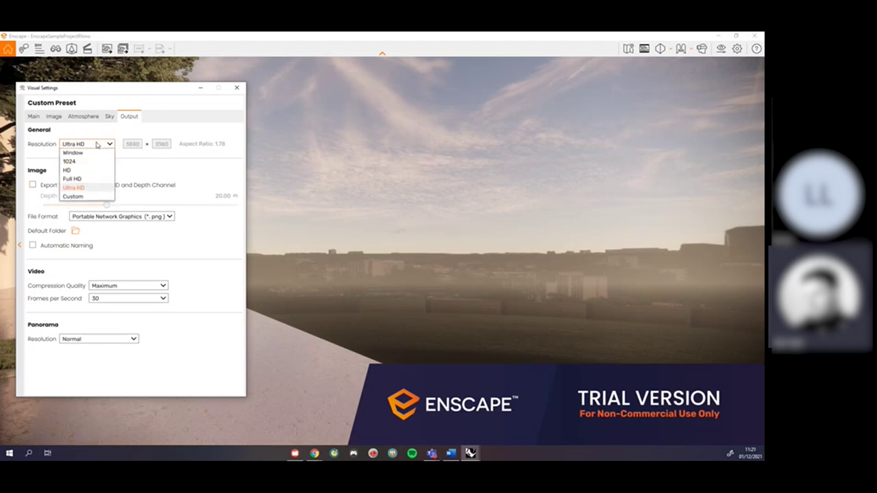
click(78, 163)
click(78, 145)
click(78, 172)
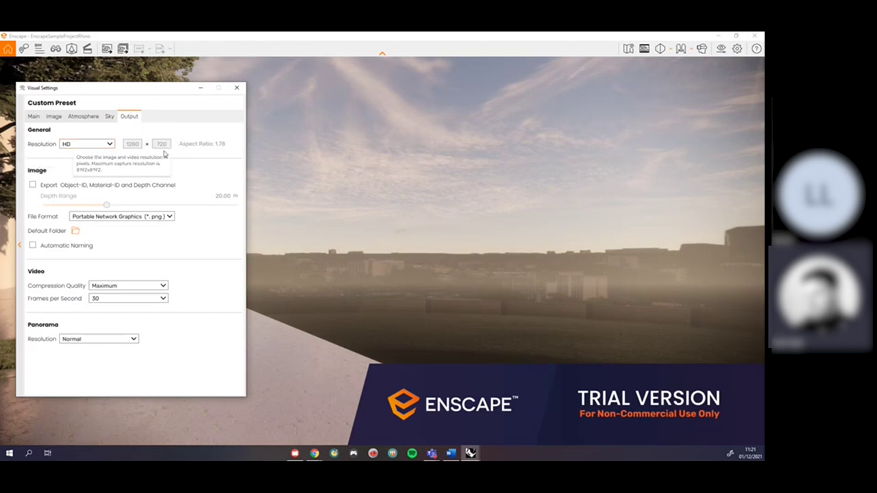
Compare the Full HD, Ultra HD and Custom output resolutions, and settle on Full HD
click(84, 145)
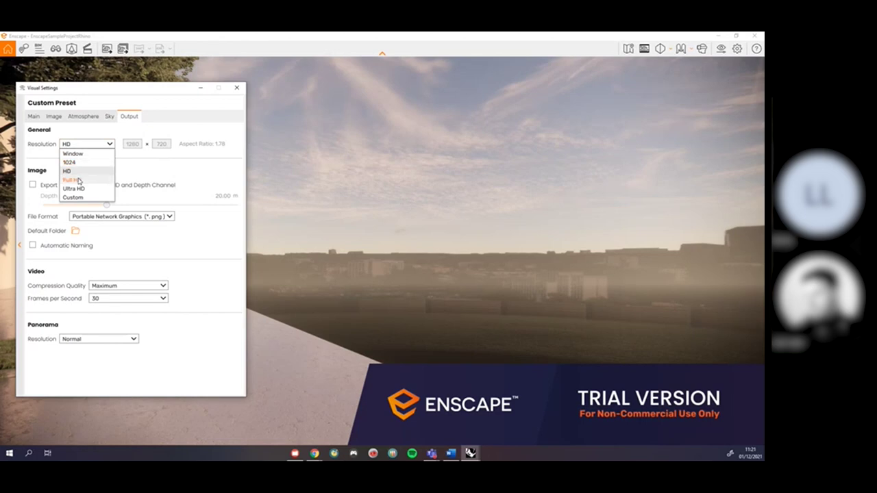
click(77, 181)
click(113, 145)
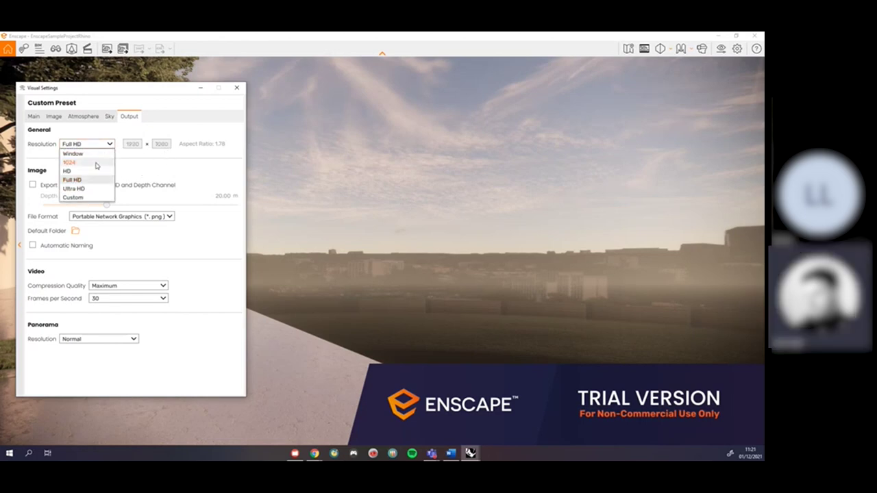
click(94, 189)
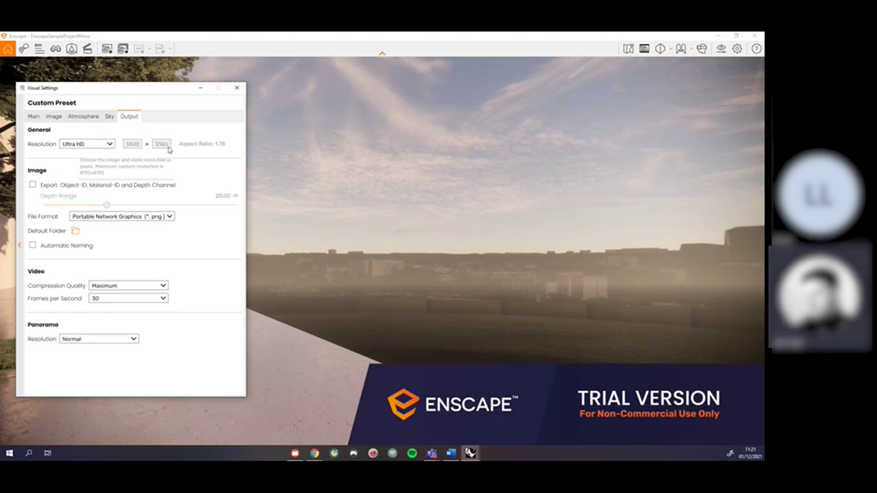
click(106, 144)
click(94, 197)
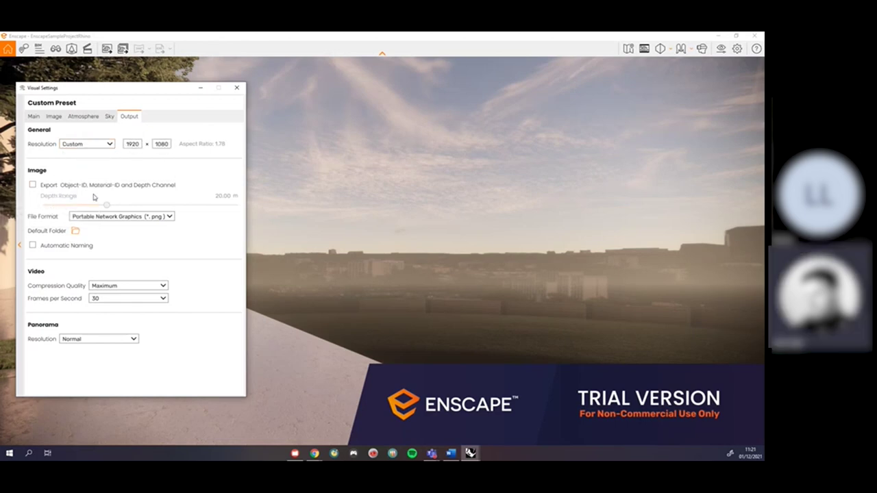
click(109, 144)
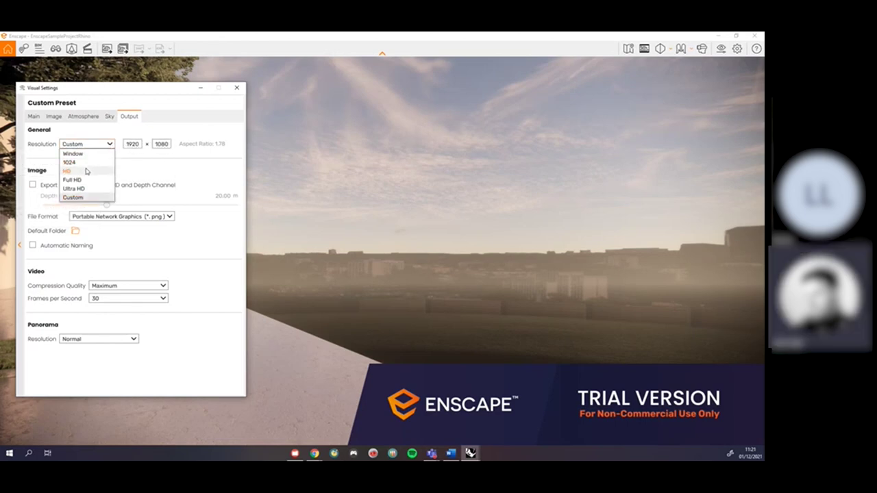
click(89, 184)
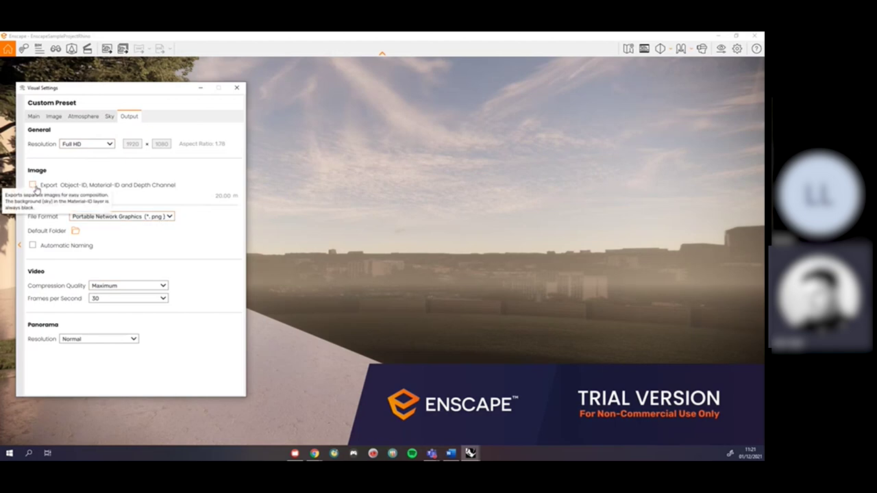
Try the export of Object-ID, Material-ID and Depth Channel for images, and turn it off again
click(33, 186)
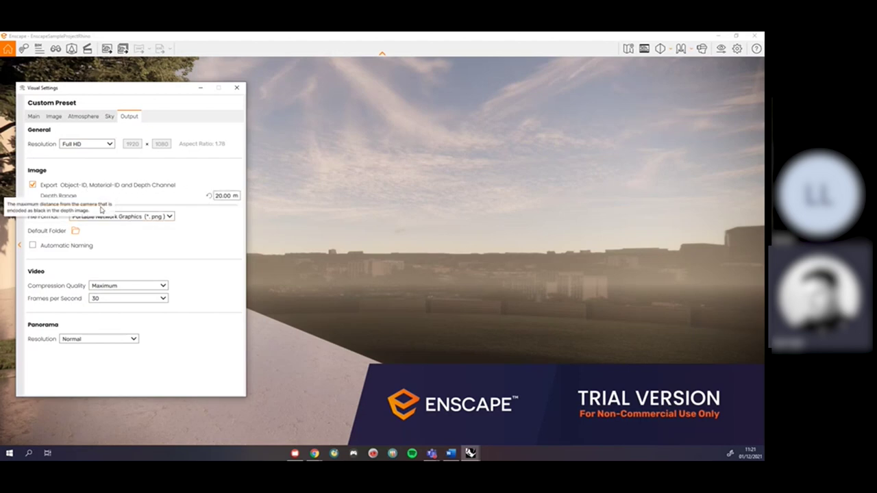
click(33, 185)
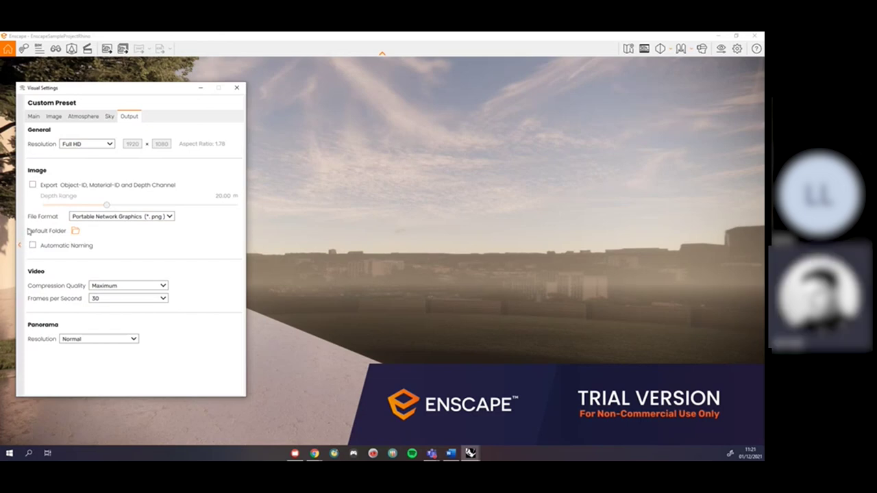
mouse_move(39, 250)
Try video frame rates of 25, 30, 60 and 120 frames per second, and return to 30
click(151, 303)
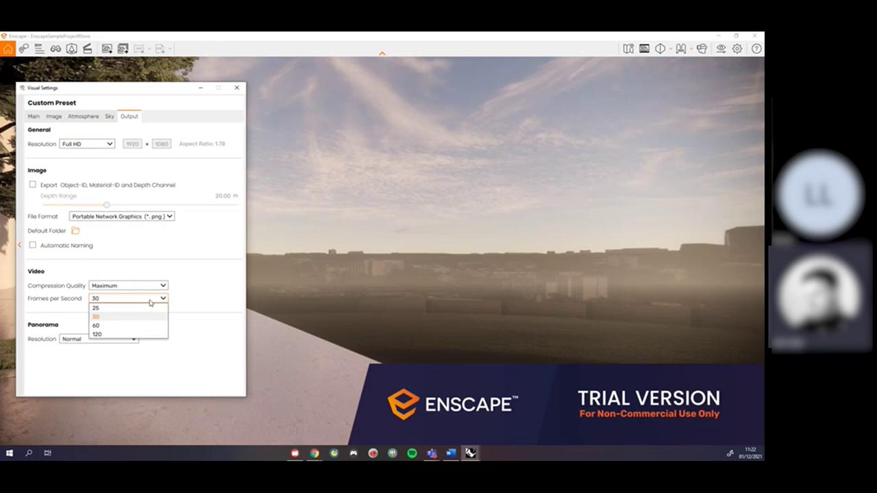
click(102, 309)
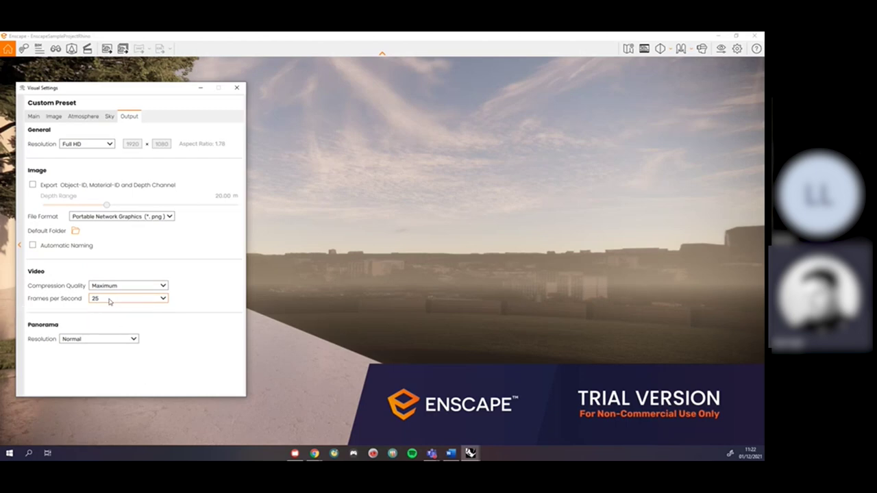
click(109, 300)
click(109, 317)
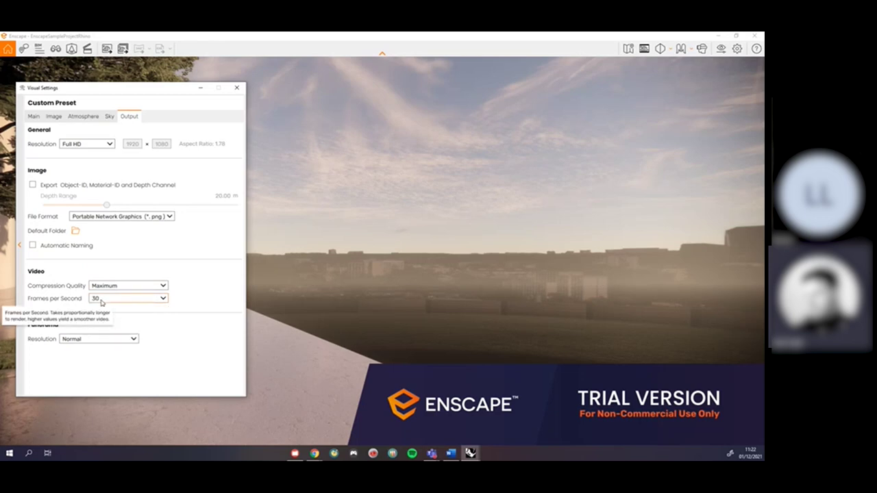
click(101, 300)
click(106, 328)
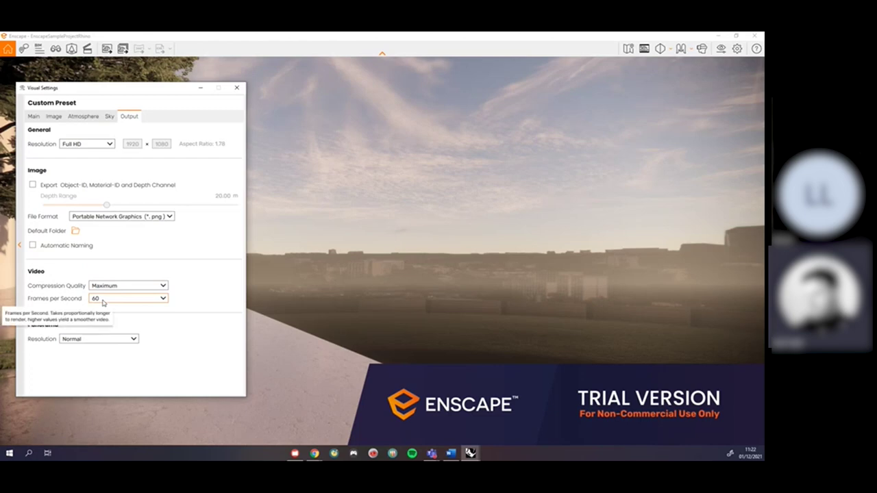
click(154, 299)
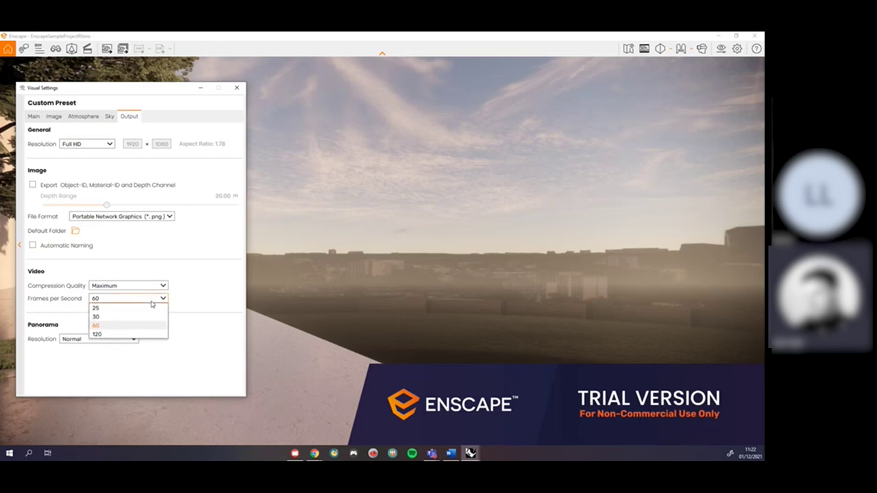
click(118, 335)
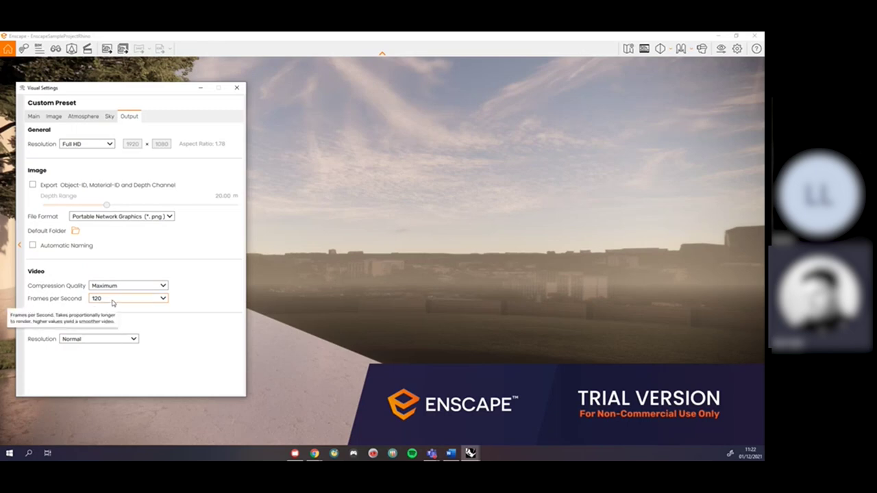
click(113, 300)
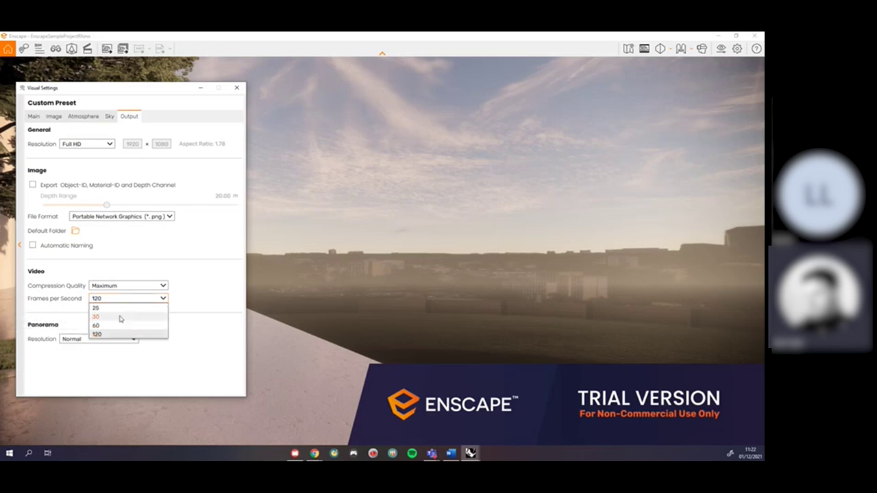
click(114, 319)
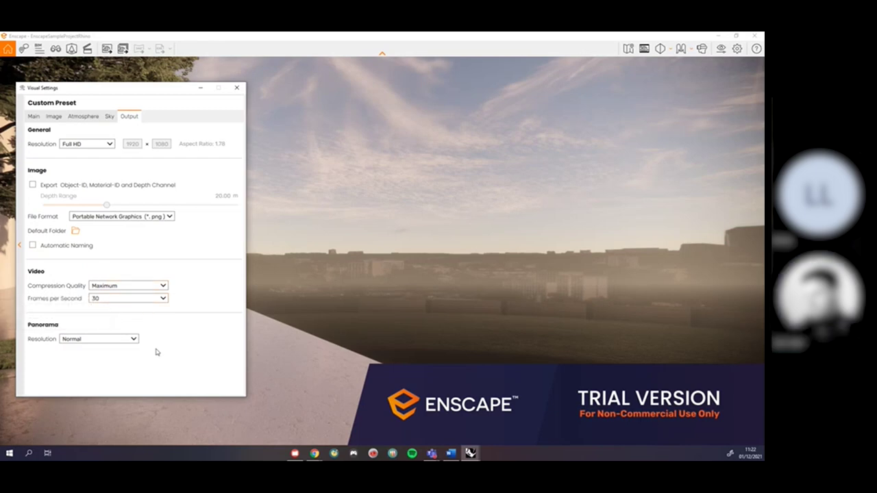
Check the available panorama resolutions and video compression qualities without changing them, and close the visual settings
click(103, 339)
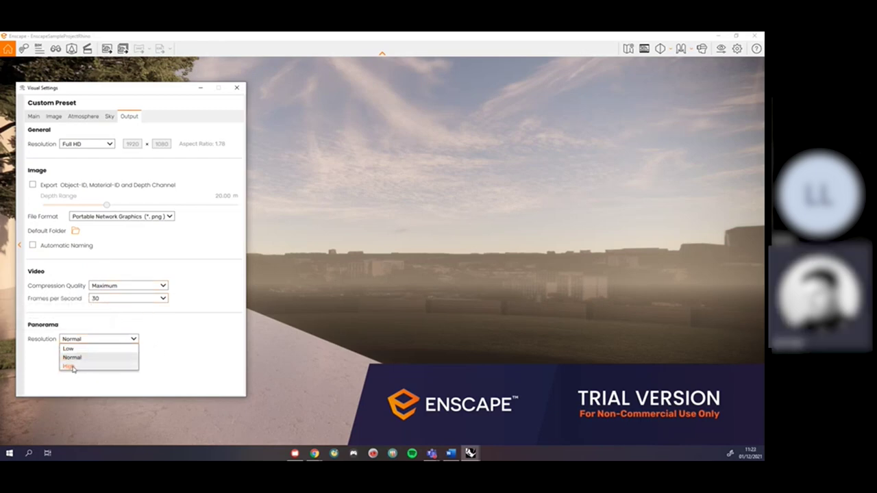
click(171, 347)
click(162, 285)
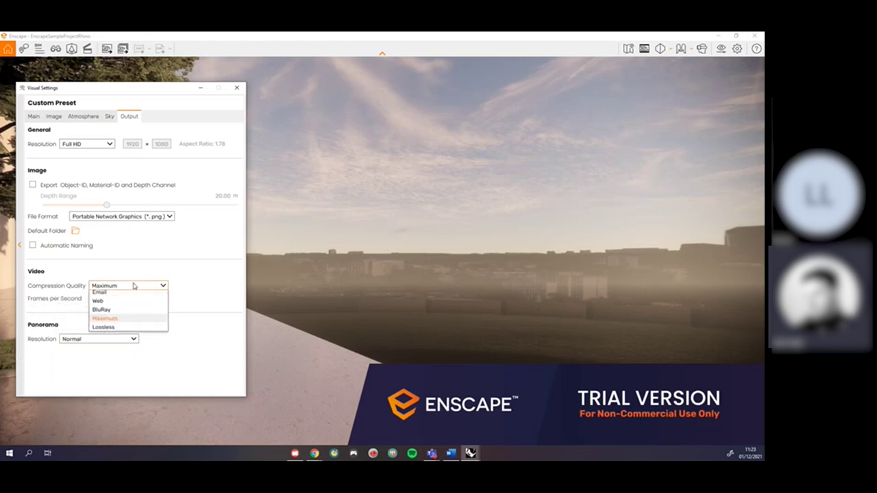
click(182, 274)
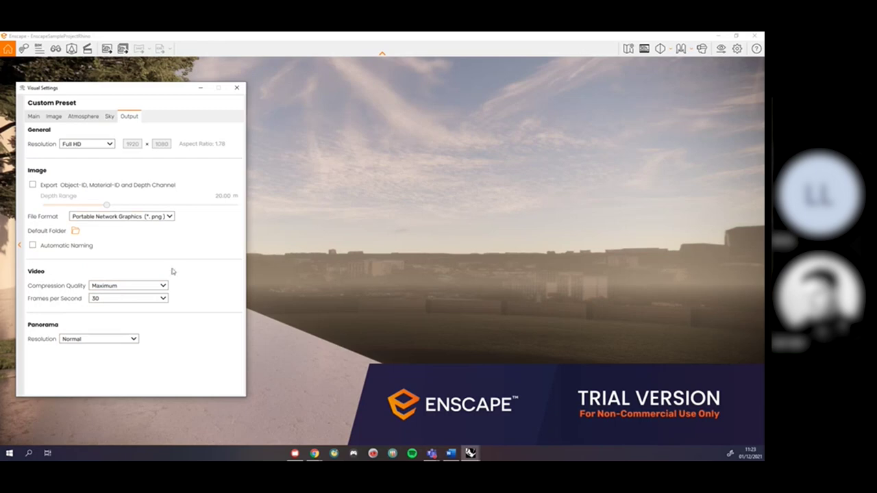
click(237, 88)
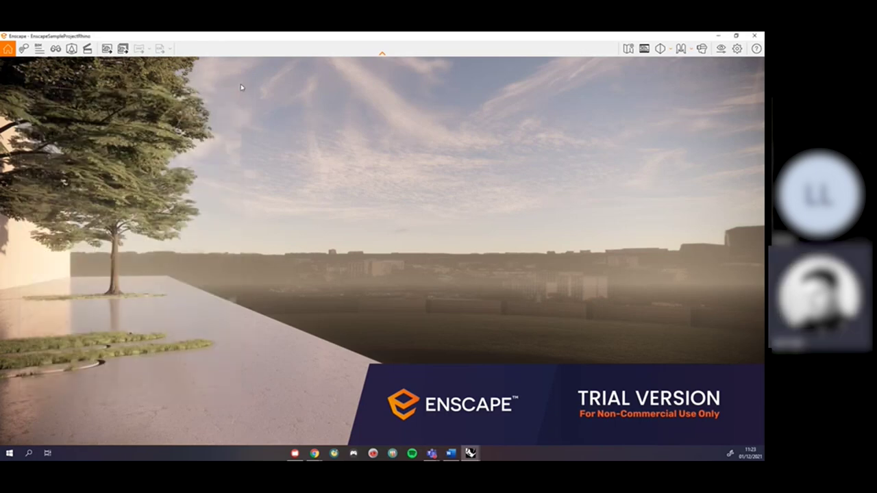
Aim the view at the colonnaded entrance hall, and check the screenshot saving dialog without saving an image
drag(401, 188, 338, 173)
drag(412, 154, 420, 142)
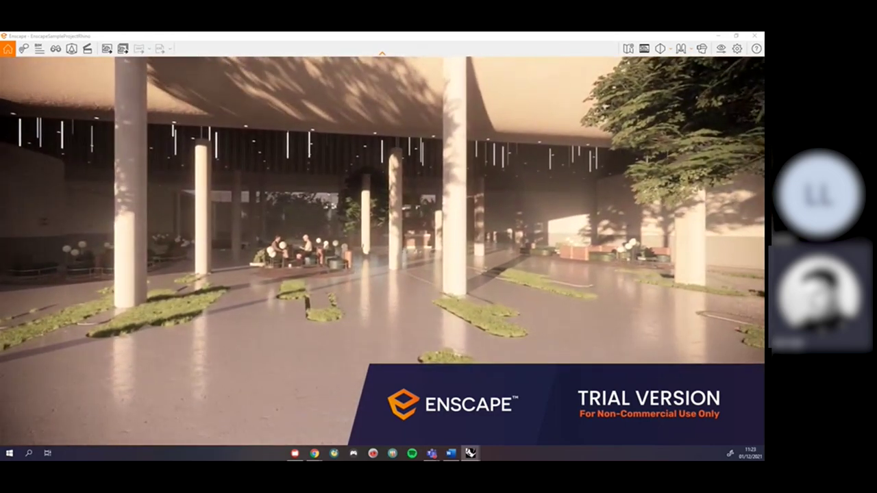
drag(359, 247, 374, 248)
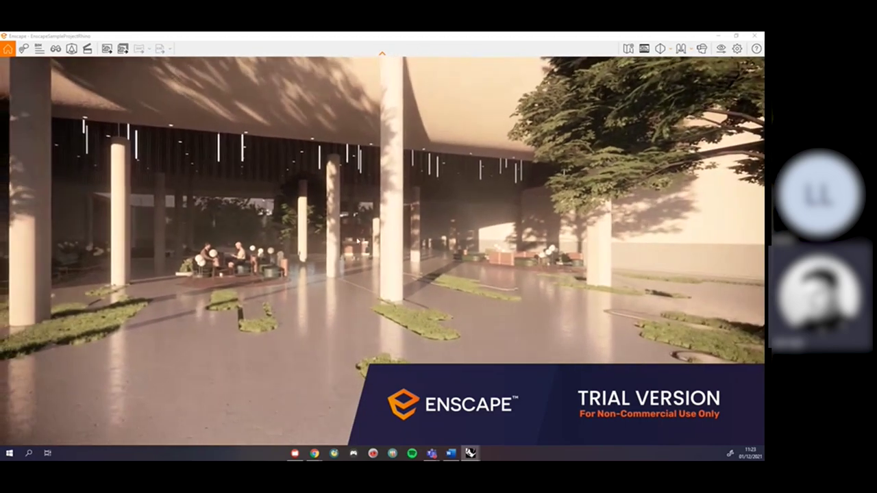
click(107, 54)
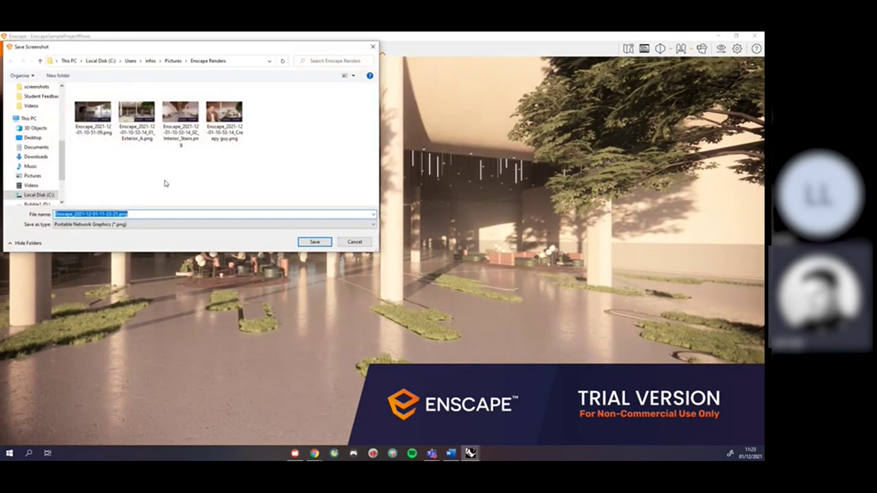
click(356, 243)
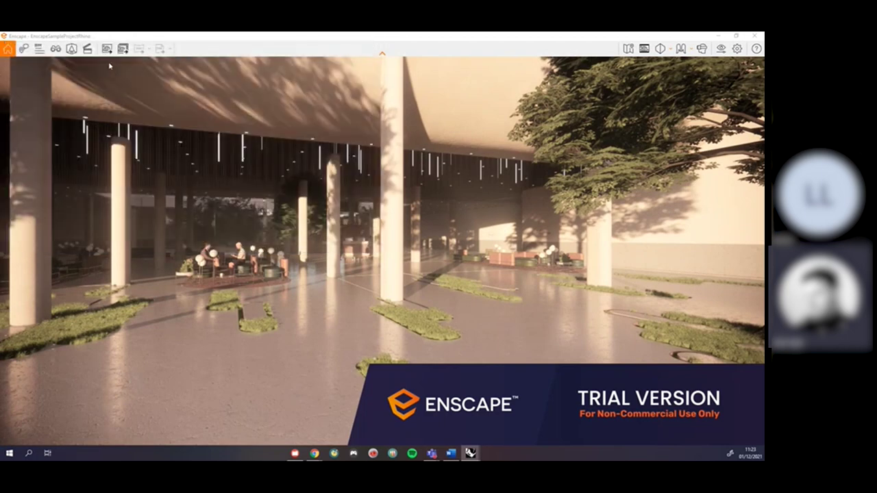
Open the video editor on a view facing the colonnade, and compare it with and without gridlines, leaving them shown
drag(383, 237, 382, 237)
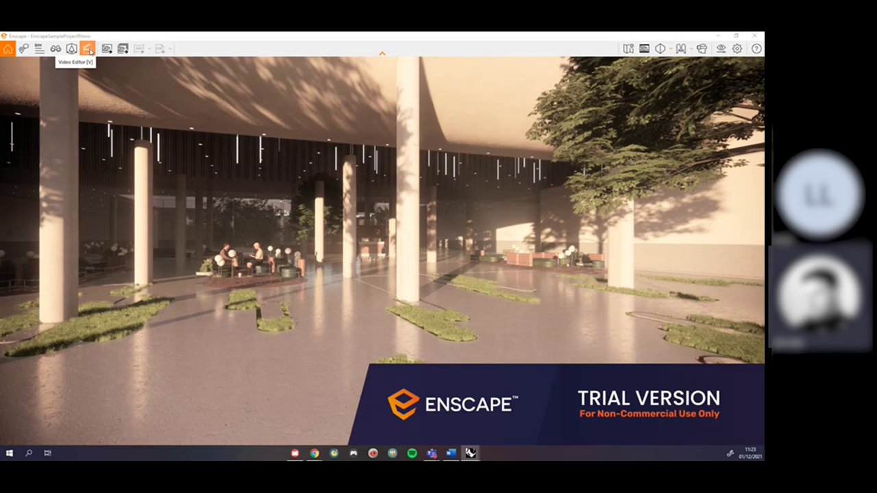
drag(319, 207, 221, 199)
key(d)
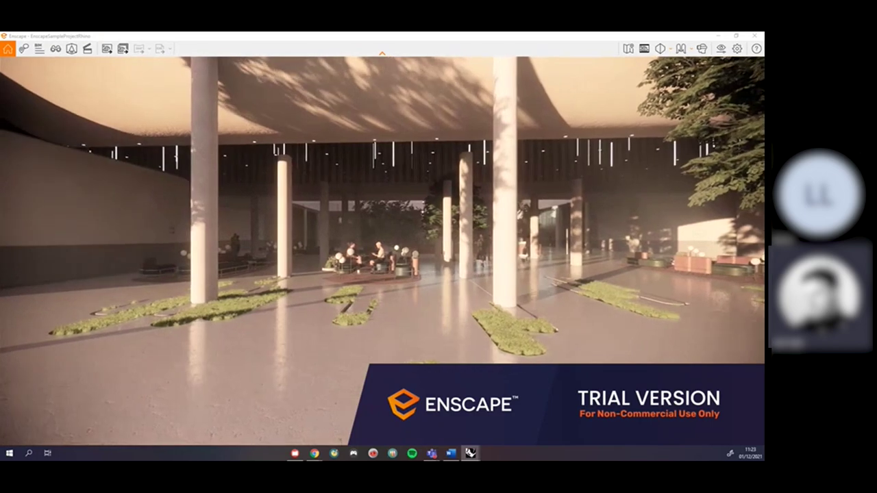
click(88, 50)
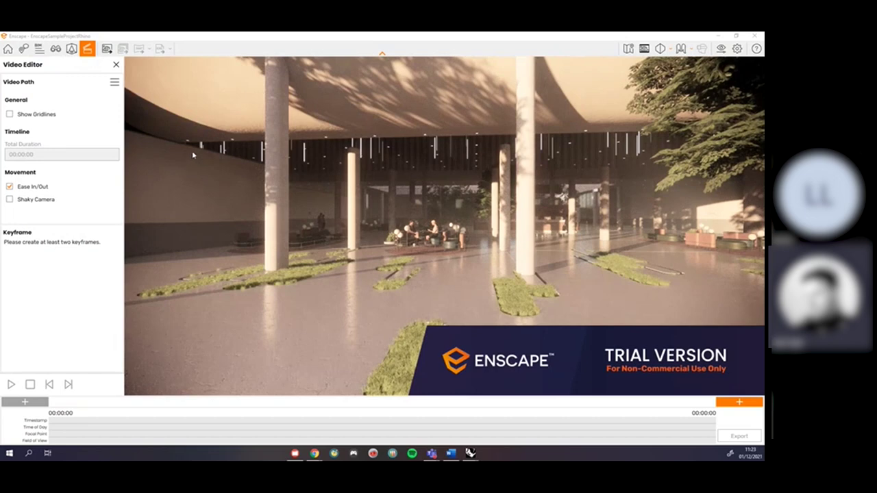
click(9, 114)
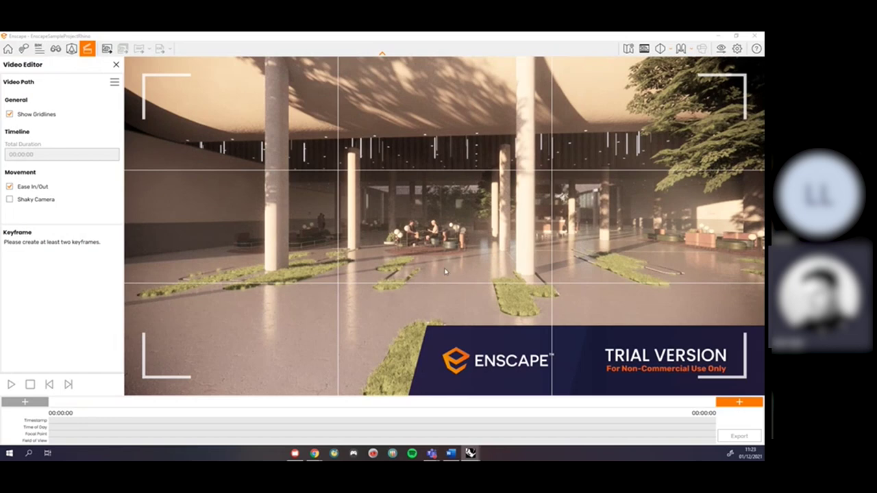
right_drag(444, 271, 551, 241)
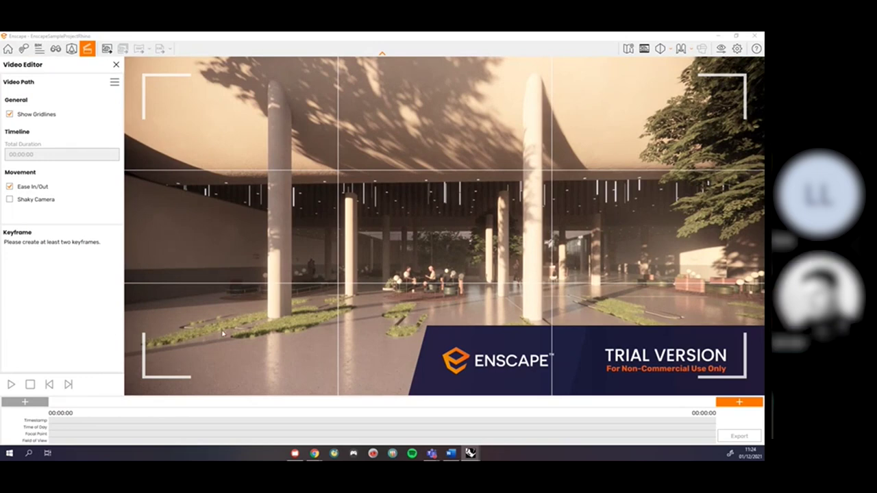
click(10, 115)
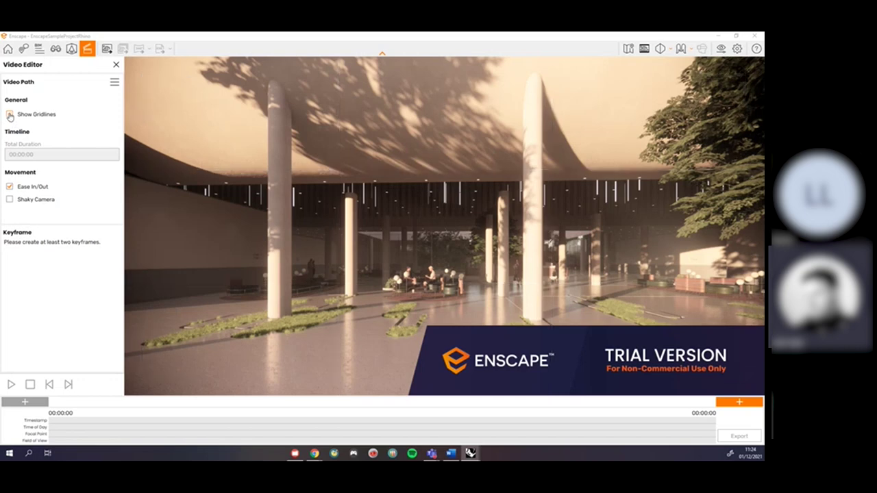
click(10, 115)
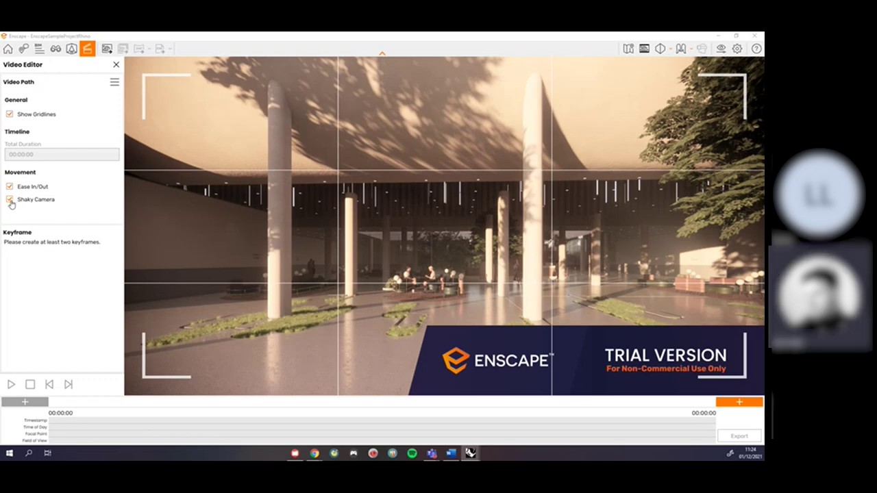
Turn off Shaky Camera, add the colonnade view as the first video keyframe, and move forward into the lobby
click(9, 199)
click(739, 403)
key(w)
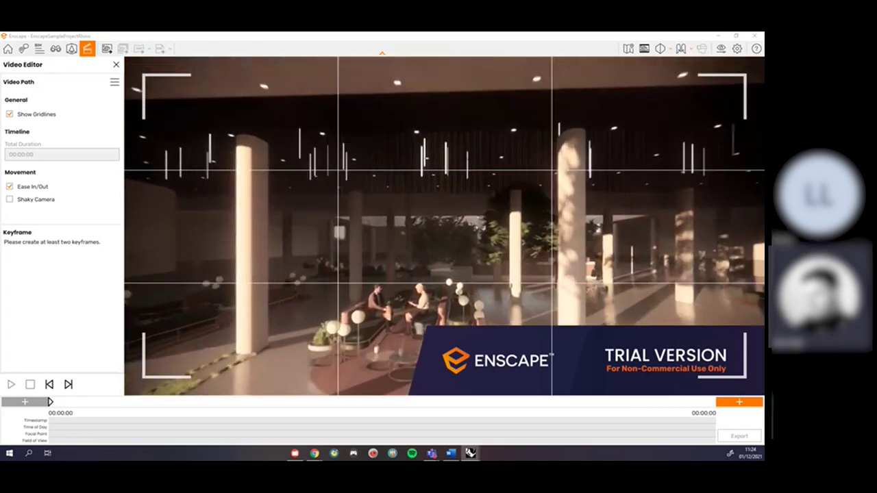
key(w)
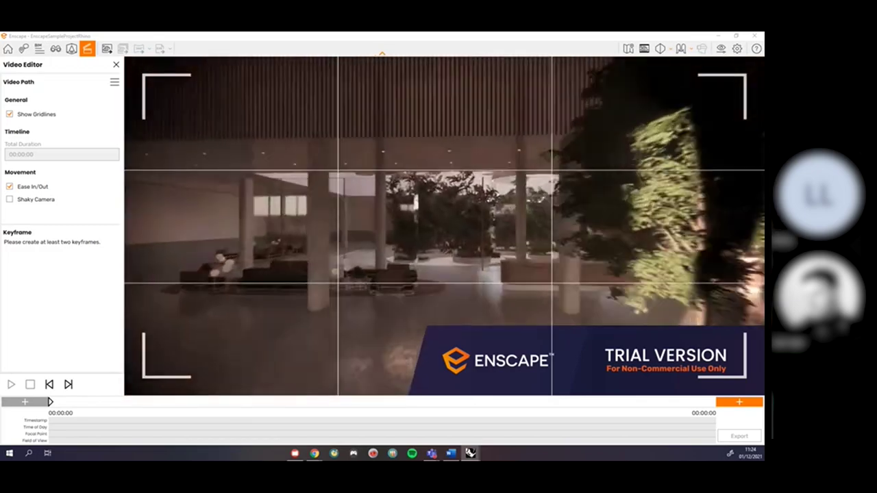
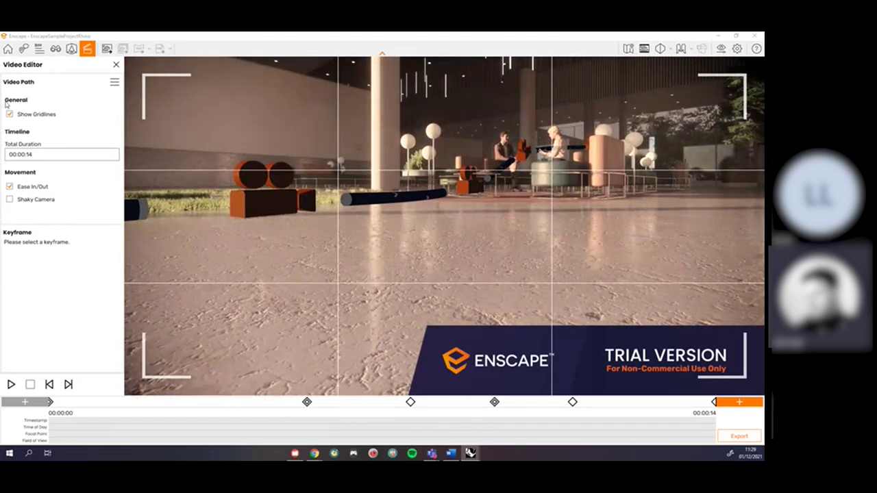
Set the video path's total duration to 20 seconds, and preview the path before and after the change
click(10, 385)
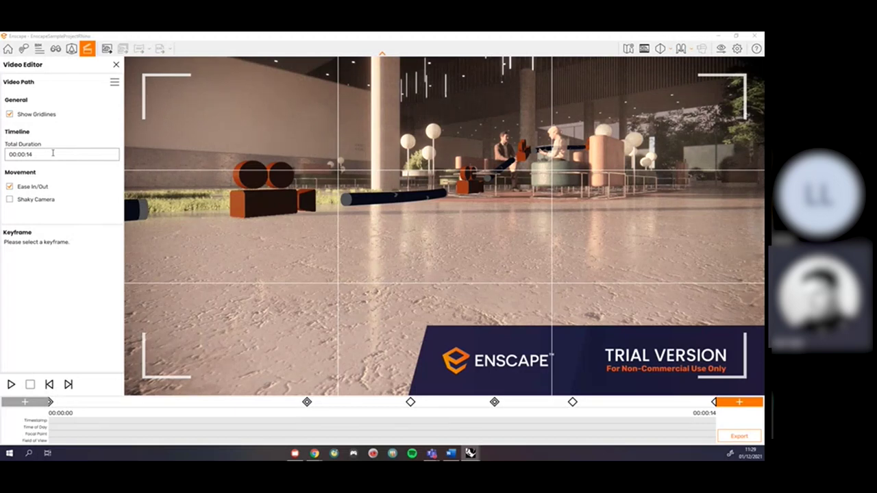
click(48, 157)
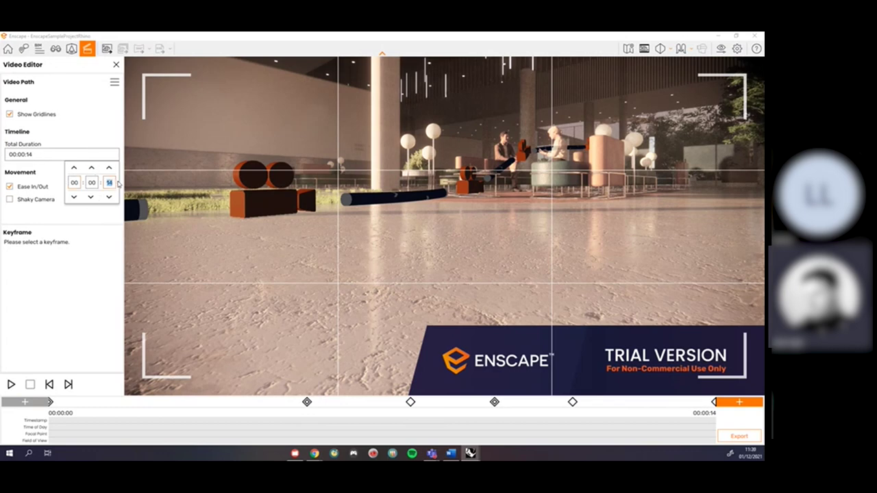
key(Return)
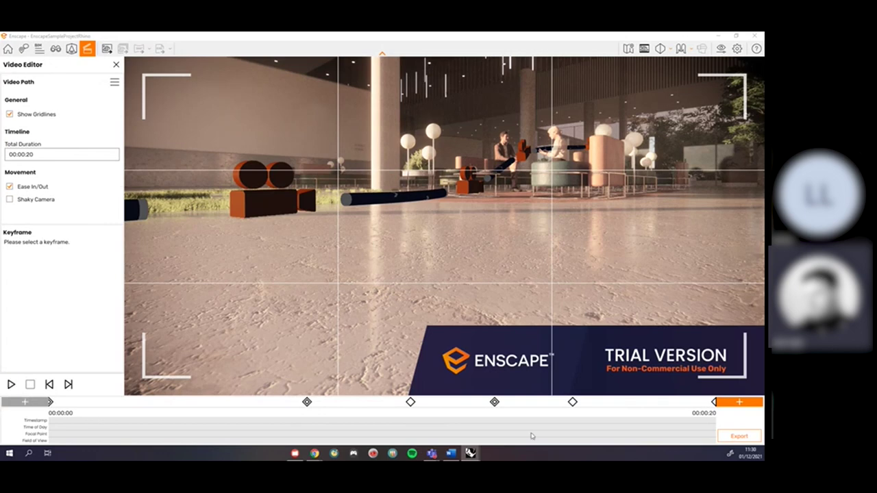
click(11, 384)
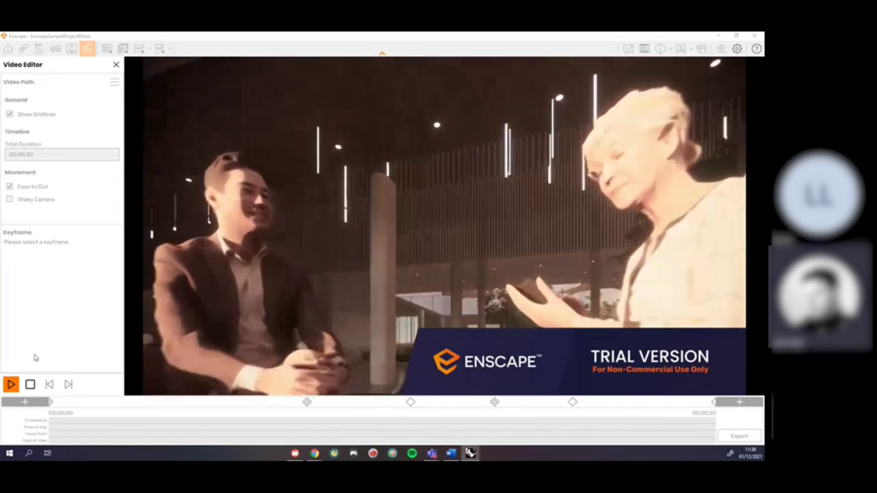
click(30, 385)
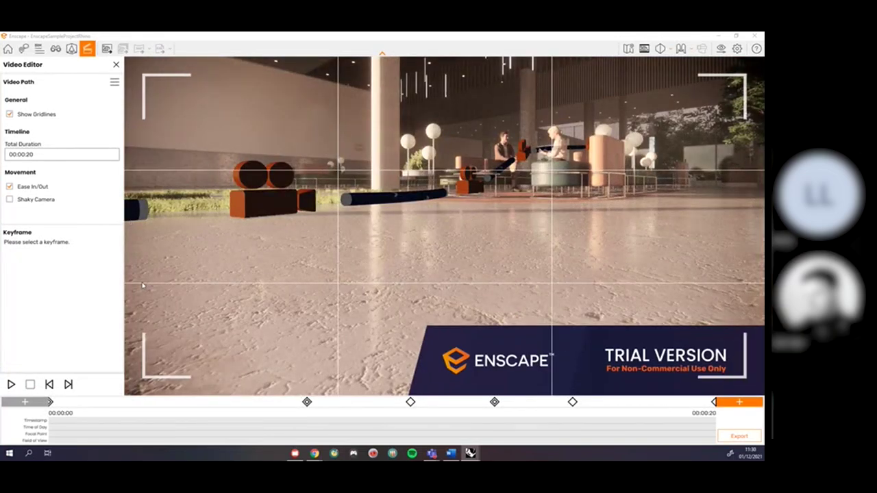
Export the video in Full HD at maximum compression quality and 30 frames per second as an MP4 in the Enscape Renders folder
click(736, 437)
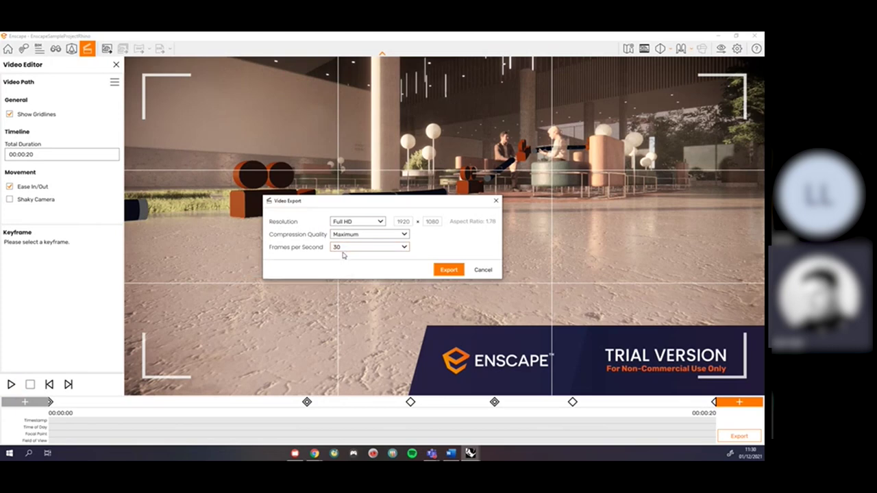
click(442, 270)
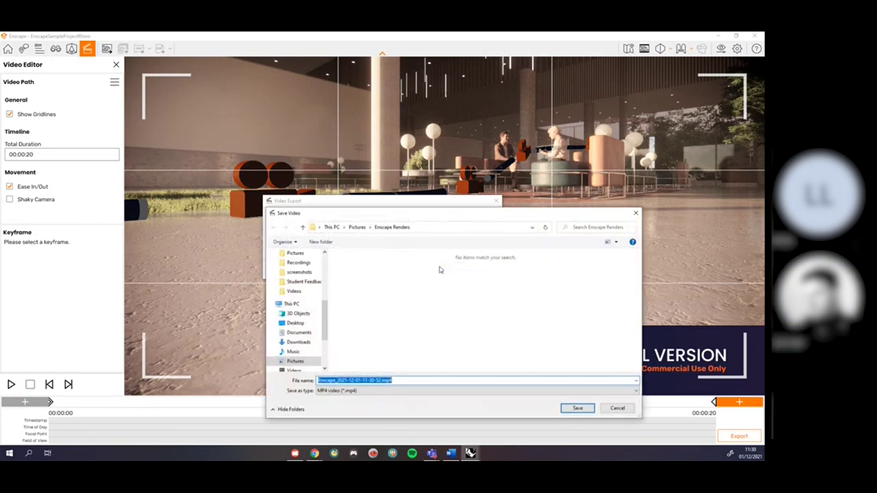
click(563, 408)
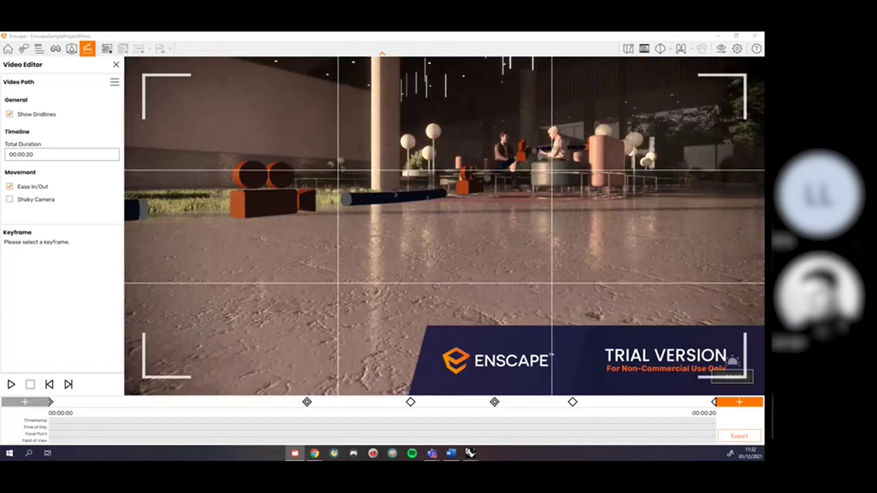
Play the exported MP4 from the Enscape Renders folder full screen in VLC media player, and return to Enscape
drag(763, 137, 391, 63)
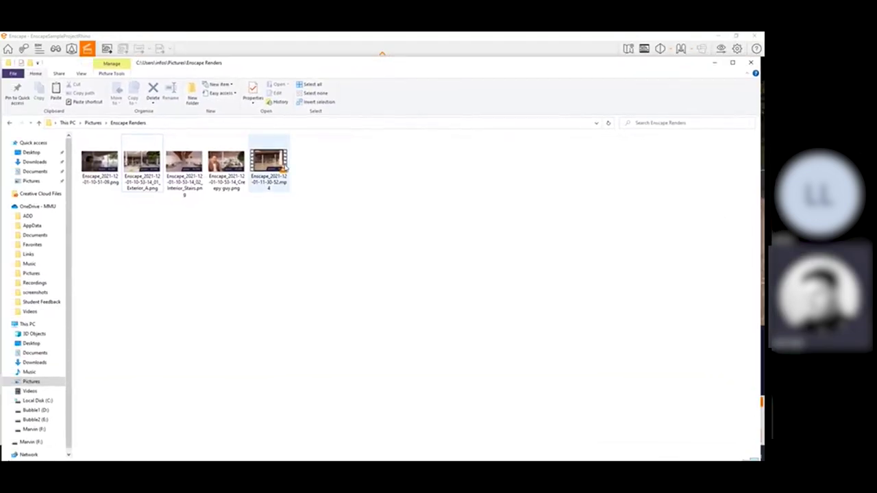
click(275, 158)
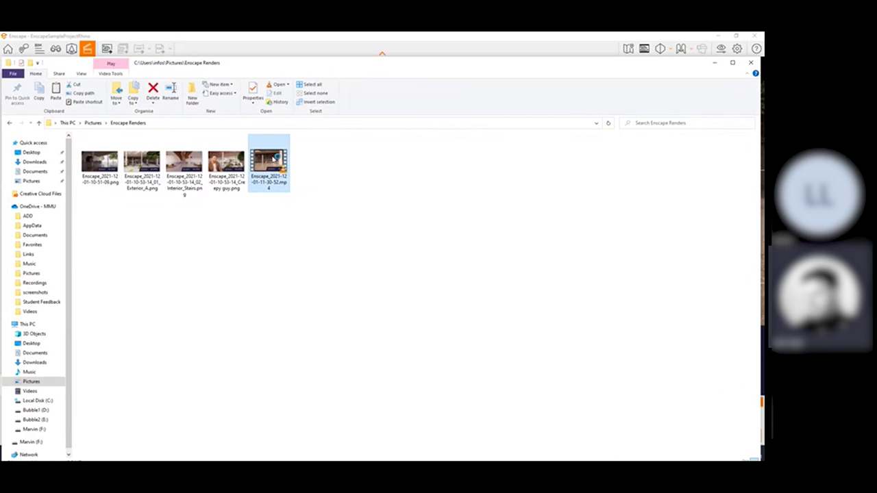
double_click(274, 159)
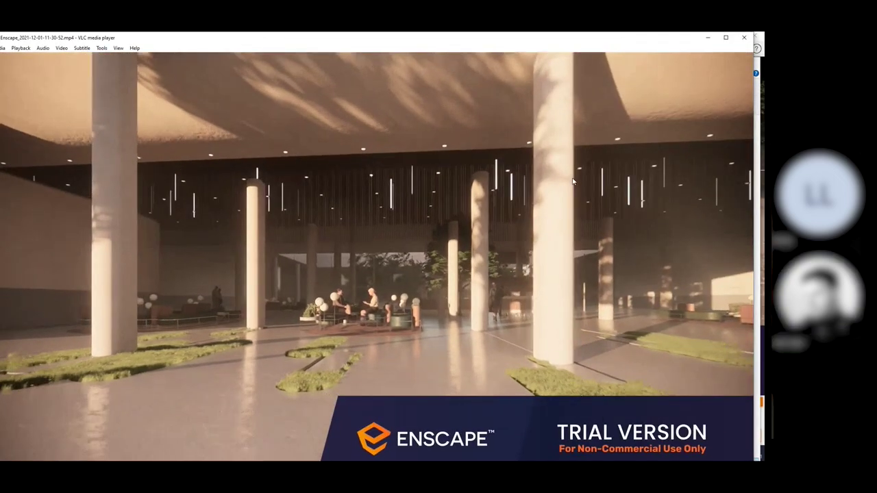
double_click(573, 176)
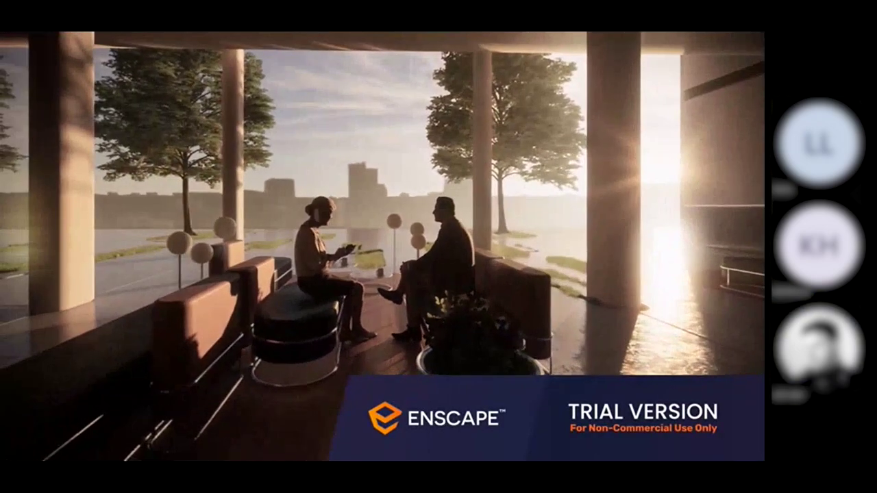
key(Escape)
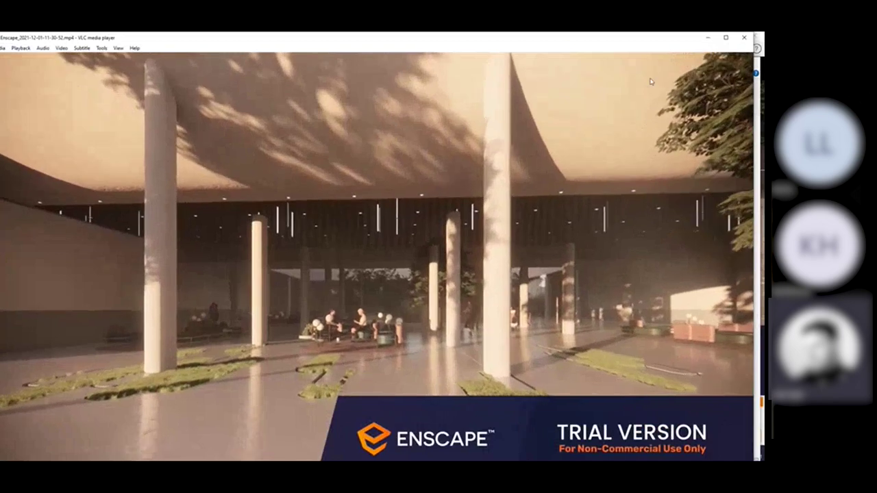
click(745, 38)
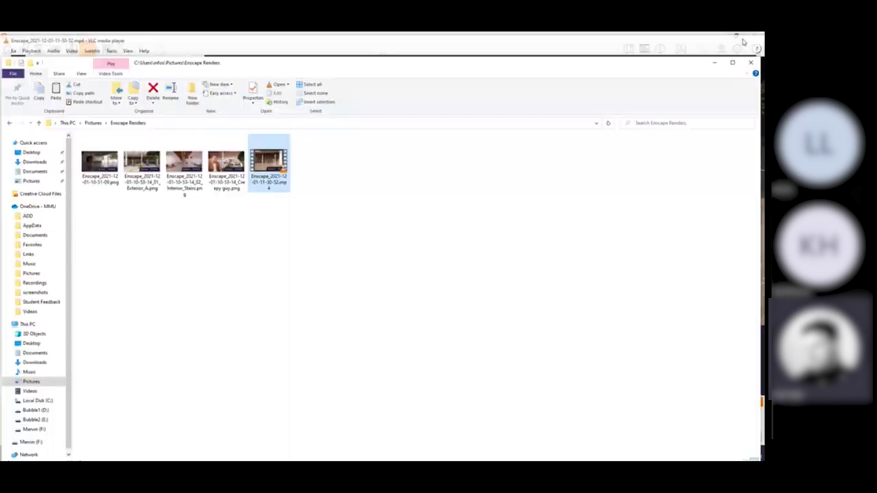
click(716, 63)
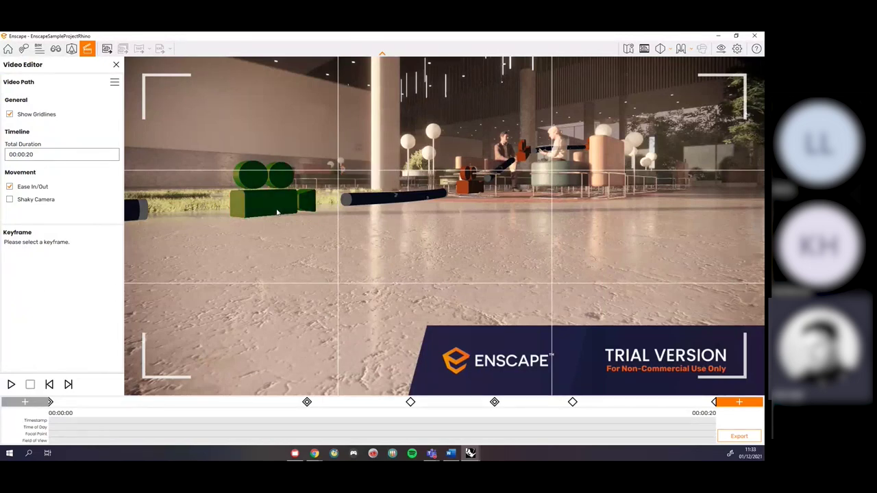
Look over the camera path in the scene, and delete the video path's first keyframe
key(s)
drag(495, 264, 433, 216)
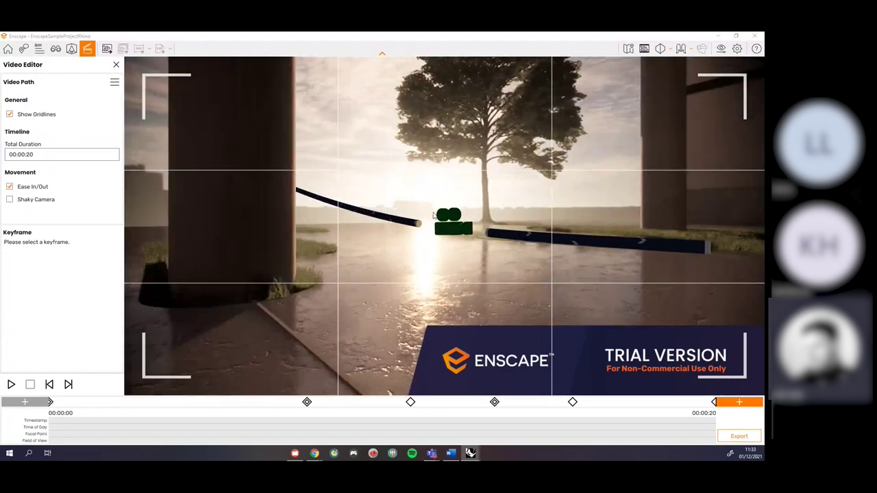
key(d)
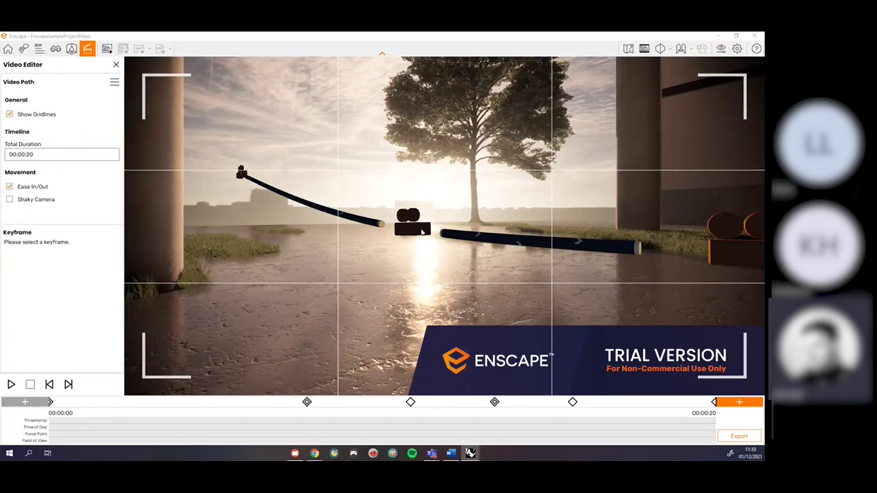
drag(461, 277, 651, 290)
drag(373, 308, 372, 260)
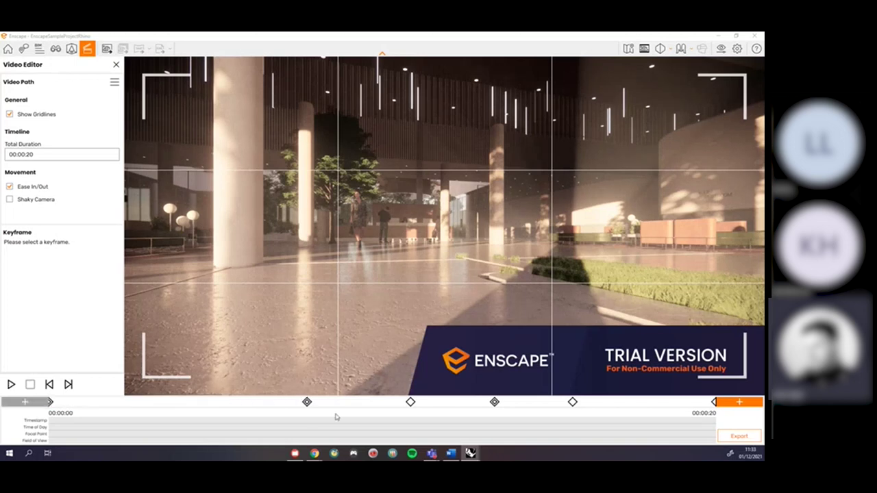
click(51, 402)
key(Delete)
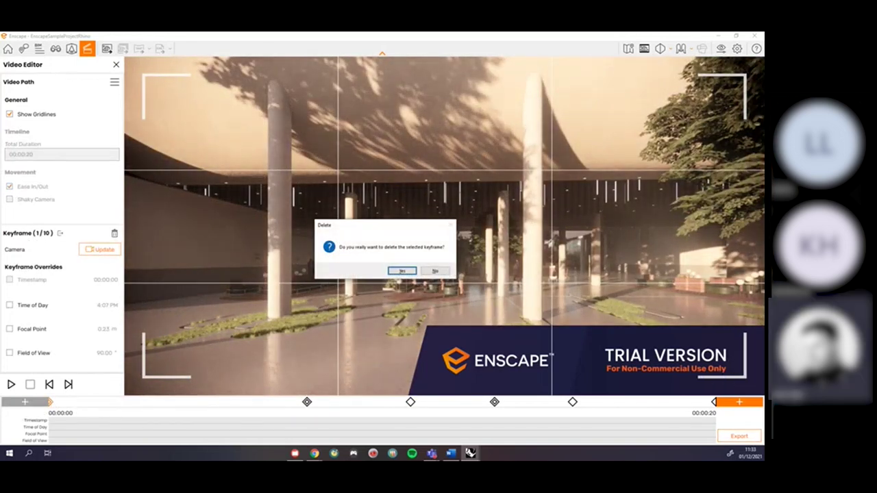
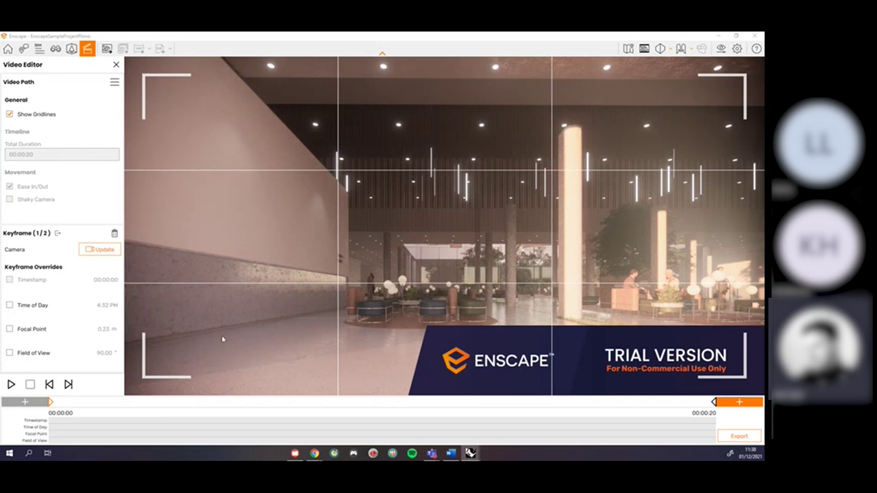
Try the Field of View and Focal Point overrides on the video path's first keyframe, and switch them off again
click(9, 354)
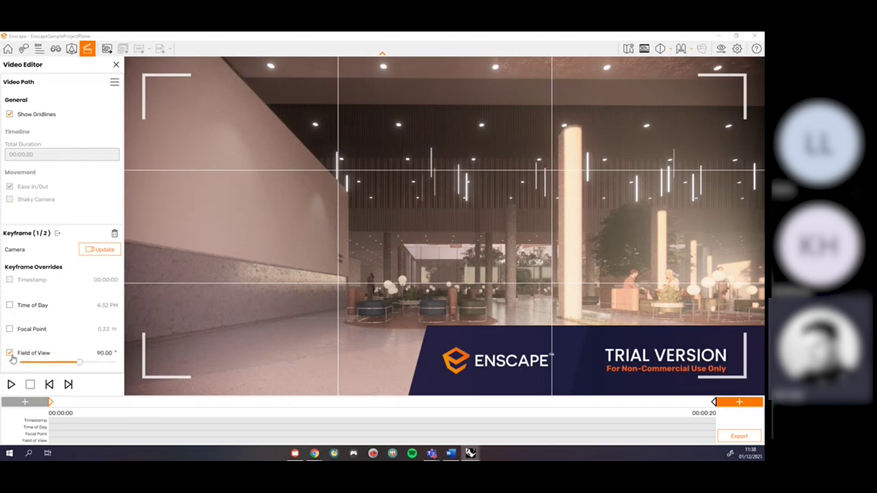
click(21, 335)
click(17, 335)
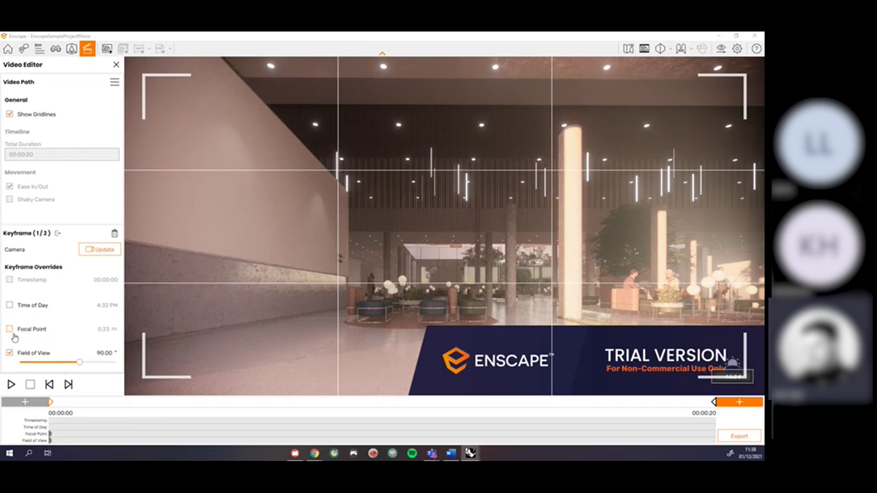
click(11, 354)
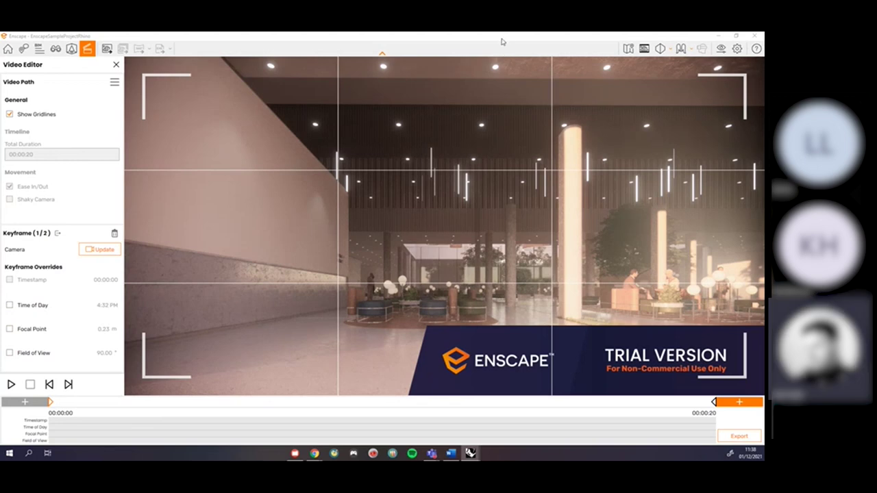
Arrange the Enscape and Rhino windows side by side, and widen Rhino's 03_Courtyard_Outside_B viewport
drag(498, 40, 2, 86)
click(675, 218)
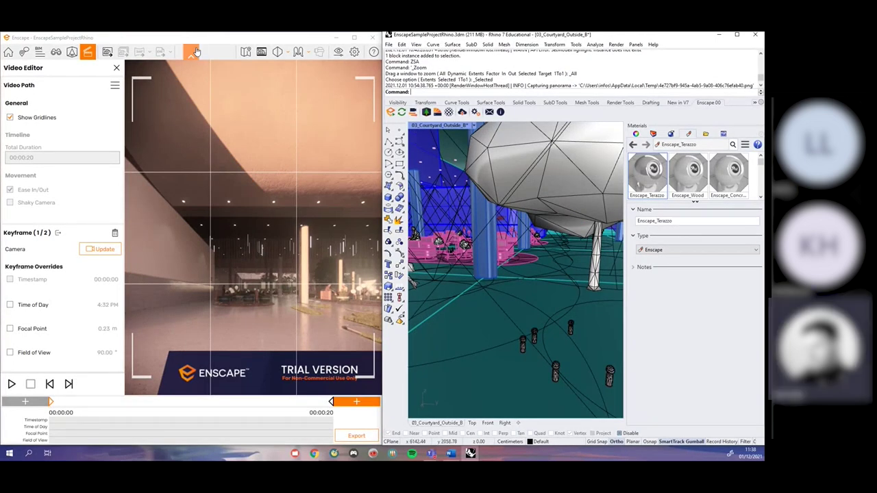
drag(195, 52, 2, 118)
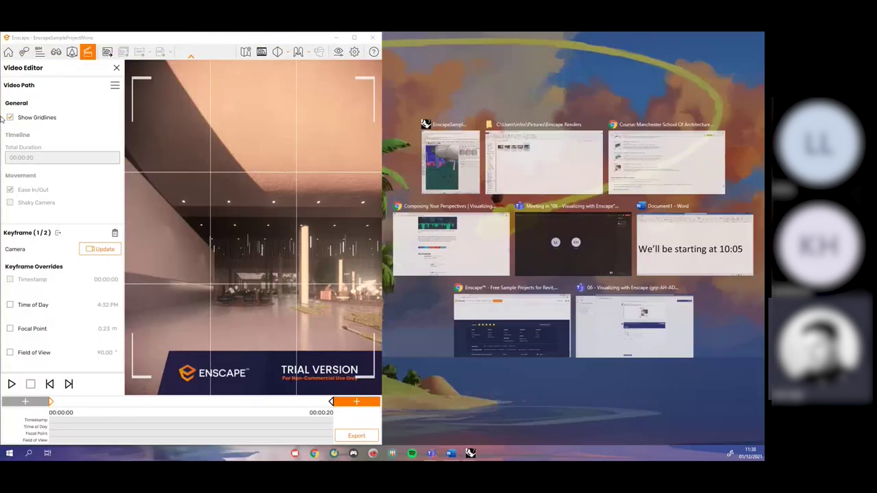
click(451, 161)
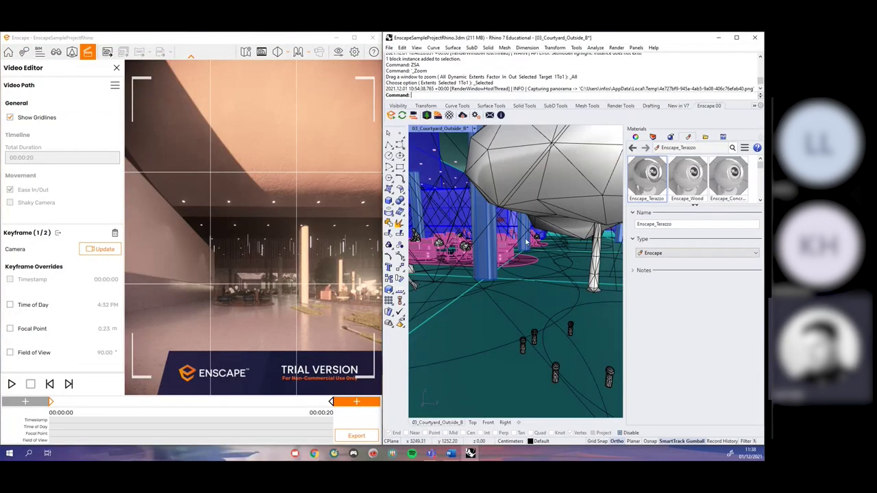
drag(625, 299, 662, 296)
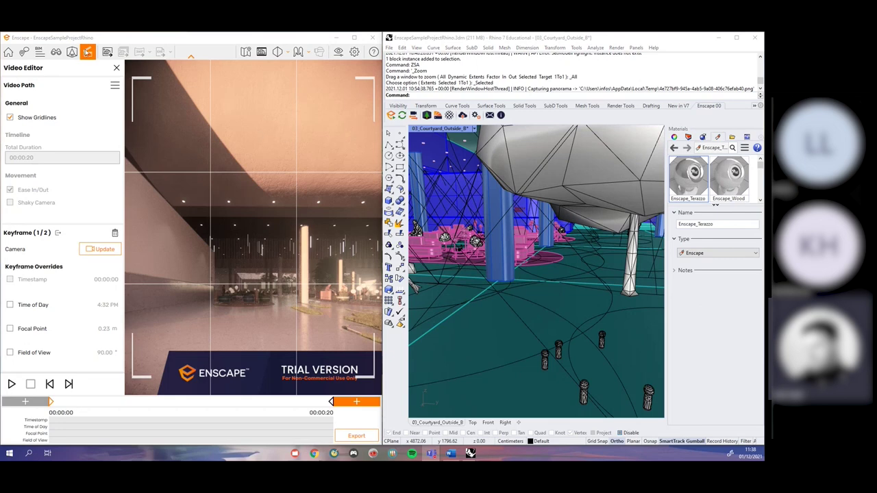
Close the video editor, and synchronize Enscape's camera position with Rhino's viewport camera
click(116, 67)
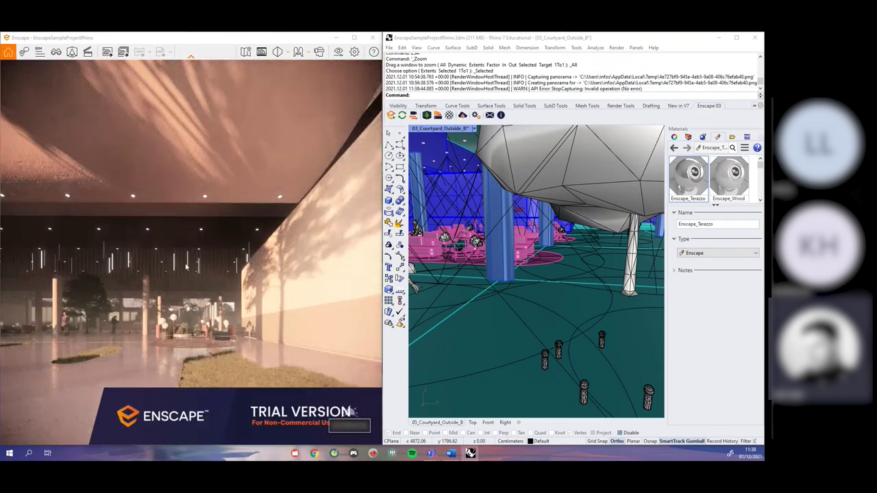
drag(301, 240, 252, 266)
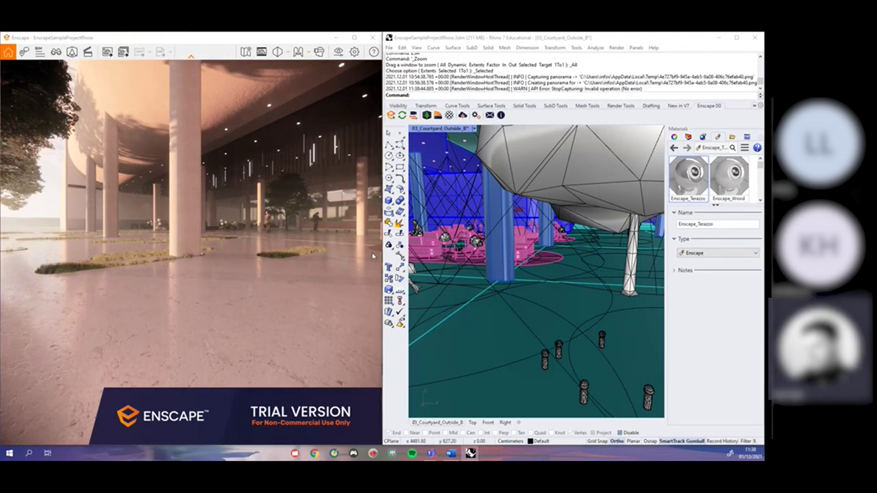
drag(192, 253, 228, 227)
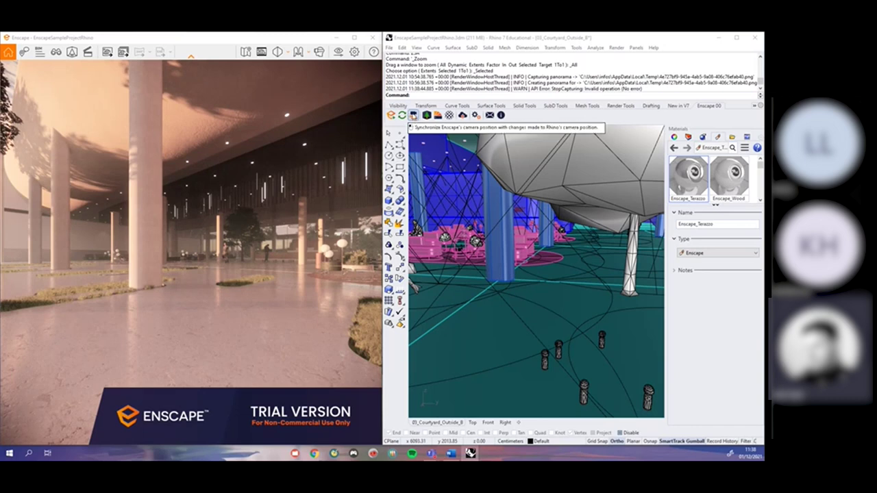
click(414, 115)
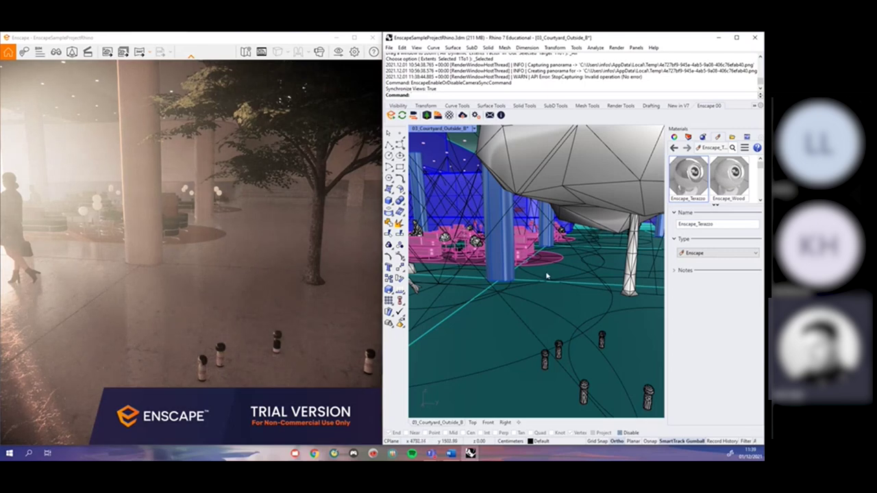
right_drag(538, 286, 554, 277)
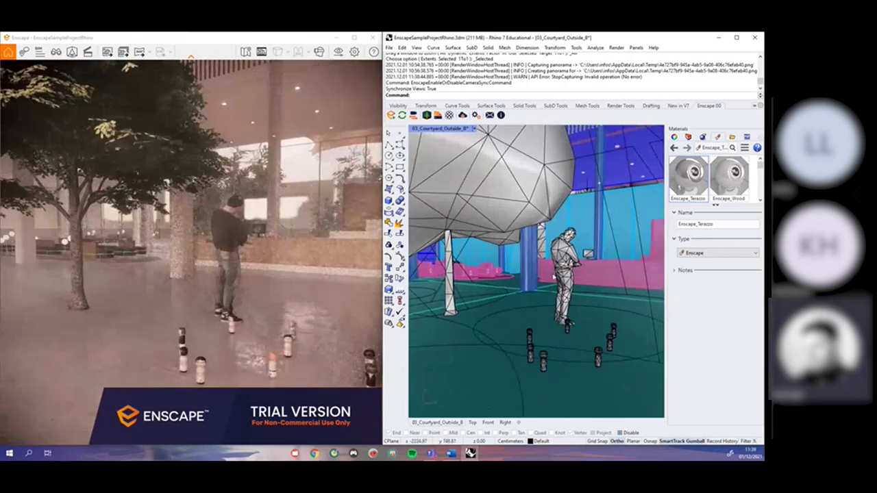
Select one of the wooden dolls on the courtyard floor, zoom to it, inspect it from another side in both windows, and deselect it
click(530, 338)
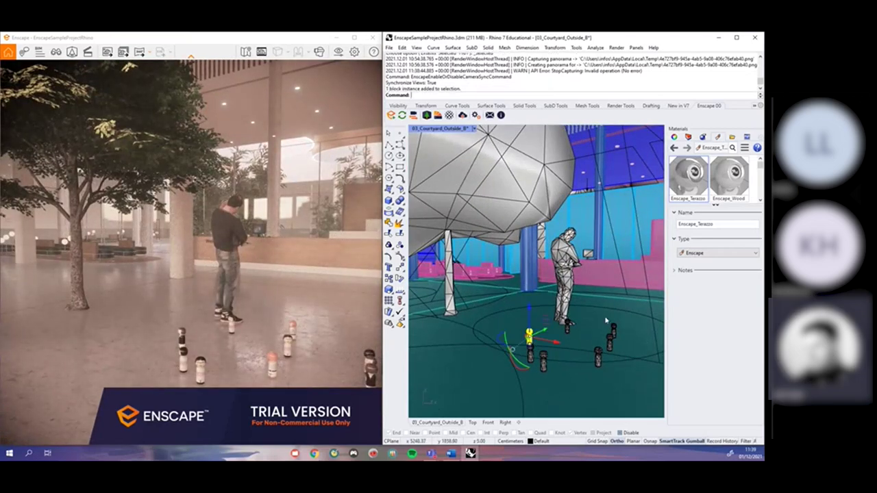
text(ZSA)
key(Return)
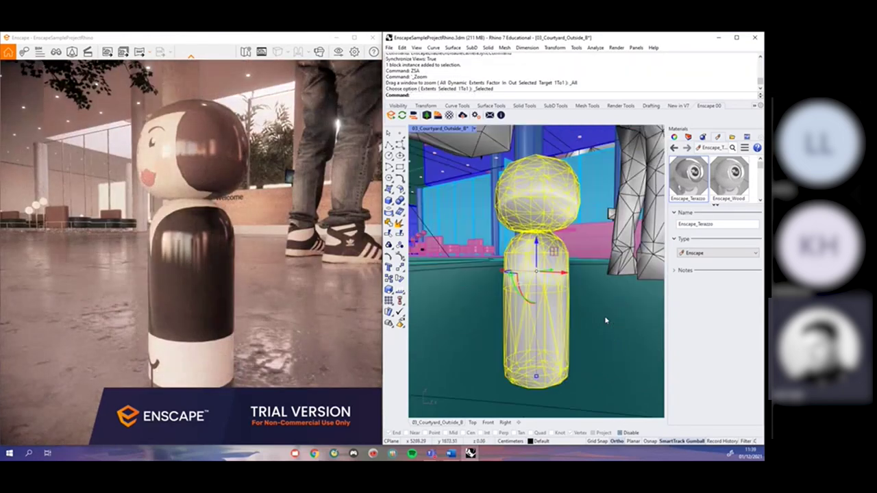
right_drag(573, 322, 528, 329)
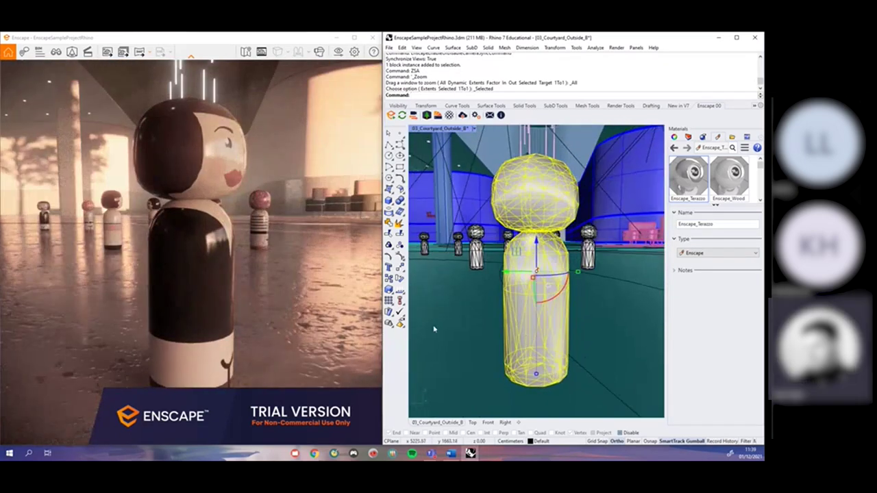
click(496, 312)
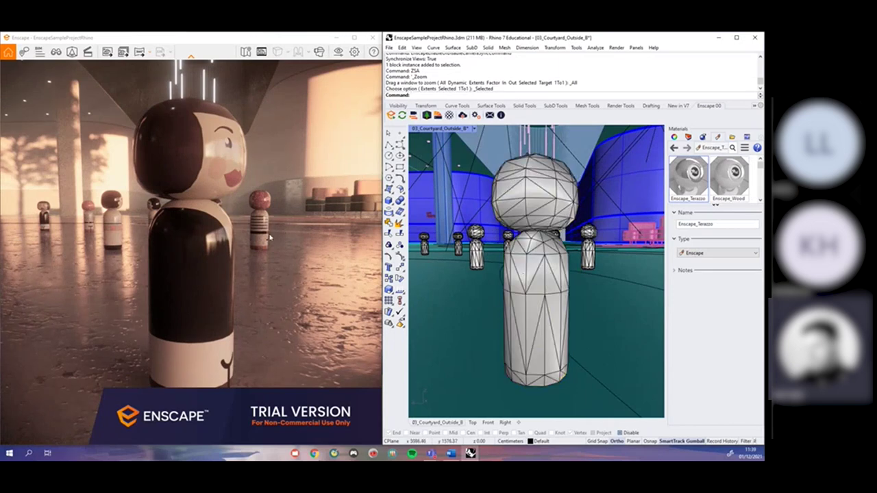
Zoom to the reception desk using its body as the selection, deselect it, and frame the desk lengthwise in the synchronized views
right_drag(185, 269, 206, 270)
right_drag(469, 309, 585, 316)
scroll(584, 316, down, 20)
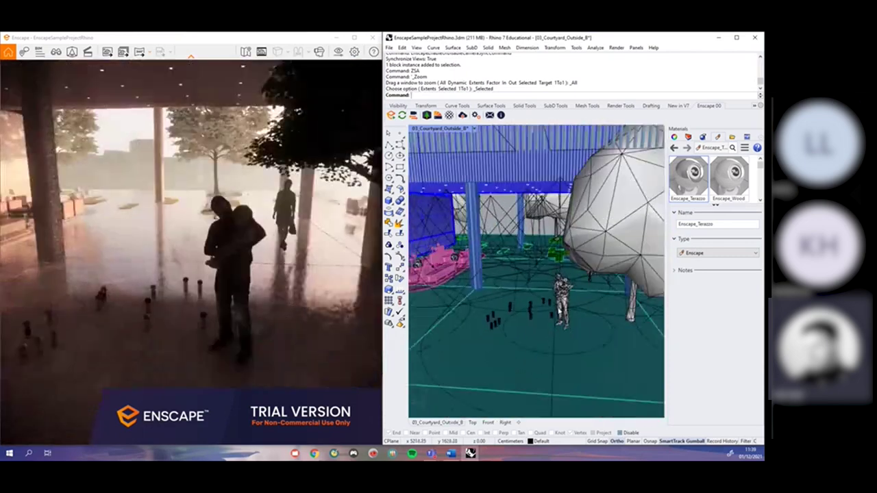
right_drag(503, 314, 602, 284)
scroll(614, 301, down, 3)
scroll(600, 283, down, 5)
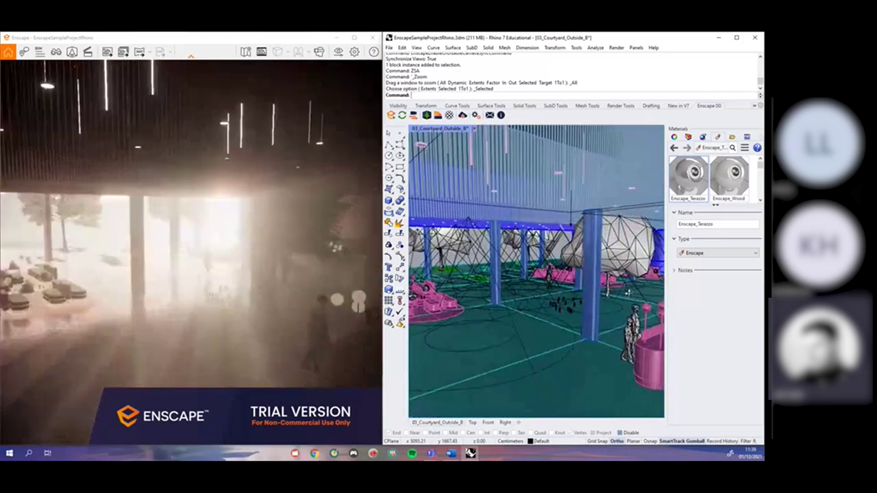
scroll(631, 292, up, 8)
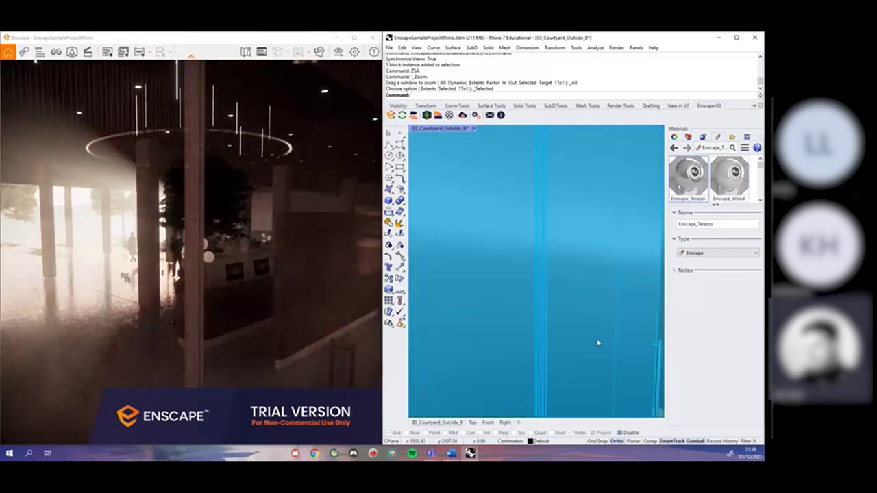
scroll(597, 344, down, 8)
click(489, 316)
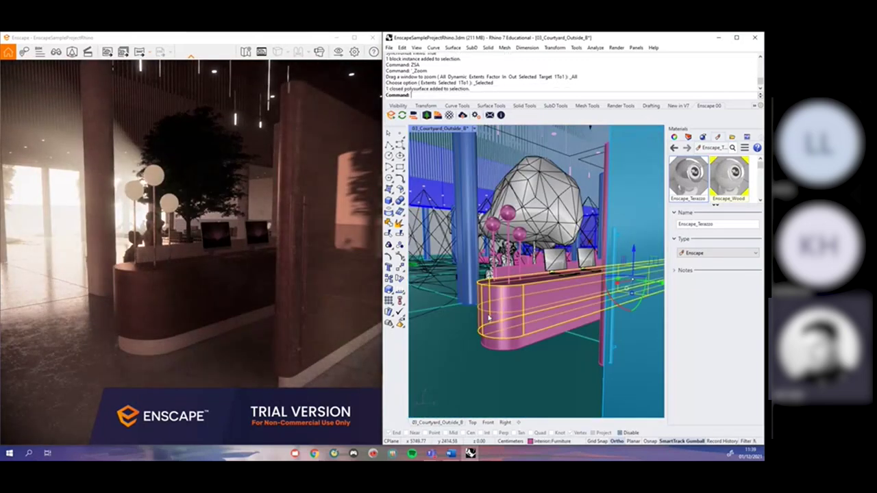
key(Return)
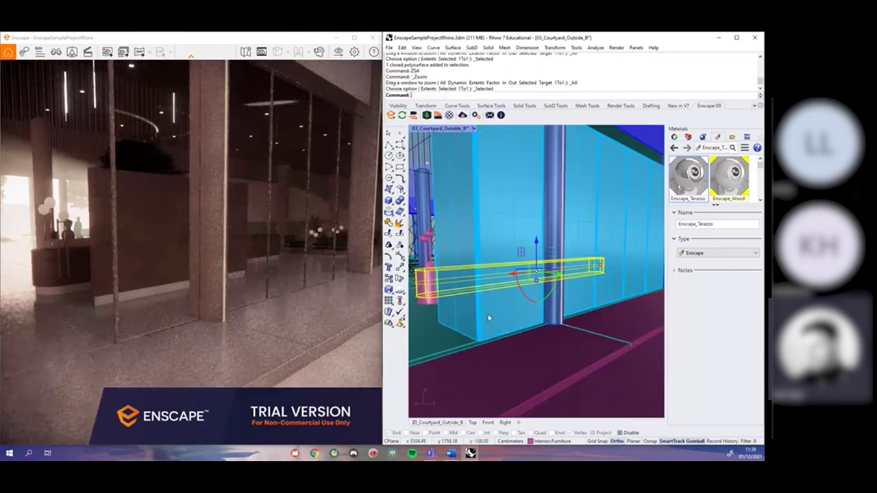
right_drag(466, 309, 482, 338)
text(z)
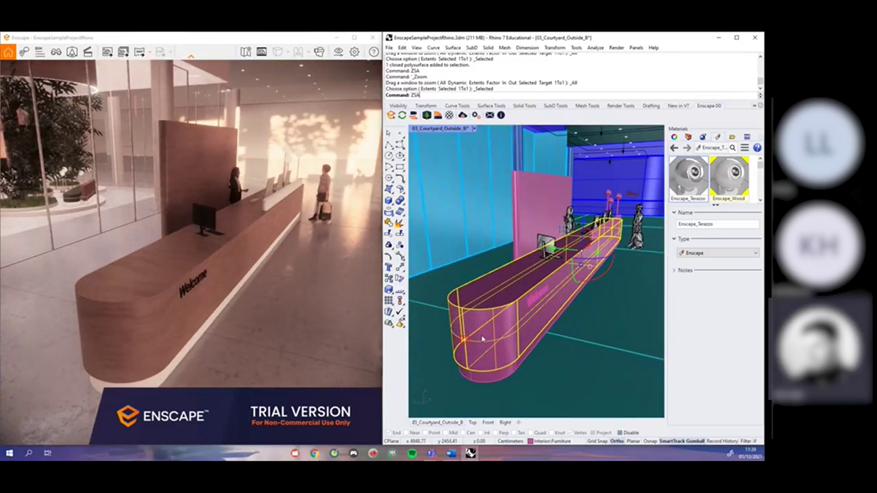
key(Return)
key(Escape)
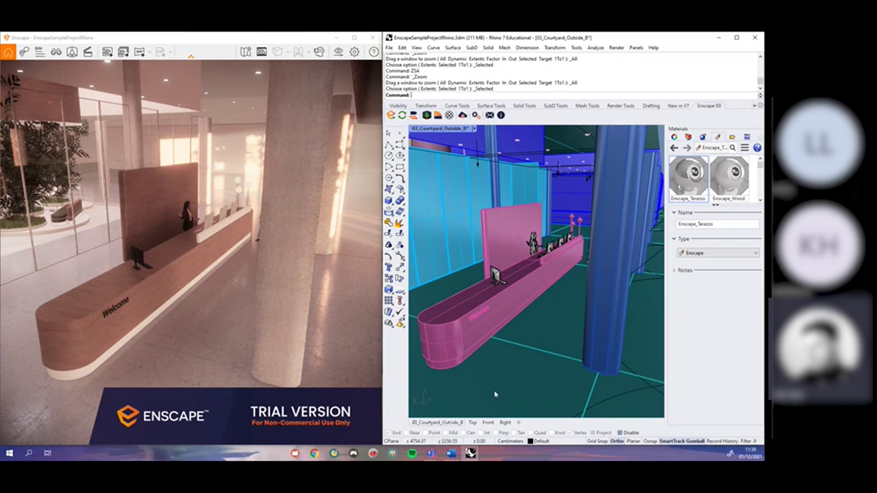
right_drag(505, 350, 511, 336)
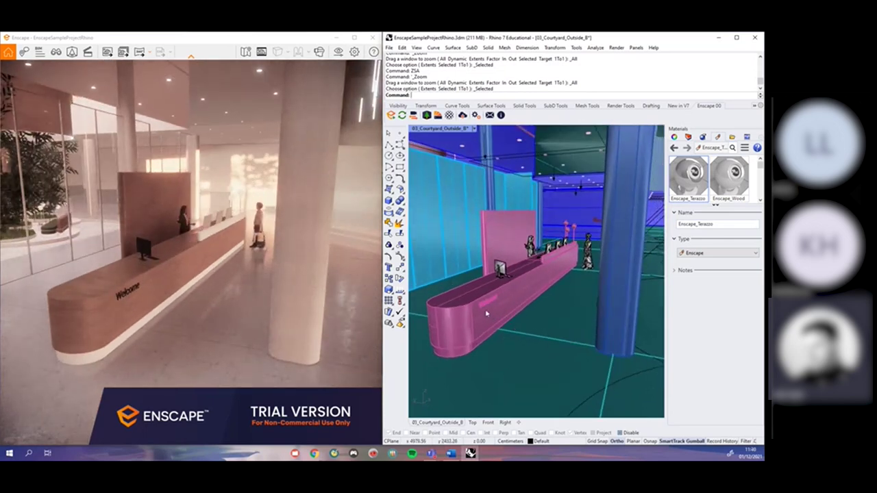
click(675, 136)
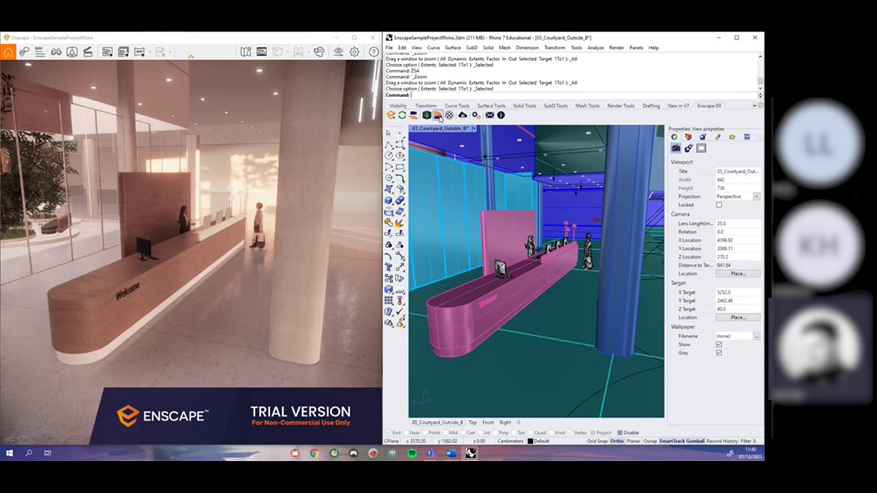
click(355, 37)
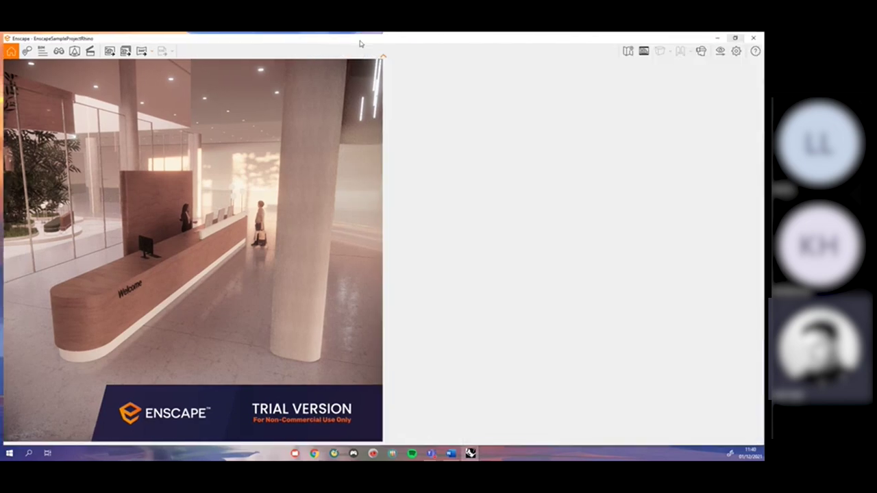
click(737, 37)
drag(168, 127, 1, 118)
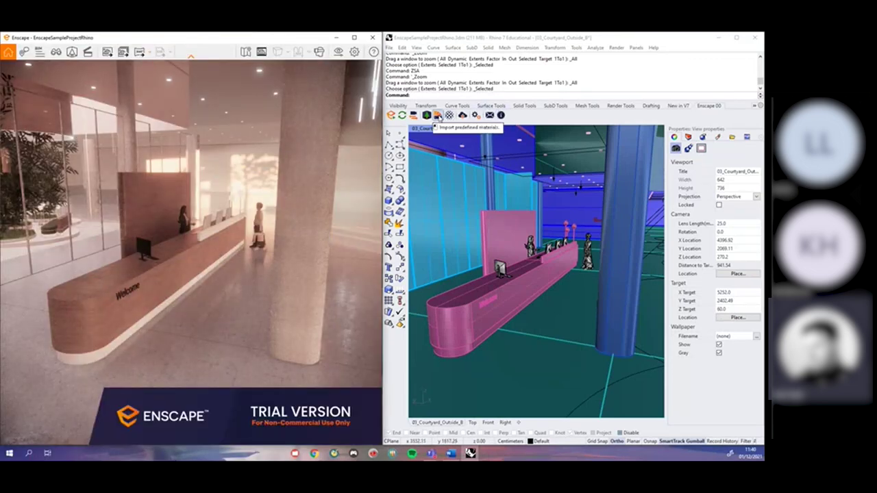
Import the Brick 08, Worn material from the Enscape Material Library, and minimize the library window
click(437, 115)
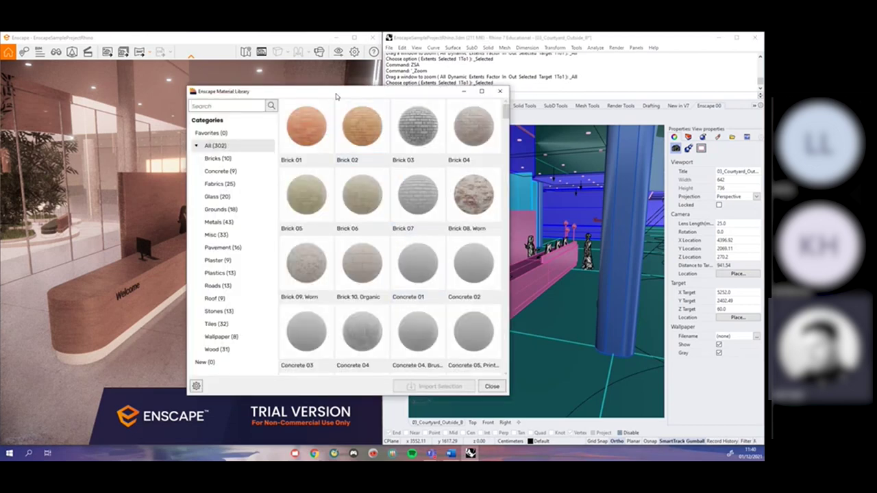
drag(325, 94, 340, 93)
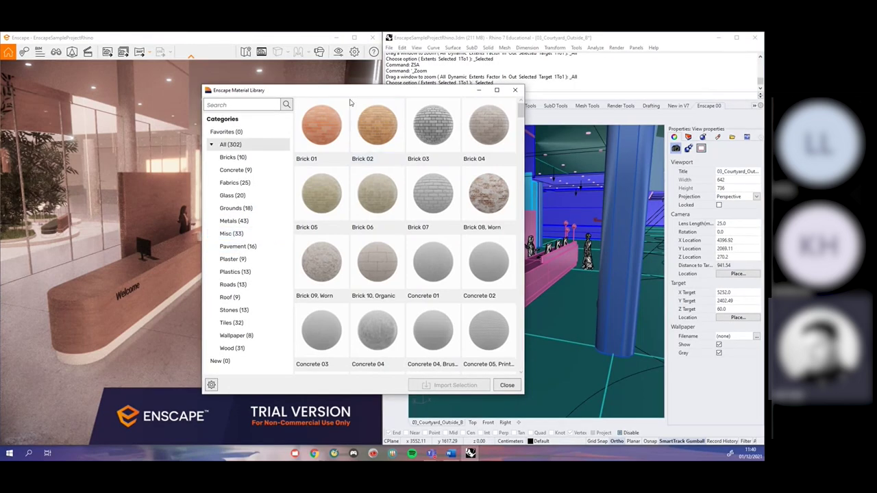
drag(347, 94, 413, 87)
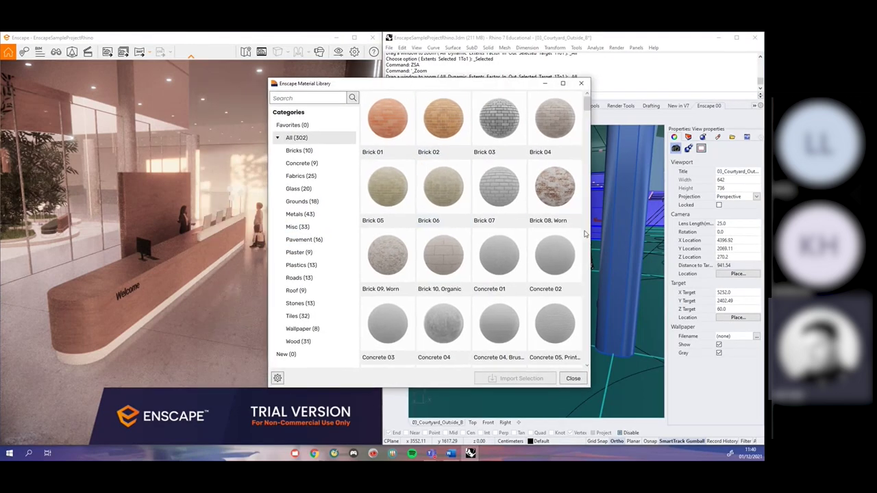
click(562, 186)
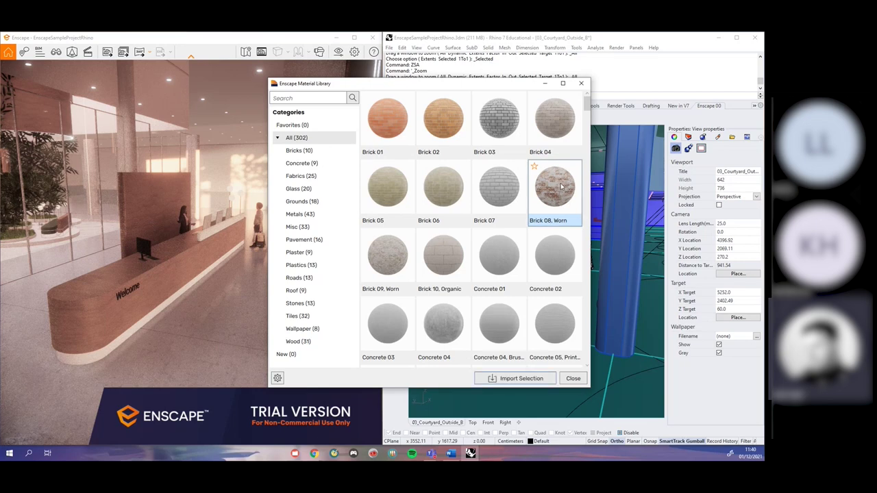
click(516, 379)
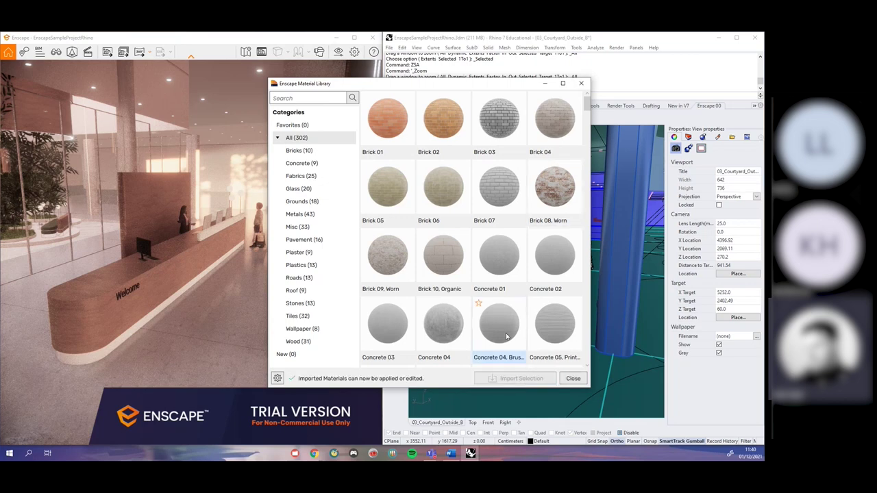
click(546, 85)
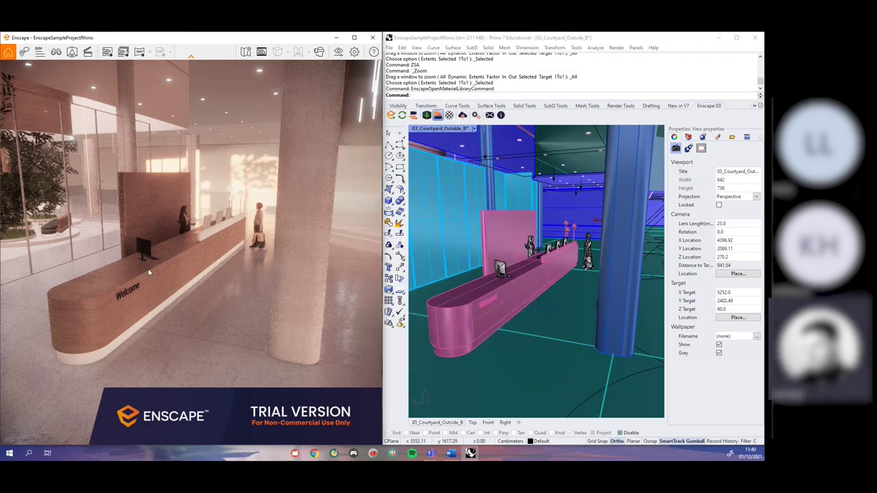
Bring back the minimized Enscape Material Library window and close it
click(718, 139)
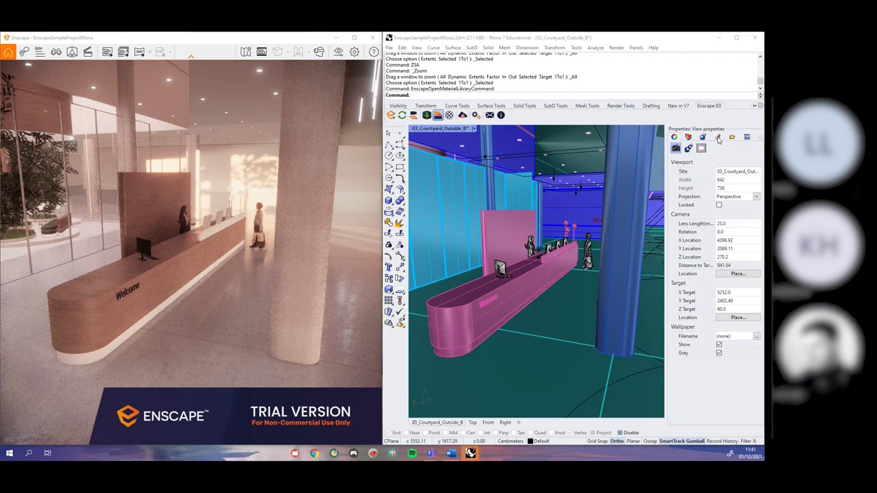
mouse_move(473, 455)
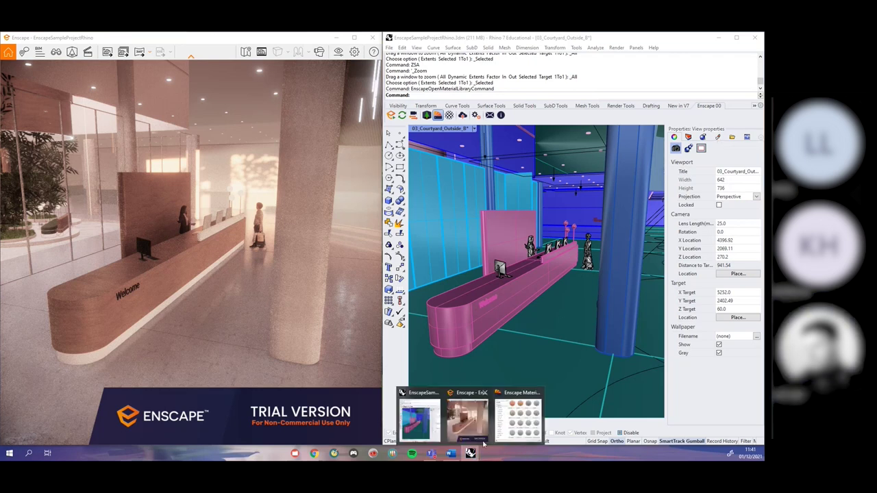
click(512, 423)
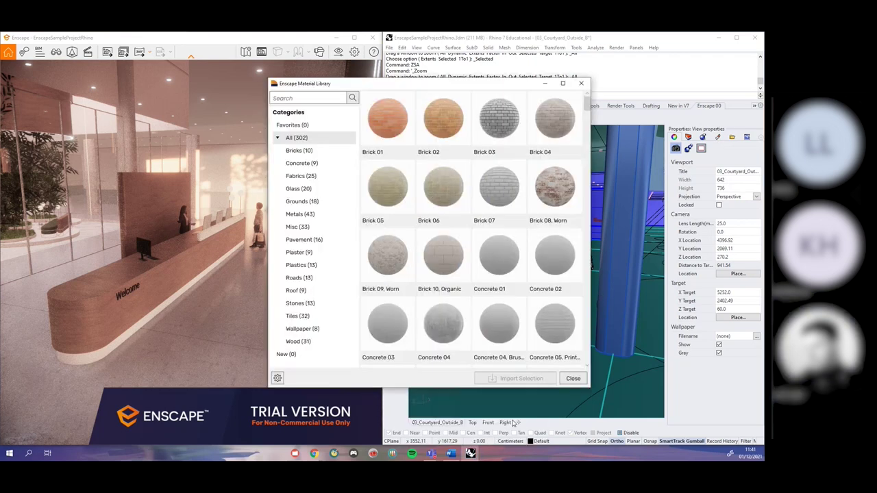
click(573, 379)
Find the imported Brick 08, Worn in Rhino's materials and assign it to the reception desk body
click(718, 137)
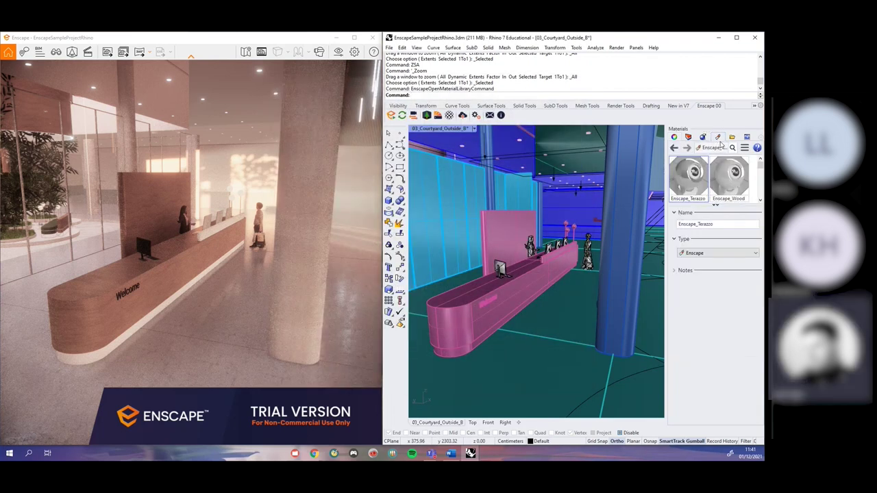
scroll(717, 182, down, 5)
scroll(717, 185, down, 2)
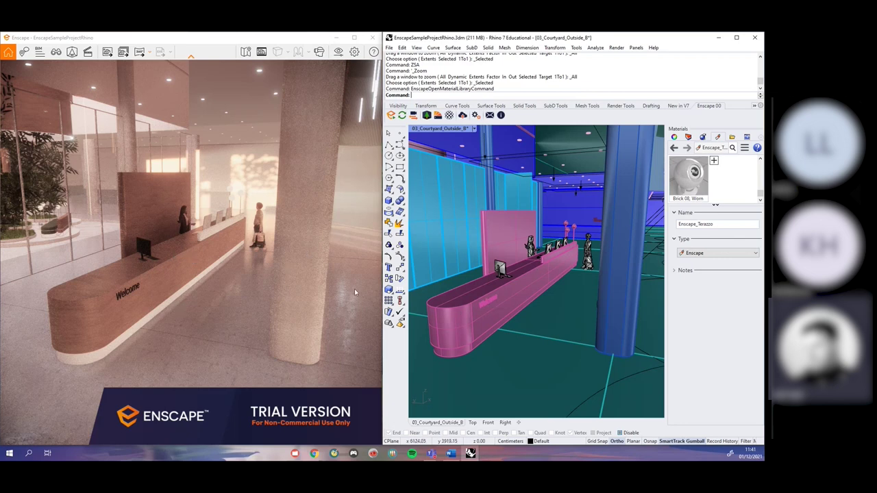
click(461, 324)
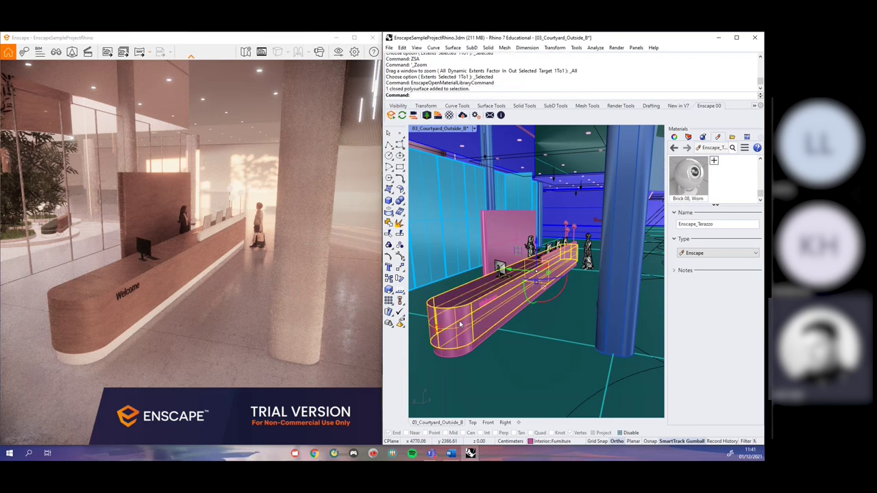
right_click(685, 177)
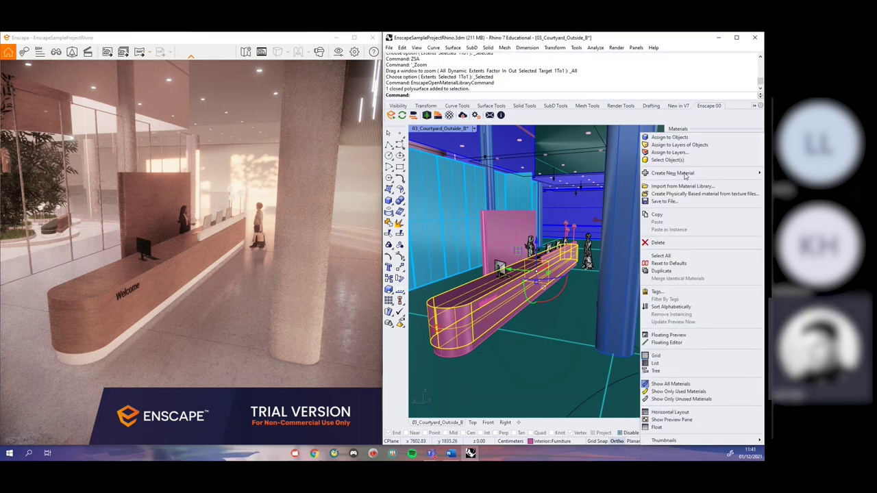
click(669, 138)
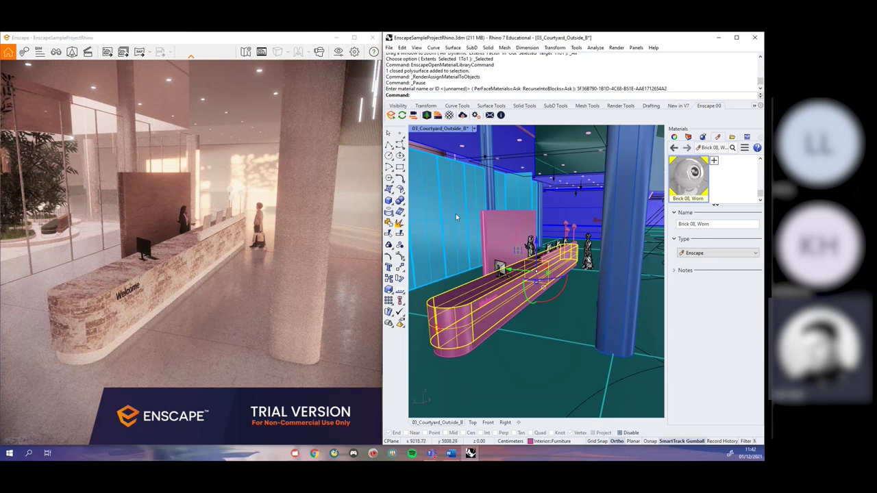
Open the Enscape Material Editor, view the settings of Brick 08, Worn, and close the editor
click(450, 119)
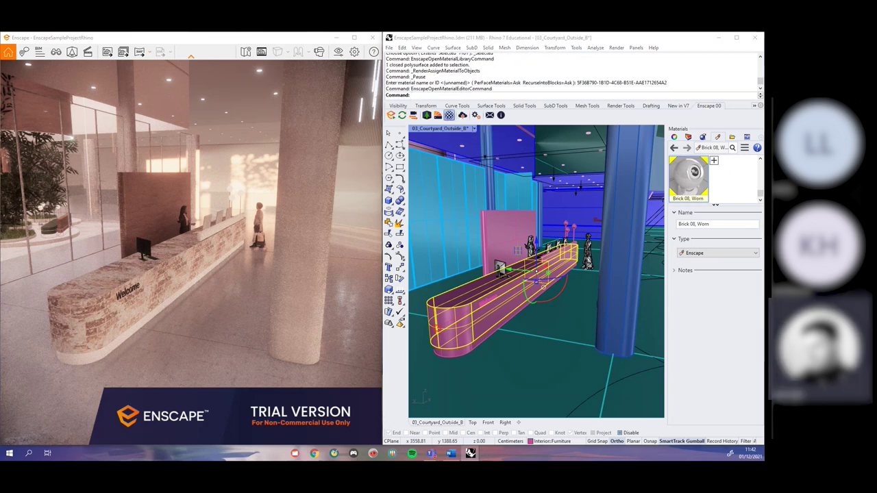
drag(435, 251, 431, 77)
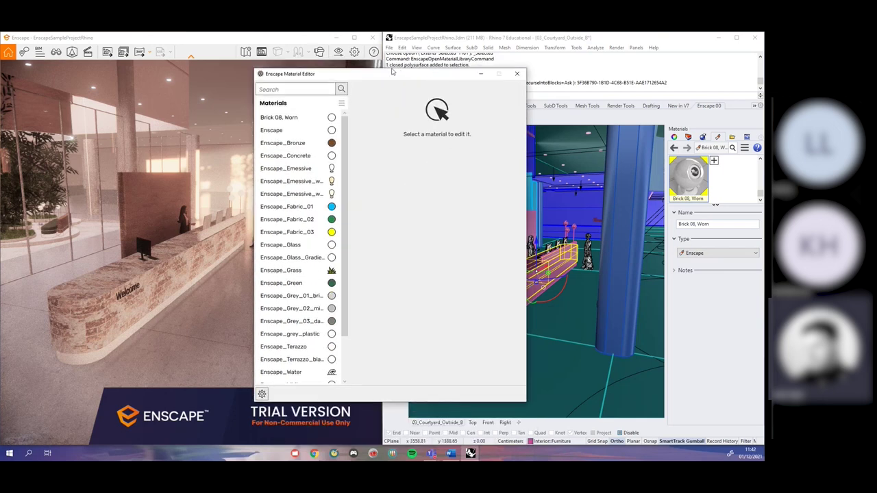
click(297, 121)
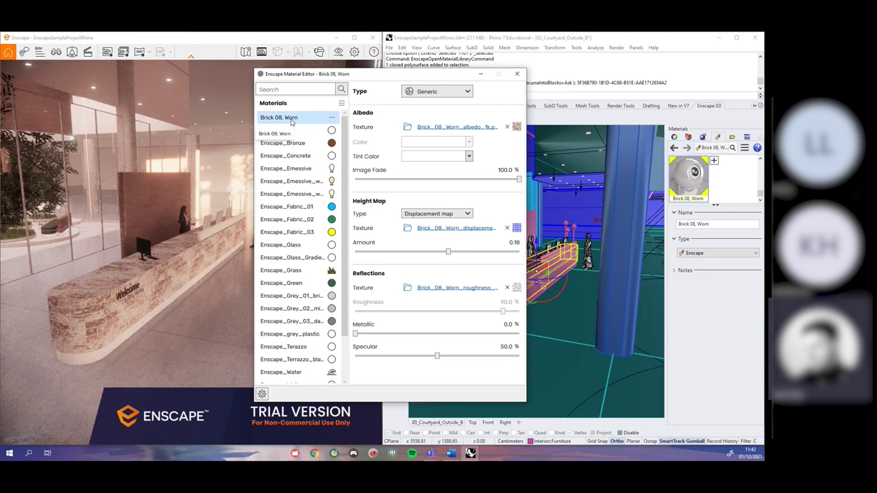
click(480, 74)
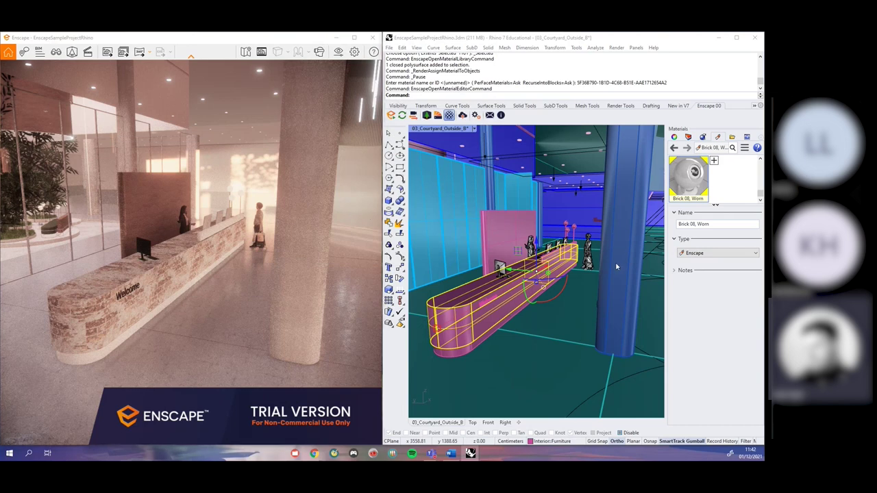
mouse_move(473, 451)
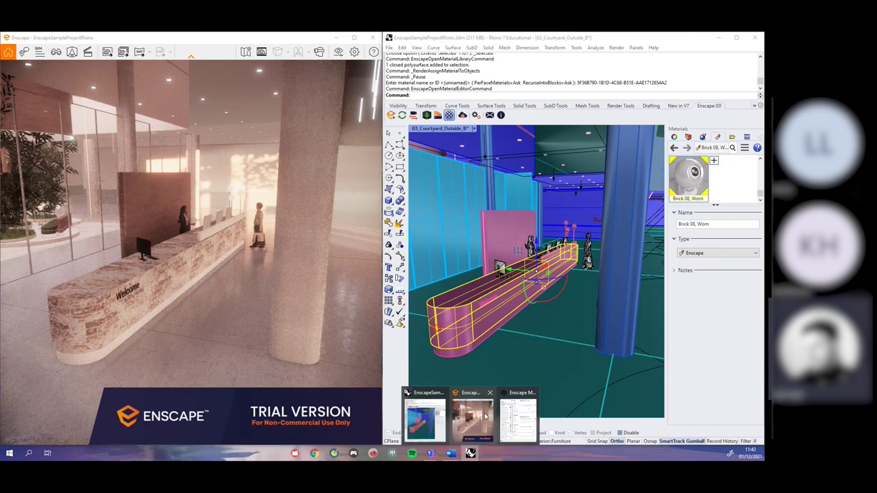
click(519, 414)
click(517, 73)
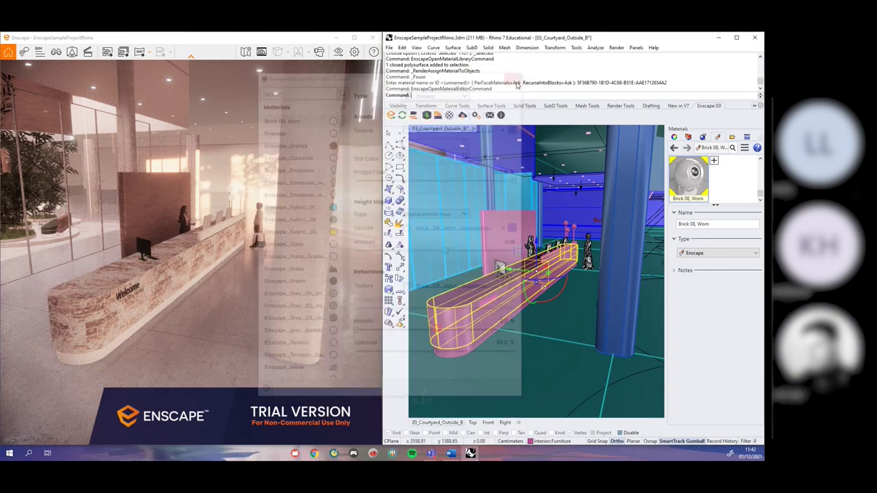
Check which objects use Brick 08, Worn by selecting the round column and other objects, ending with the reception desk body
click(595, 351)
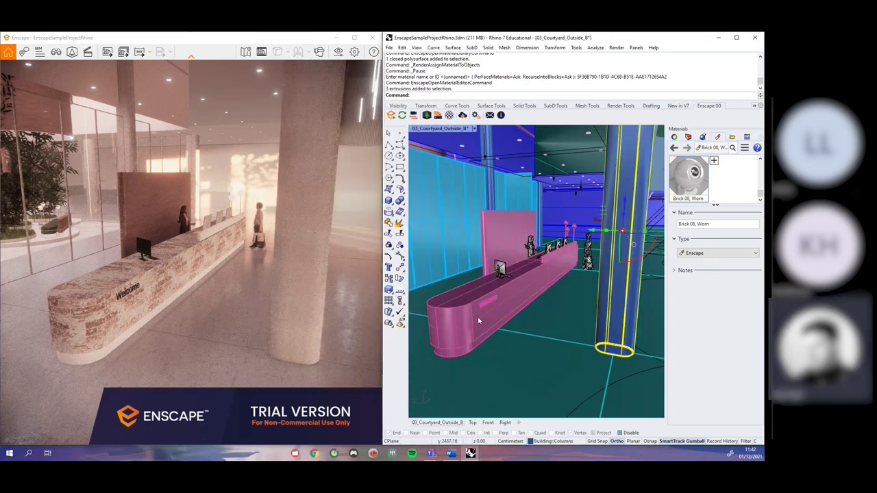
click(453, 315)
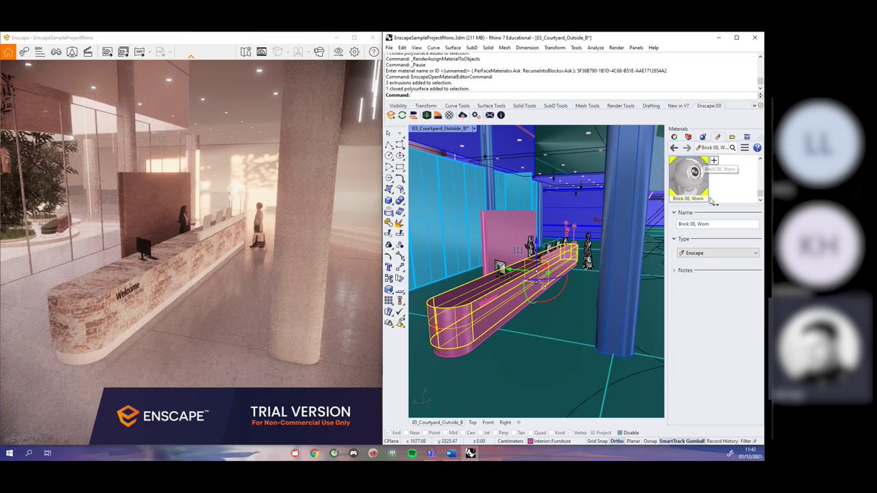
click(470, 316)
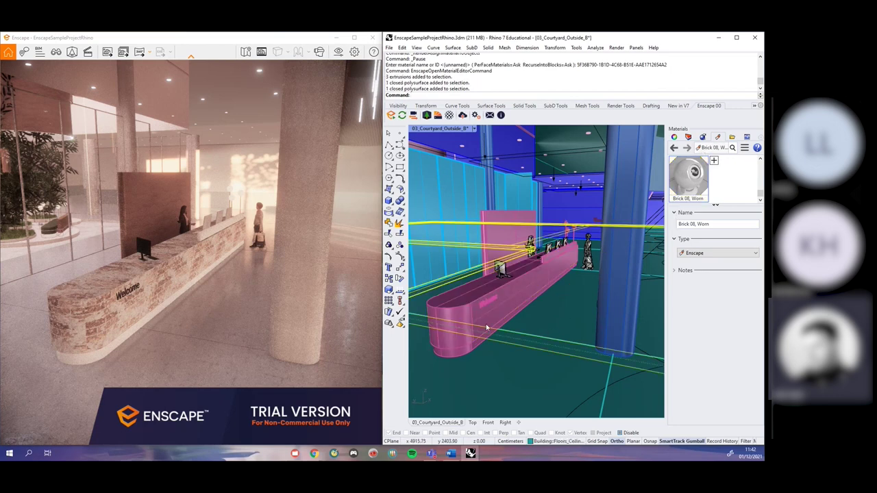
click(463, 308)
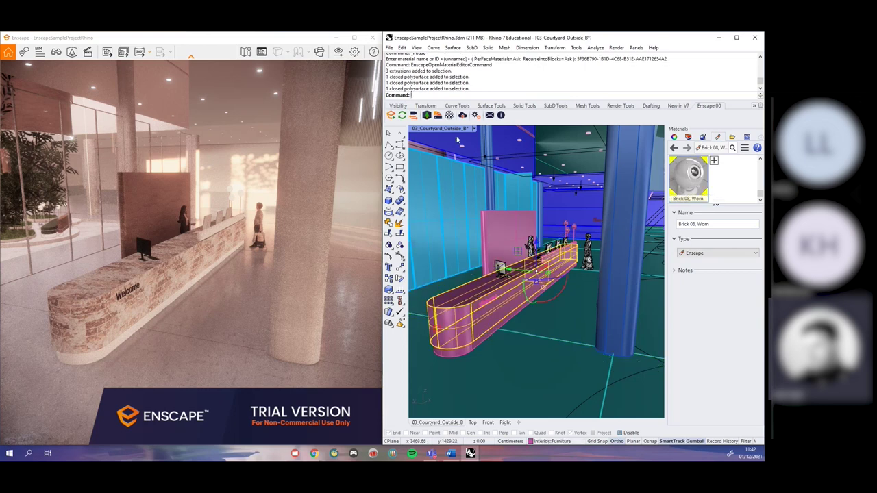
Reopen the Enscape Material Editor with Brick 08, Worn loaded, and look through the list of project materials
click(449, 115)
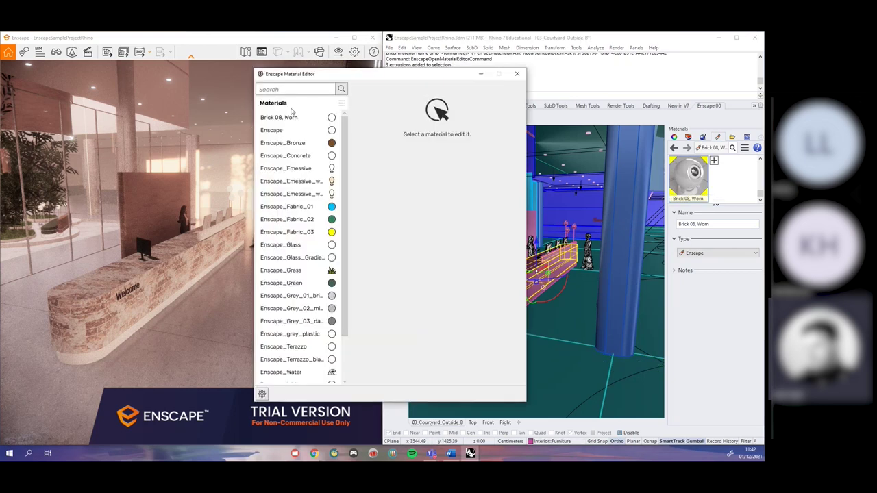
click(290, 120)
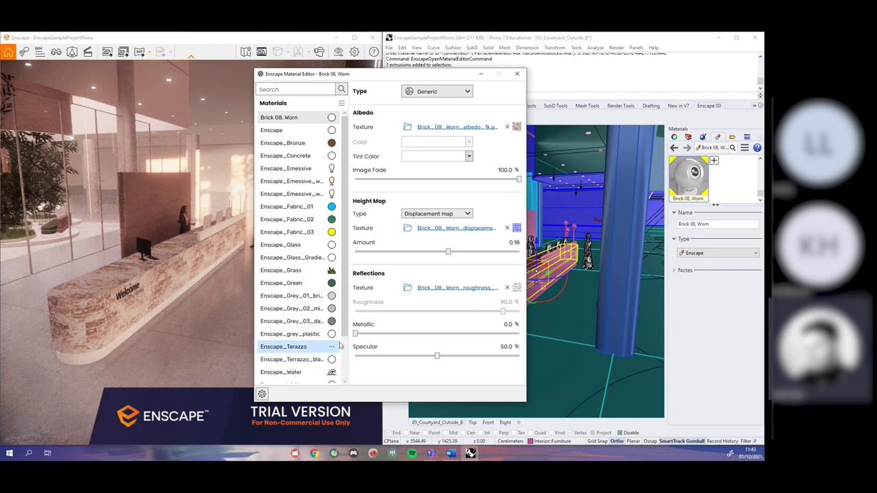
scroll(308, 346, down, 2)
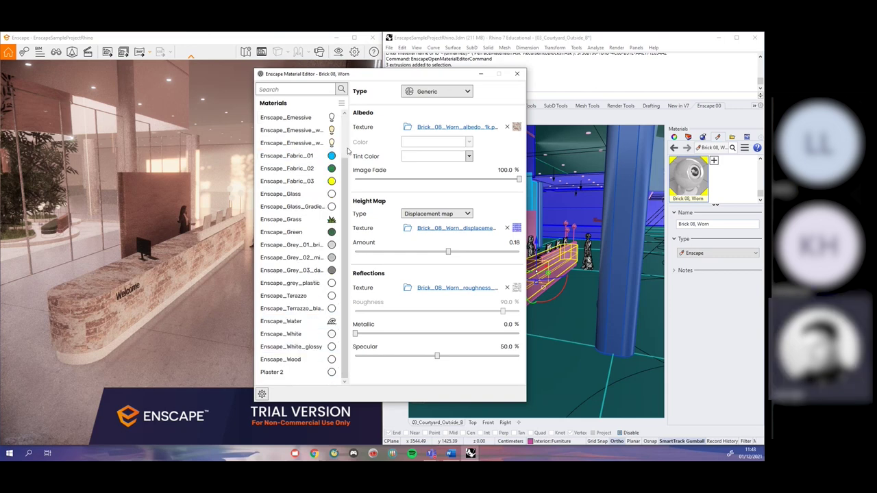
scroll(338, 114, up, 2)
scroll(339, 114, down, 2)
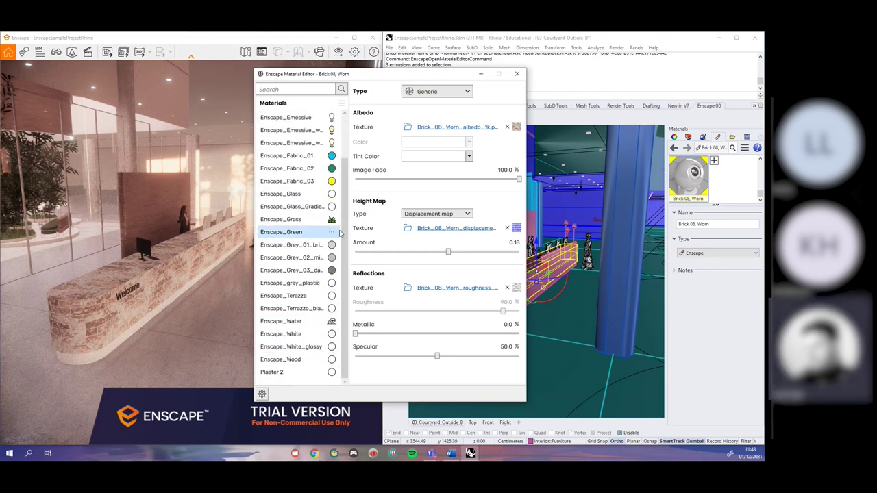
mouse_move(357, 80)
mouse_down()
mouse_move(377, 102)
mouse_move(357, 90)
mouse_move(281, 83)
mouse_move(357, 82)
mouse_up()
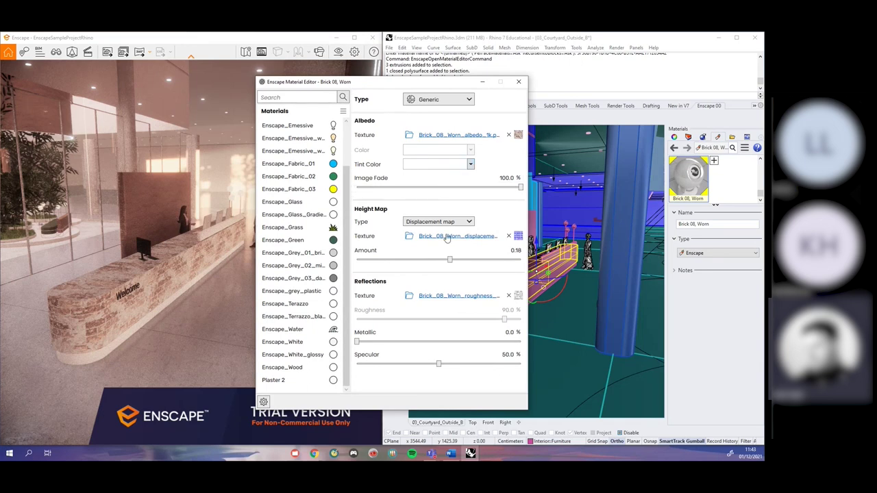
Try a displacement amount of -4.44 on Brick 08, Worn, and settle on 0.52 with metallic at 9.7 %
drag(450, 260, 384, 260)
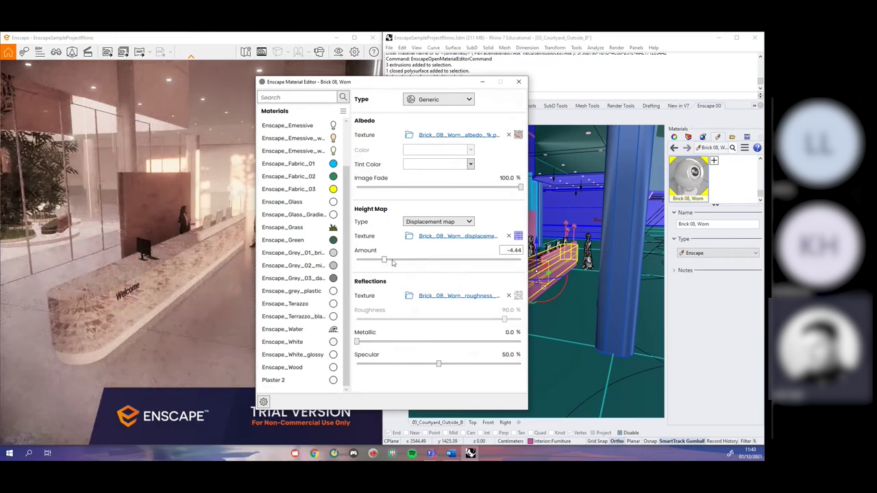
drag(385, 260, 457, 261)
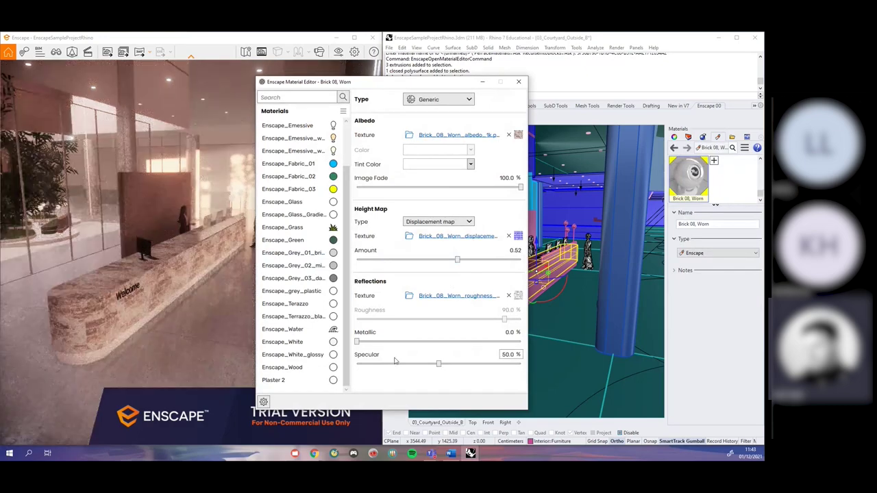
mouse_move(357, 344)
mouse_down()
mouse_move(429, 342)
mouse_move(372, 341)
mouse_up()
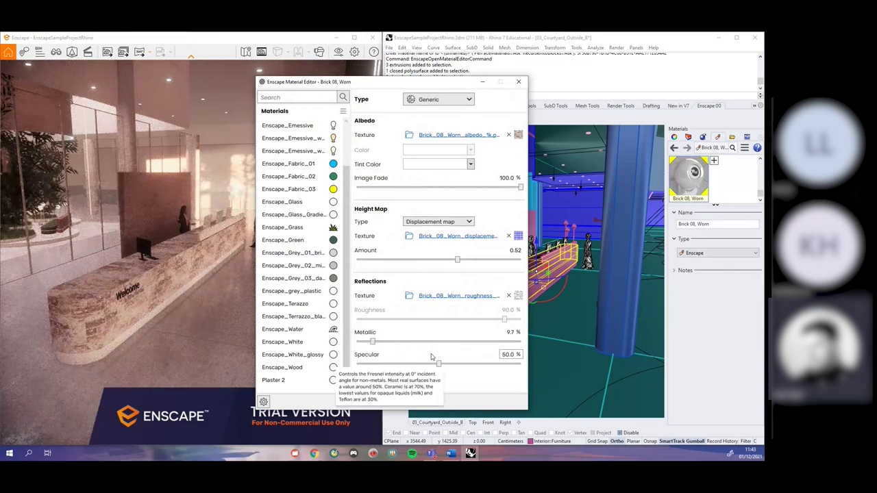
Move the material editor clear of the render and bring Enscape's camera close to the desk to examine the brick surface
drag(423, 190, 522, 188)
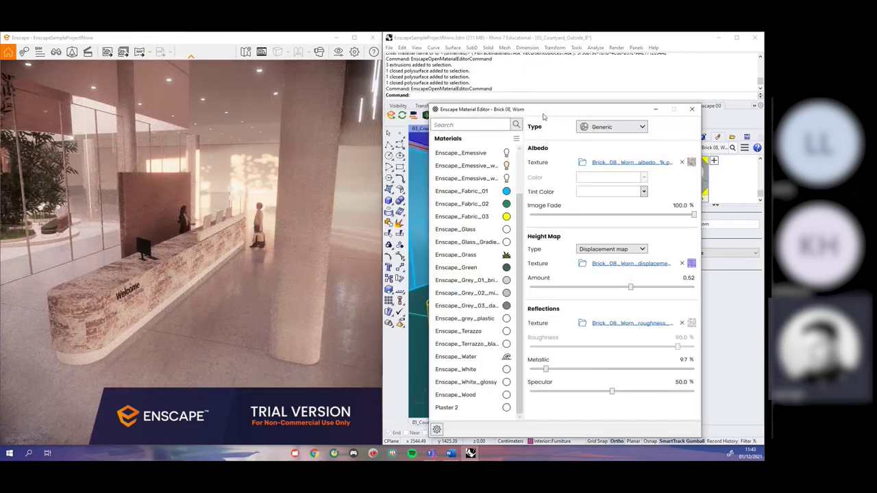
mouse_move(163, 266)
right_down()
mouse_move(199, 260)
mouse_move(167, 266)
right_up()
key(w)
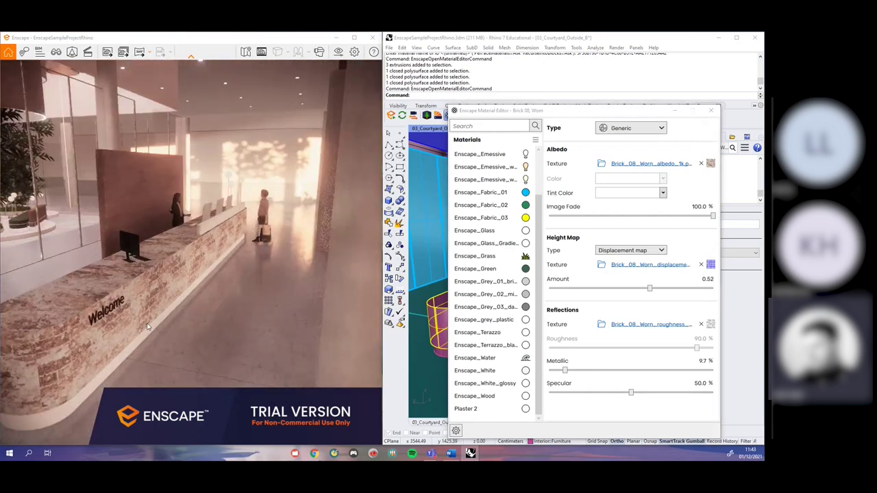
mouse_move(191, 252)
right_down()
mouse_move(116, 252)
mouse_move(181, 251)
right_up()
mouse_move(296, 288)
right_down()
mouse_move(278, 290)
mouse_move(313, 288)
right_up()
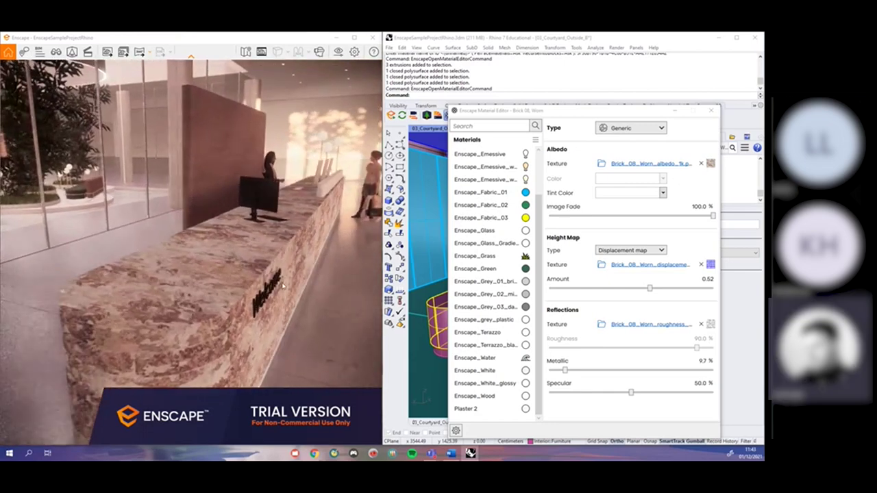
Try the Carpet and Clearcoat types on Brick 08, Worn, and change the material type to Grass
click(621, 132)
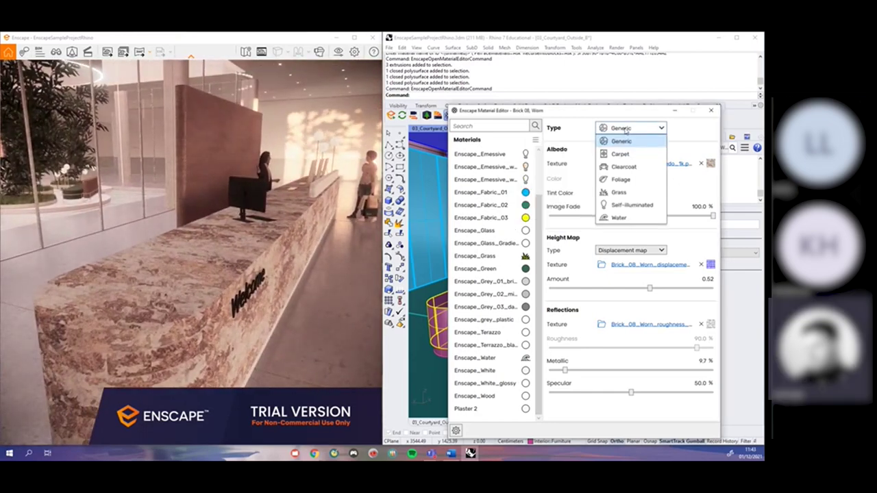
click(620, 154)
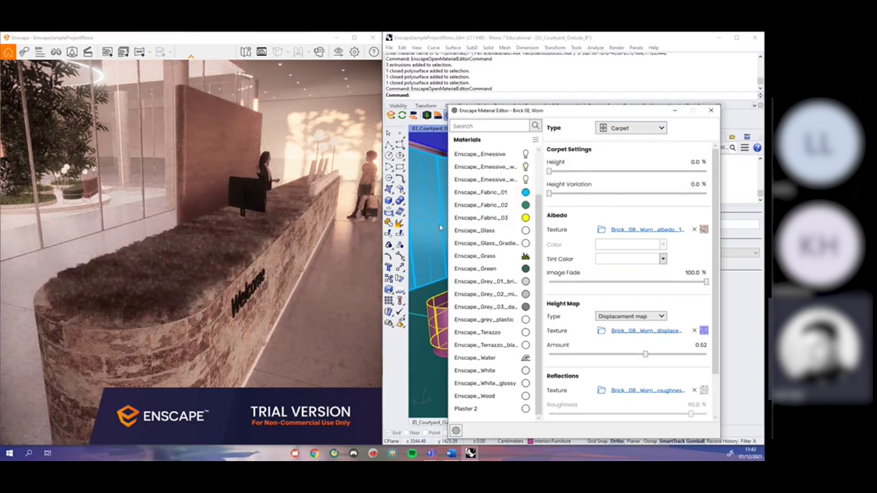
click(620, 131)
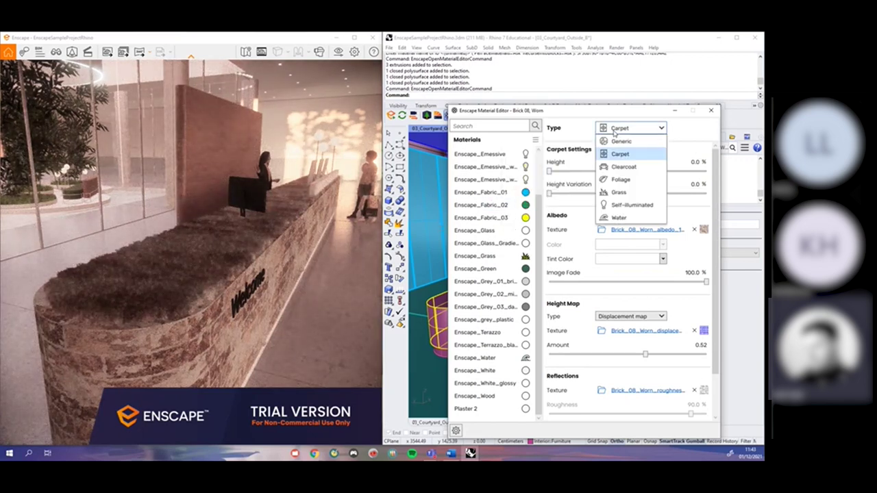
click(628, 168)
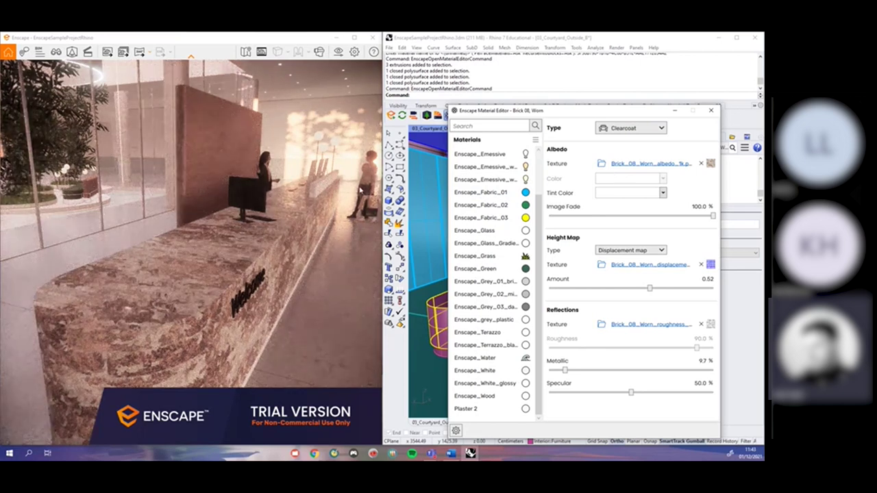
click(627, 128)
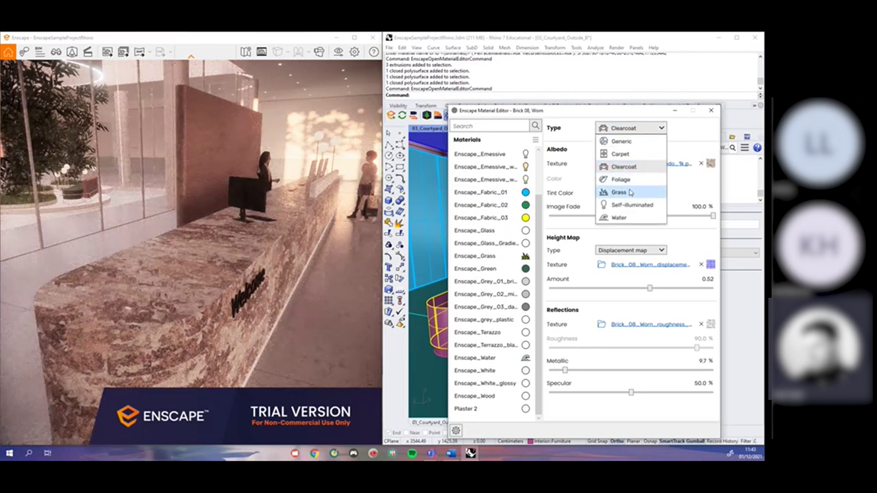
click(627, 192)
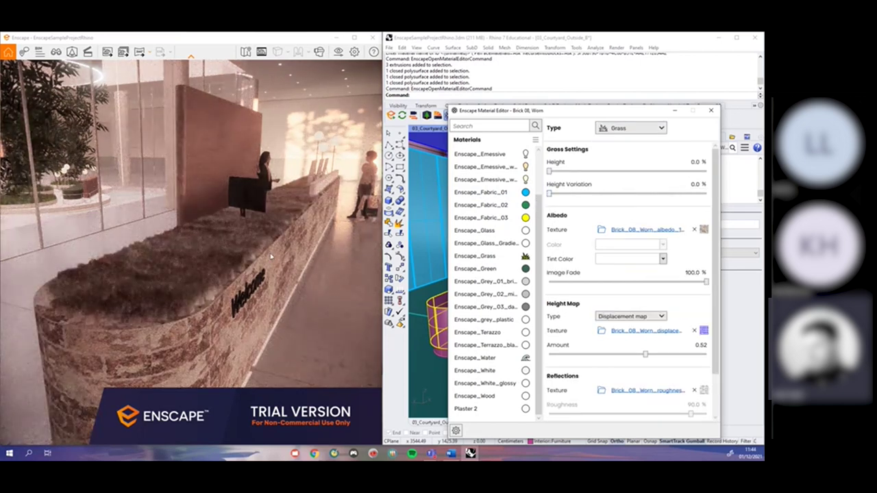
Change the Brick 08, Worn material type to Water, with wave height and wave scale both at 100 %
click(630, 129)
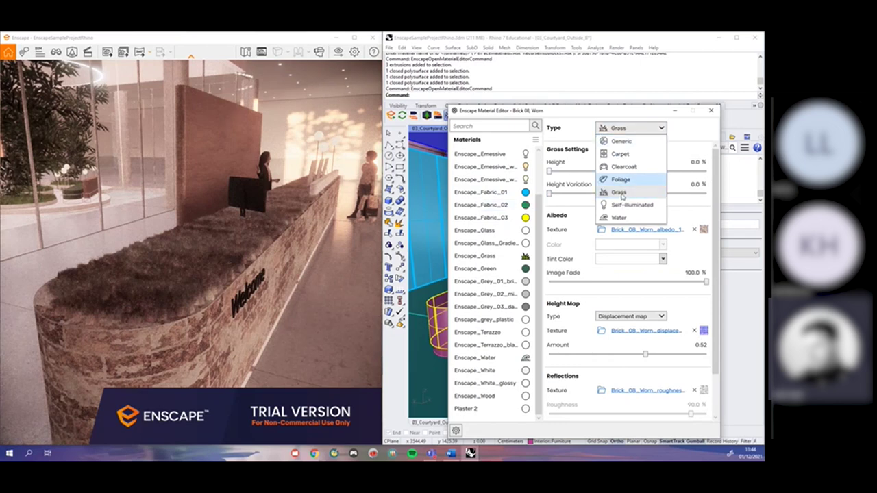
click(618, 218)
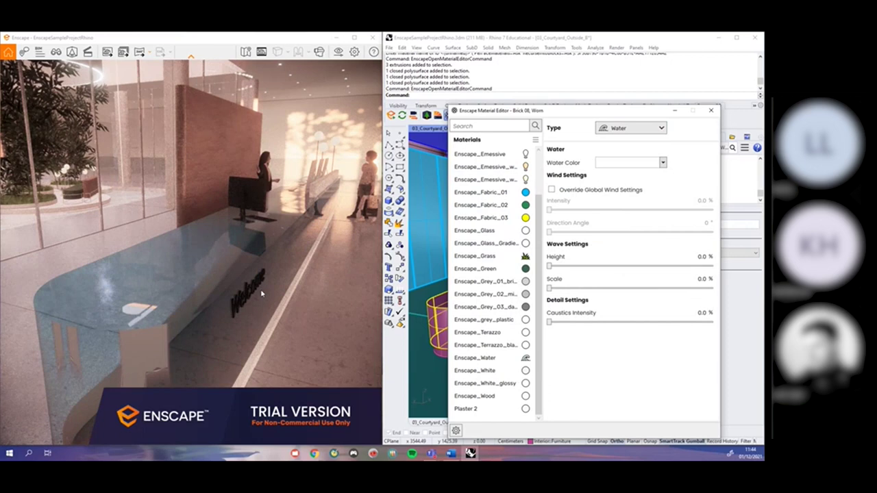
right_drag(335, 311, 301, 317)
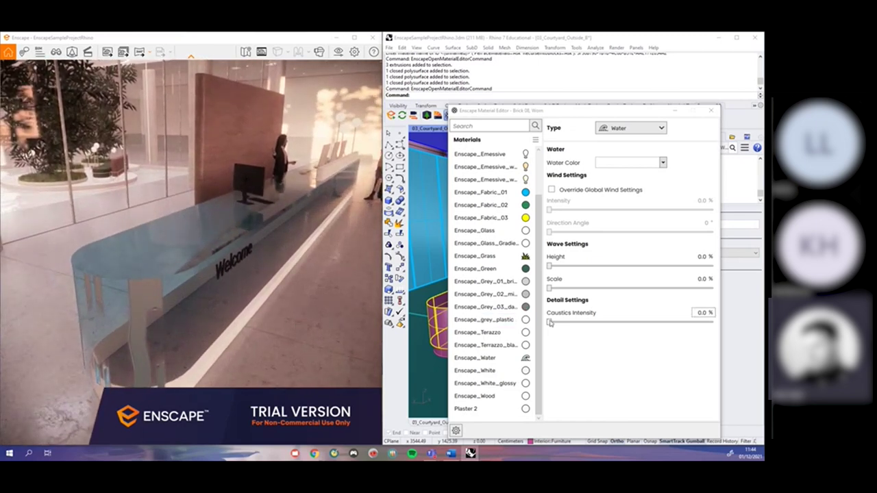
drag(549, 287, 713, 288)
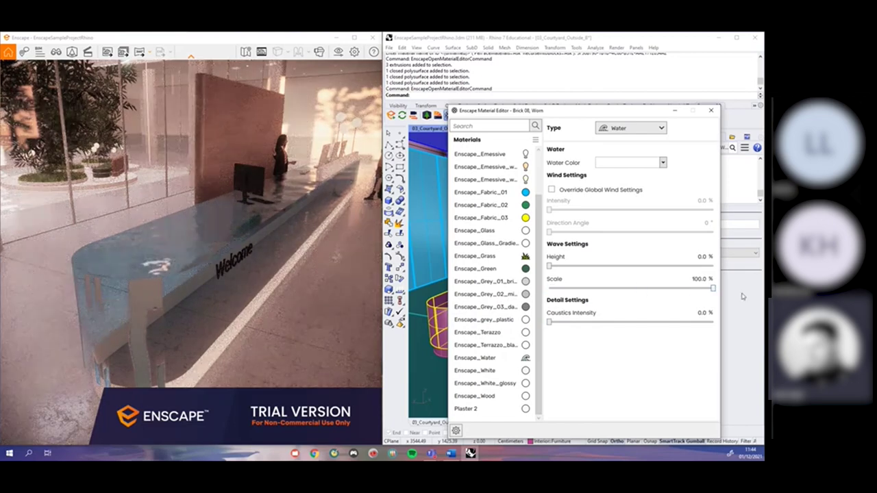
mouse_move(192, 253)
right_down()
mouse_move(154, 206)
mouse_move(195, 254)
right_up()
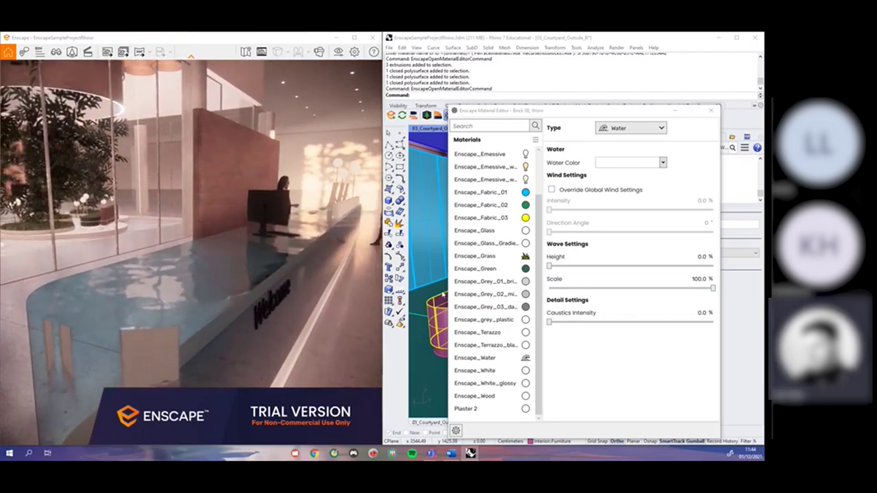
drag(549, 267, 713, 267)
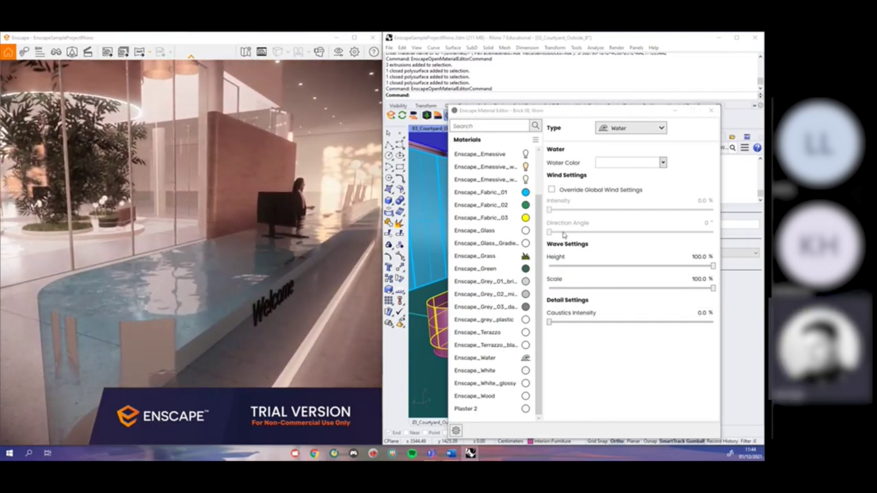
Override the global wind settings for the water material and view the desk's surface from closer and farther away
click(551, 190)
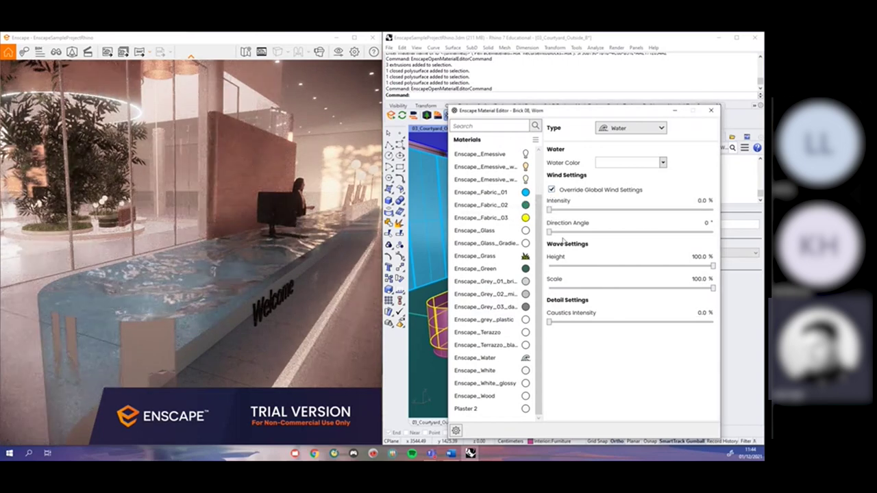
click(176, 328)
key(w)
drag(255, 234, 175, 264)
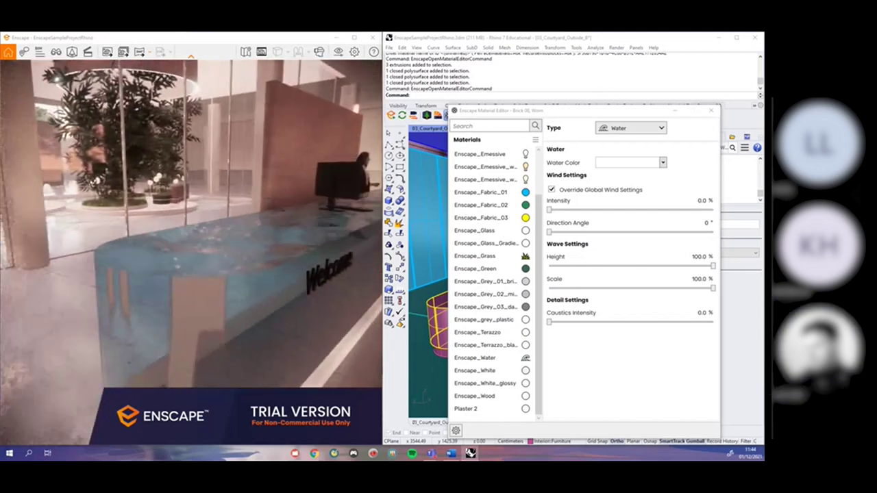
key(s)
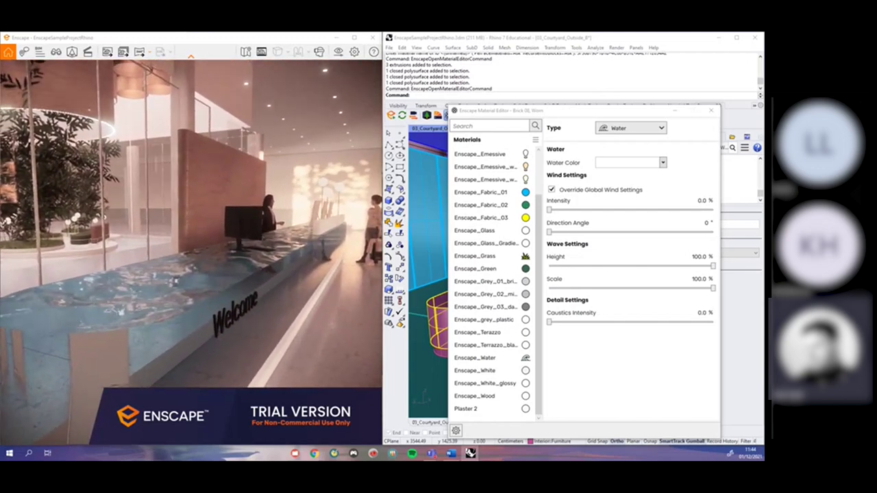
drag(237, 289, 234, 291)
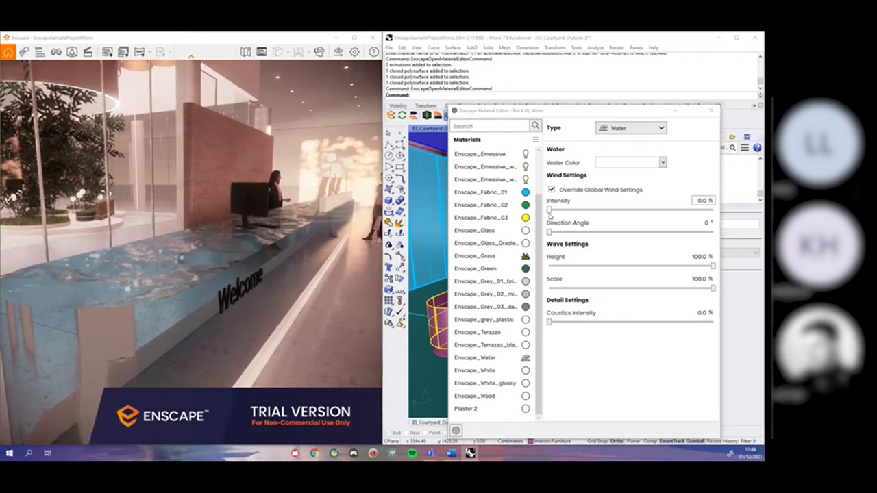
Set the water's wind intensity to 27.2 %, try direction angles of 116° and 56°, and settle on 31°
click(549, 209)
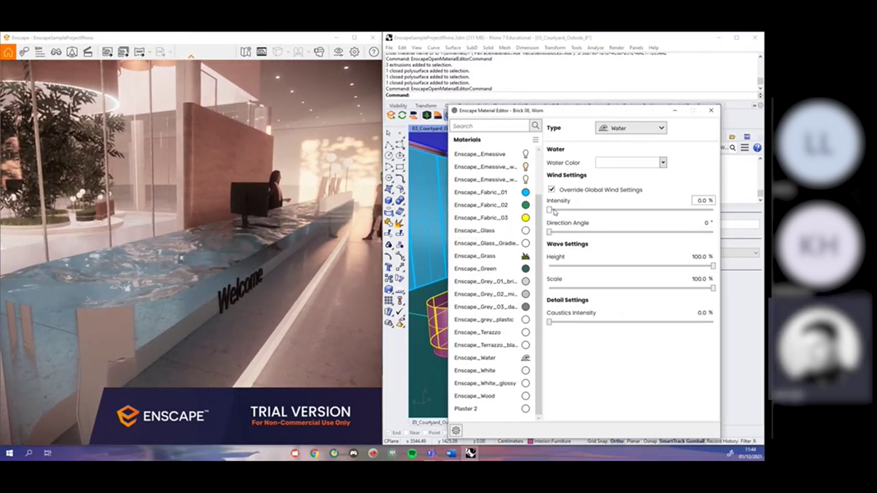
drag(548, 210, 594, 211)
drag(550, 232, 601, 232)
mouse_move(344, 238)
mouse_down()
mouse_move(348, 233)
mouse_move(349, 243)
mouse_up()
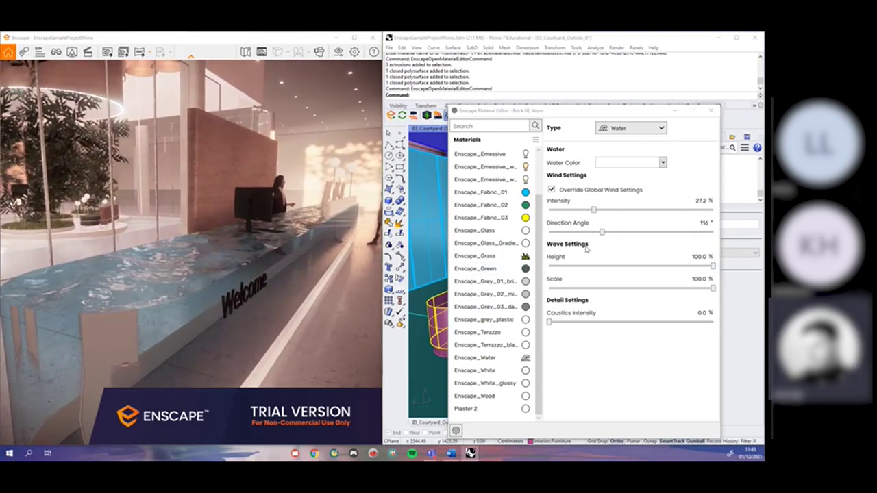
drag(600, 233, 574, 233)
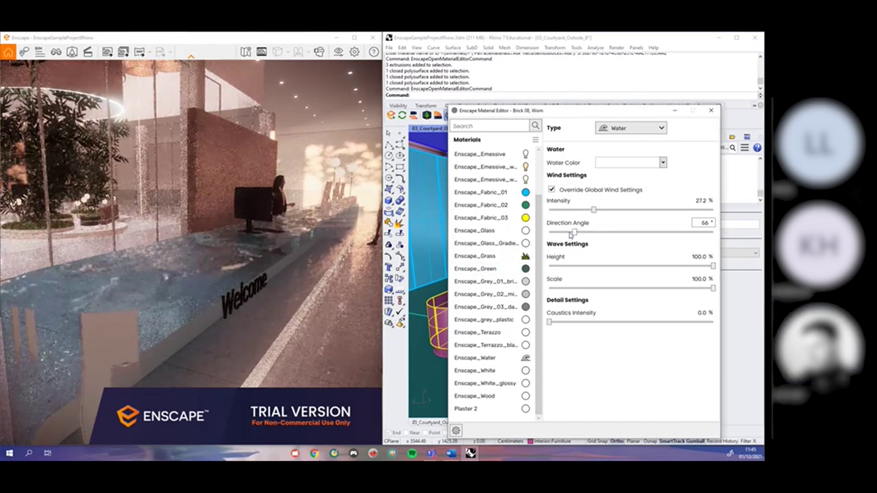
drag(267, 286, 270, 294)
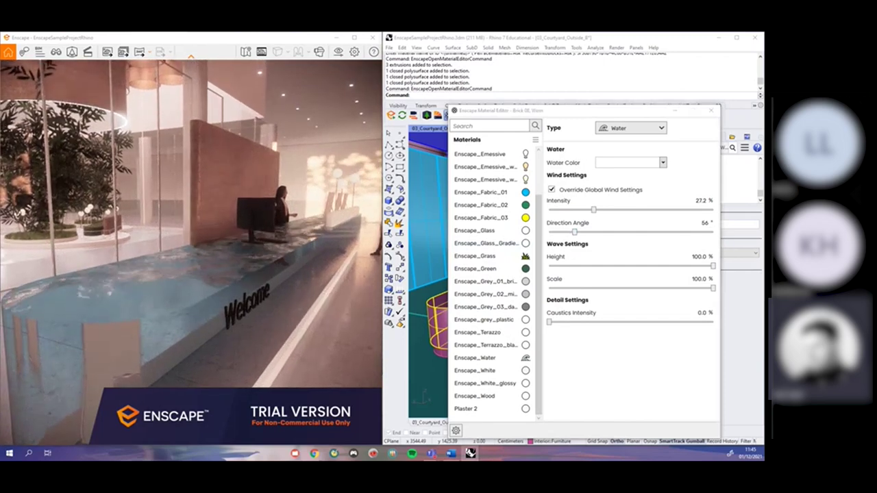
drag(574, 231, 563, 232)
drag(308, 287, 309, 295)
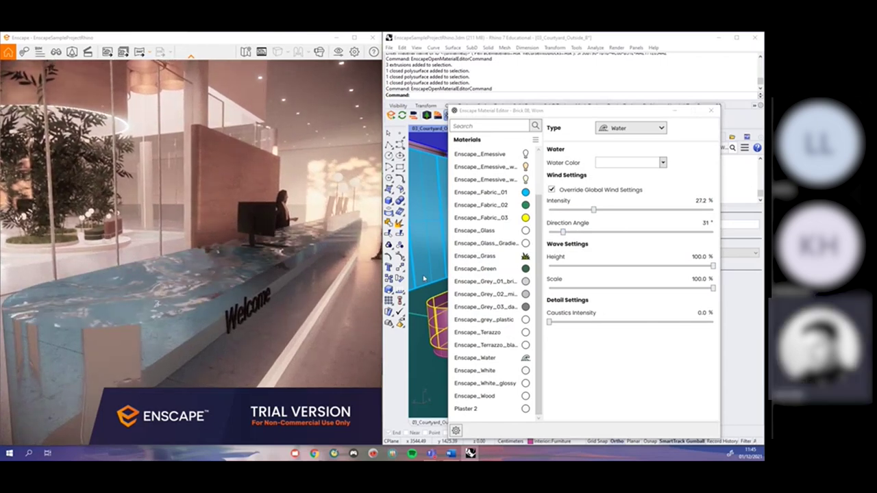
Look up at the ceiling lights in the render, then change the Brick 08, Worn type to Self-illuminated with the desk in view
click(627, 131)
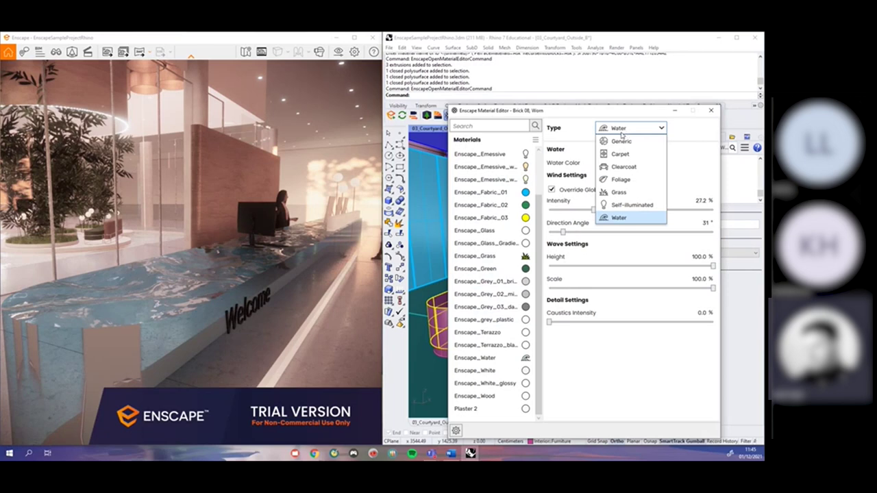
drag(235, 293, 299, 261)
key(w)
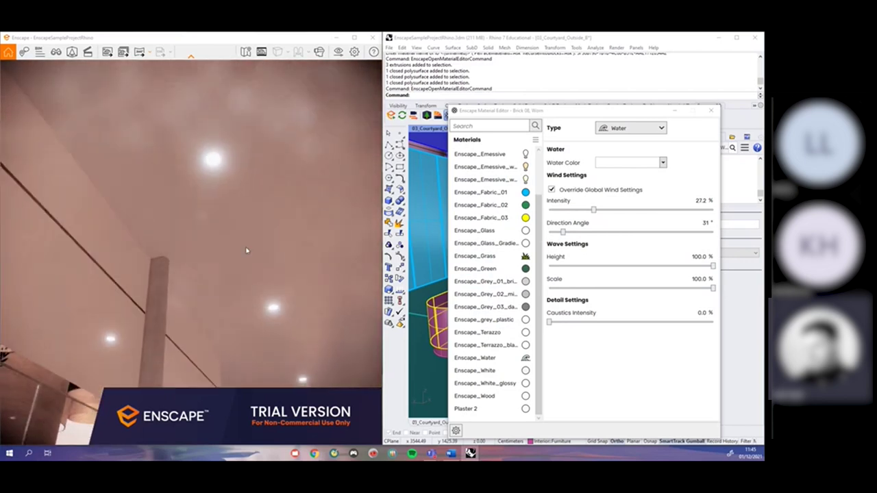
click(624, 126)
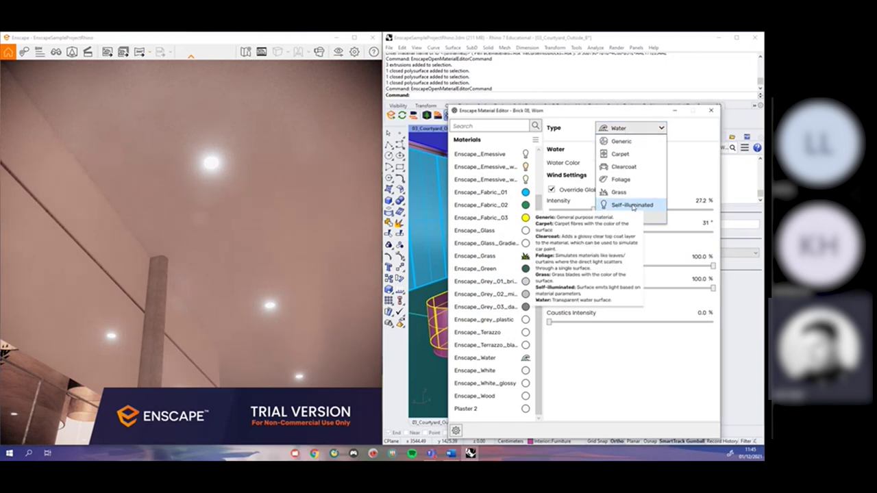
drag(239, 194, 153, 283)
click(630, 127)
click(617, 193)
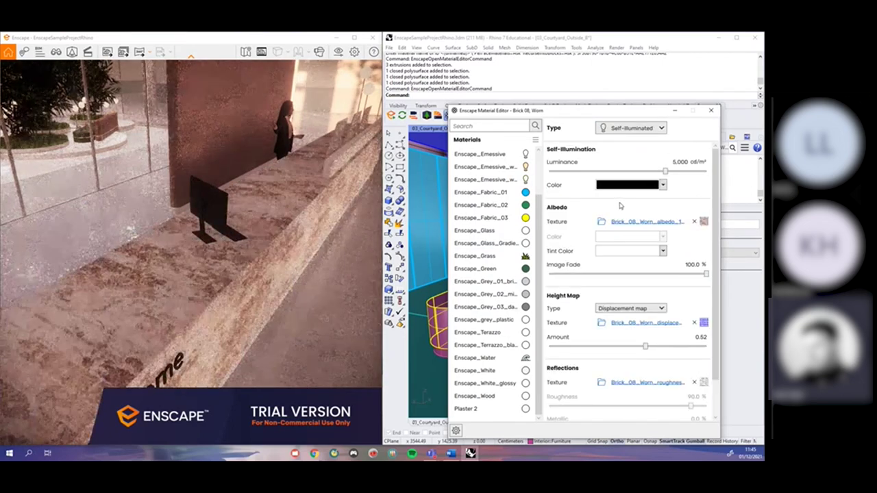
drag(313, 243, 288, 225)
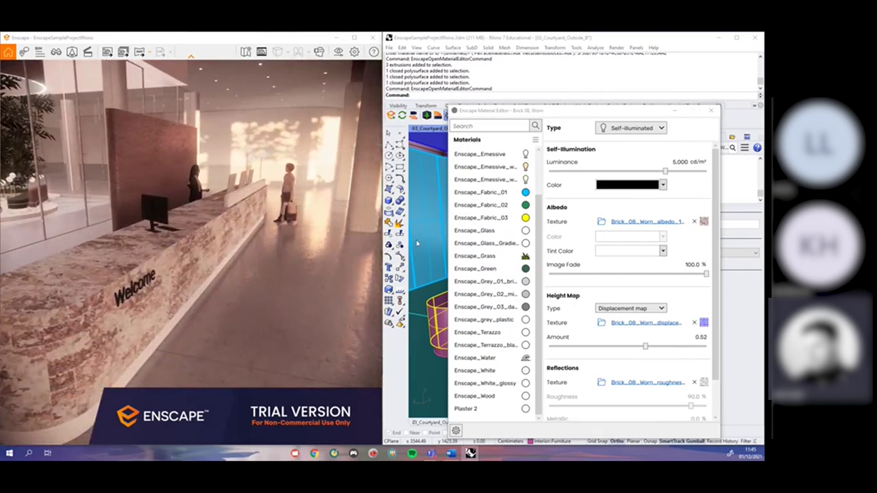
Set the self-illumination color of Brick 08, Worn to magenta
click(625, 186)
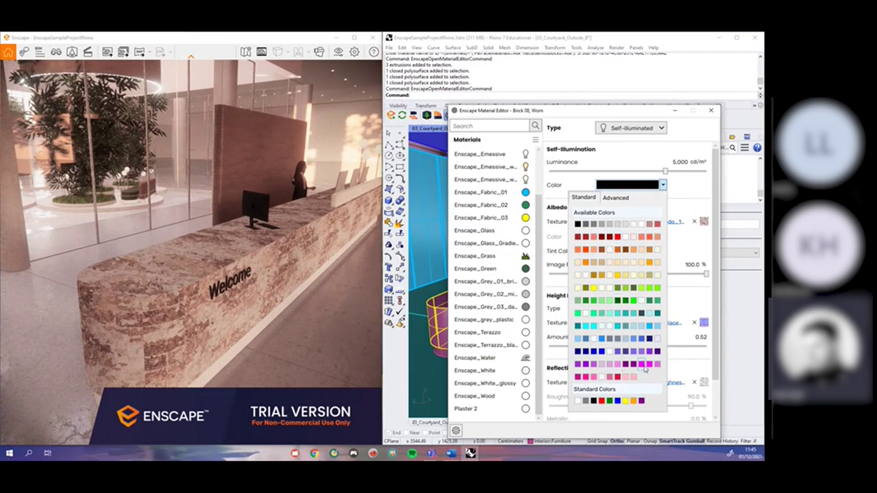
click(642, 365)
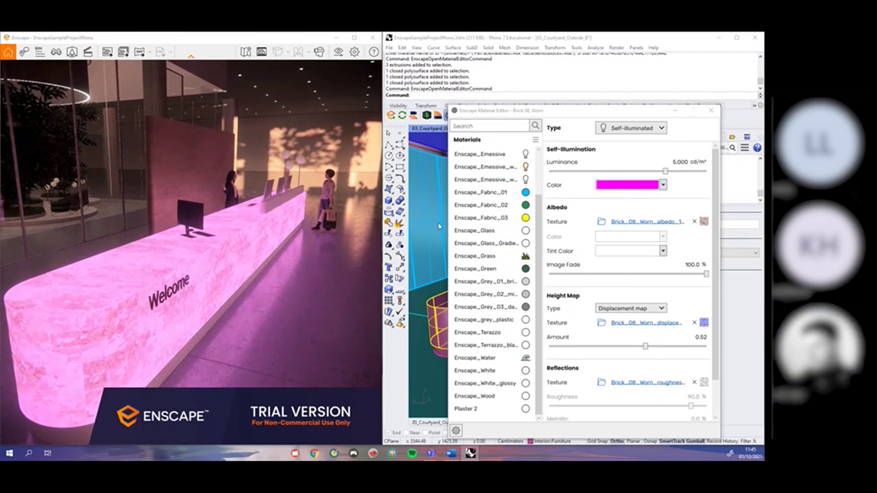
click(617, 128)
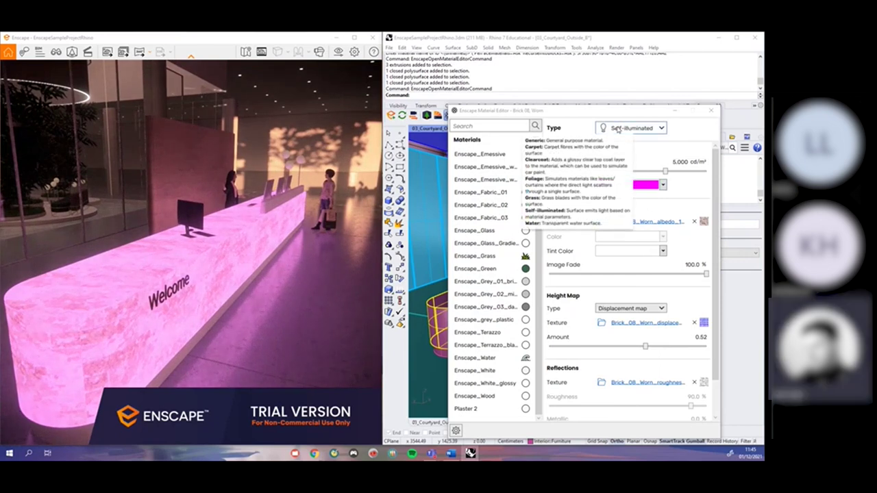
click(618, 128)
Try red and mint green as the desk's self-illumination color, and return to magenta
click(663, 185)
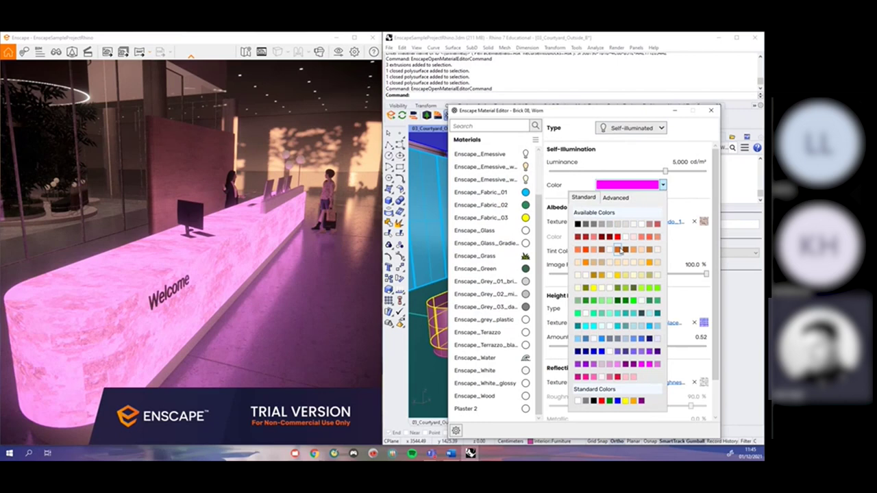
click(617, 237)
click(634, 187)
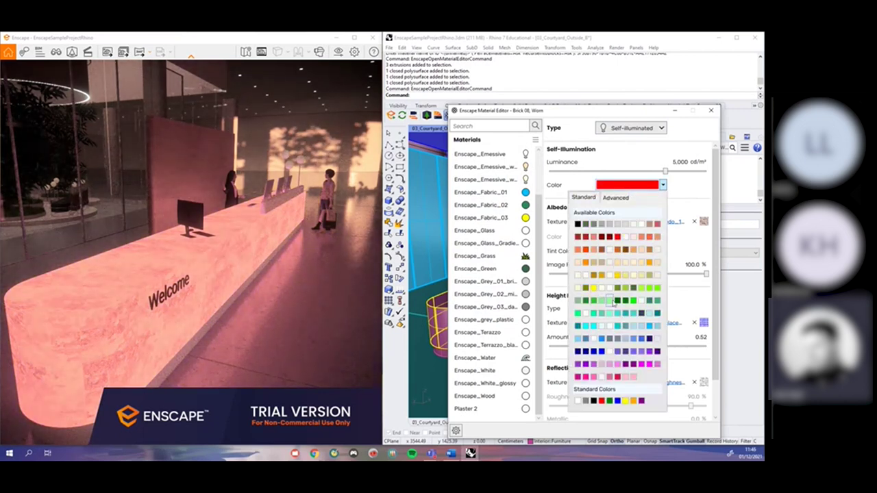
click(610, 311)
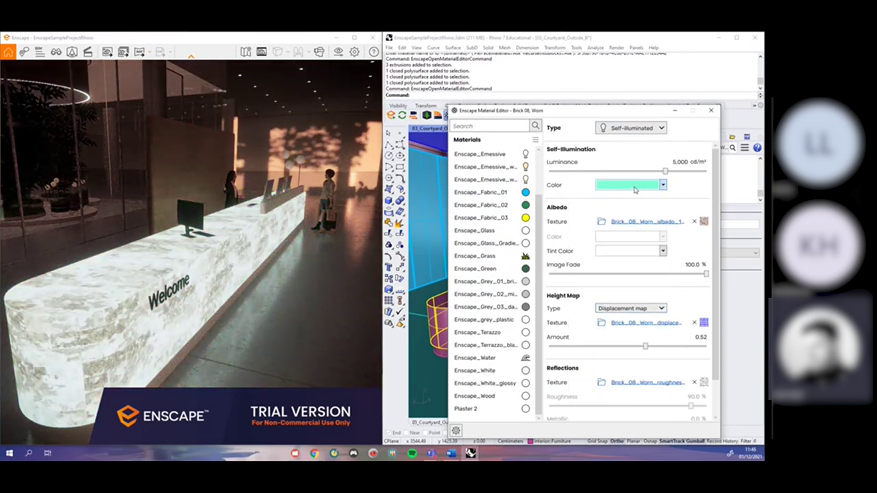
click(635, 186)
click(604, 403)
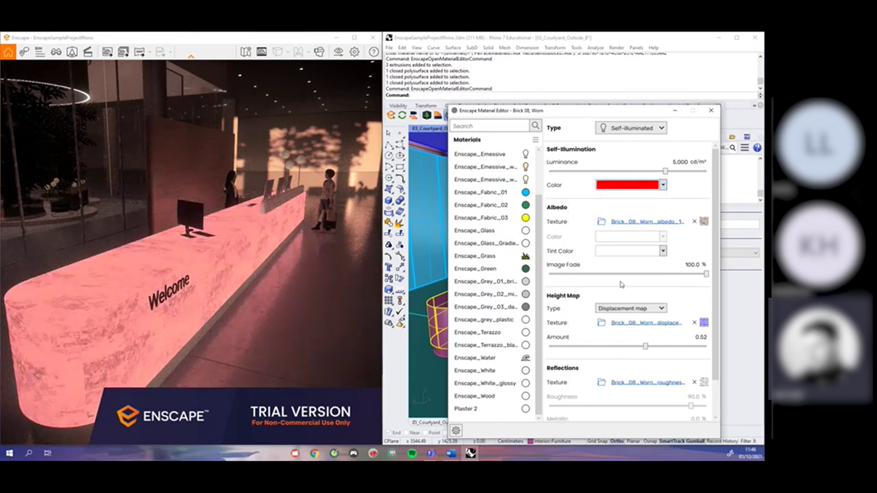
click(663, 185)
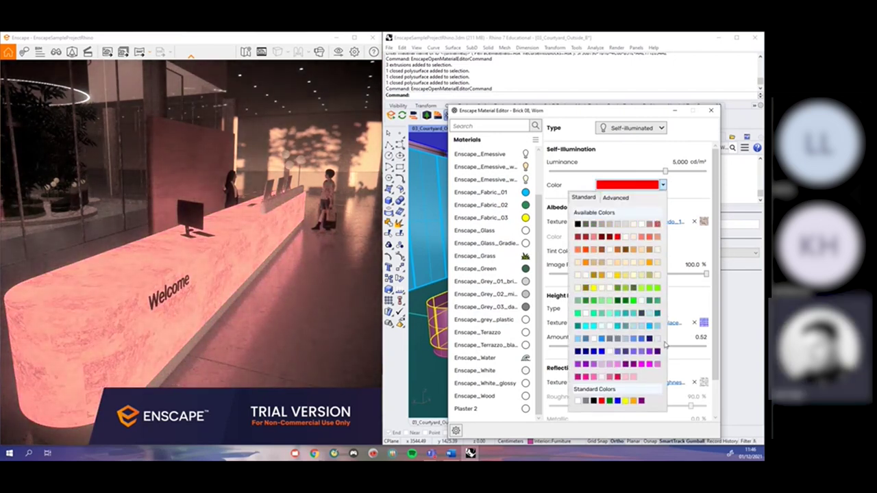
click(641, 365)
drag(243, 317, 259, 315)
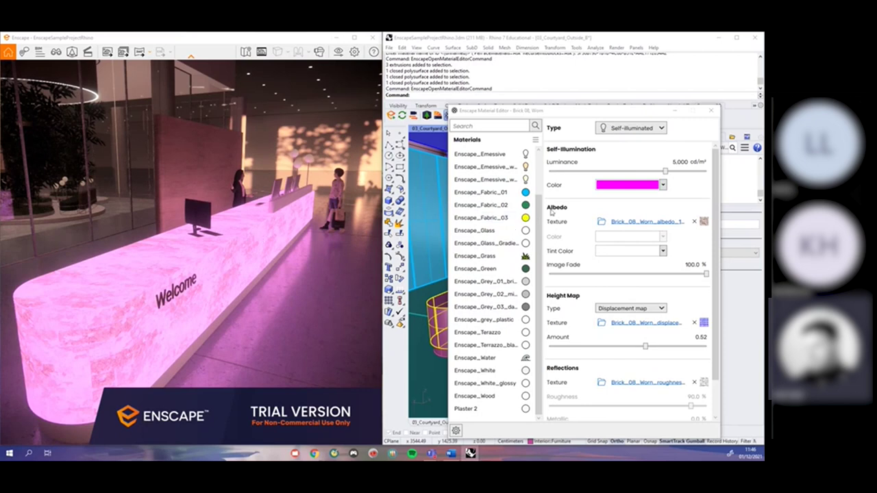
Look over the luminance and remaining texture settings of Brick 08, Worn, and close the Enscape Material Editor
mouse_move(687, 162)
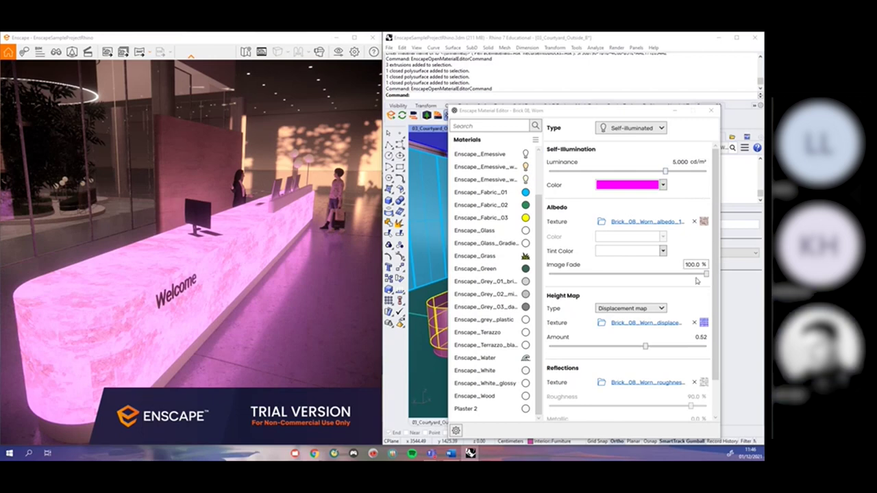
scroll(719, 305, down, 2)
scroll(719, 302, up, 2)
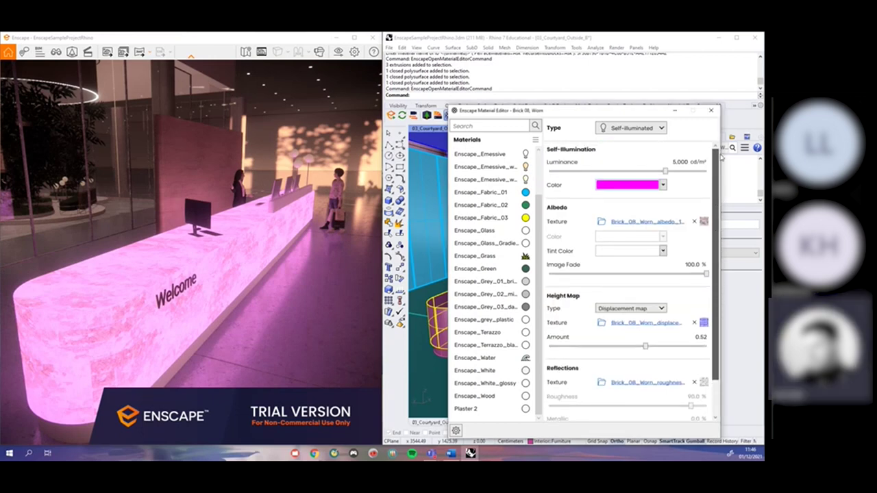
click(712, 111)
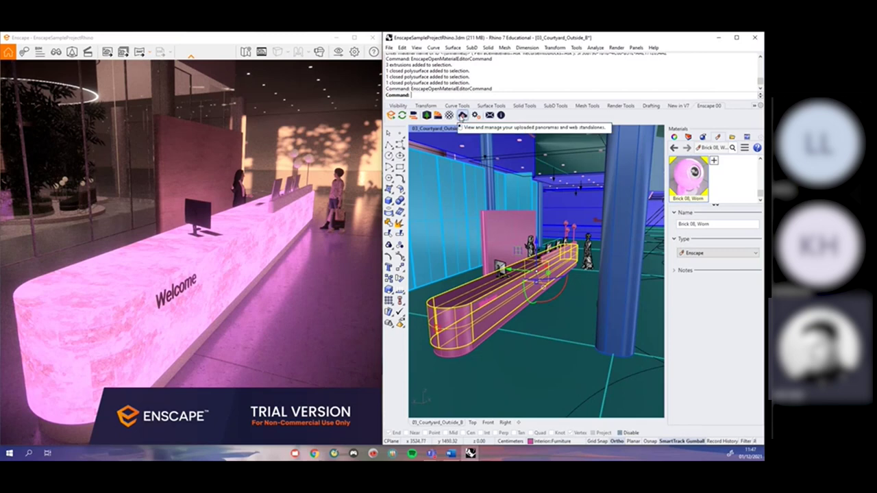
Open Enscape's Upload Management, bring its window fully into view, and show the details of the second uploaded panorama
click(462, 115)
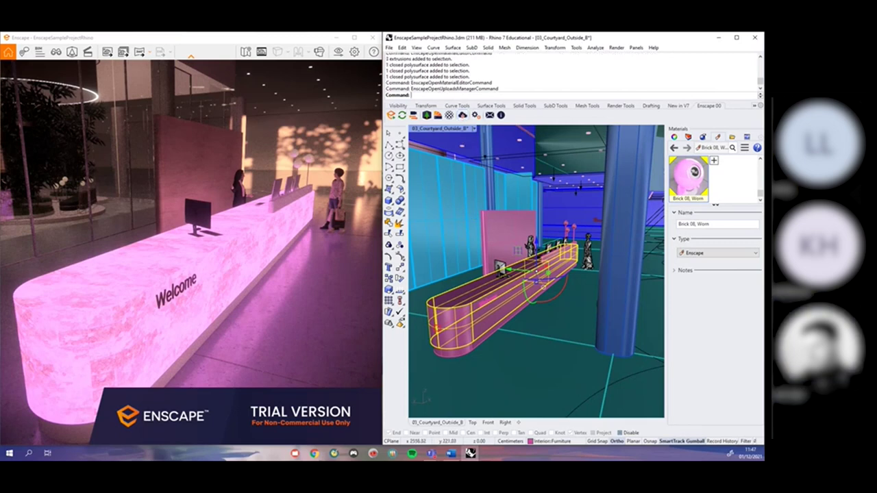
drag(290, 32, 416, 153)
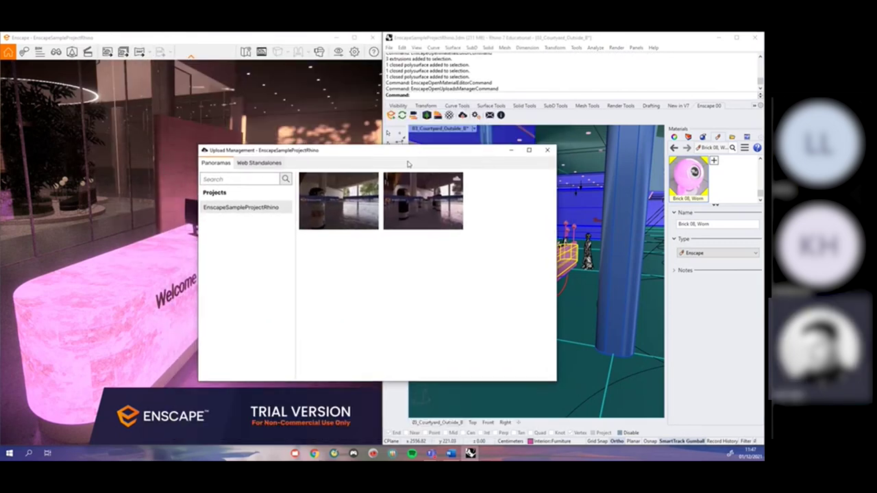
mouse_move(454, 212)
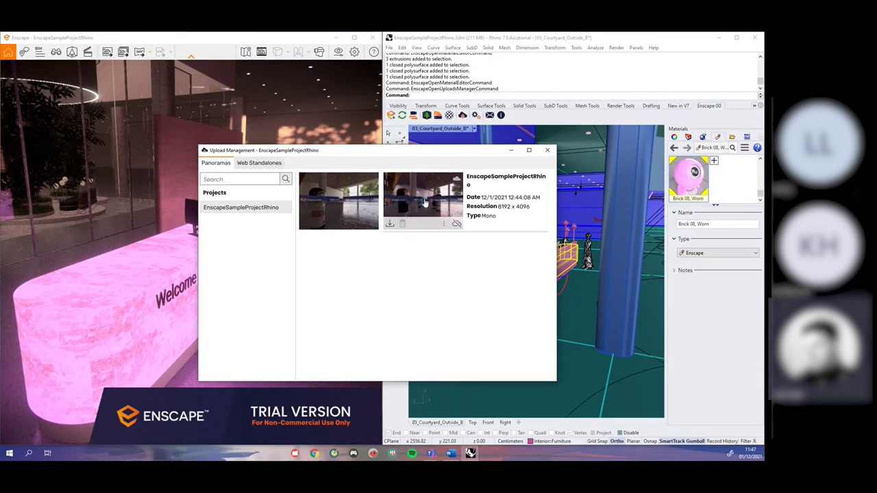
Download the second uploaded panorama as a JPEG image into the Enscape Renders folder
click(425, 203)
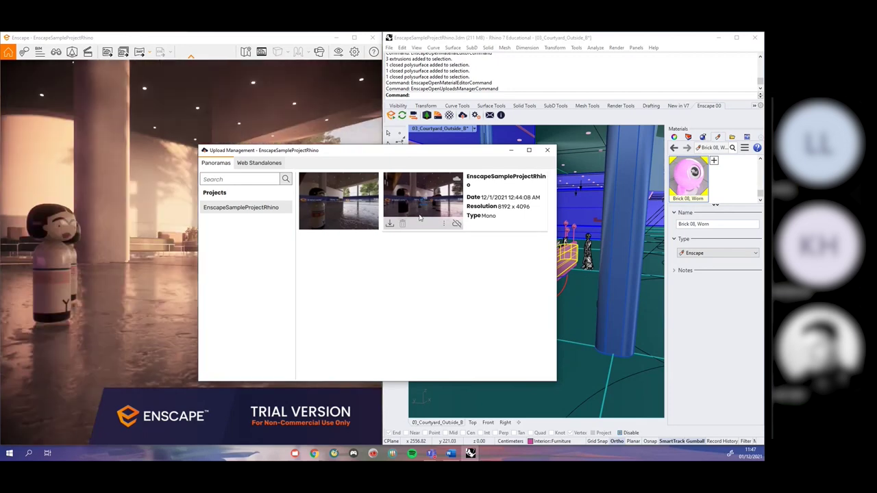
drag(333, 152, 549, 163)
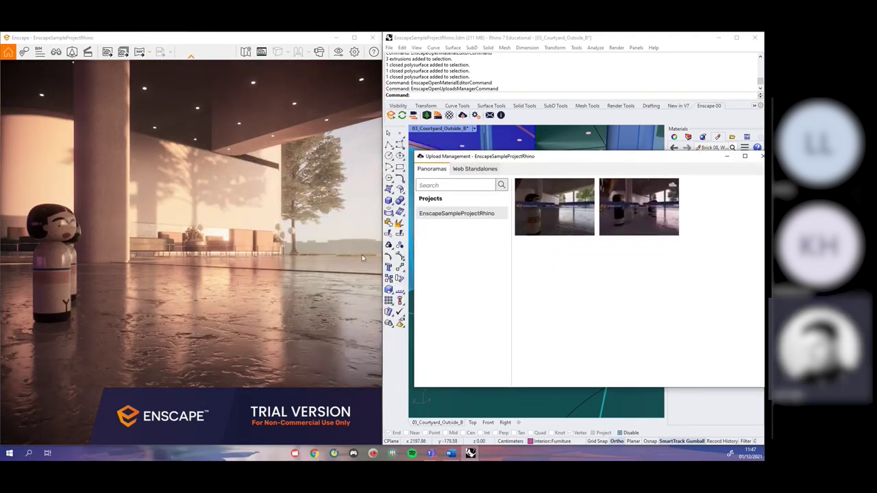
mouse_move(648, 214)
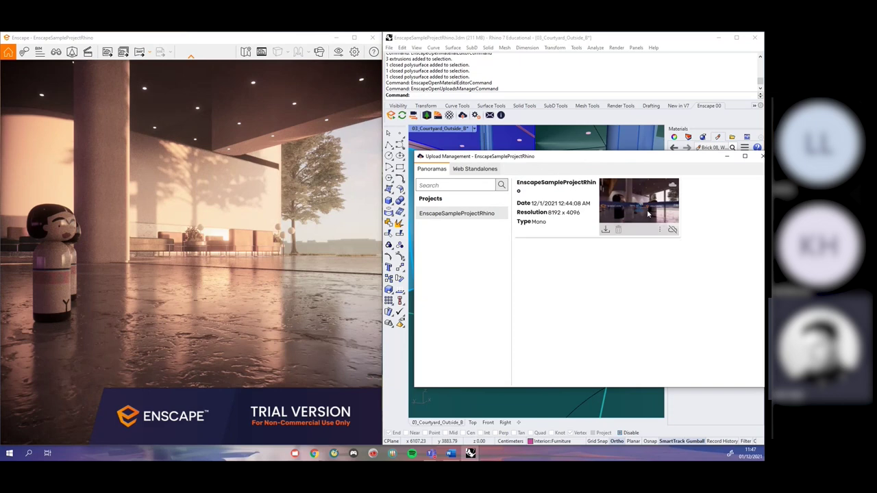
click(606, 233)
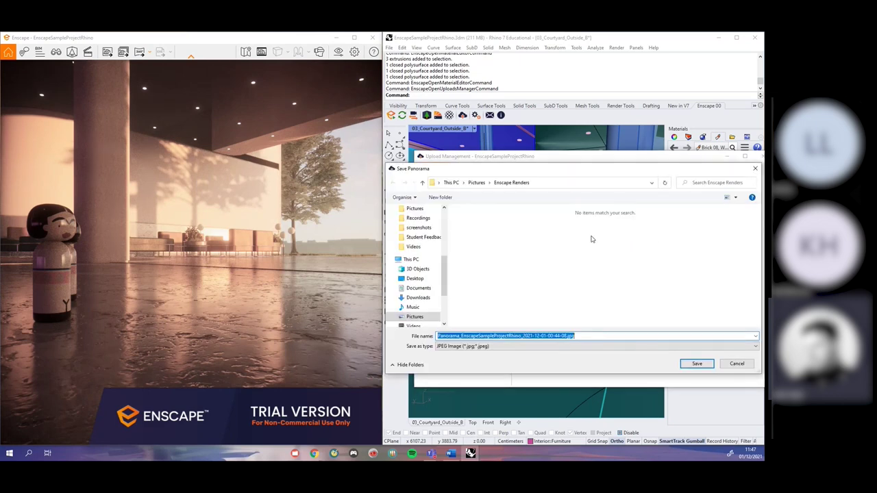
click(698, 365)
View the downloaded panorama image from the Enscape Renders folder, and close it and put the folder window away
click(299, 449)
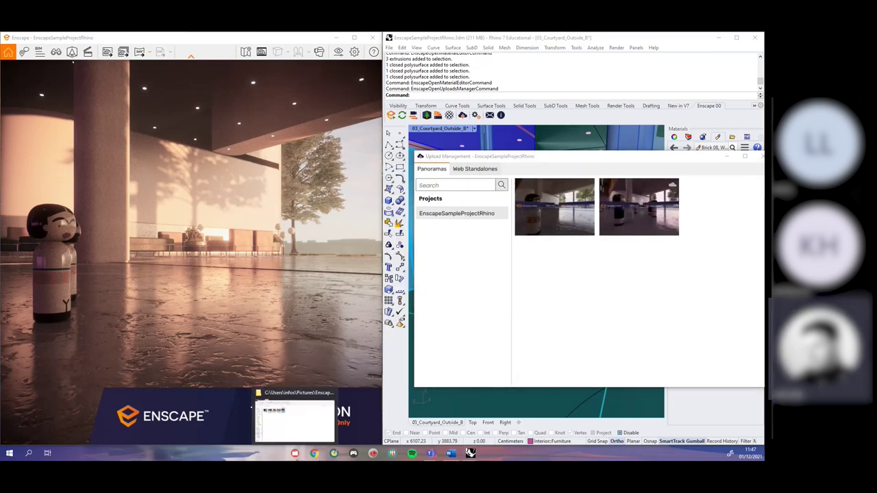
click(299, 449)
double_click(296, 180)
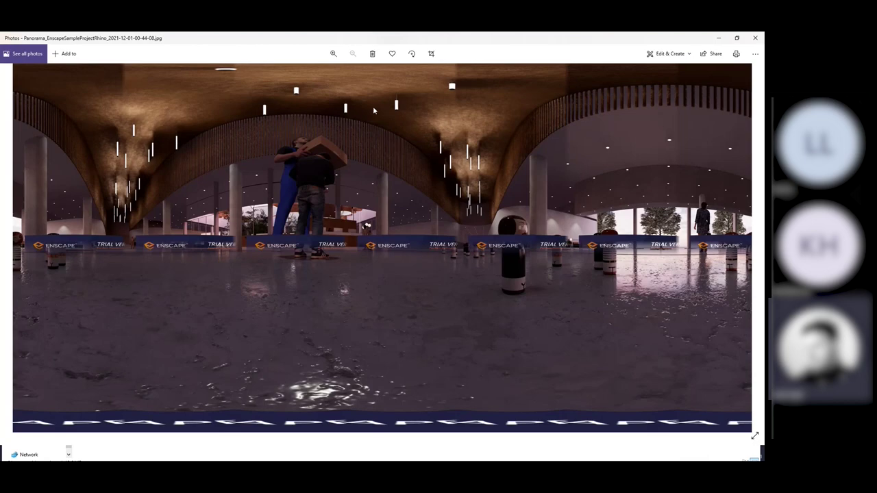
click(755, 37)
click(714, 63)
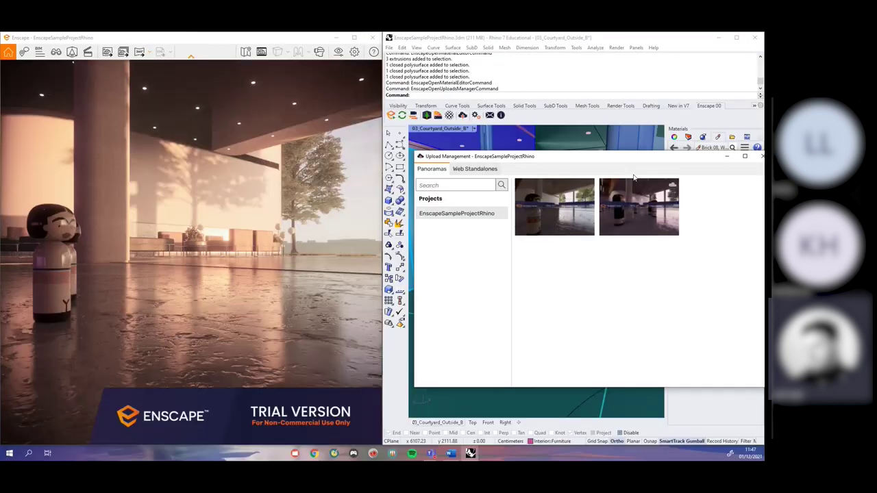
Open the second uploaded panorama in the web browser and enlarge the browser window to full screen
mouse_move(646, 226)
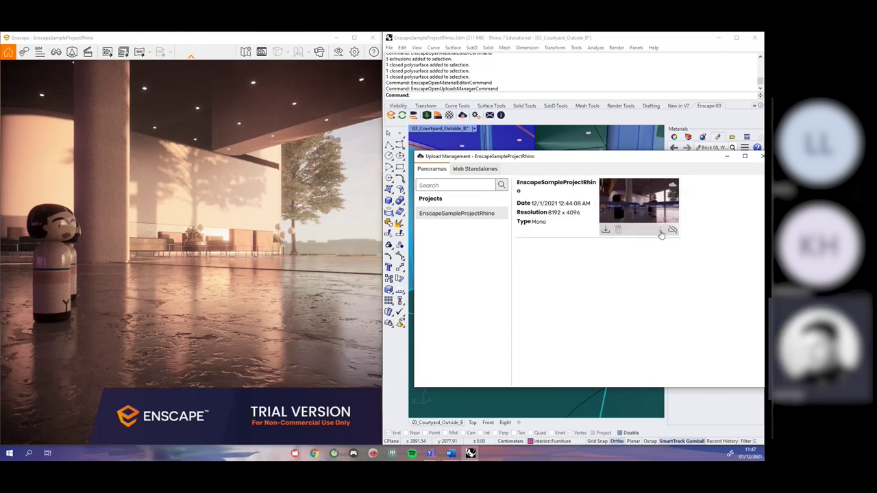
click(661, 230)
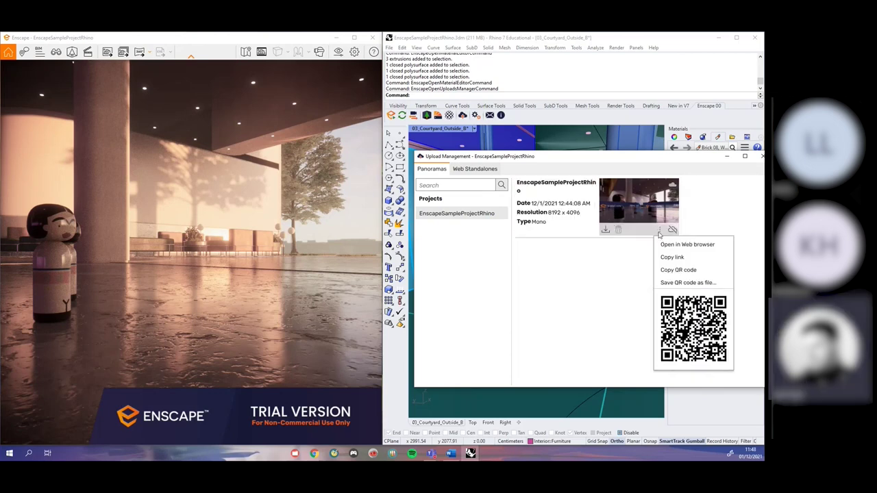
click(675, 244)
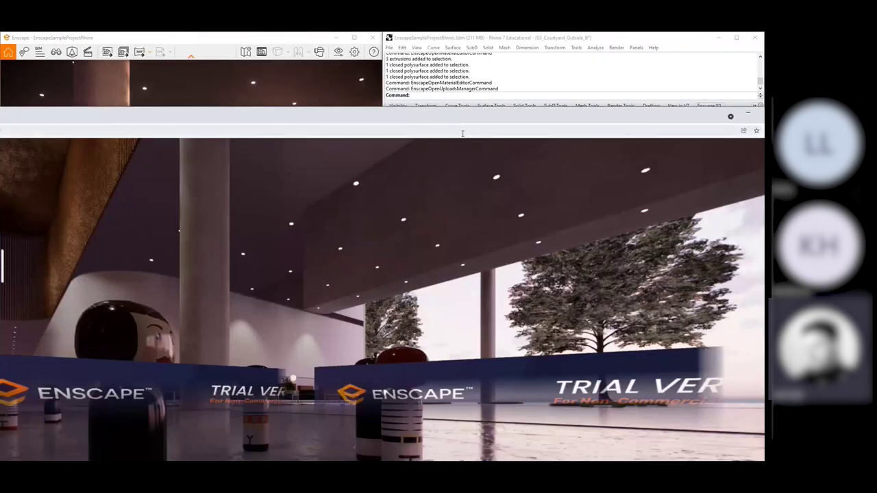
drag(462, 119, 351, 112)
click(656, 105)
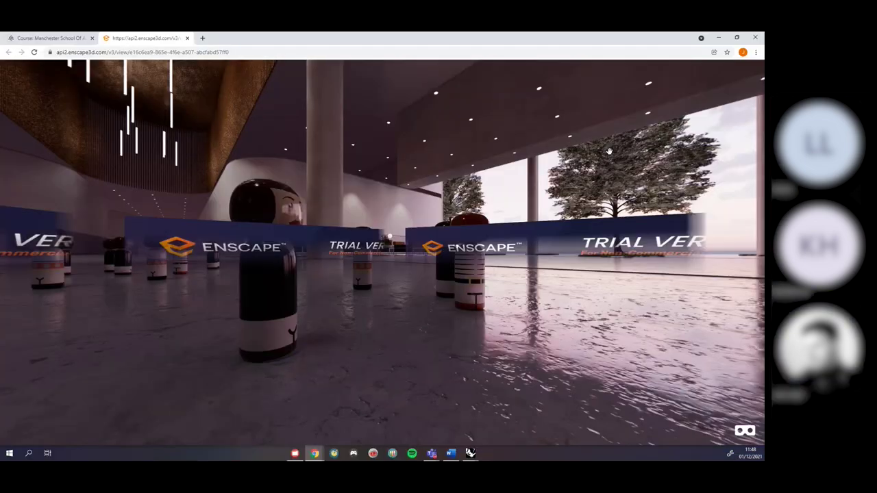
Look around the lobby panorama in all directions, and close the browser to return to Upload Management
drag(394, 267, 451, 259)
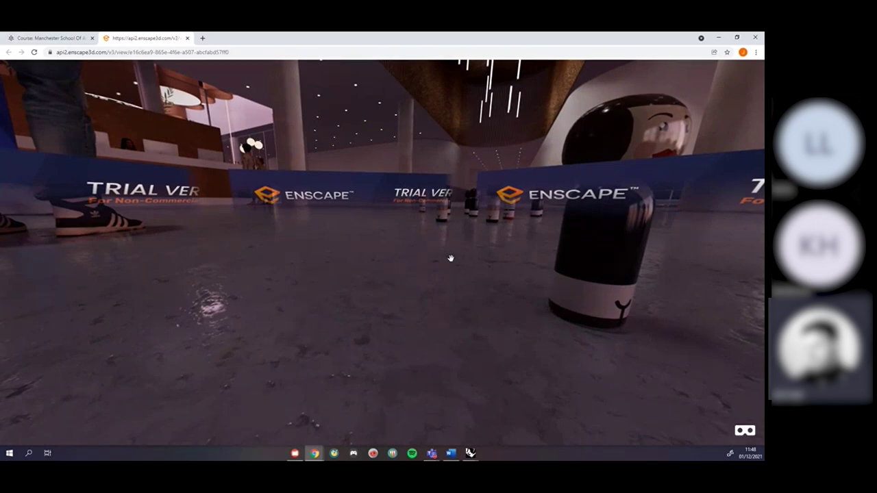
drag(425, 233, 368, 290)
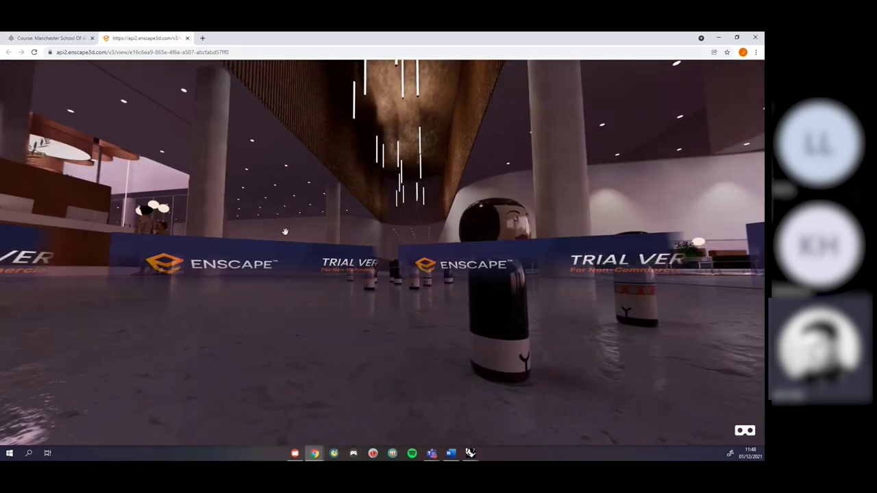
drag(294, 249, 315, 209)
drag(521, 218, 271, 222)
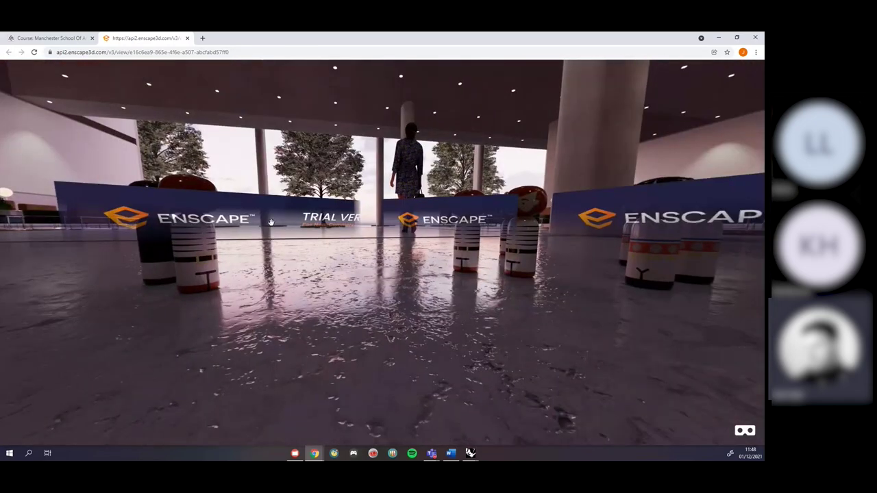
drag(510, 229, 379, 246)
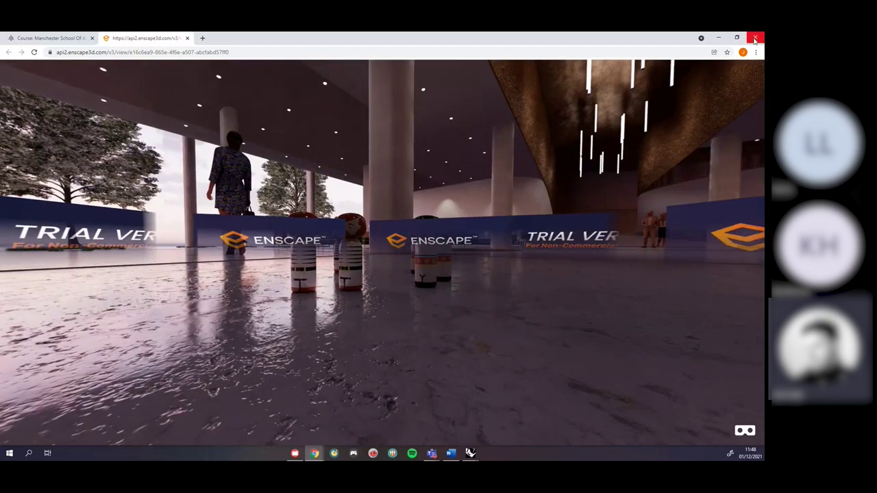
click(755, 38)
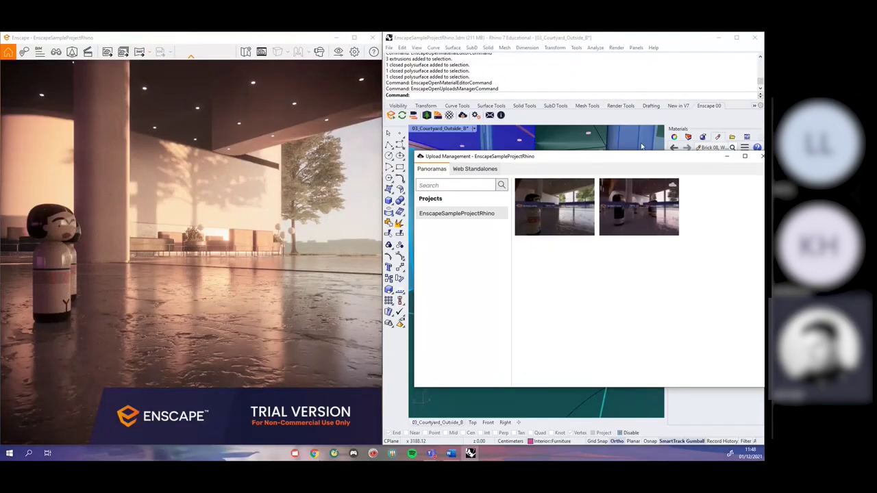
Show the first panorama's details and the project's uploaded Web Standalones, and close Upload Management
drag(642, 158, 371, 120)
mouse_move(316, 173)
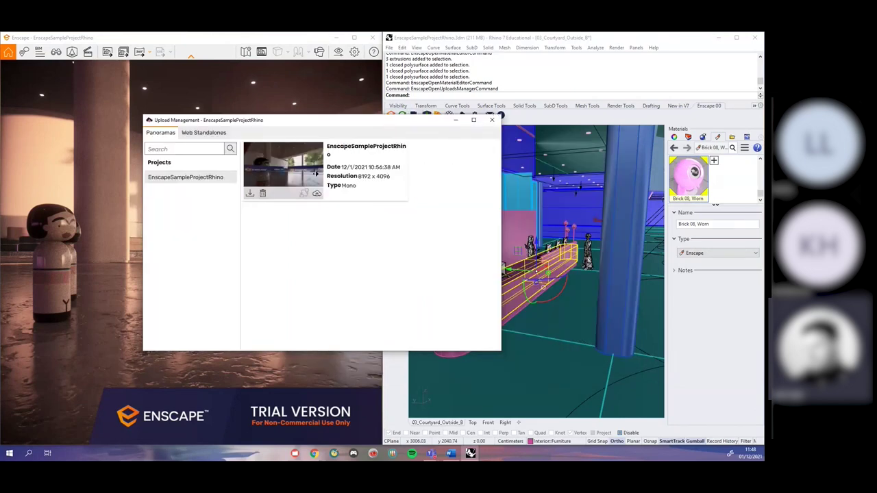
click(203, 133)
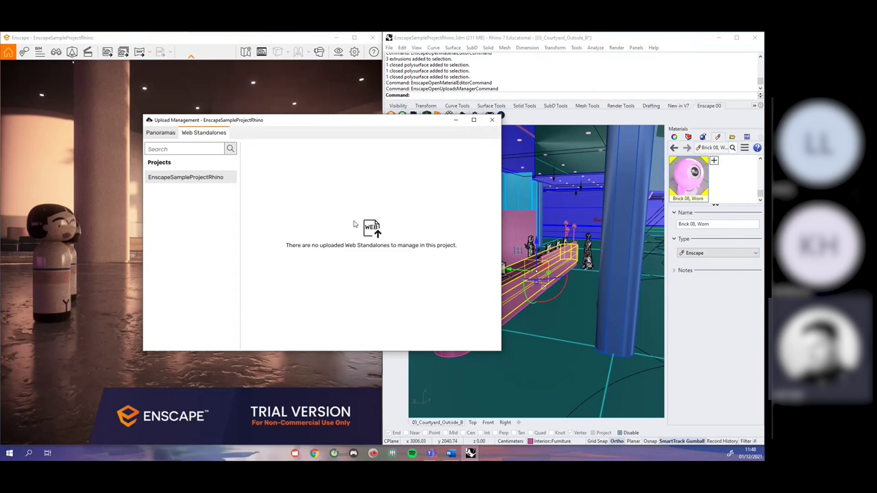
click(492, 120)
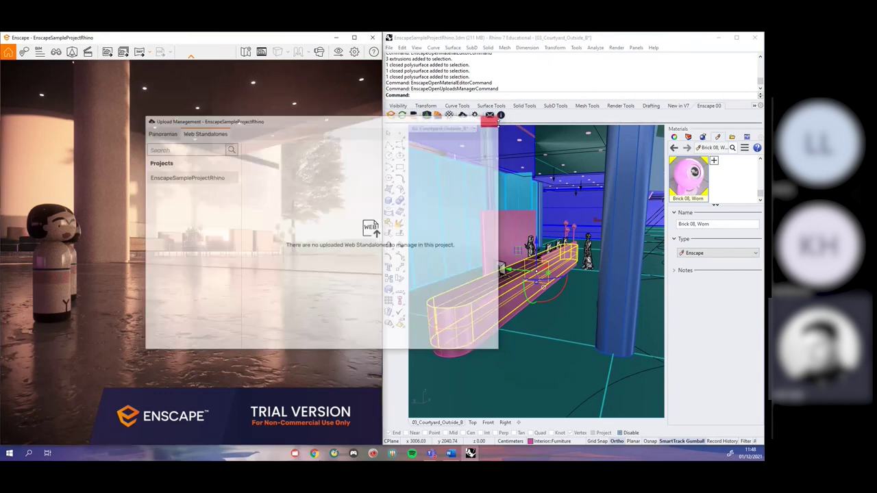
Check the Exe Standalone export in the enlarged Enscape window, and close Enscape and Rhino without saving the sample project
click(355, 38)
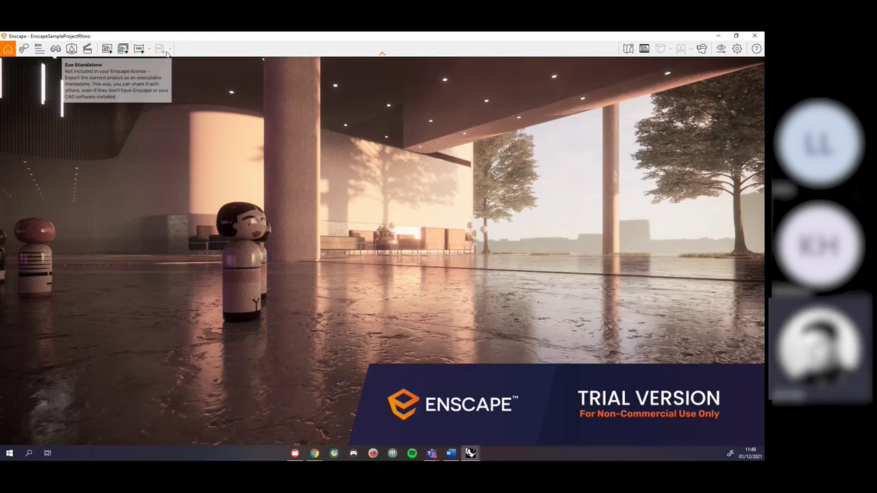
click(755, 36)
click(752, 41)
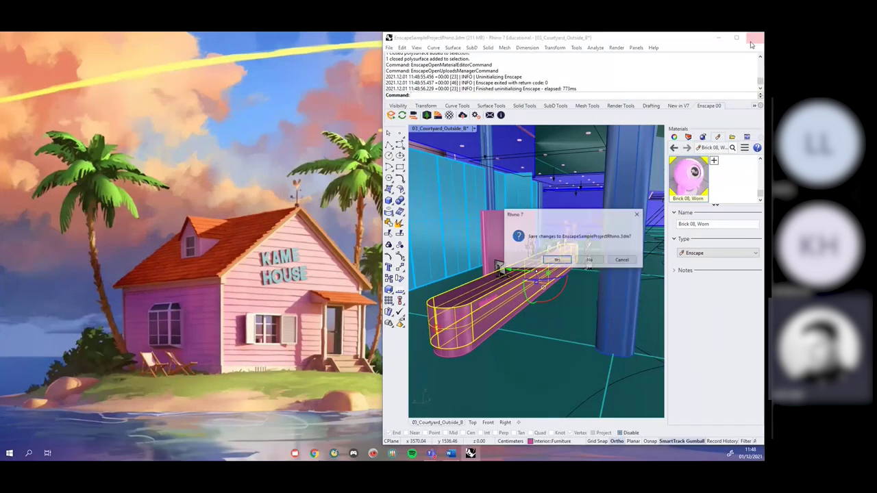
click(590, 260)
click(601, 261)
click(736, 254)
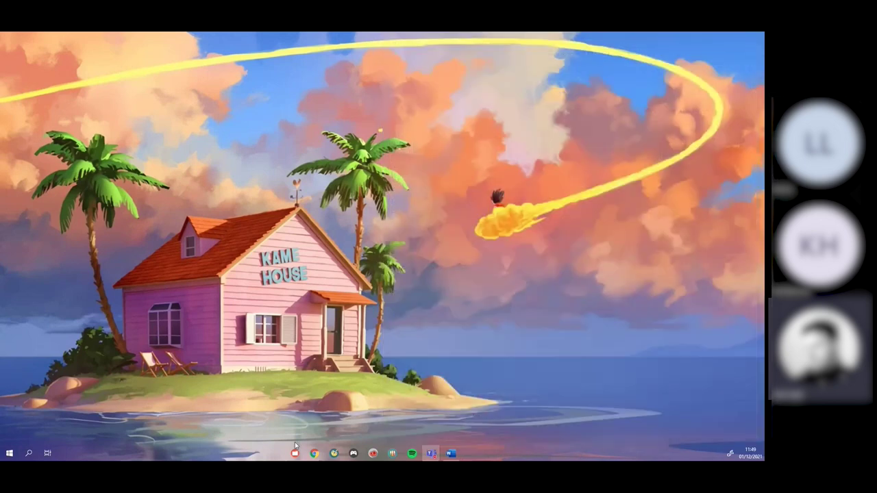
Launch the Enscape sample project's version 2.8 executable standalone from the Downloads folder and maximize its window
click(295, 453)
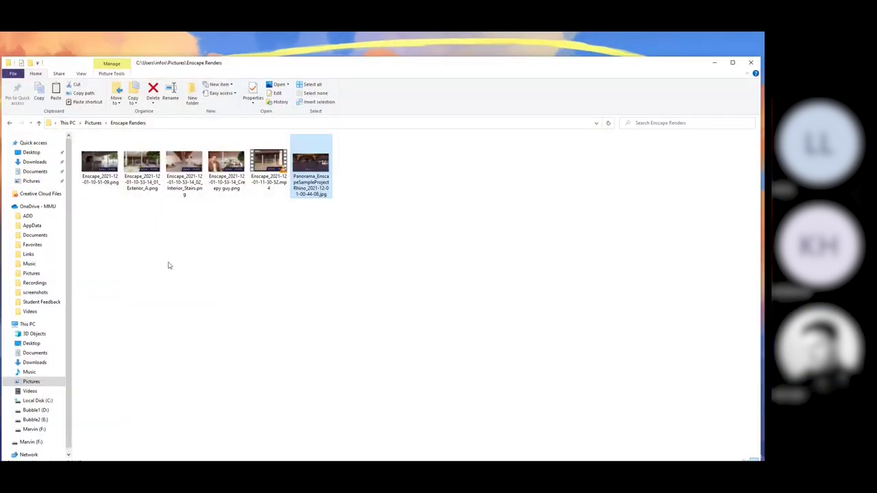
click(43, 169)
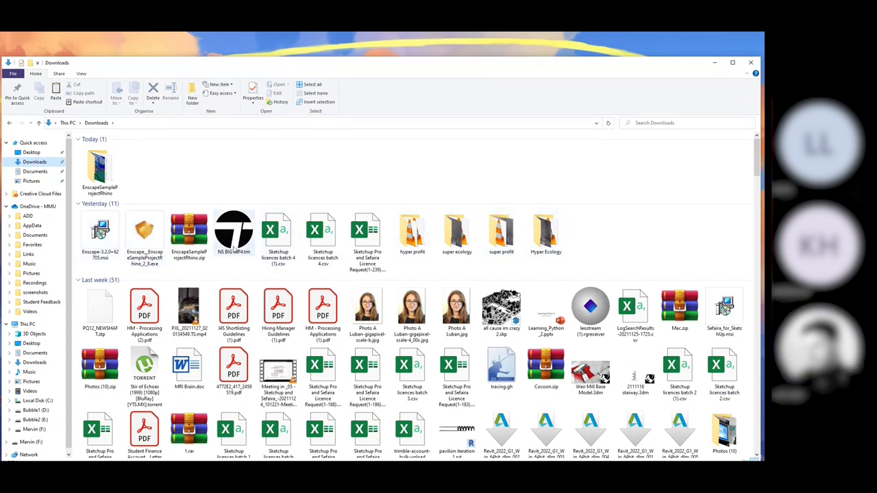
click(148, 235)
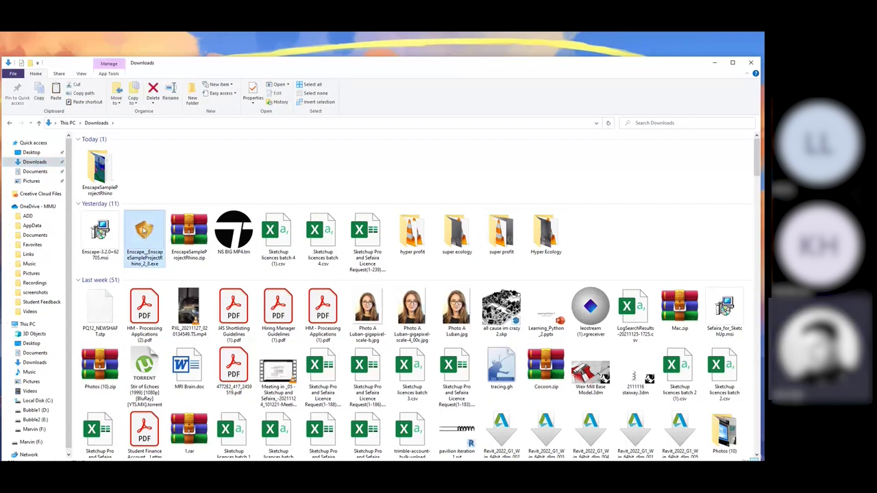
double_click(146, 232)
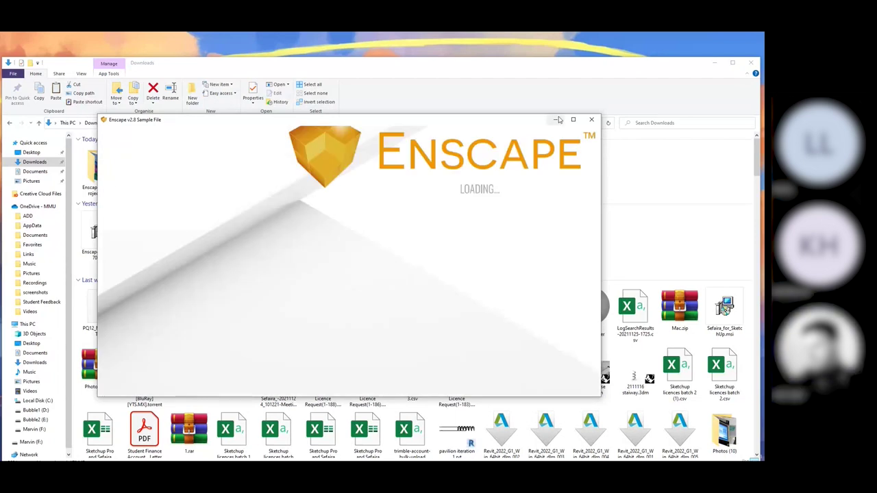
click(712, 63)
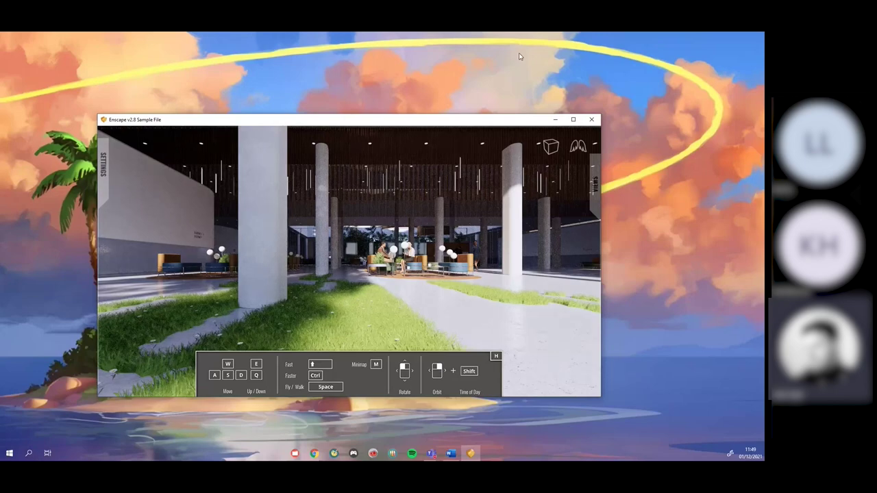
click(572, 119)
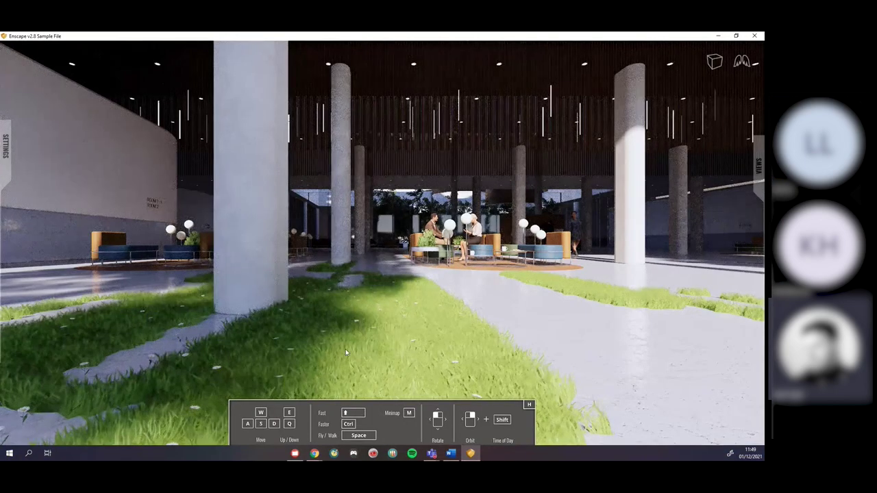
Walk around the building's exterior in the standalone, looking at the trees, the lawn strips and the entrance
drag(380, 290, 603, 291)
key(w)
drag(374, 345, 294, 351)
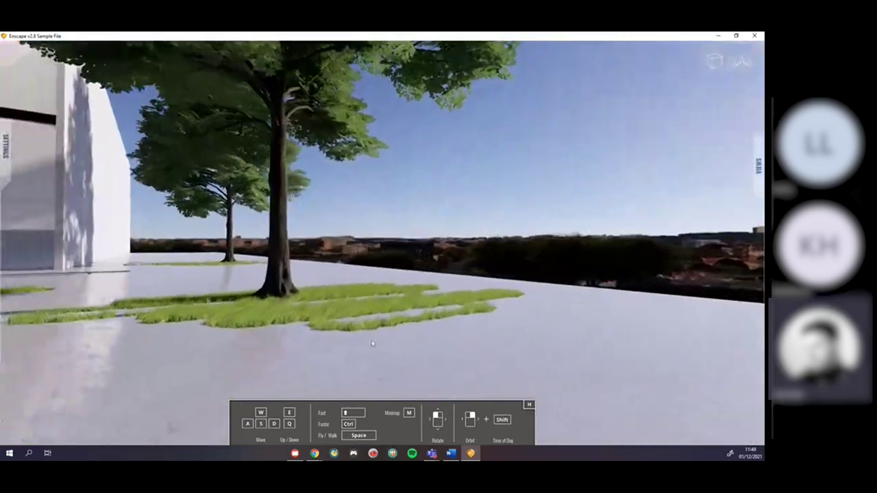
key(d)
drag(507, 298, 393, 306)
key(a)
drag(743, 277, 679, 259)
key(a)
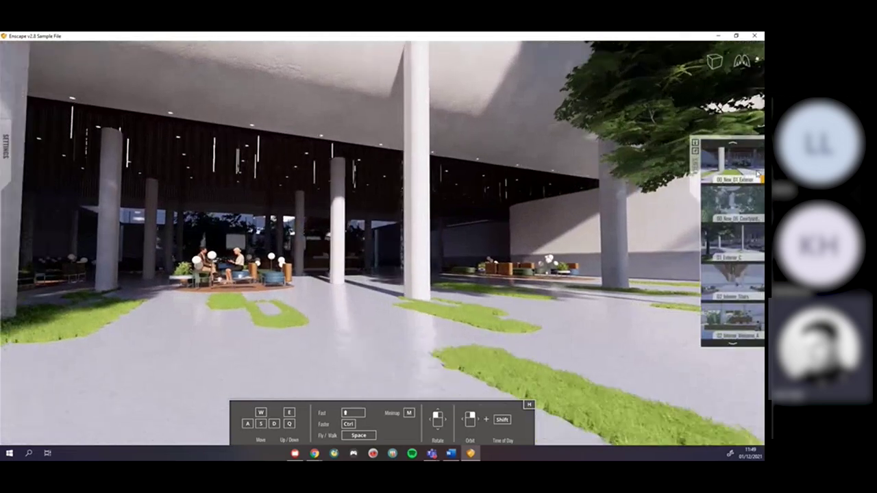
Go through the saved views 00_New_01_Exterior, 02_Interior_Welcome_A and 03_Courtyard_Outside_B
click(739, 170)
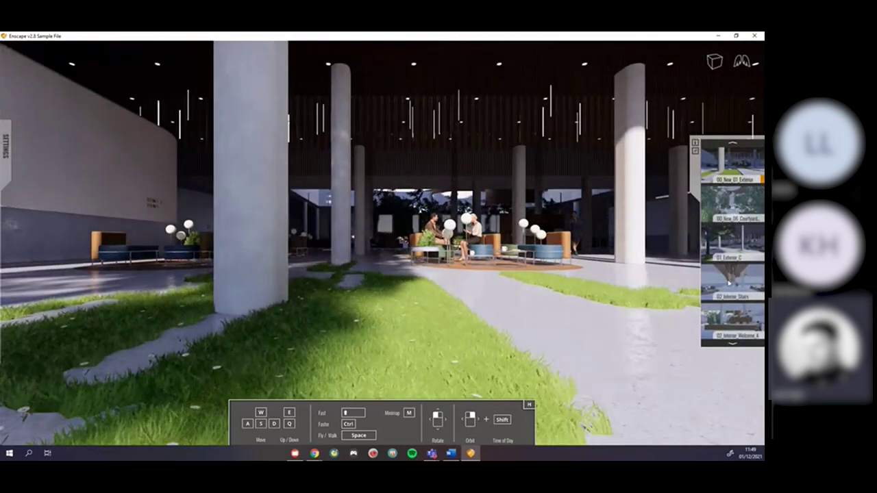
scroll(730, 309, down, 1)
click(730, 295)
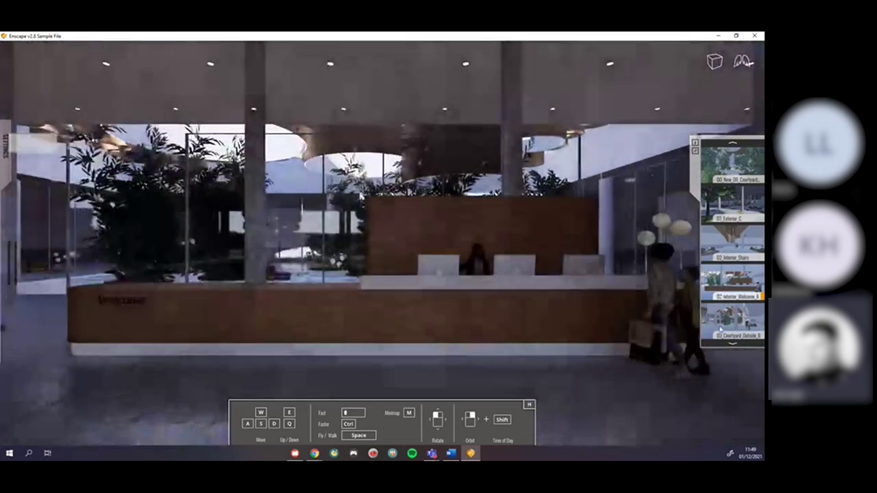
click(726, 320)
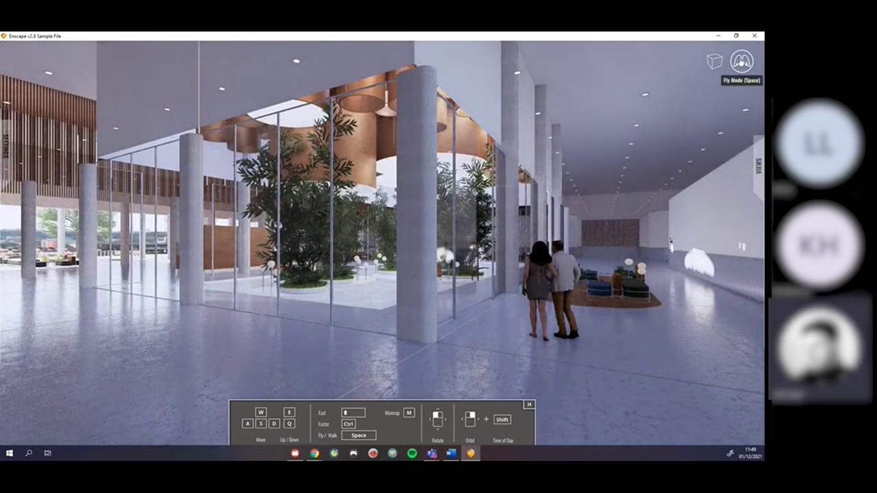
Toggle Fly Mode and look over the standalone's visual settings before moving along the corridor beside the glazed courtyard
click(740, 63)
mouse_move(2, 134)
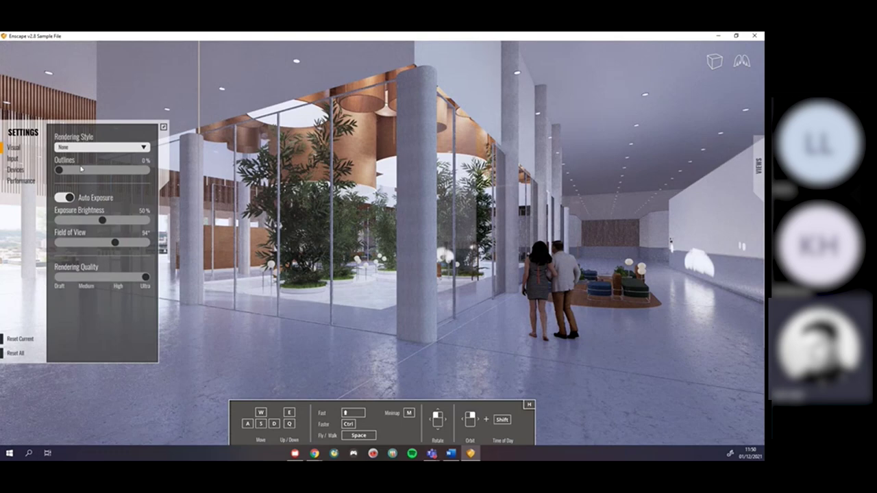
drag(423, 234, 222, 234)
key(w)
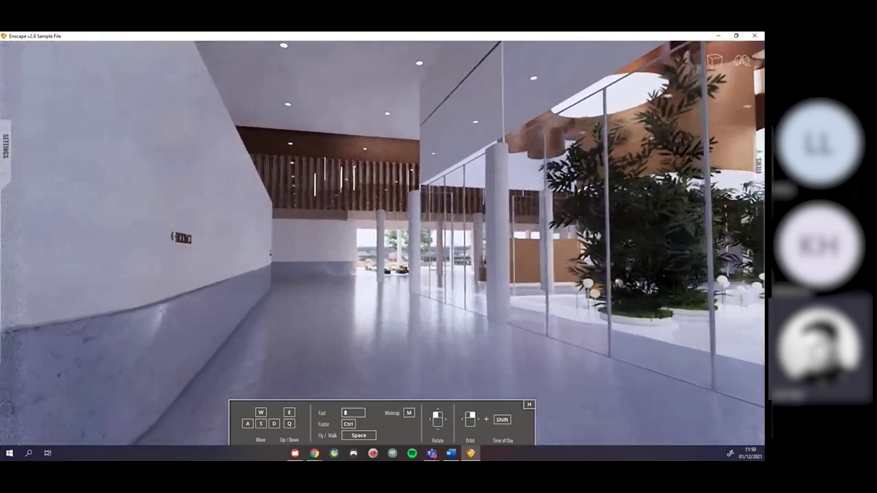
Walk along the corridor and out to the trees beside the building, and adjust the time of day there
key(w)
key(w)
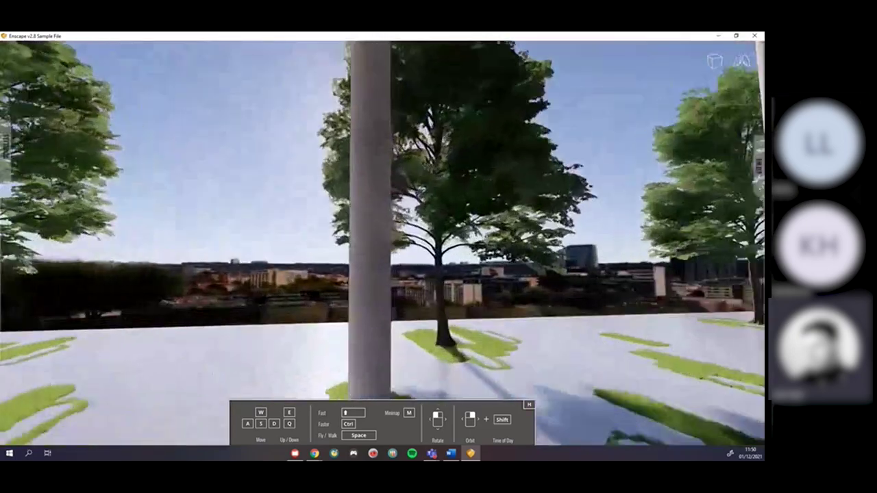
key(w)
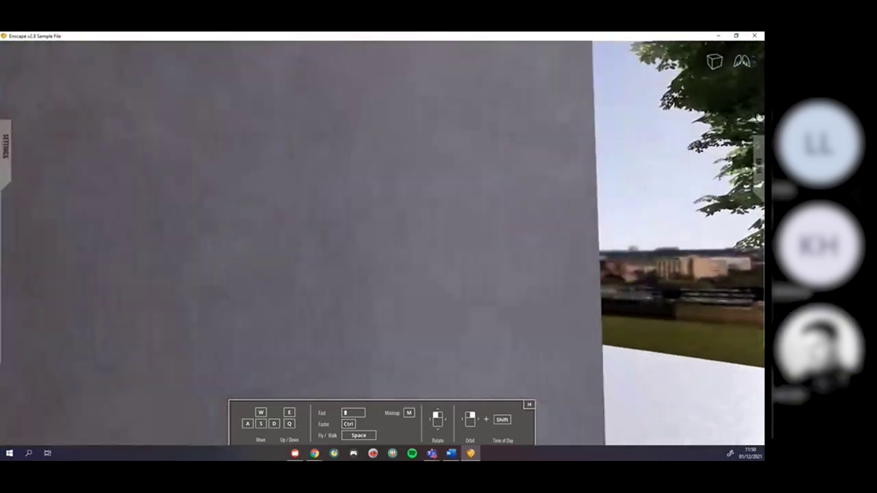
key(d)
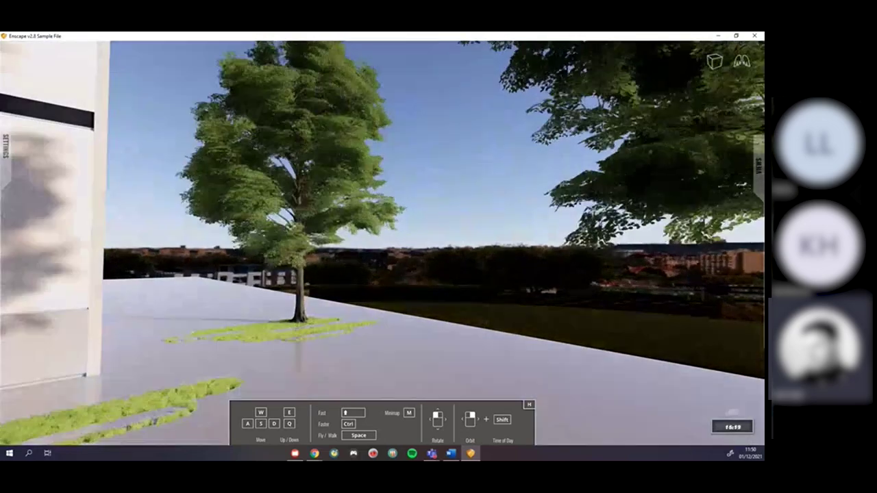
shift+right_drag(382, 244, 439, 244)
key(i)
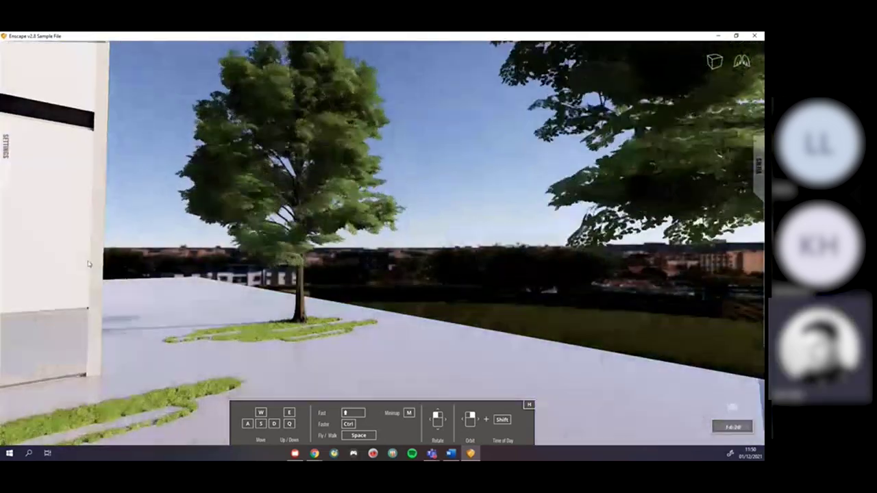
Walk back through the interior with the minimap shown, passing the restroom stairs and glazed courtyard to the seating area
drag(88, 263, 33, 260)
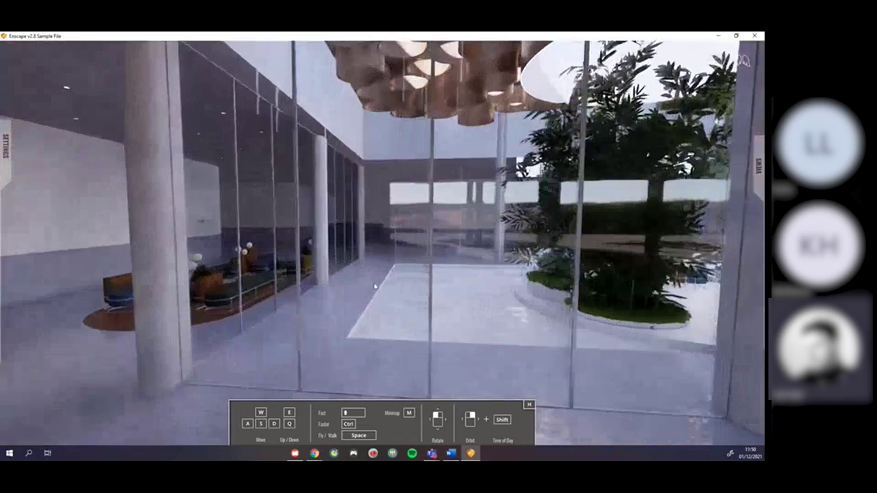
key(w)
drag(375, 287, 350, 282)
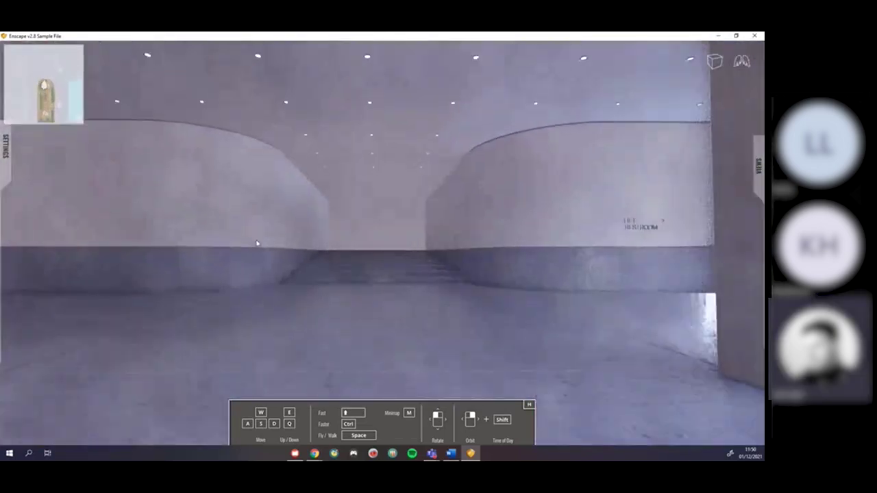
key(w)
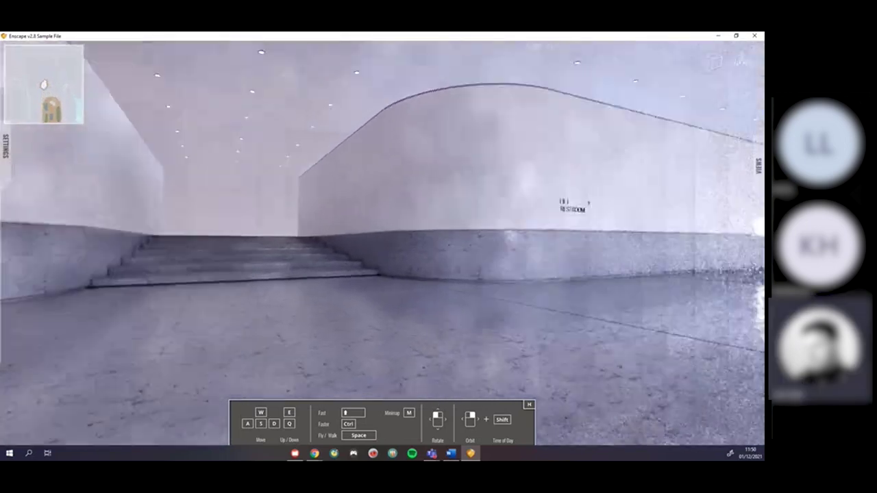
key(w)
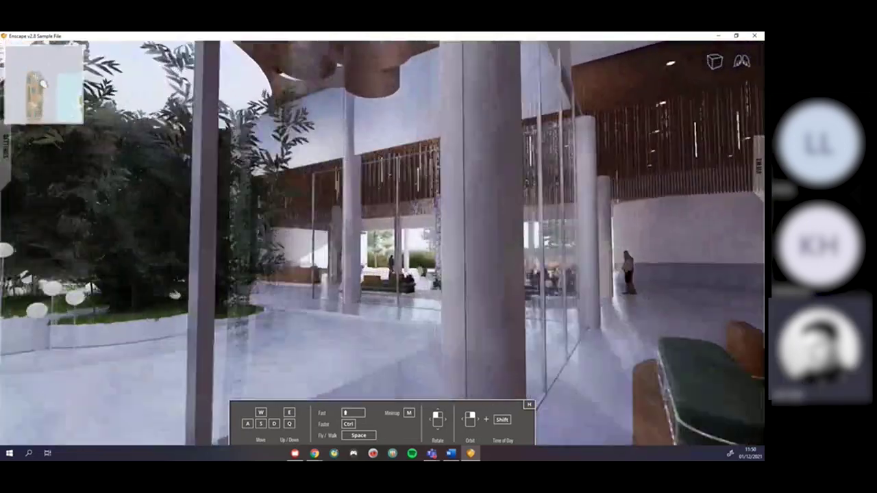
key(w)
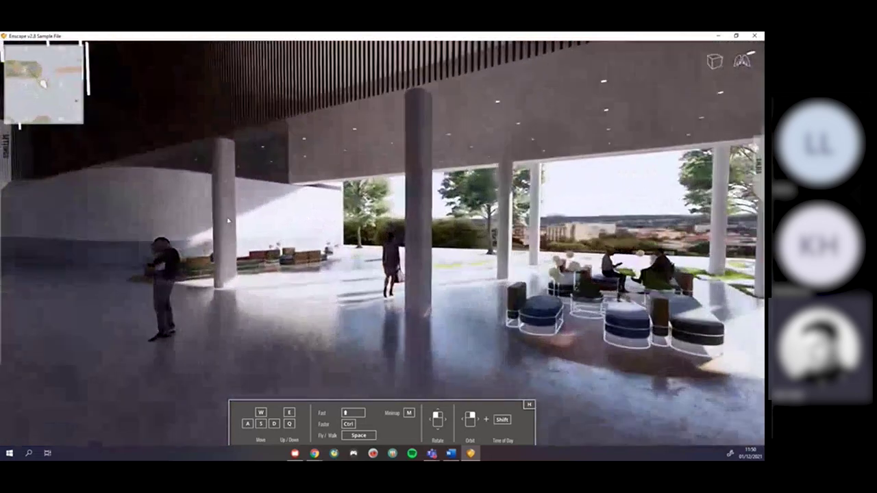
key(w)
Set Movement Smoothing to 1.77 in the standalone's input settings
mouse_move(5, 150)
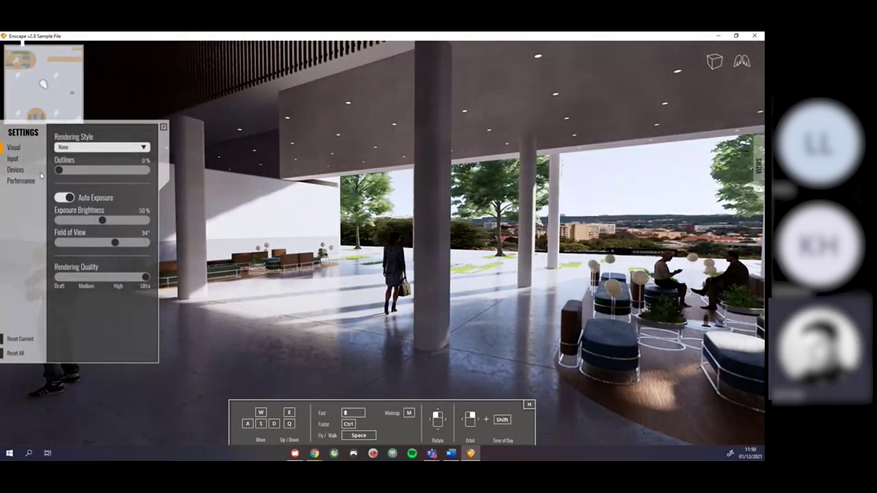
click(13, 159)
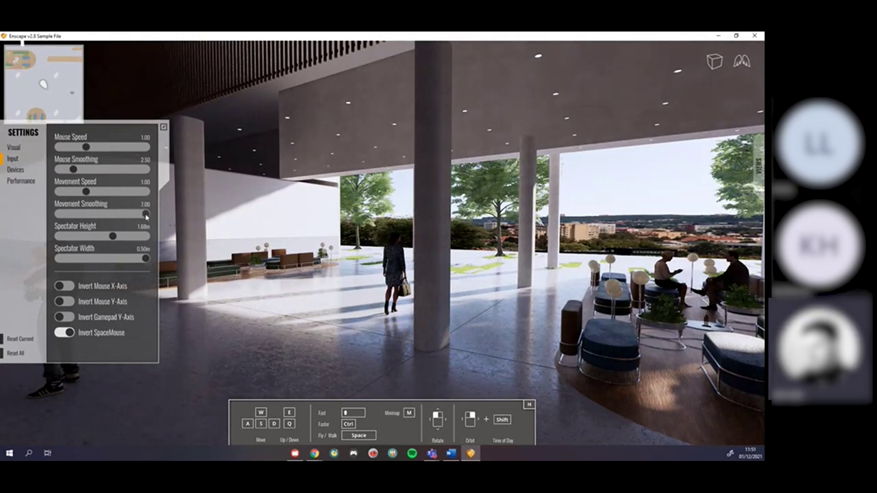
drag(84, 215, 81, 215)
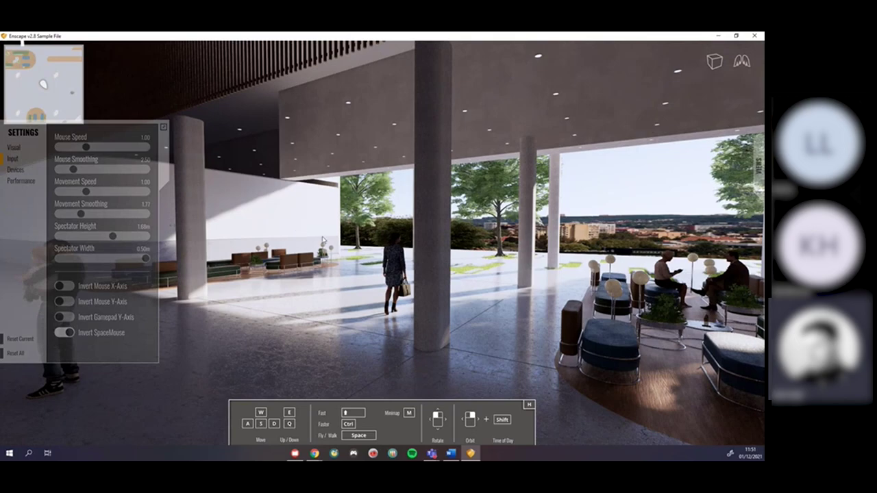
Walk through the planted courtyard and past the stairs to test the movement, and close the standalone
key(w)
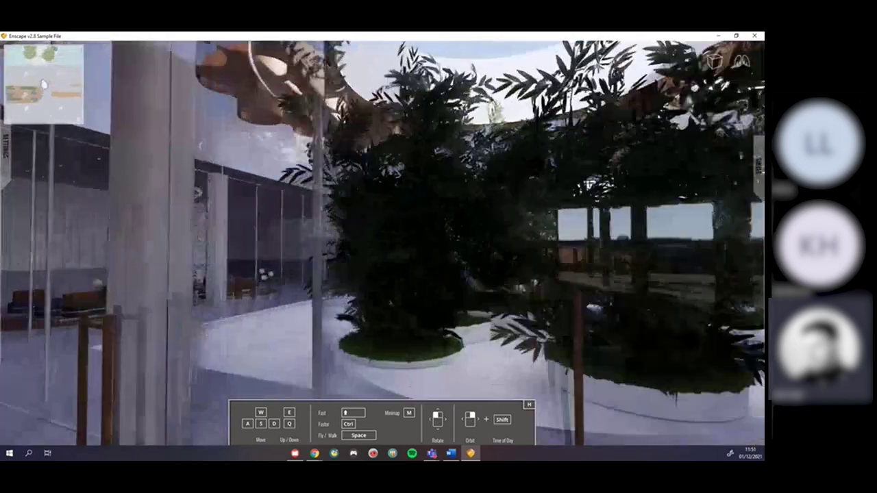
key(w)
drag(450, 233, 354, 268)
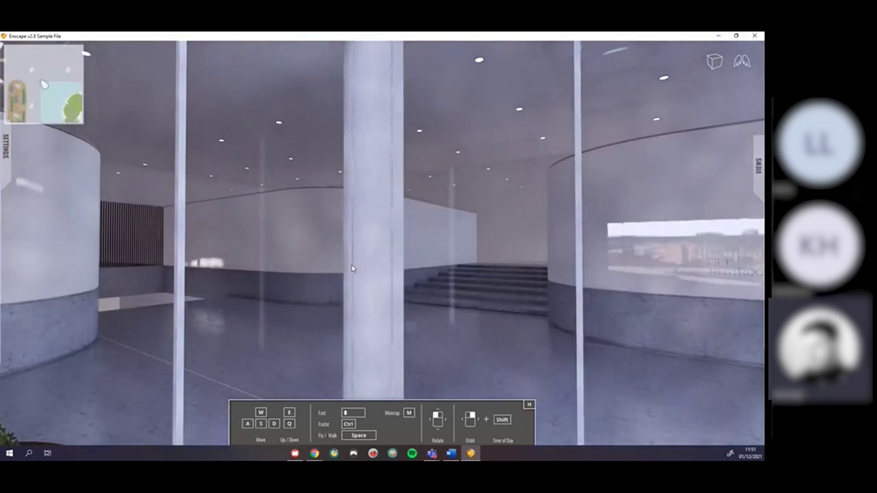
key(w)
drag(411, 274, 340, 264)
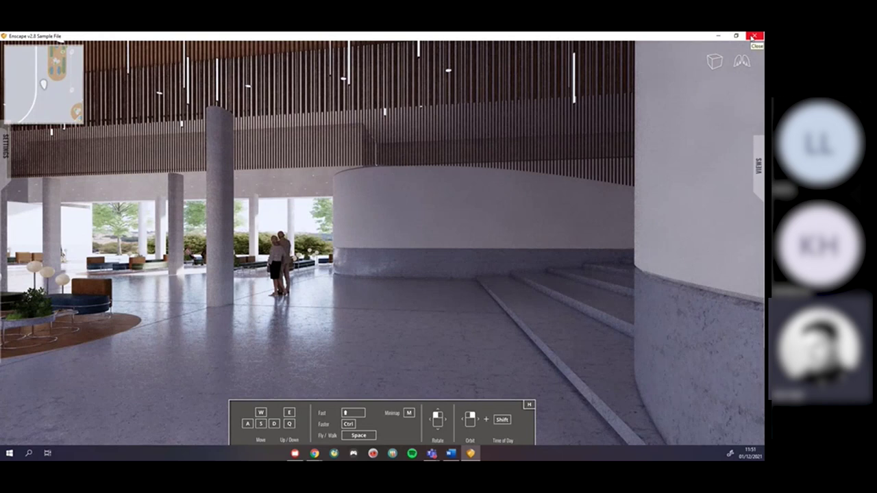
click(753, 37)
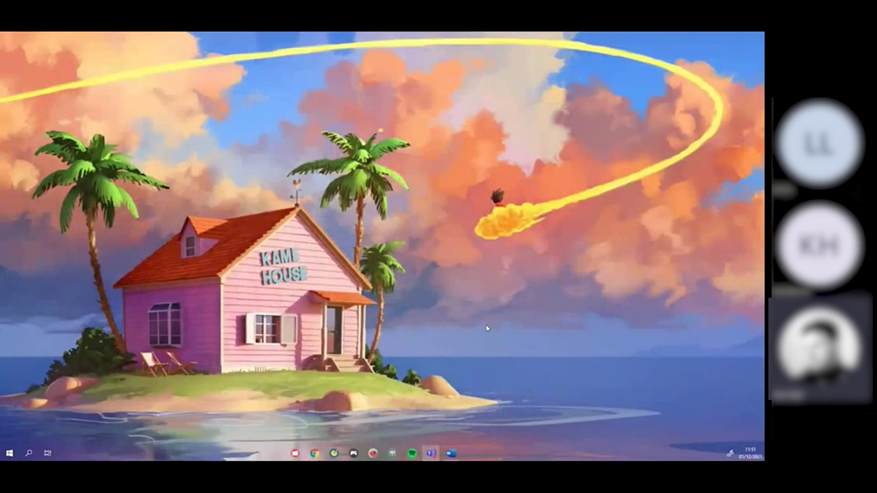